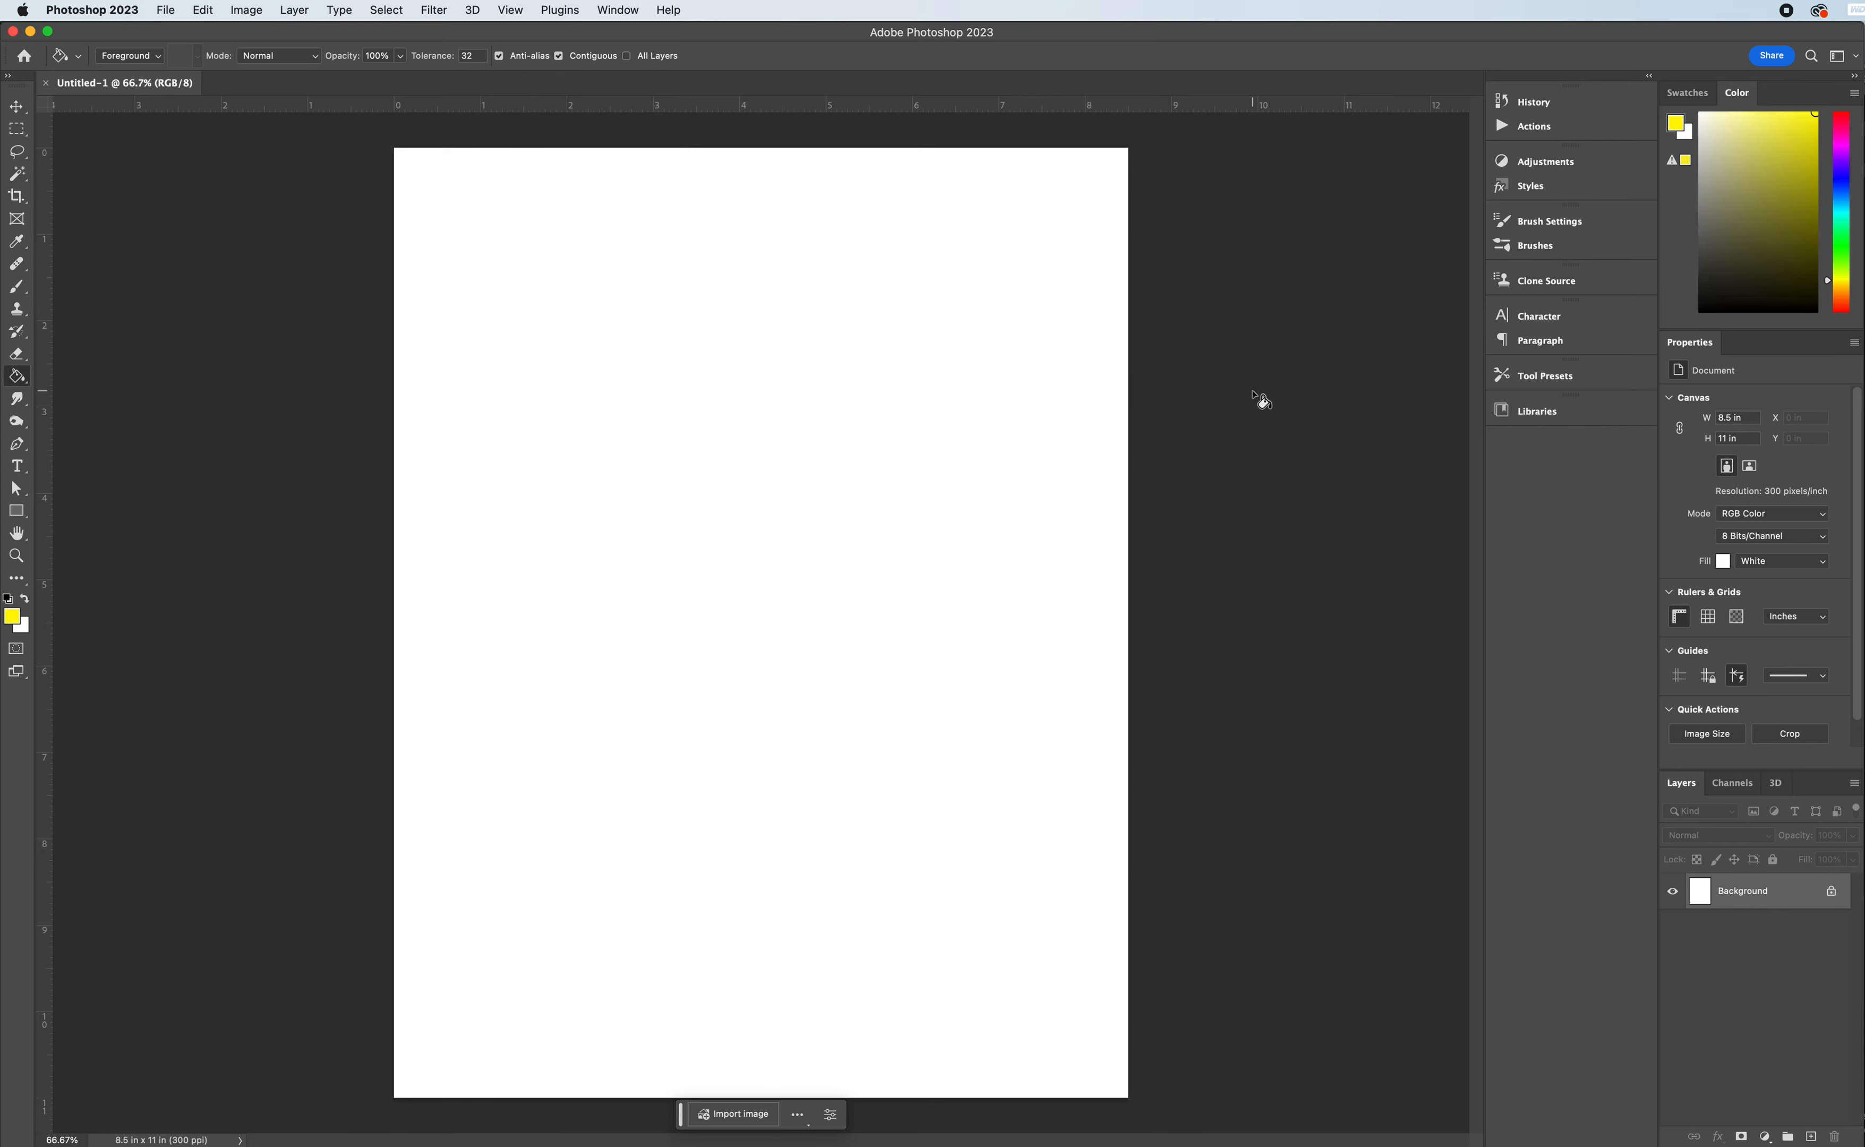
- Fill the background with dark teal and add a new layer named "tent"
mouse_move(1836, 235)
mouse_down()
mouse_move(1813, 211)
mouse_move(1758, 243)
mouse_up()
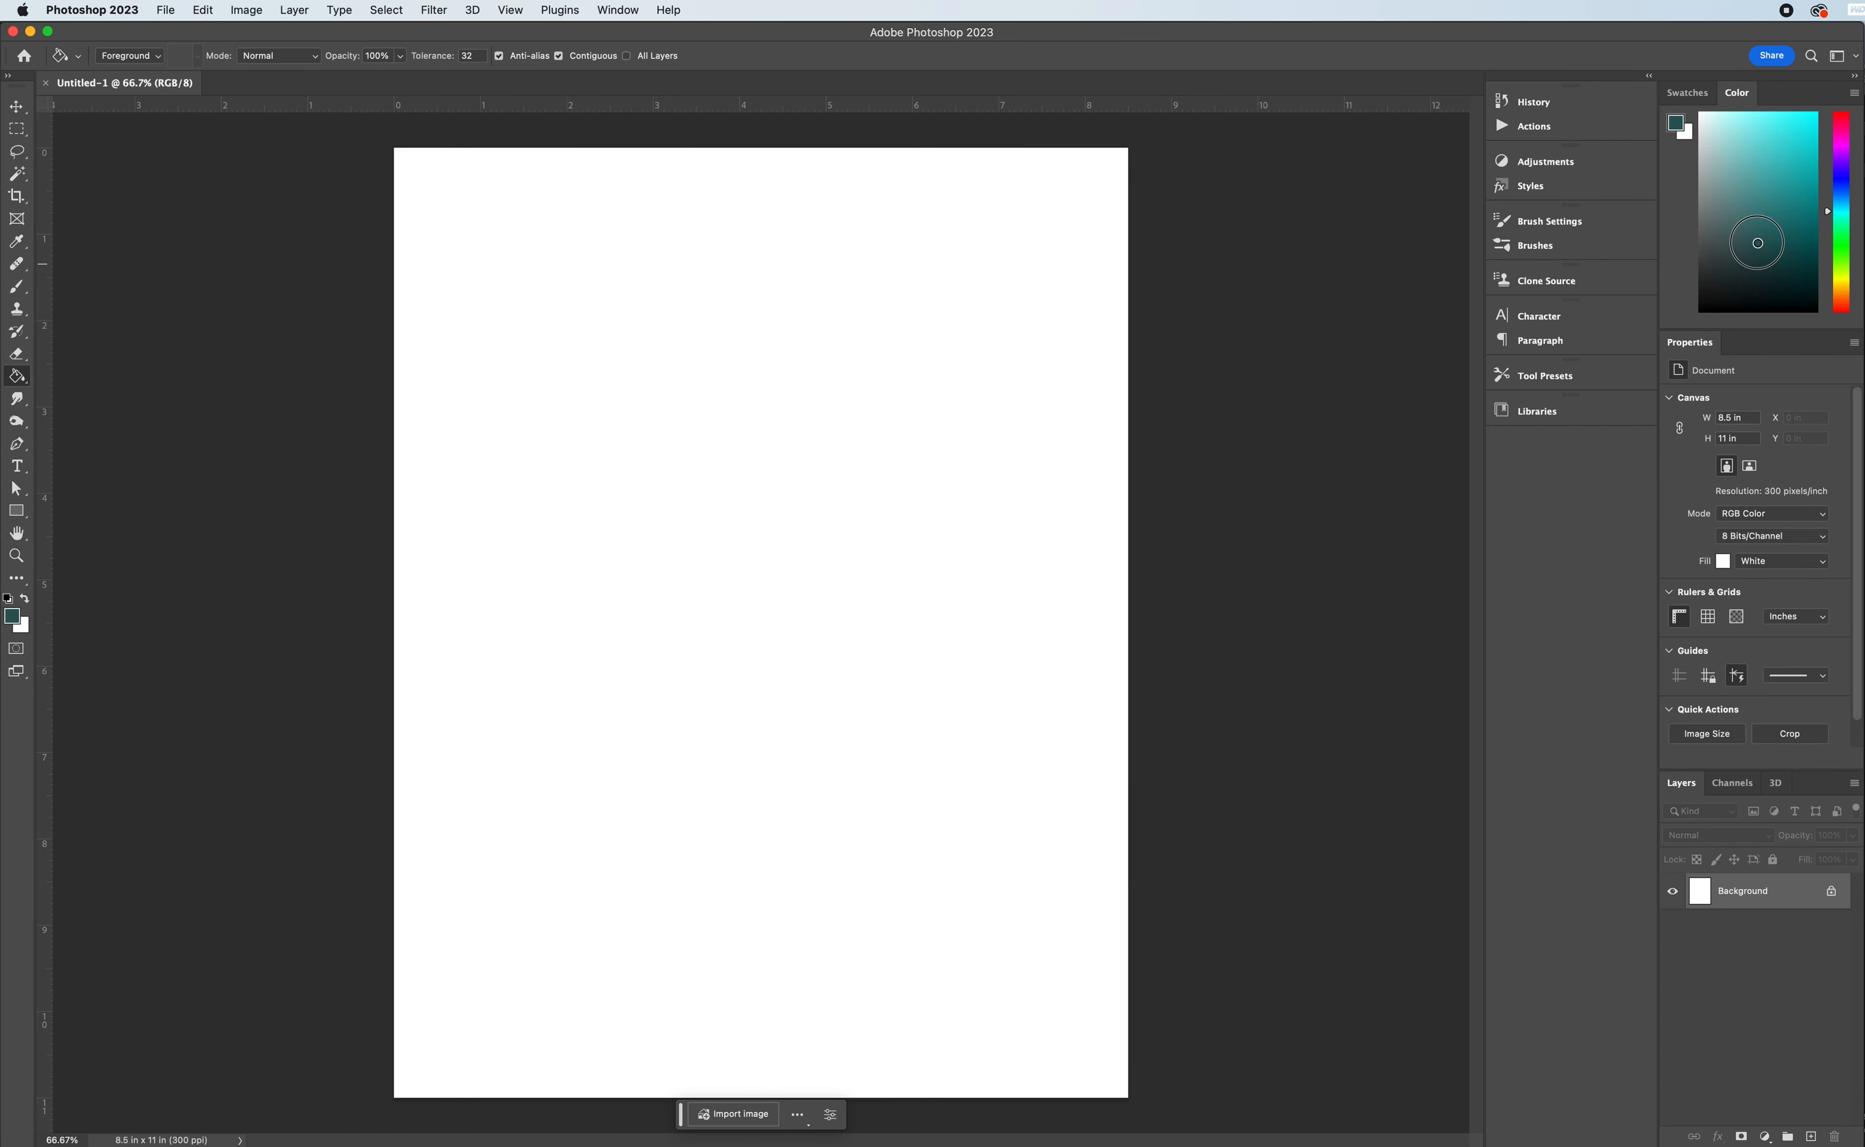
click(724, 399)
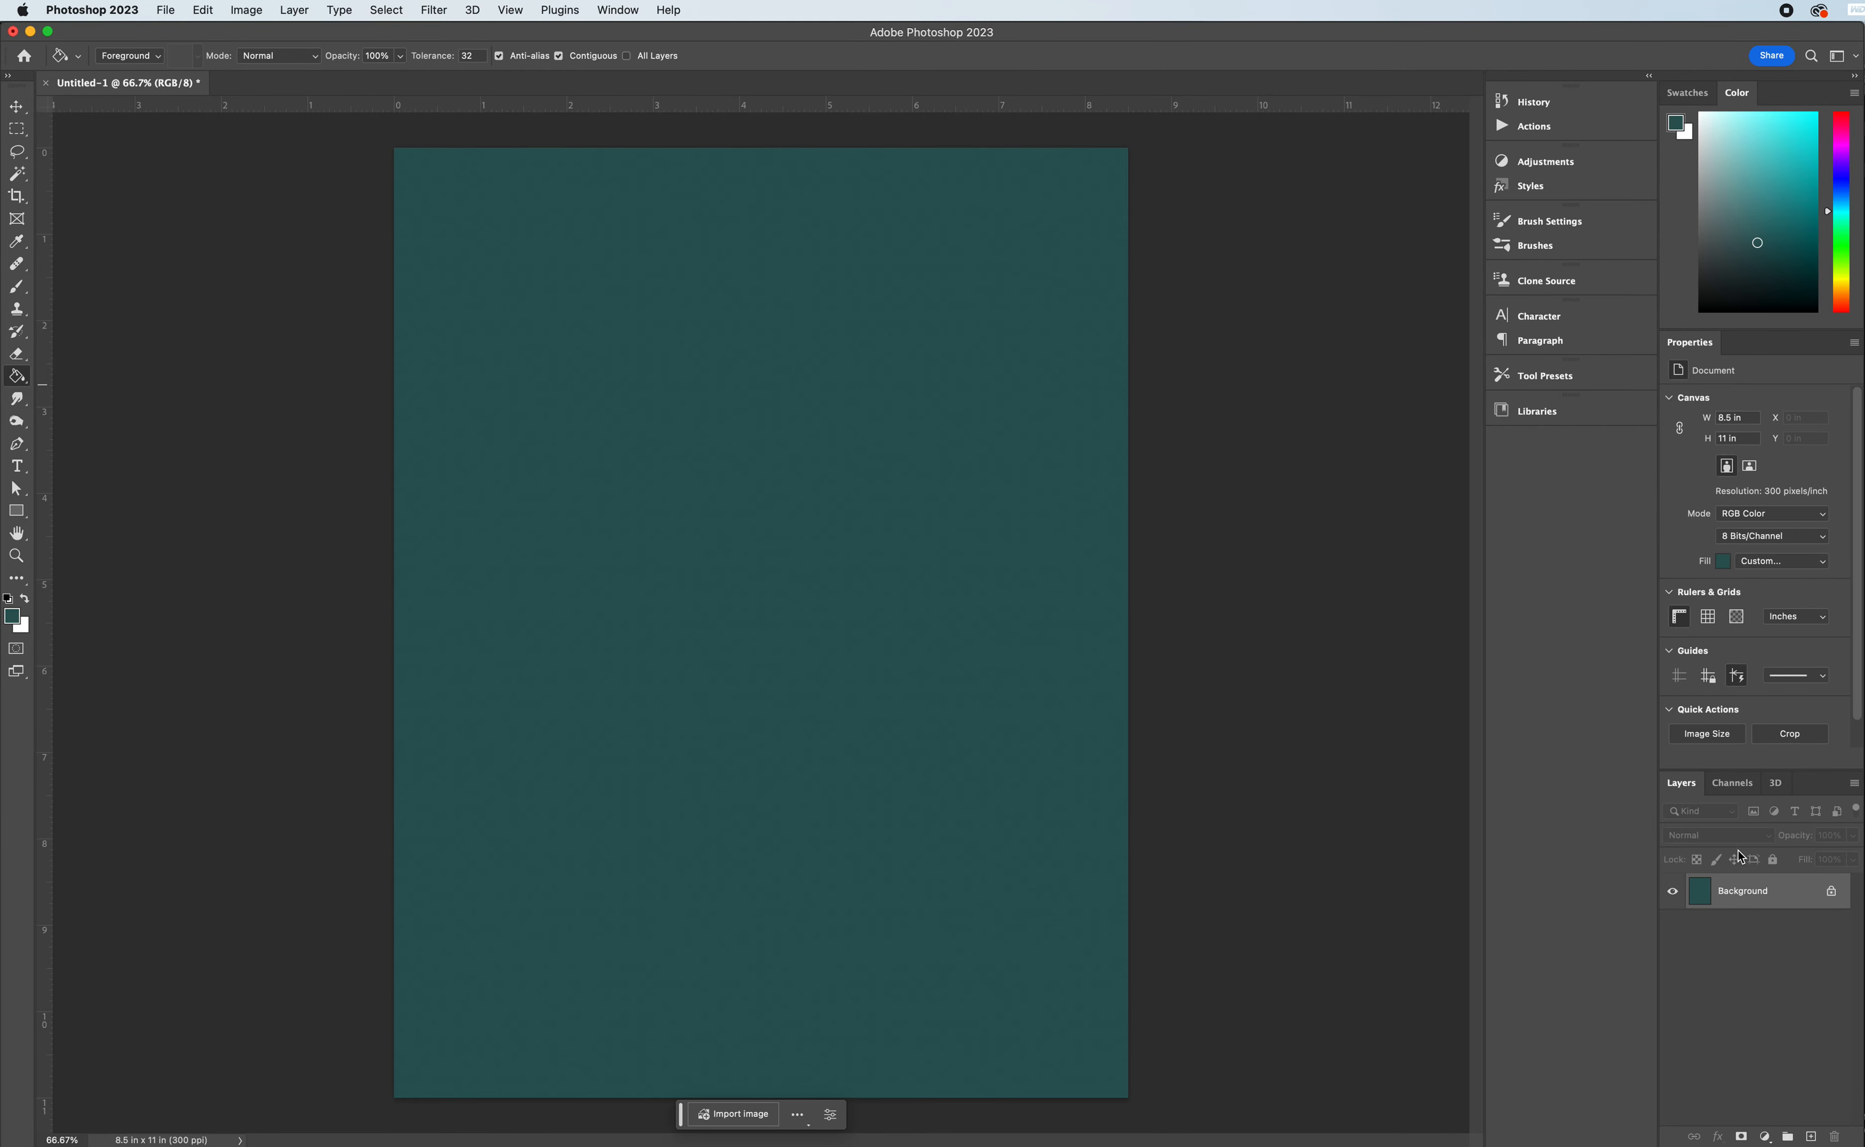
click(1811, 1137)
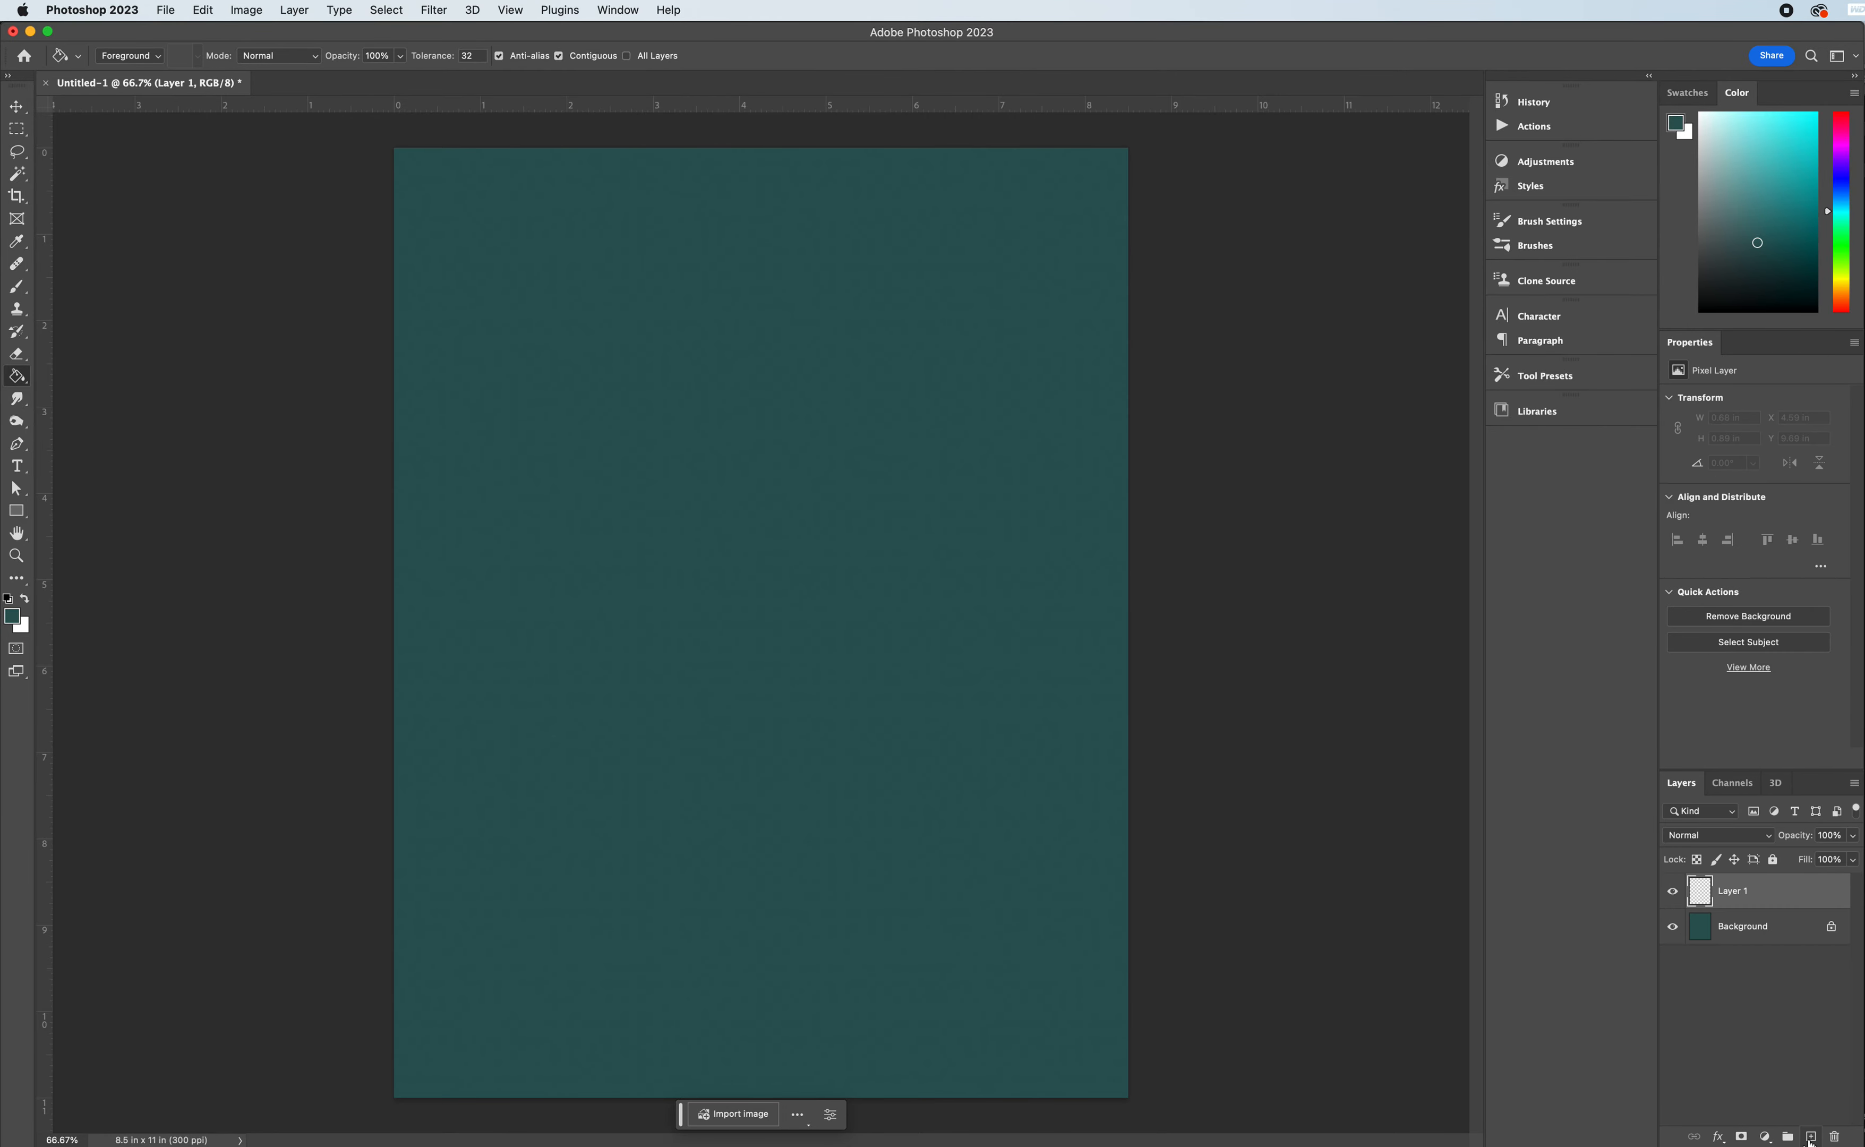
double_click(1737, 892)
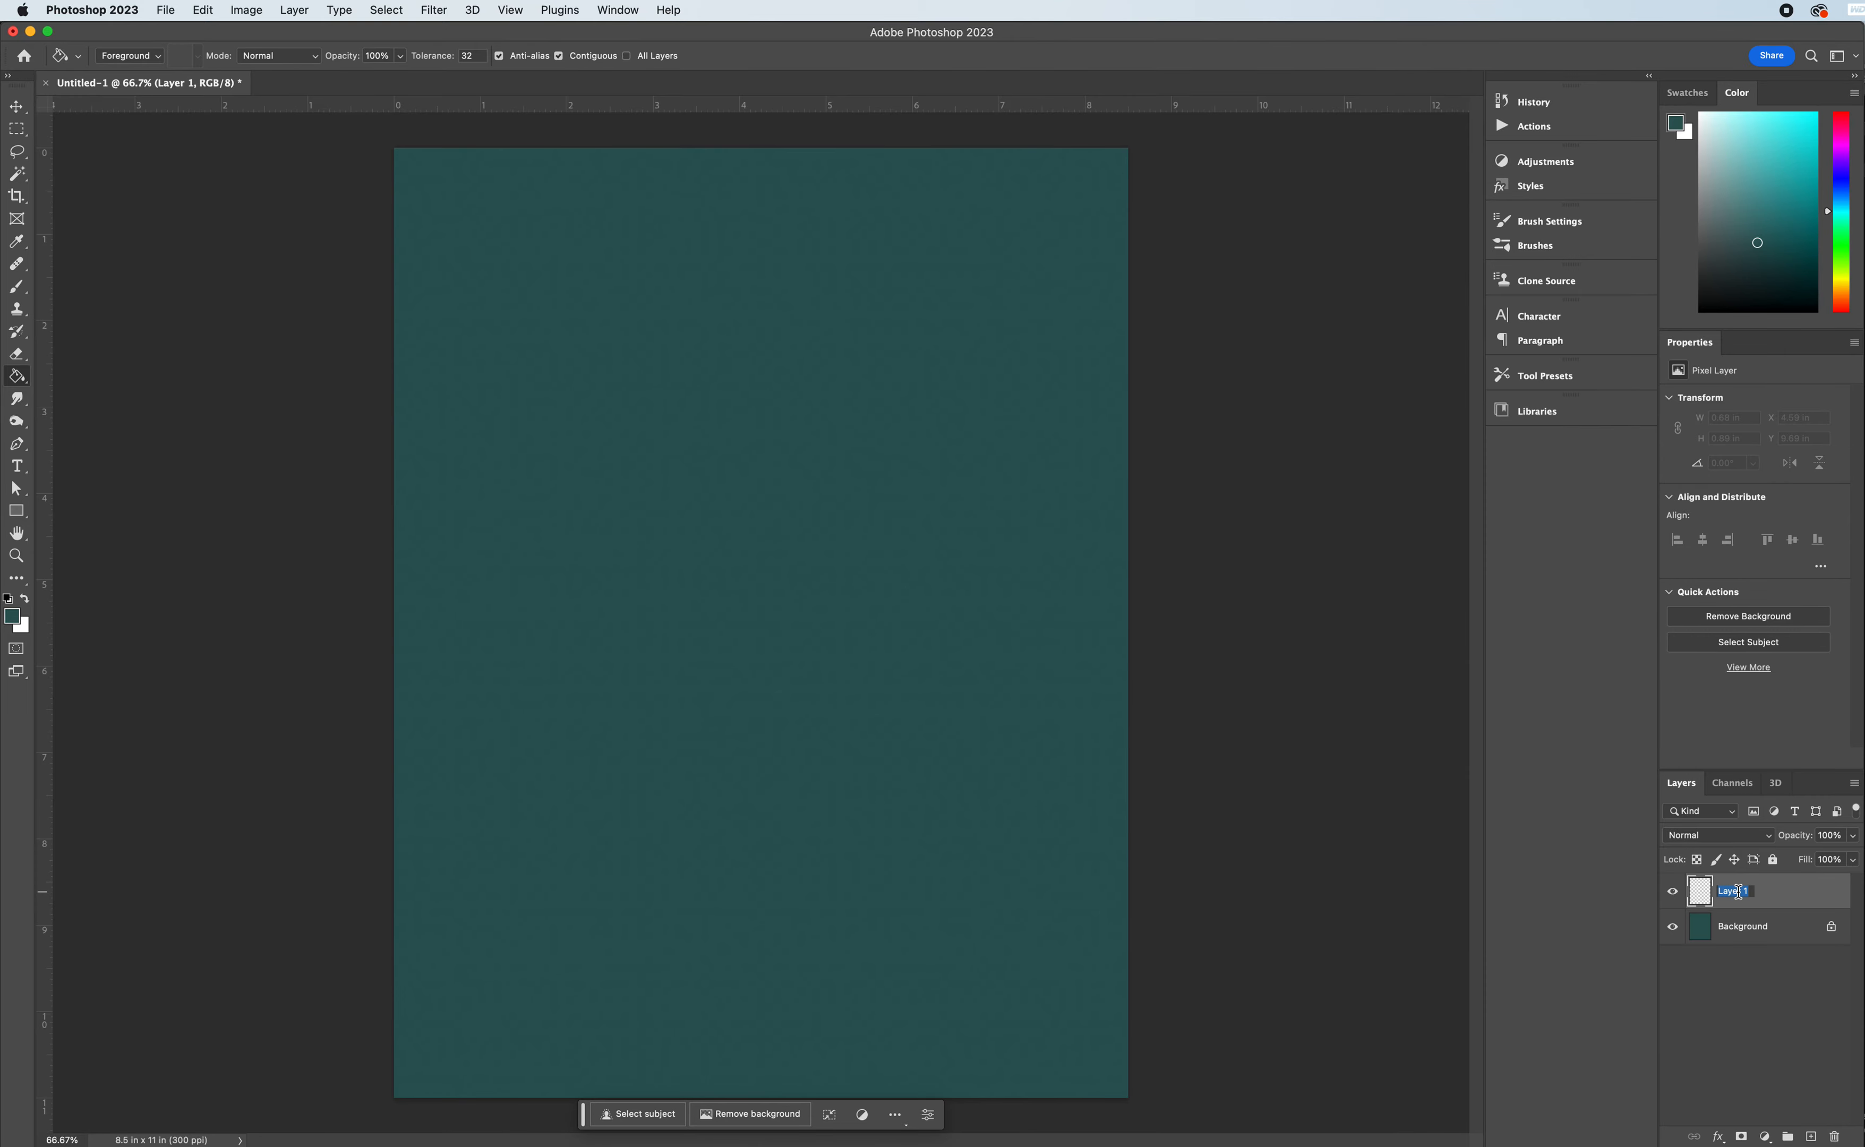
text(tent)
click(1791, 890)
- Make a solid red rectangle about 6.46 by 4.41 in across the lower half of the page on the tent layer, leaving nothing selected
click(19, 137)
click(99, 123)
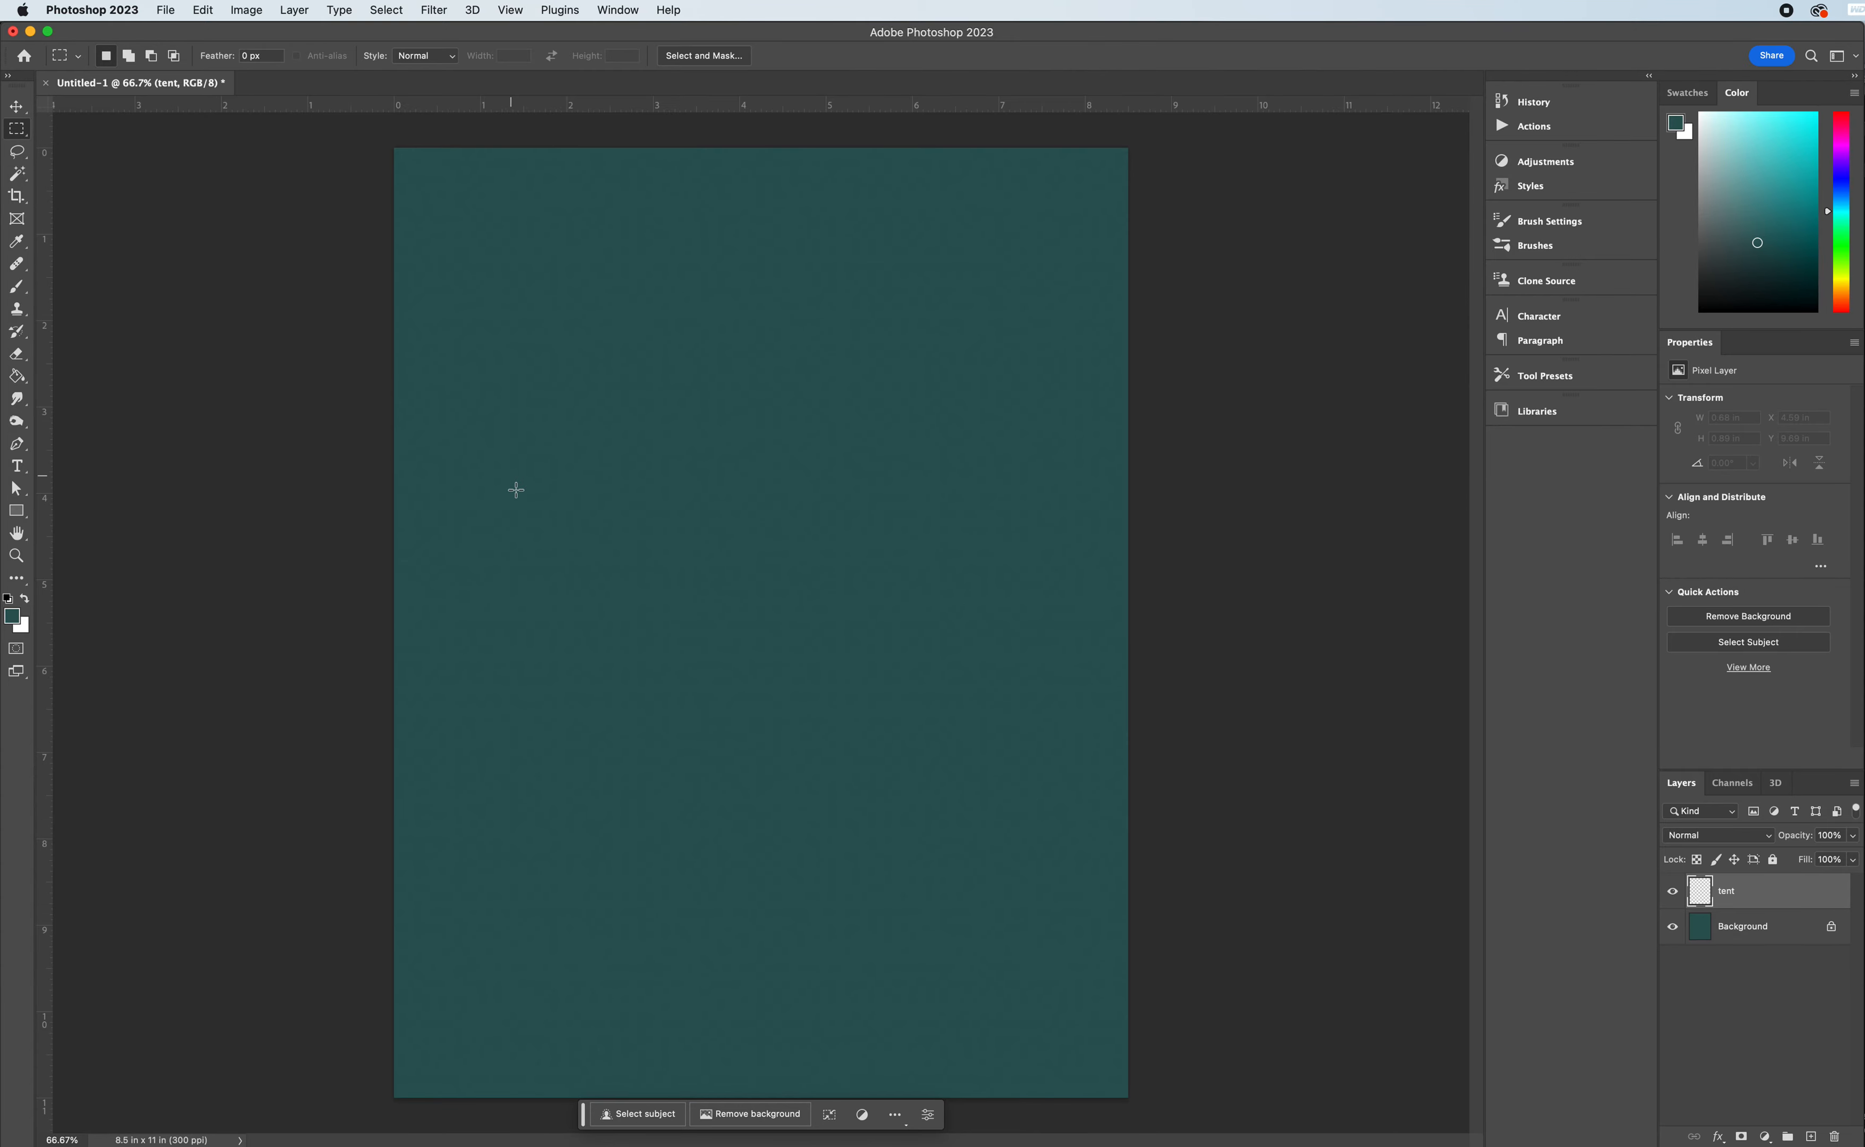
drag(483, 533, 1040, 910)
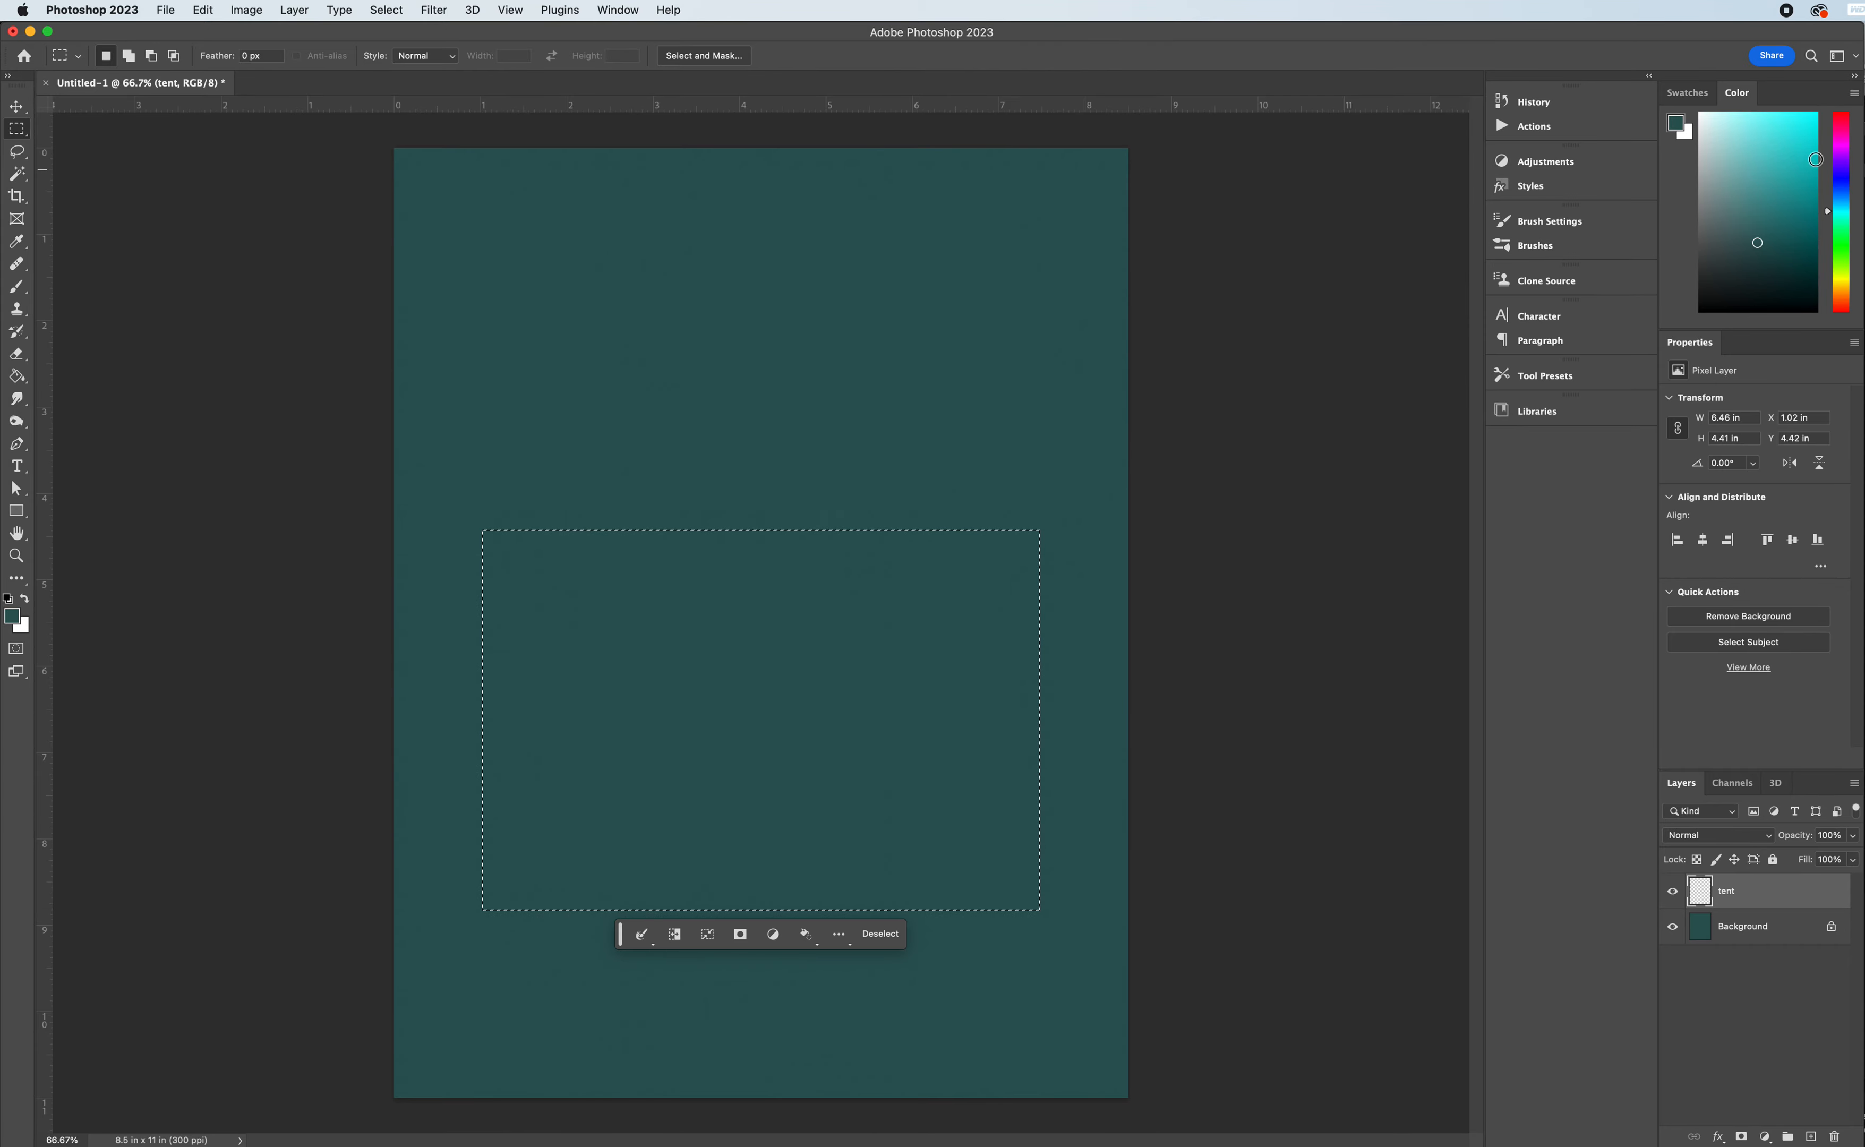
drag(1841, 134, 1846, 86)
click(1817, 113)
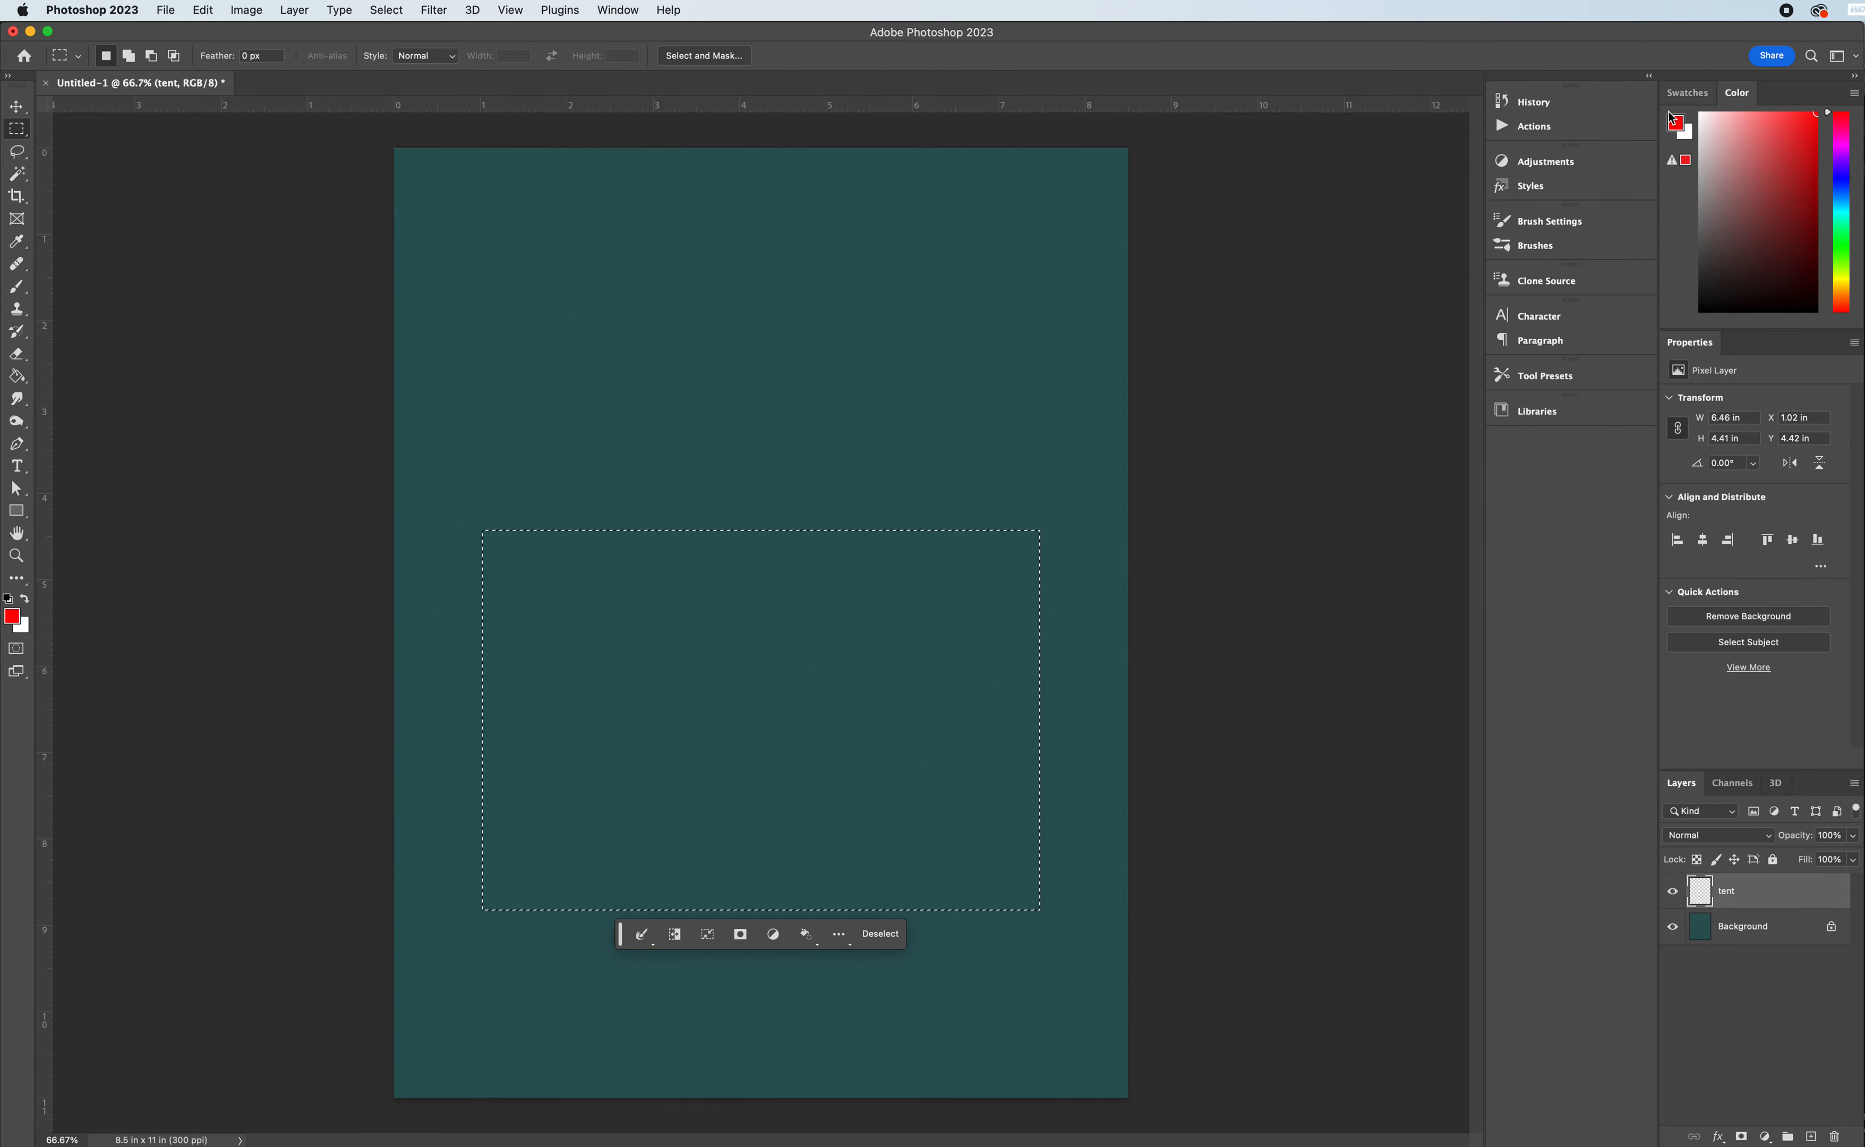
click(26, 378)
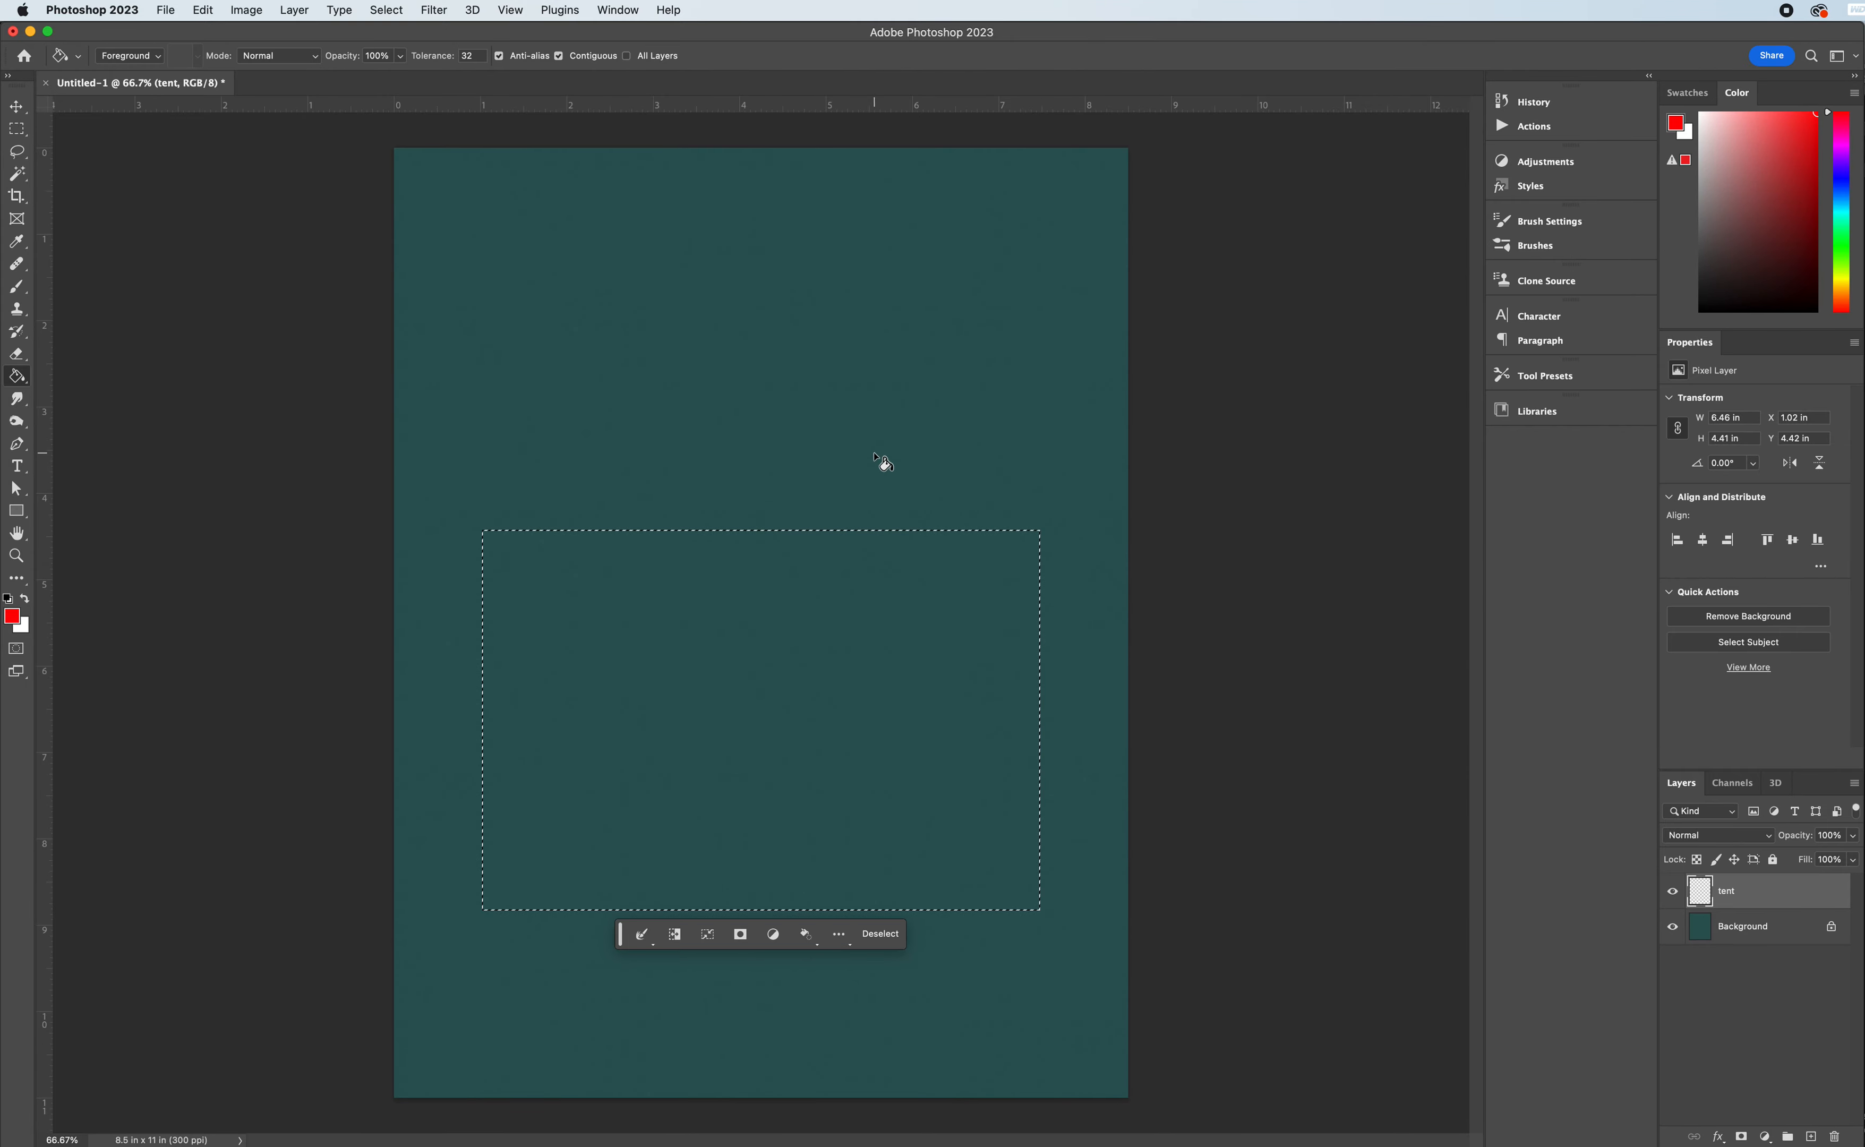
click(803, 630)
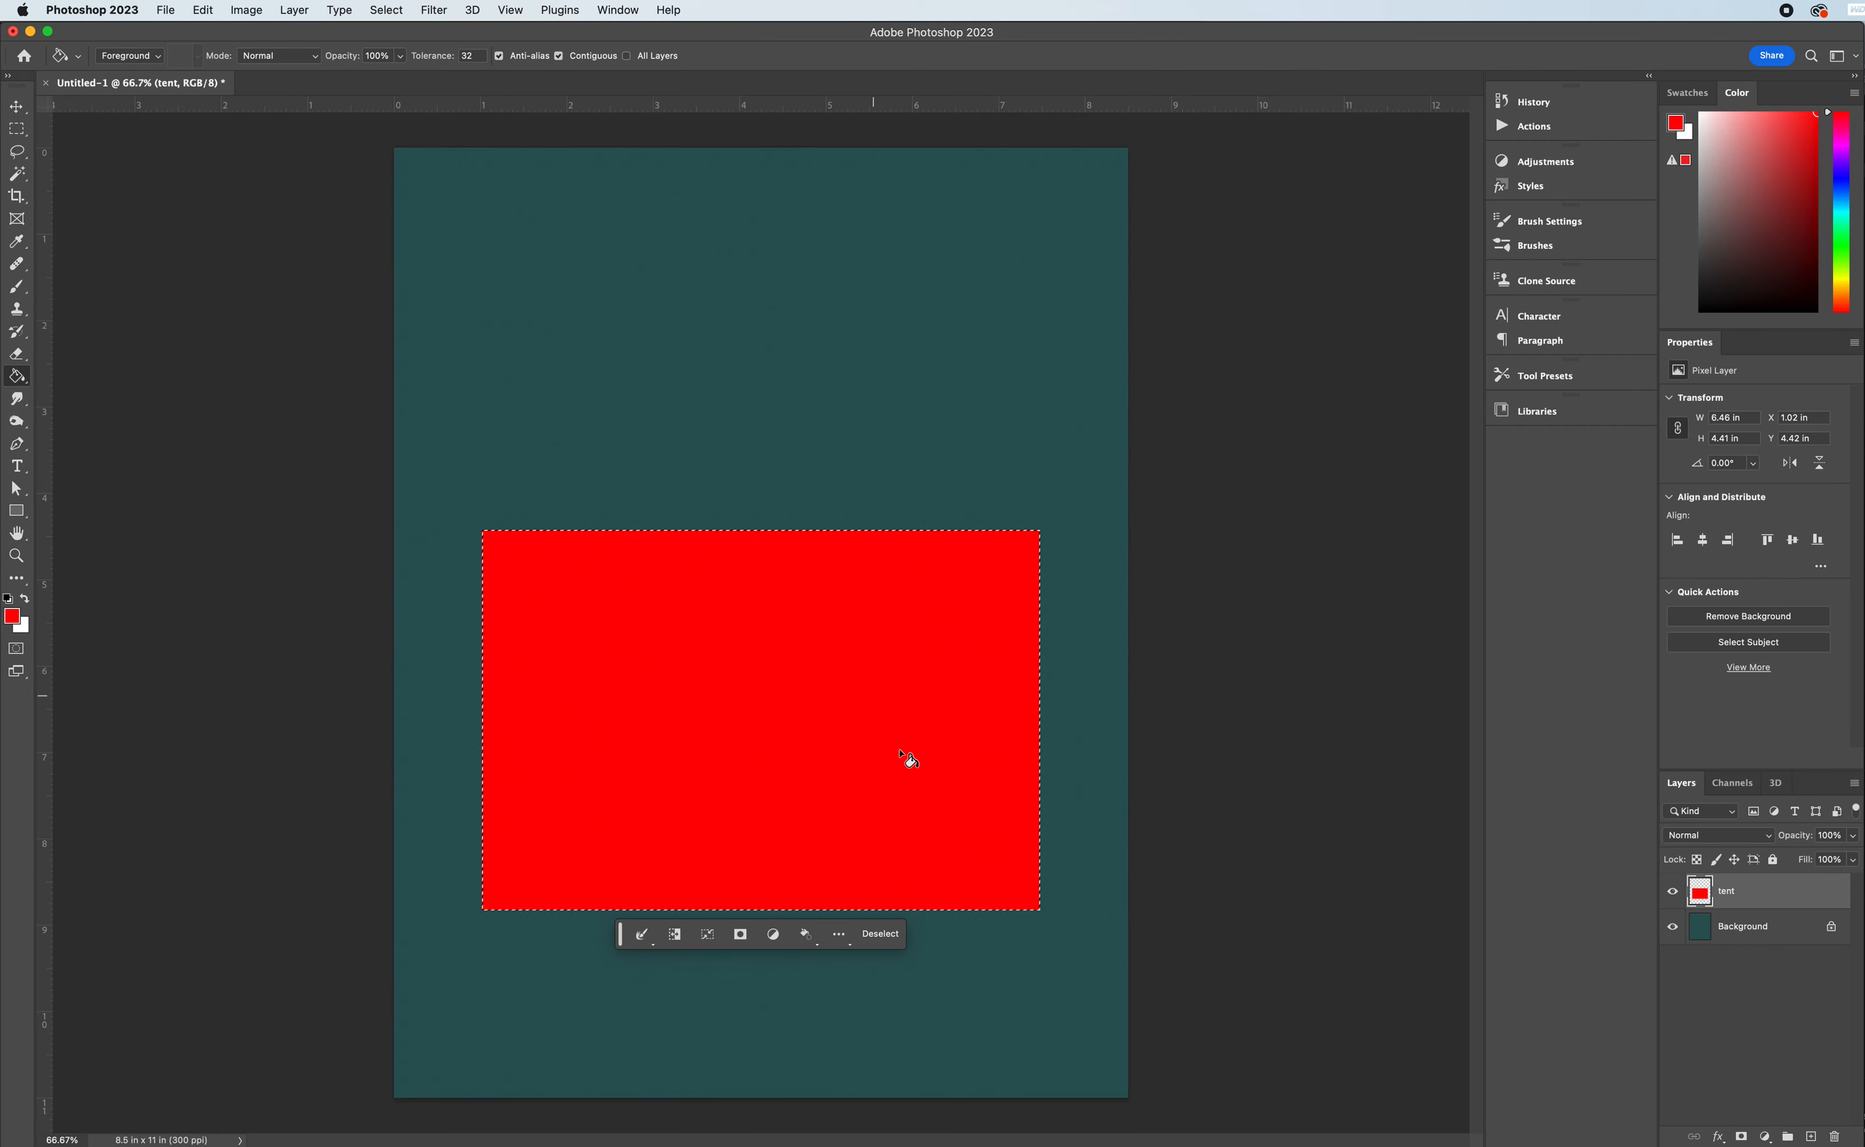
click(881, 947)
- Add a new layer above the tent layer and name it "stripe"
click(9, 125)
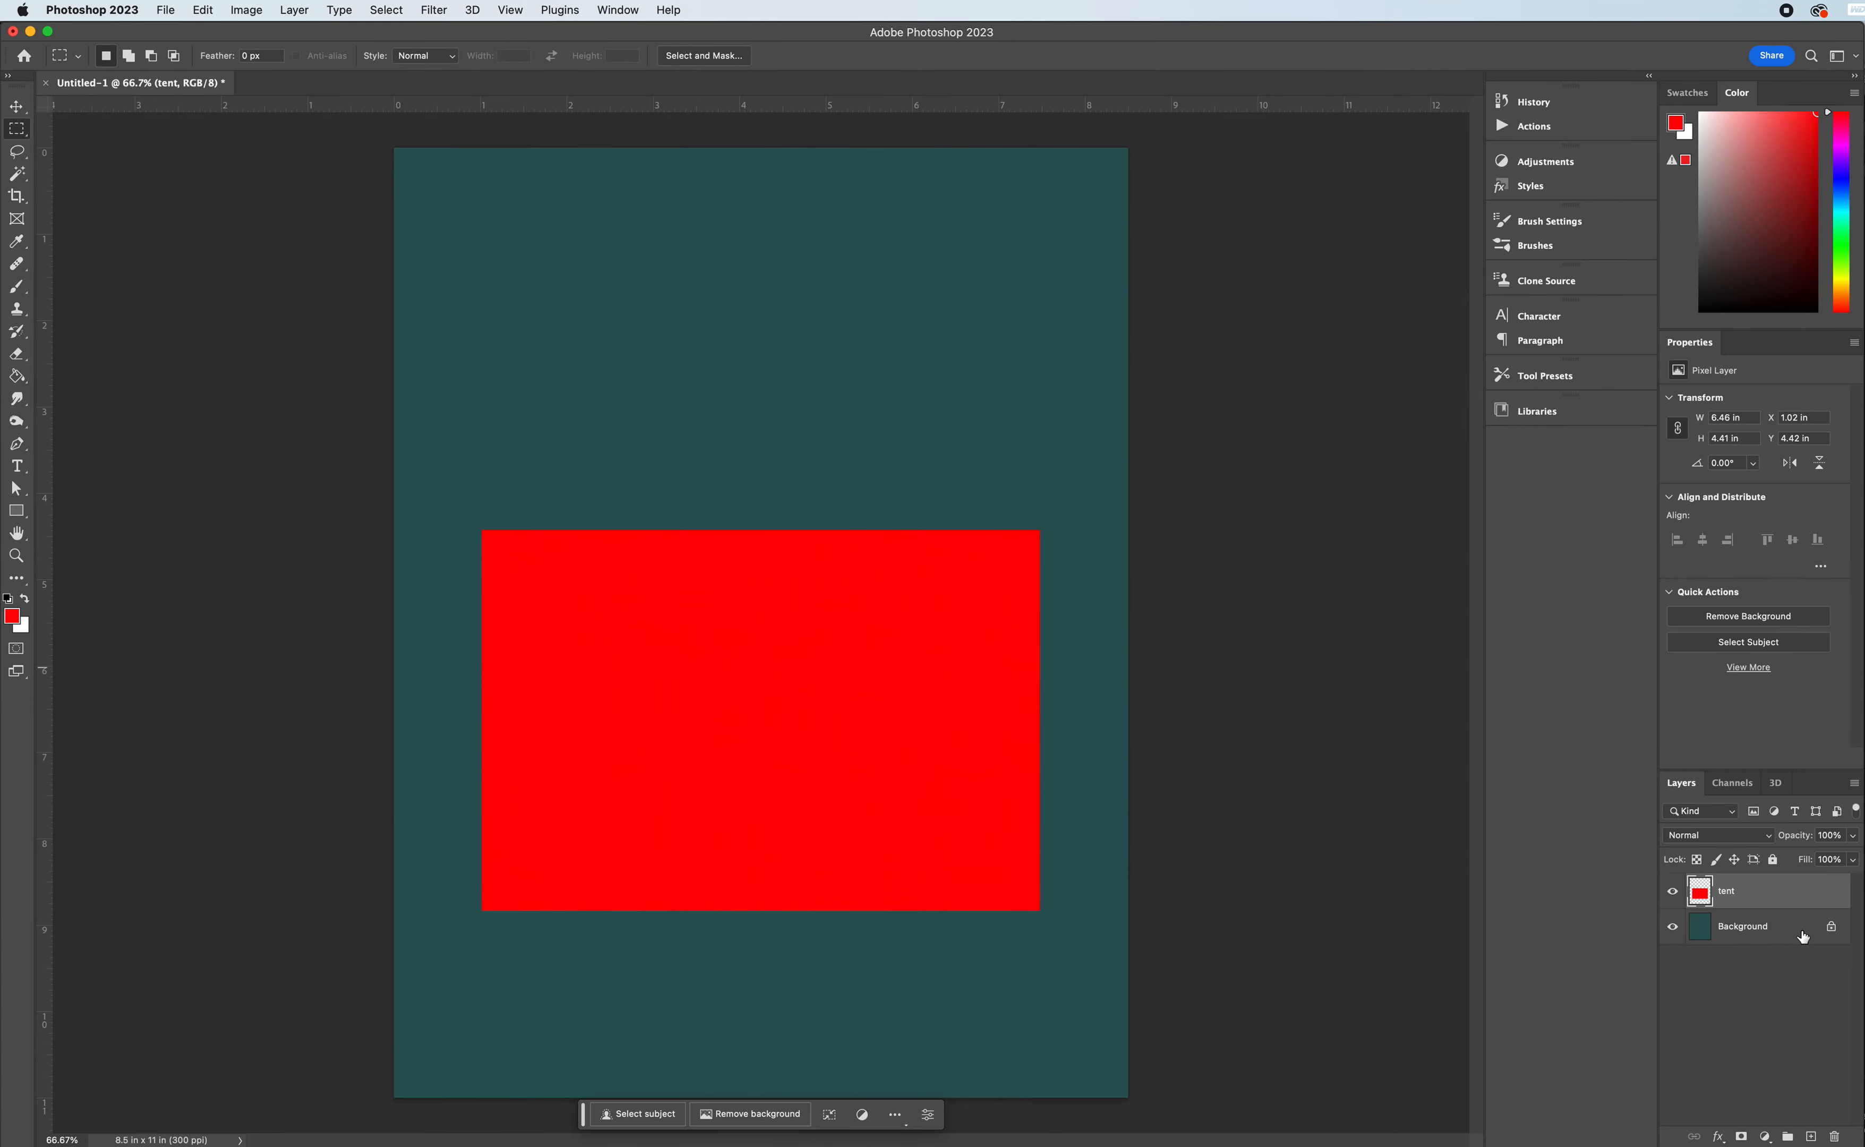
click(1812, 1136)
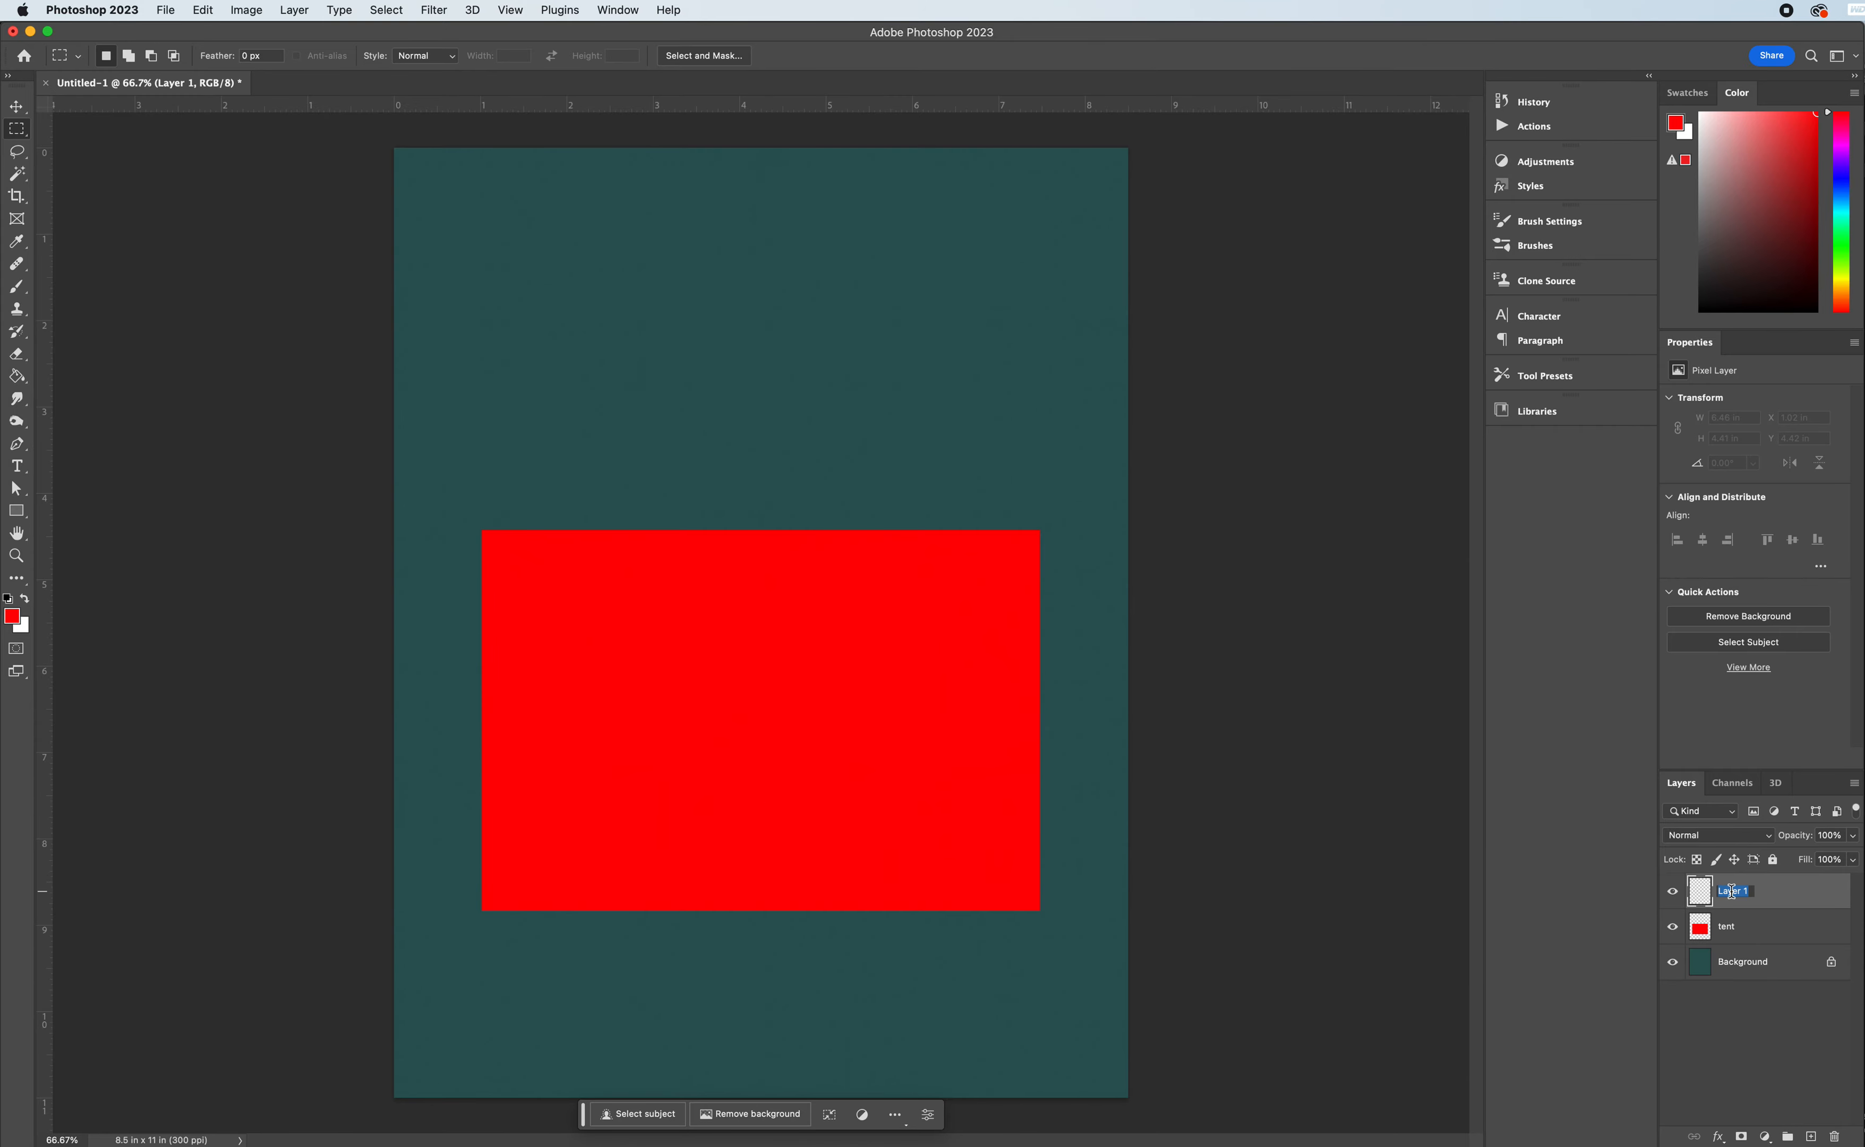
text(stripe)
key(Return)
- Make a full-height white stripe about 0.56 in wide near the red rectangle's left edge, using a filled rectangular selection, and deselect
drag(528, 531, 576, 910)
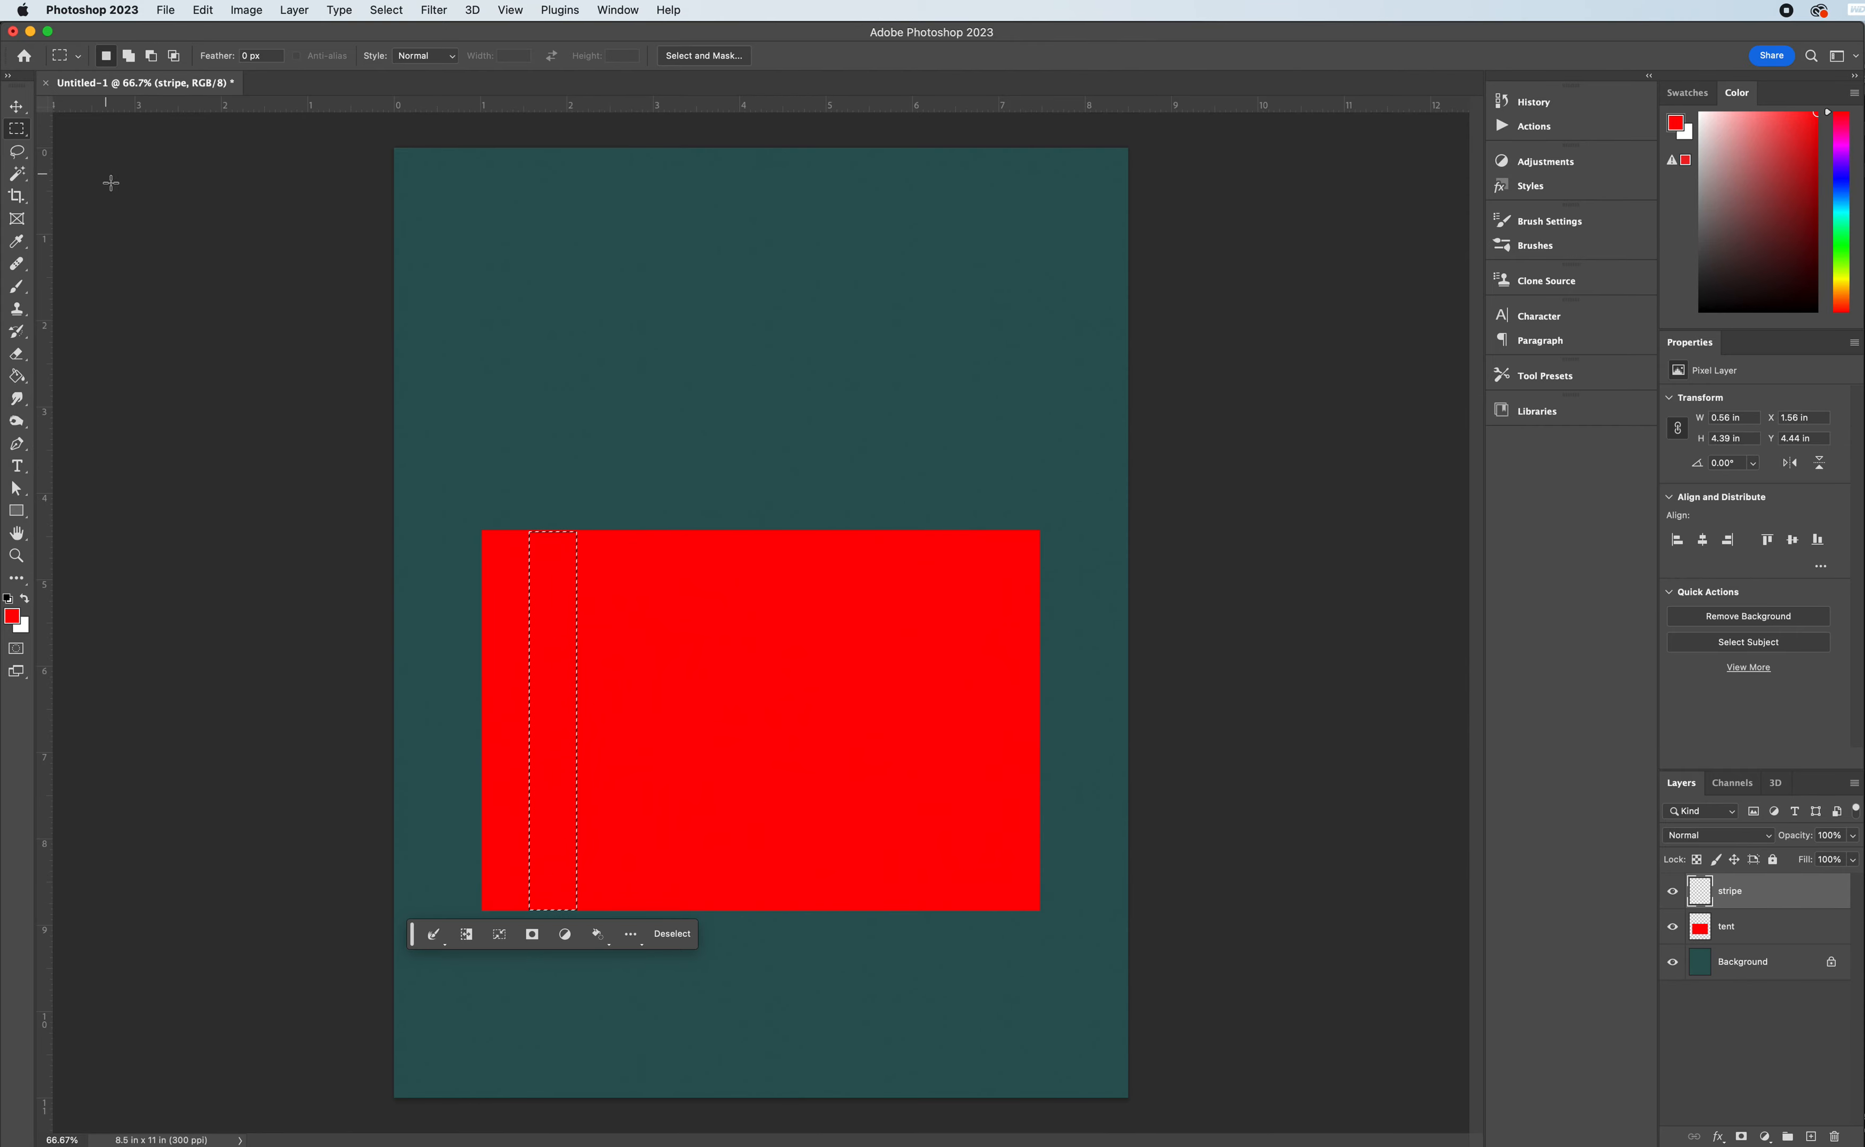
click(17, 376)
click(24, 599)
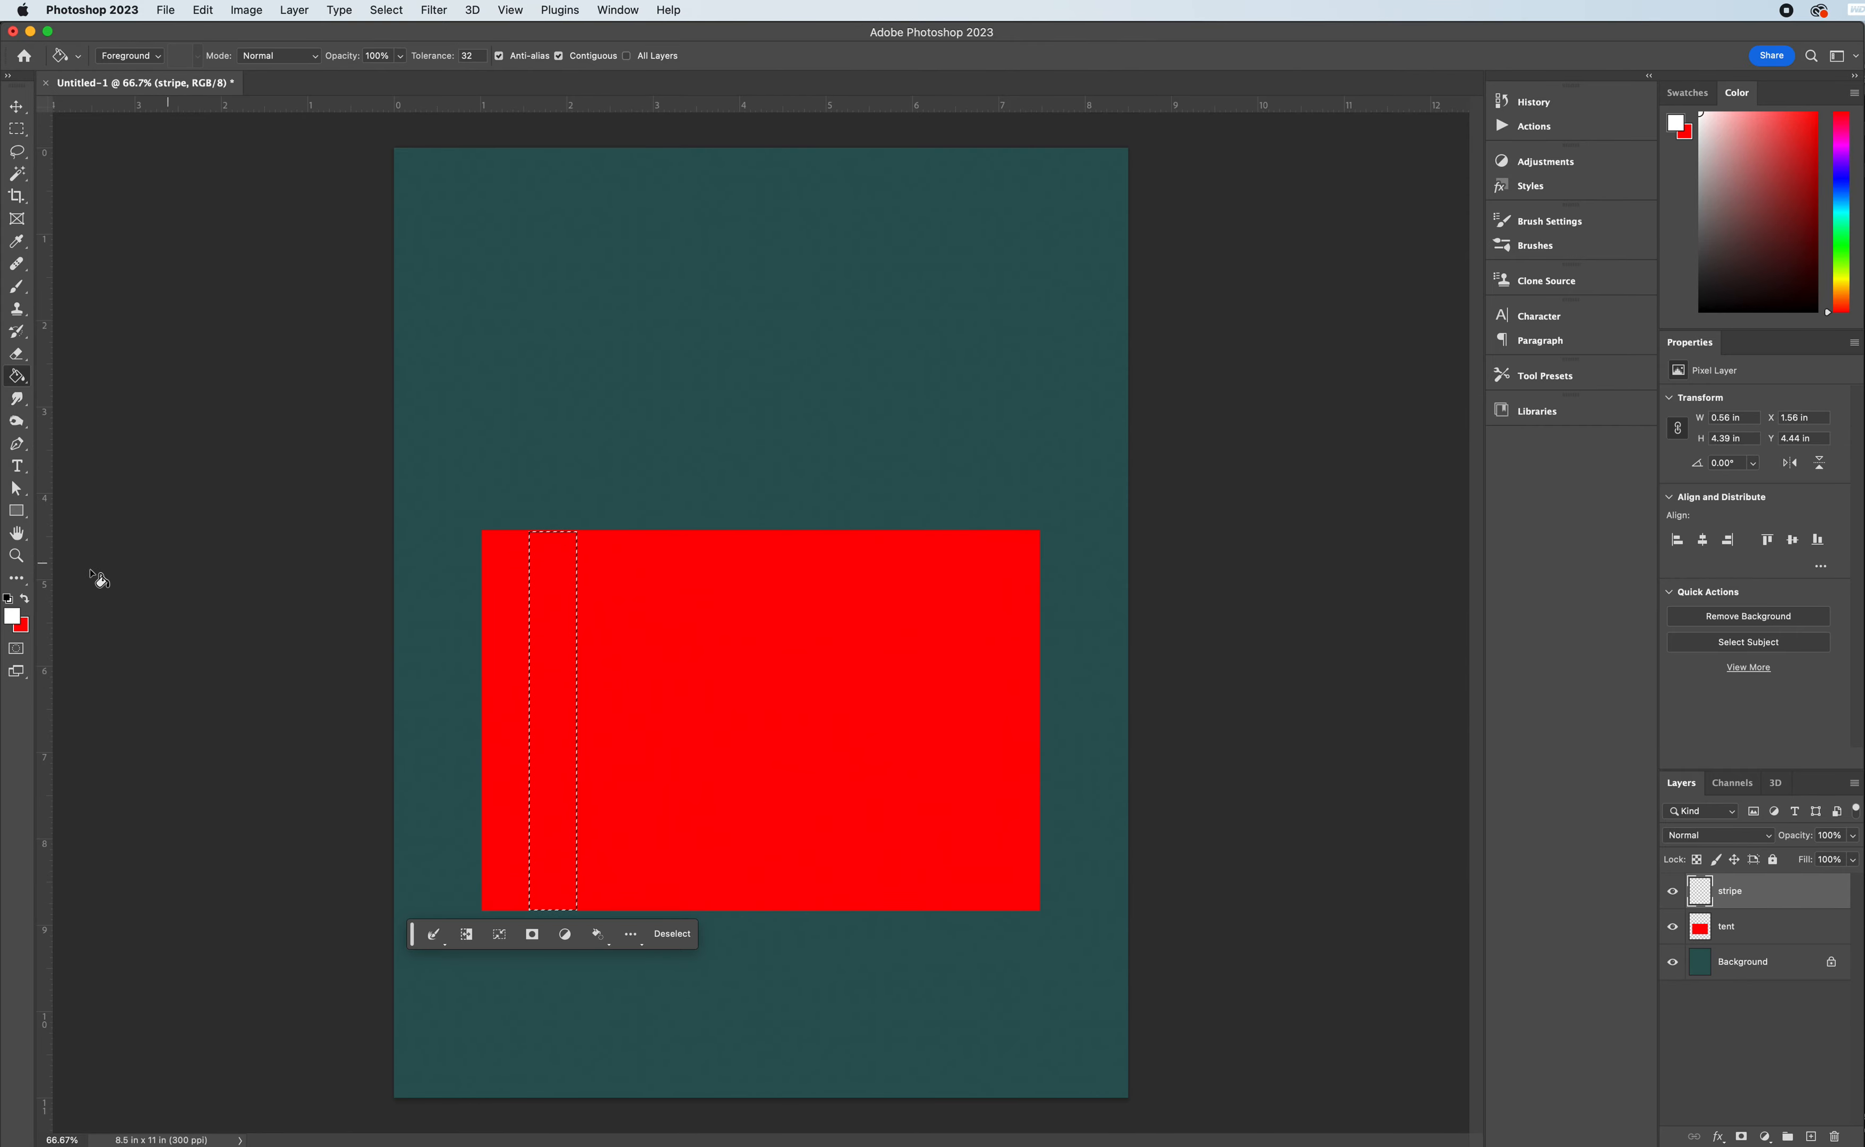
click(567, 714)
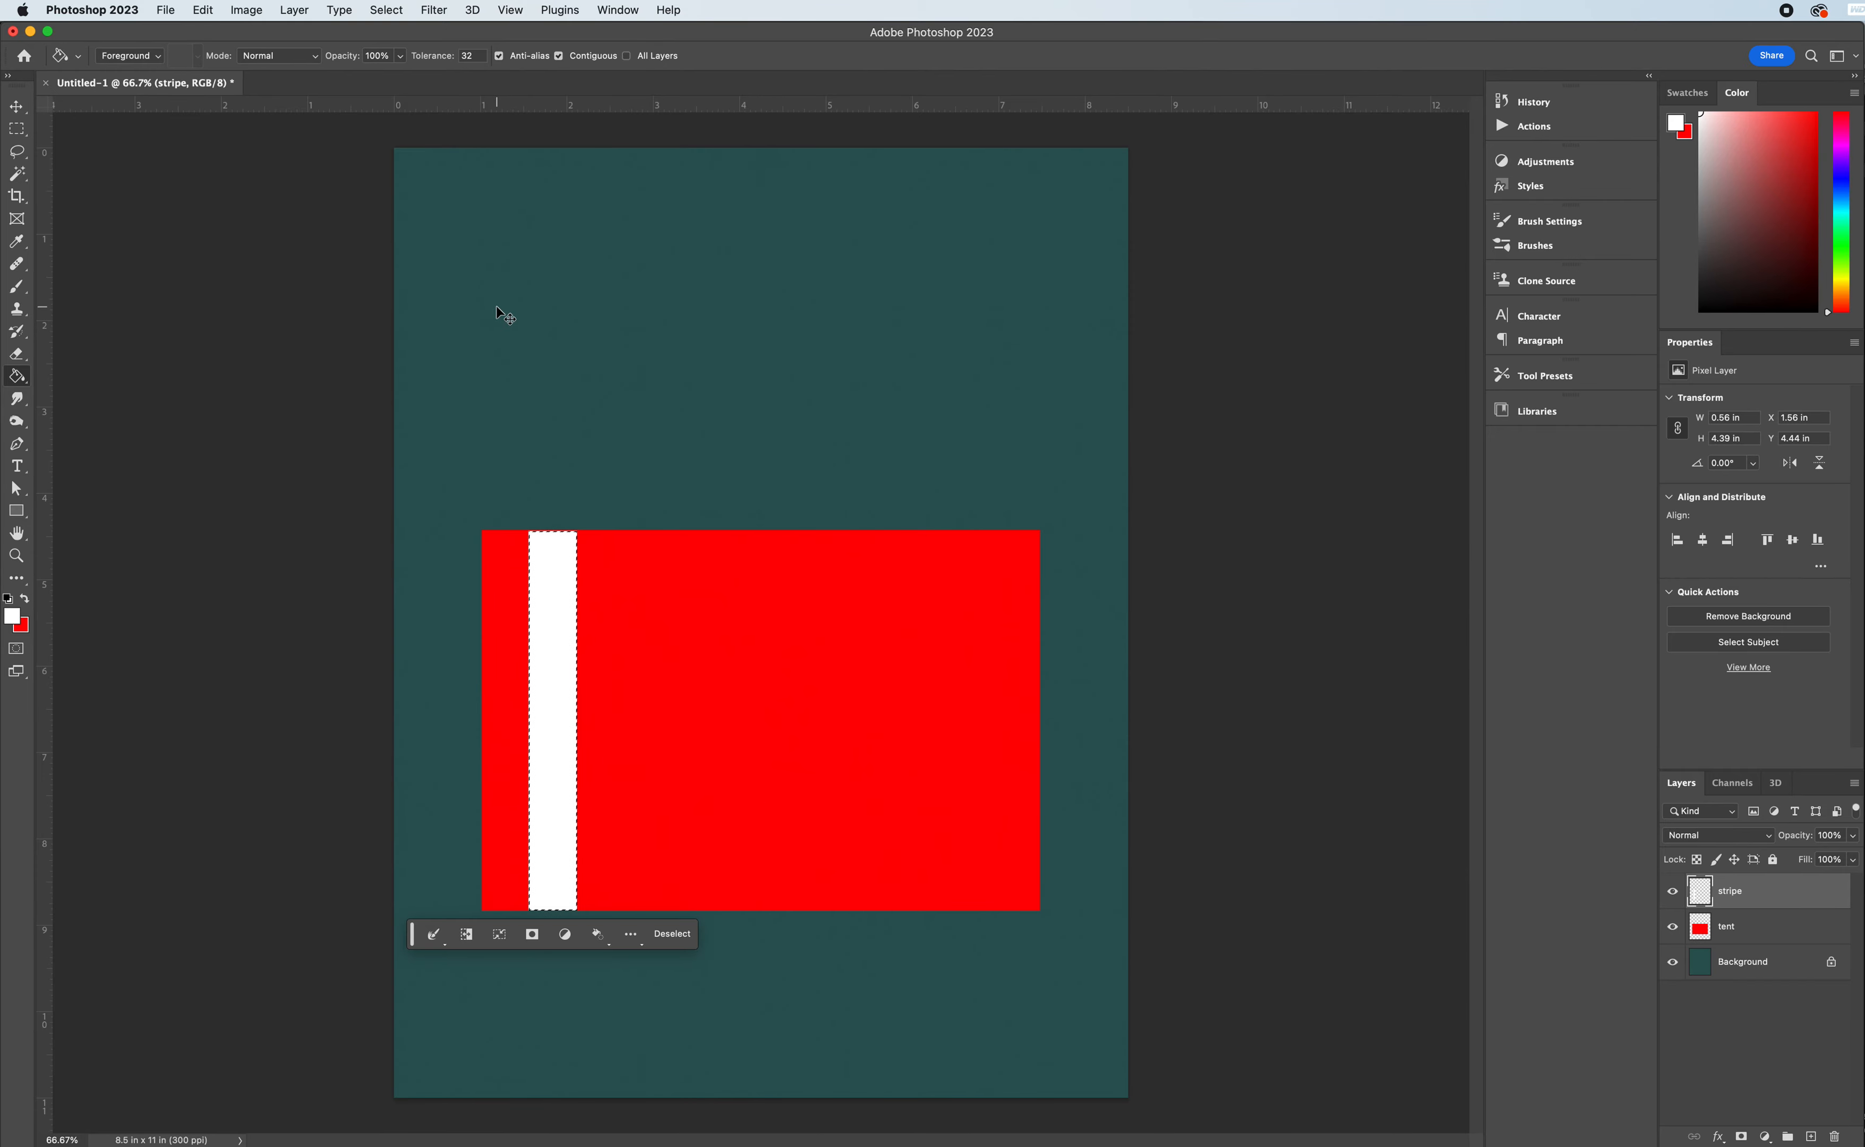
key(super+d)
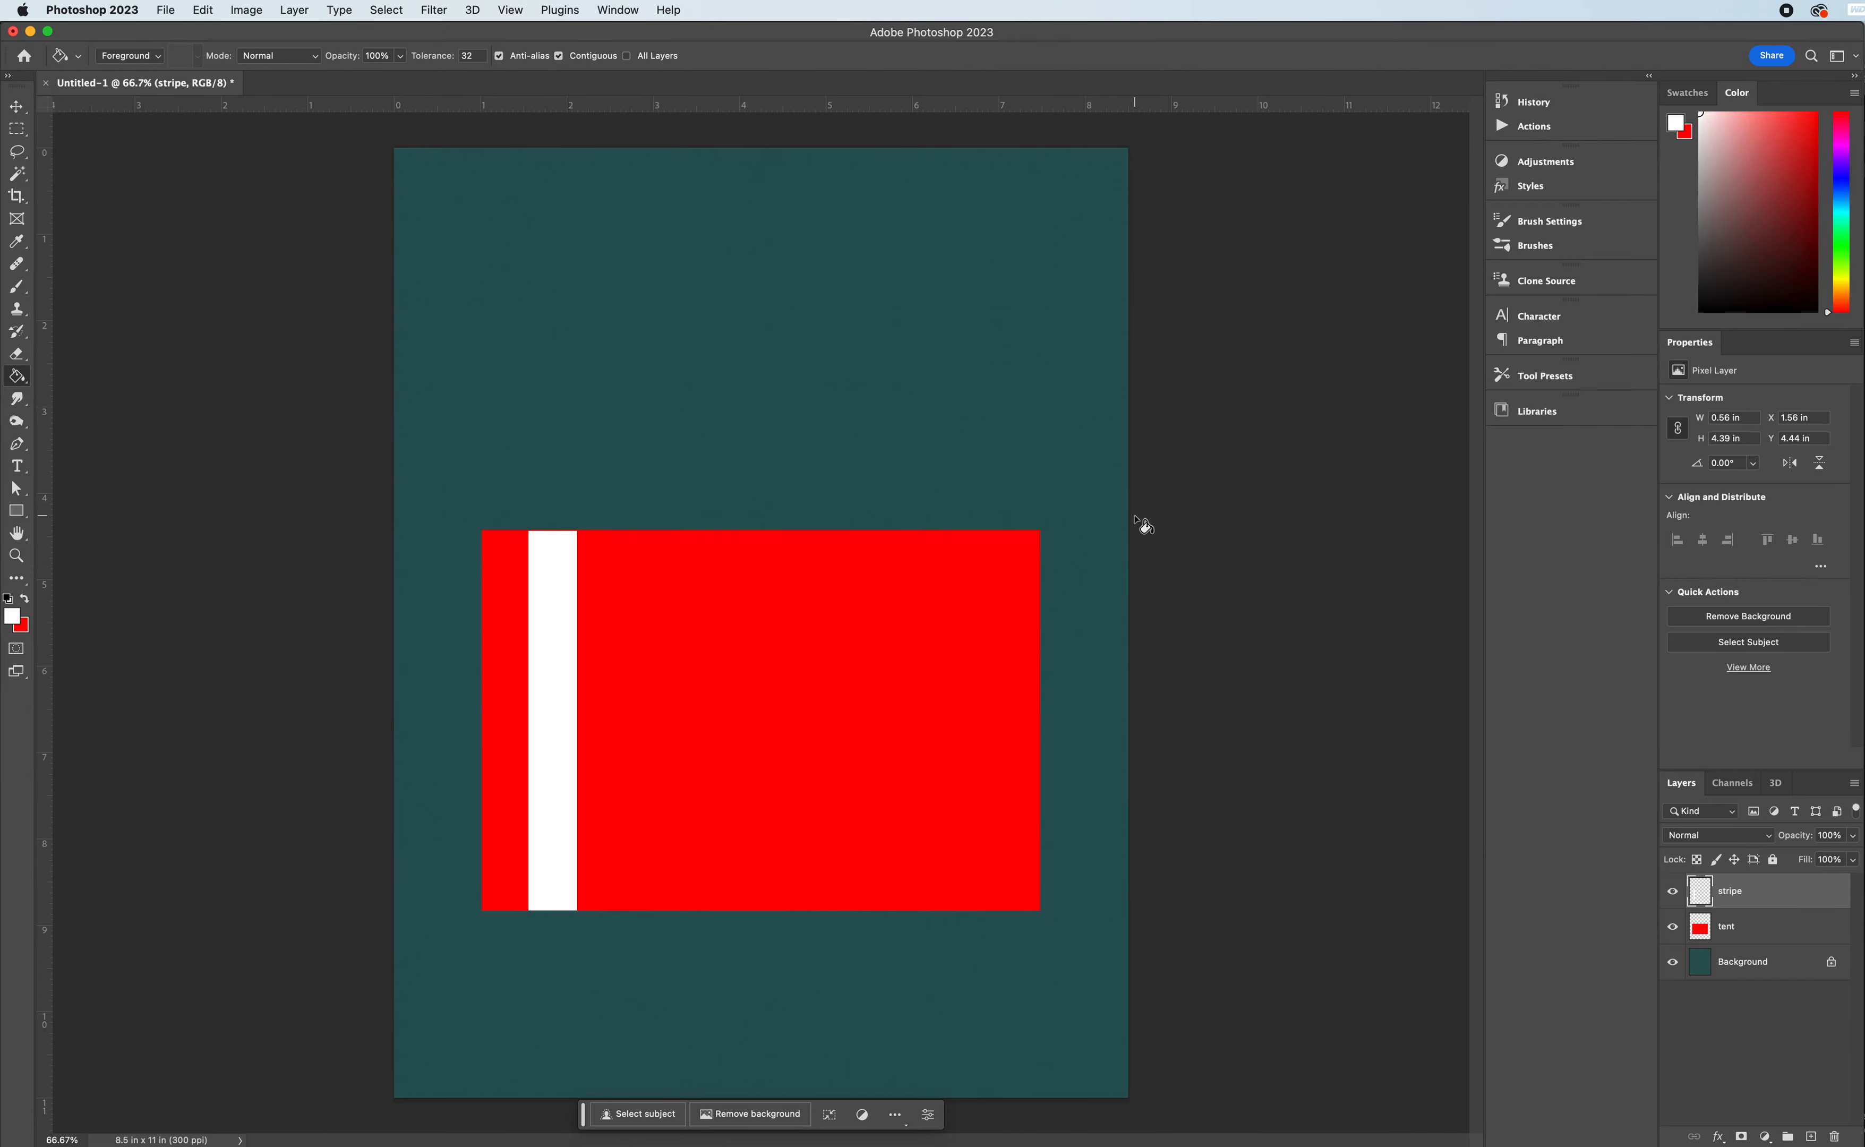
- Duplicate the white stripe three times across the red rectangle, placing the copies at X about 2.73, 3.93 and 5.1 in
click(16, 108)
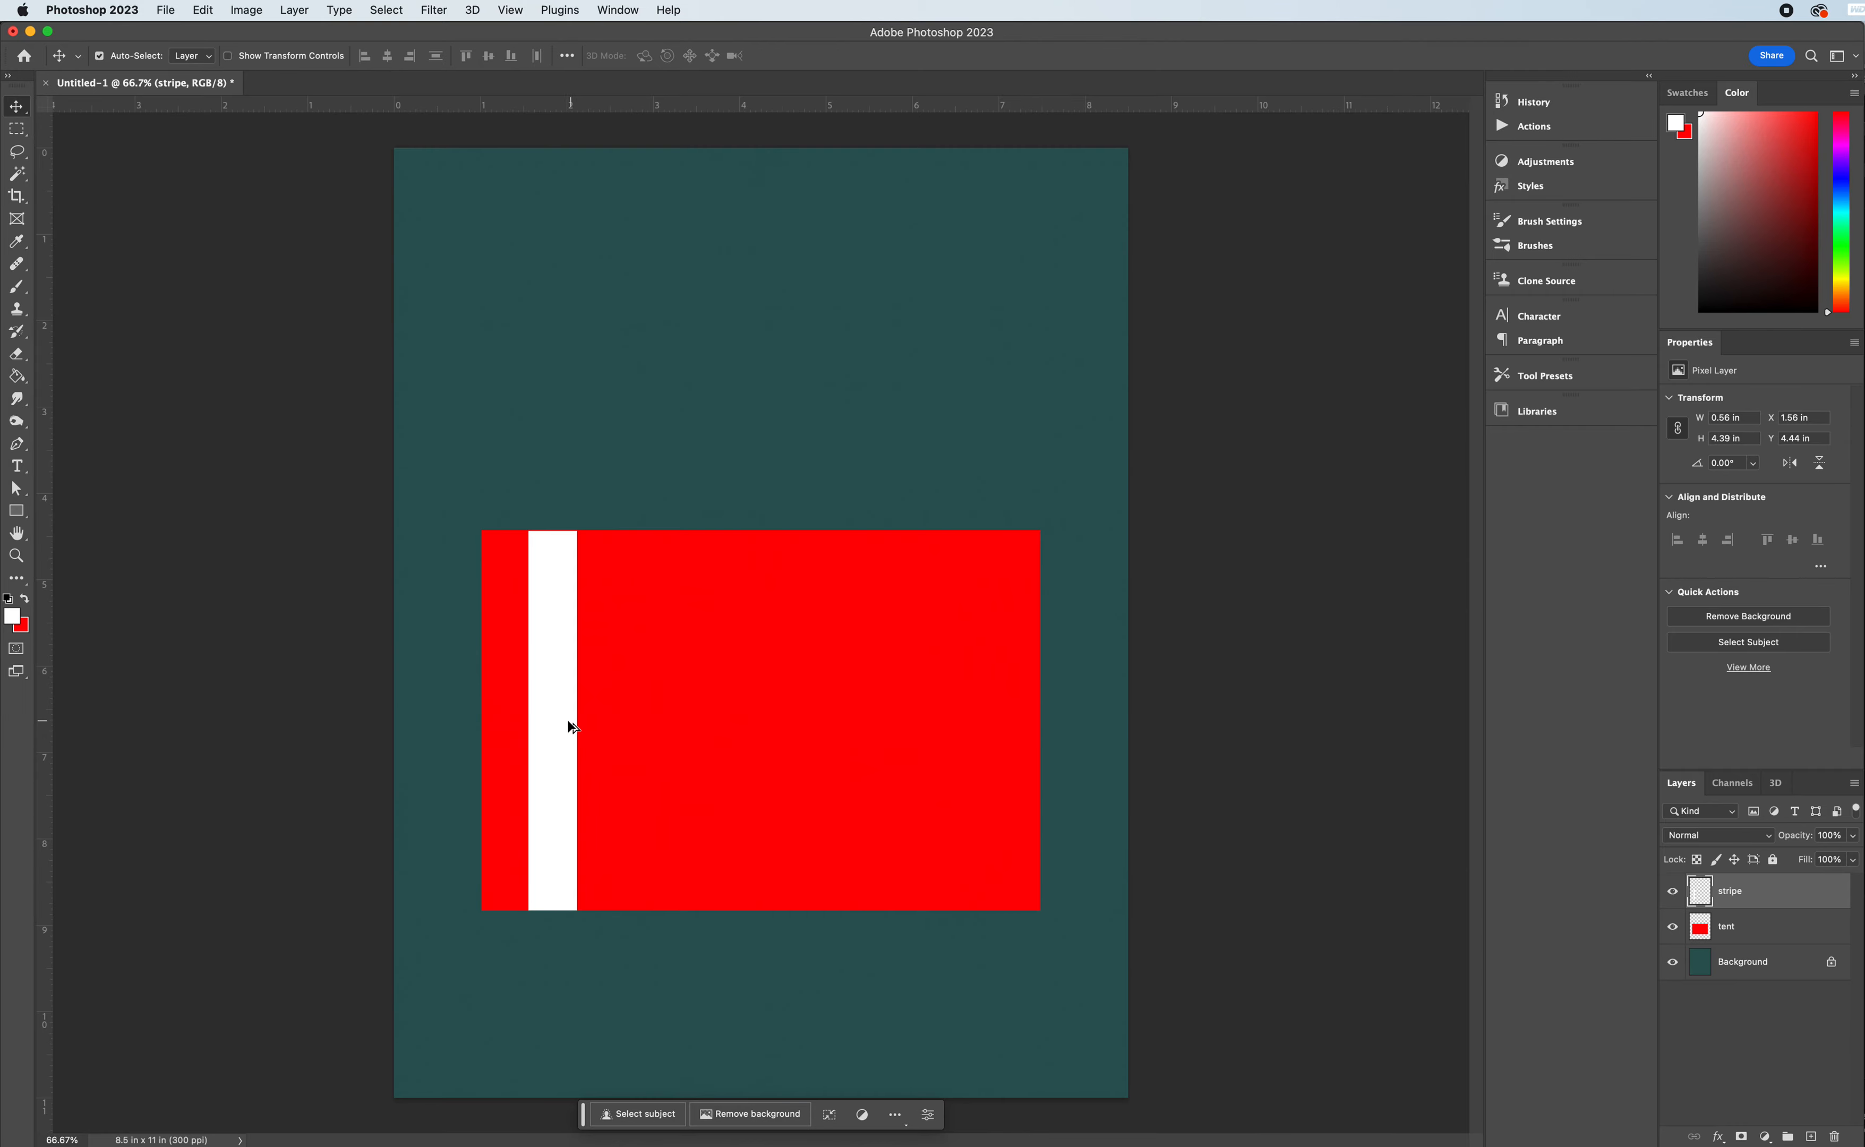
drag(559, 726, 657, 724)
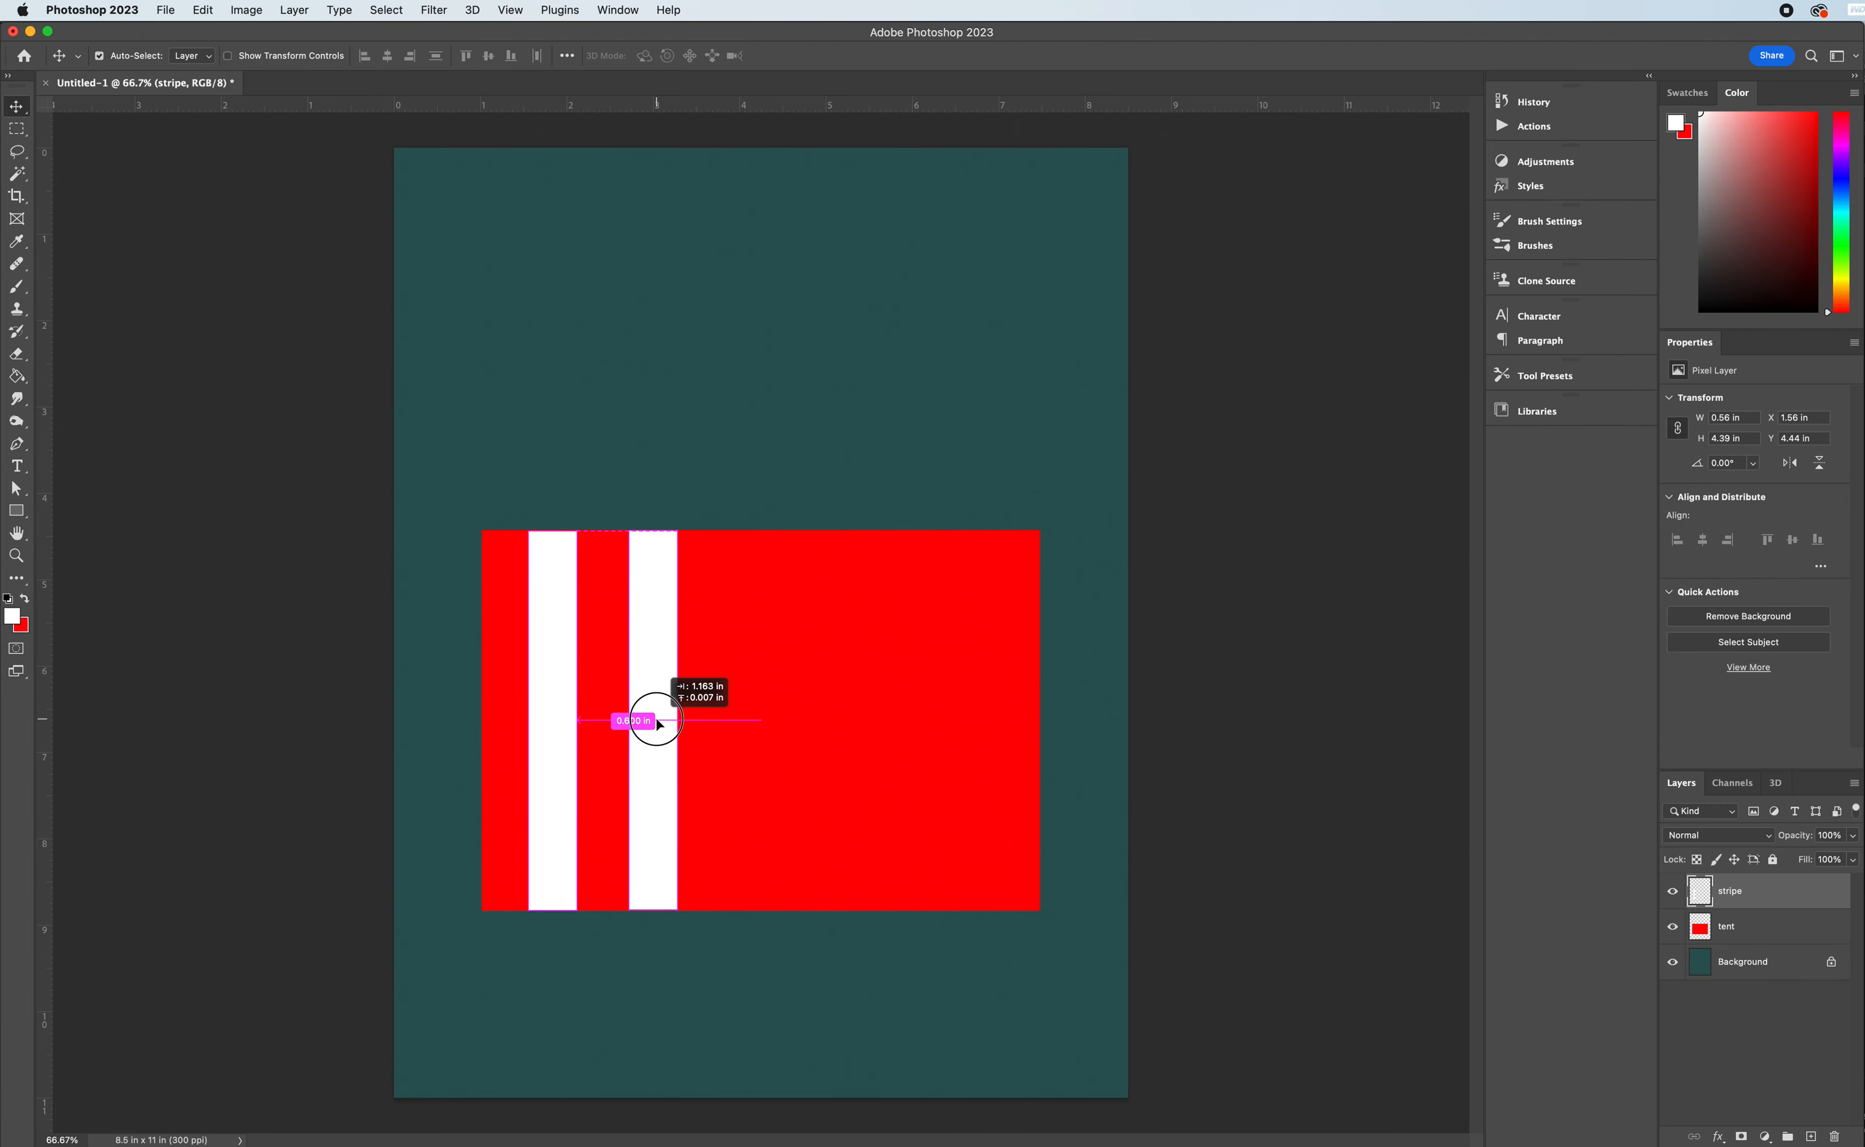
drag(657, 724, 658, 724)
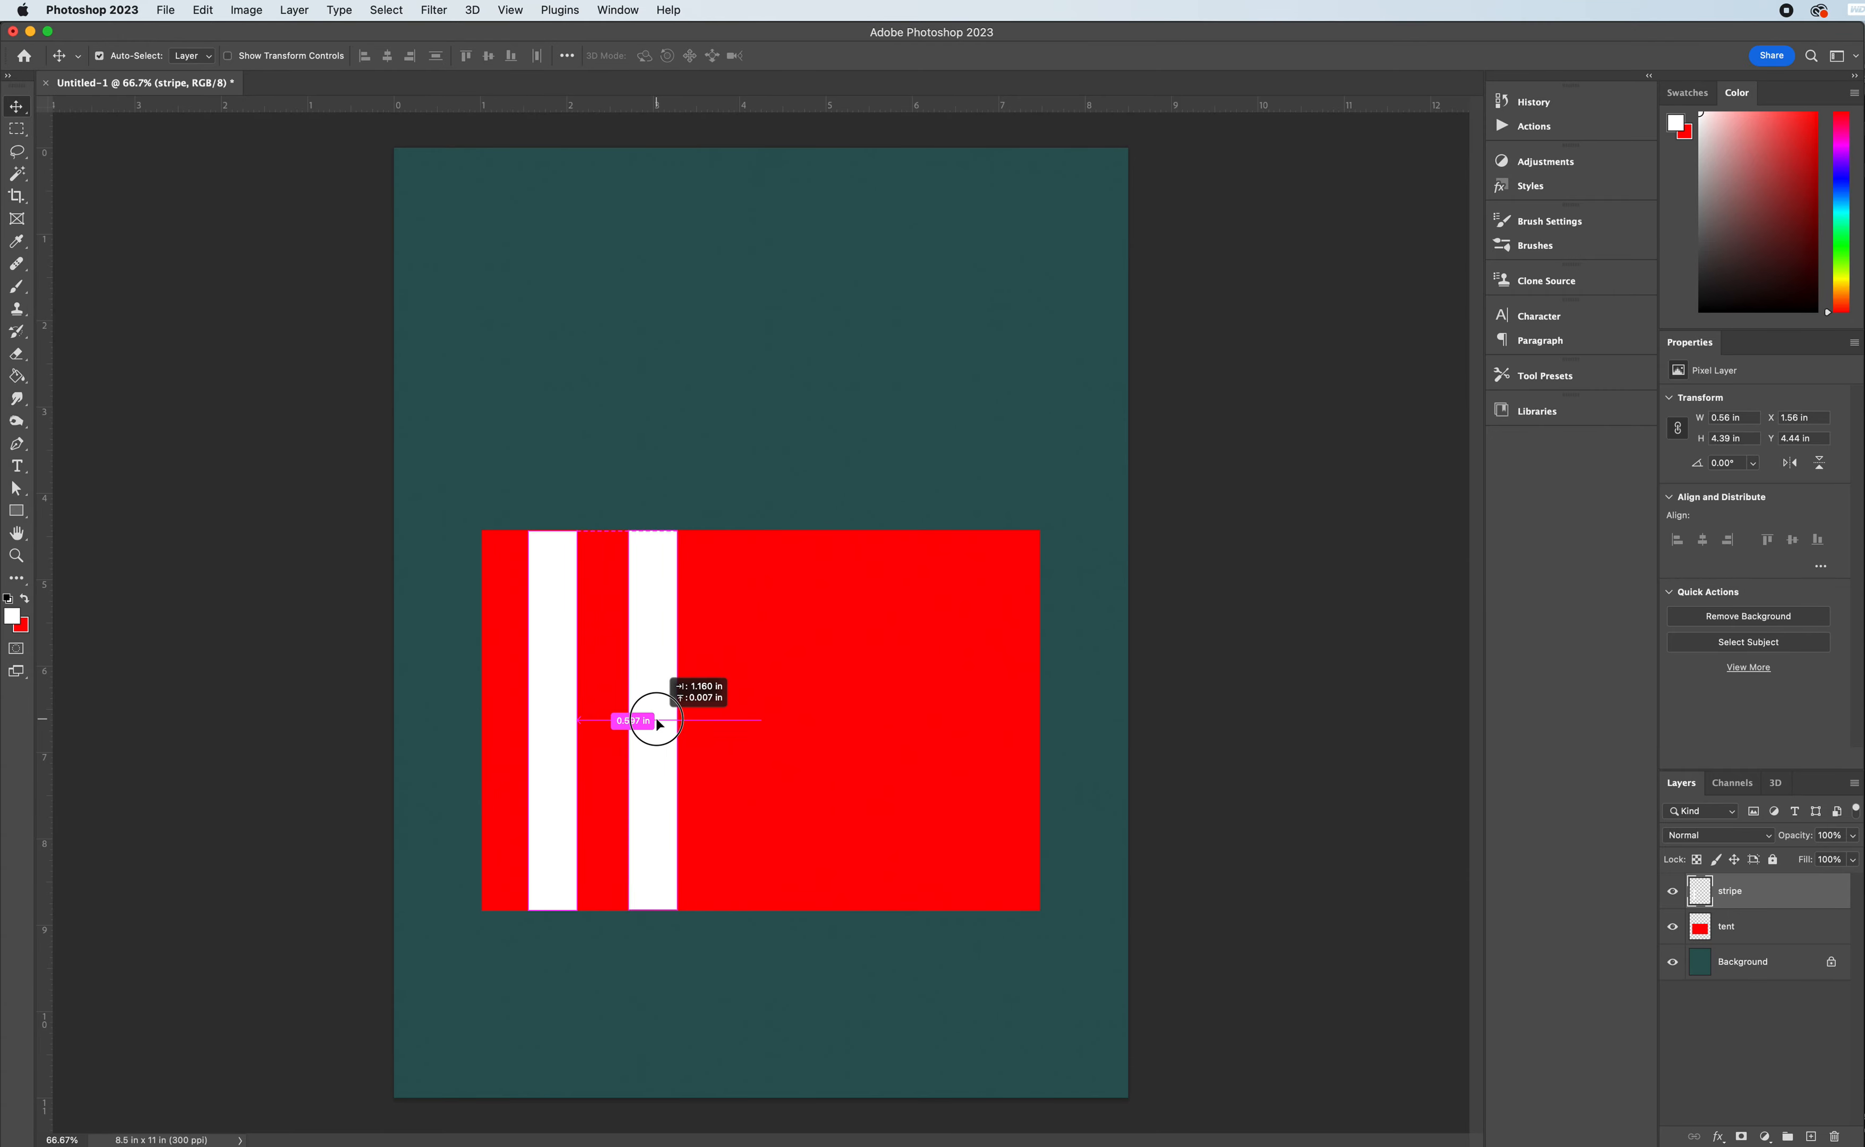
drag(658, 724, 659, 726)
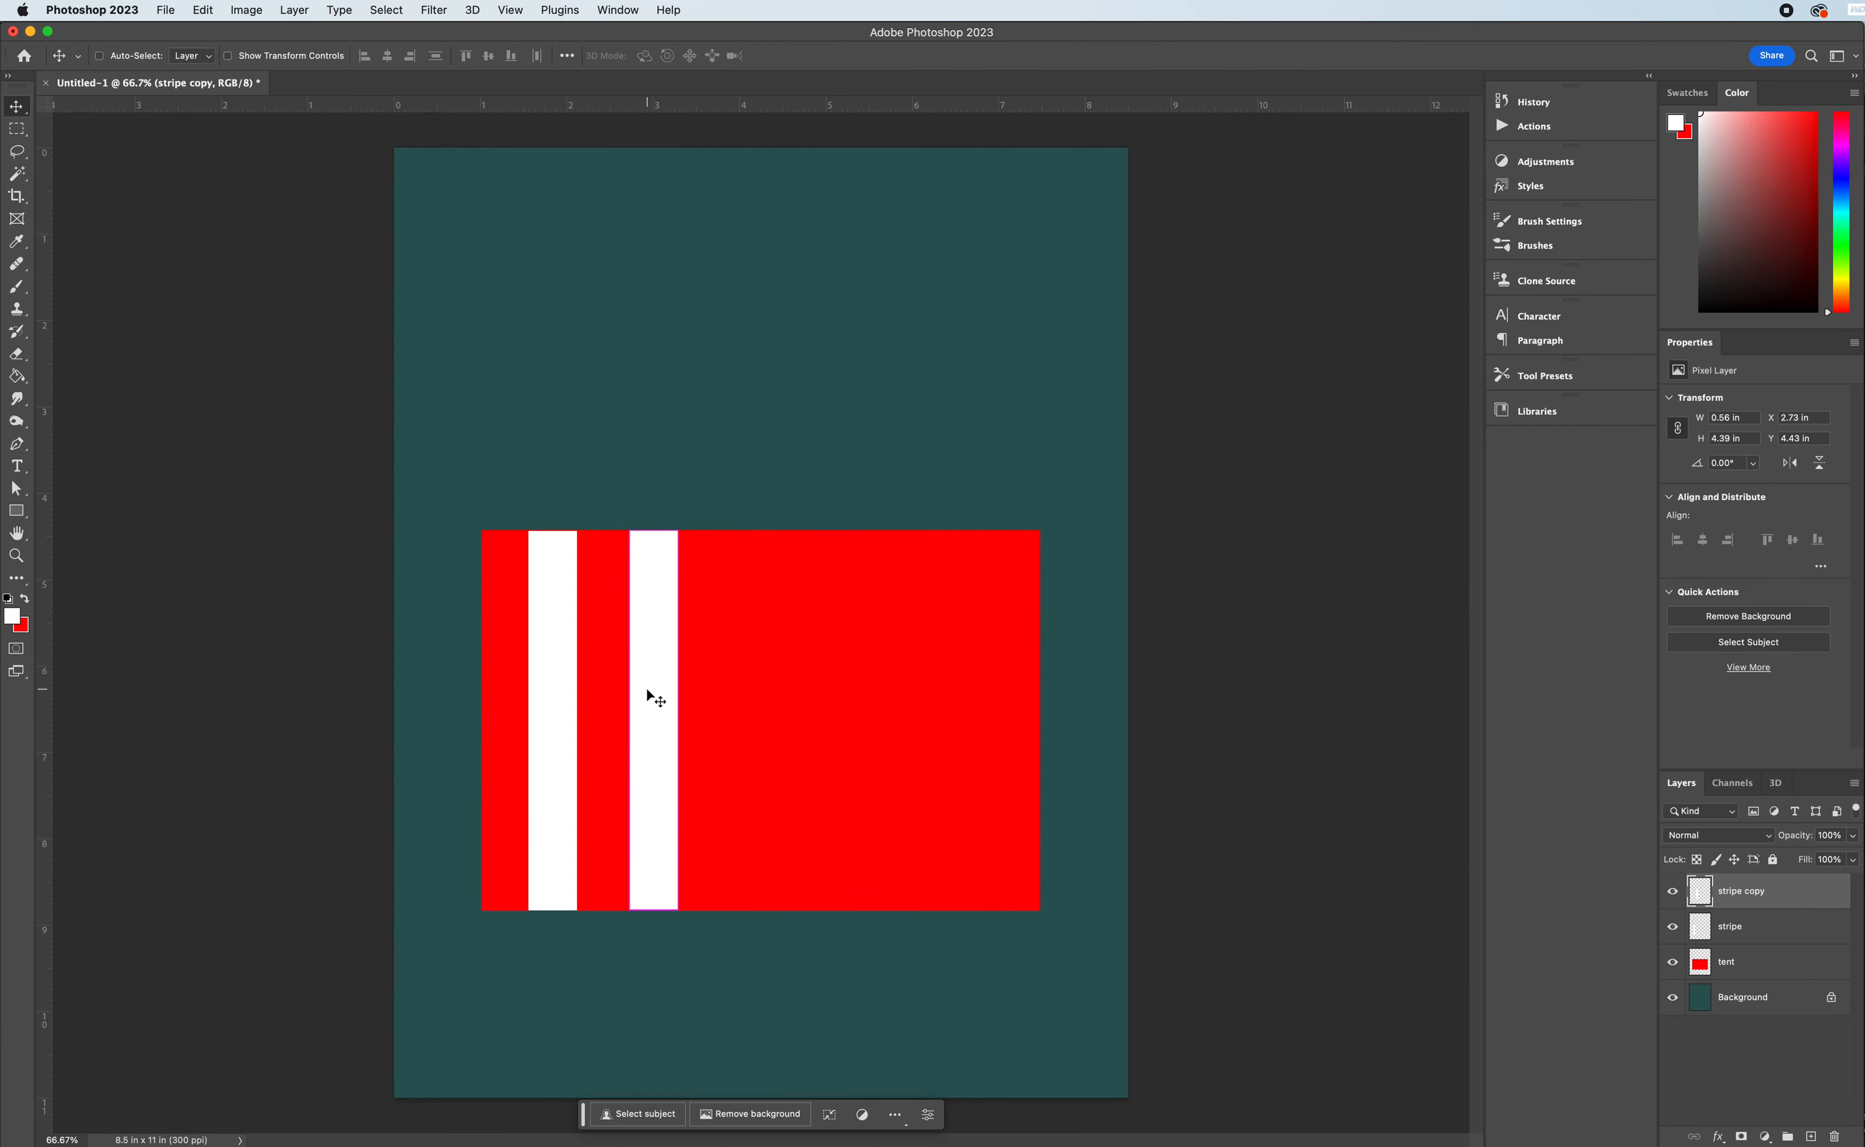
drag(647, 690, 746, 693)
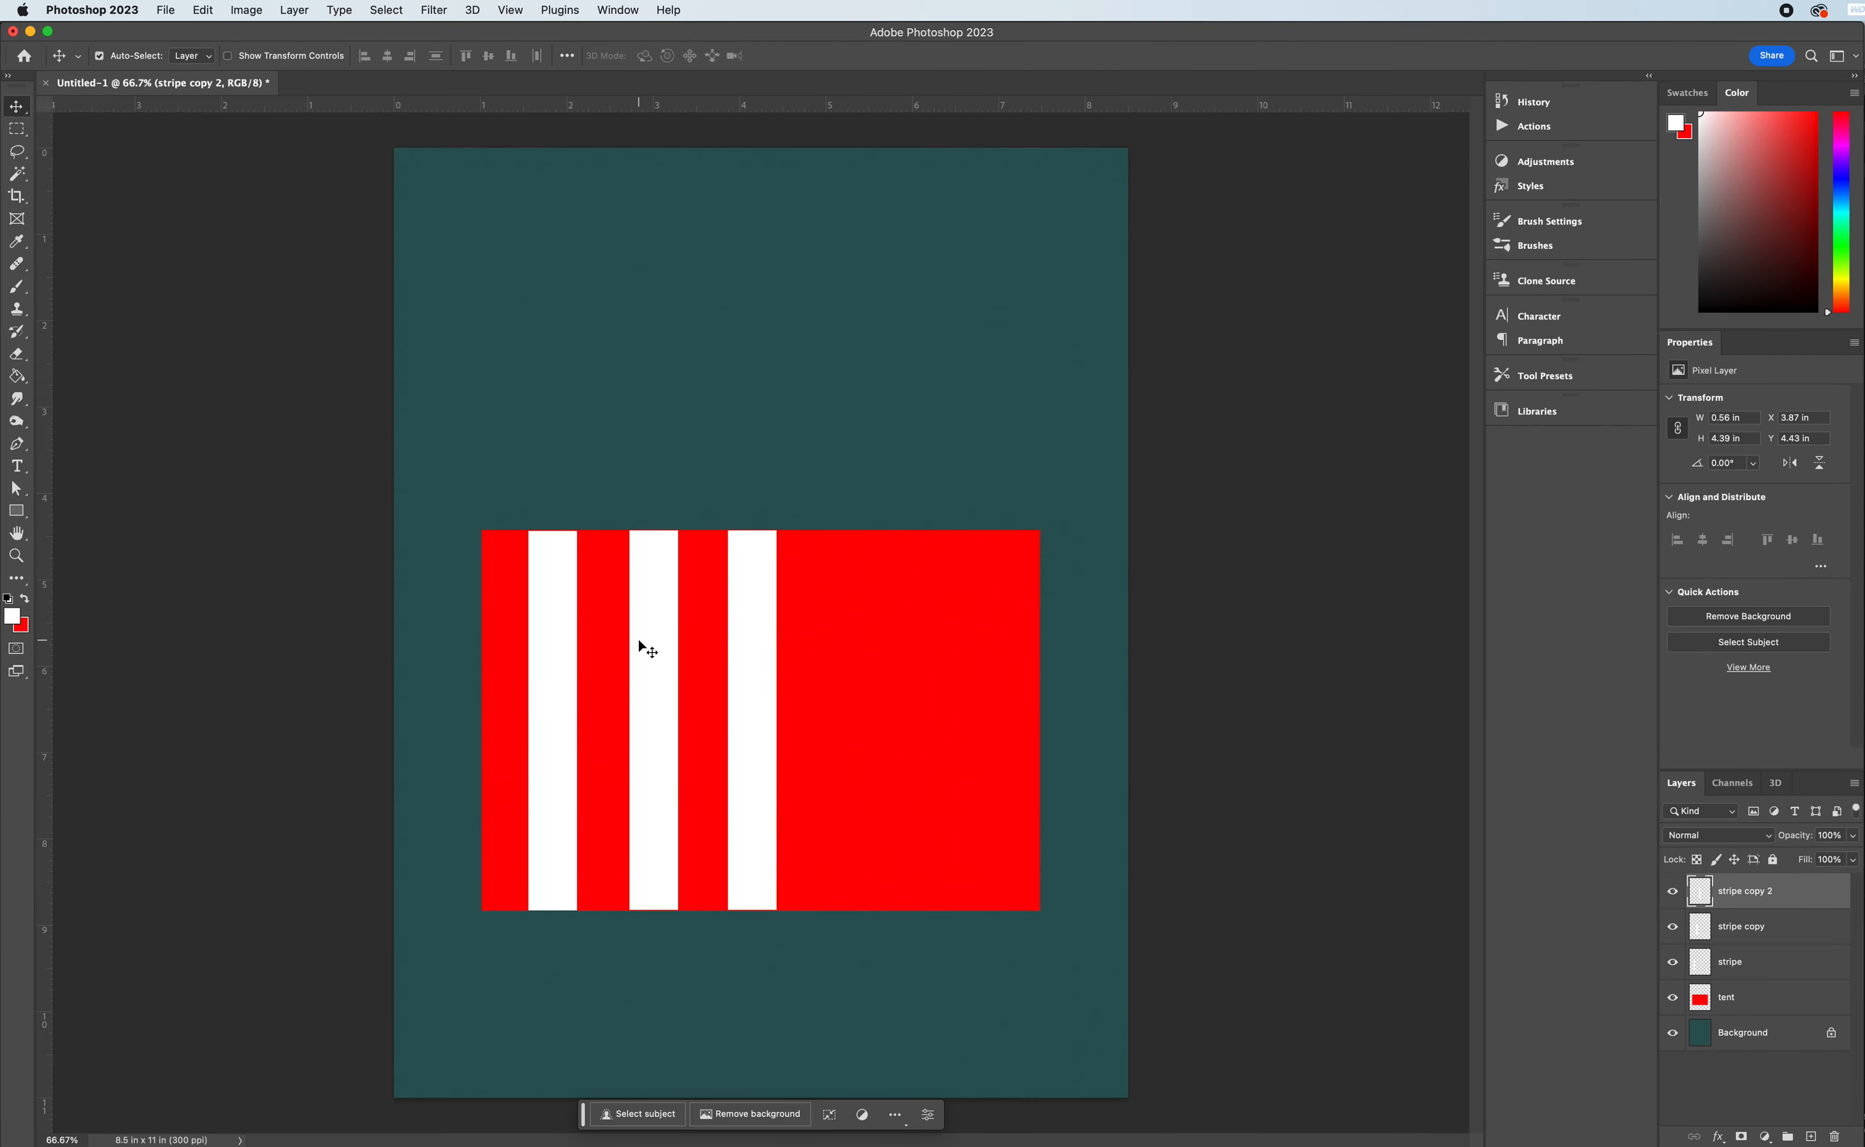
drag(639, 640, 647, 641)
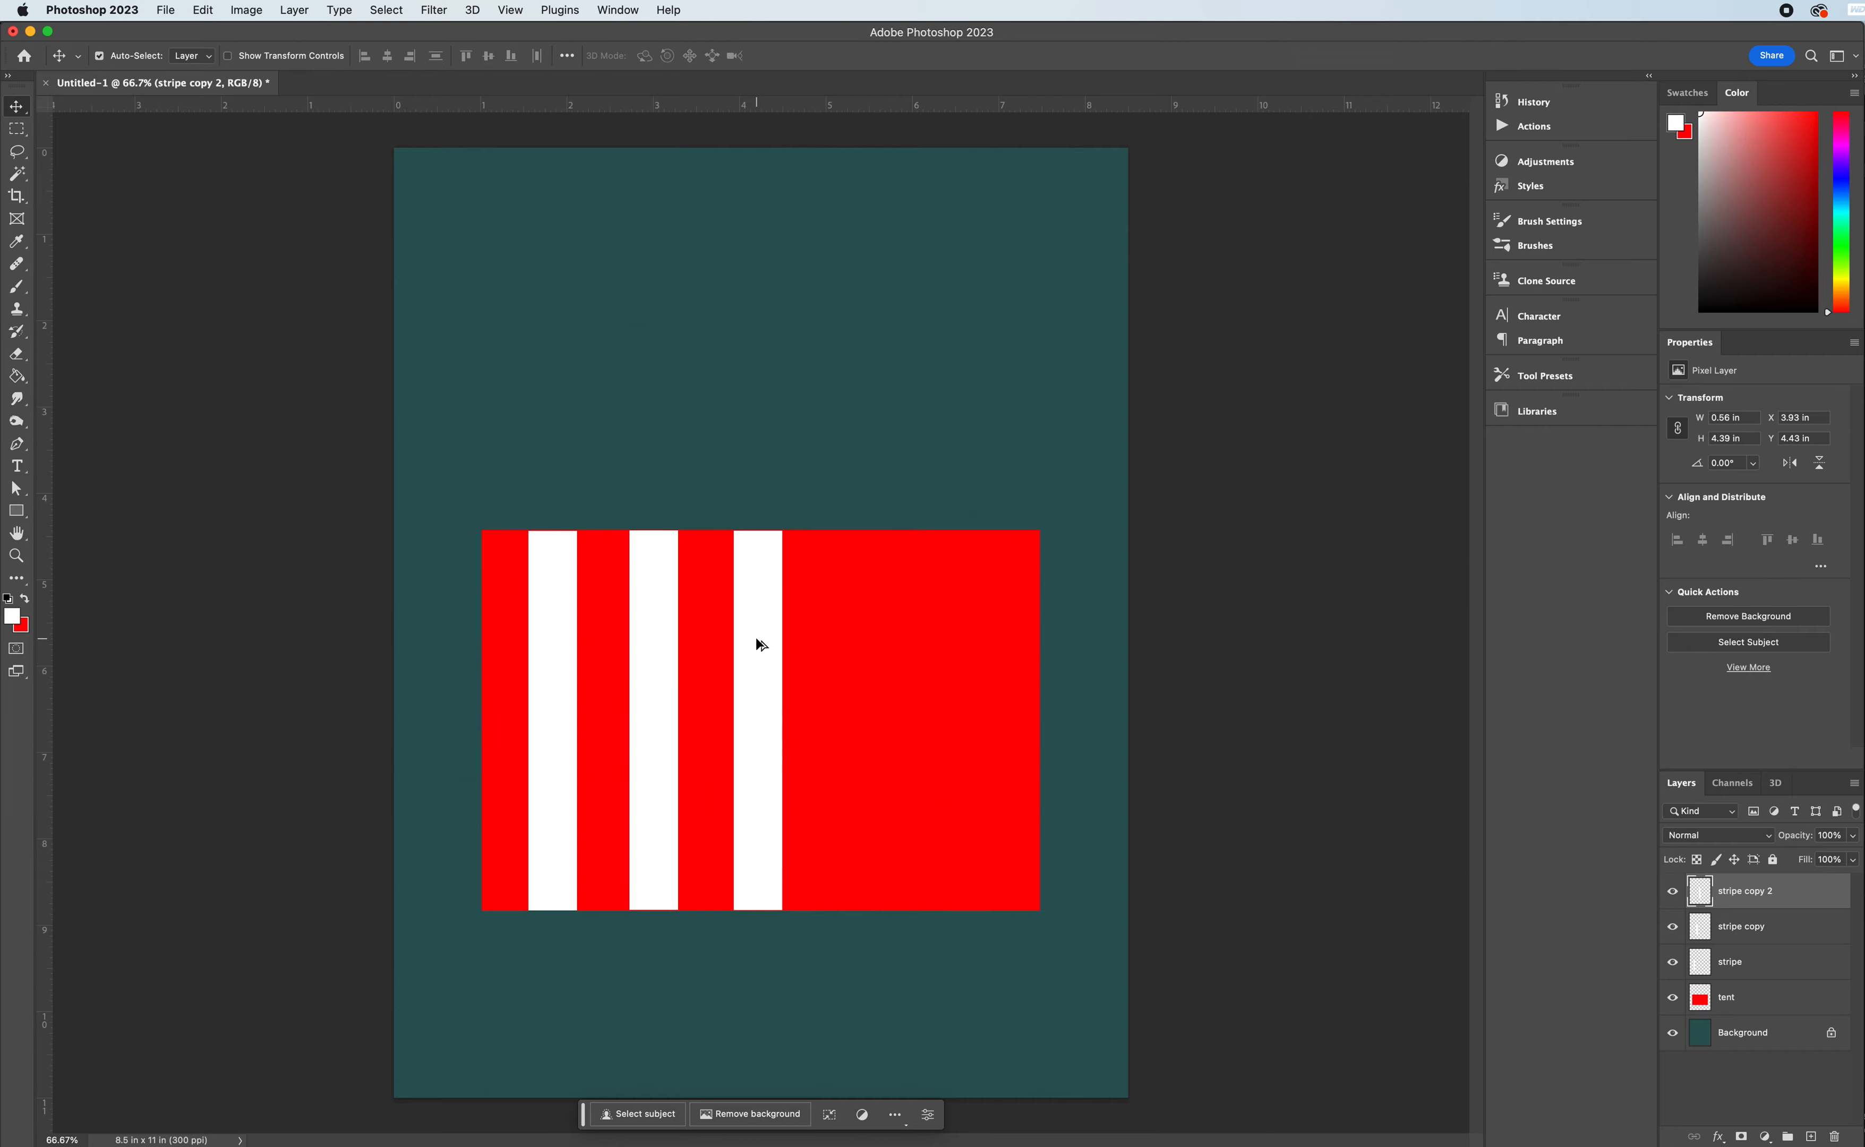
drag(758, 638, 858, 642)
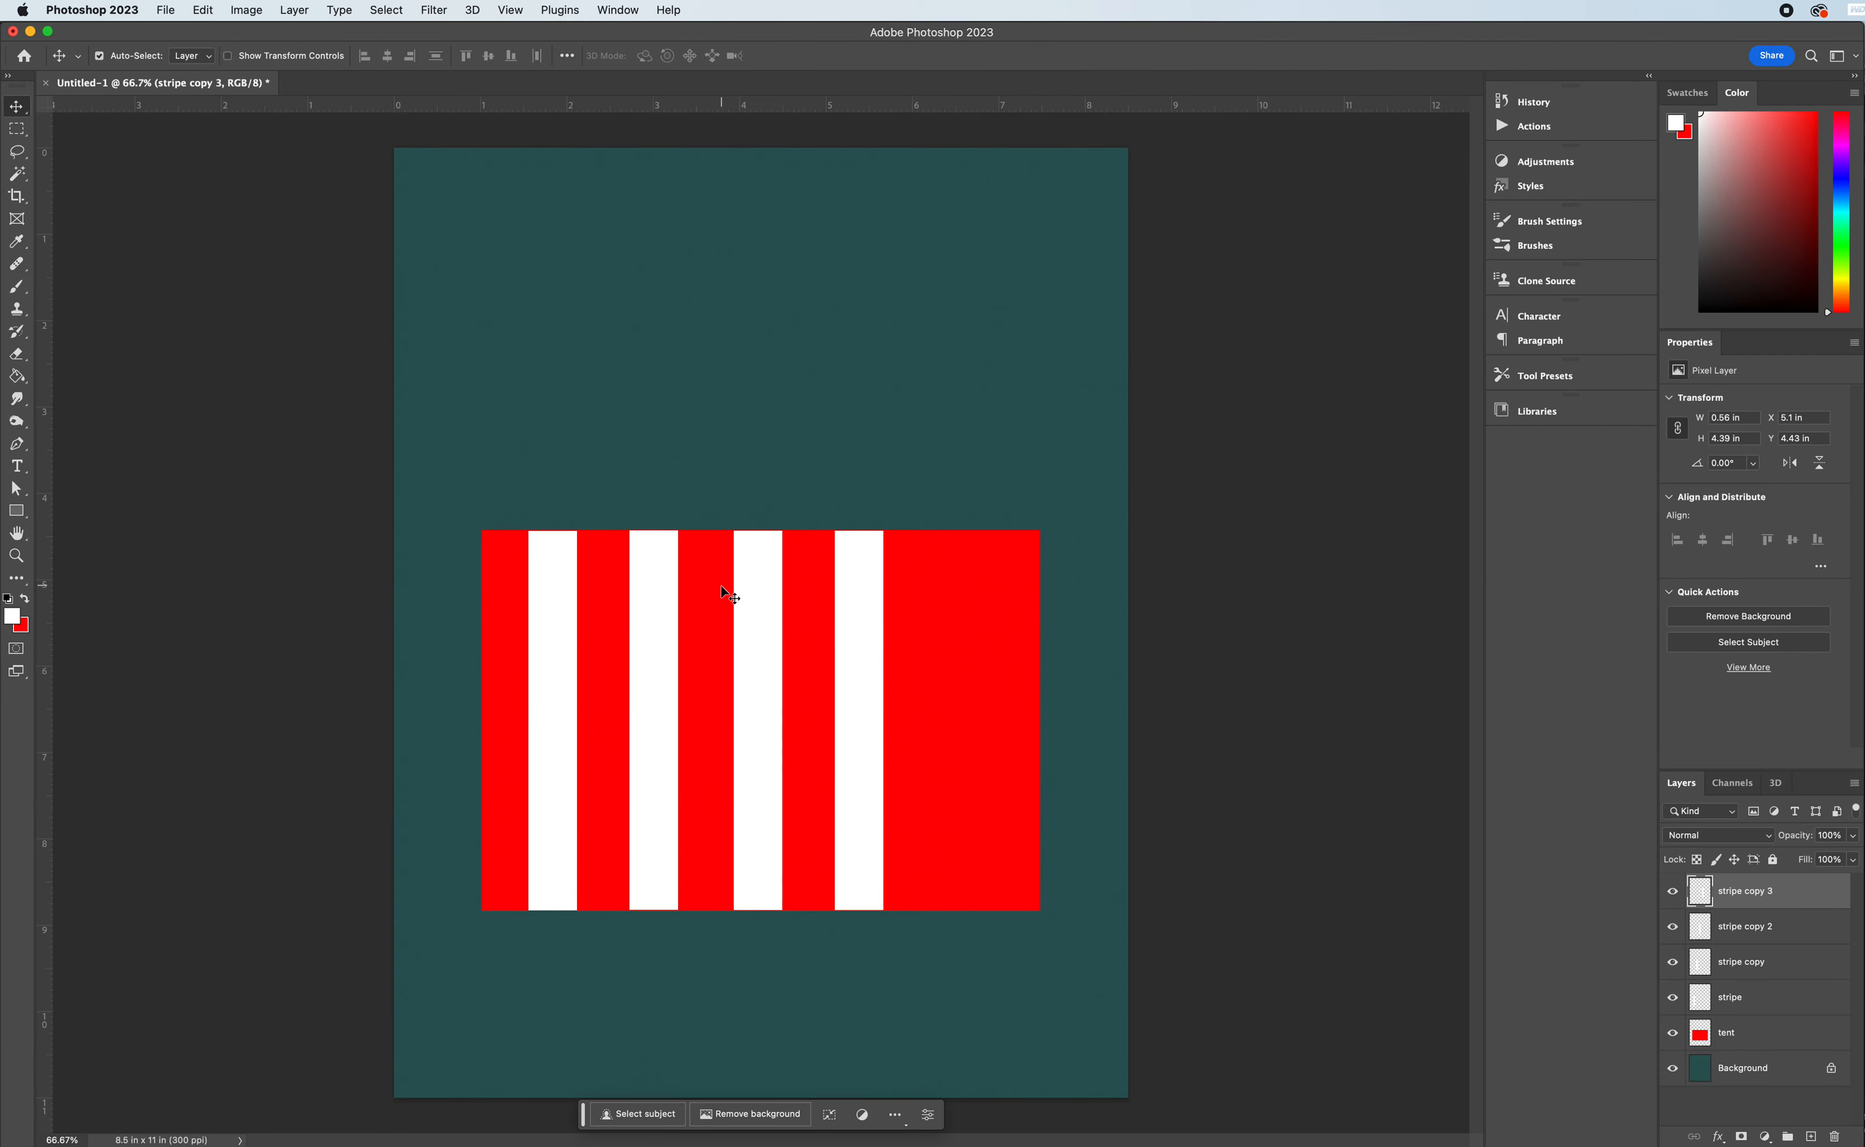
- Duplicate the third and fourth white stripes together, offsetting the copies slightly to the left to start at X about 3.9 in
shift+click(754, 656)
drag(758, 654, 737, 657)
drag(760, 662, 757, 659)
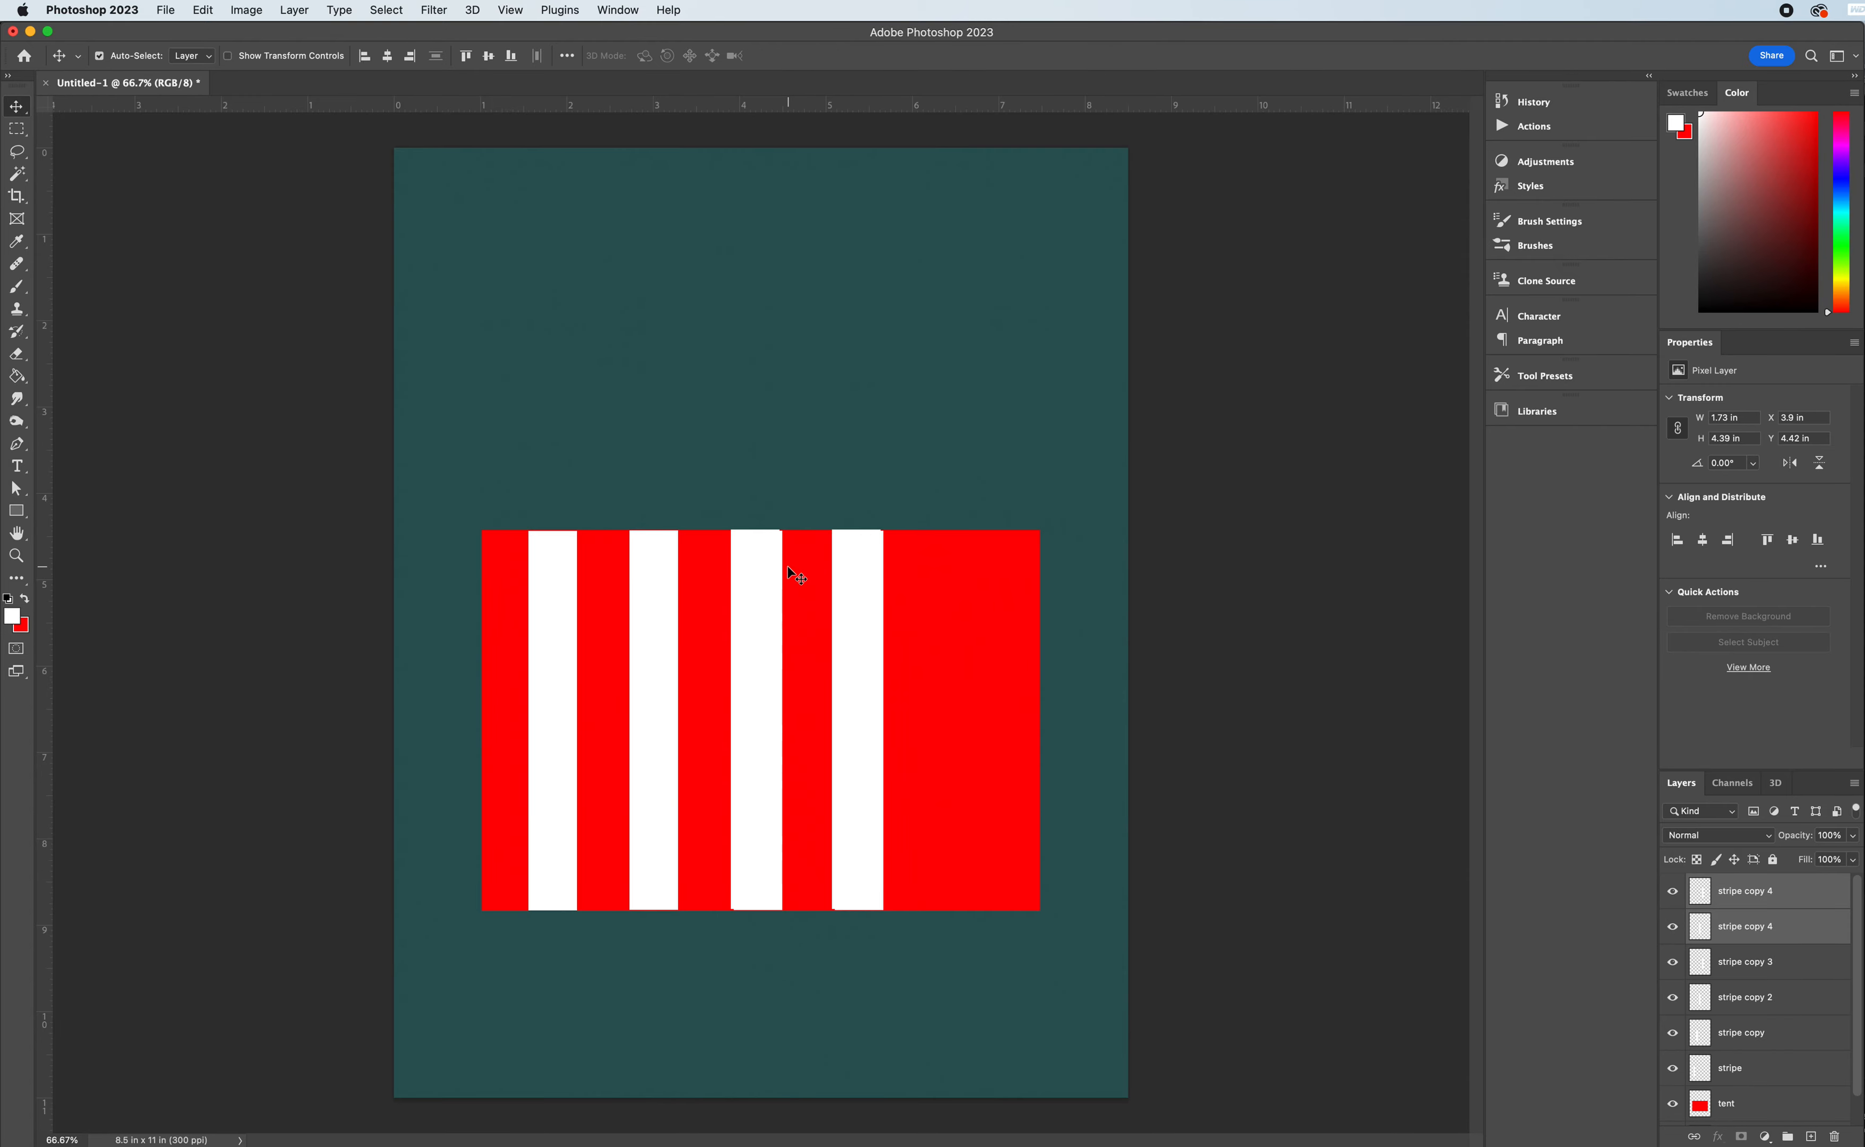
- Delete the layers "stripe copy 2" and "stripe copy 3"
click(1770, 967)
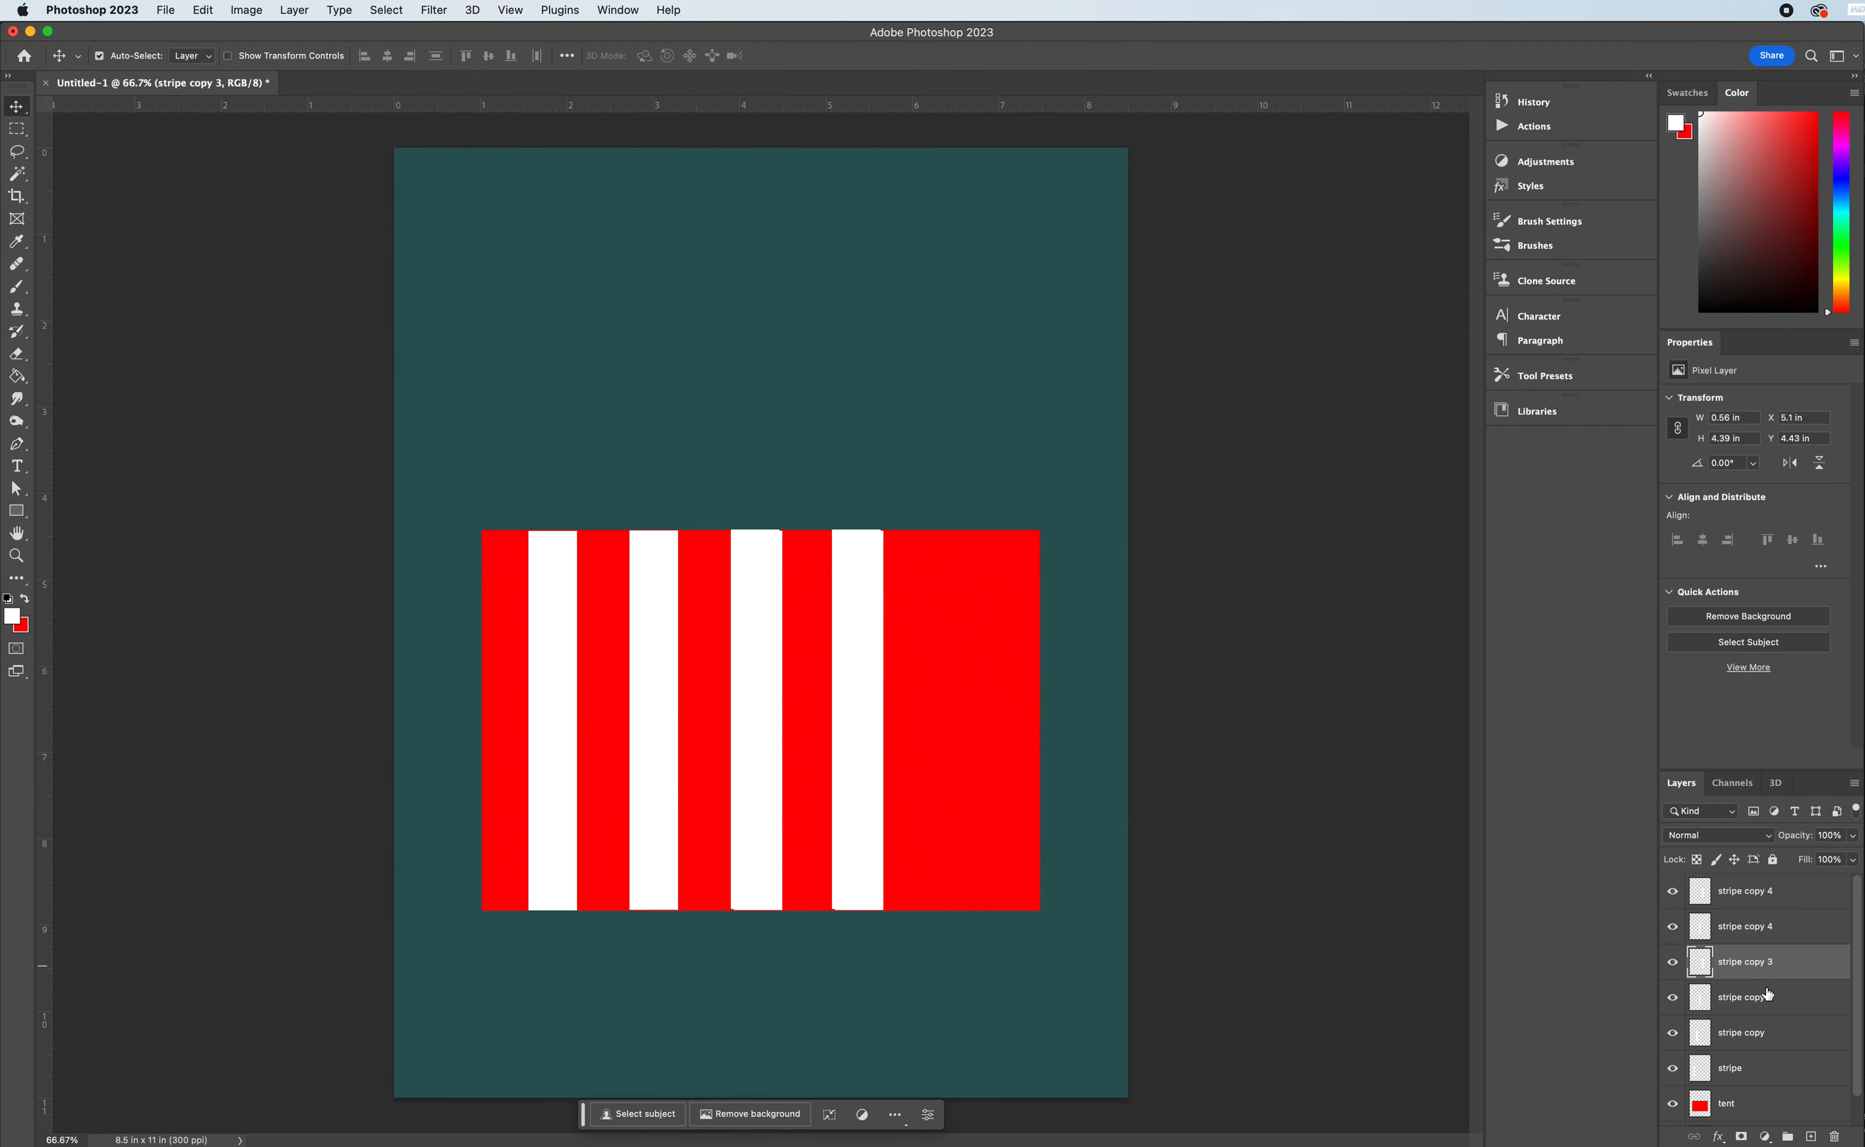
shift+click(1765, 995)
right_click(1765, 994)
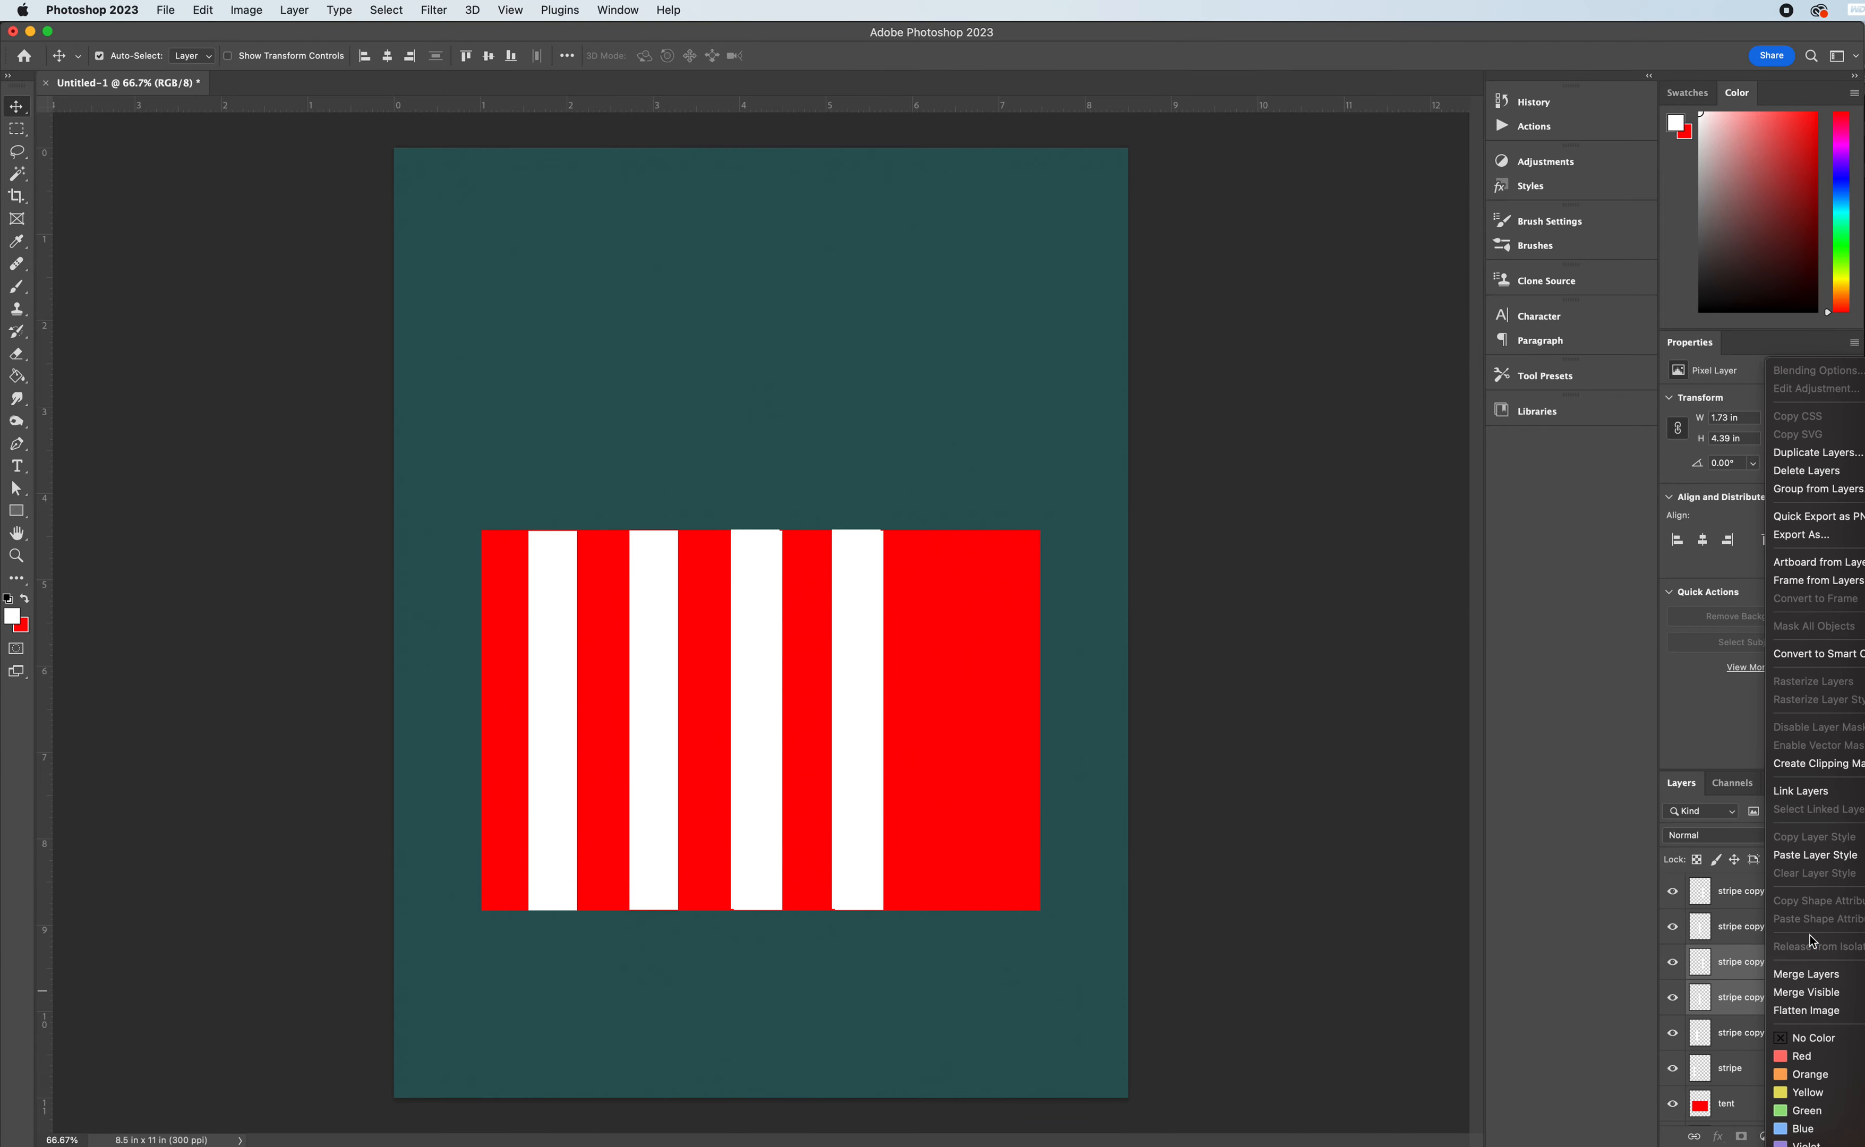
click(1796, 470)
click(1177, 404)
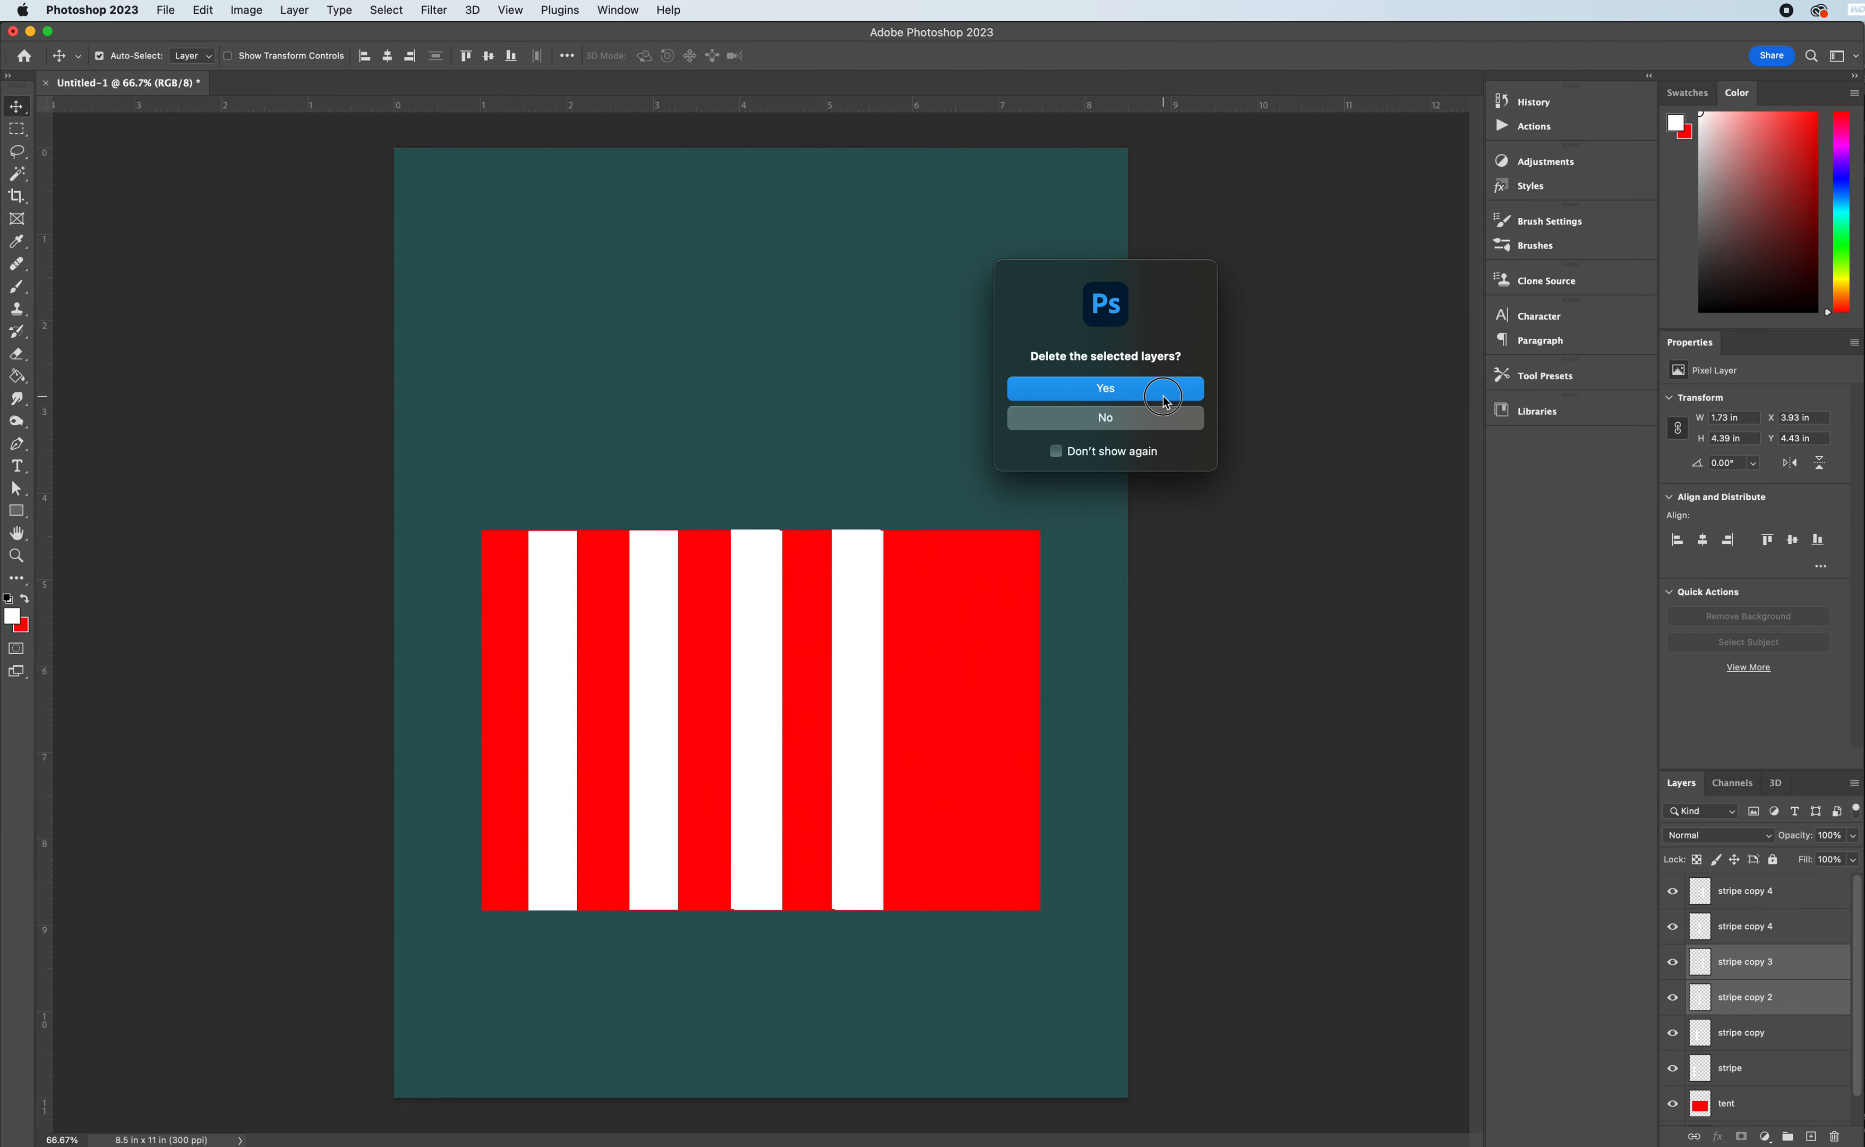
- Duplicate the fourth white stripe to the right as a fifth stripe at X about 6.24 in
click(874, 671)
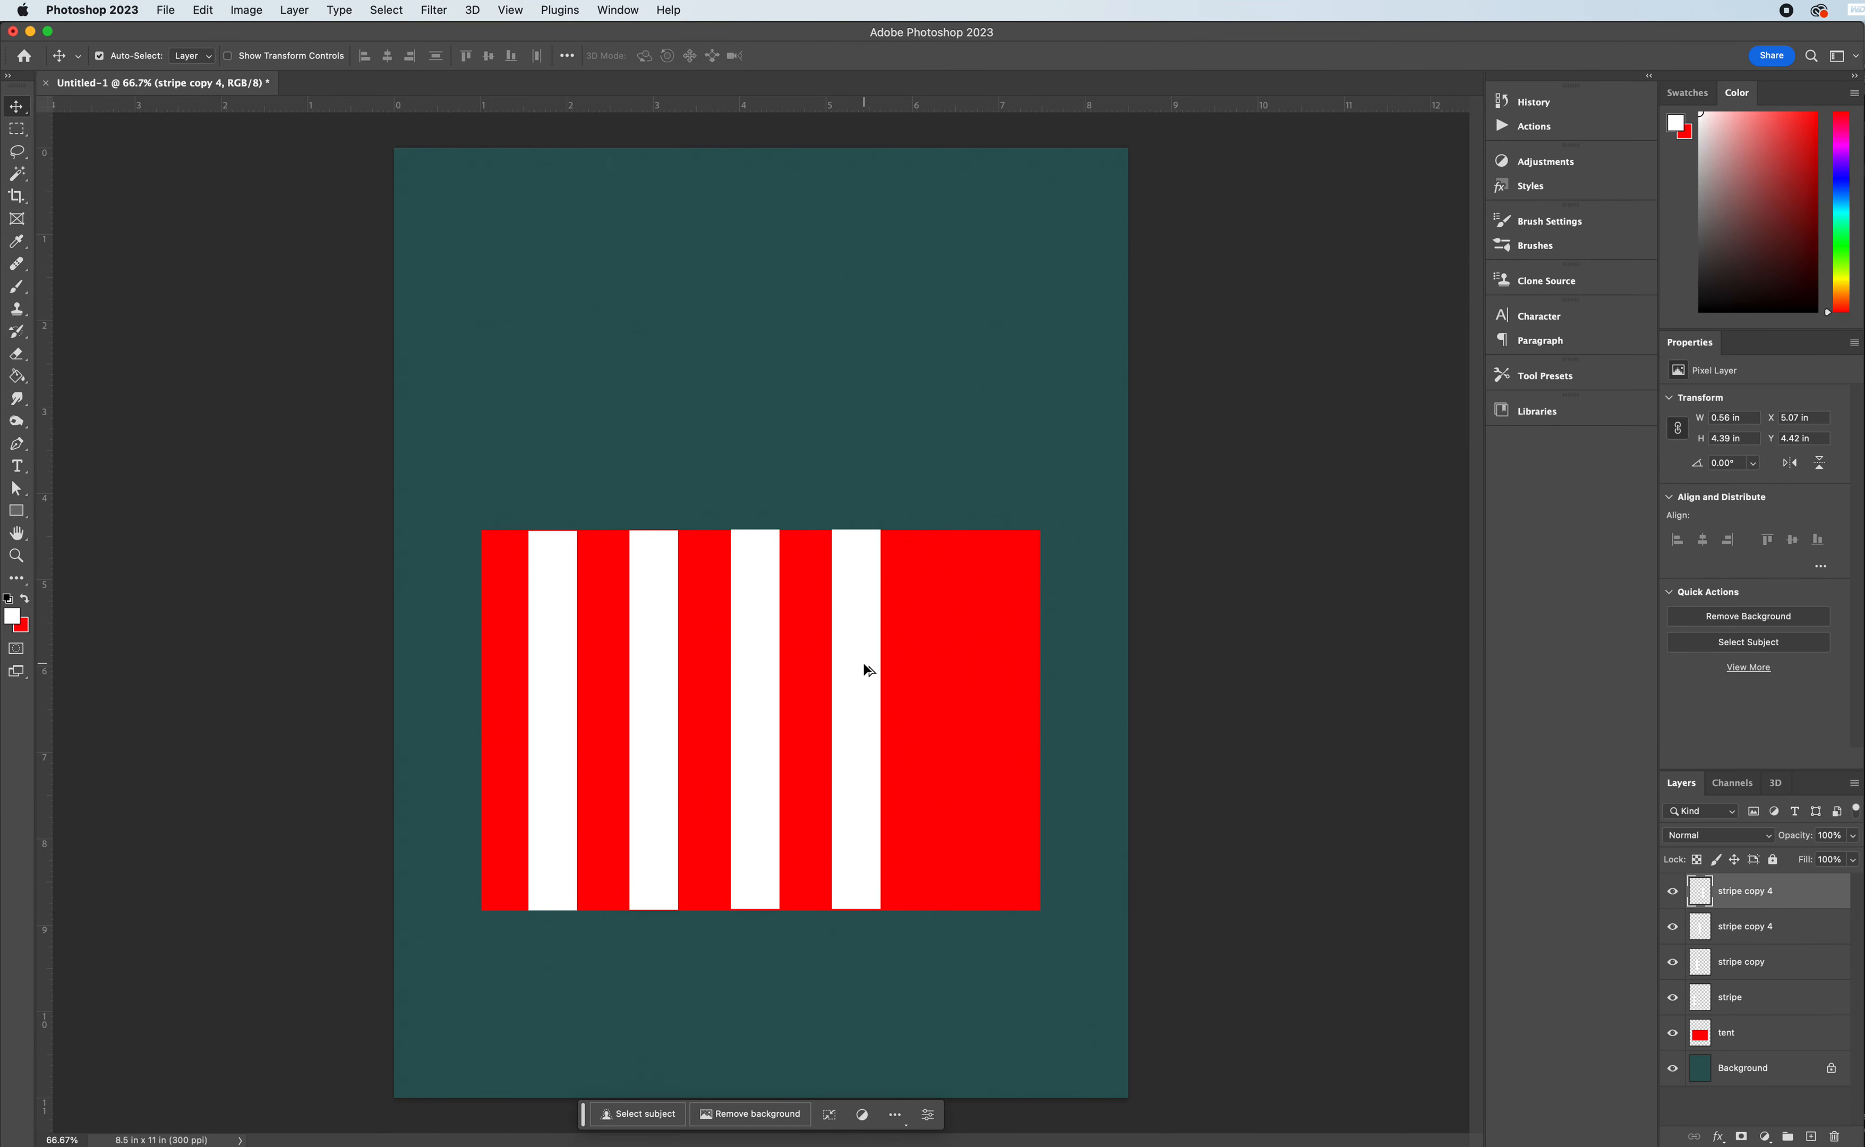
drag(867, 665, 968, 566)
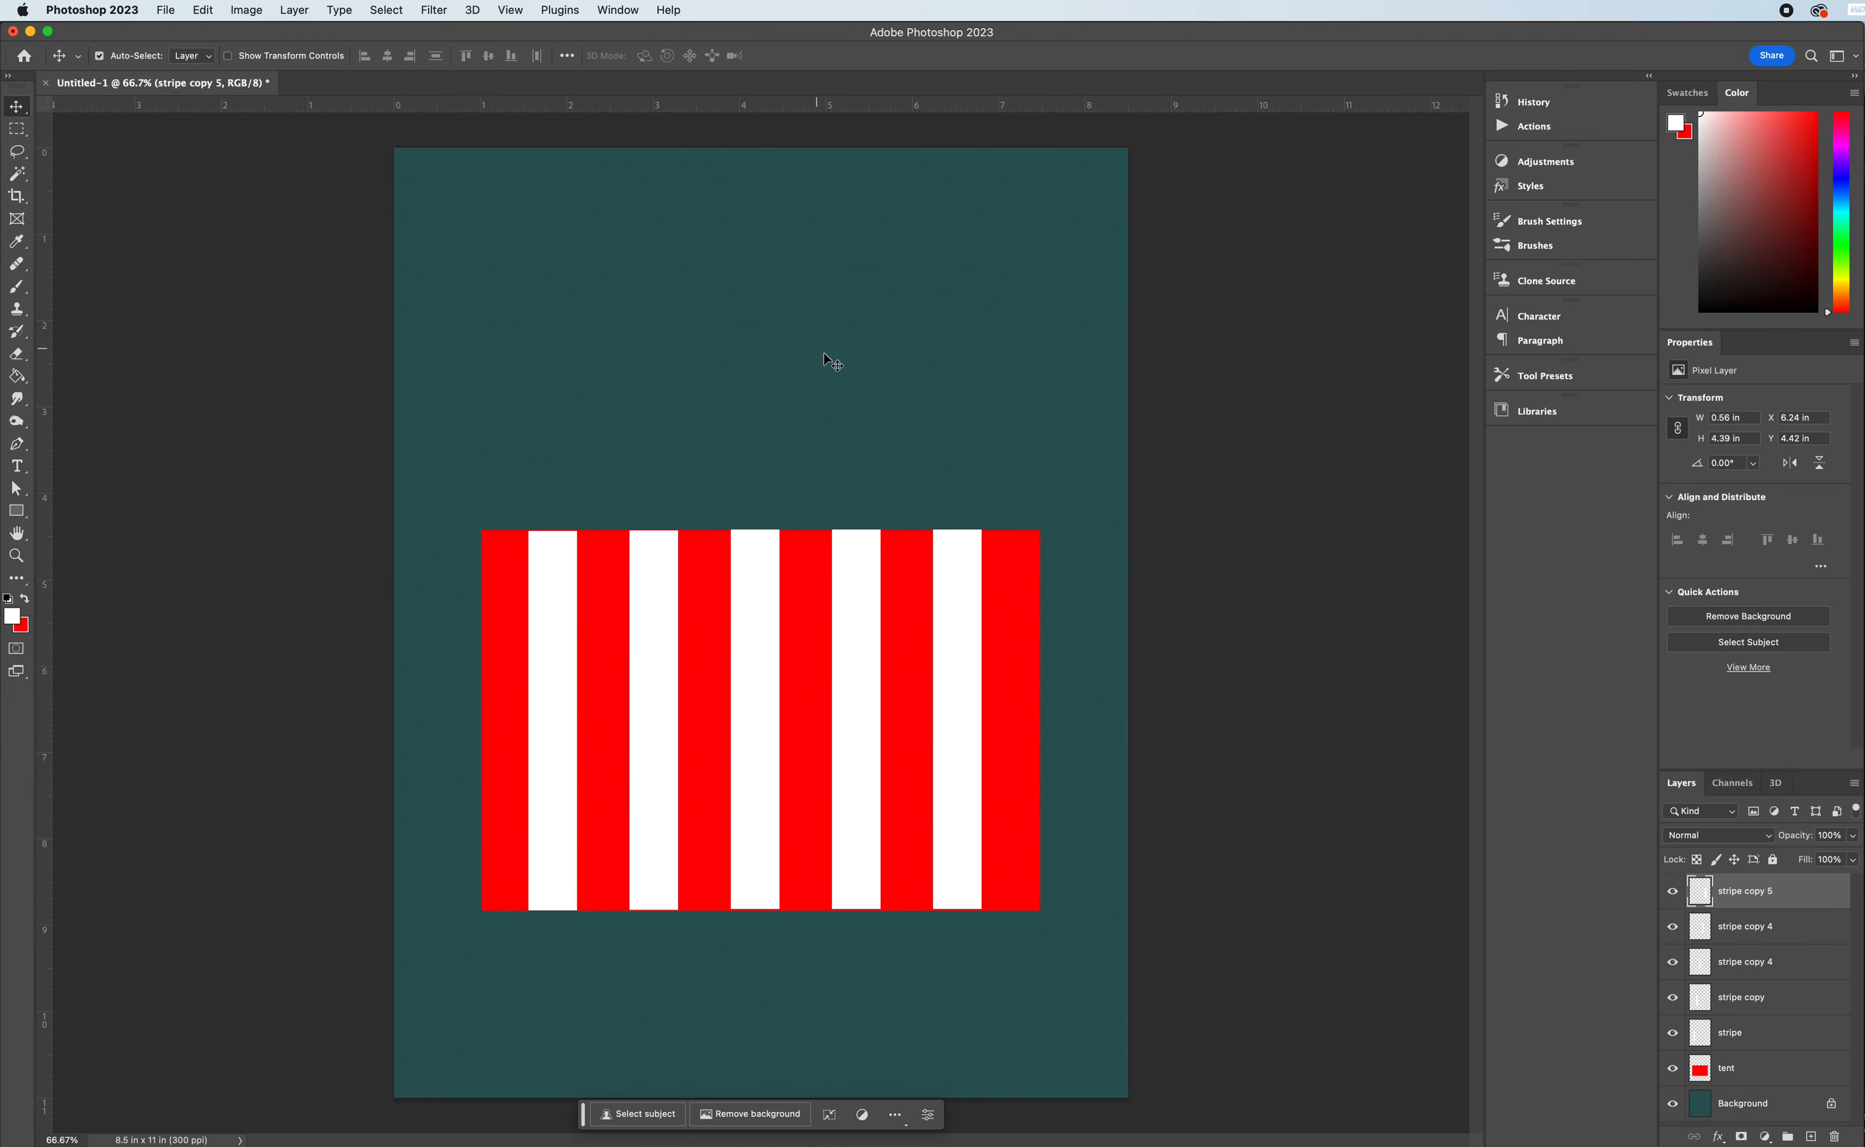
click(1003, 580)
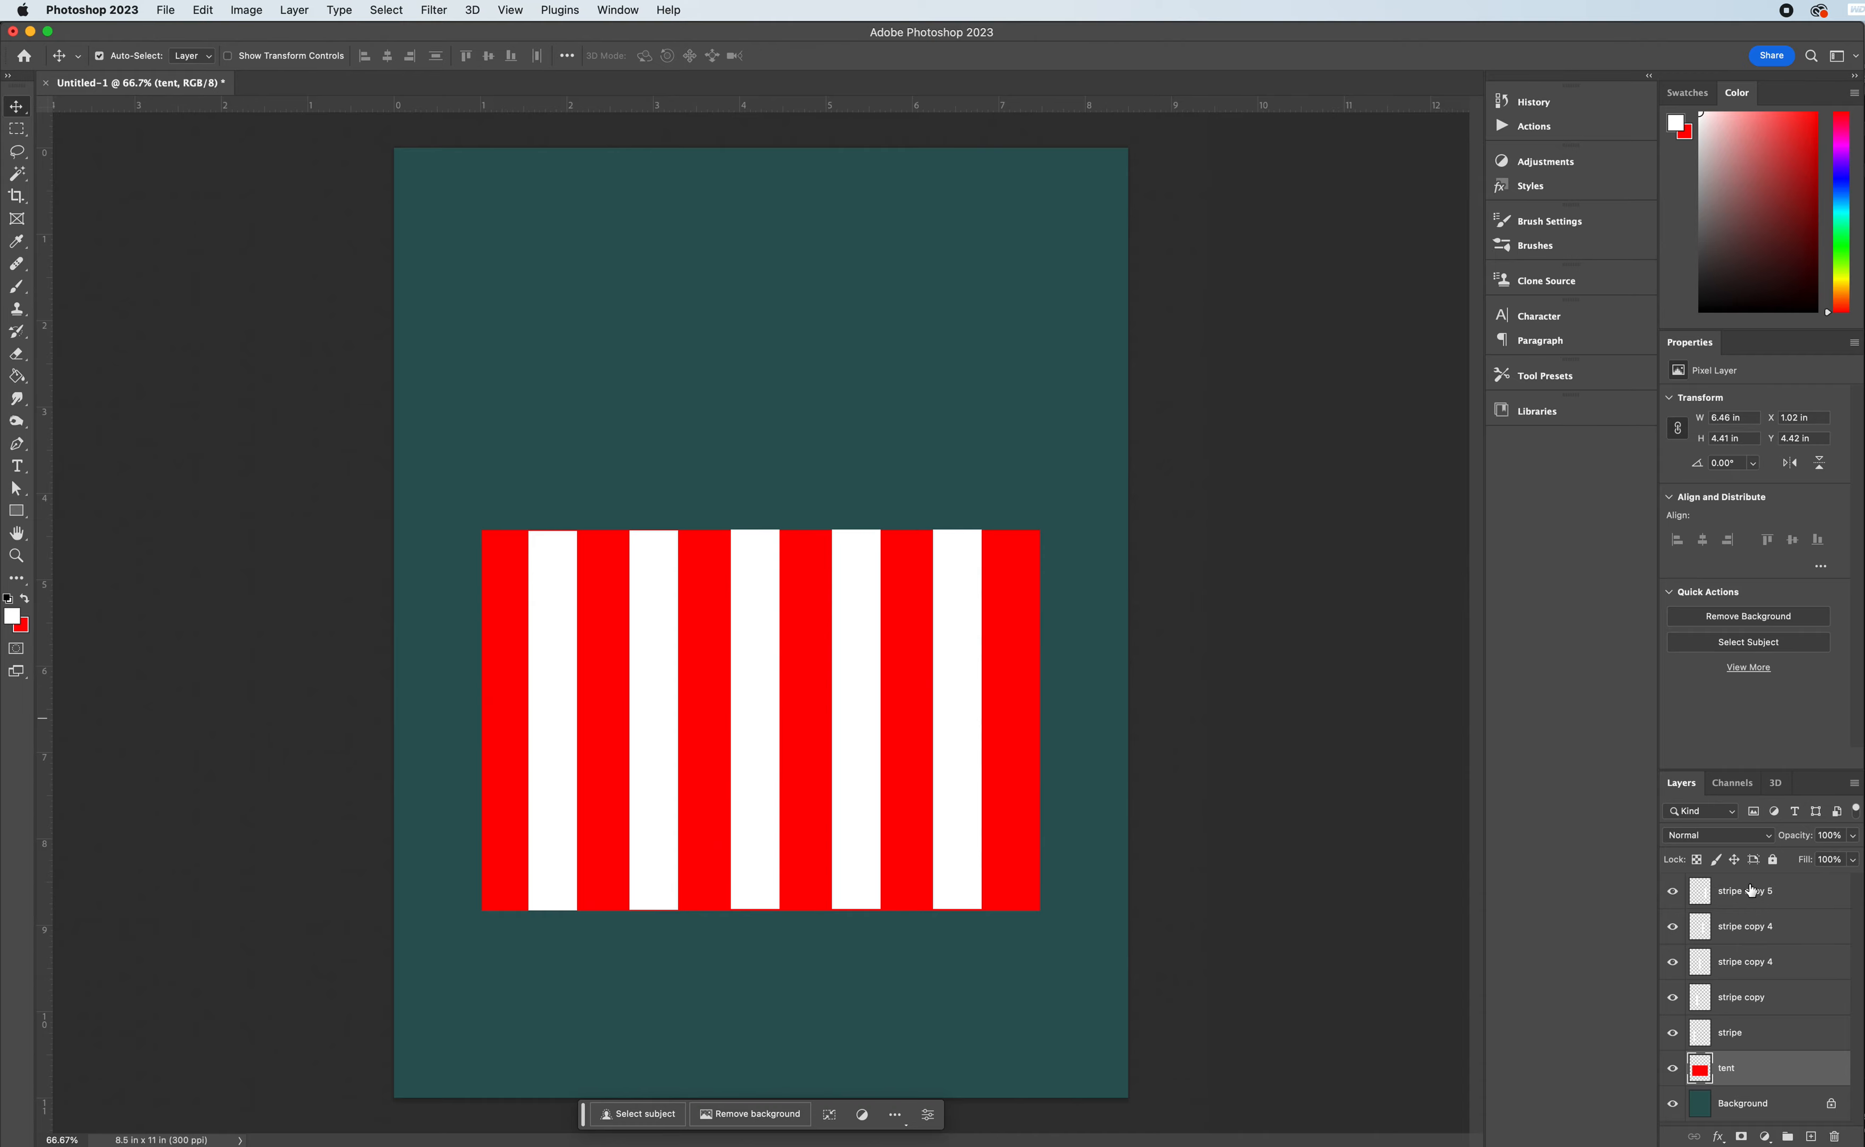
click(1773, 904)
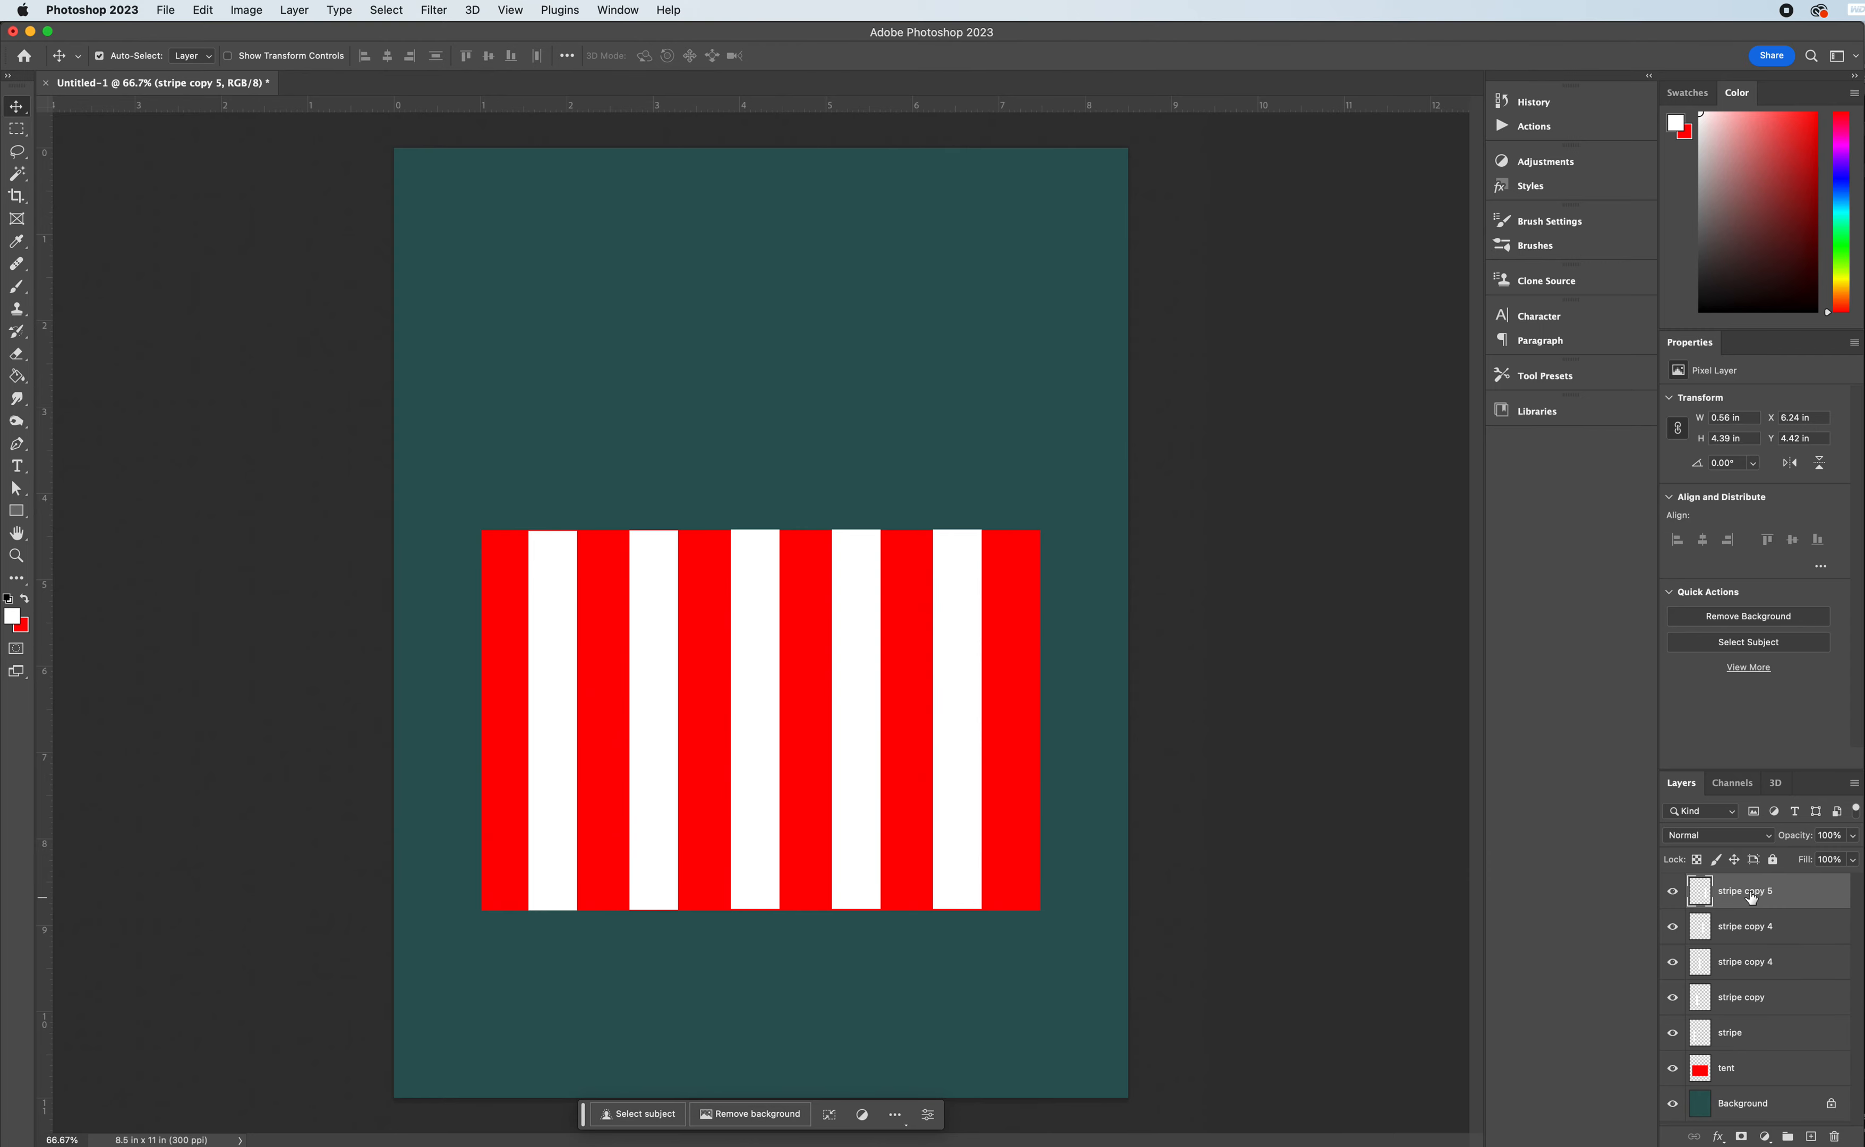
shift+click(1753, 1076)
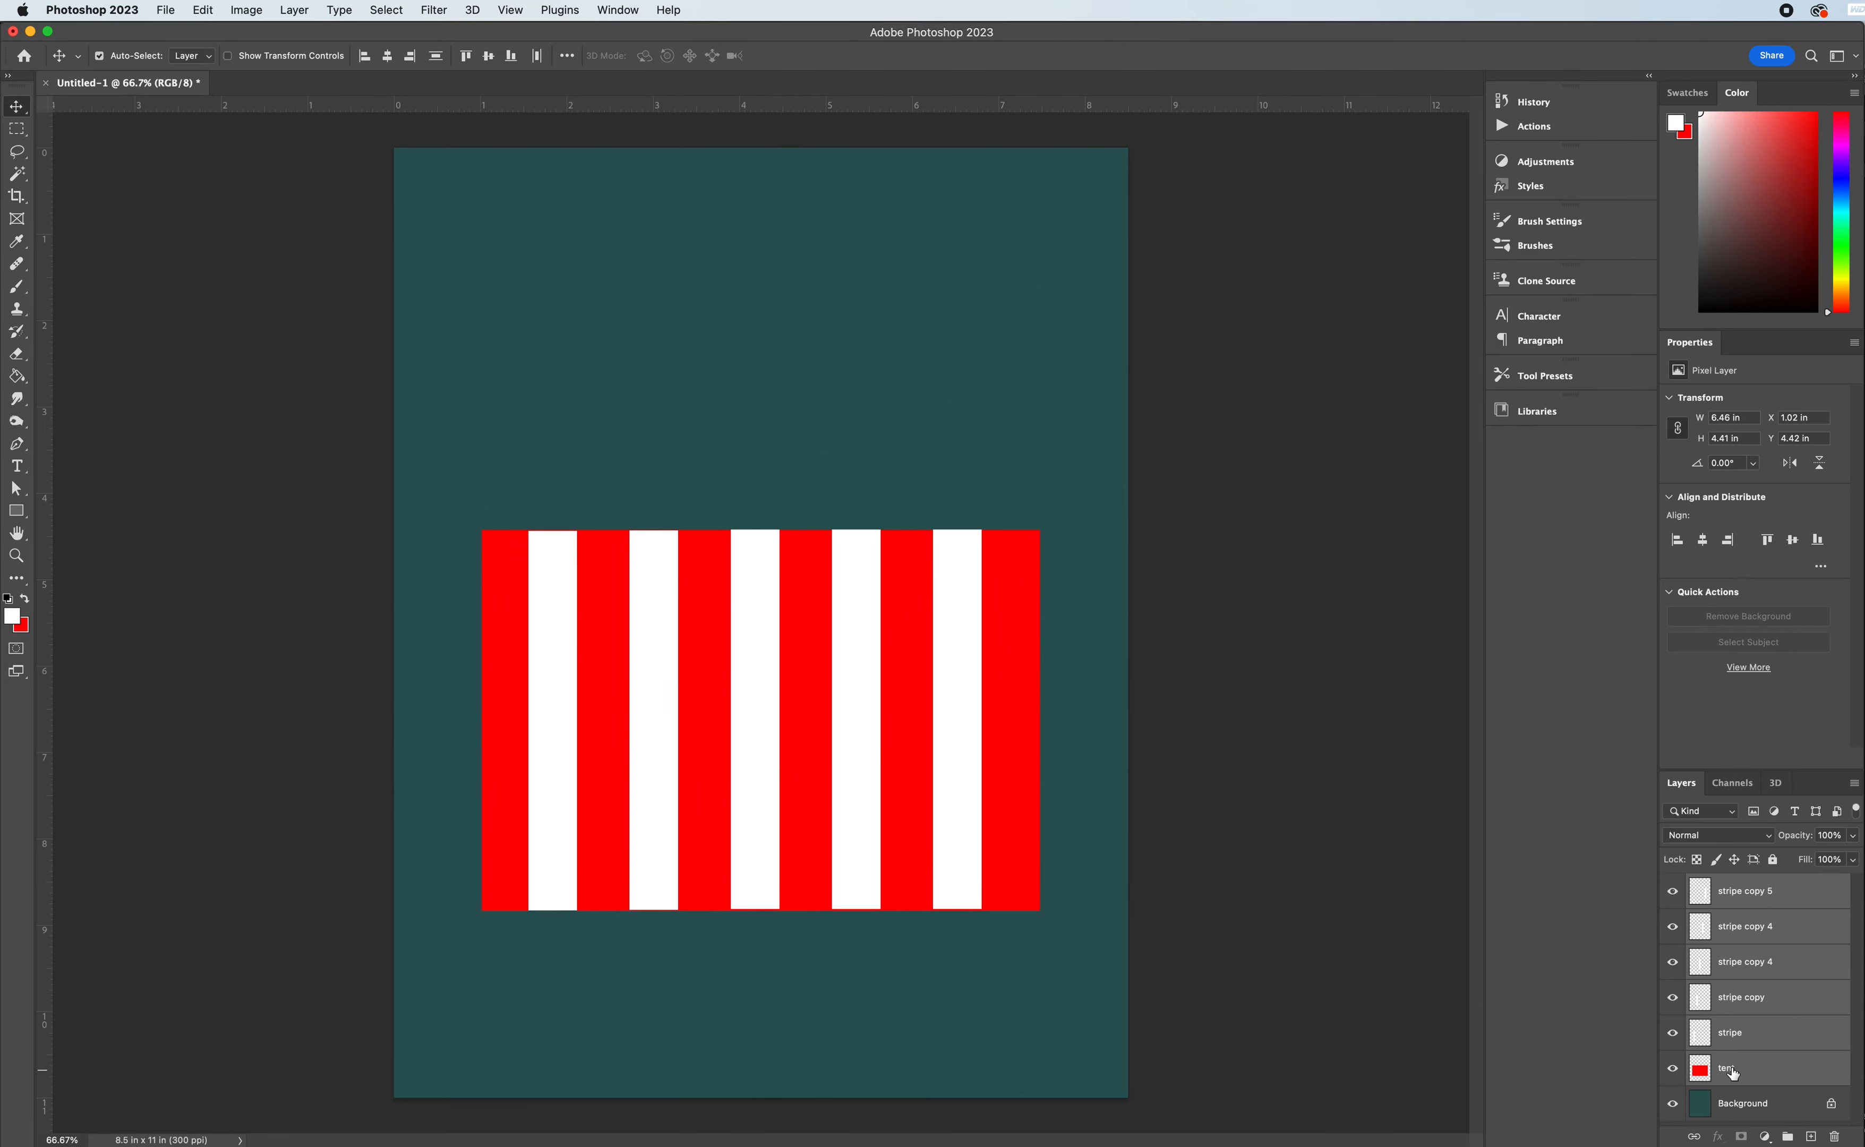
click(1746, 1067)
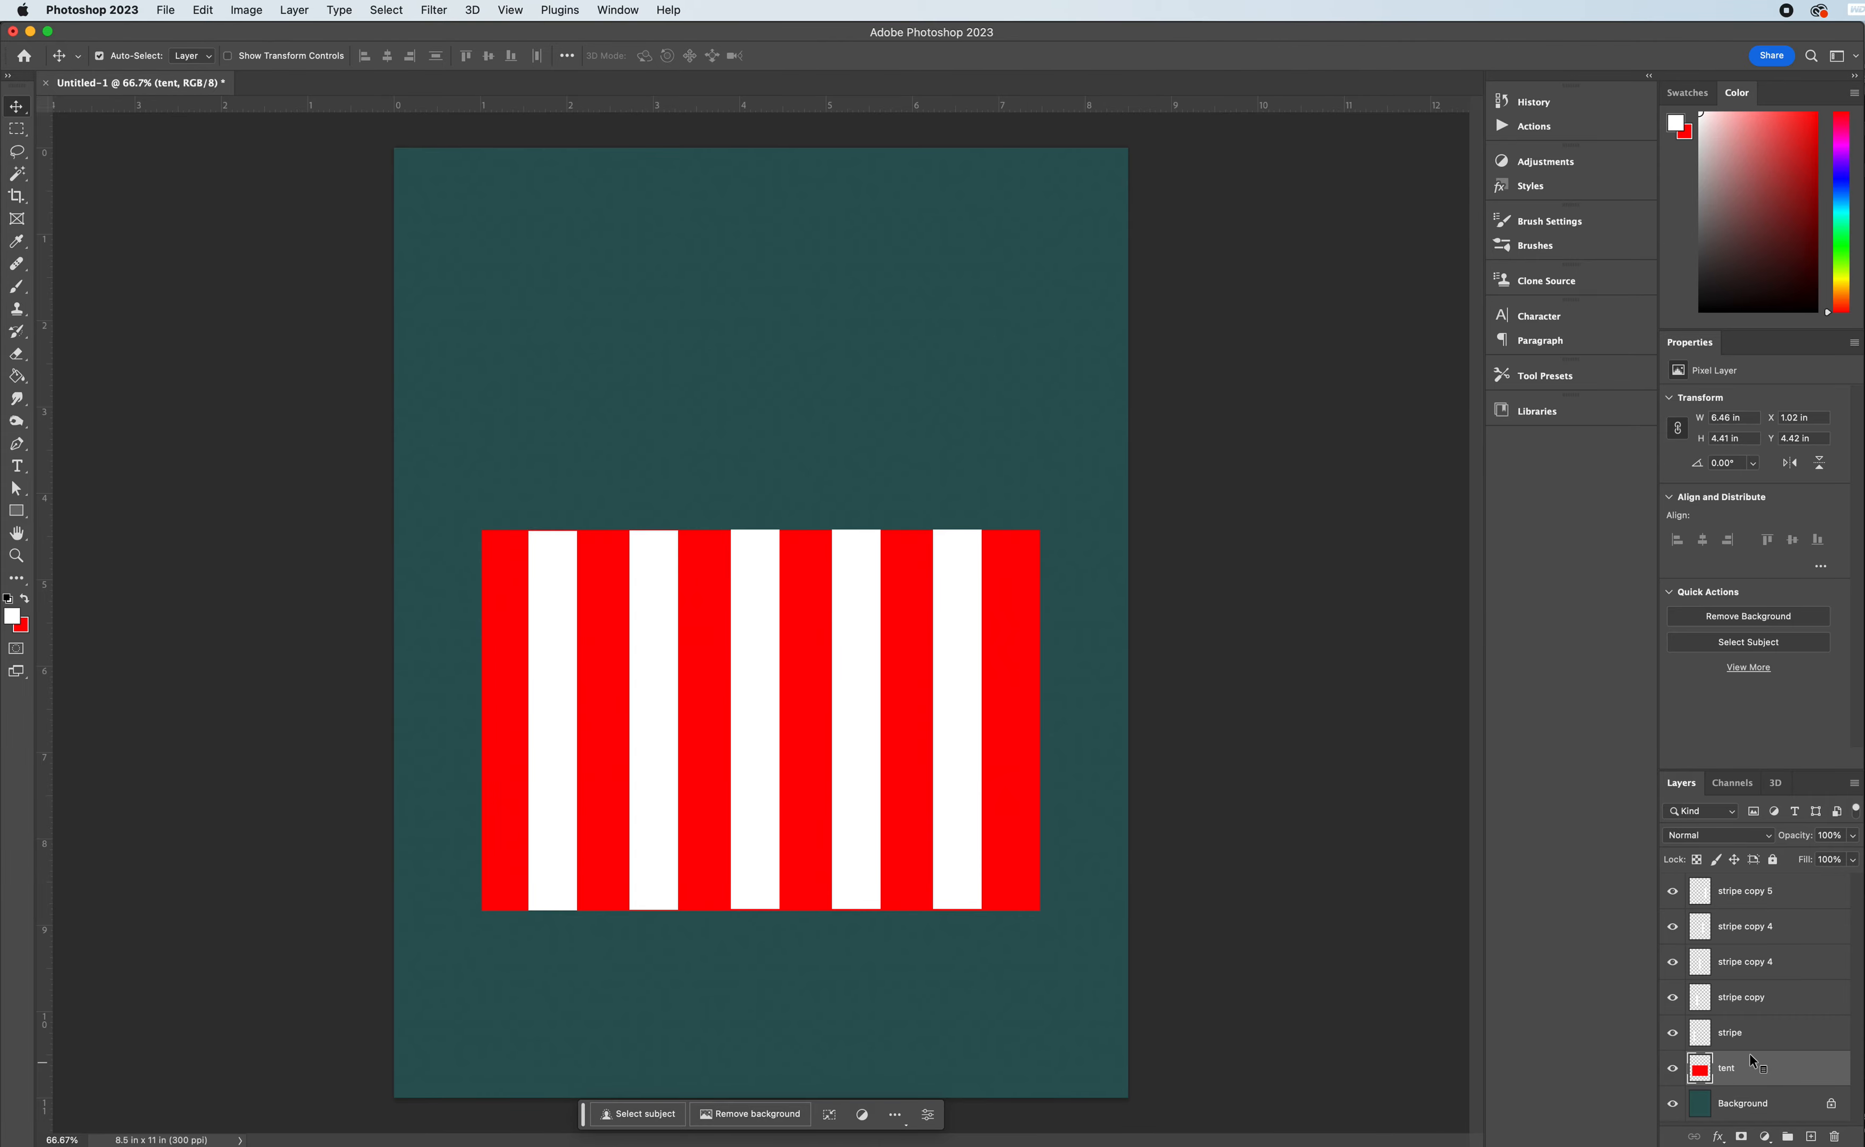
right_click(1758, 1046)
click(1744, 950)
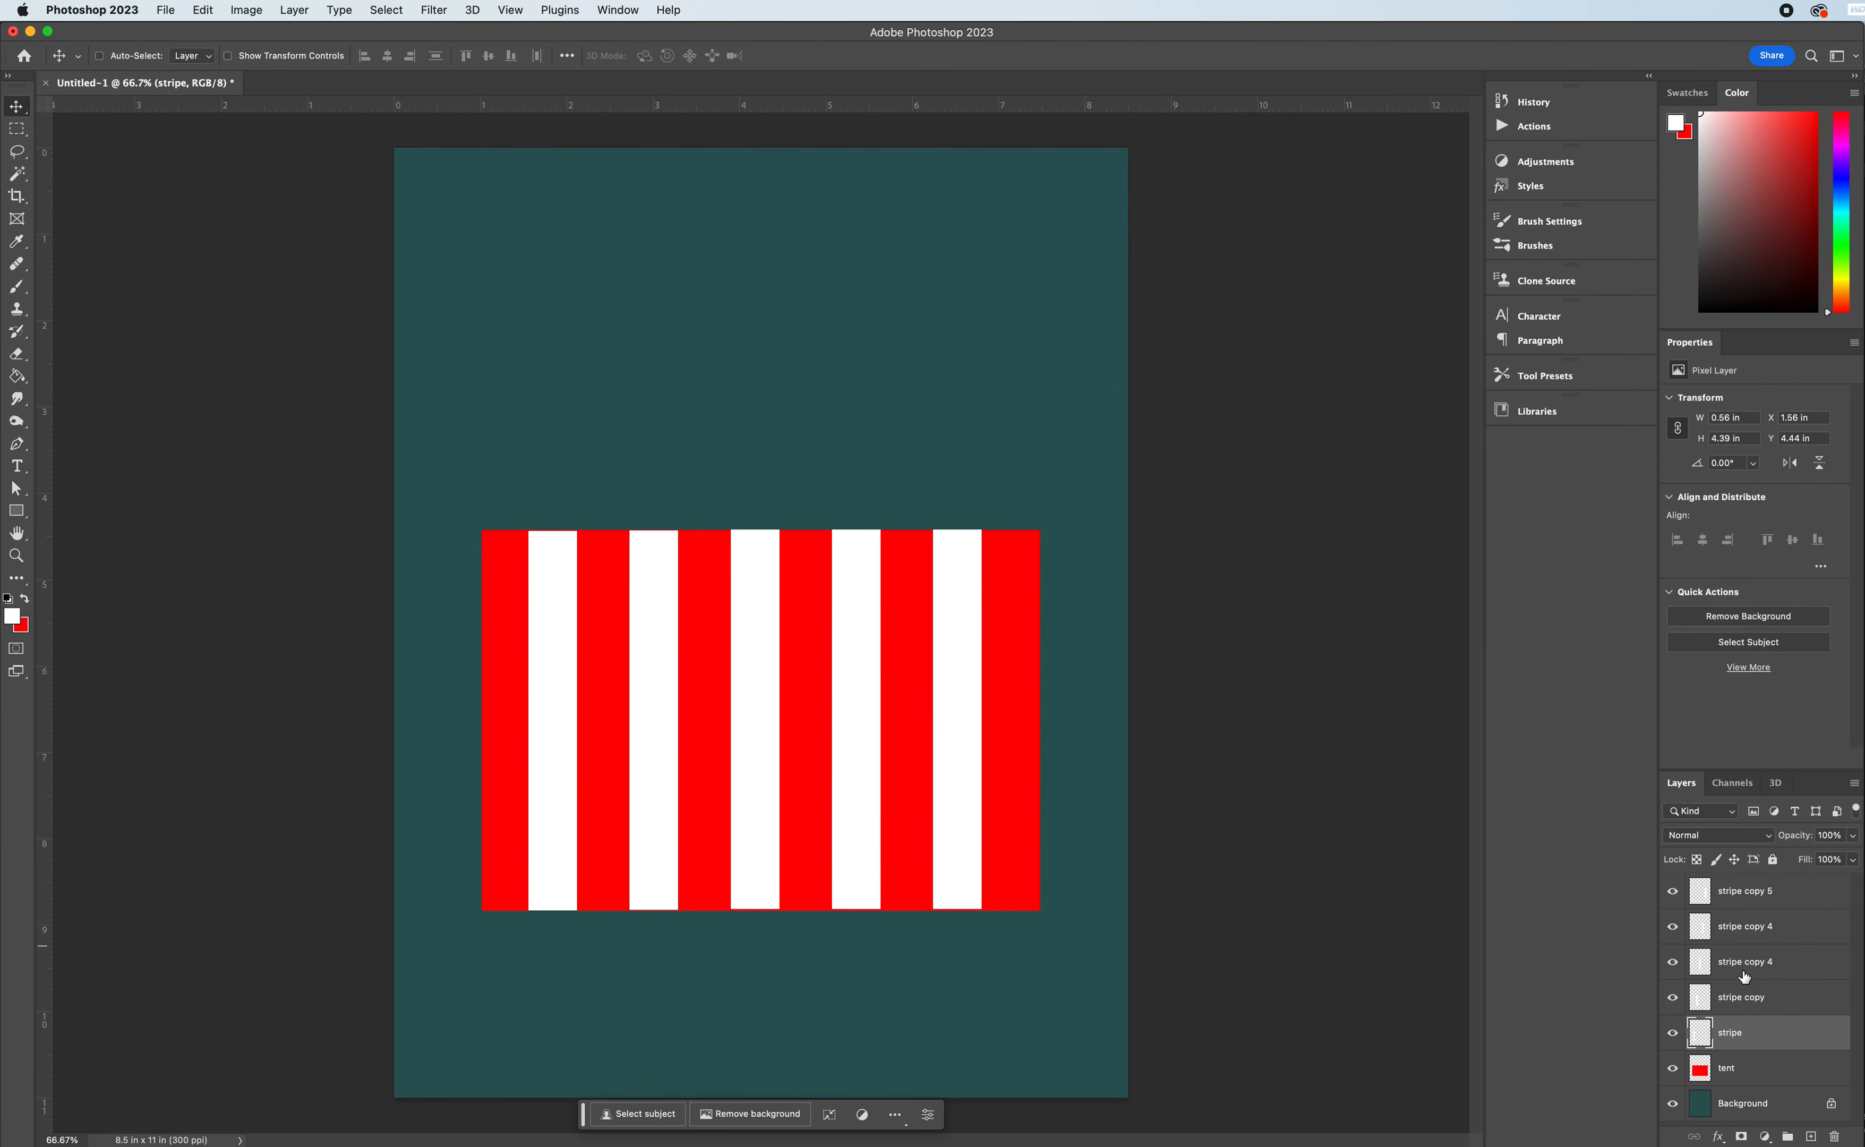
super+click(1741, 967)
super+click(1742, 922)
super+click(1743, 907)
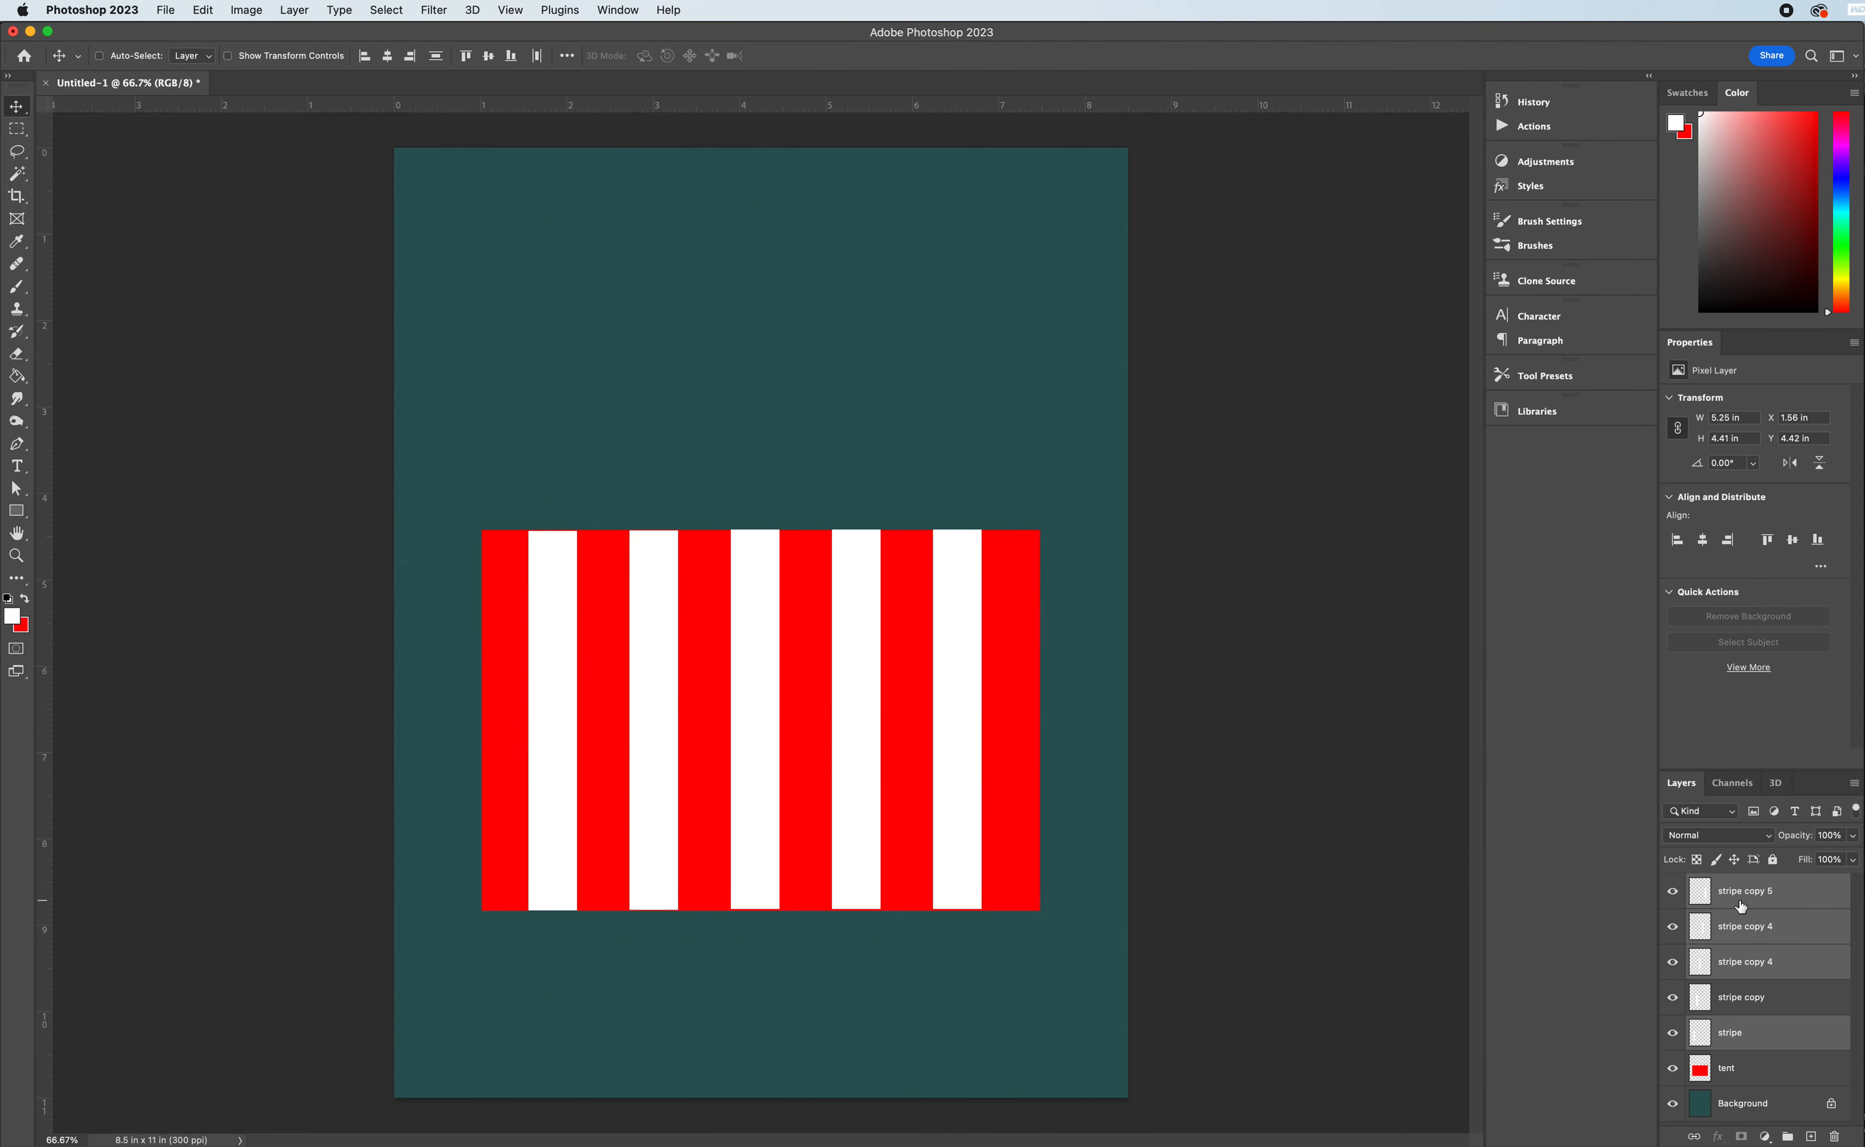
super+click(1757, 1005)
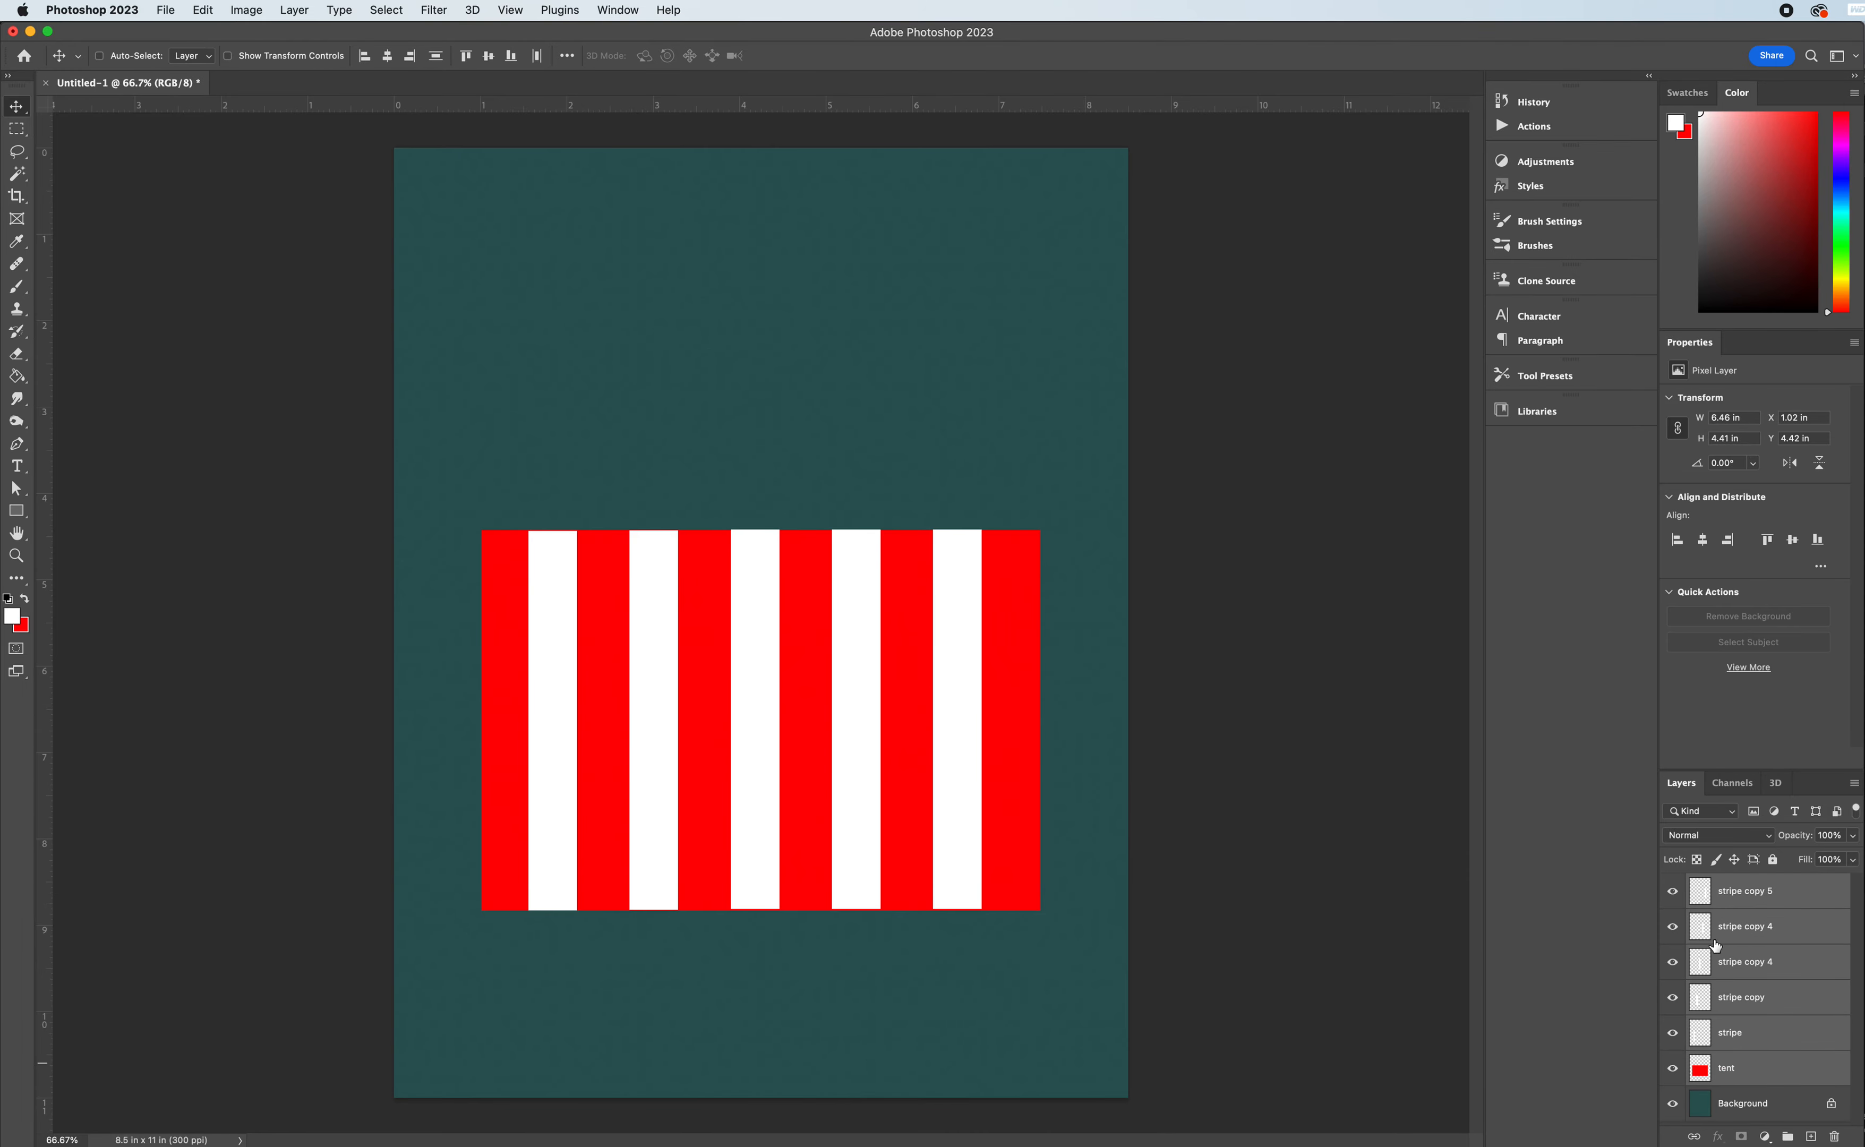
- Merge the five white stripe layers and the red "tent" layer into a single layer
click(1750, 928)
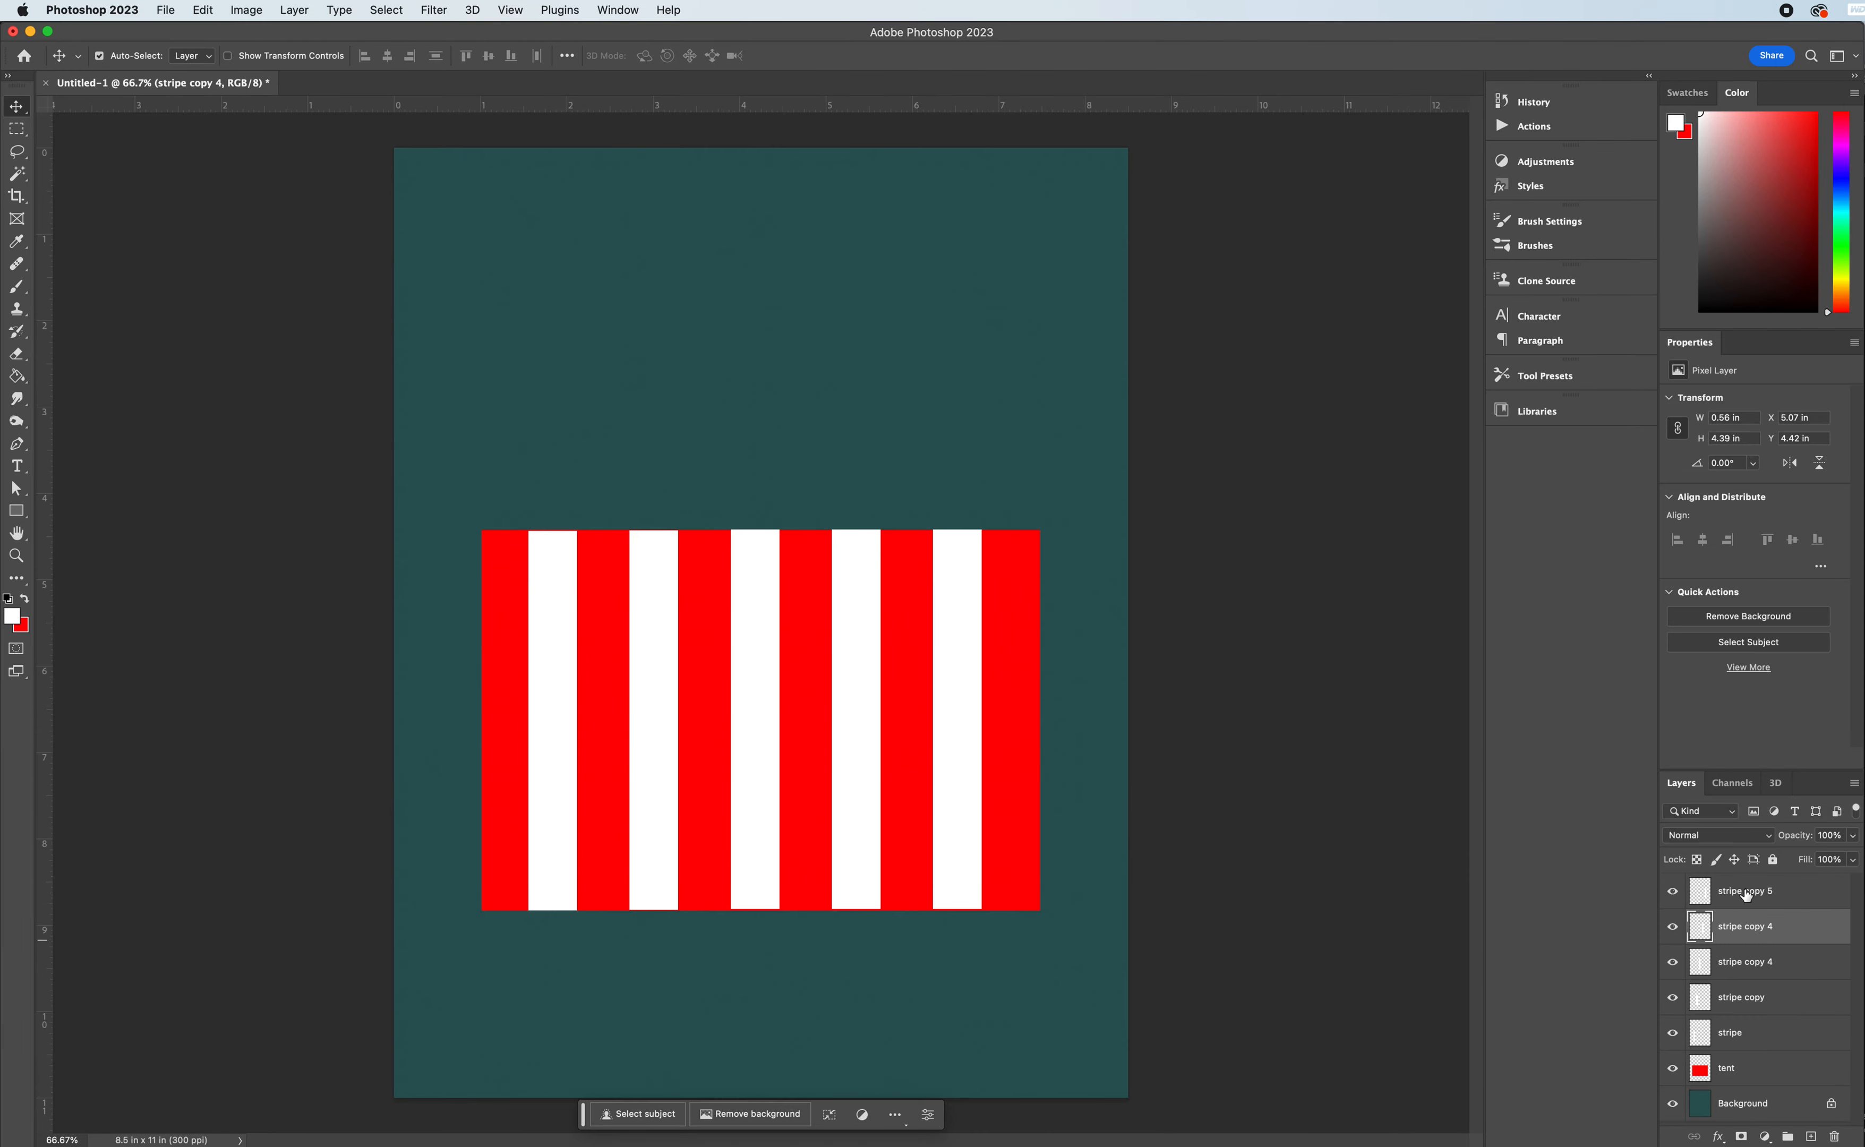
super+click(1758, 1006)
super+click(1756, 1053)
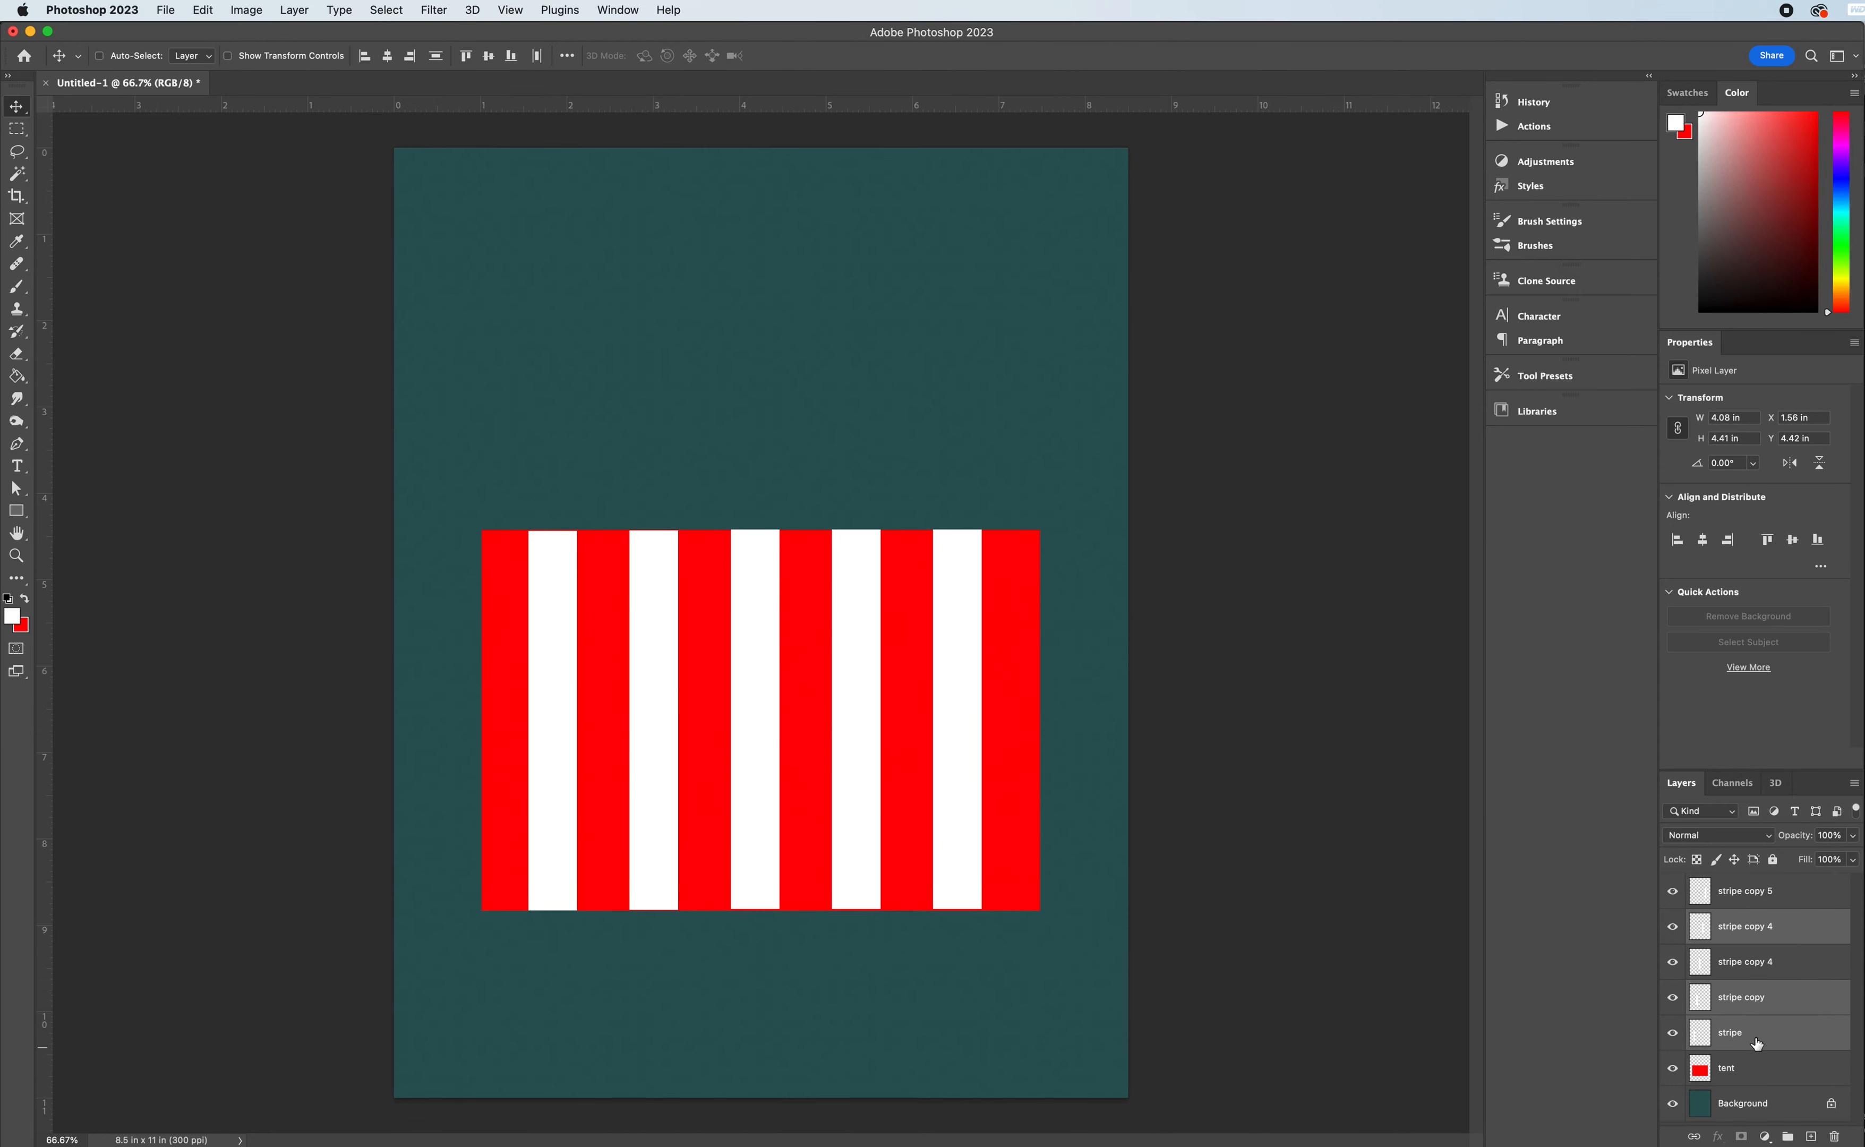
super+click(1742, 908)
super+click(1750, 976)
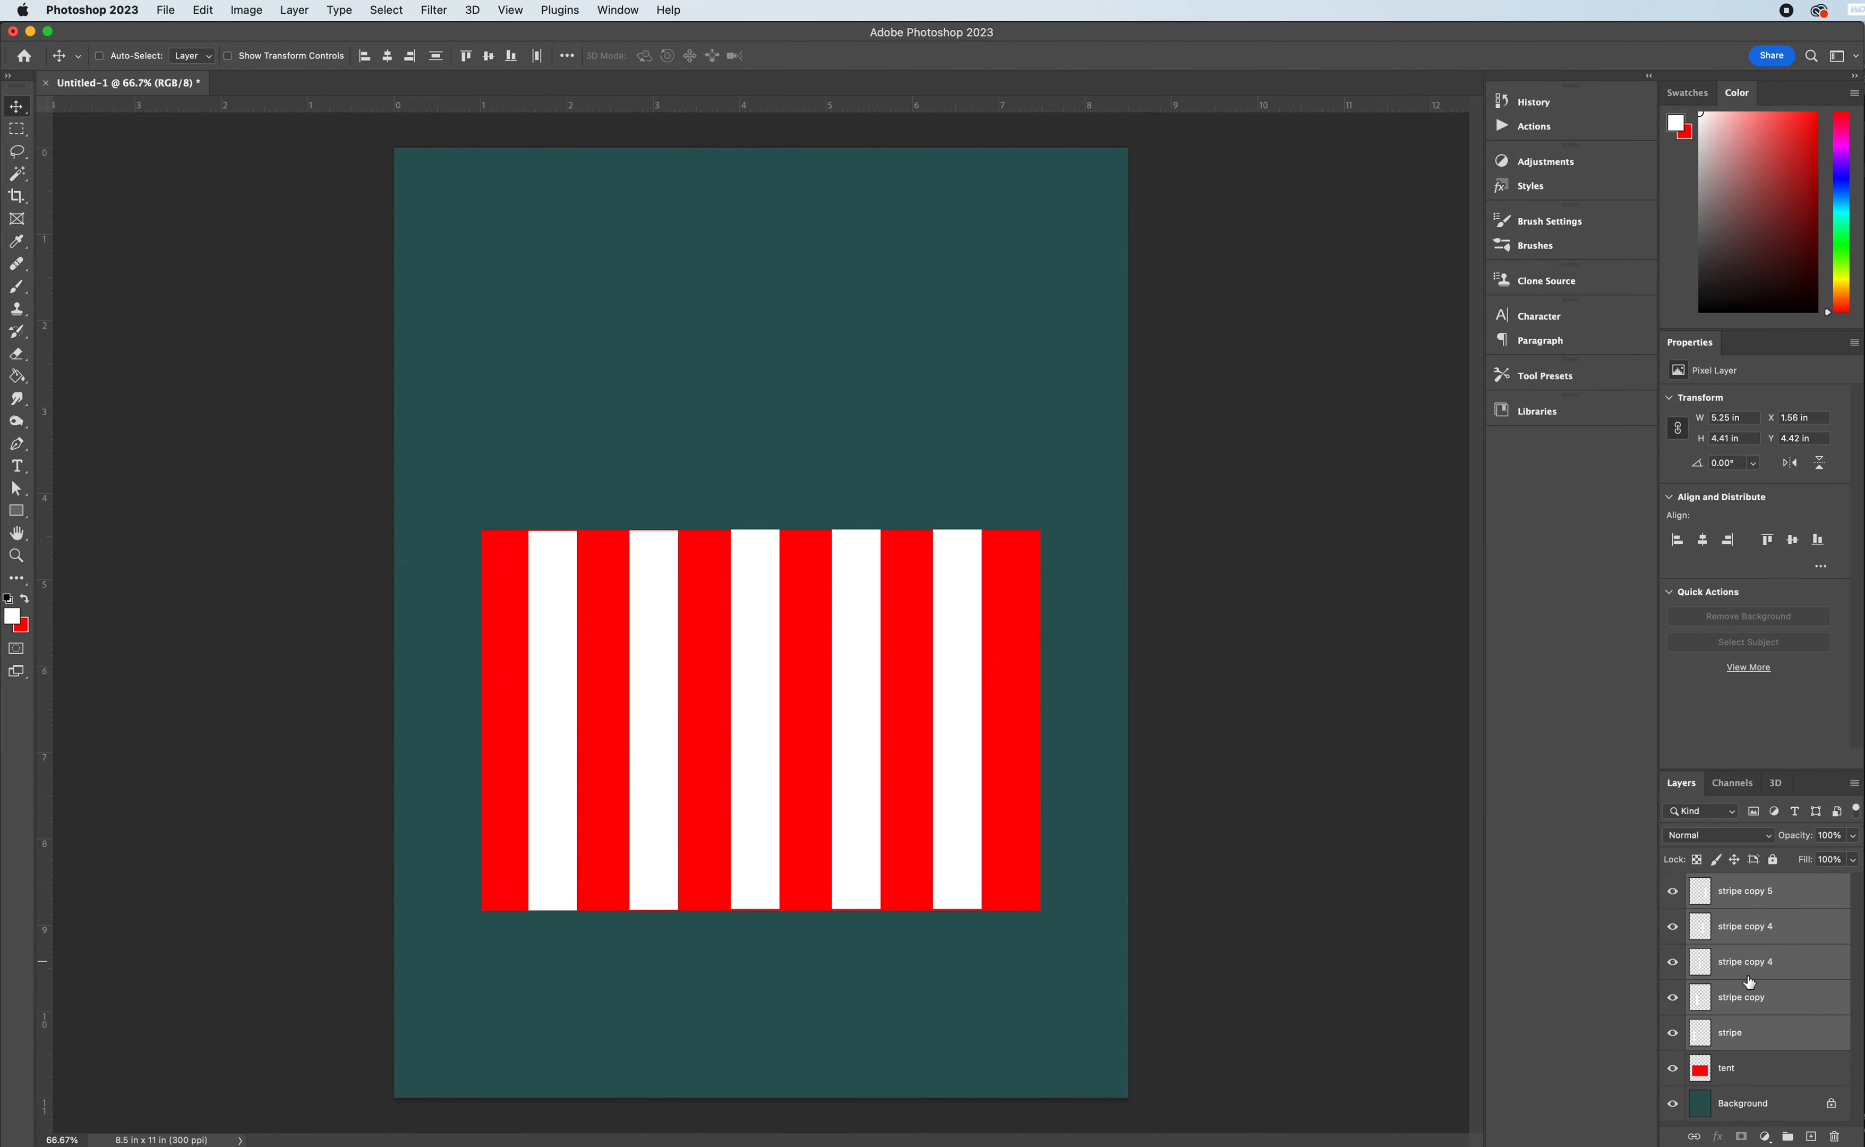
super+click(1741, 1067)
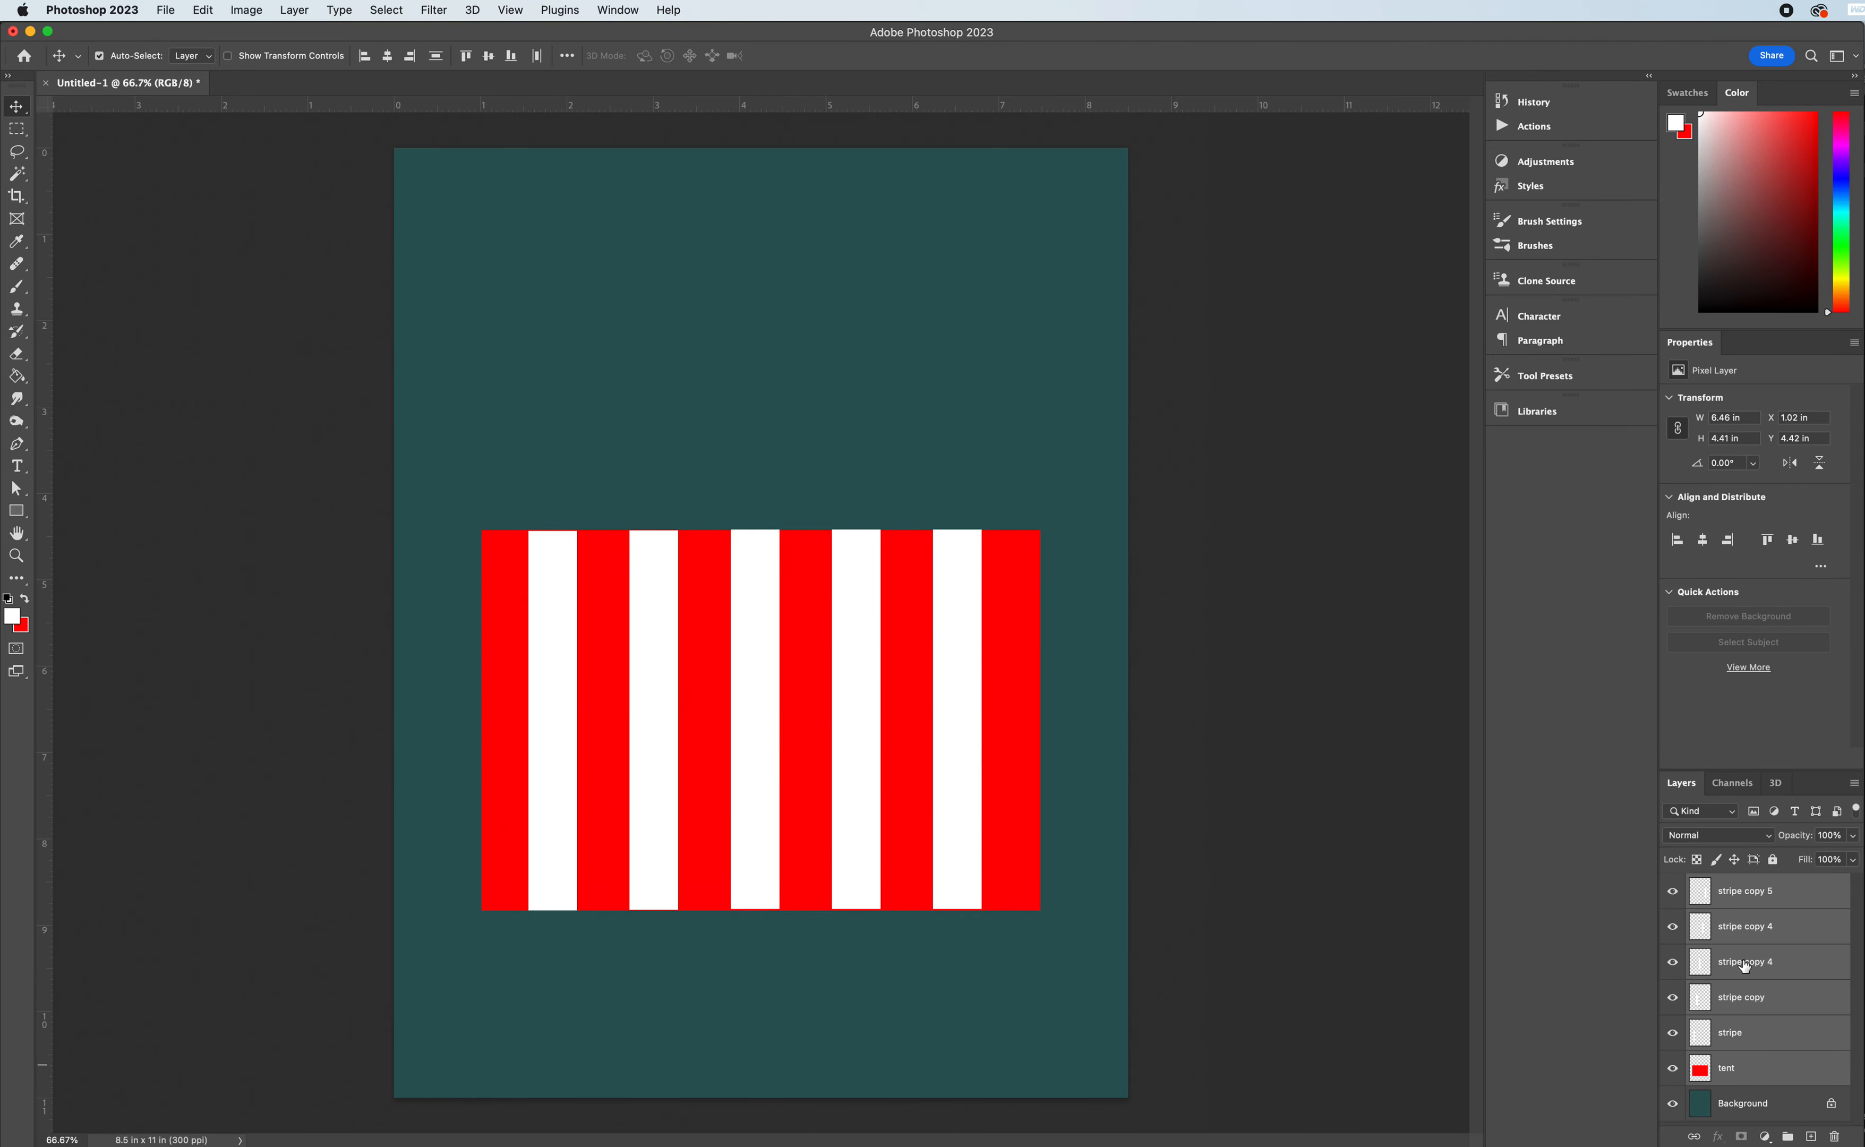
right_click(1745, 967)
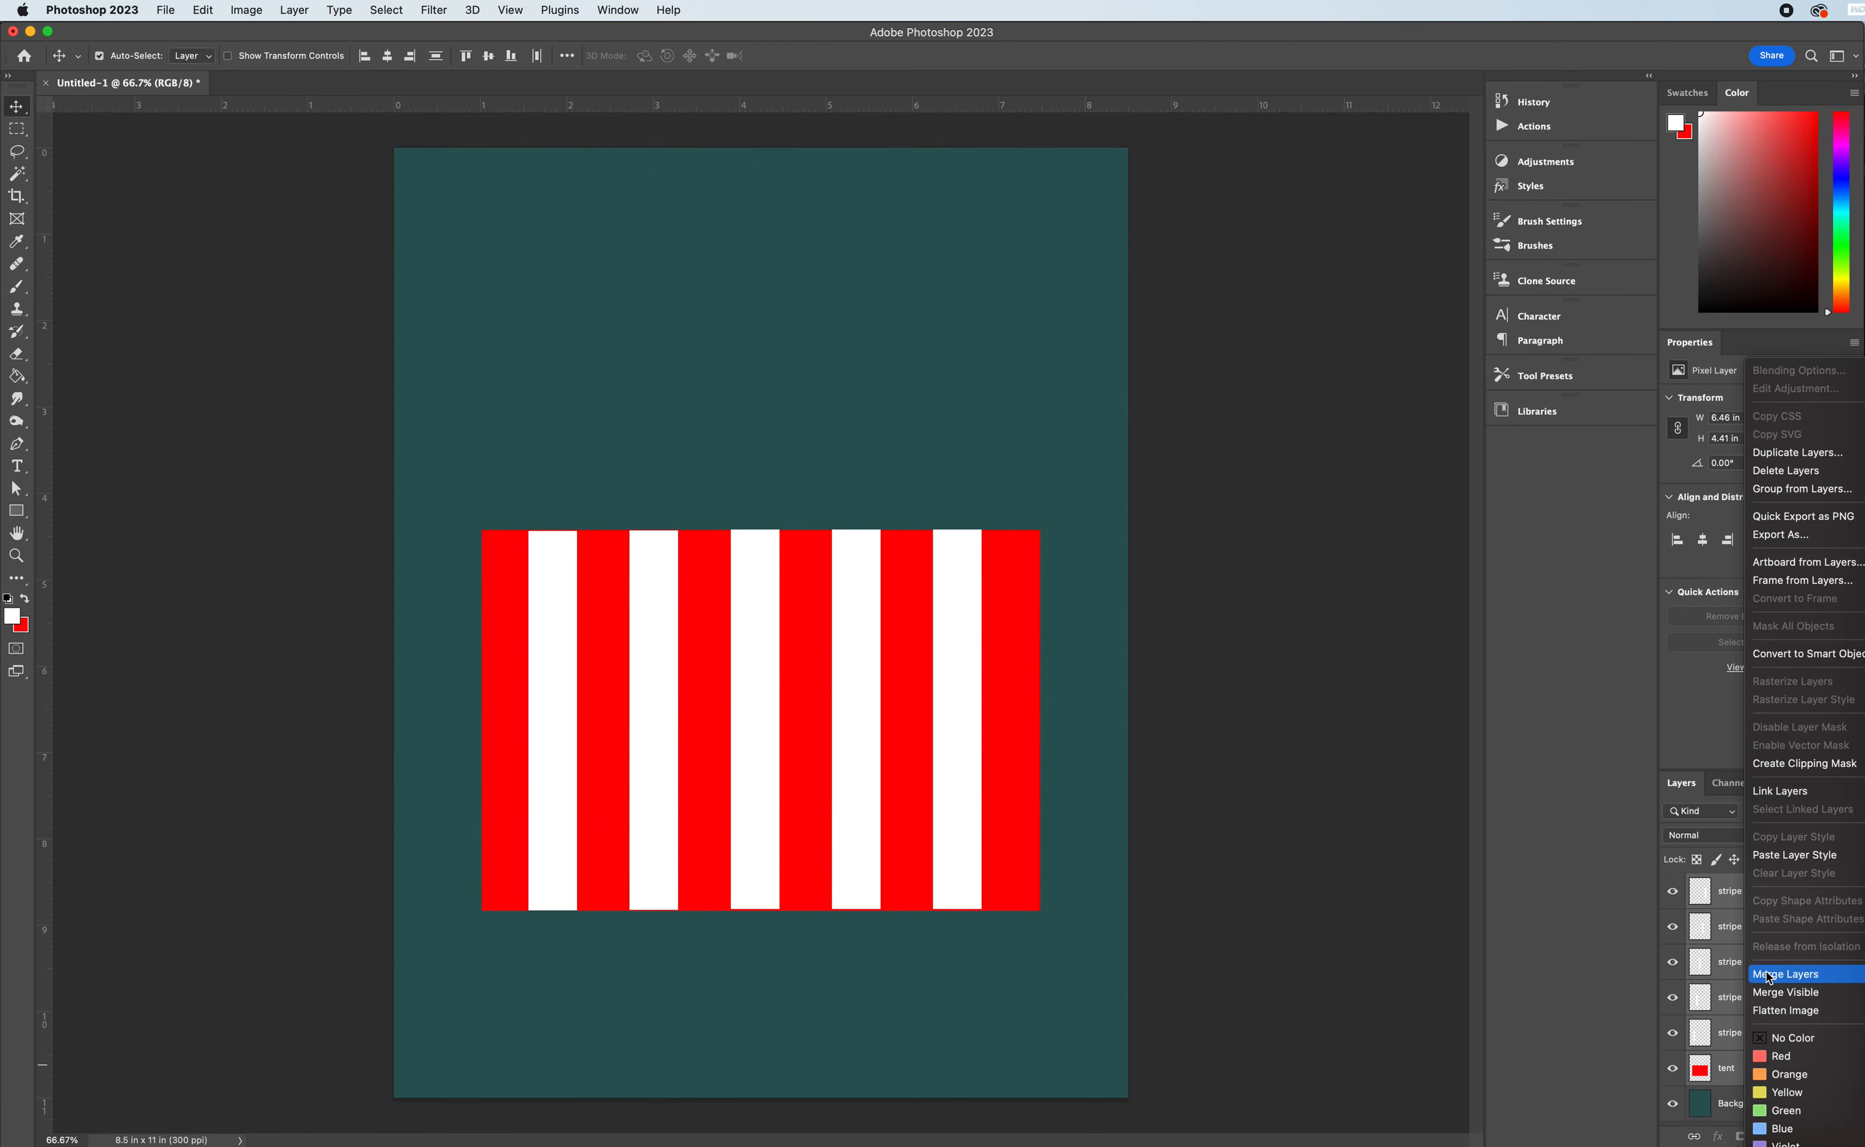
click(1769, 976)
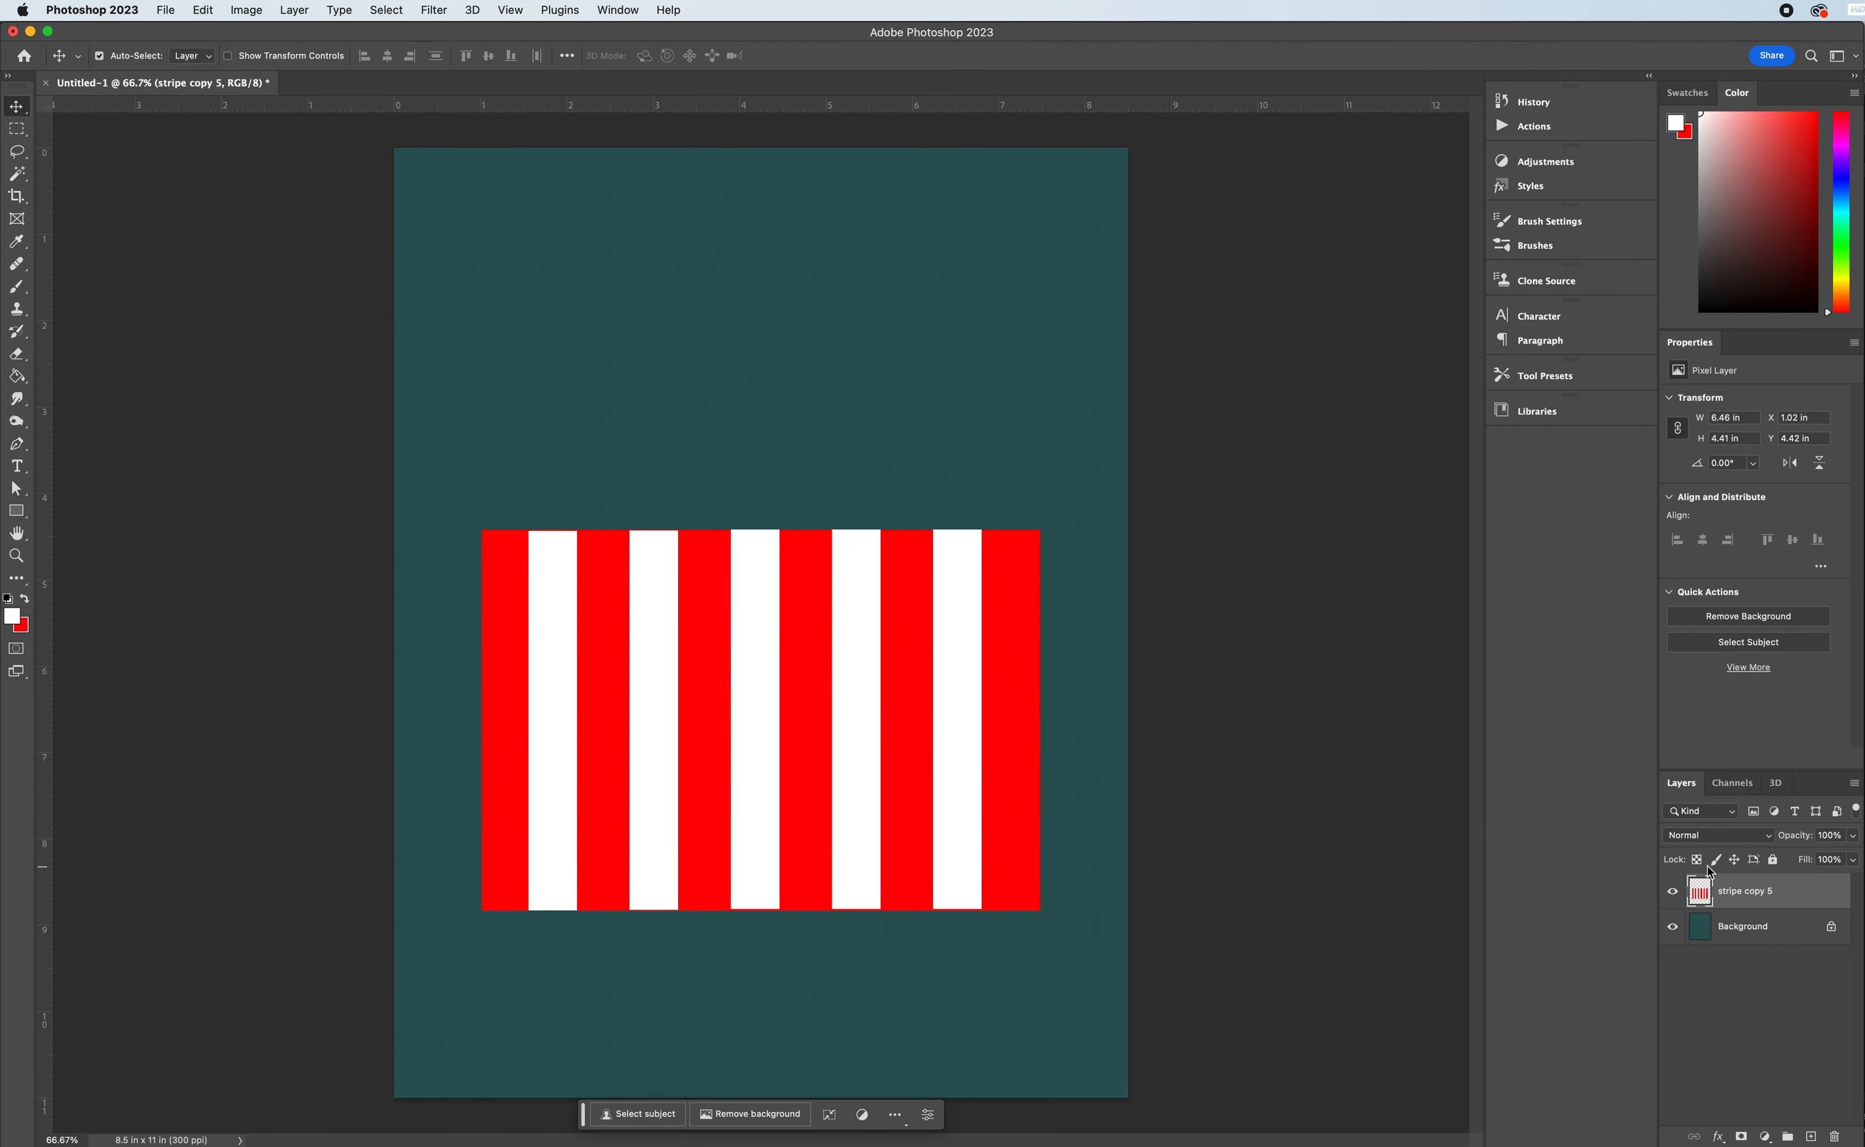
- Add a new layer above the merged striped layer and name it "top"
click(1812, 1137)
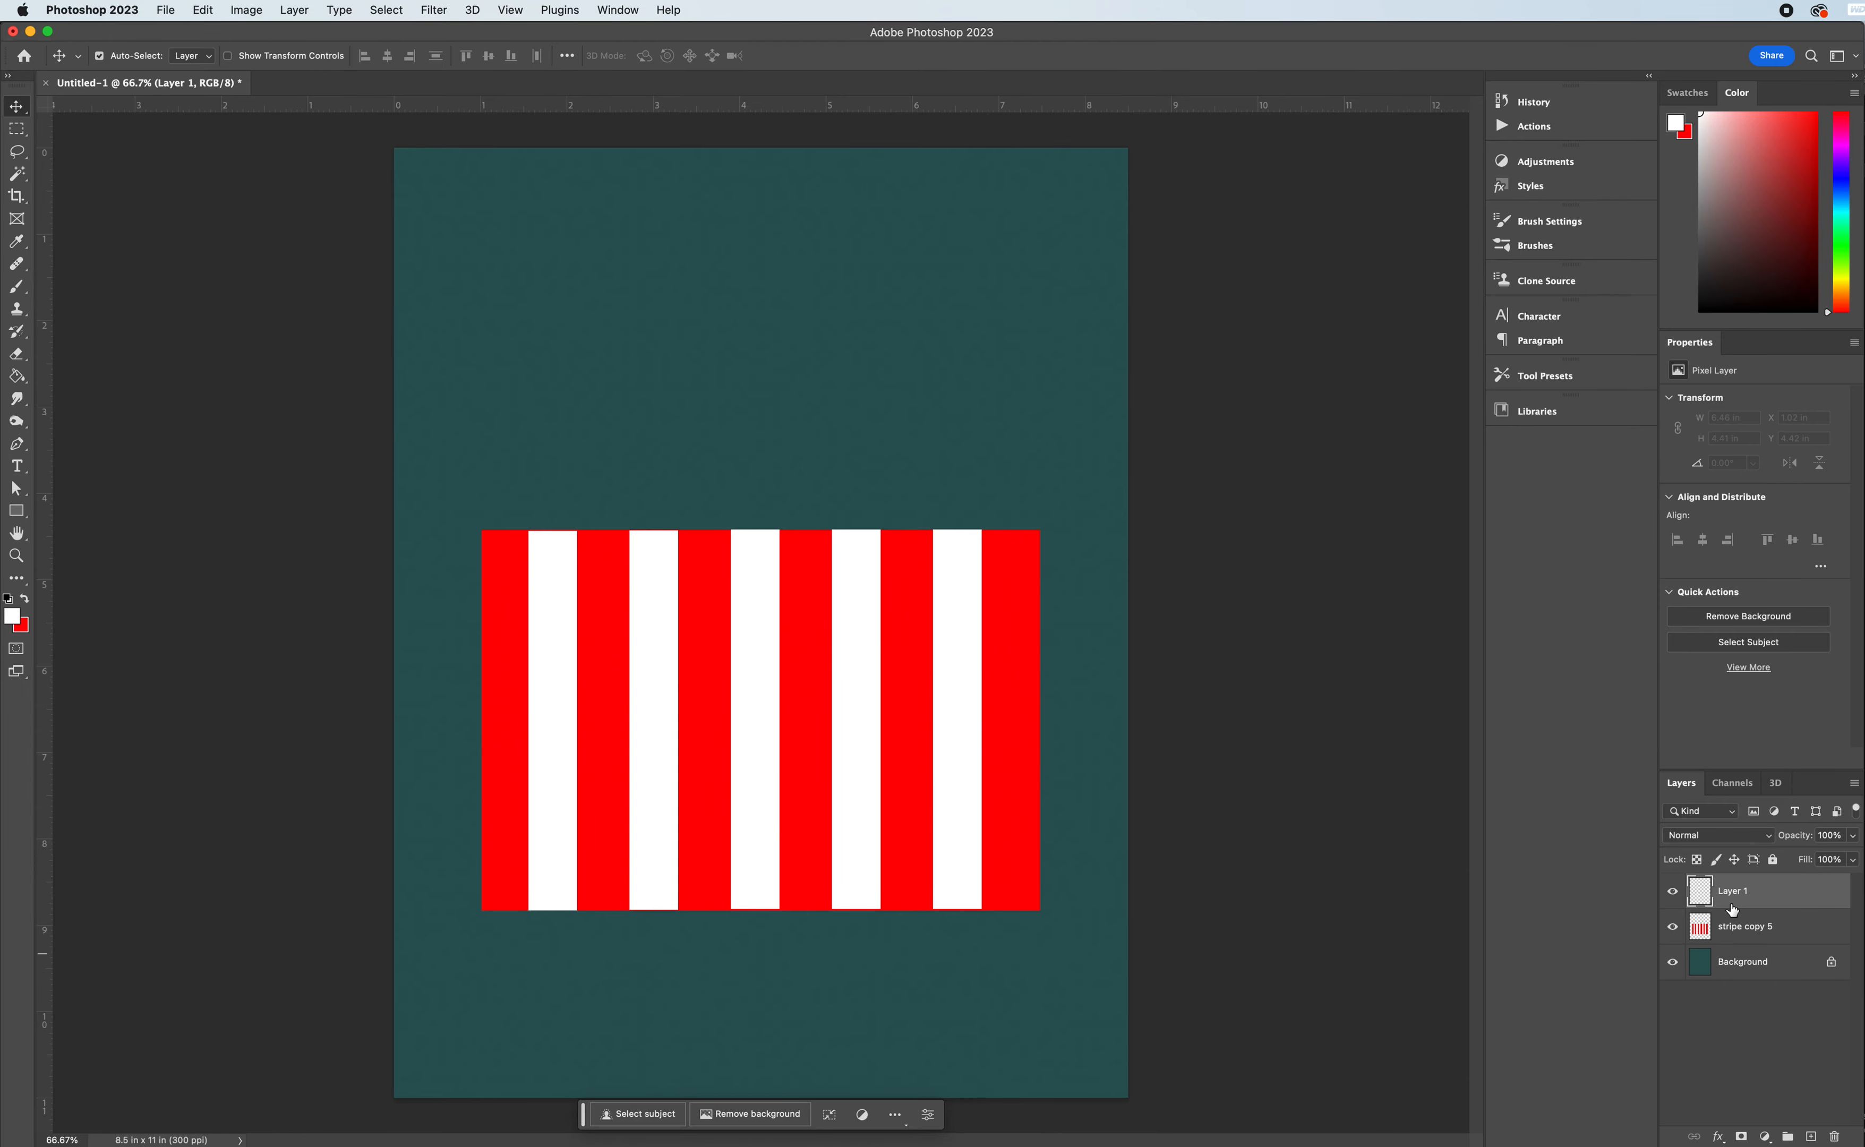
double_click(1734, 893)
text(top)
key(Return)
- Rename the merged striped layer "main tent"
double_click(1737, 929)
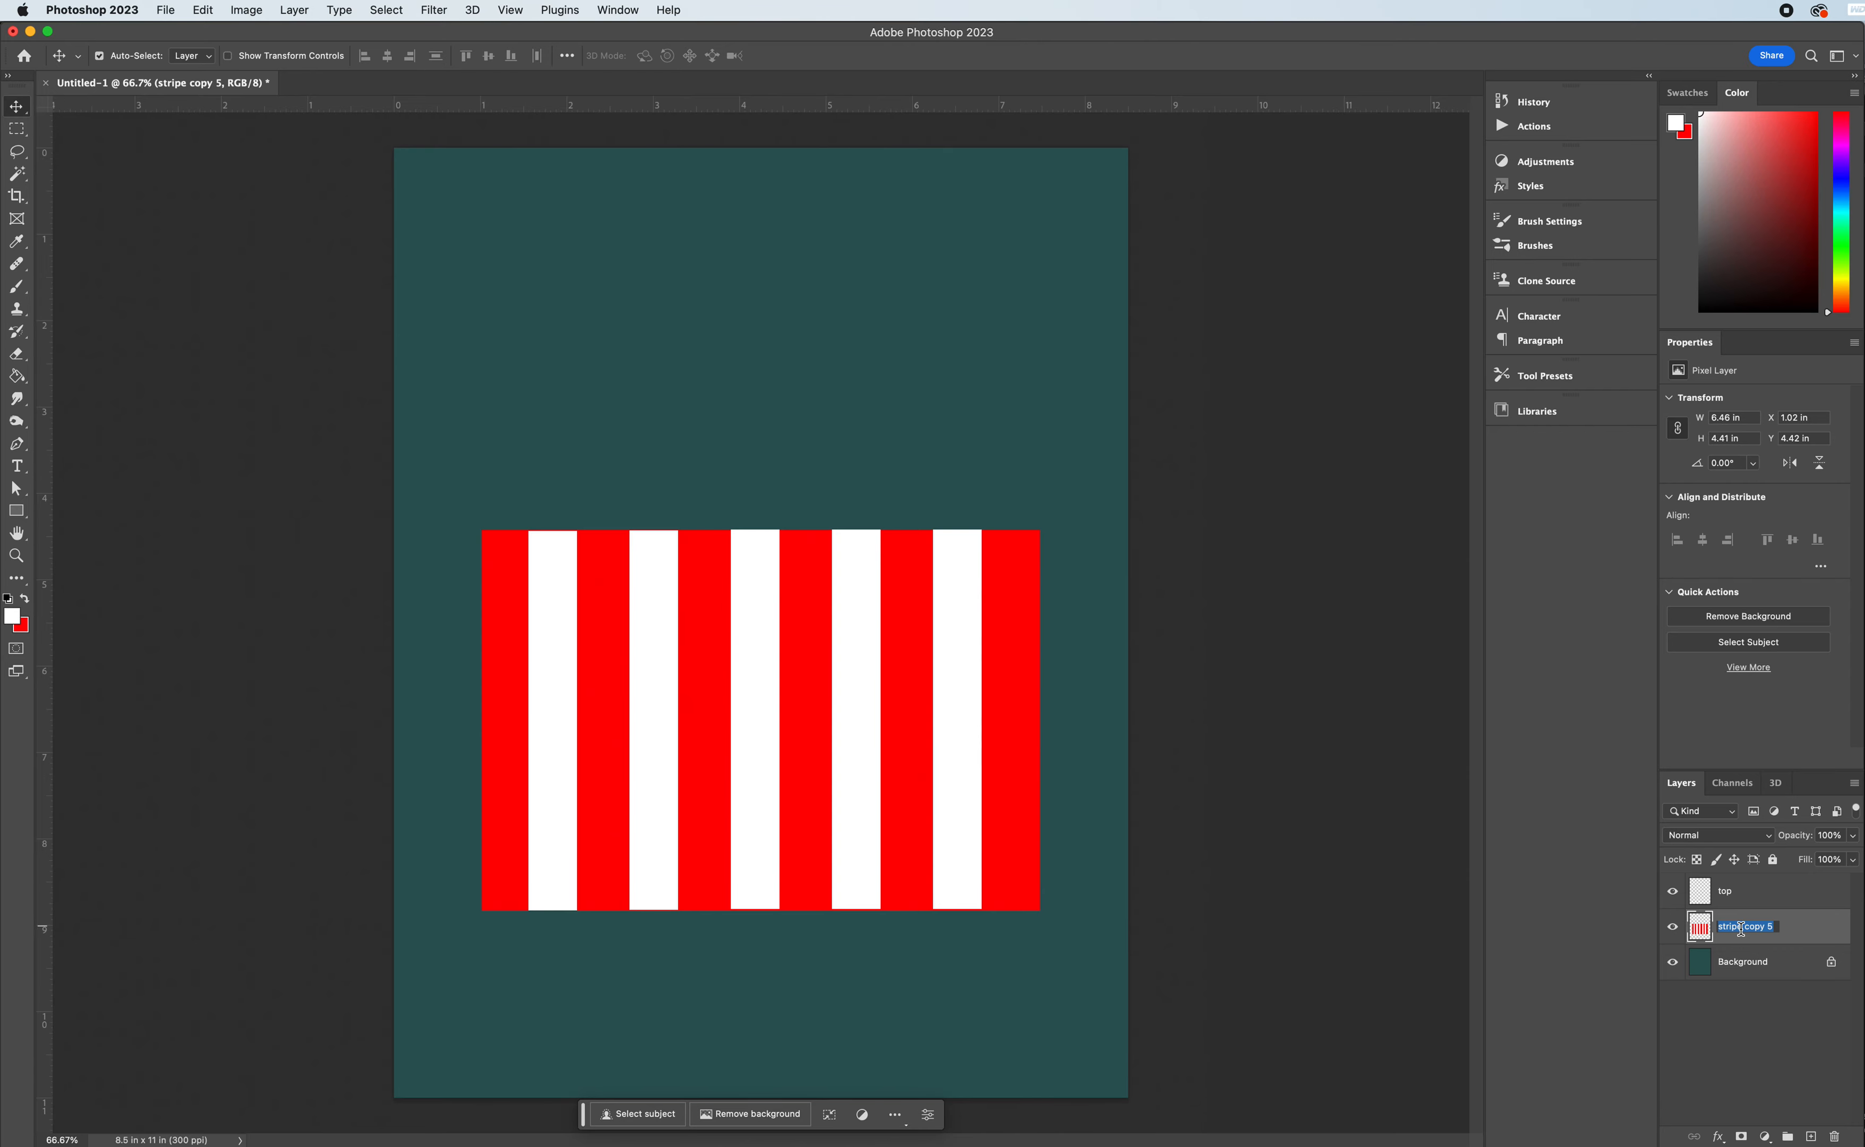
text(main tent)
key(Return)
- On the "top" layer, outline a triangular roof selection with the Polygonal Lasso, about 6.44 by 2.49 in, spanning the tent body's upper corners
click(1768, 896)
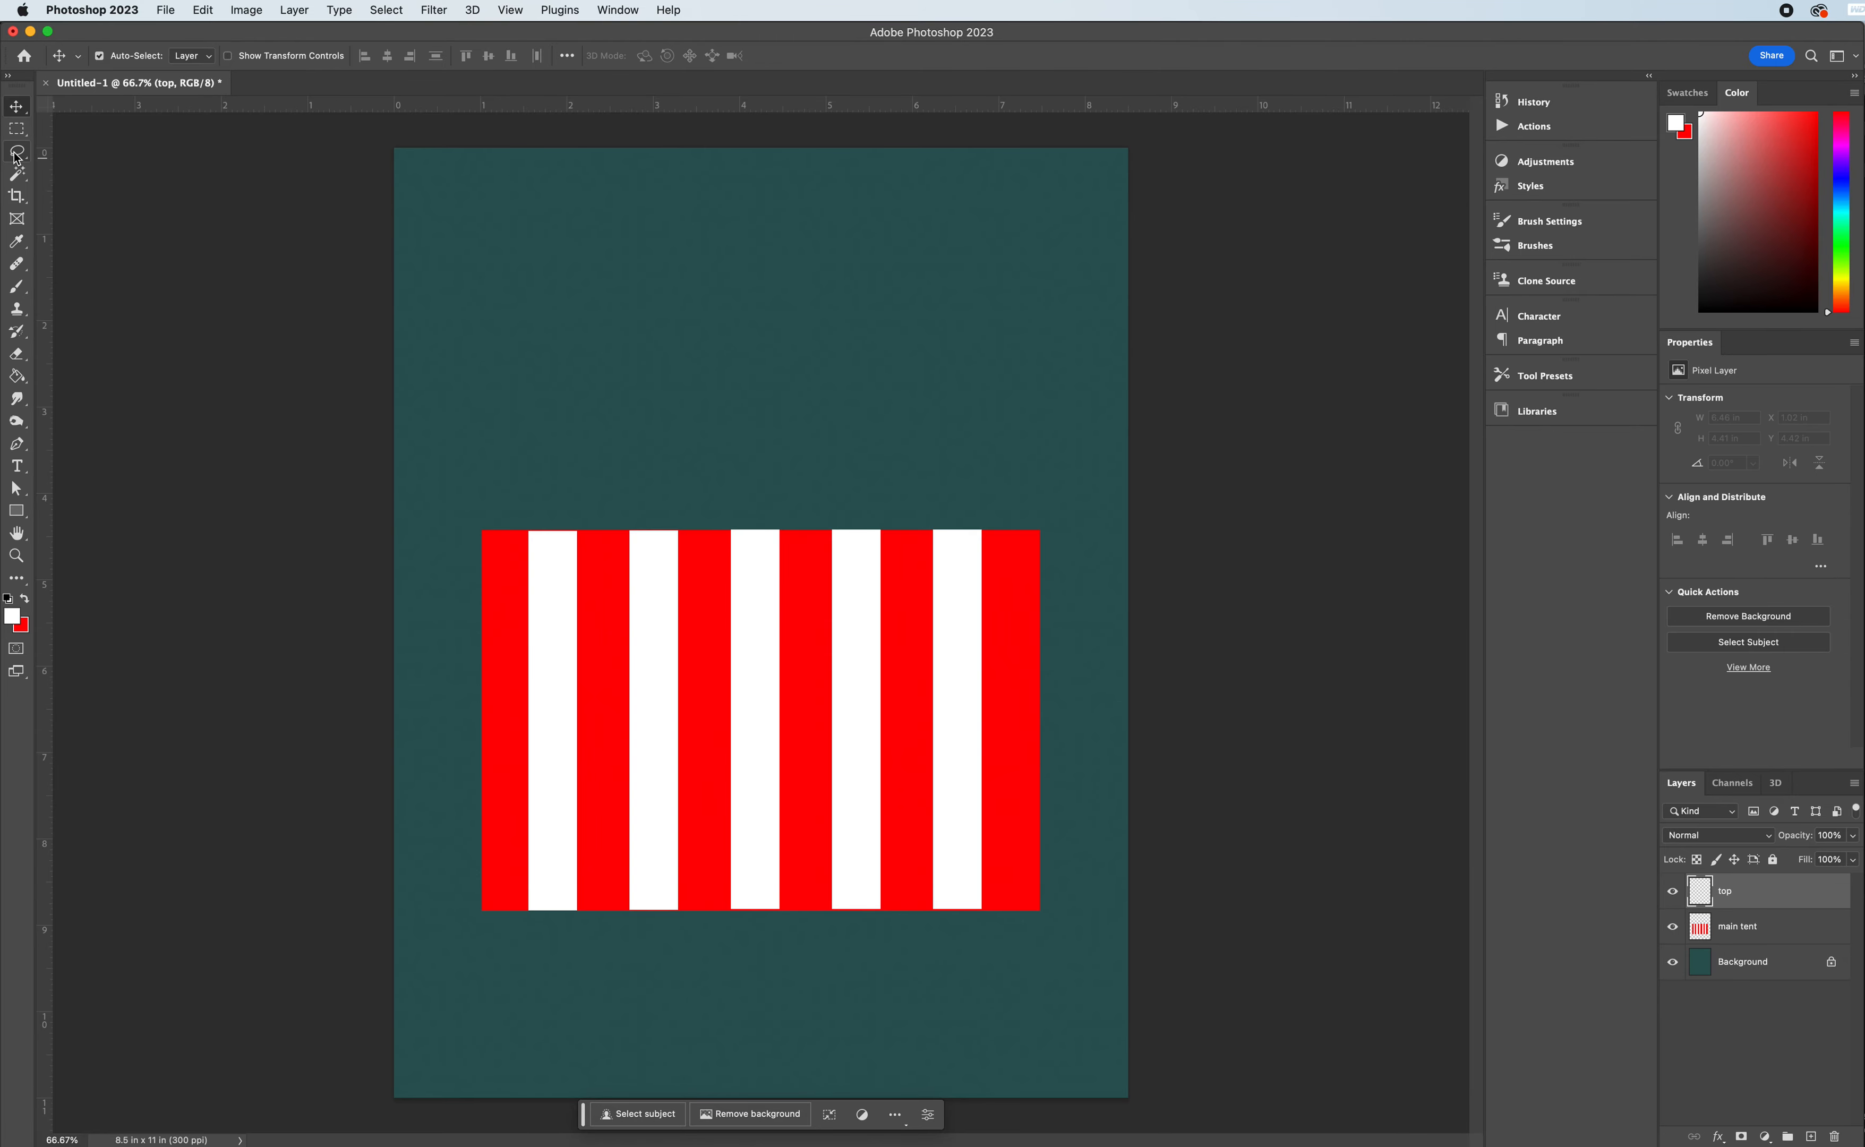
mouse_move(26, 161)
mouse_down()
mouse_move(102, 163)
mouse_move(95, 178)
mouse_up()
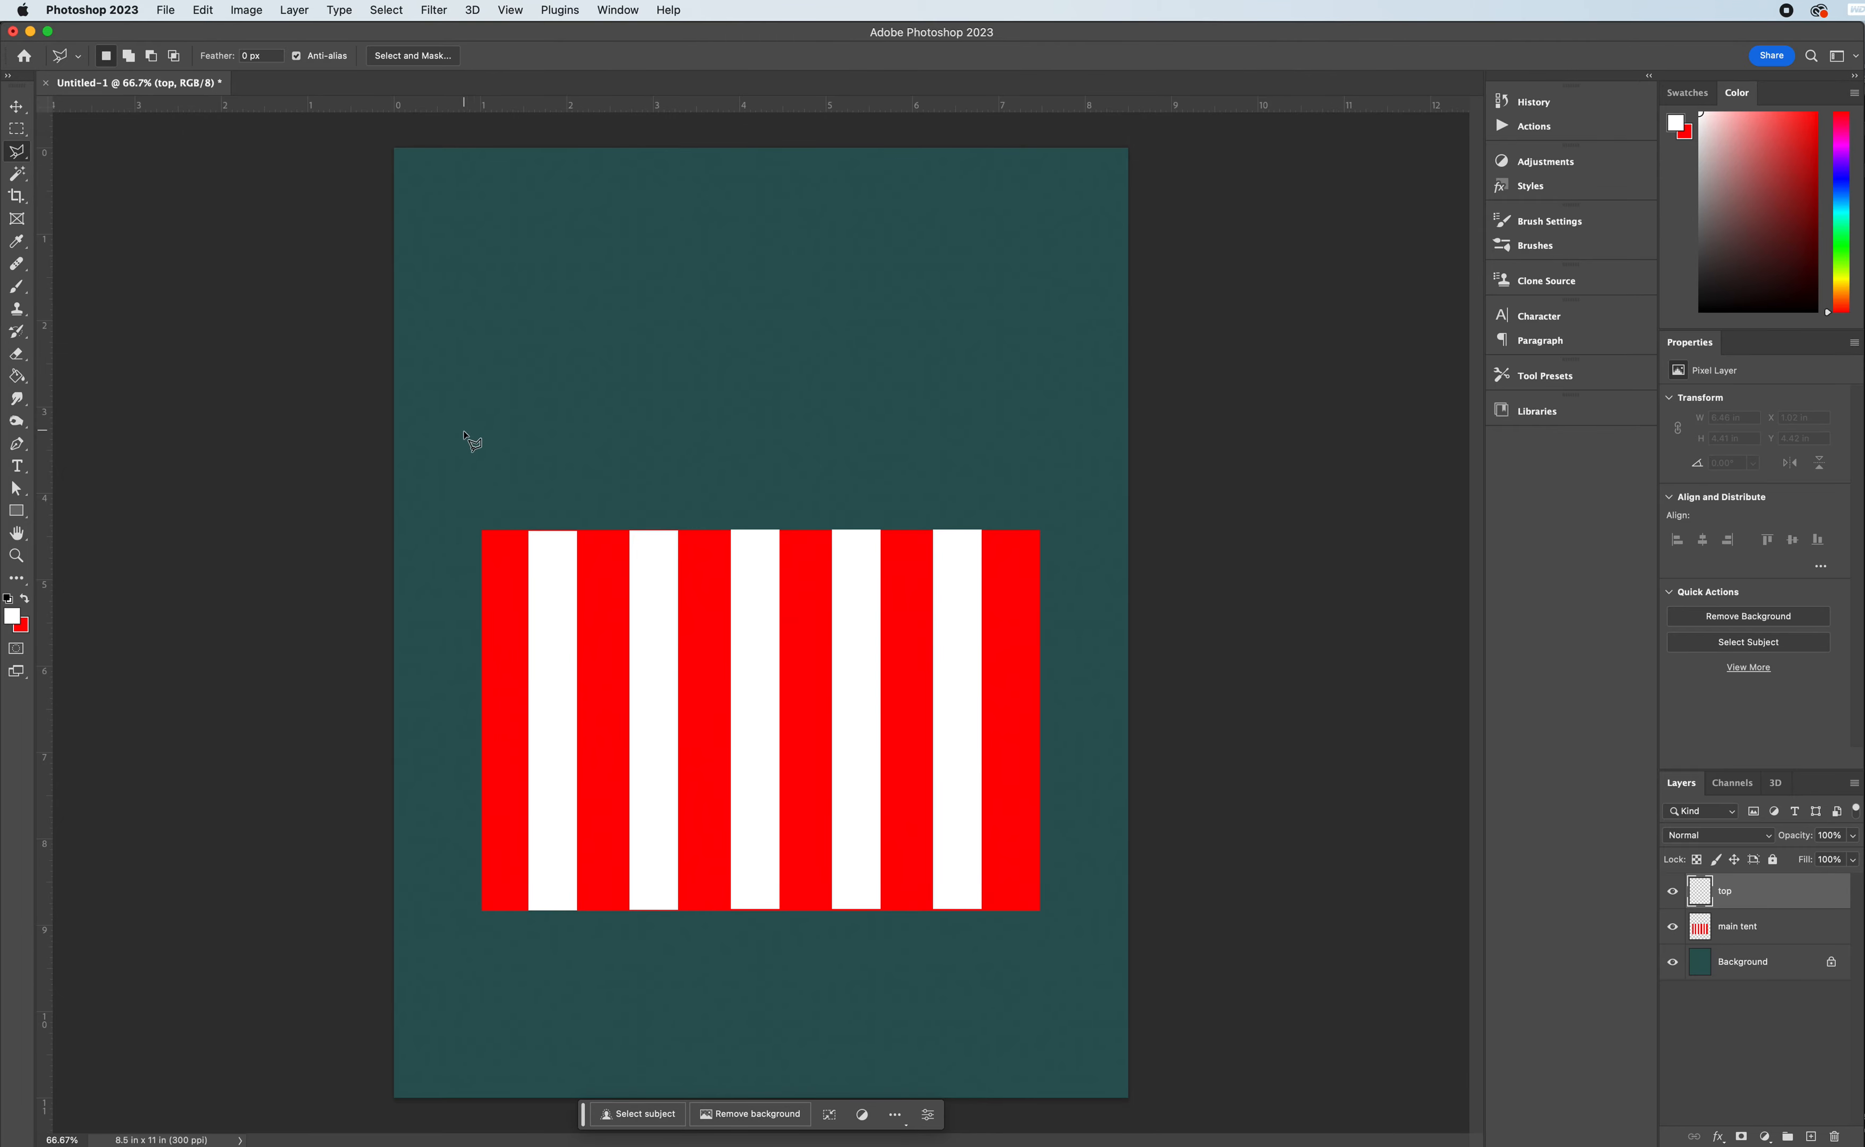
click(483, 530)
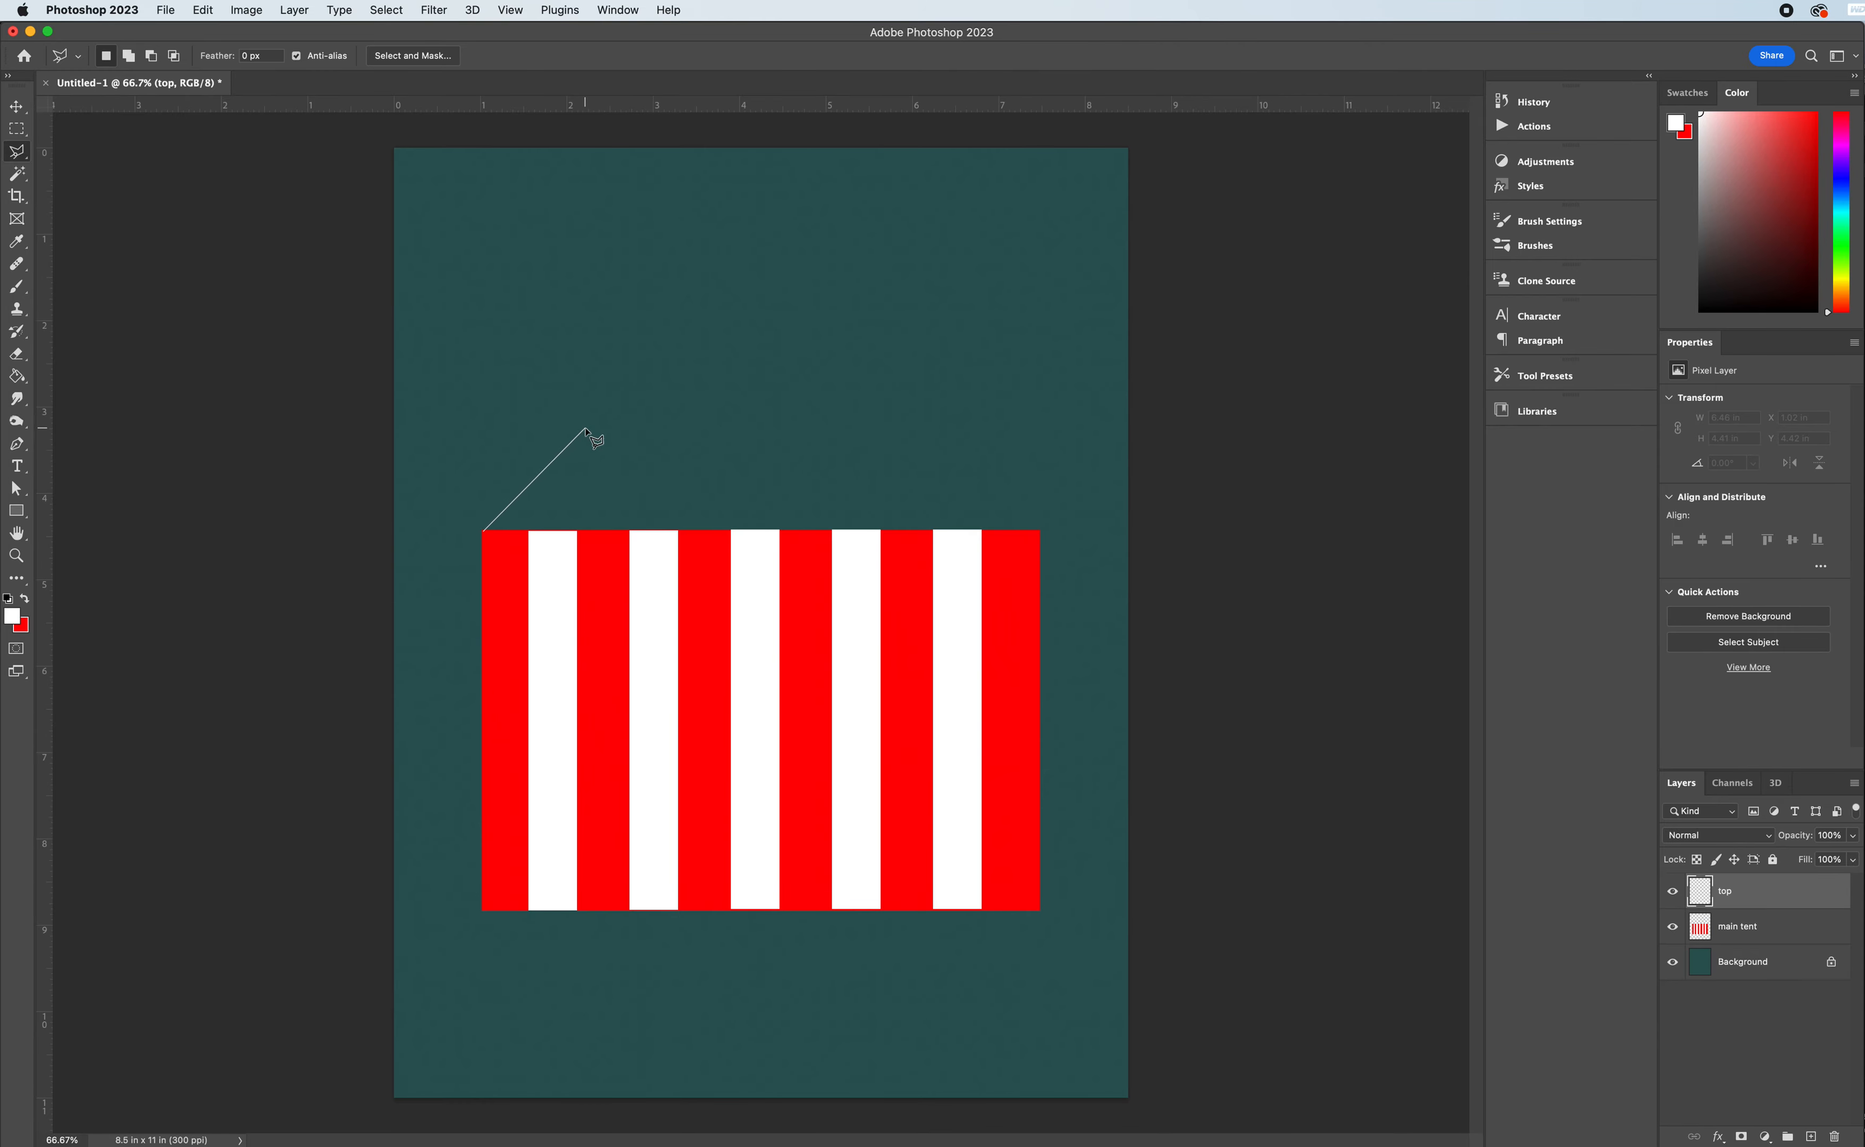
key(Escape)
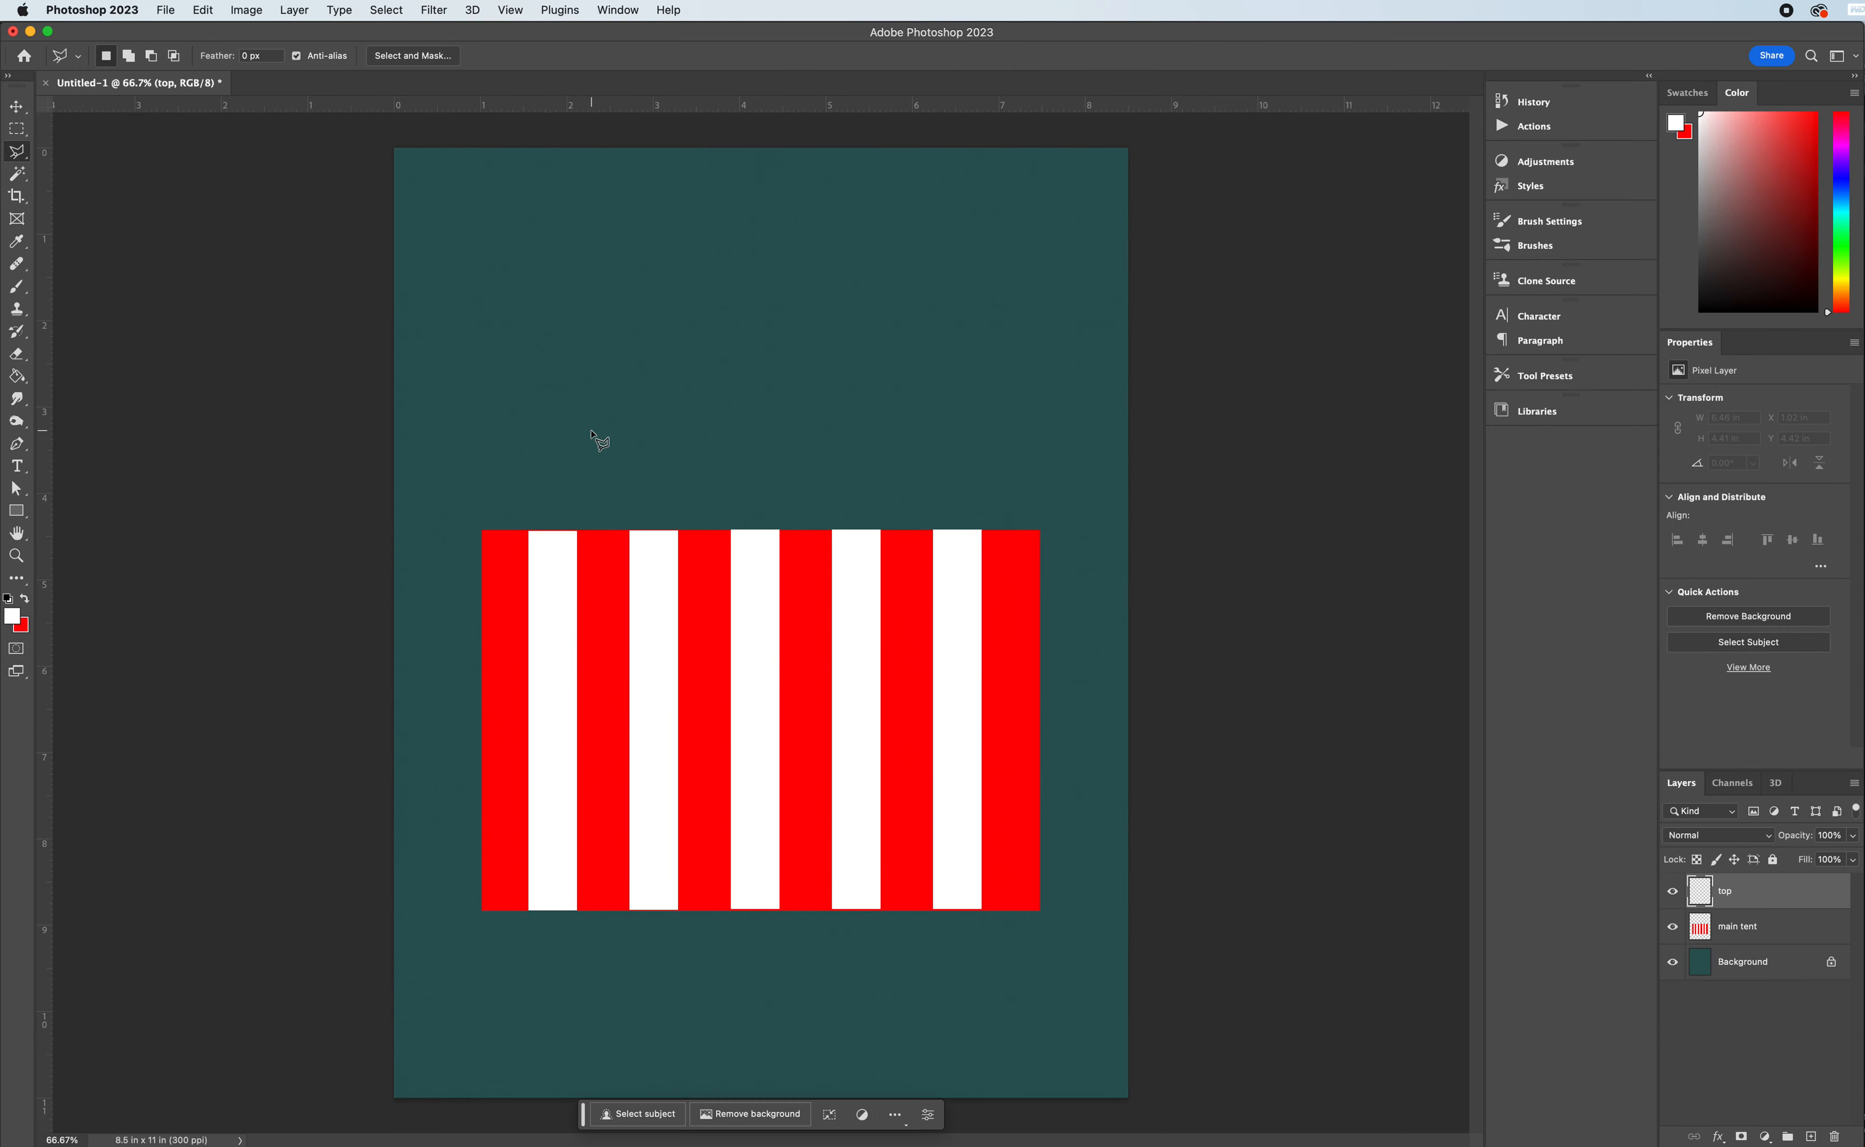
click(484, 531)
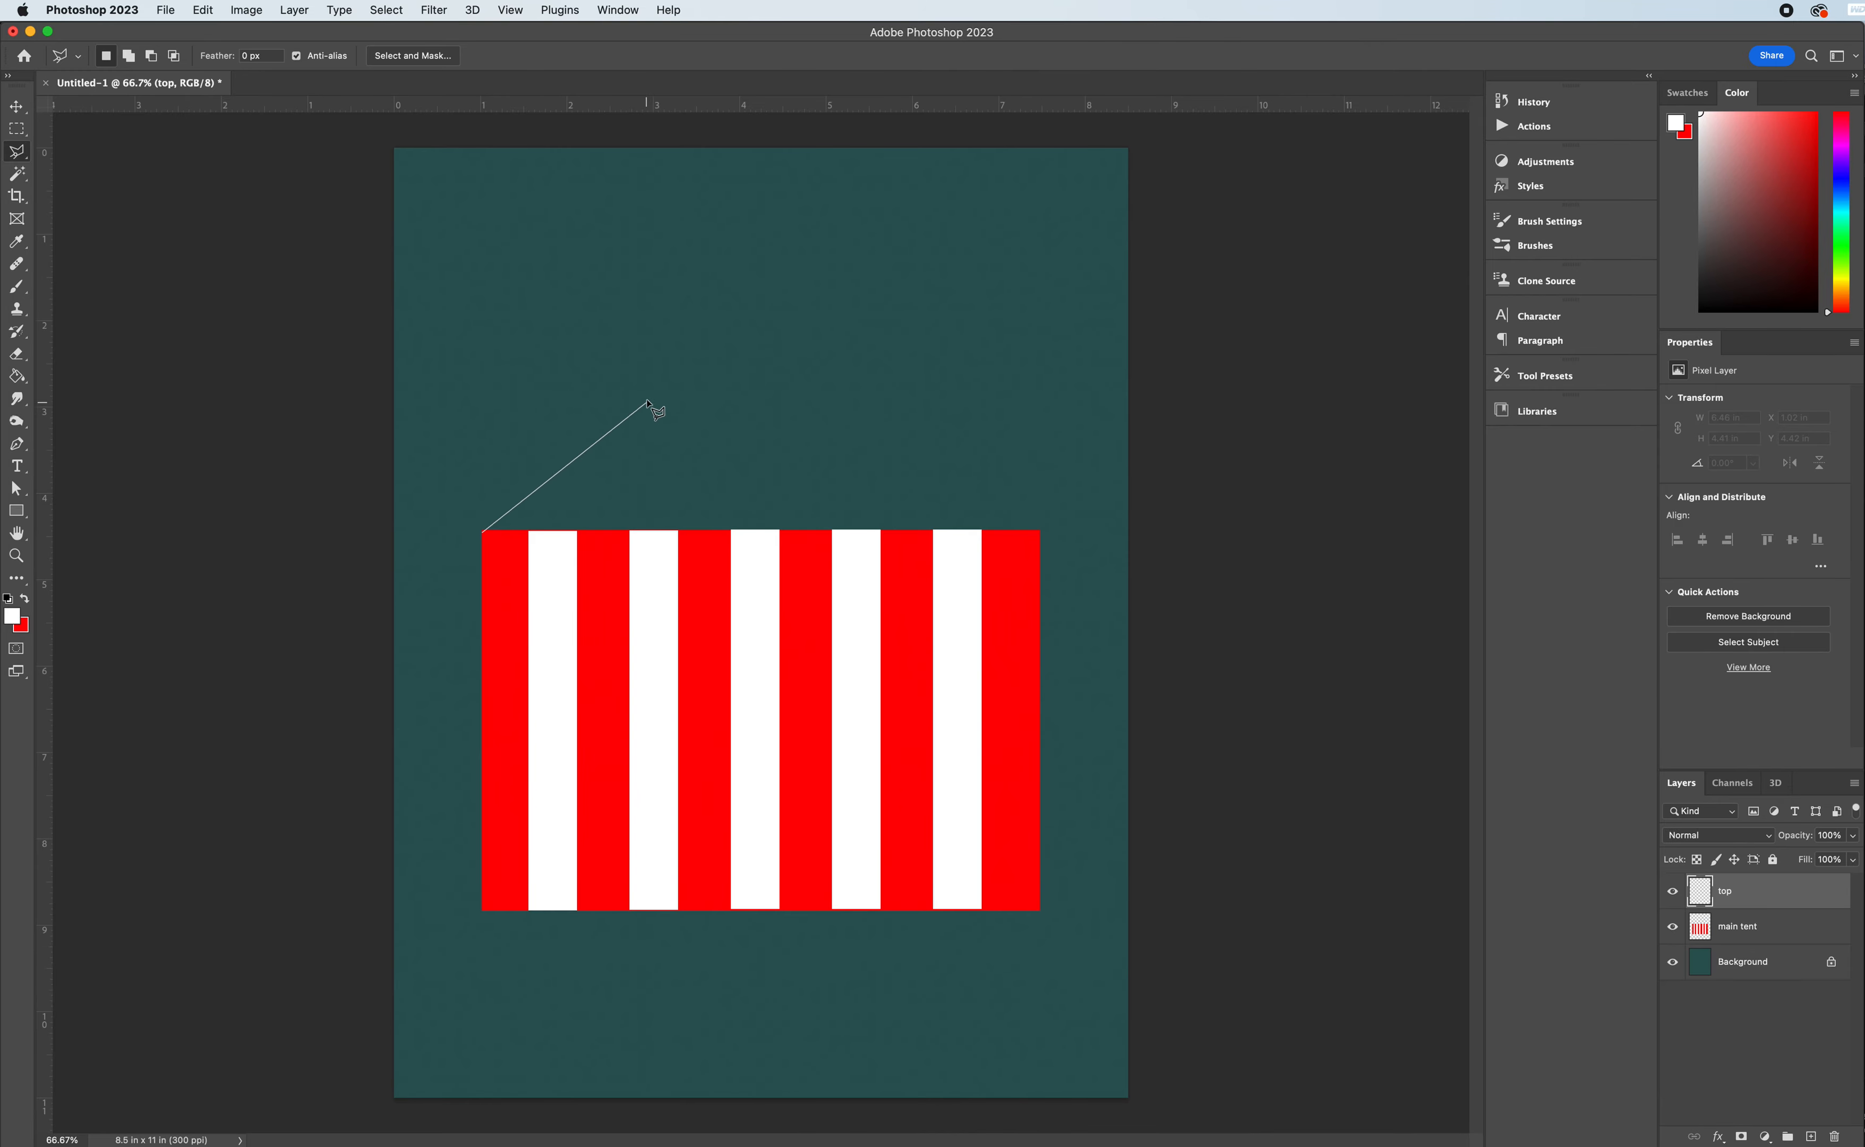
click(761, 317)
click(1040, 530)
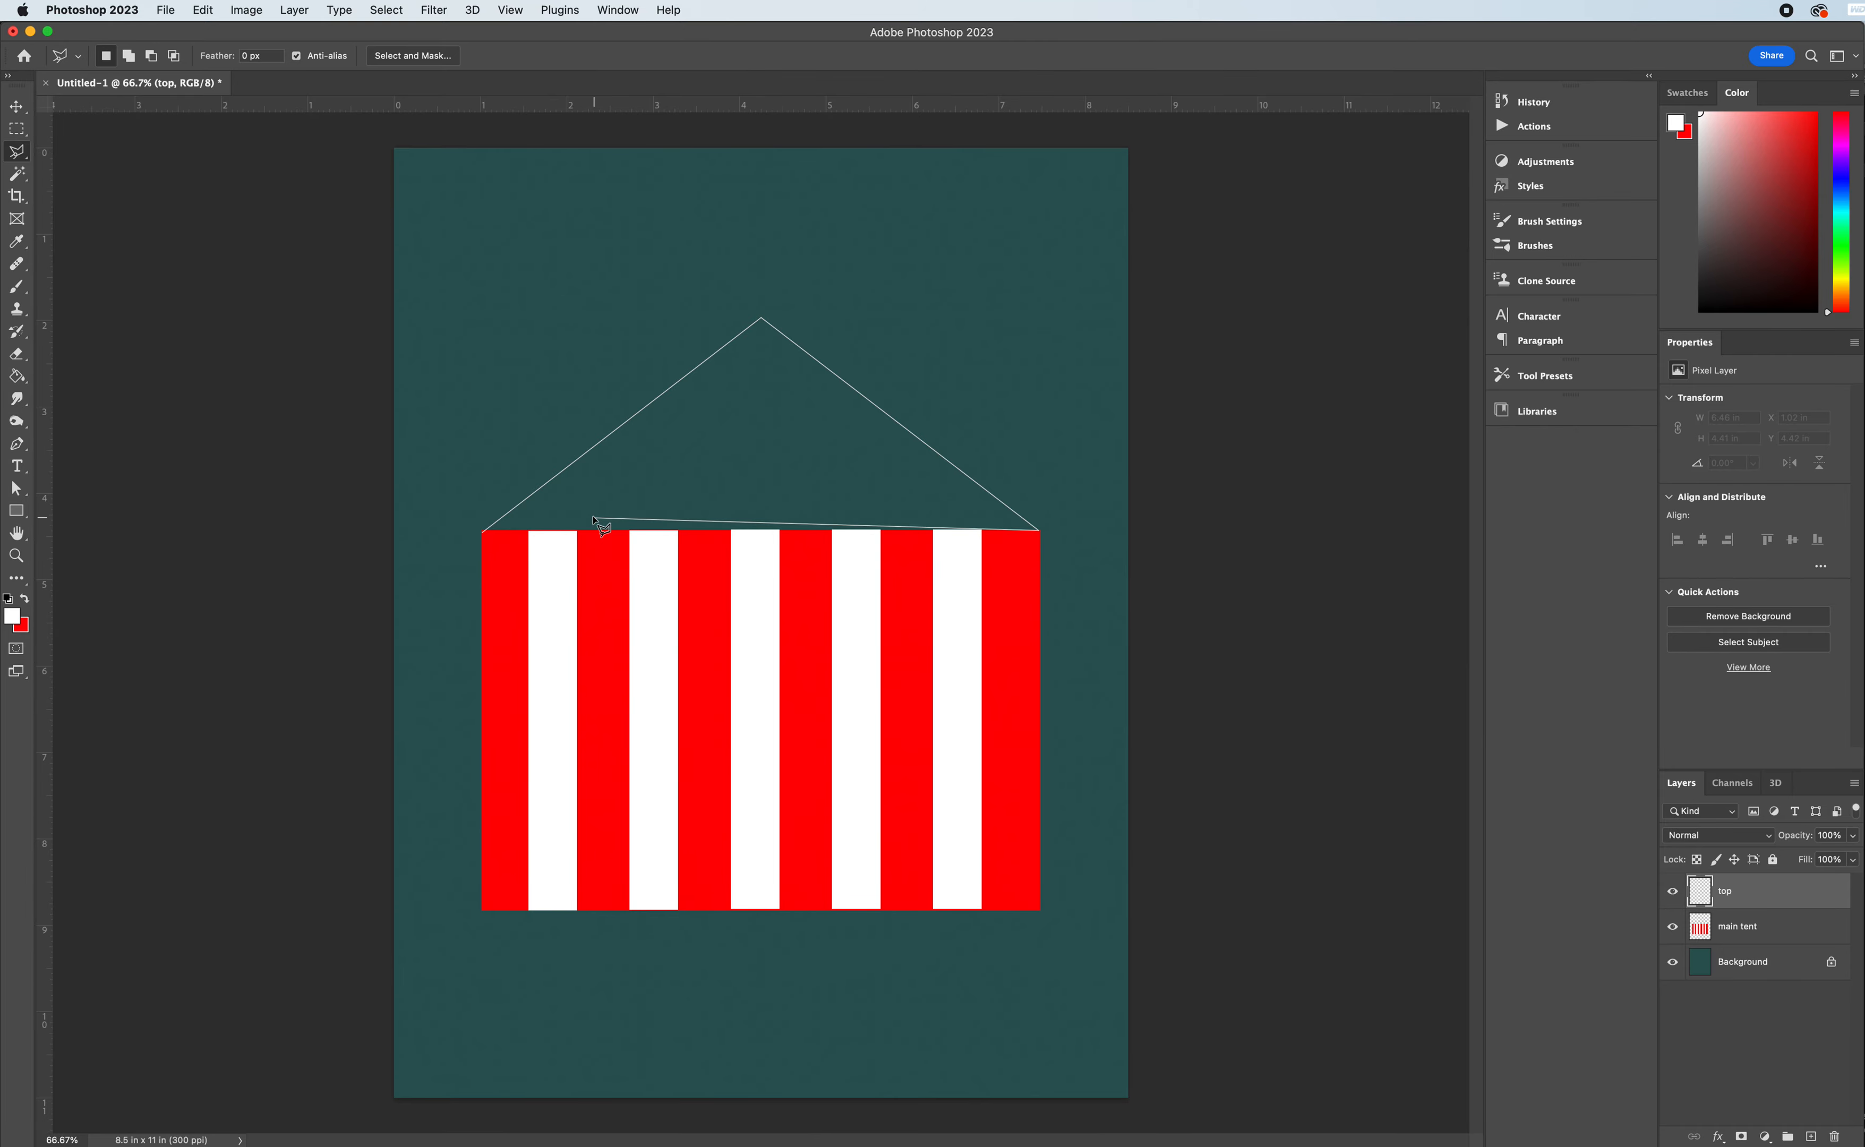
click(484, 534)
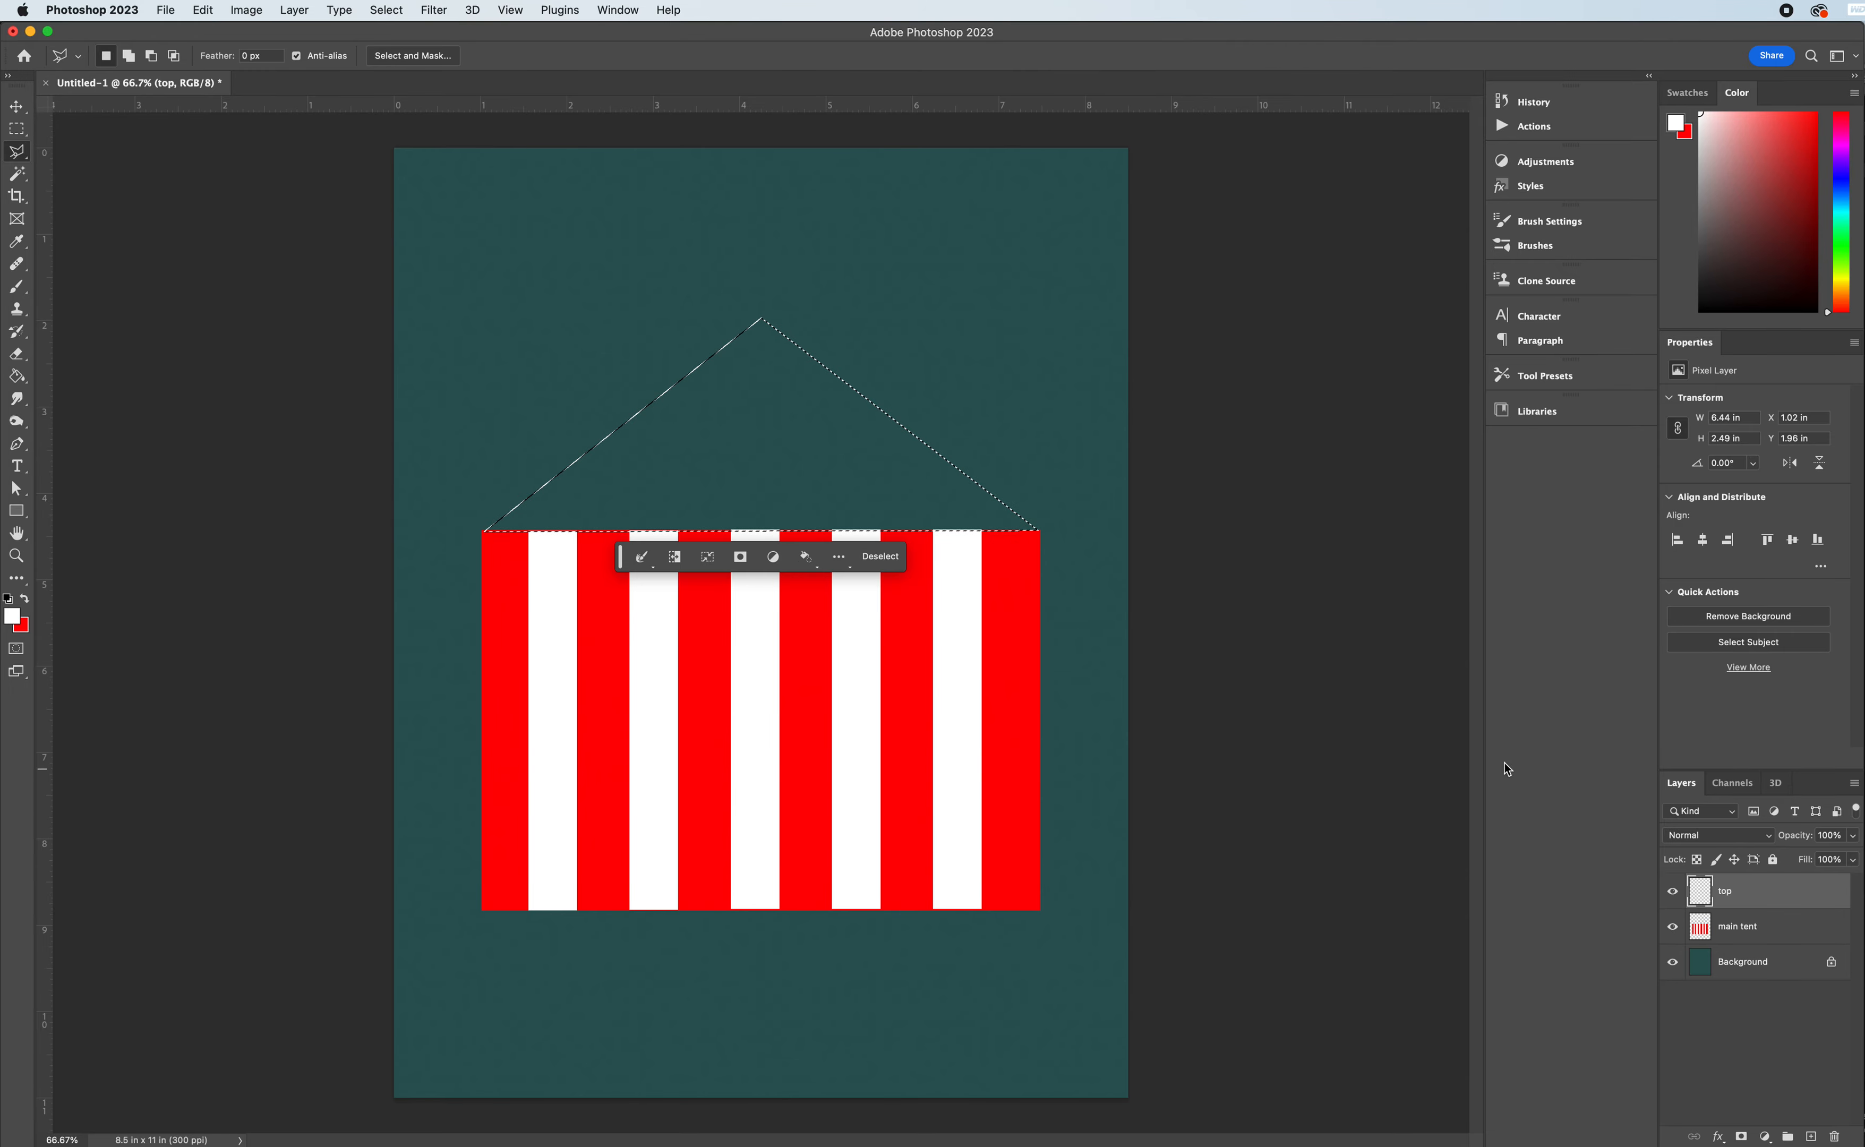
- Fill the triangular roof selection with red as the foreground colour and deselect it
click(16, 377)
click(25, 598)
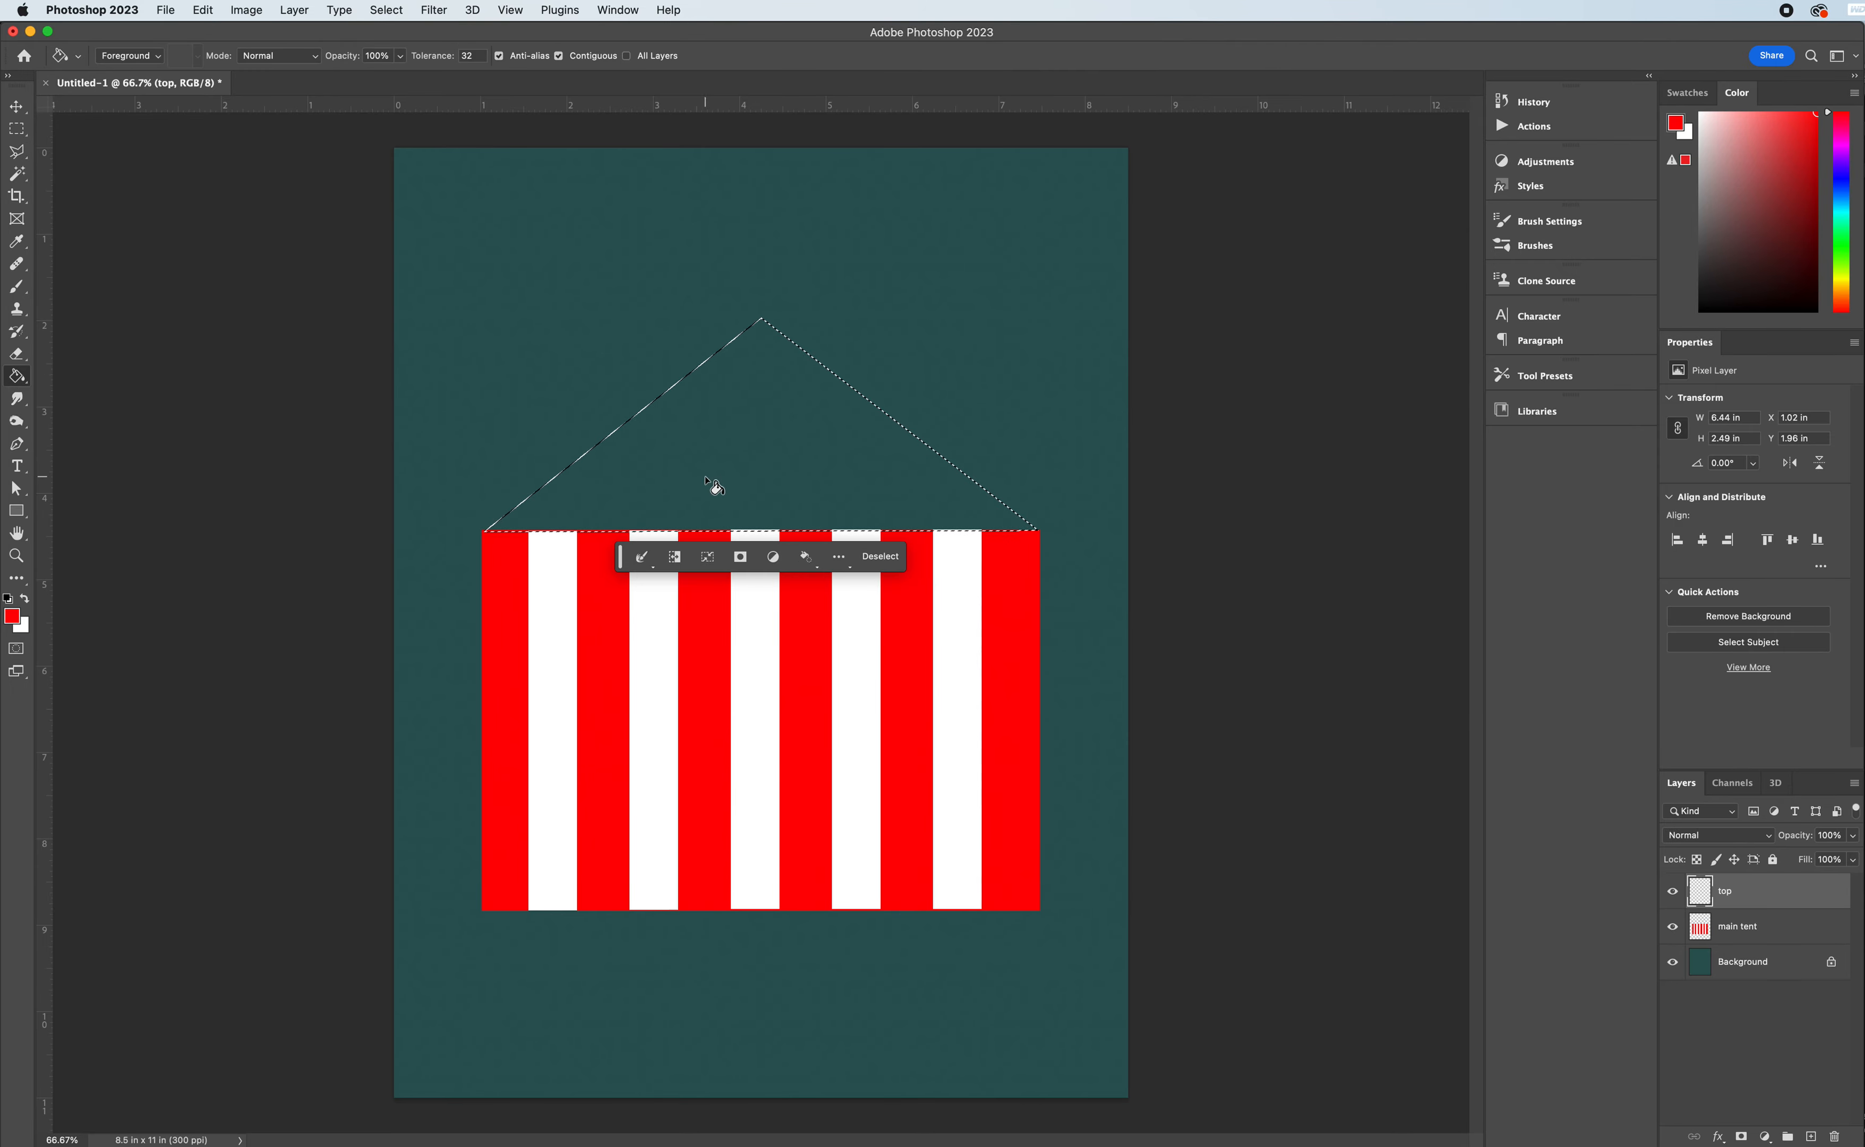
click(705, 479)
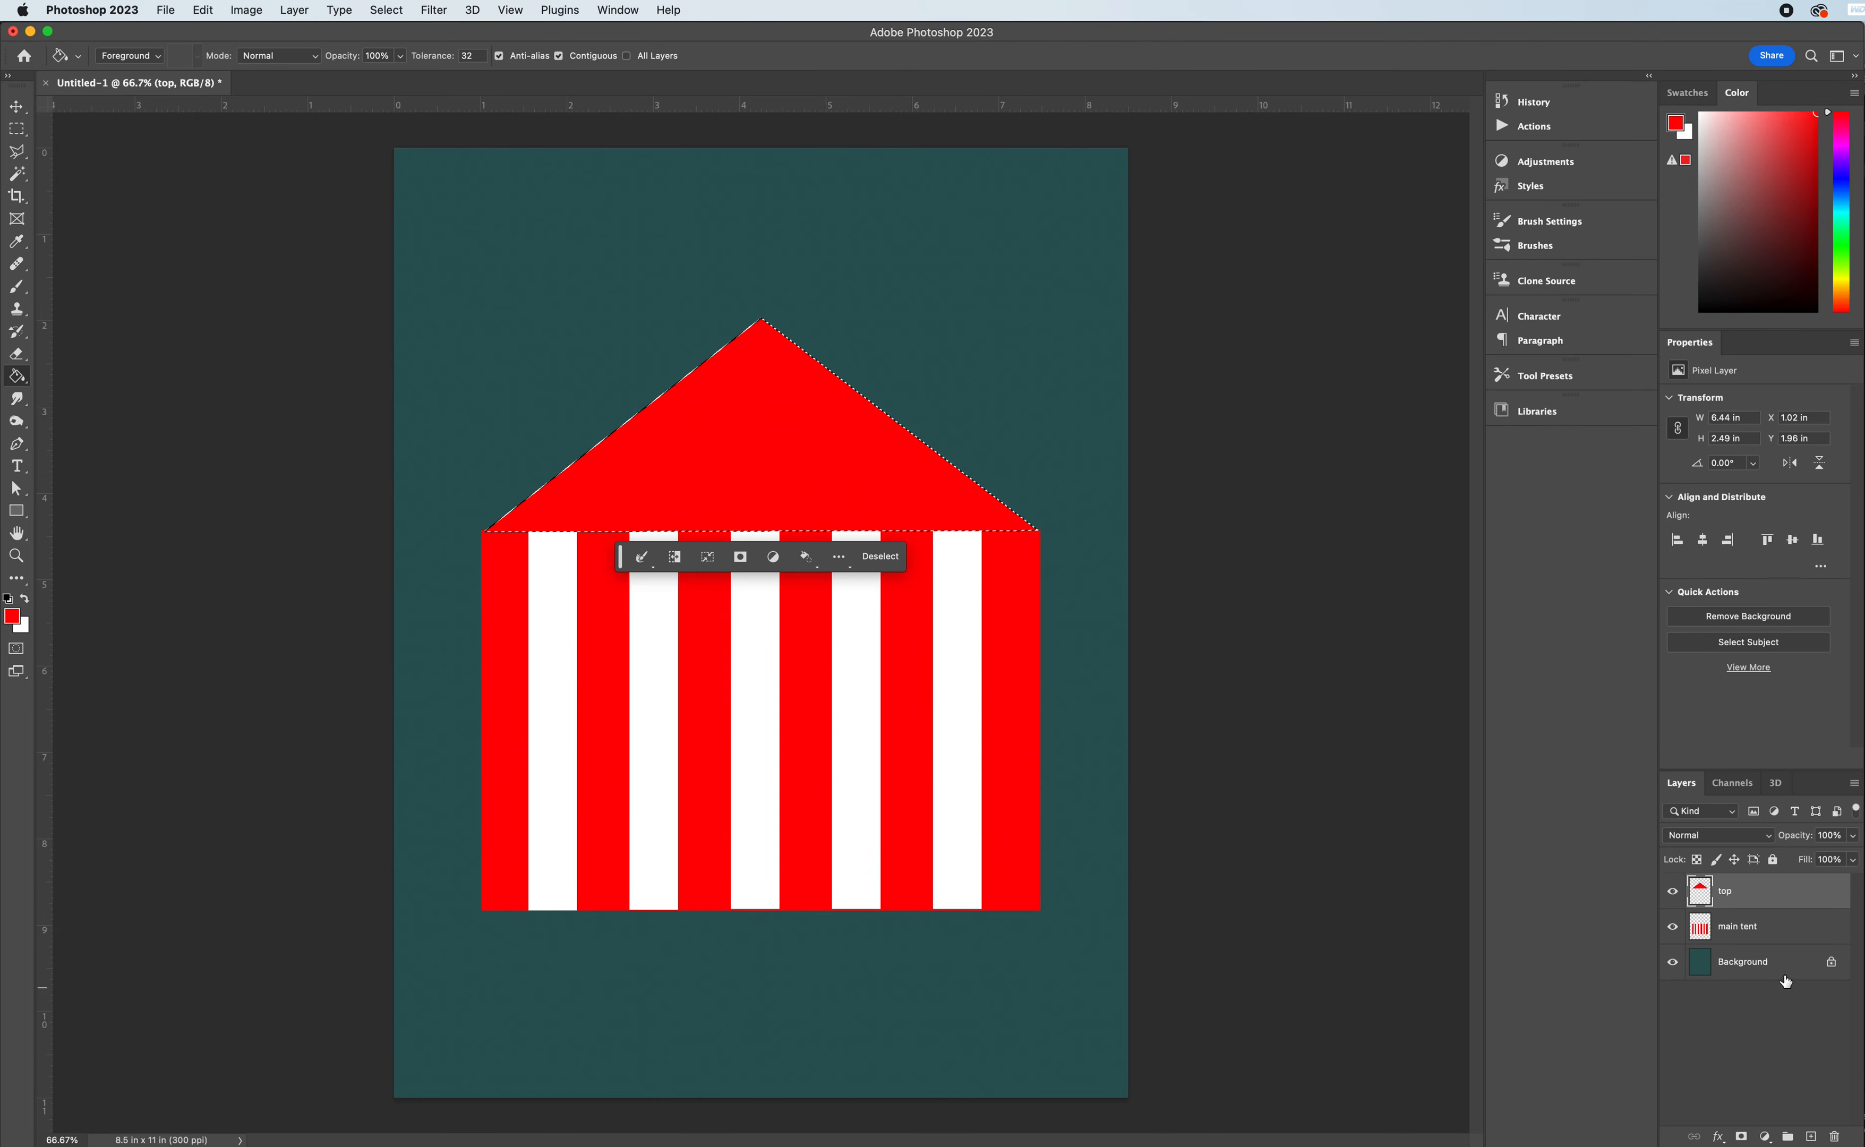
click(15, 150)
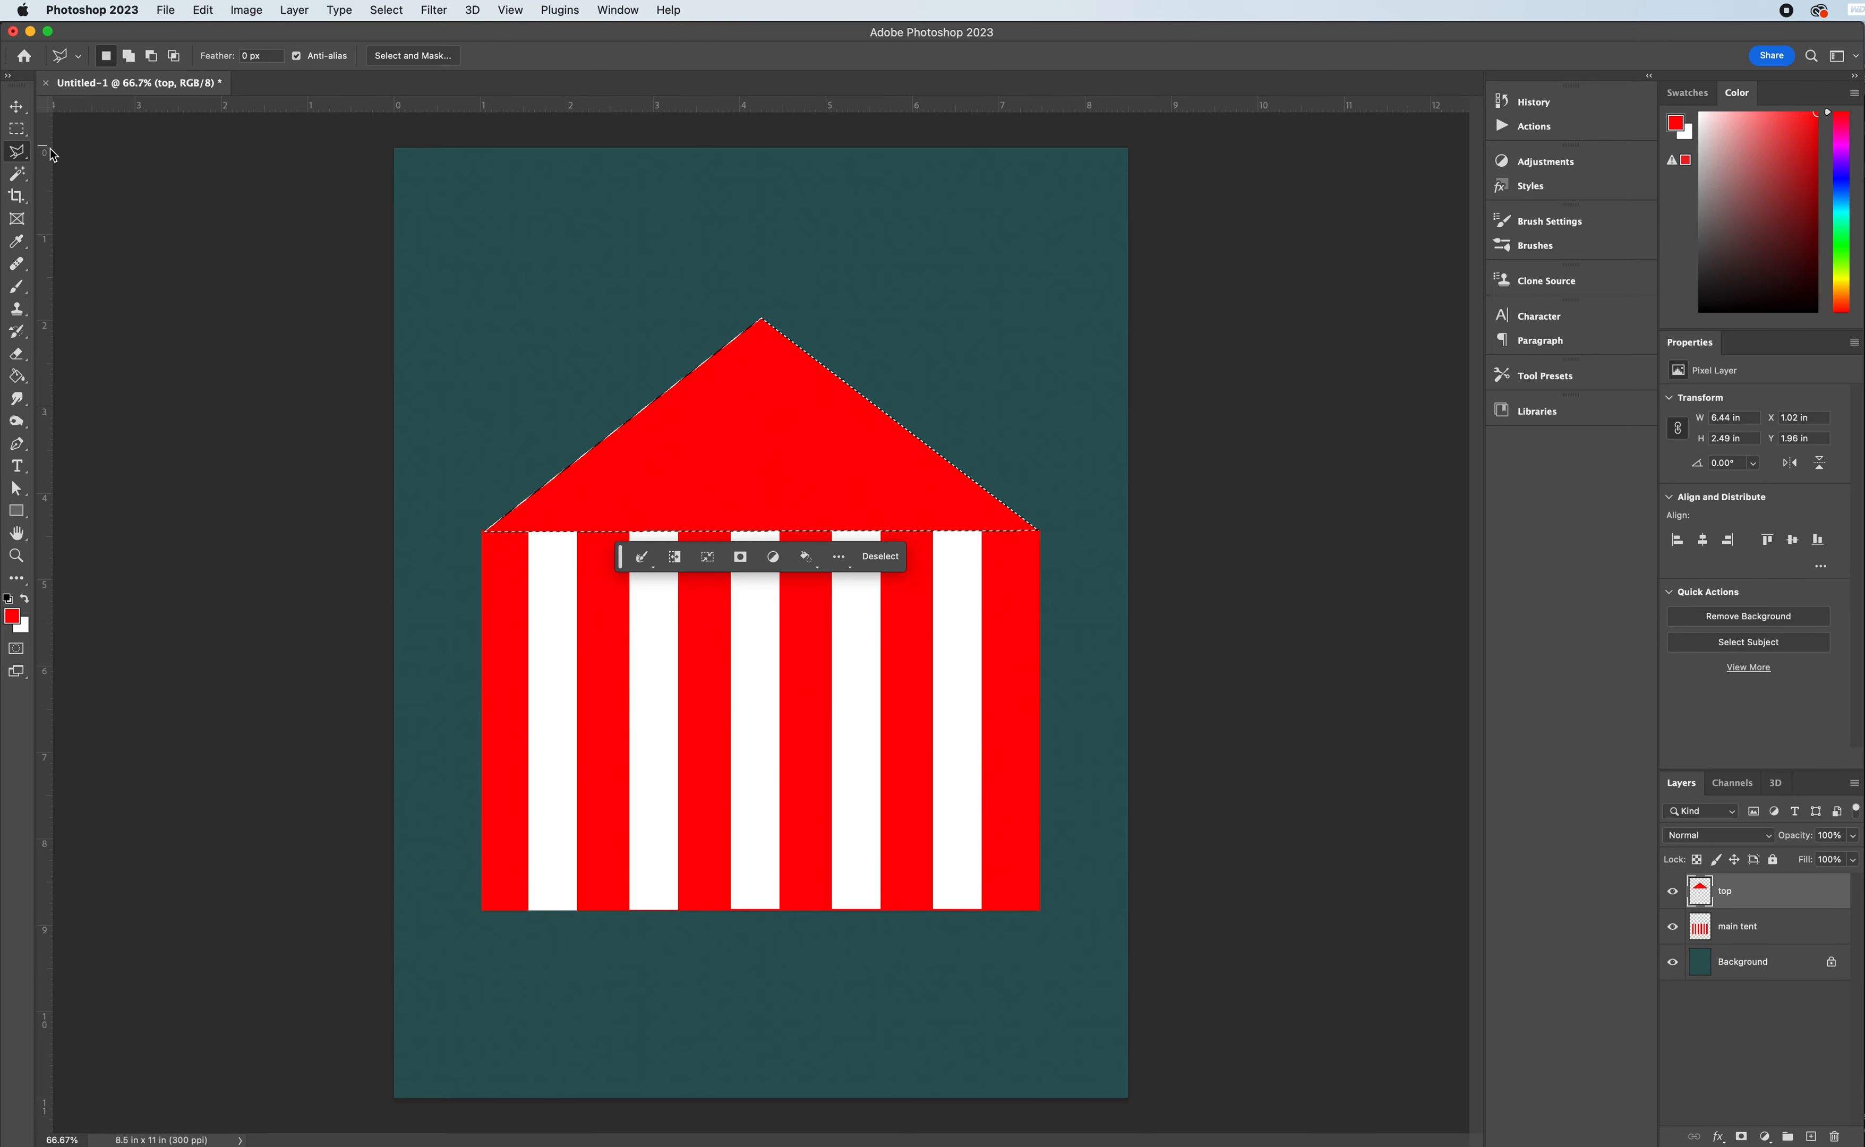
click(881, 556)
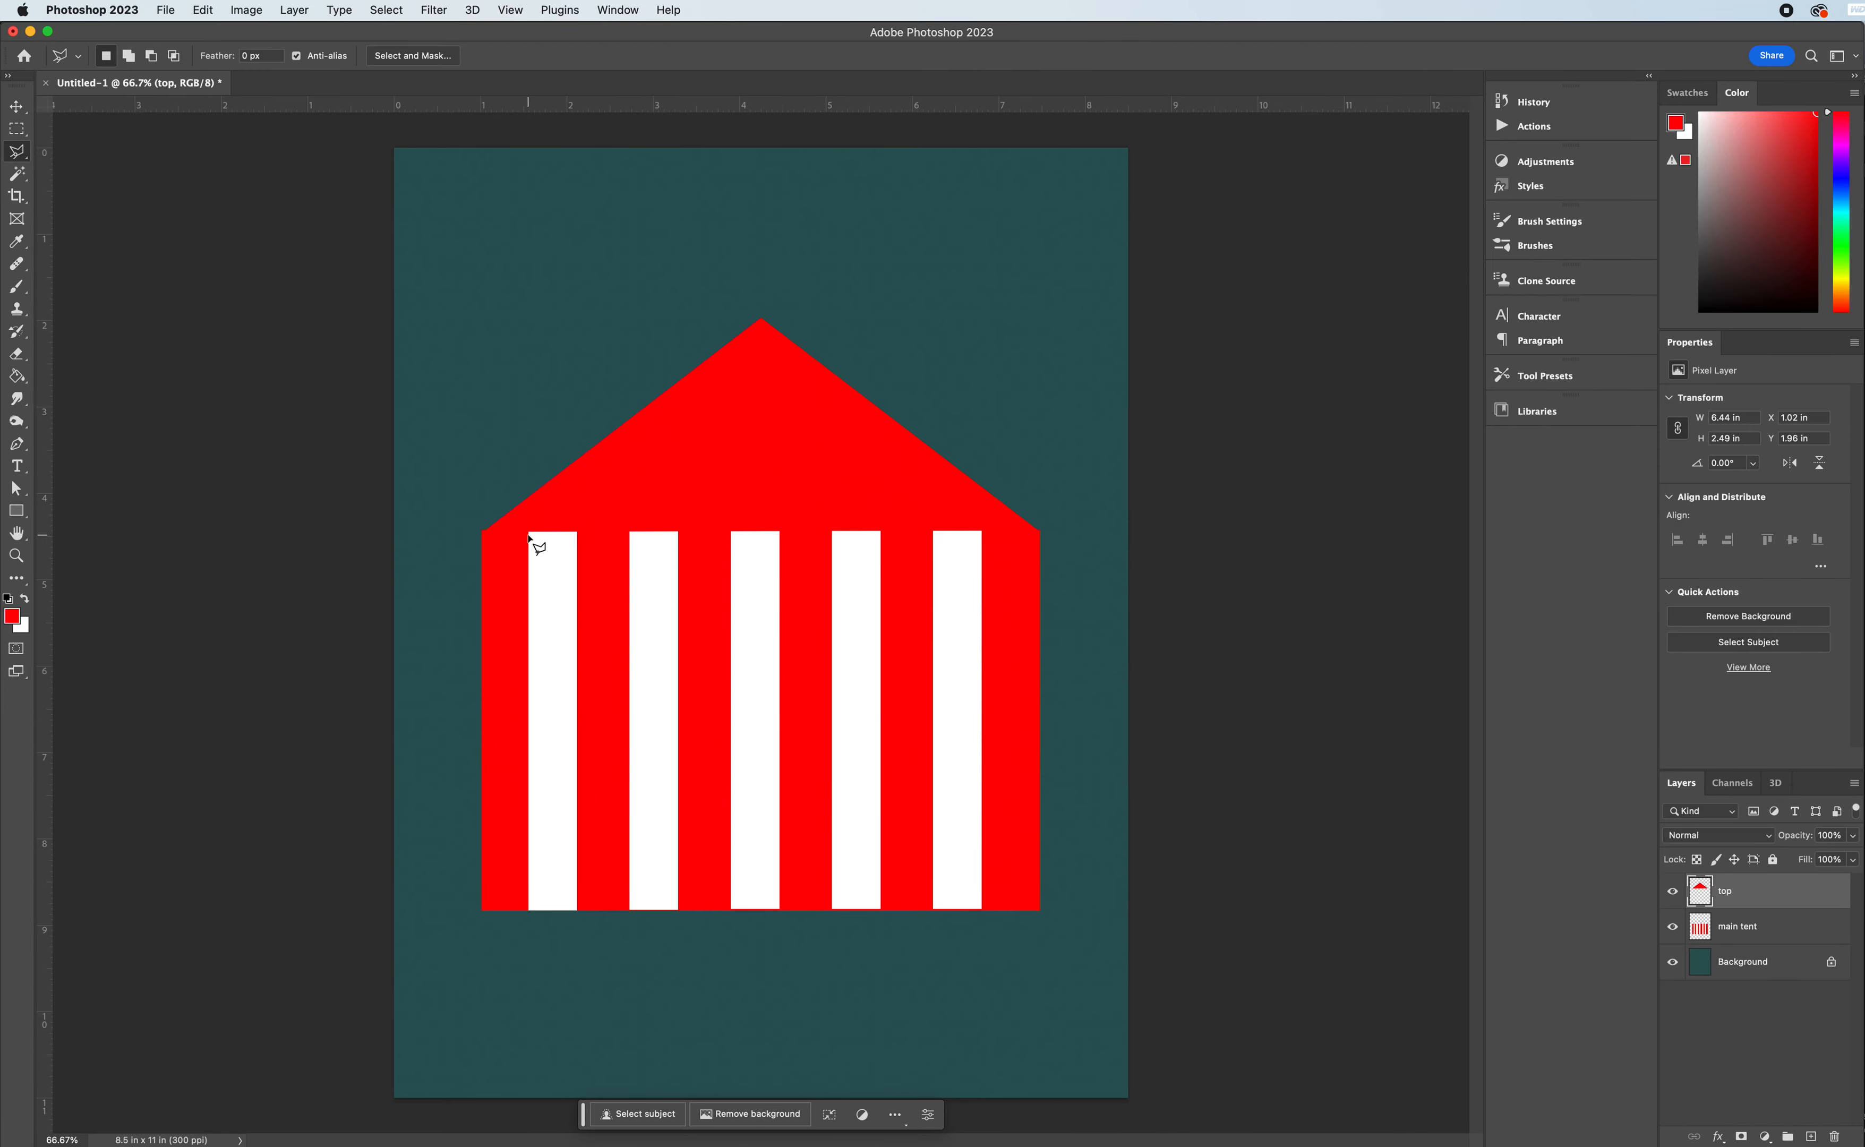
- Scale the red roof's height to 99.60% by raising its lower edge slightly with Free Transform
click(18, 109)
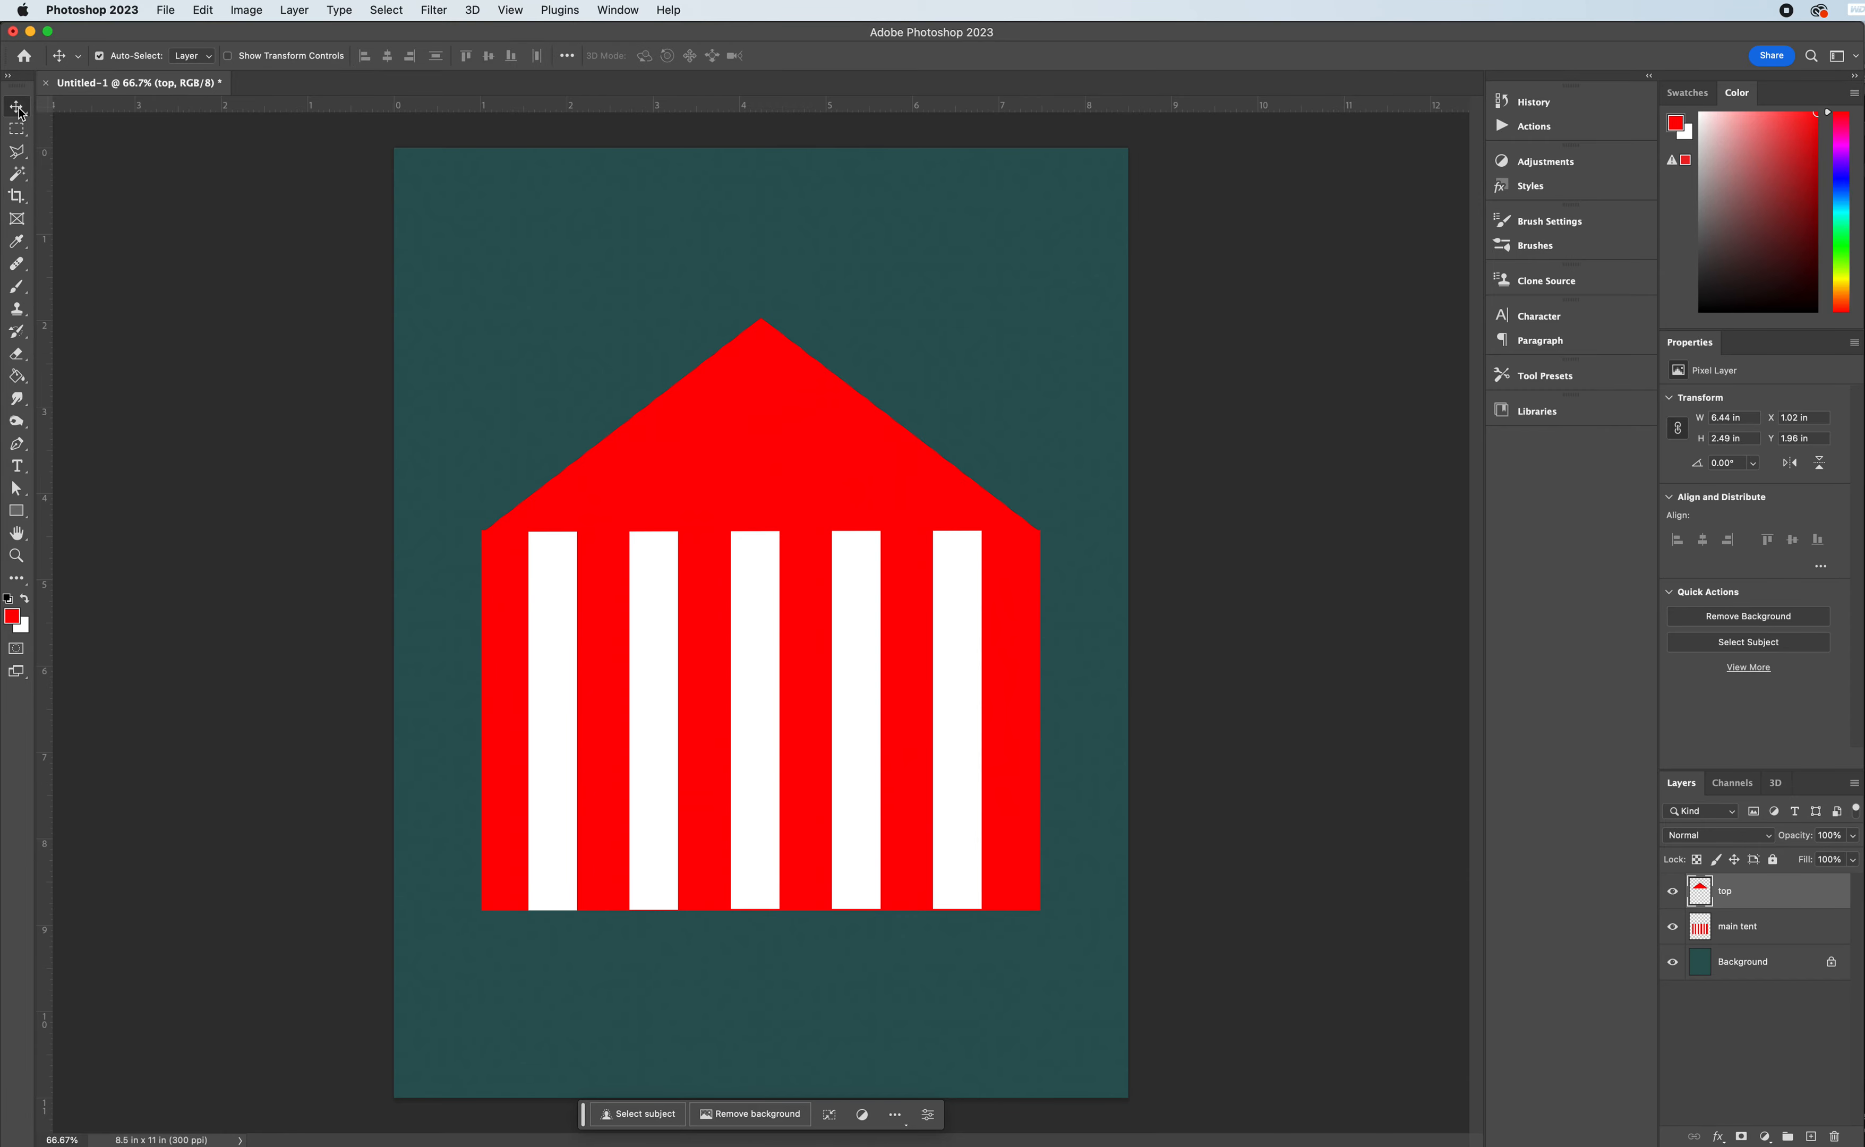
key(super+t)
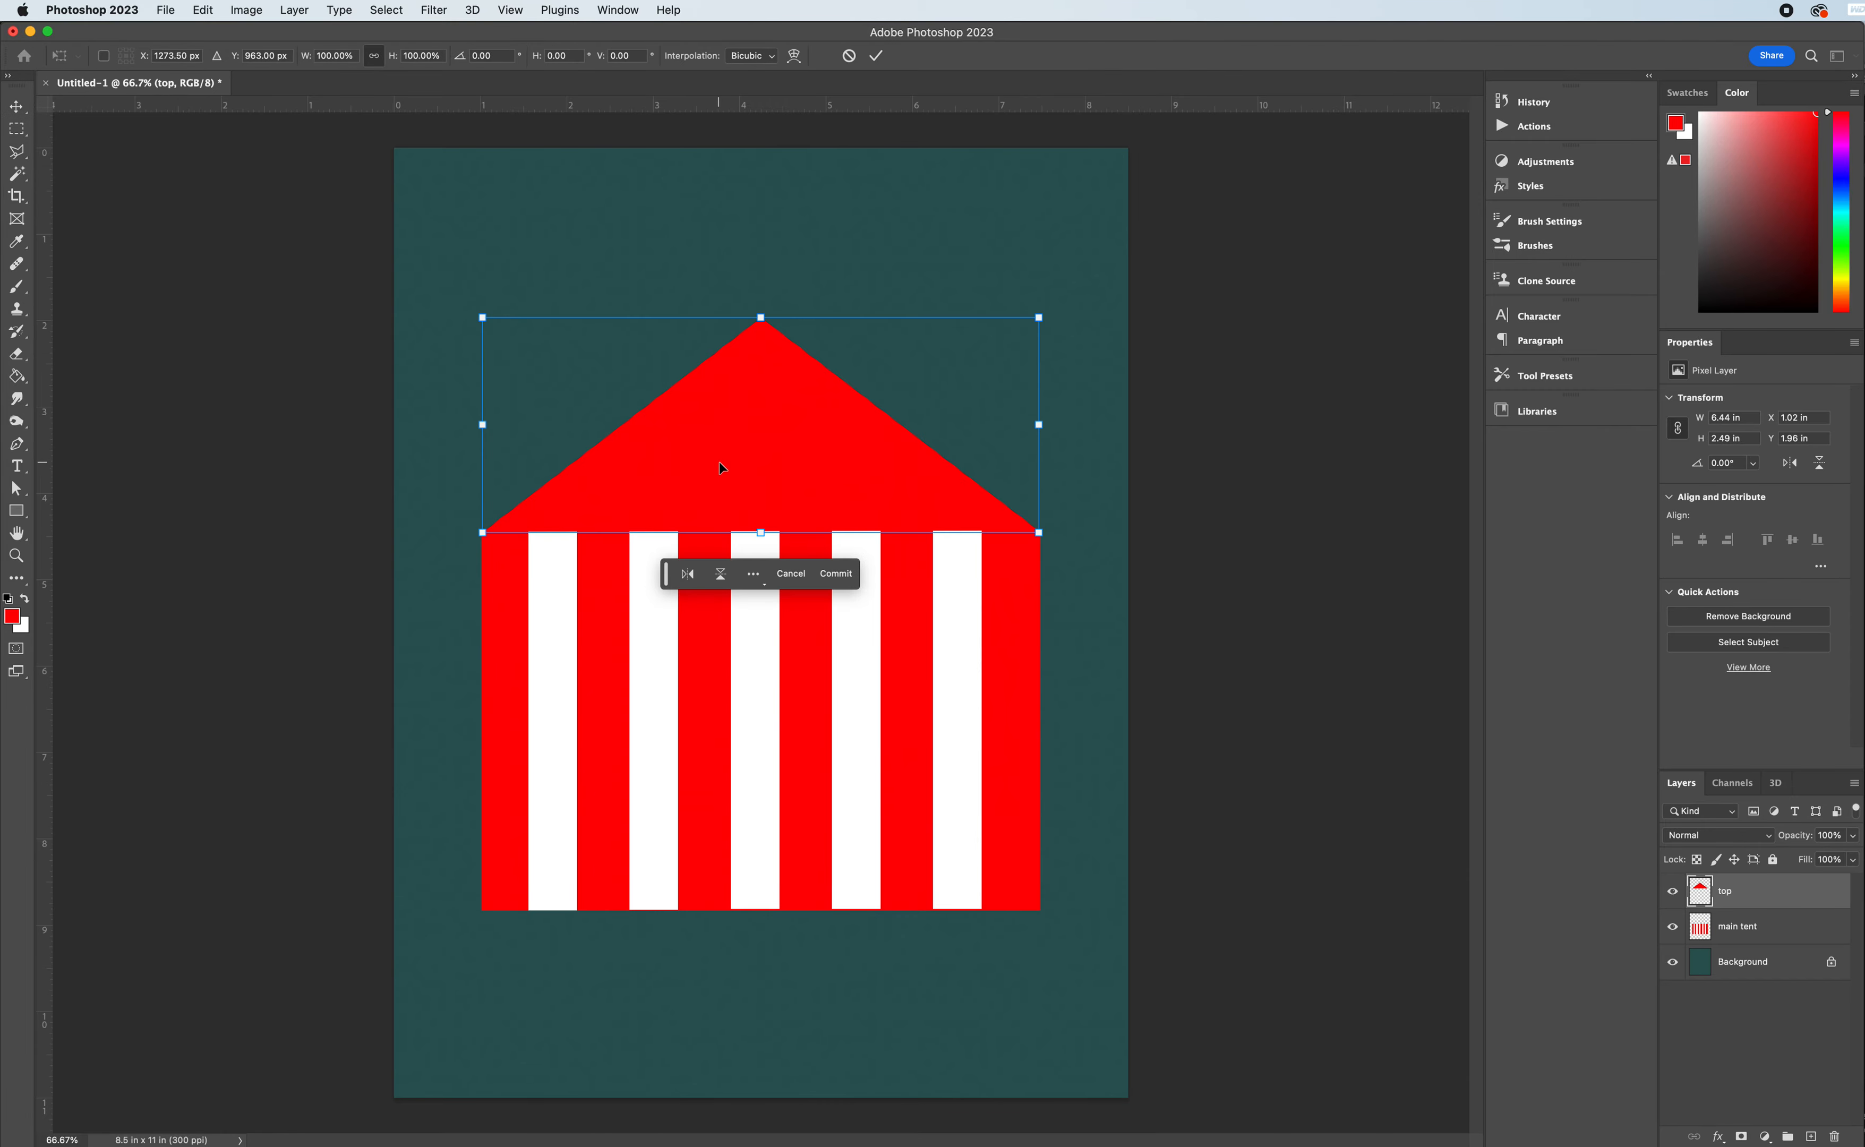
drag(766, 530, 760, 530)
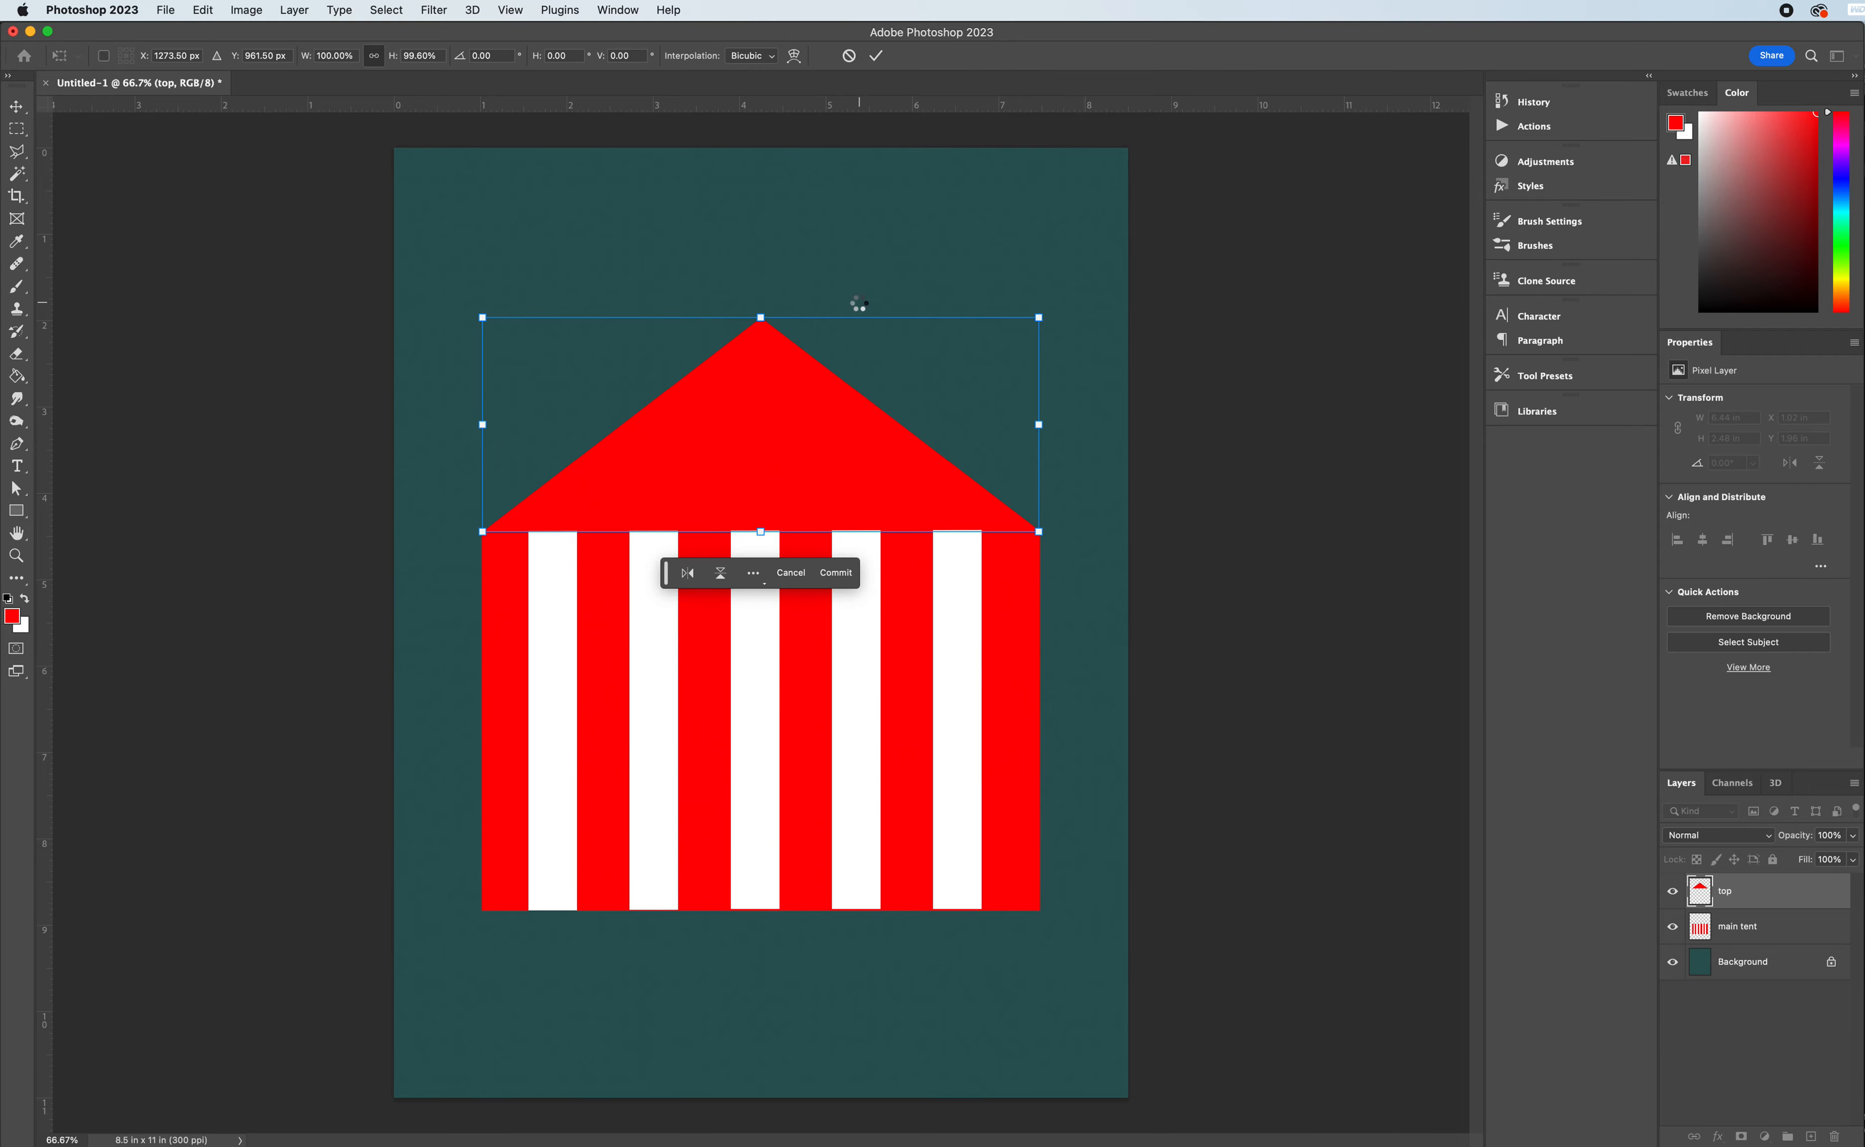
key(Return)
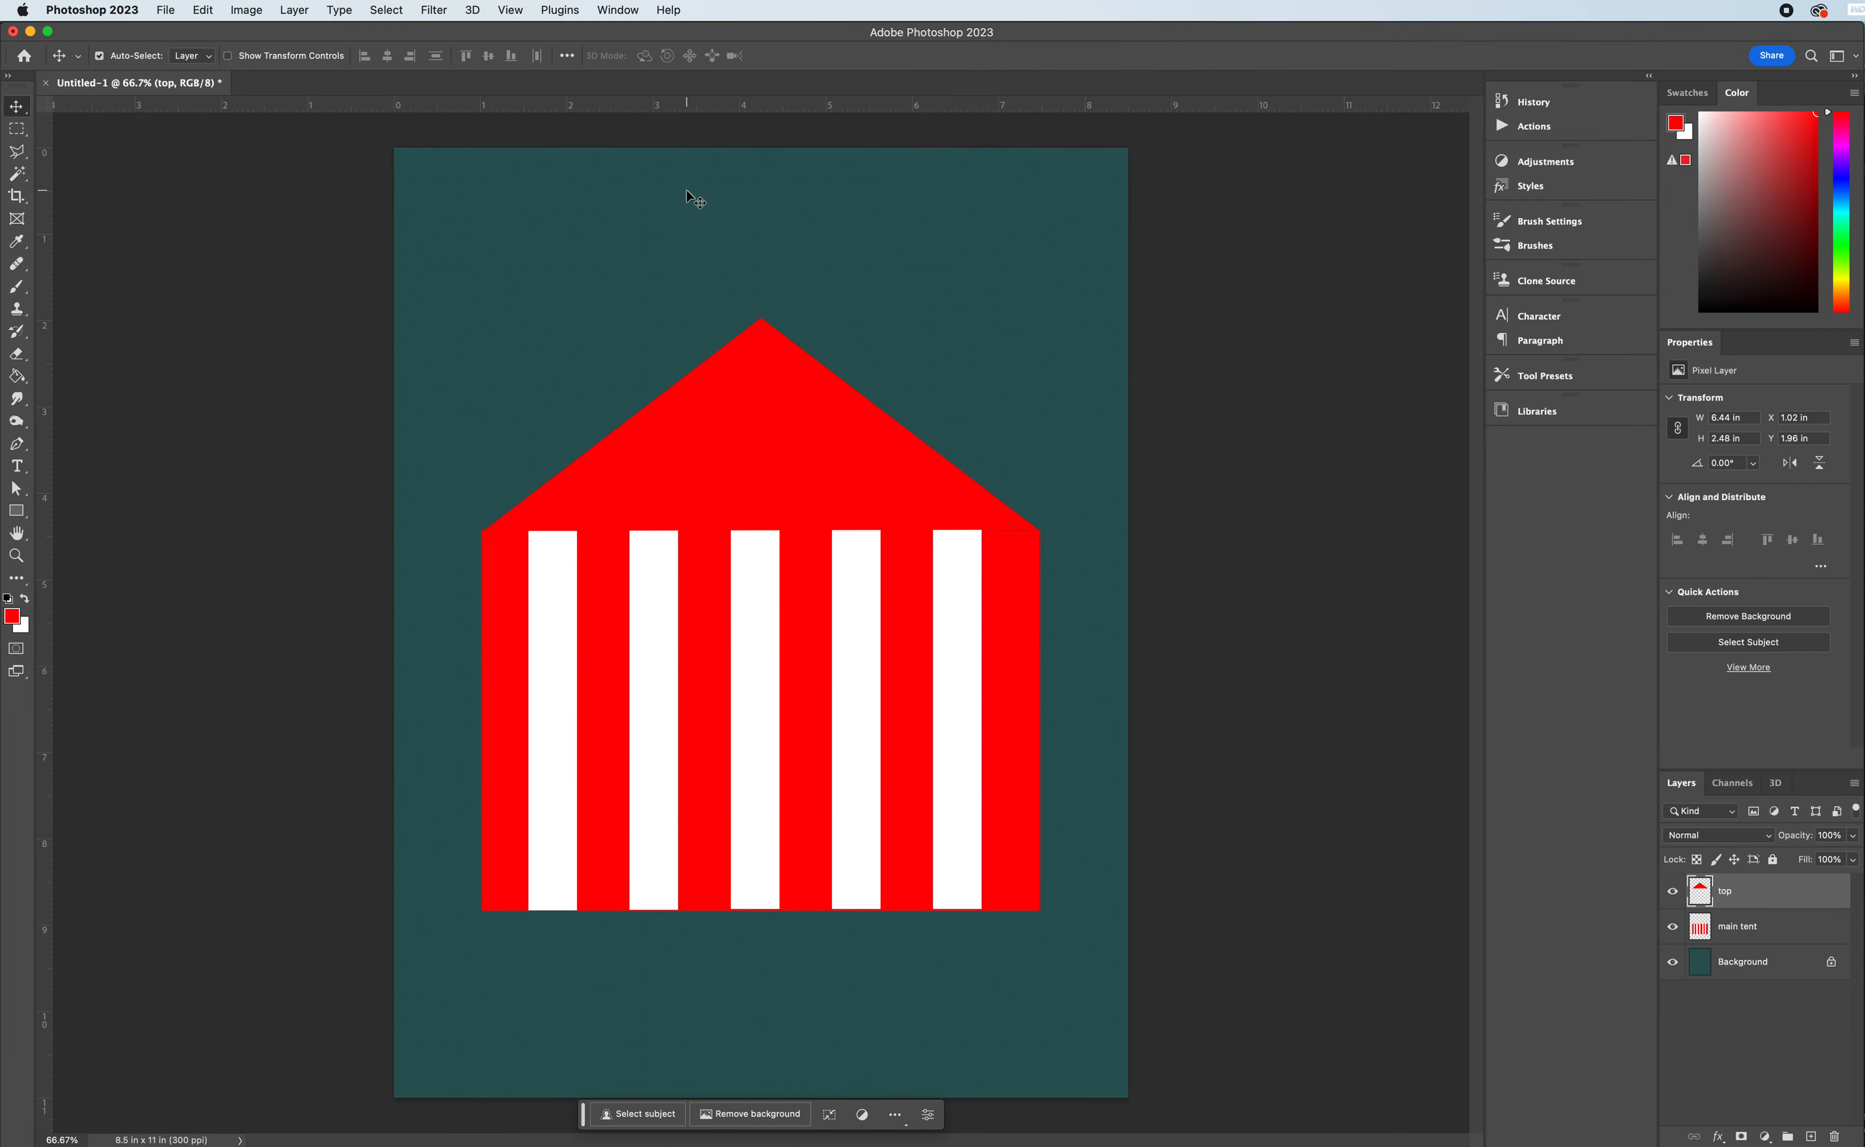
- Select a narrow triangle with the Polygonal Lasso from the top edge of the first white stripe to the roof's apex
click(18, 153)
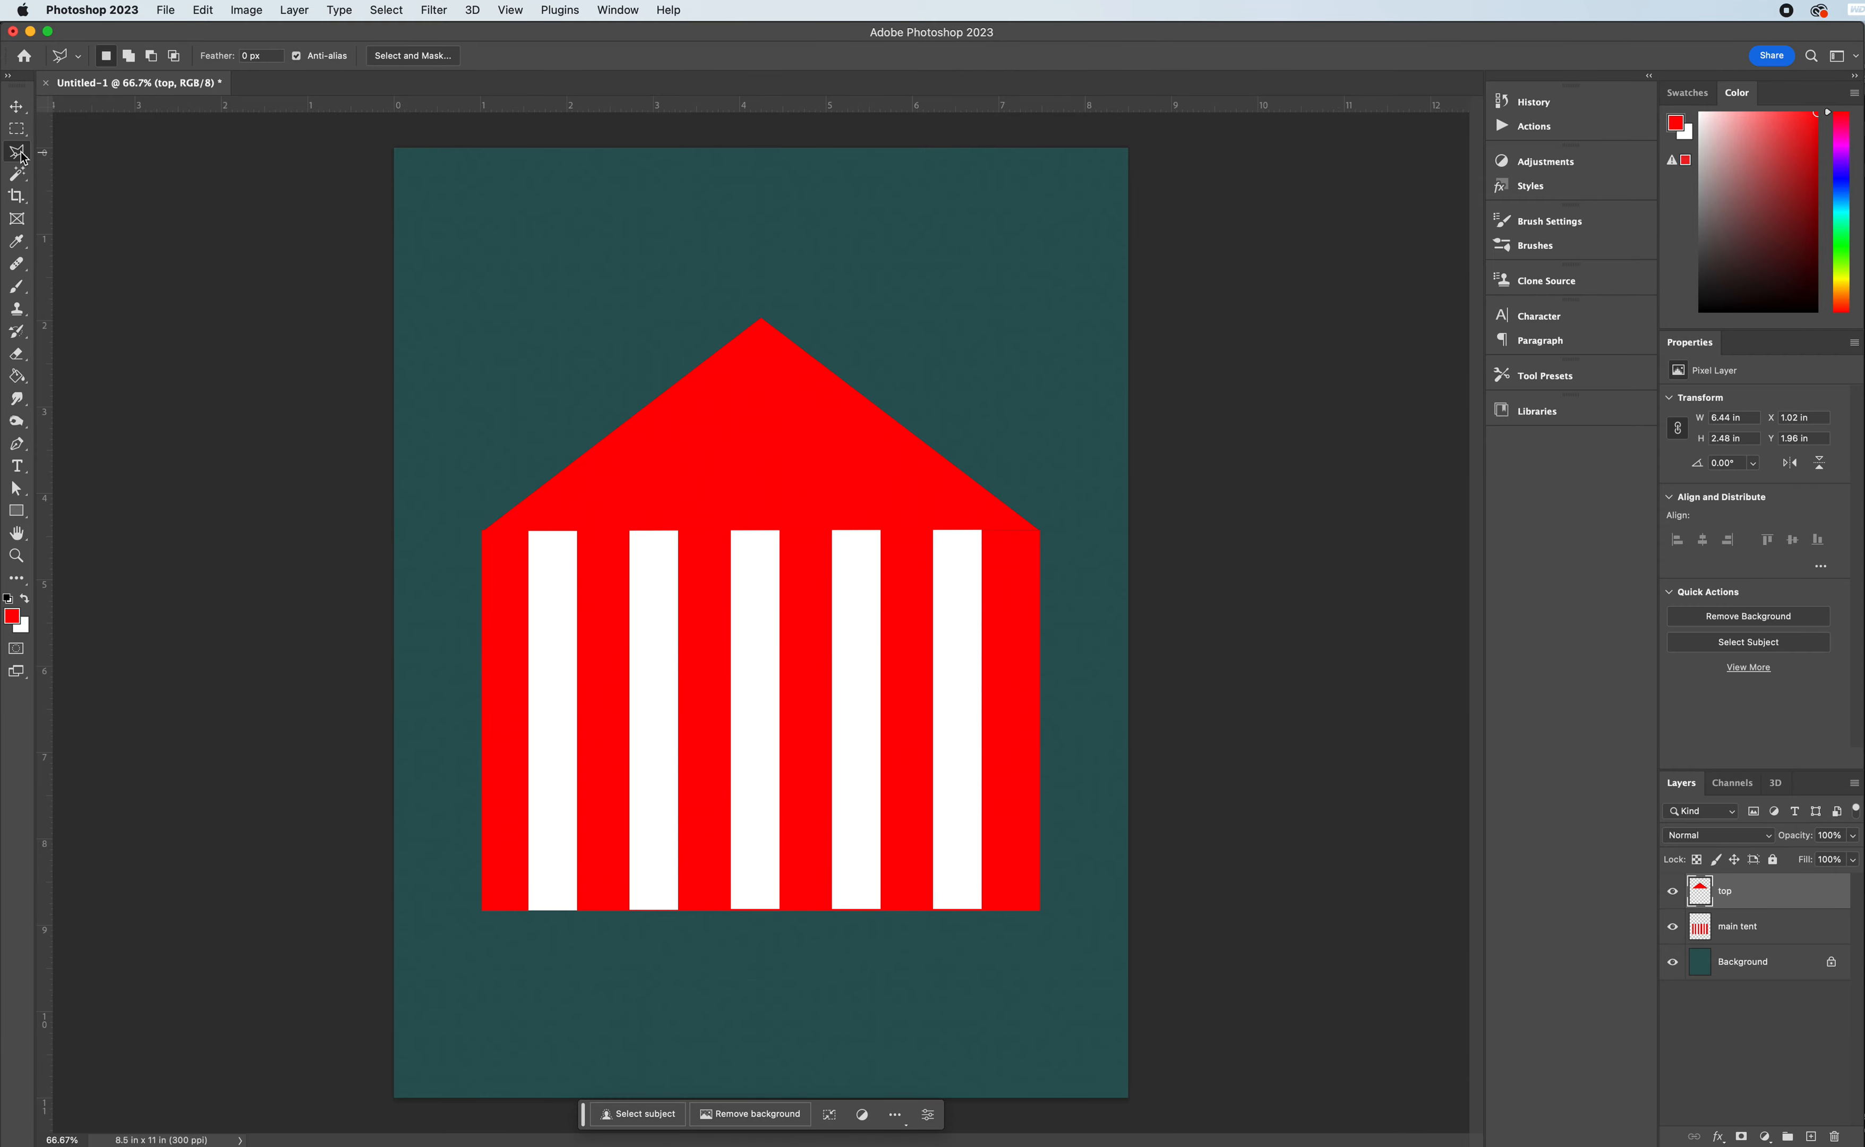
click(529, 532)
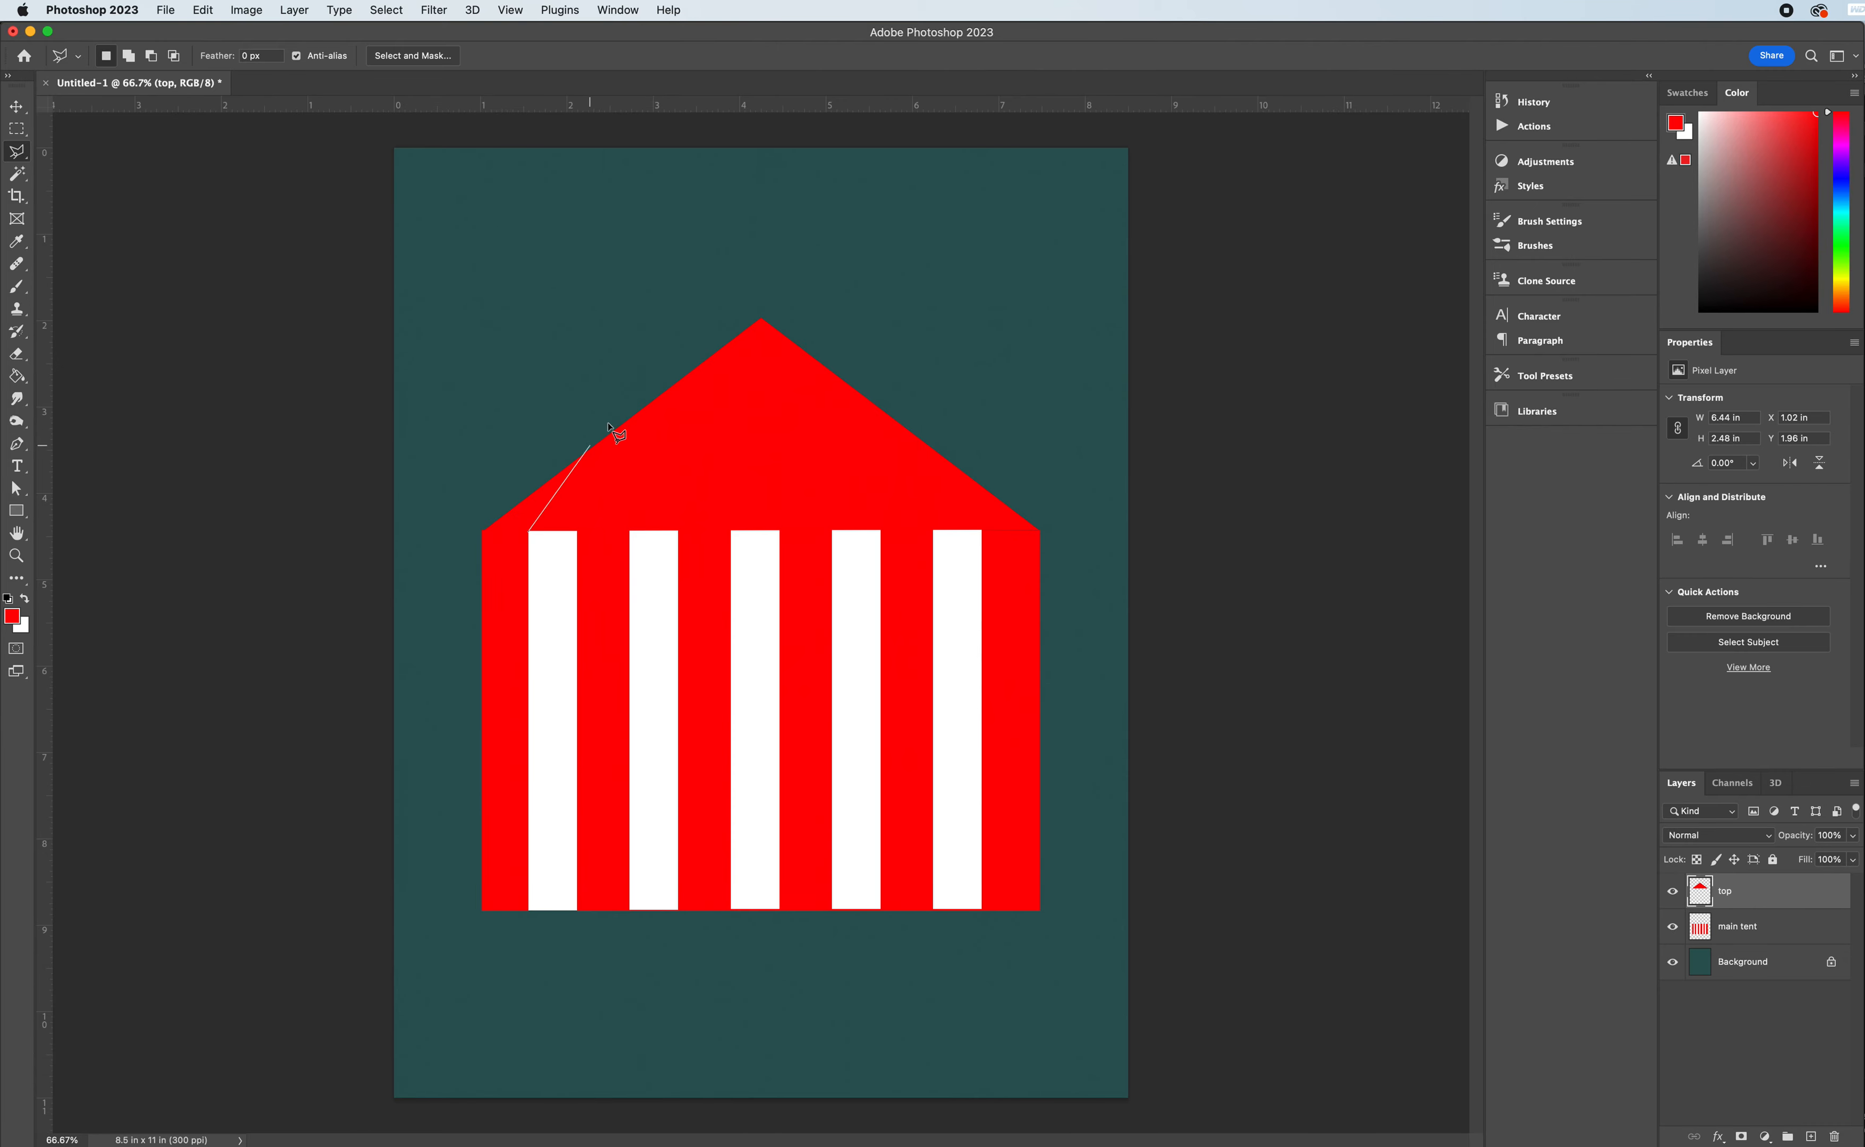
click(761, 321)
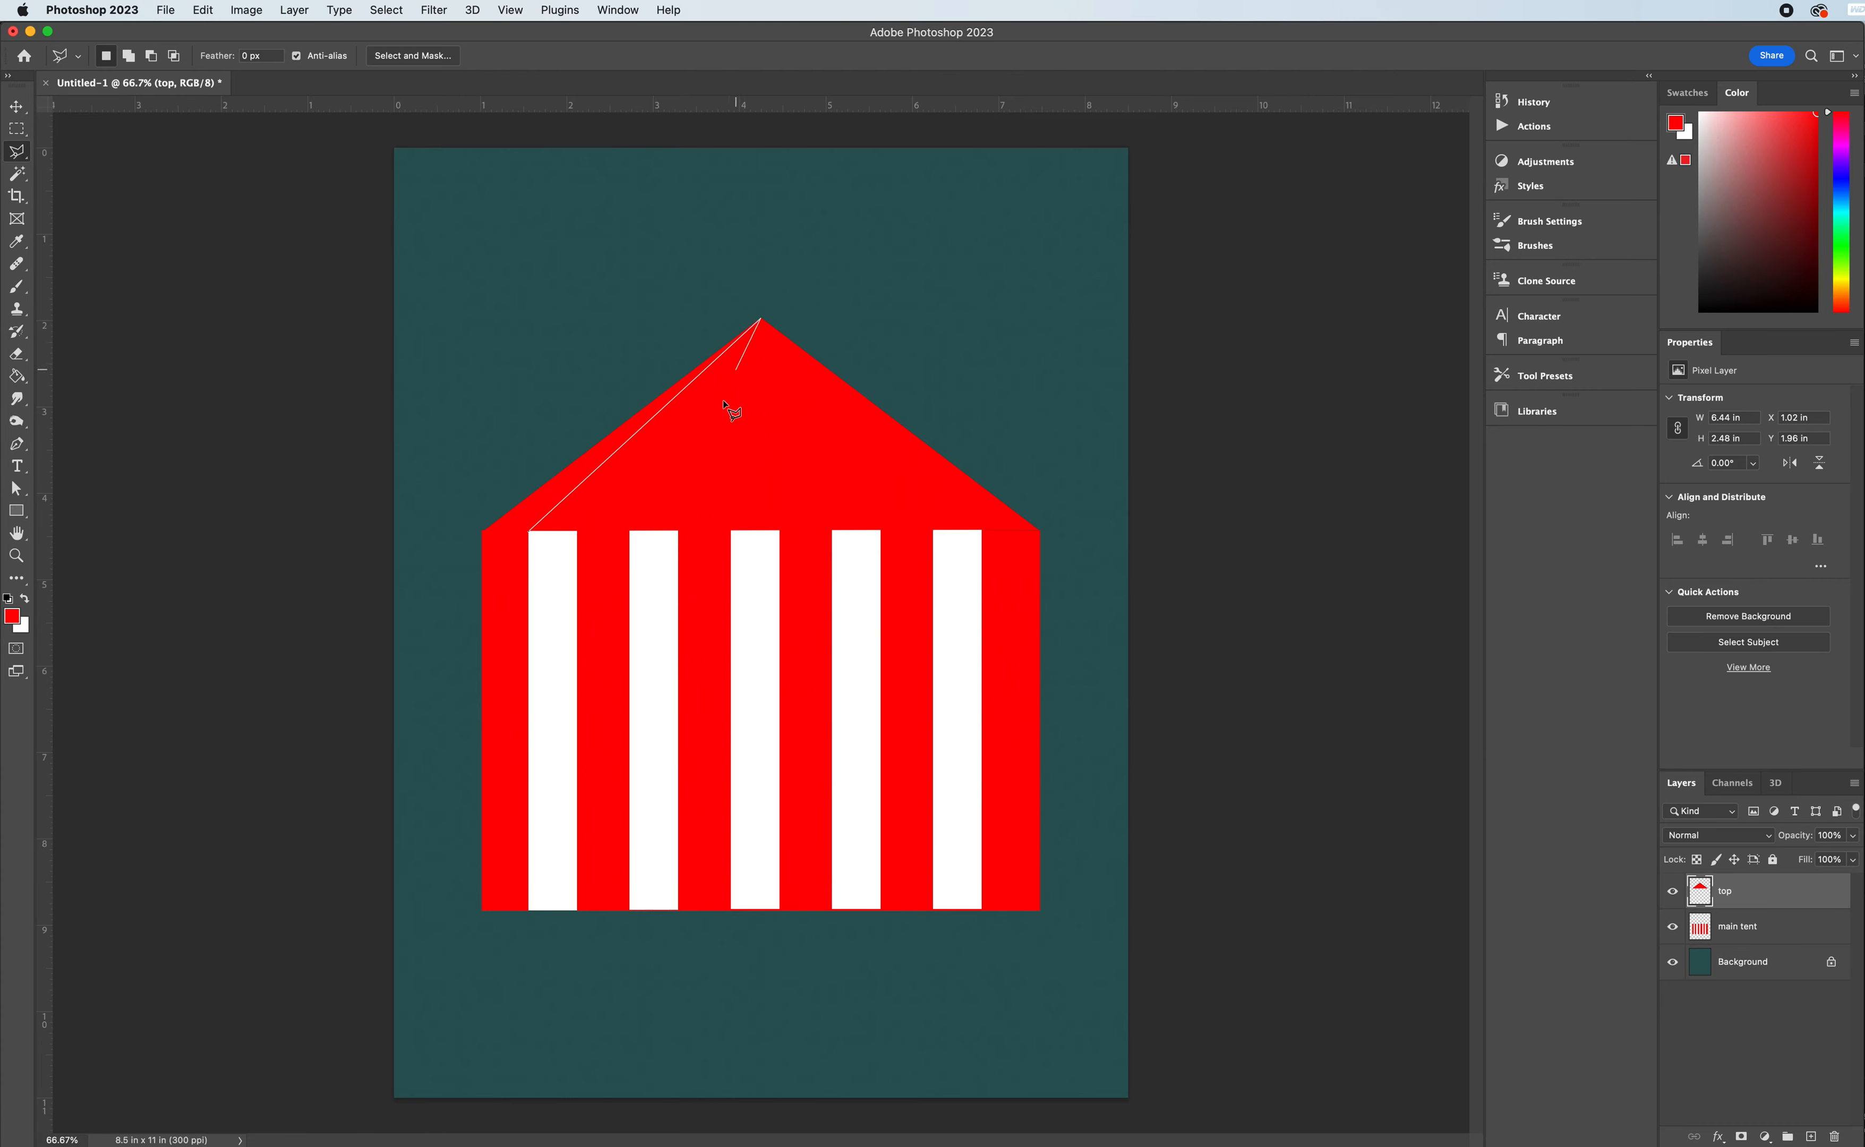
click(578, 532)
click(527, 532)
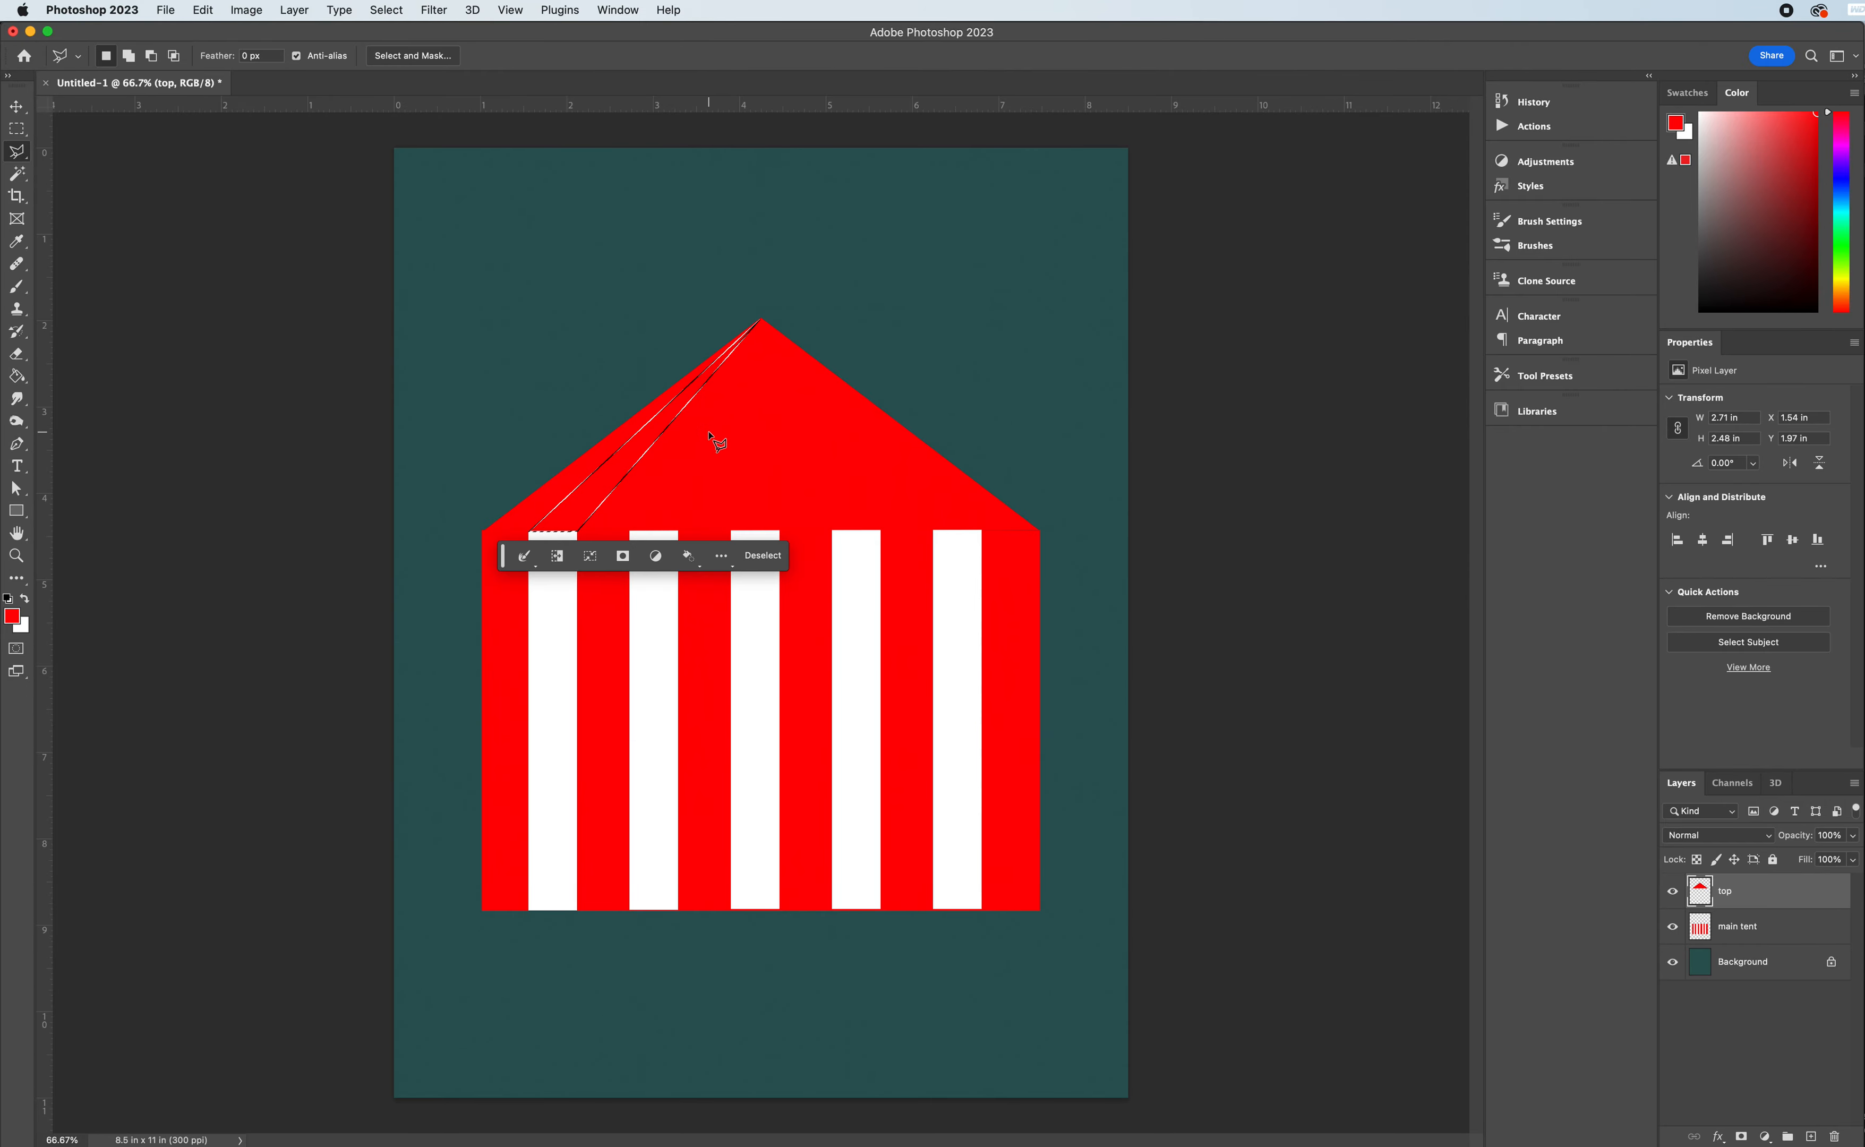
- Add narrow triangles running from the tops of the second and third white stripes to the roof's apex to the selection
key(shift)
click(631, 532)
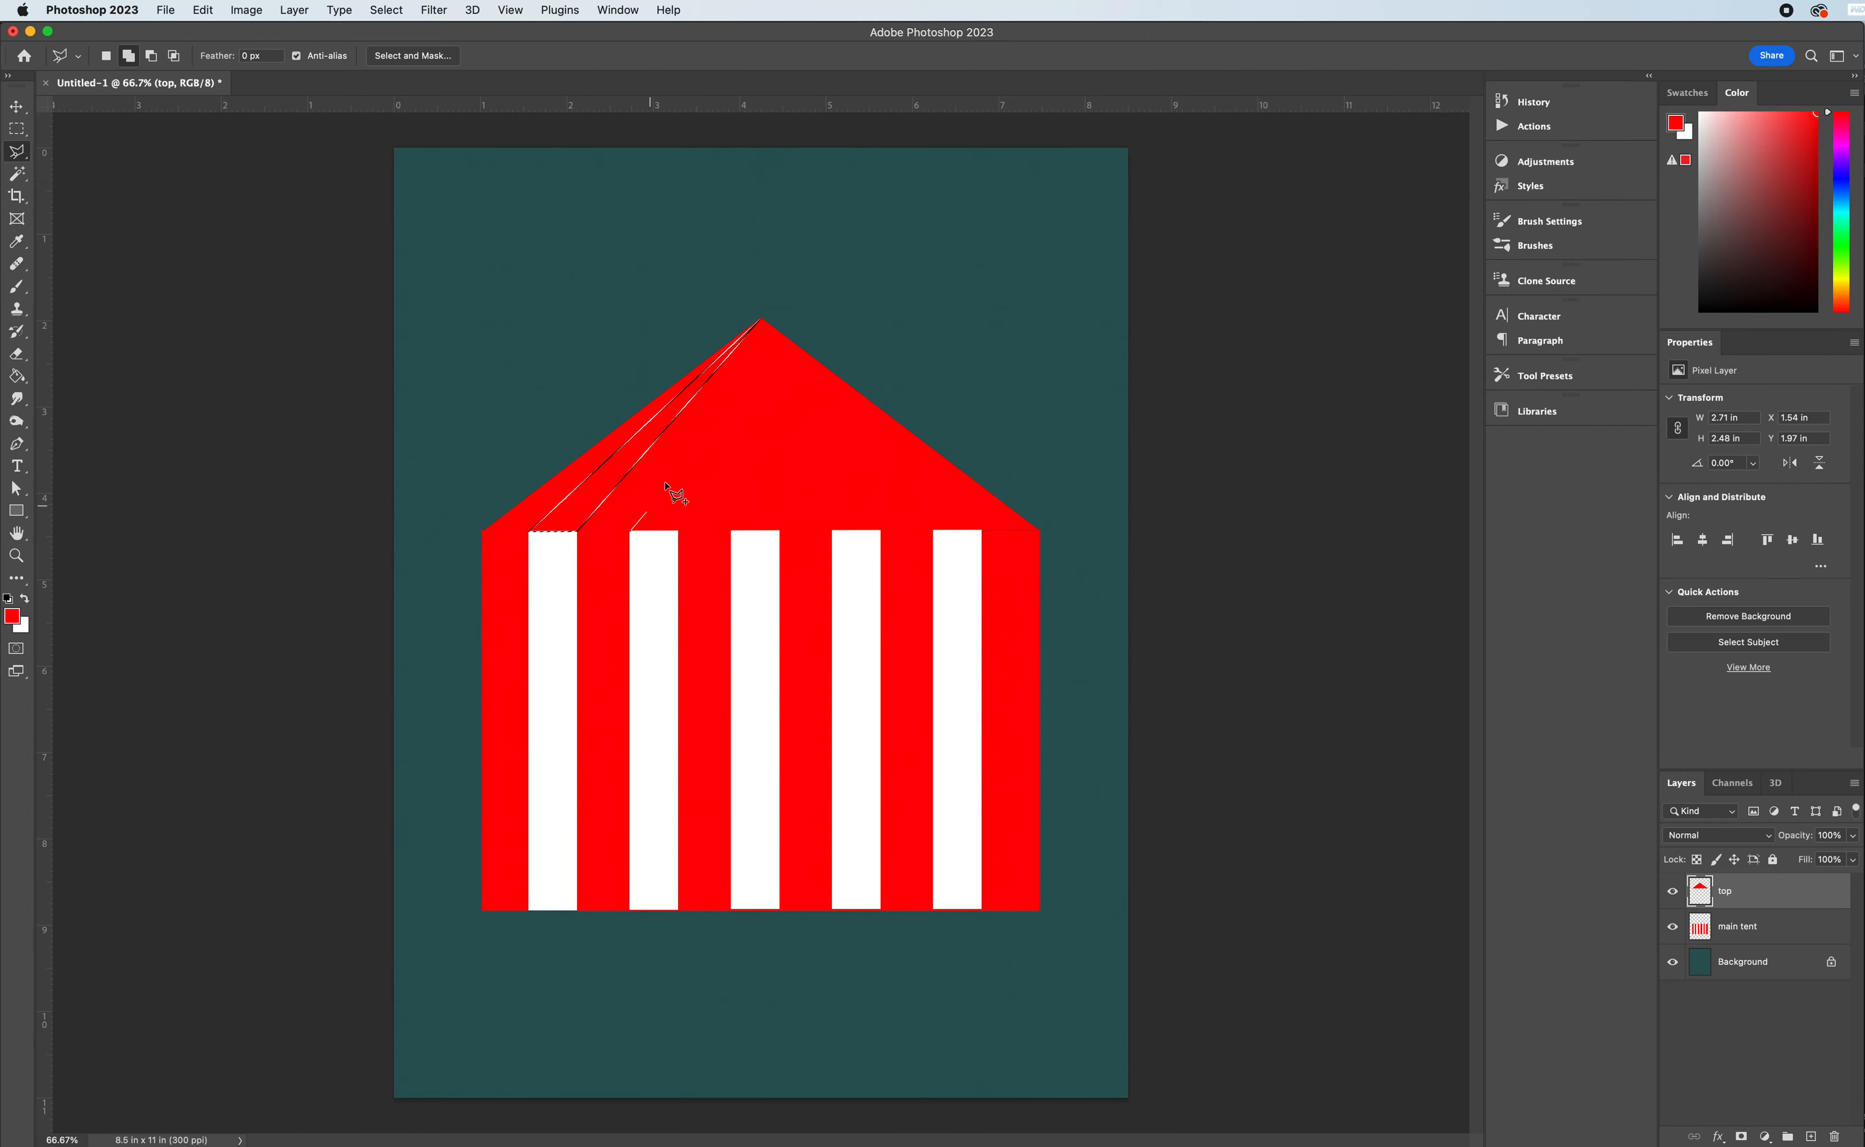
click(760, 320)
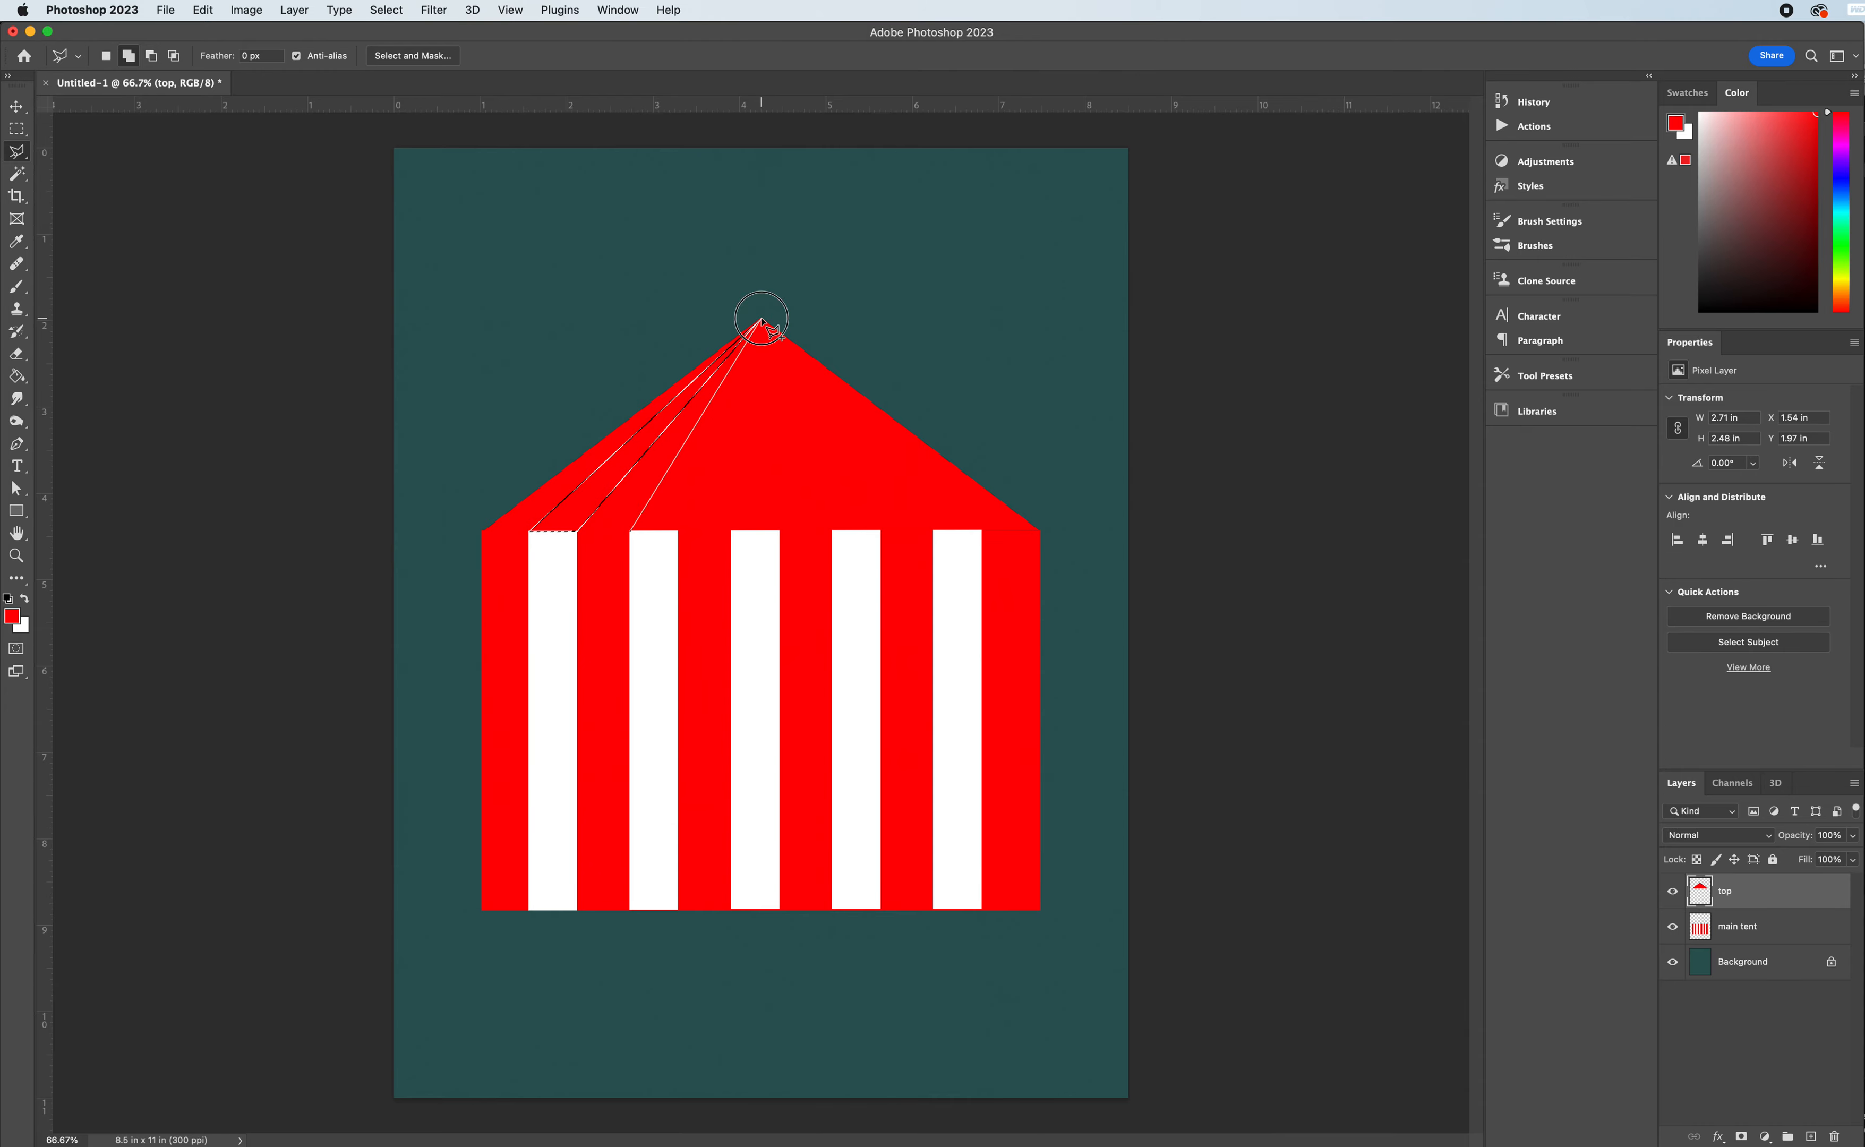
click(678, 532)
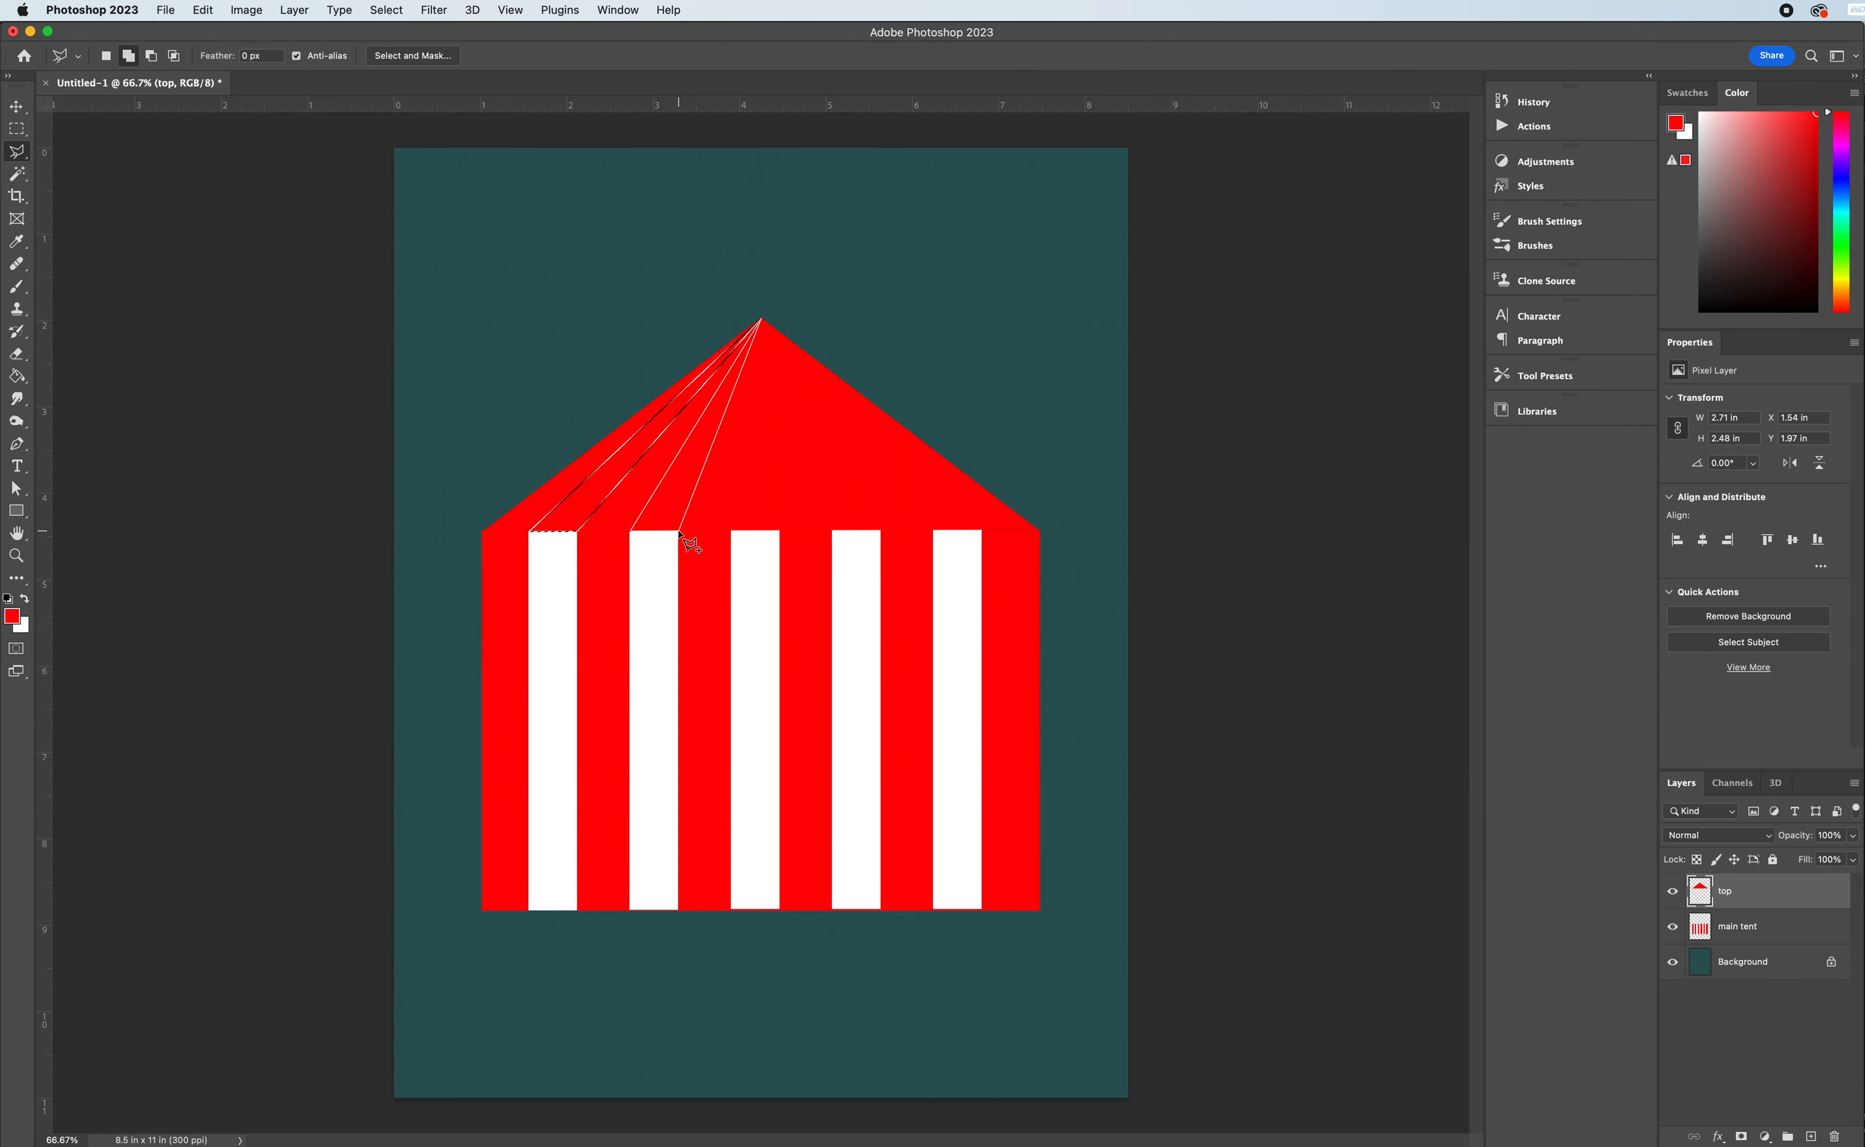
click(631, 532)
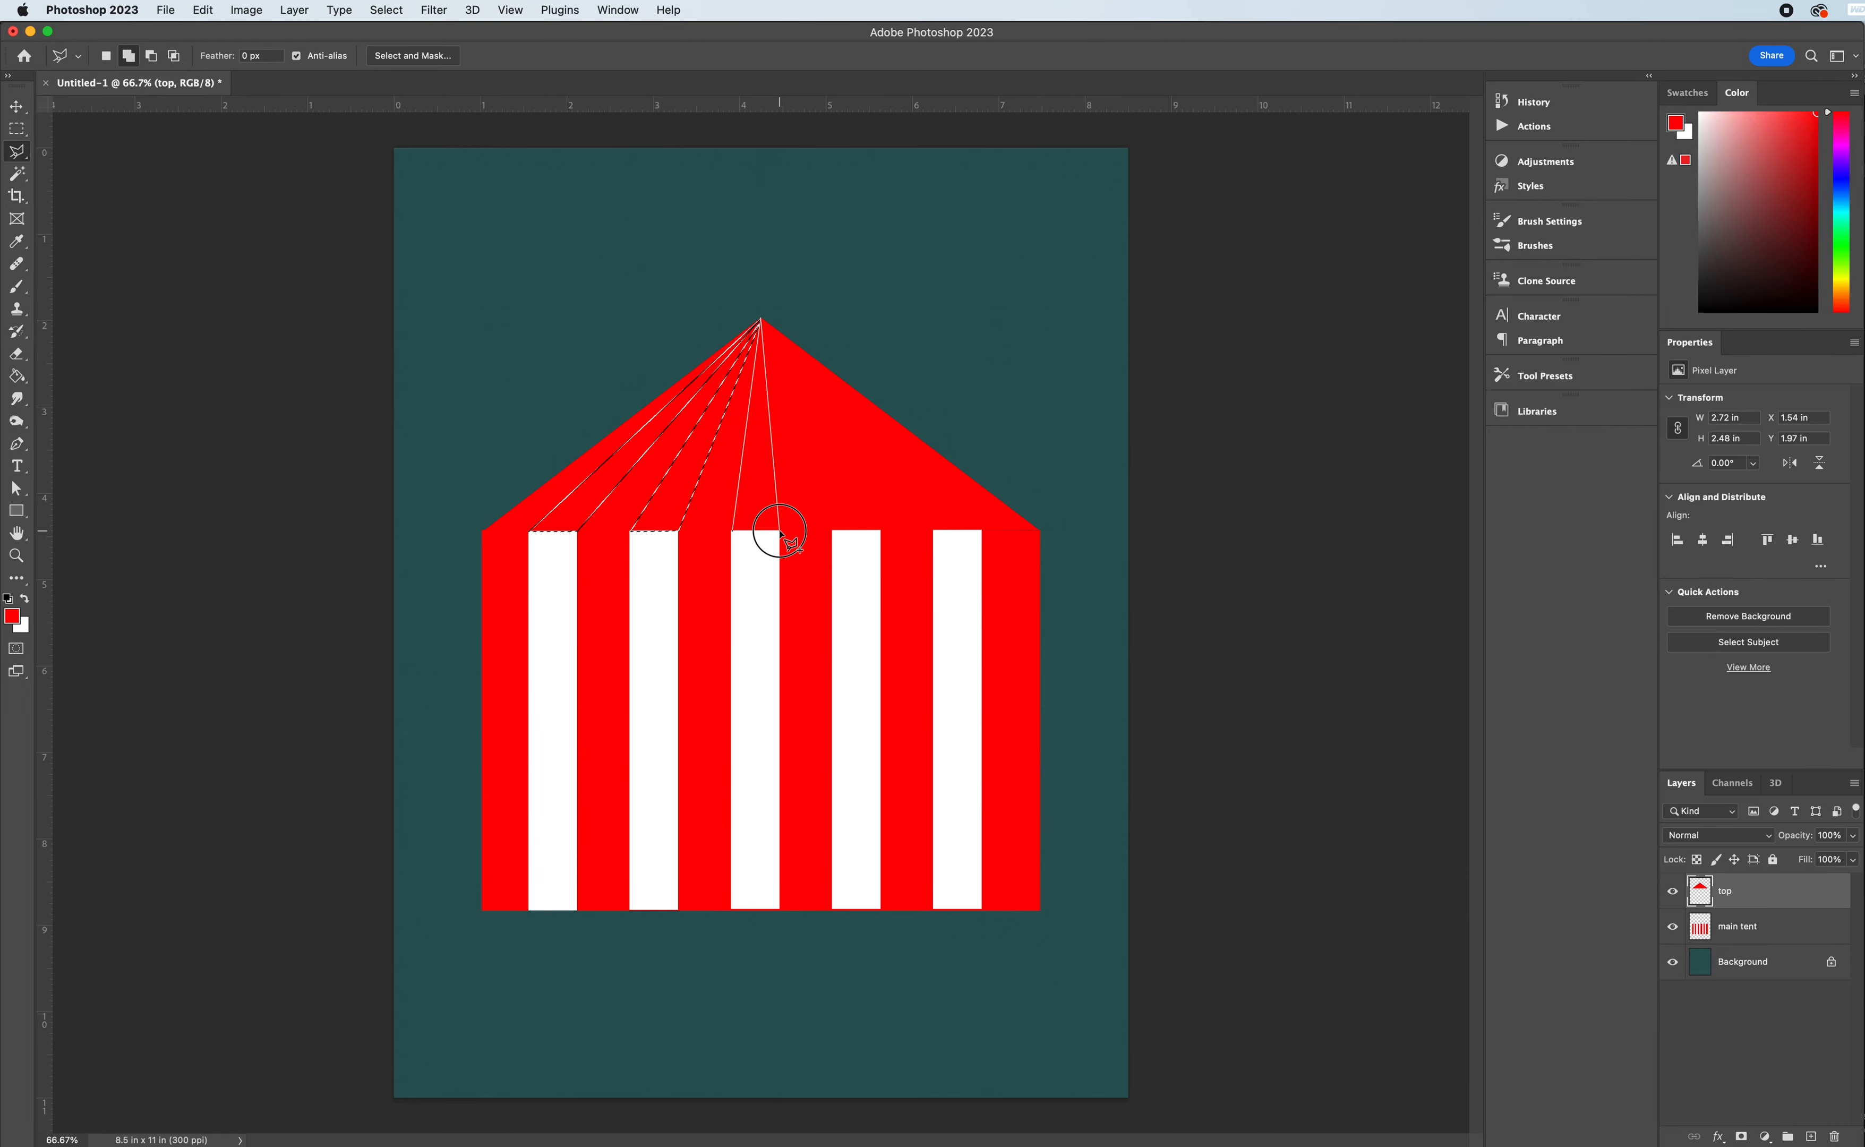
- Extend the selection with a narrow triangle from the top of the fourth white stripe to the roof's apex
shift+click(834, 534)
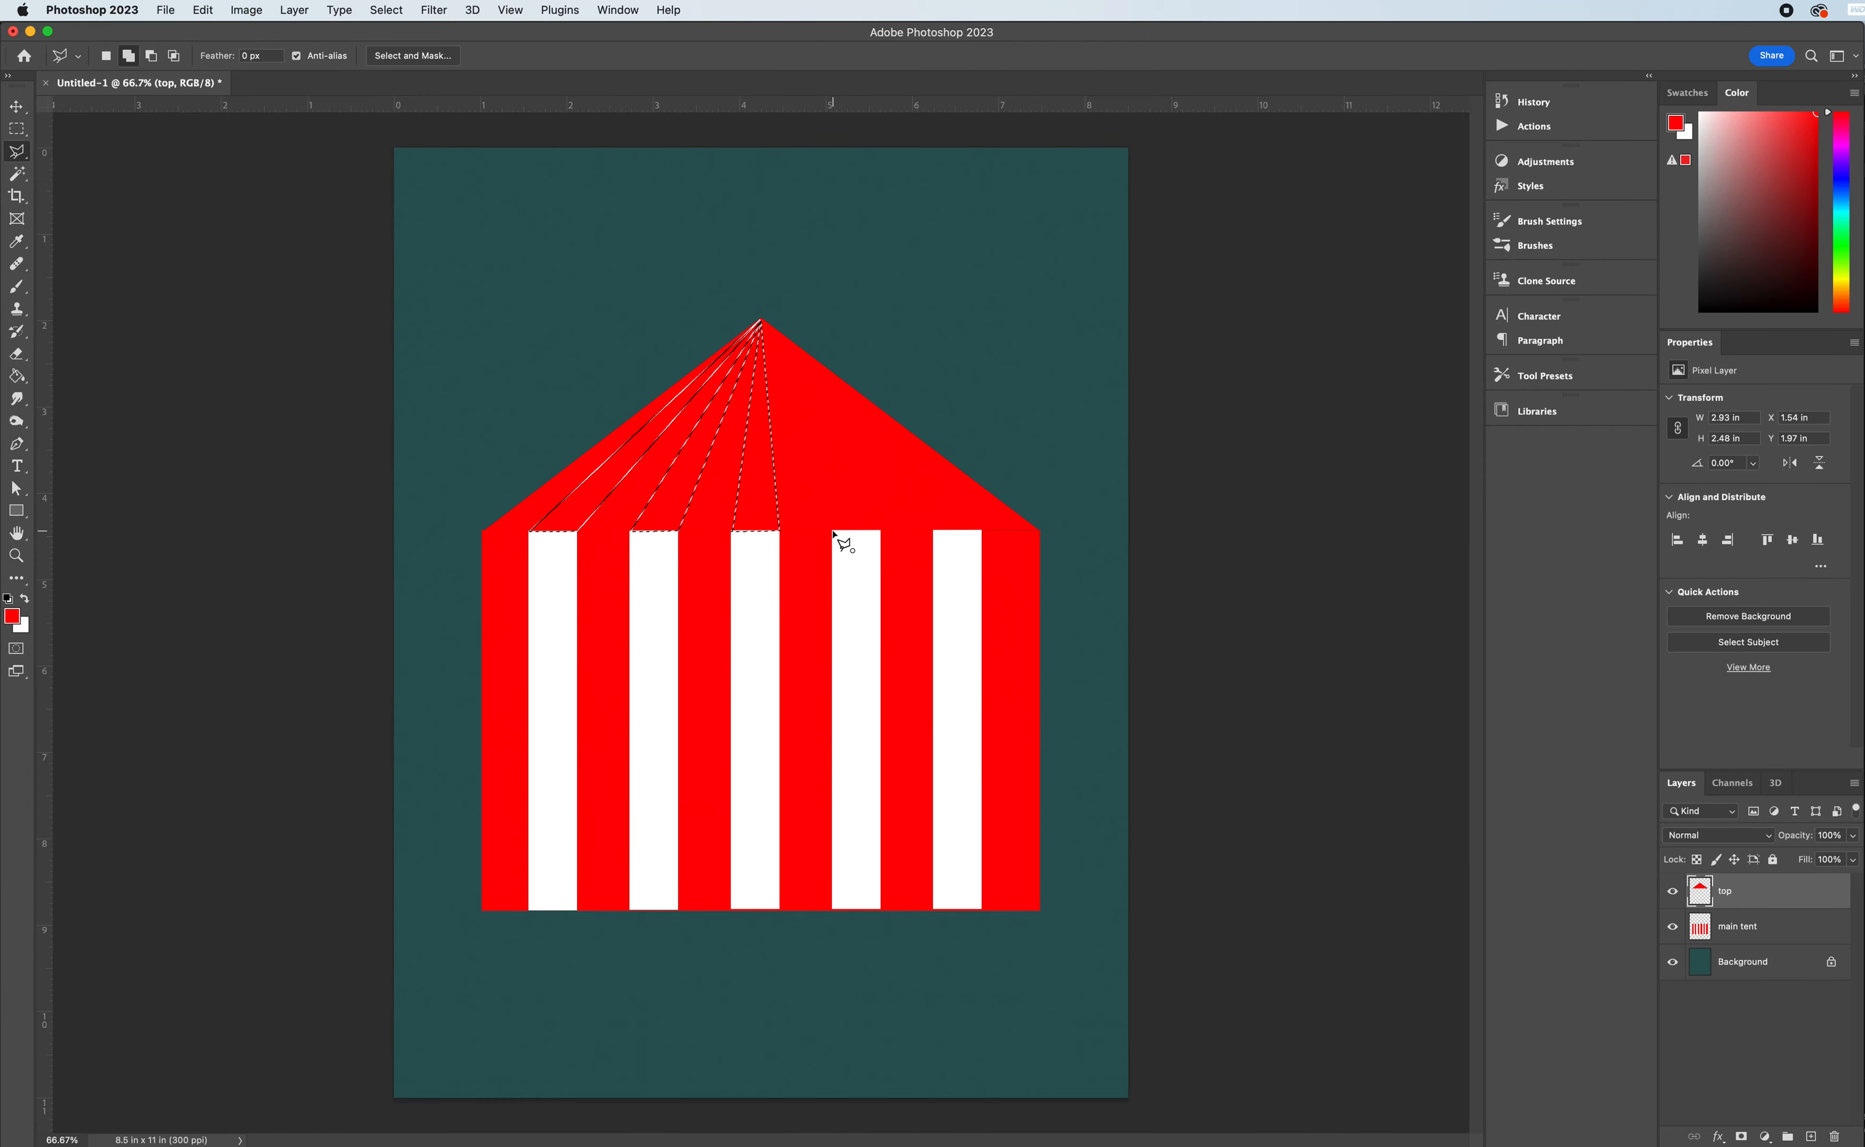
click(762, 321)
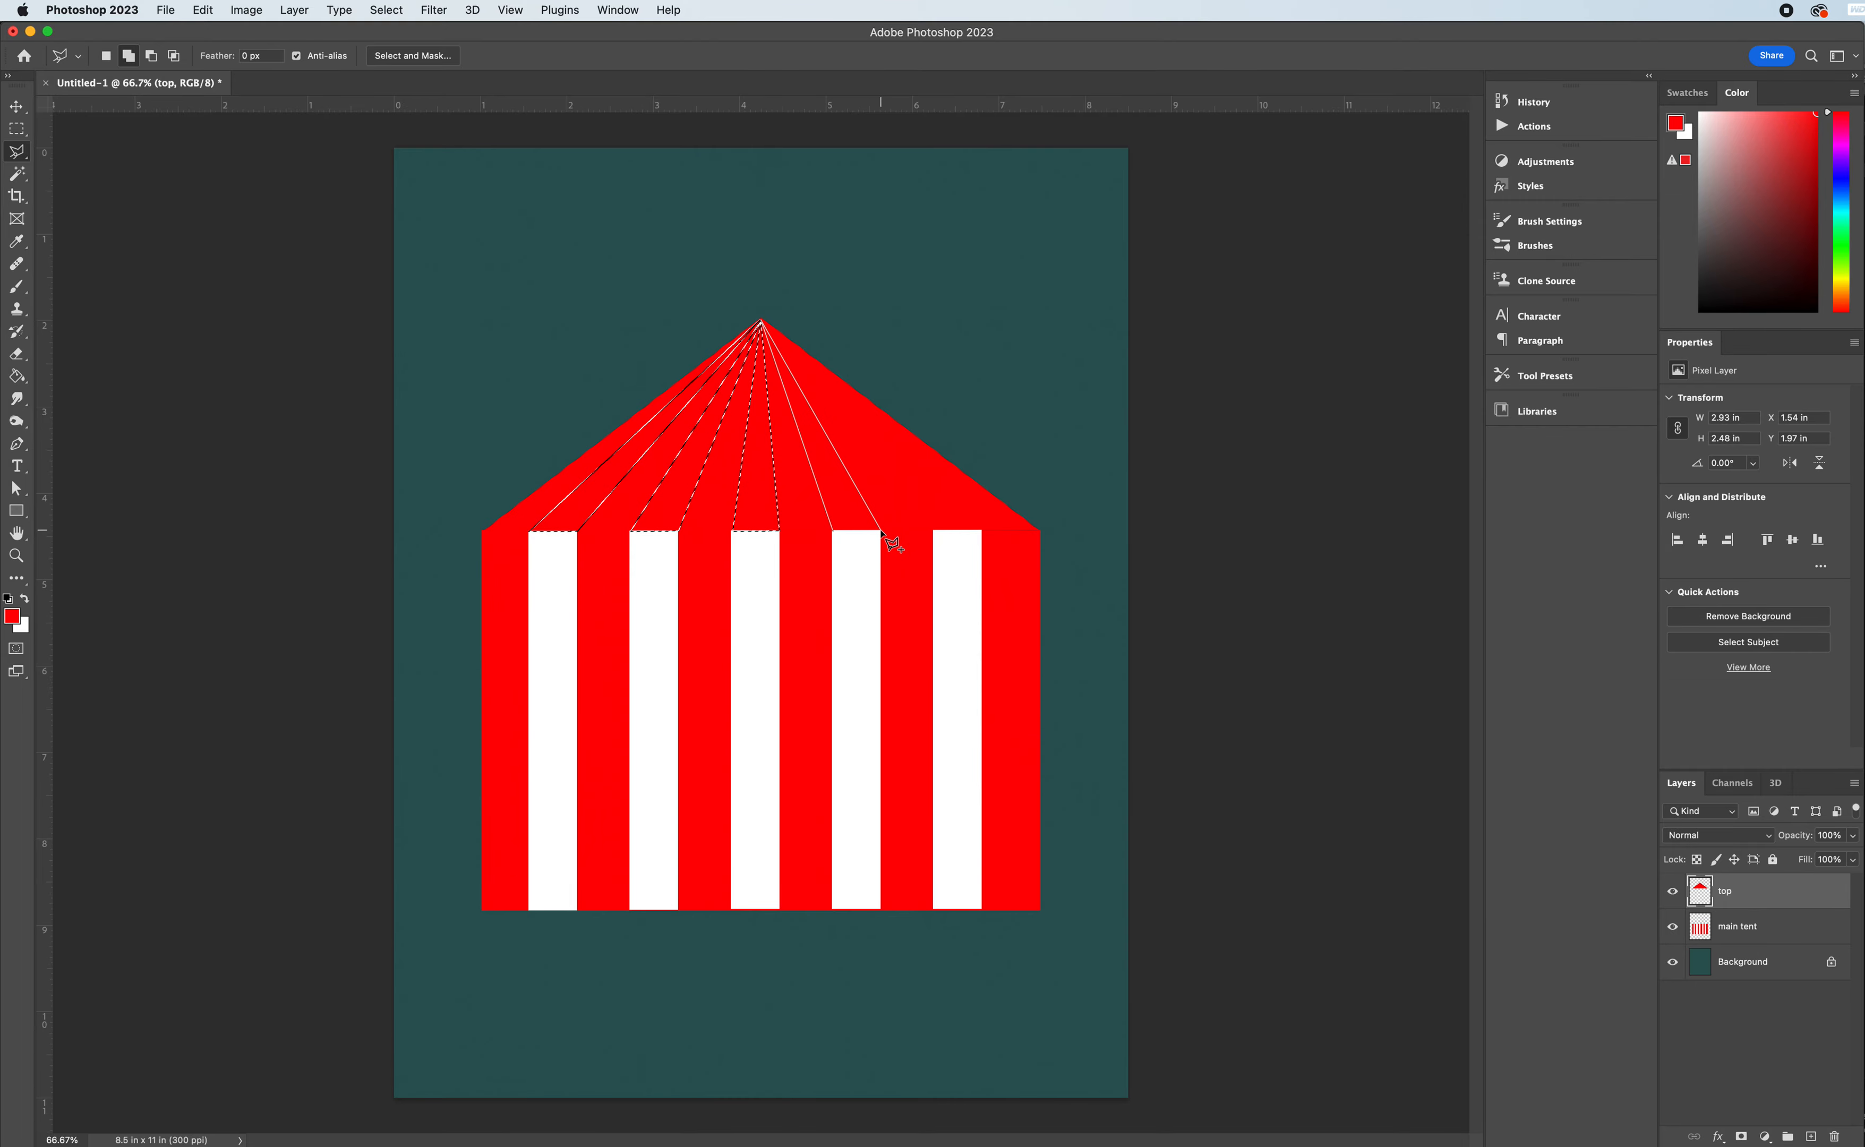
click(881, 531)
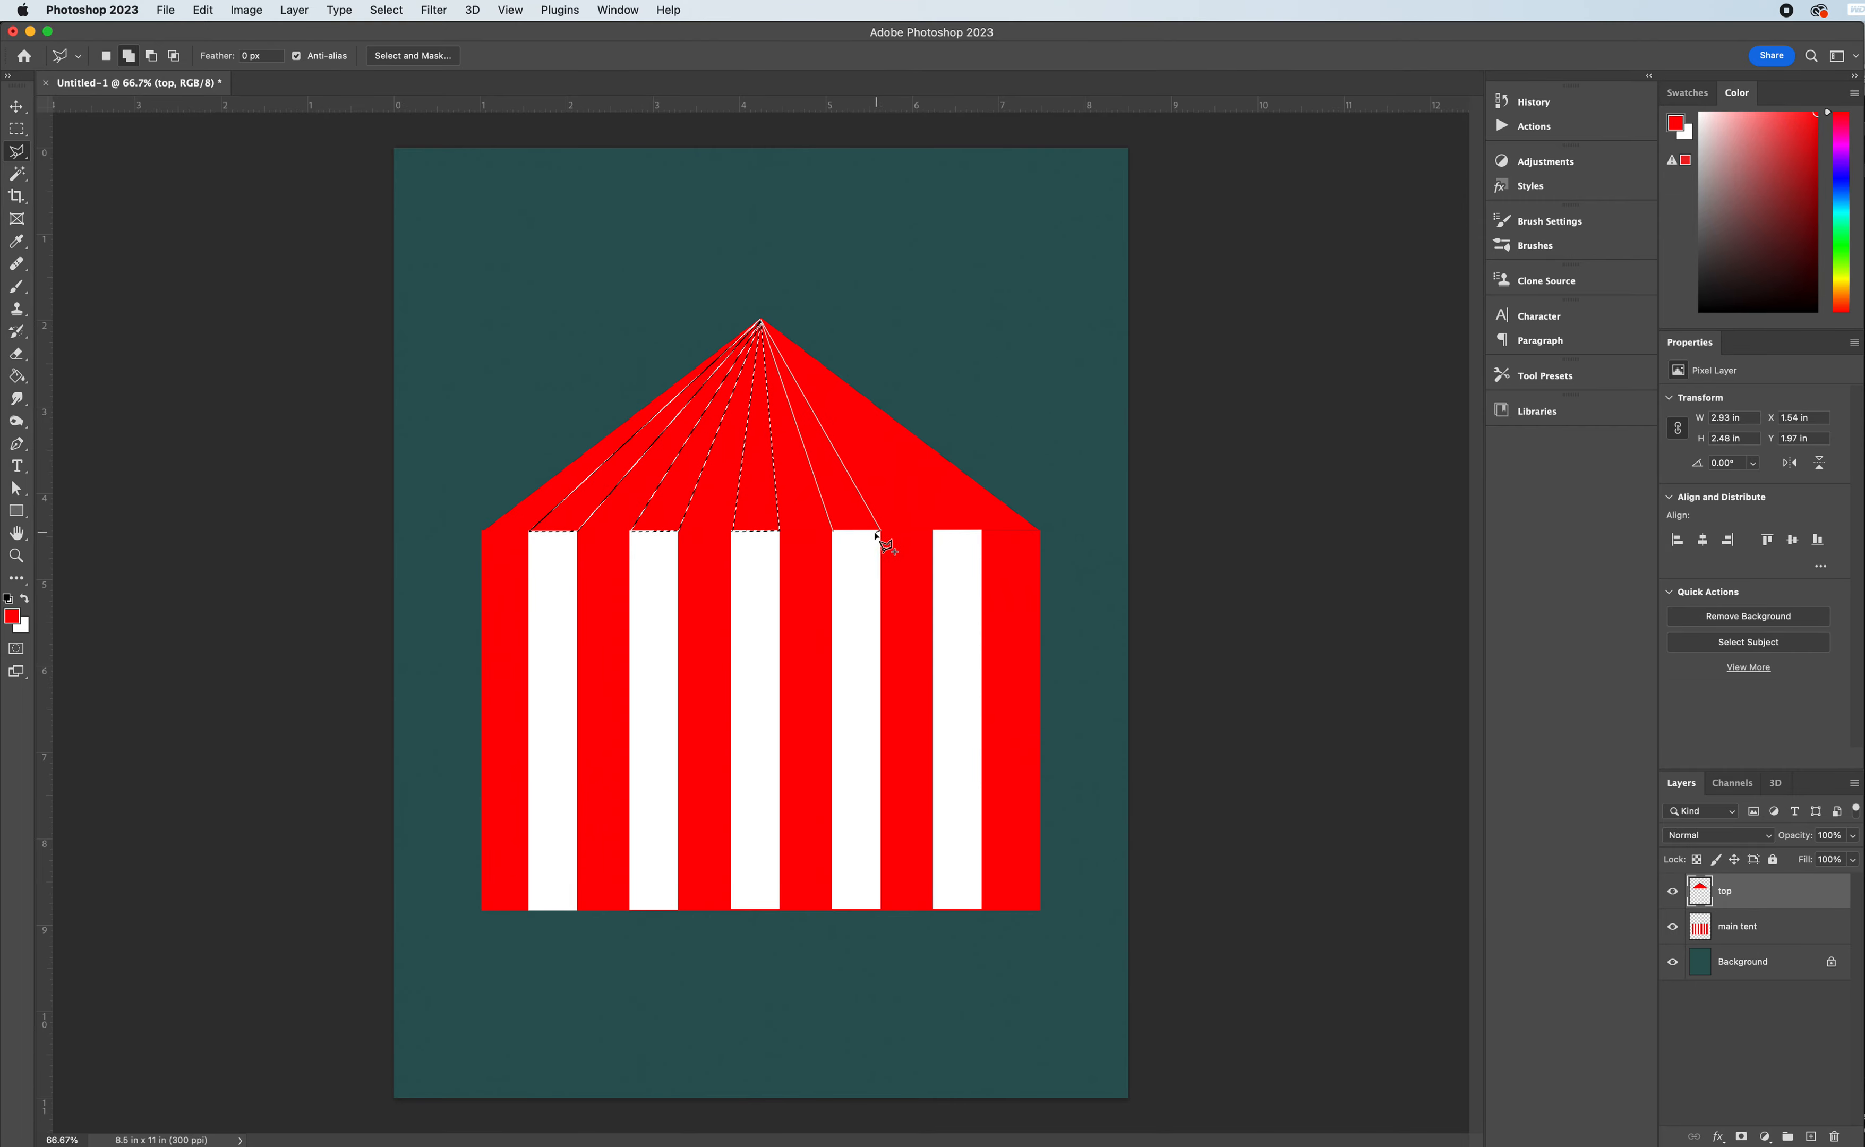
click(833, 532)
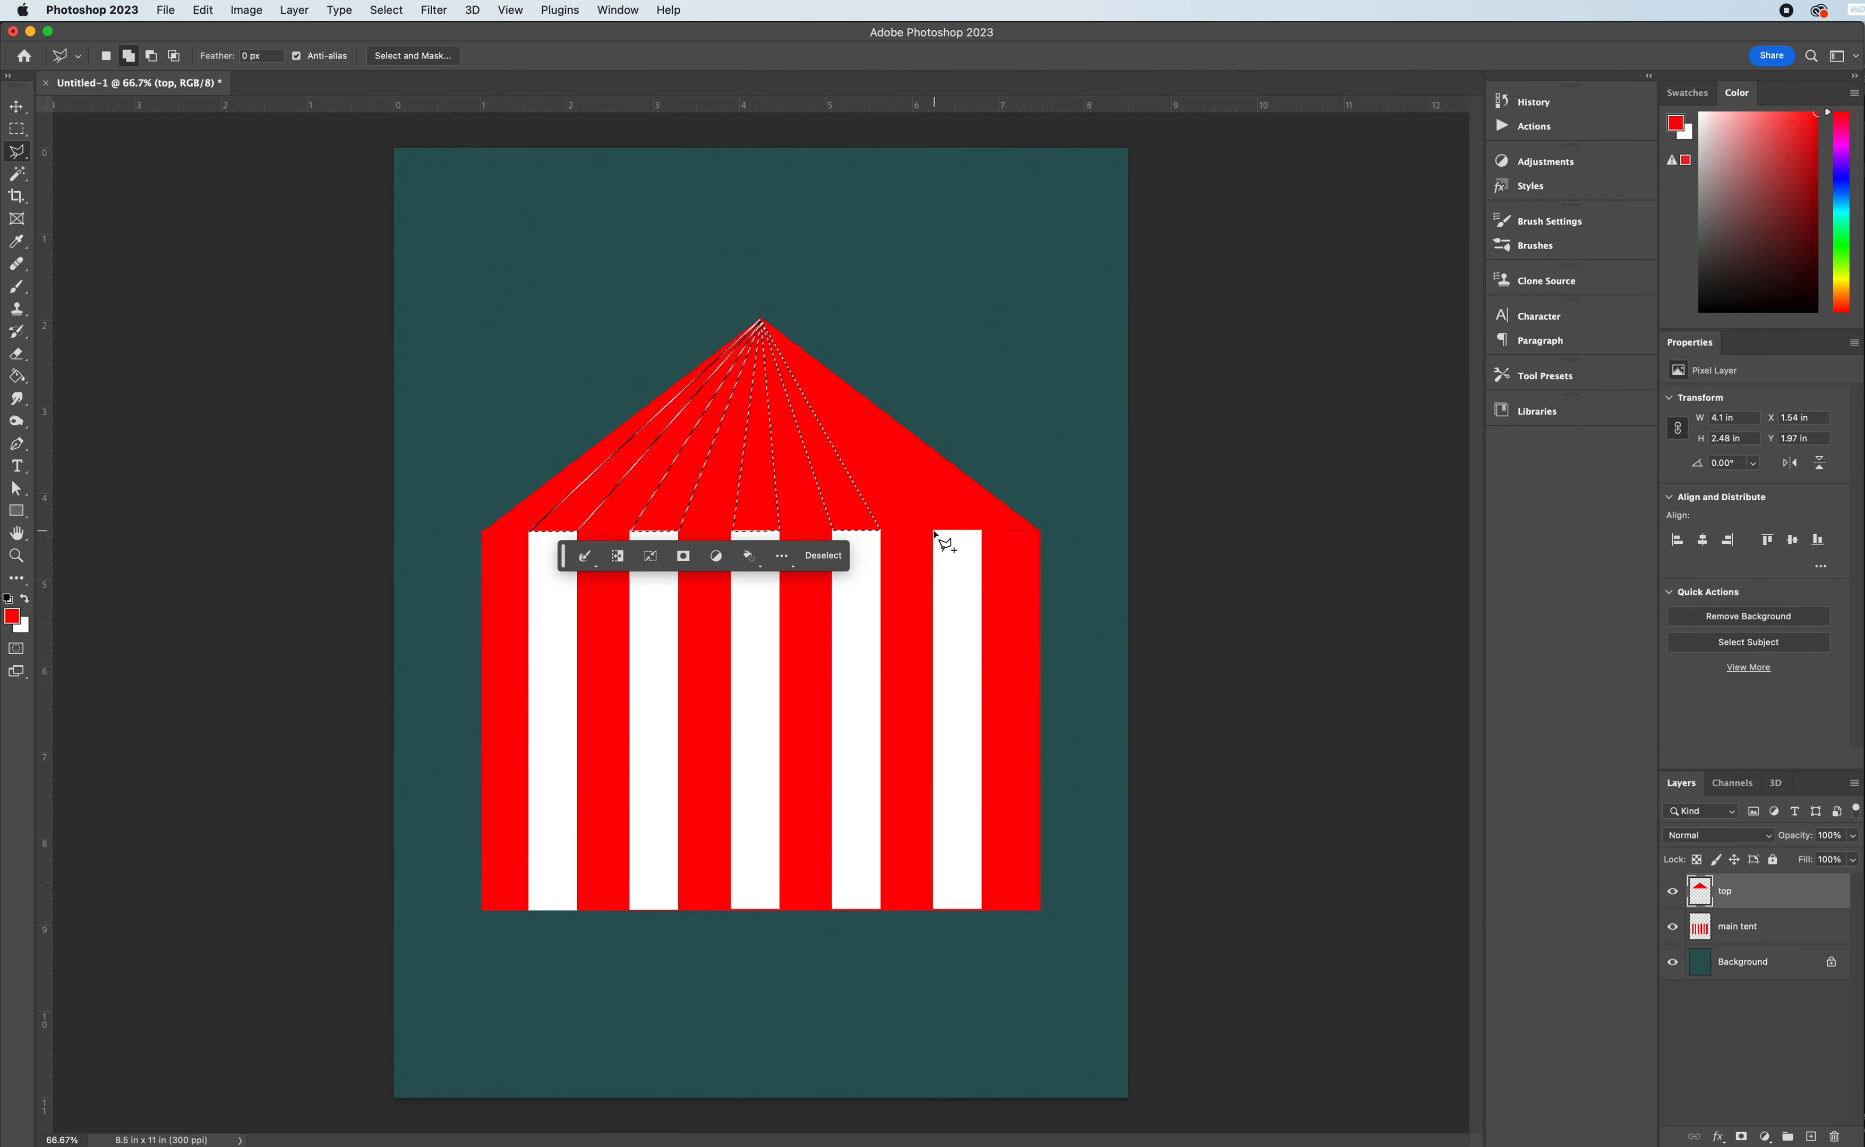
- Add a narrow triangle running from the top of the fifth white stripe to the roof's apex to the selection
click(934, 532)
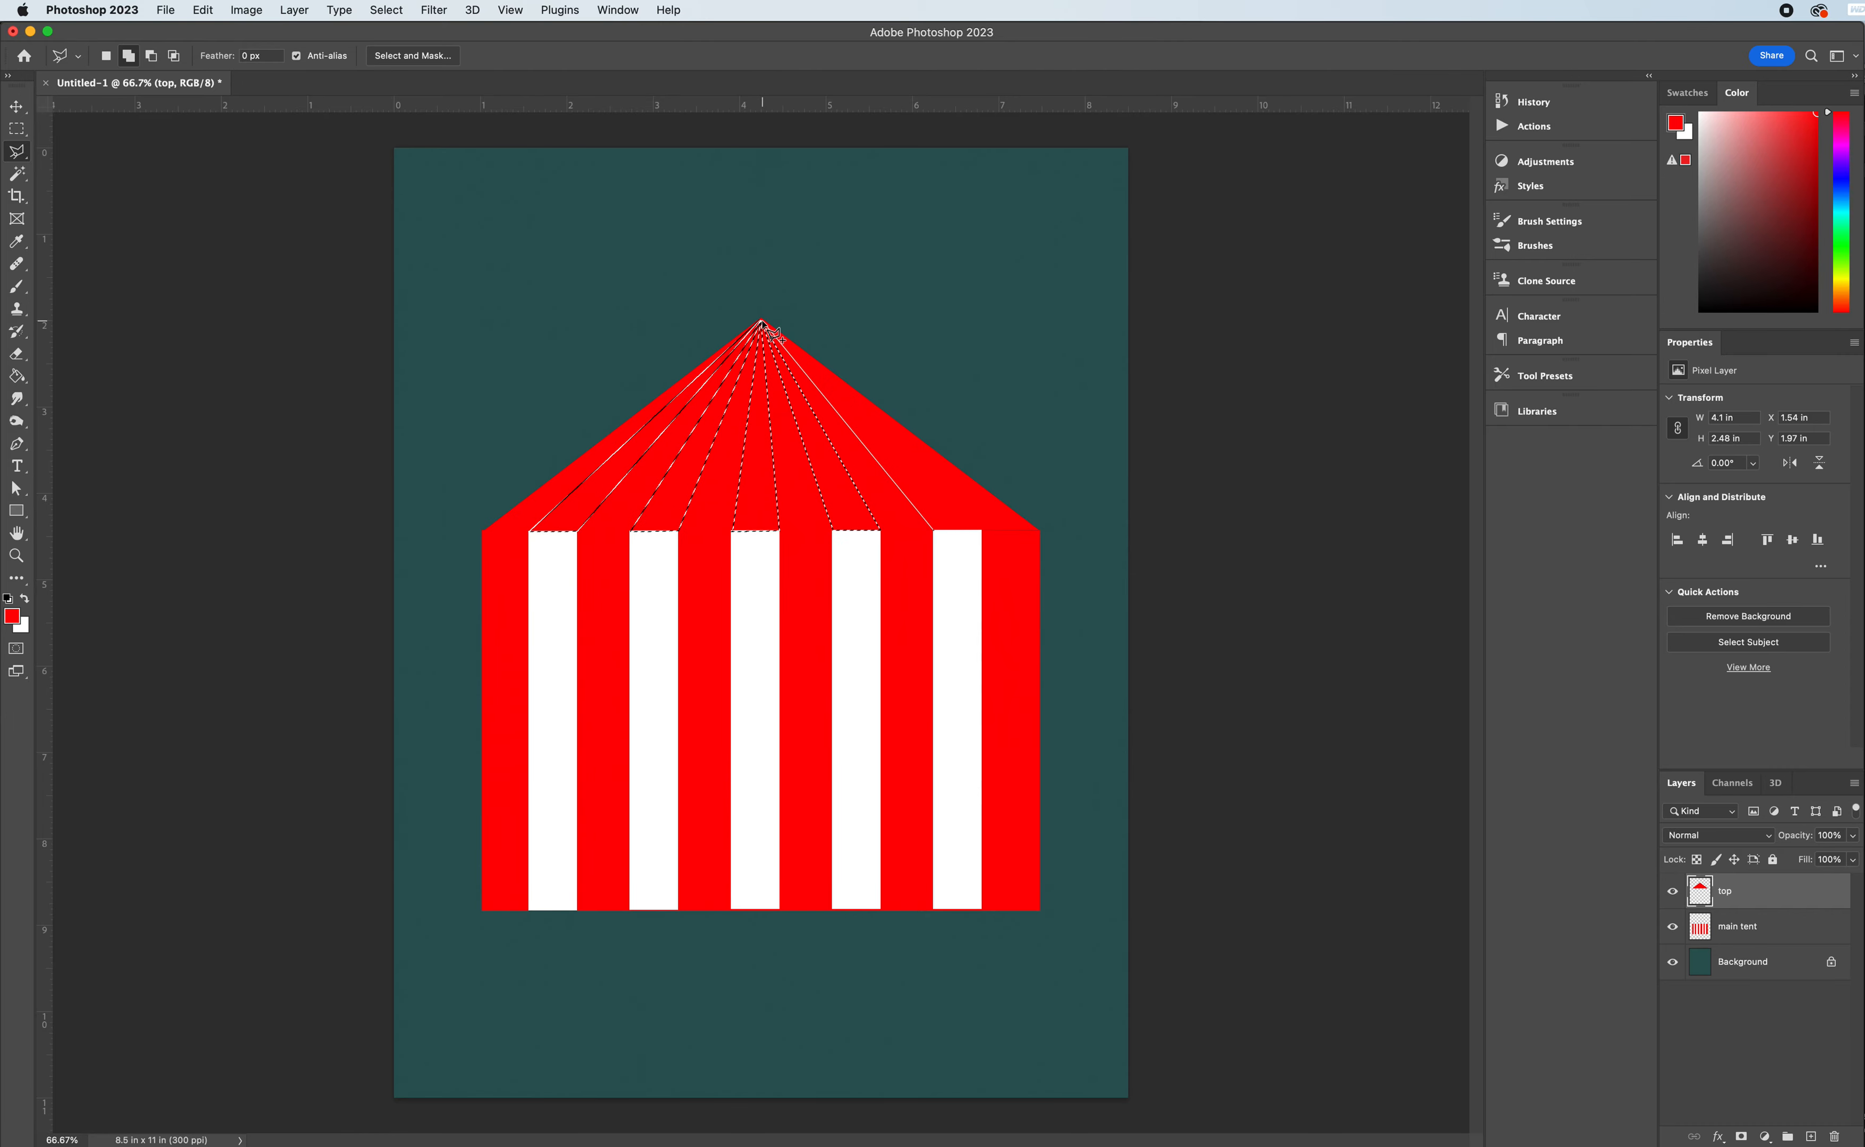
click(984, 531)
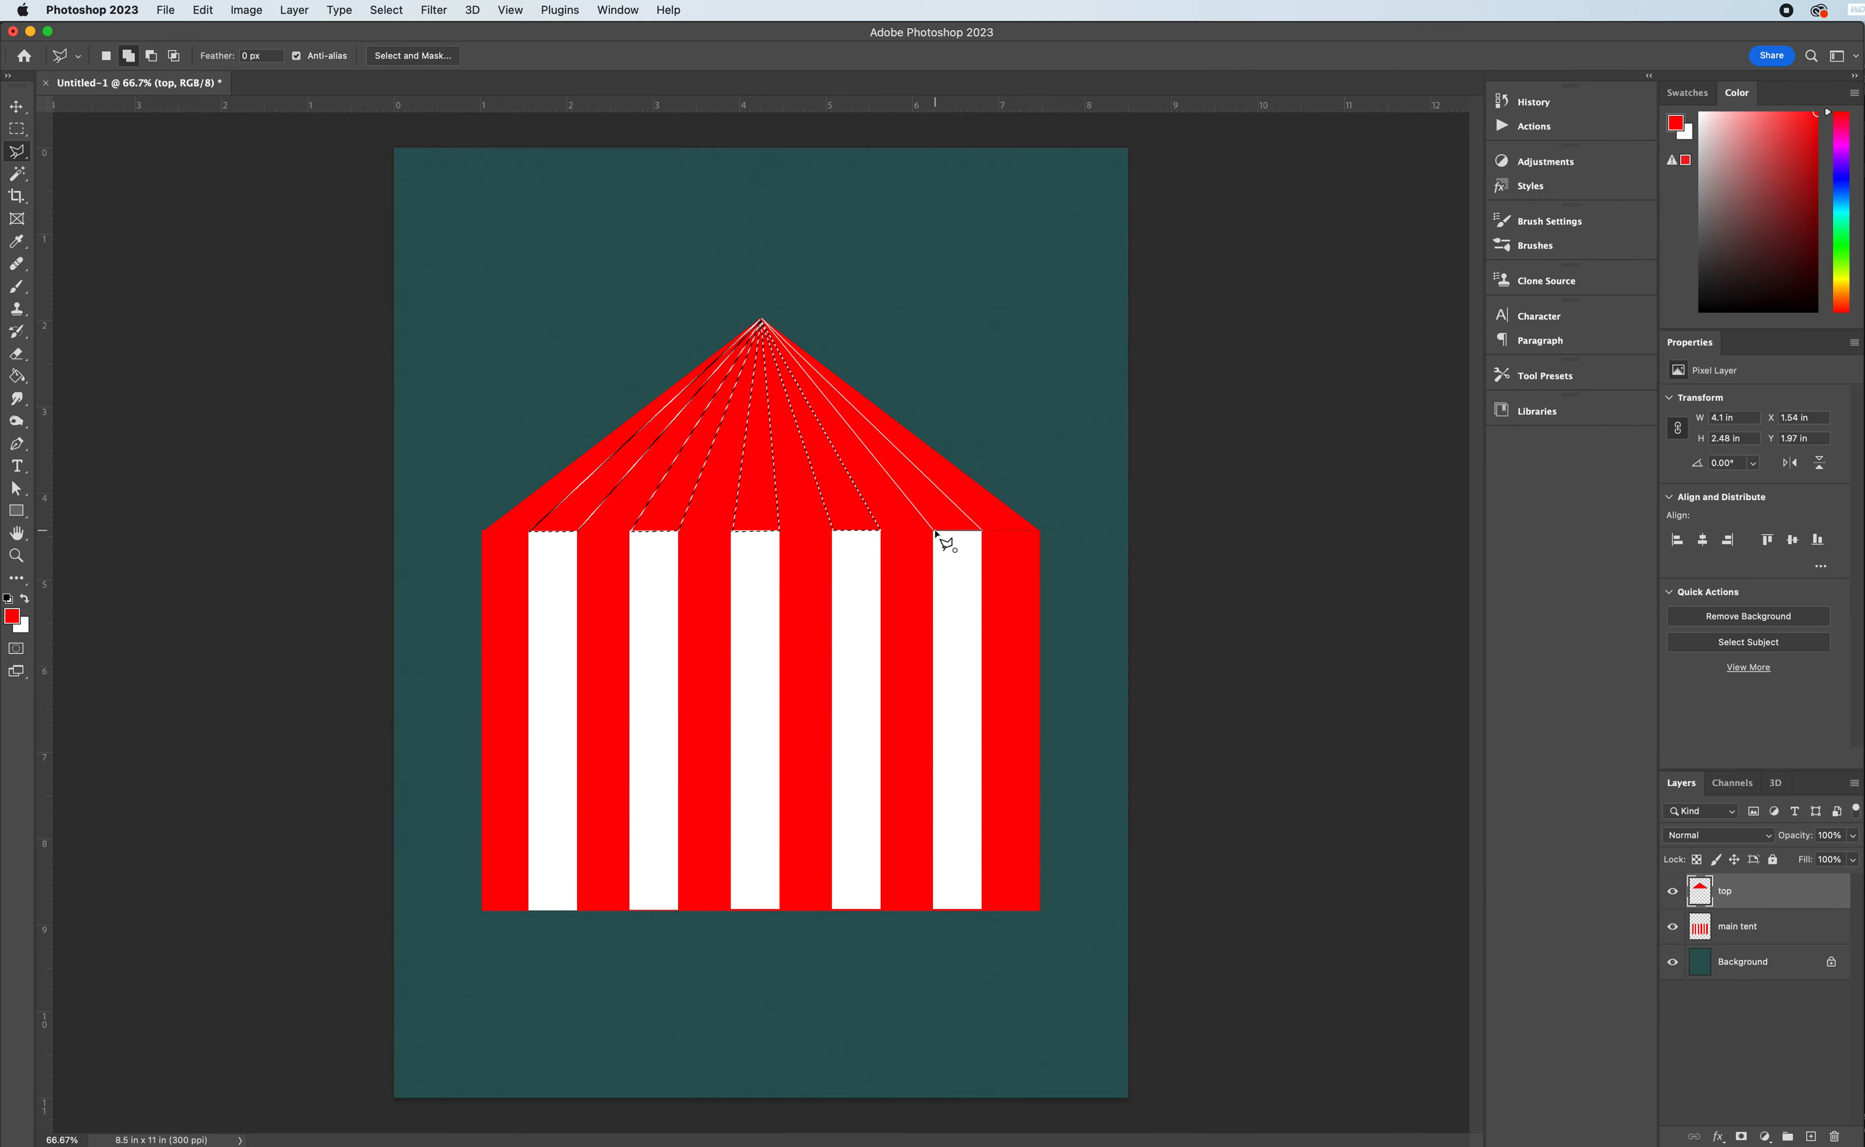
click(935, 532)
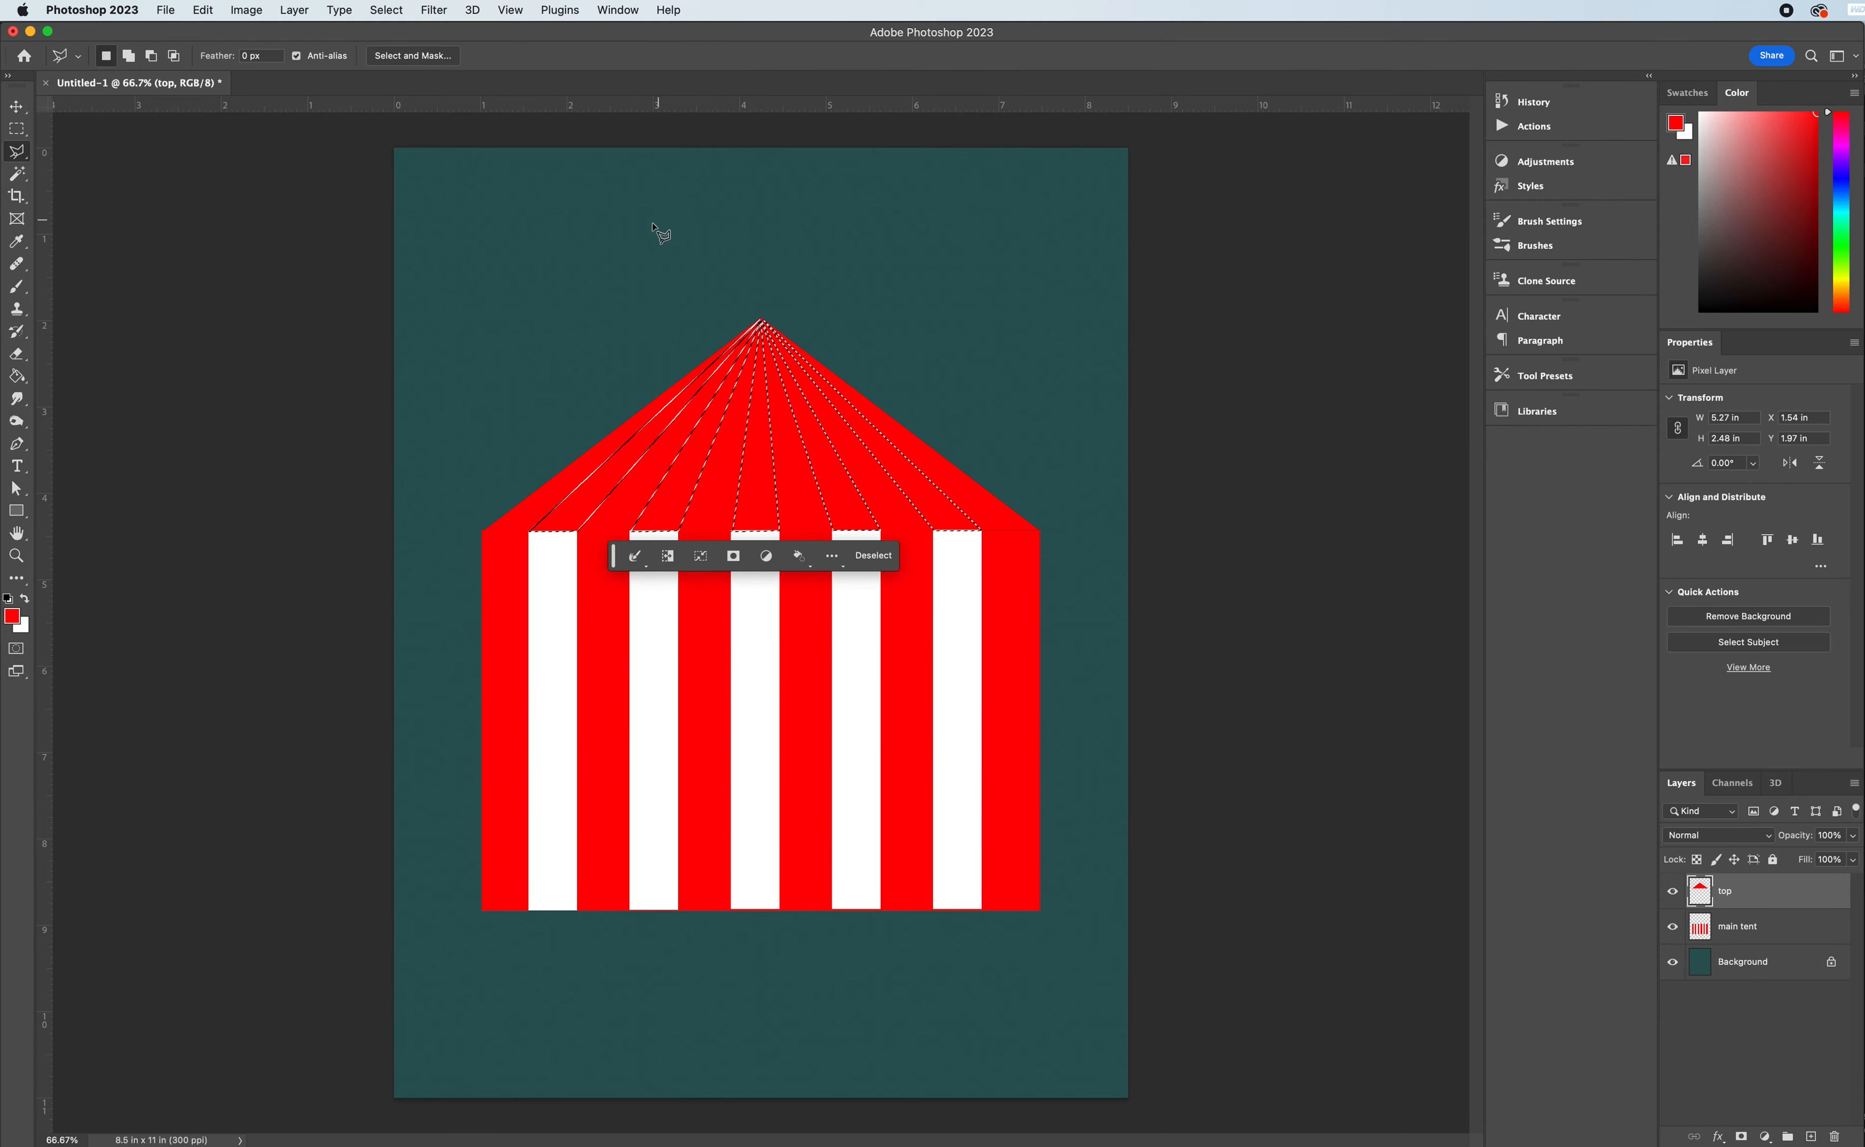
- Fill the selected roof triangles with white using the Paint Bucket and deselect them
click(17, 379)
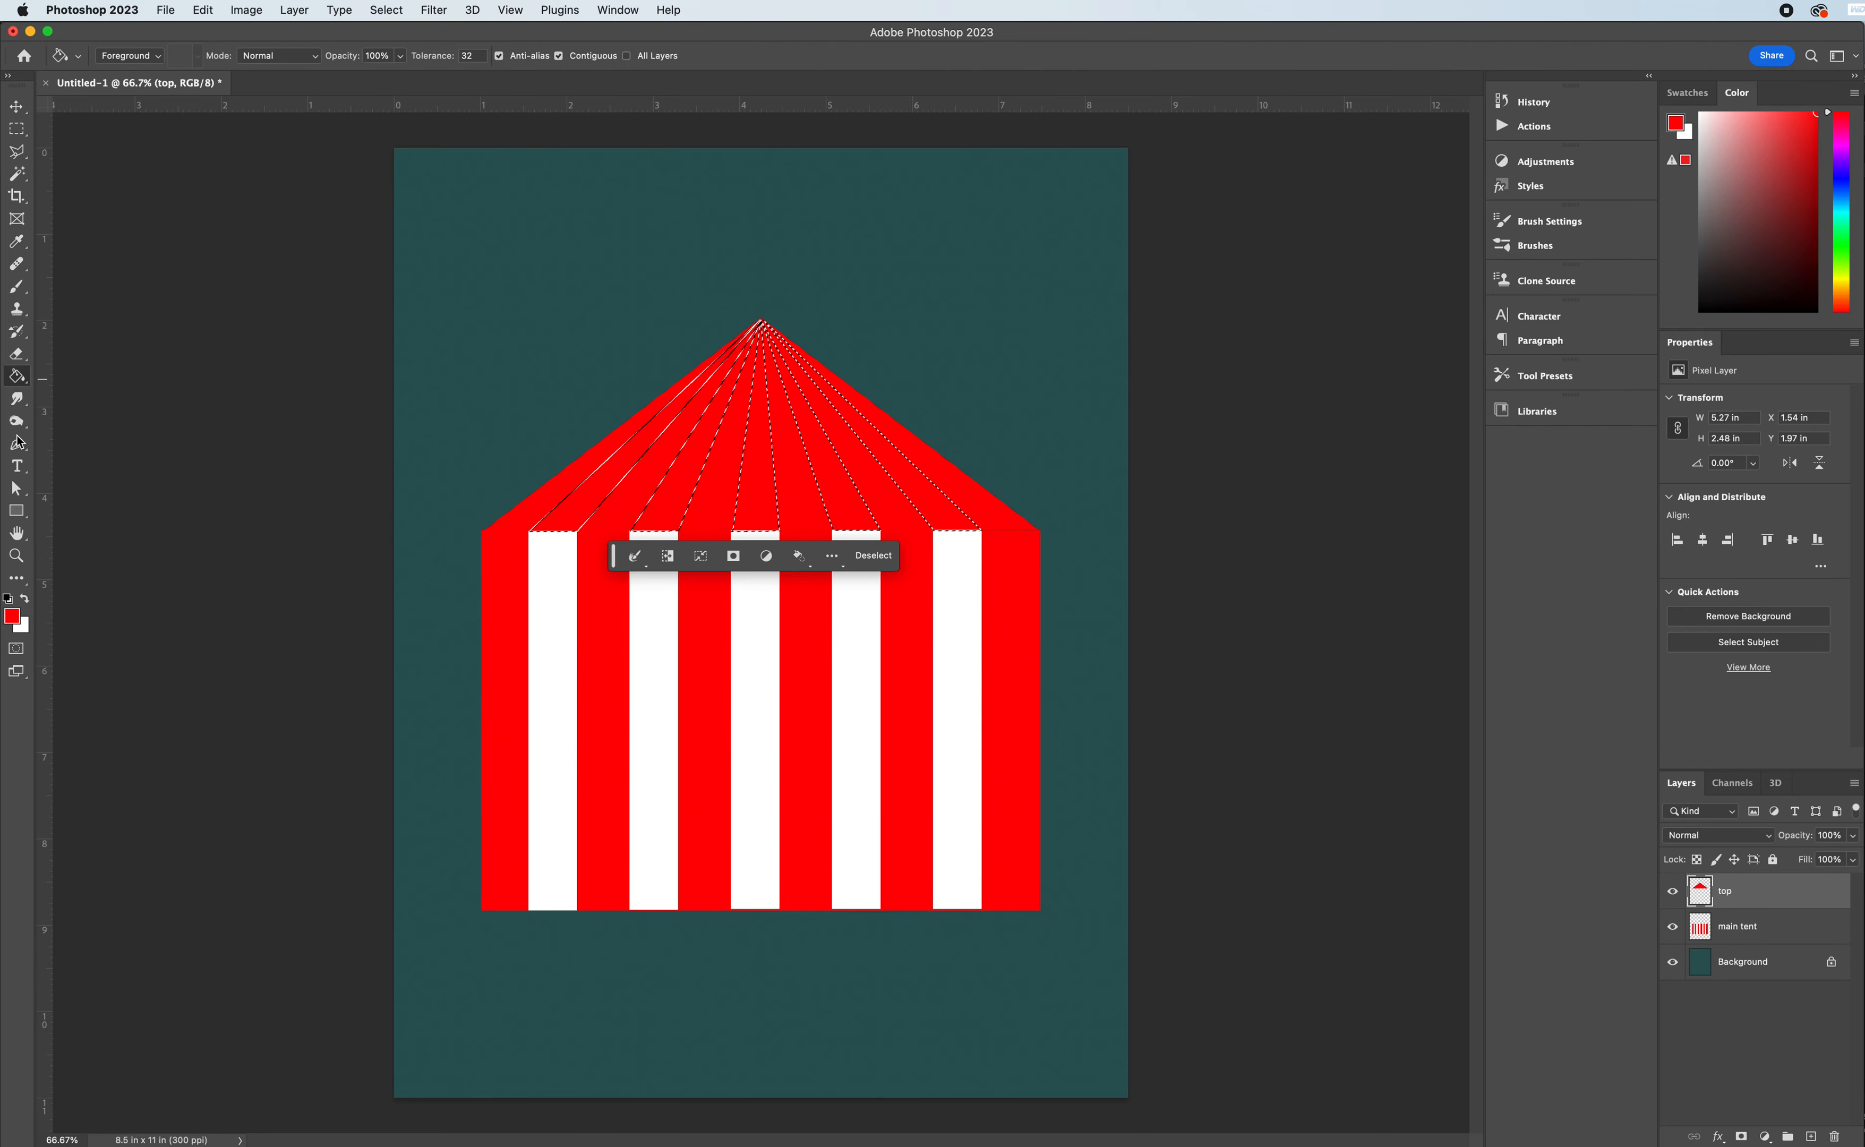
click(26, 599)
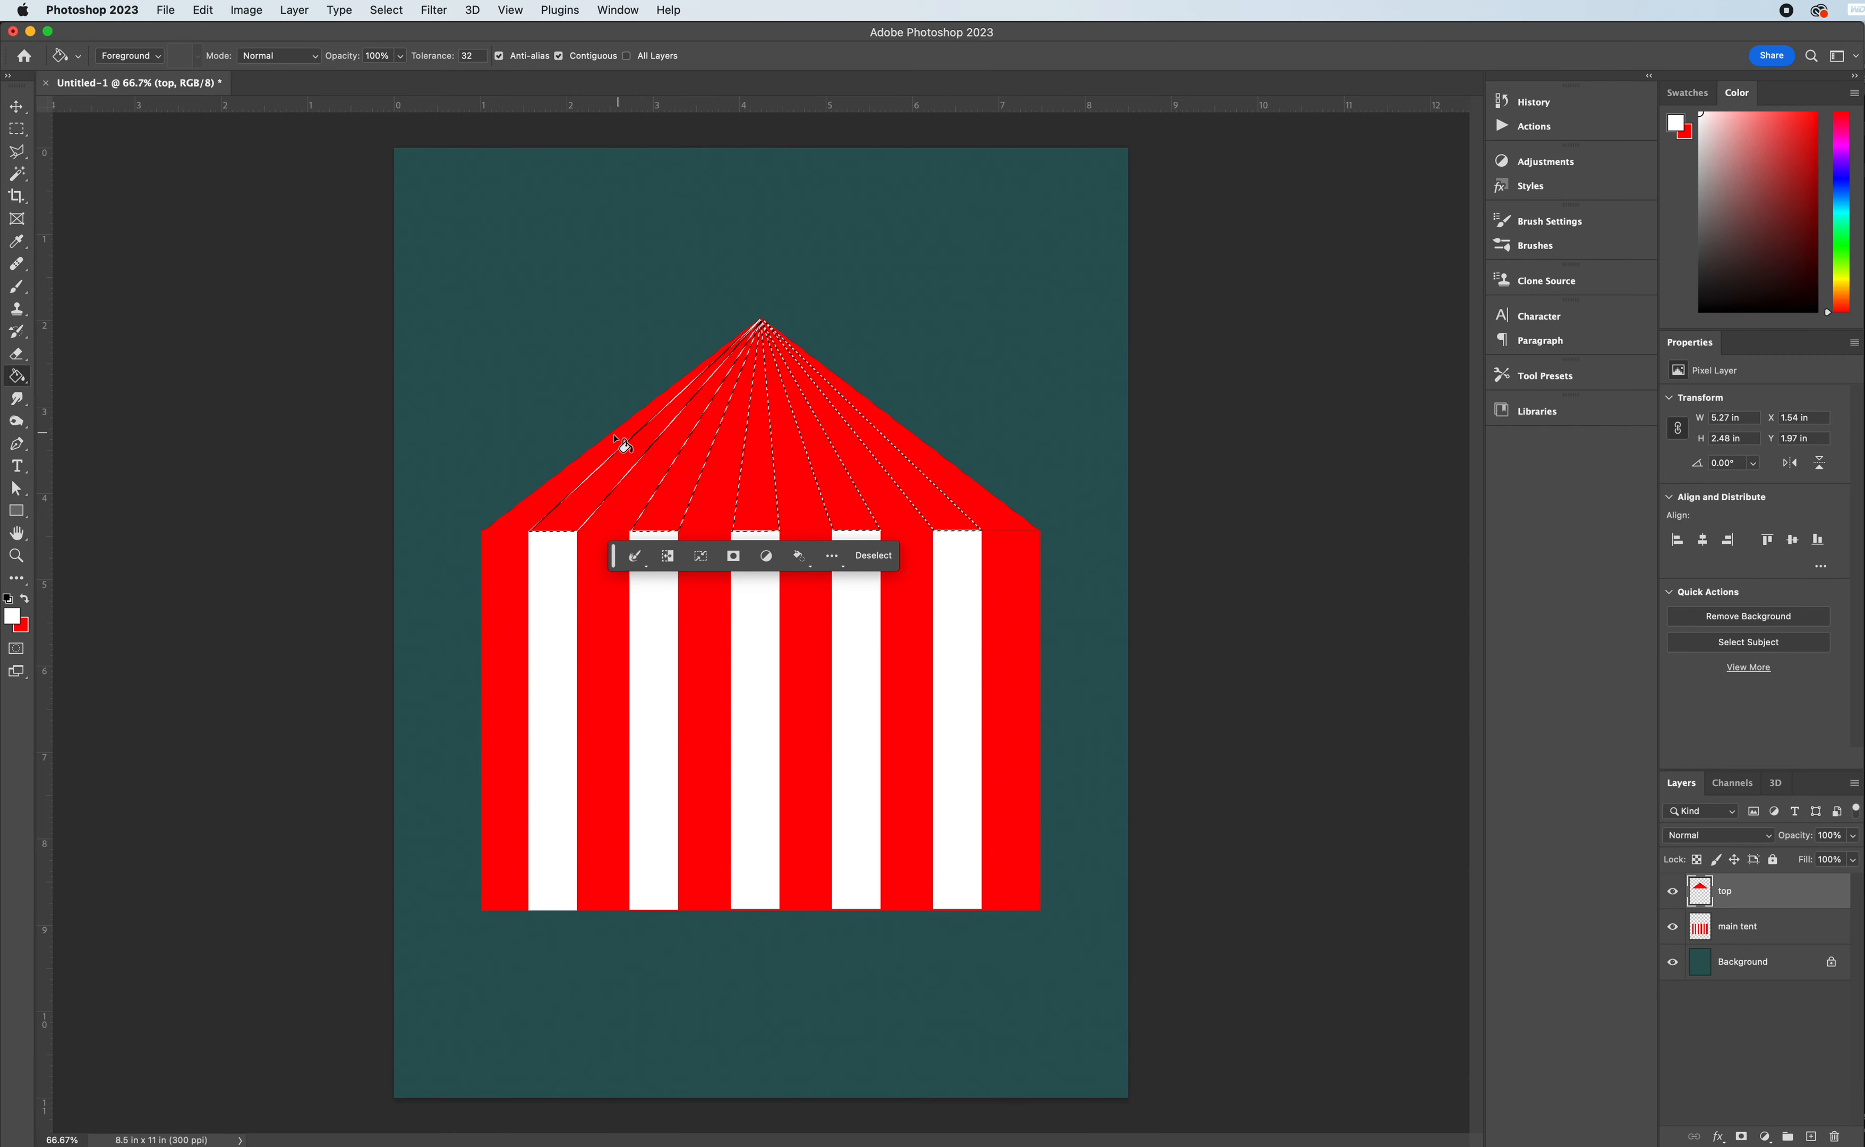
click(620, 477)
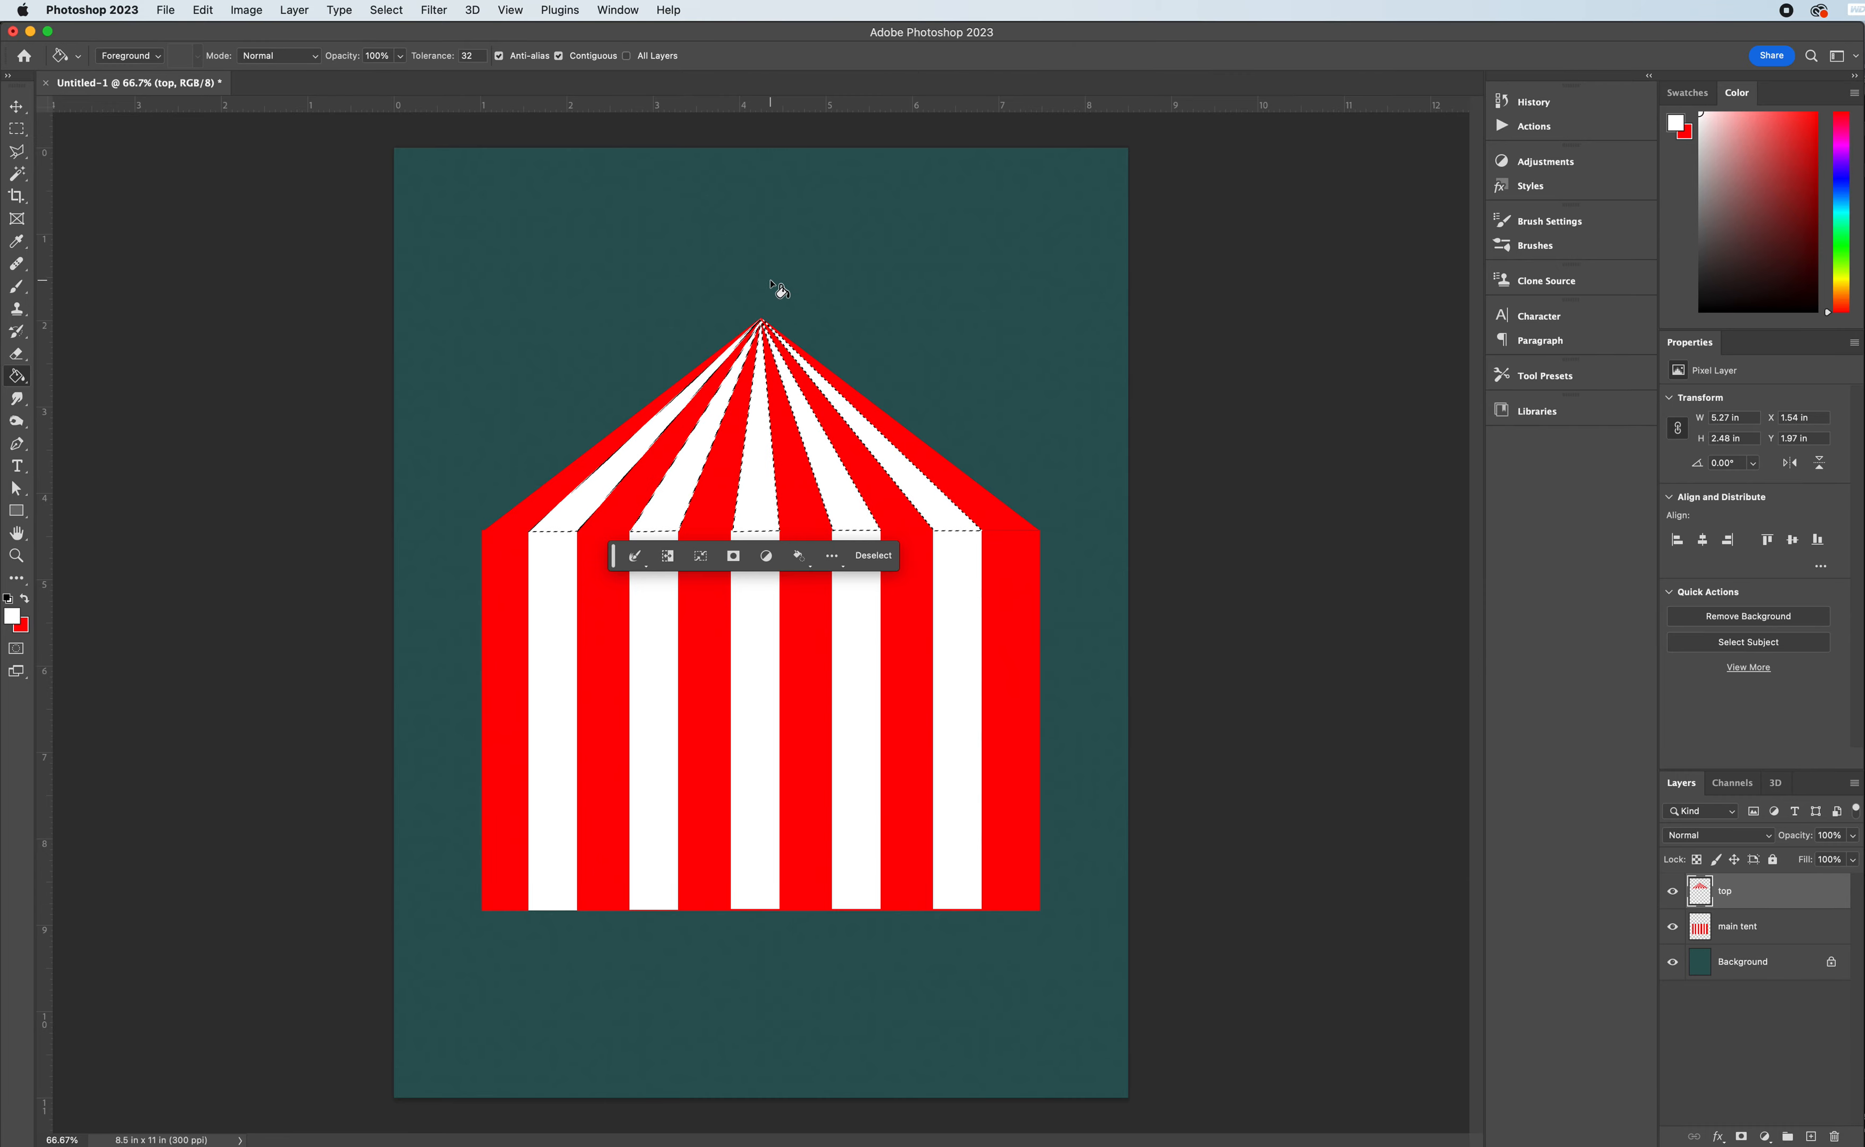
key(super+d)
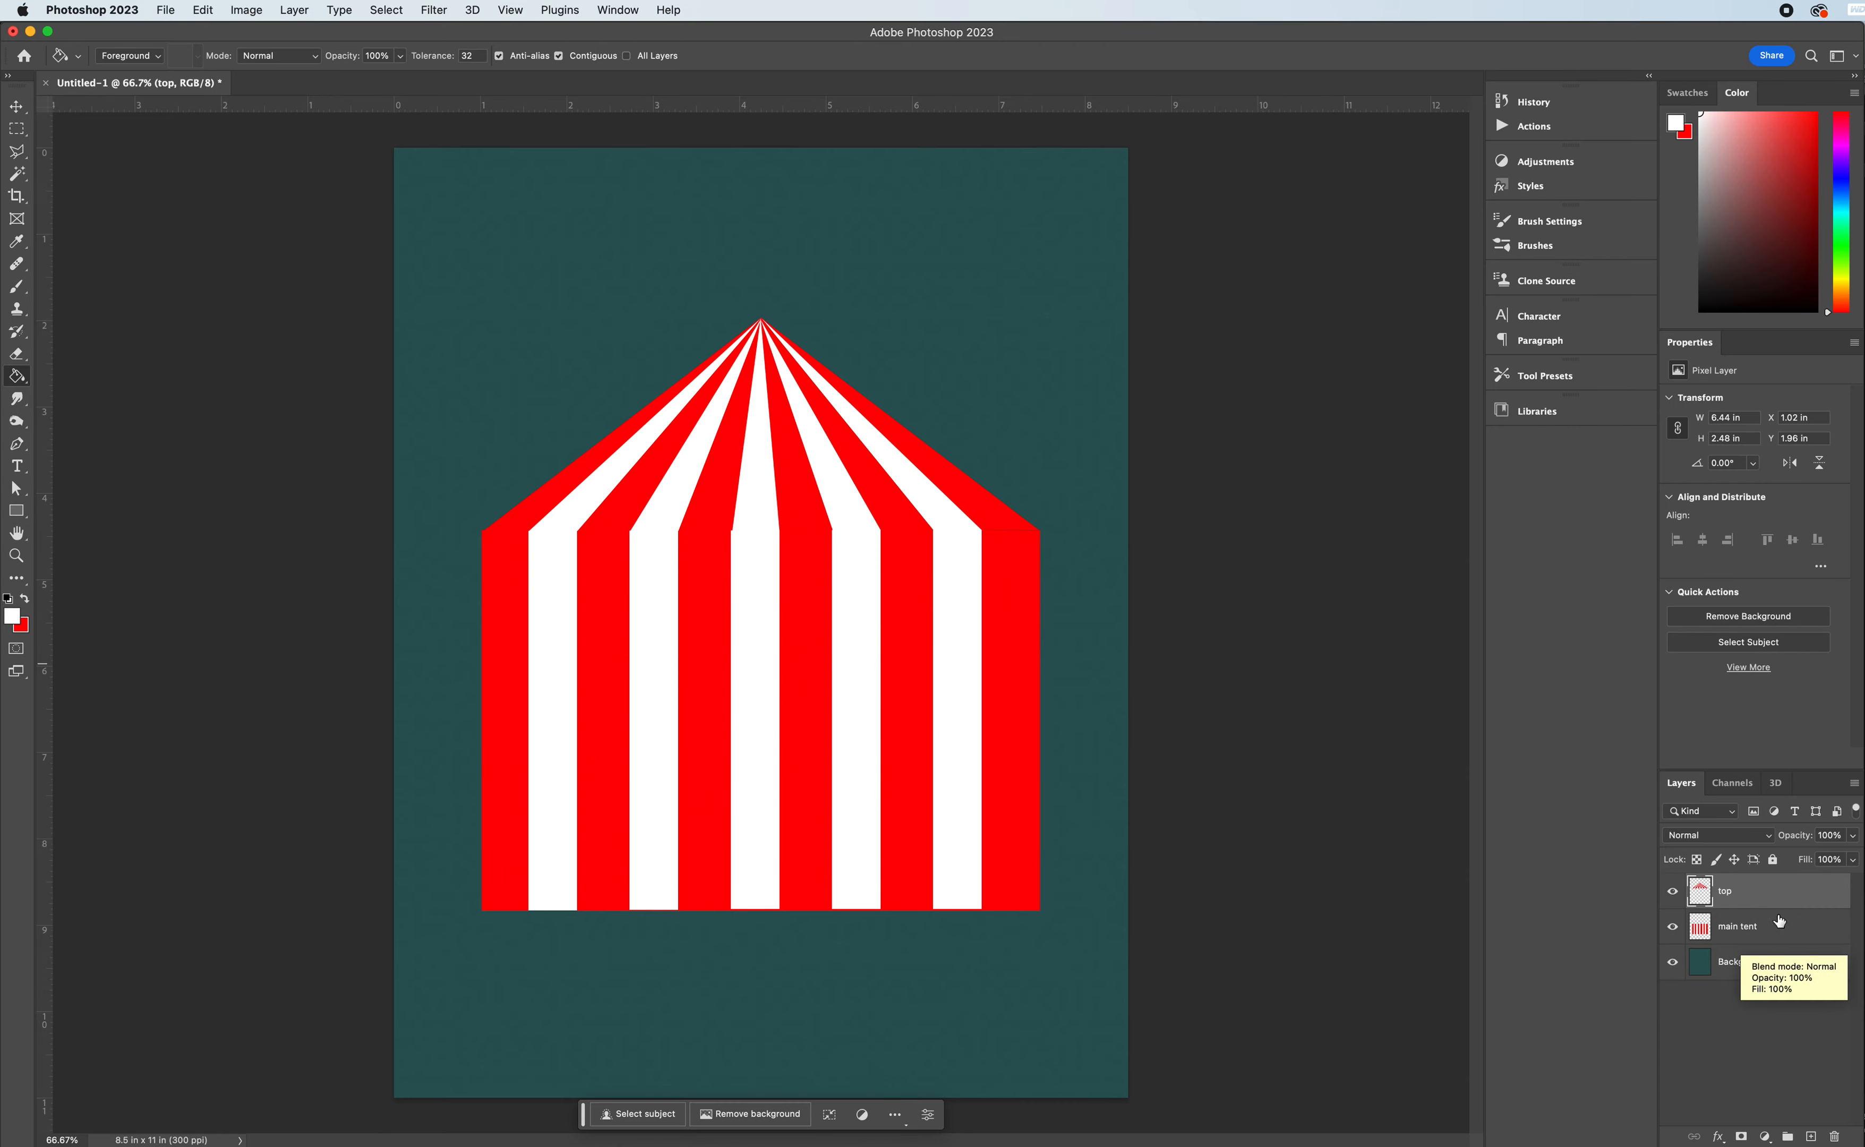
- Duplicate the "top" and "main tent" layers together and hide the two originals
shift+click(1746, 929)
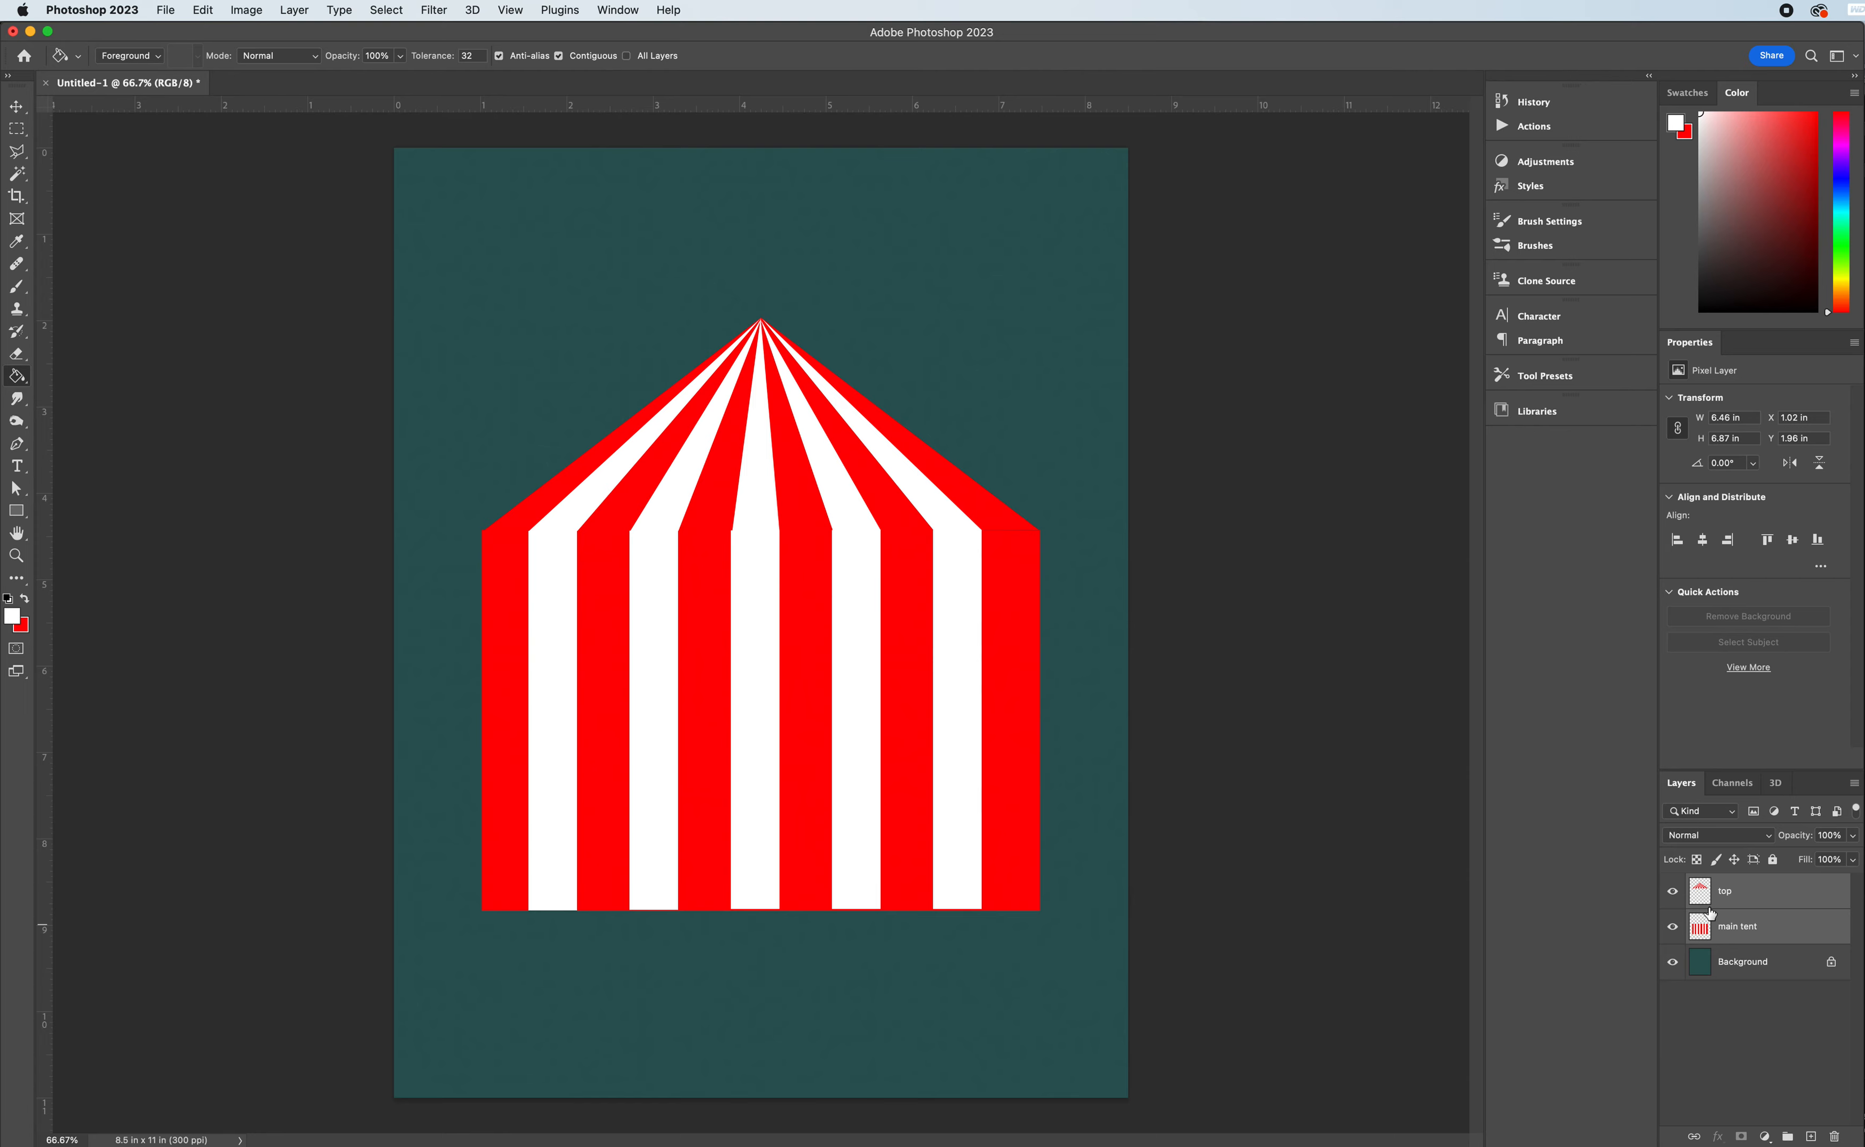
click(1747, 904)
shift+click(1749, 929)
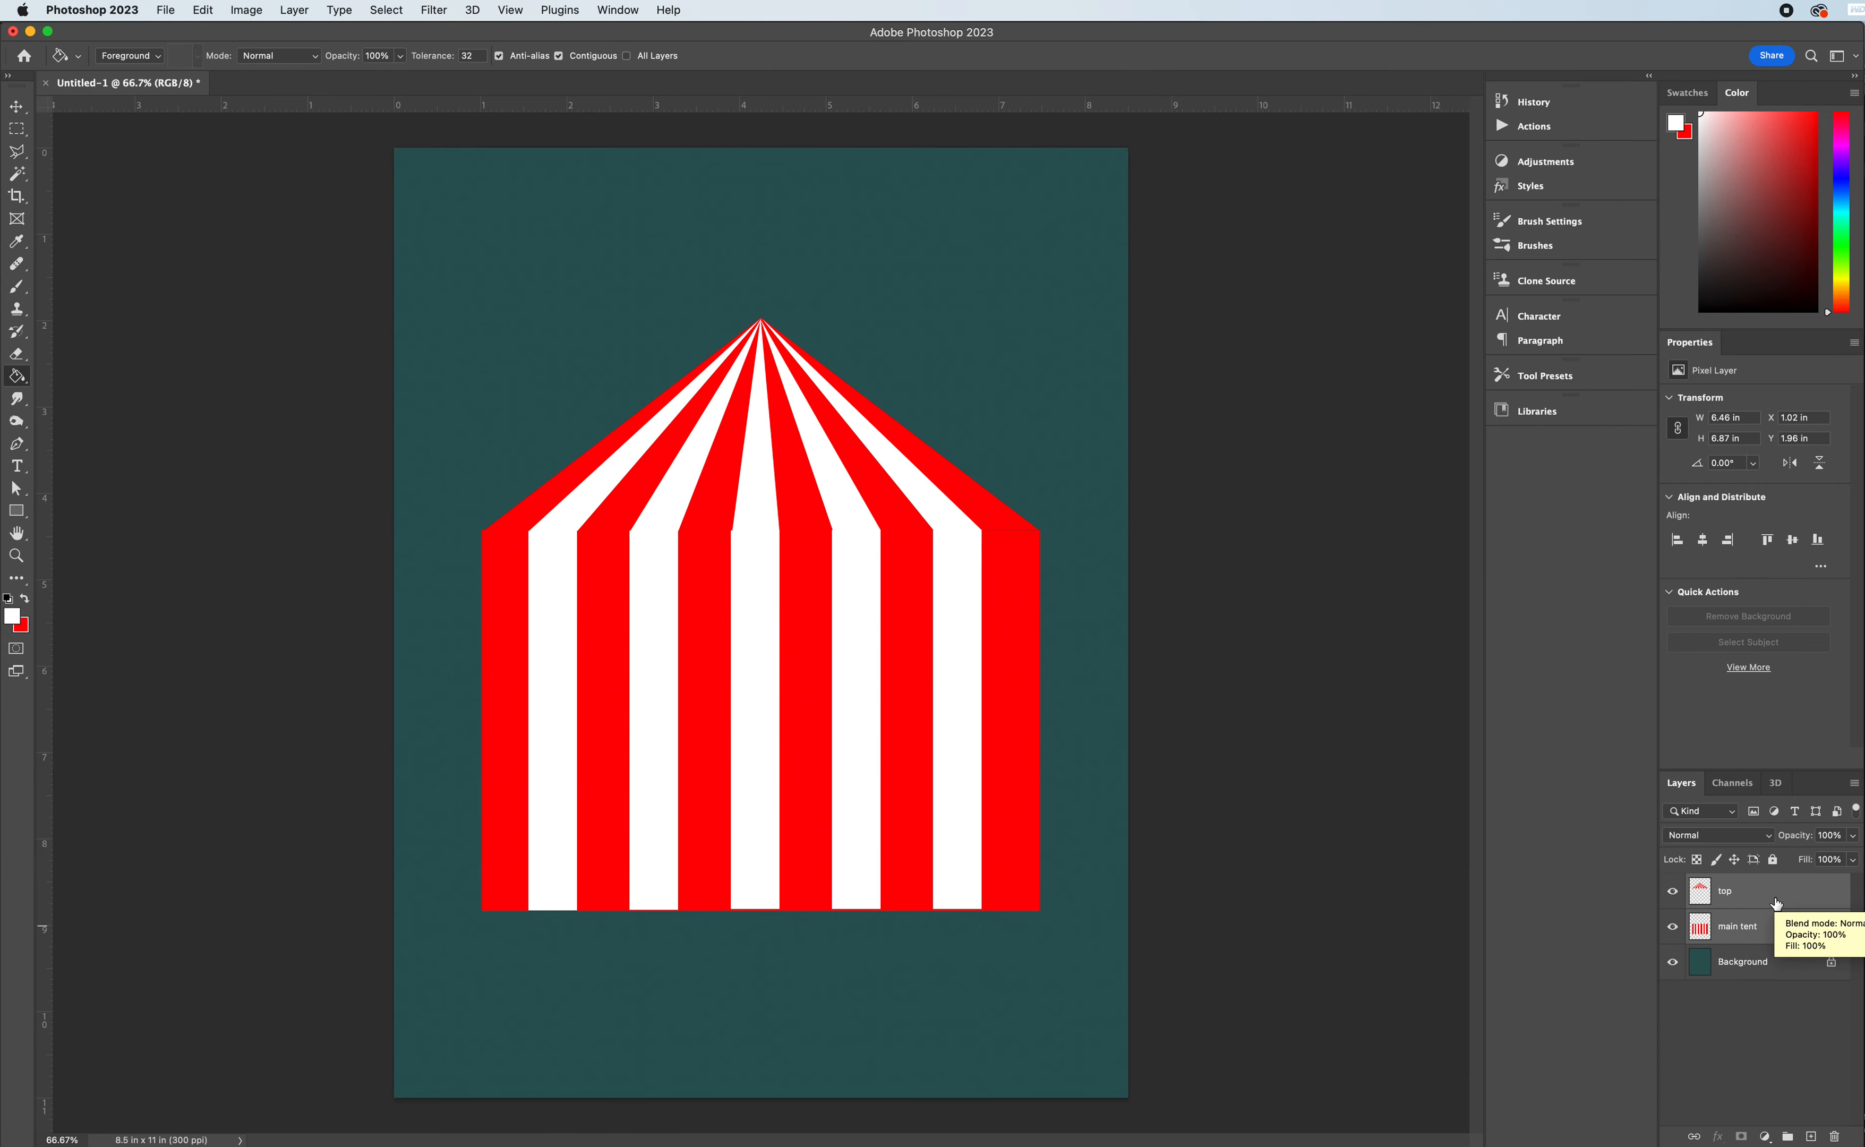
right_click(1784, 909)
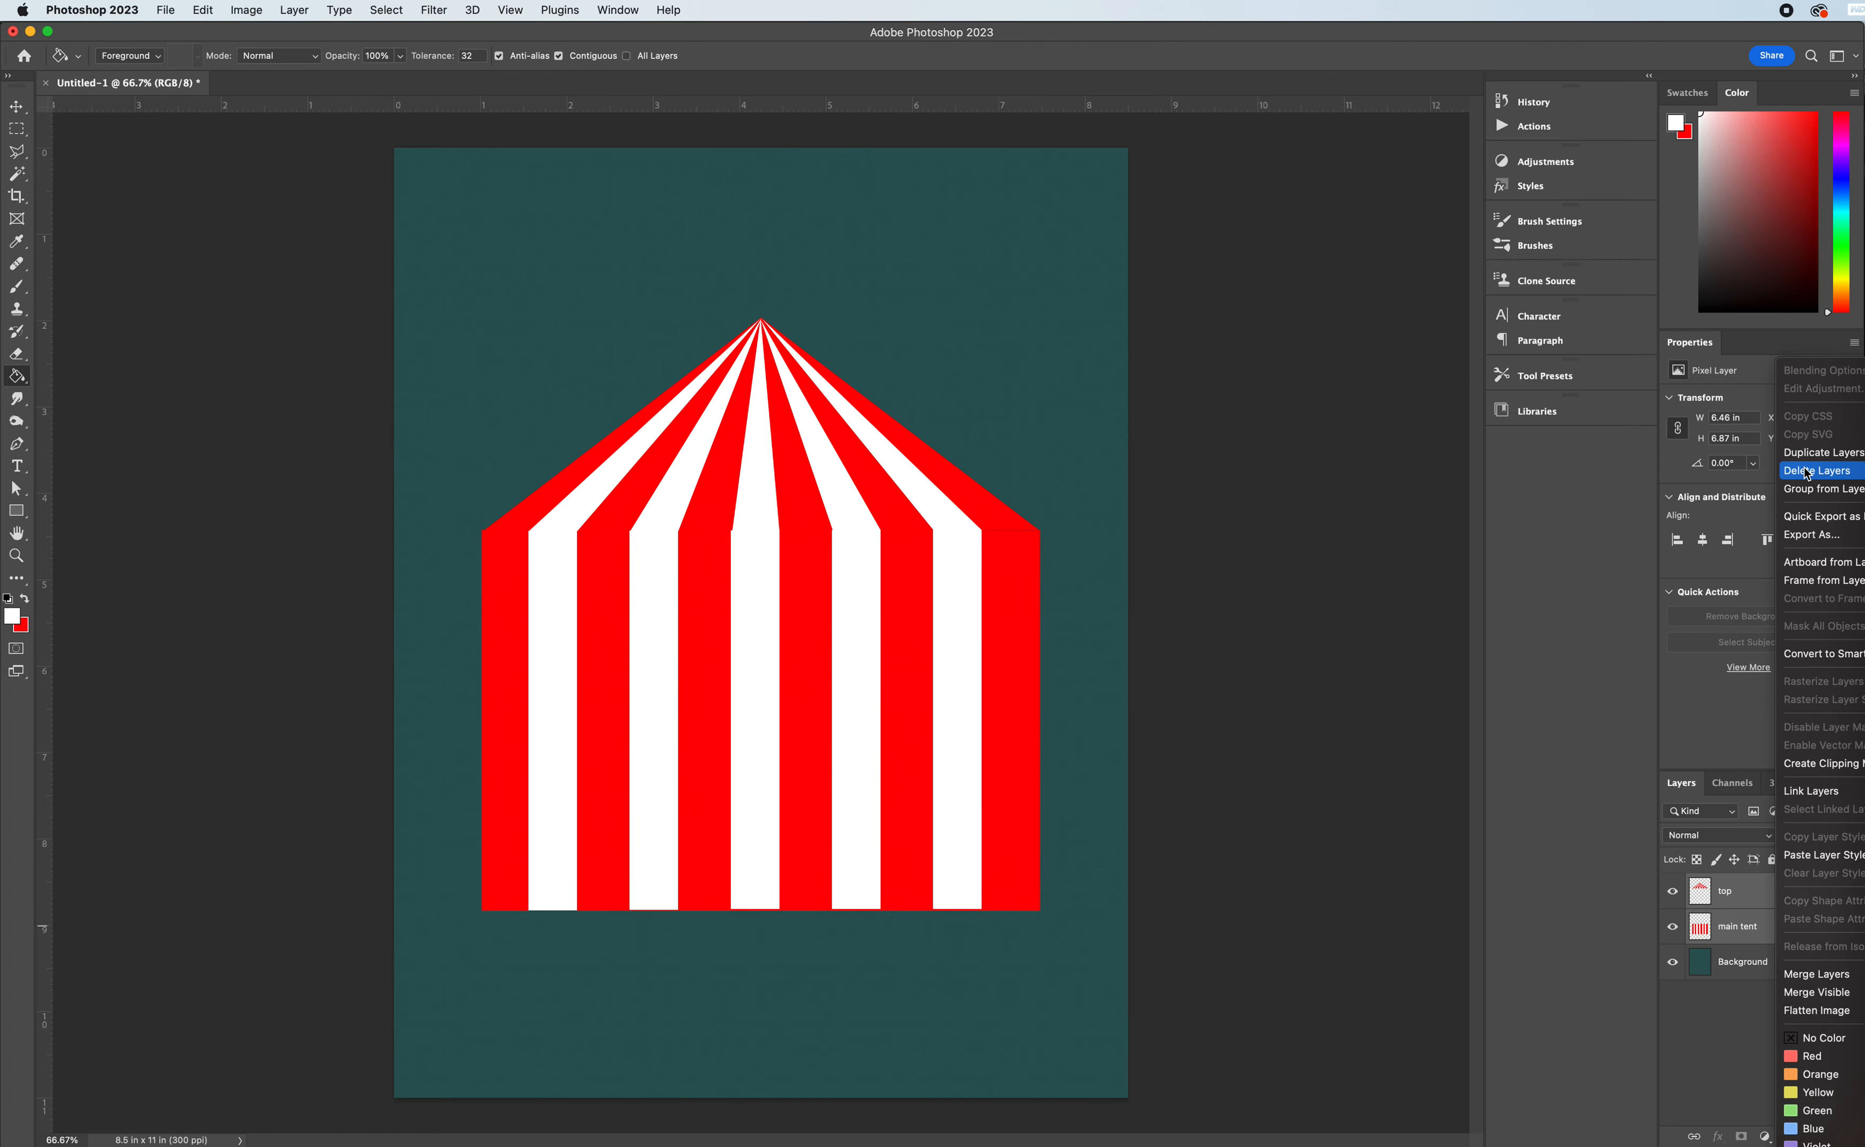
click(1817, 452)
click(1264, 537)
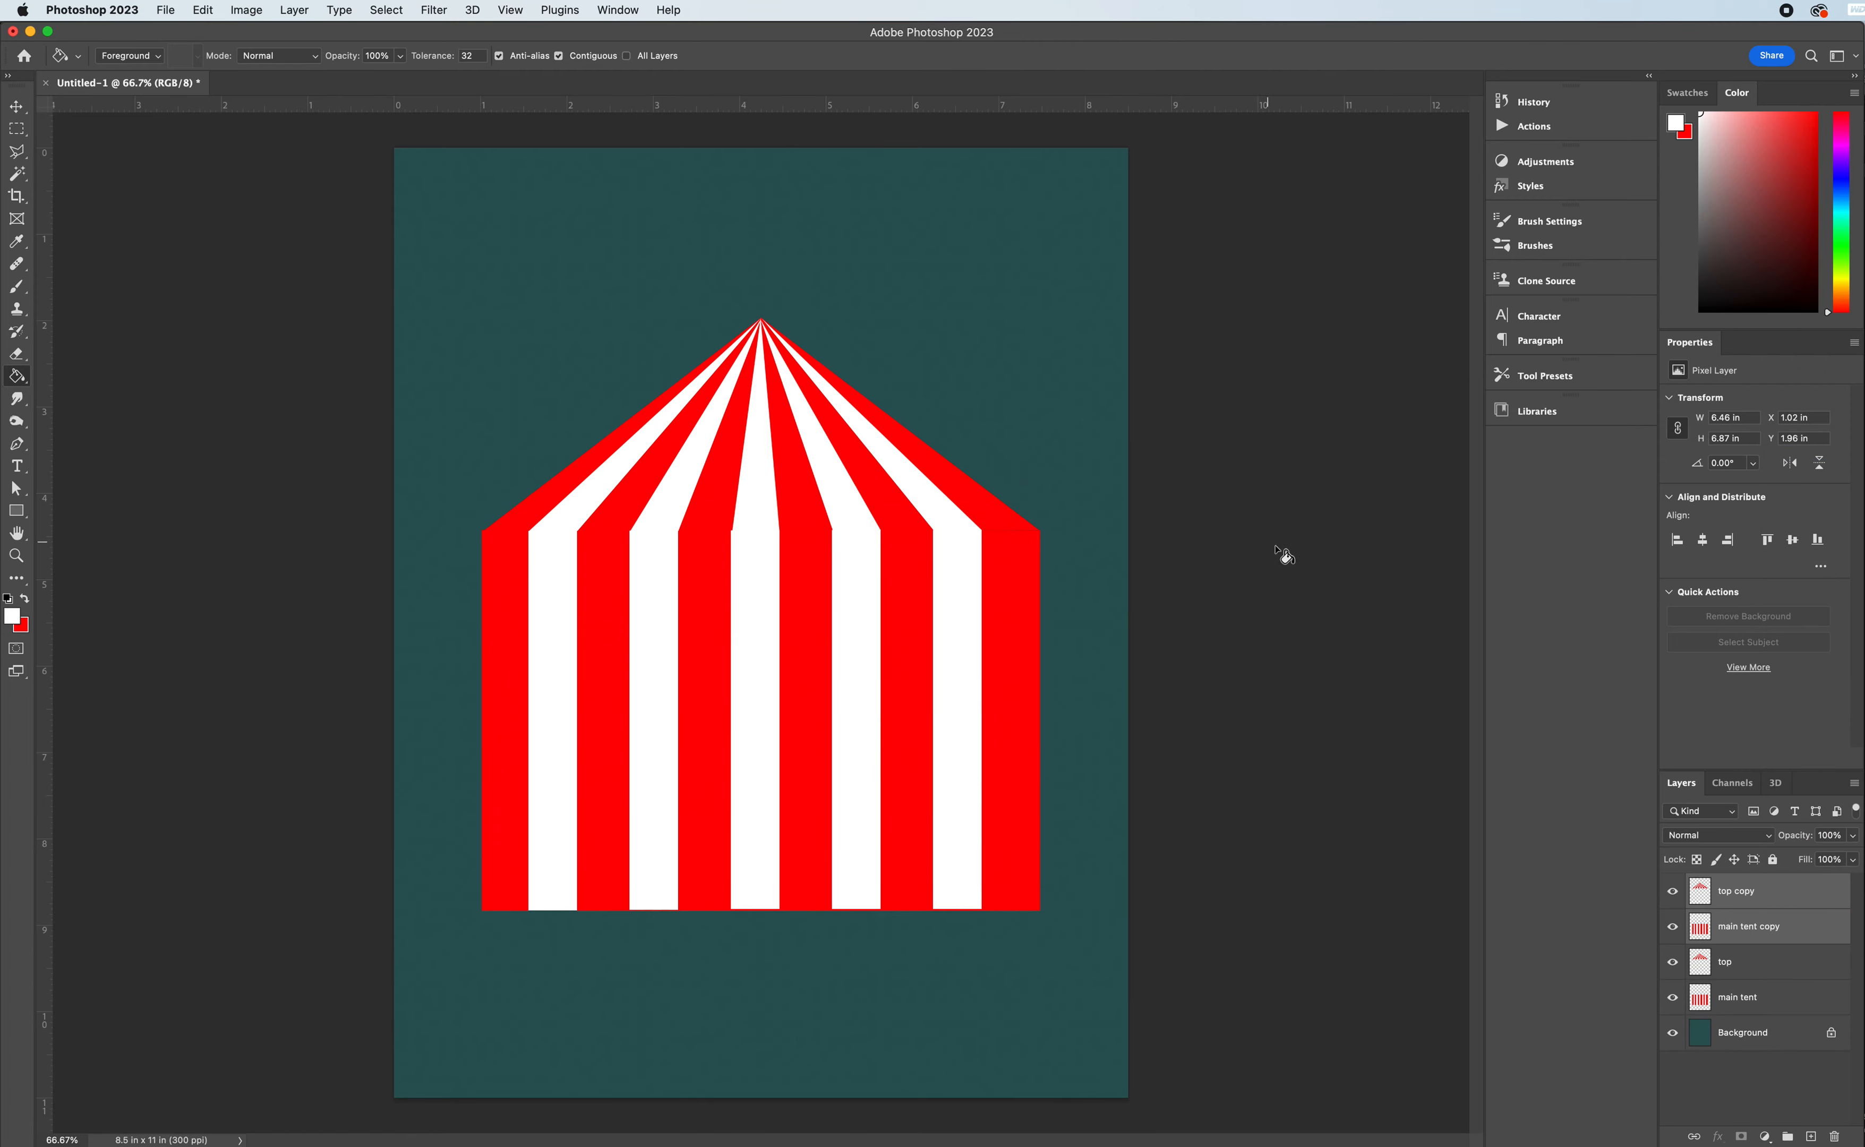
drag(1673, 963, 1676, 998)
- Warp the "main tent copy" layer so both lower corners flare outward almost to the canvas edges
click(1744, 929)
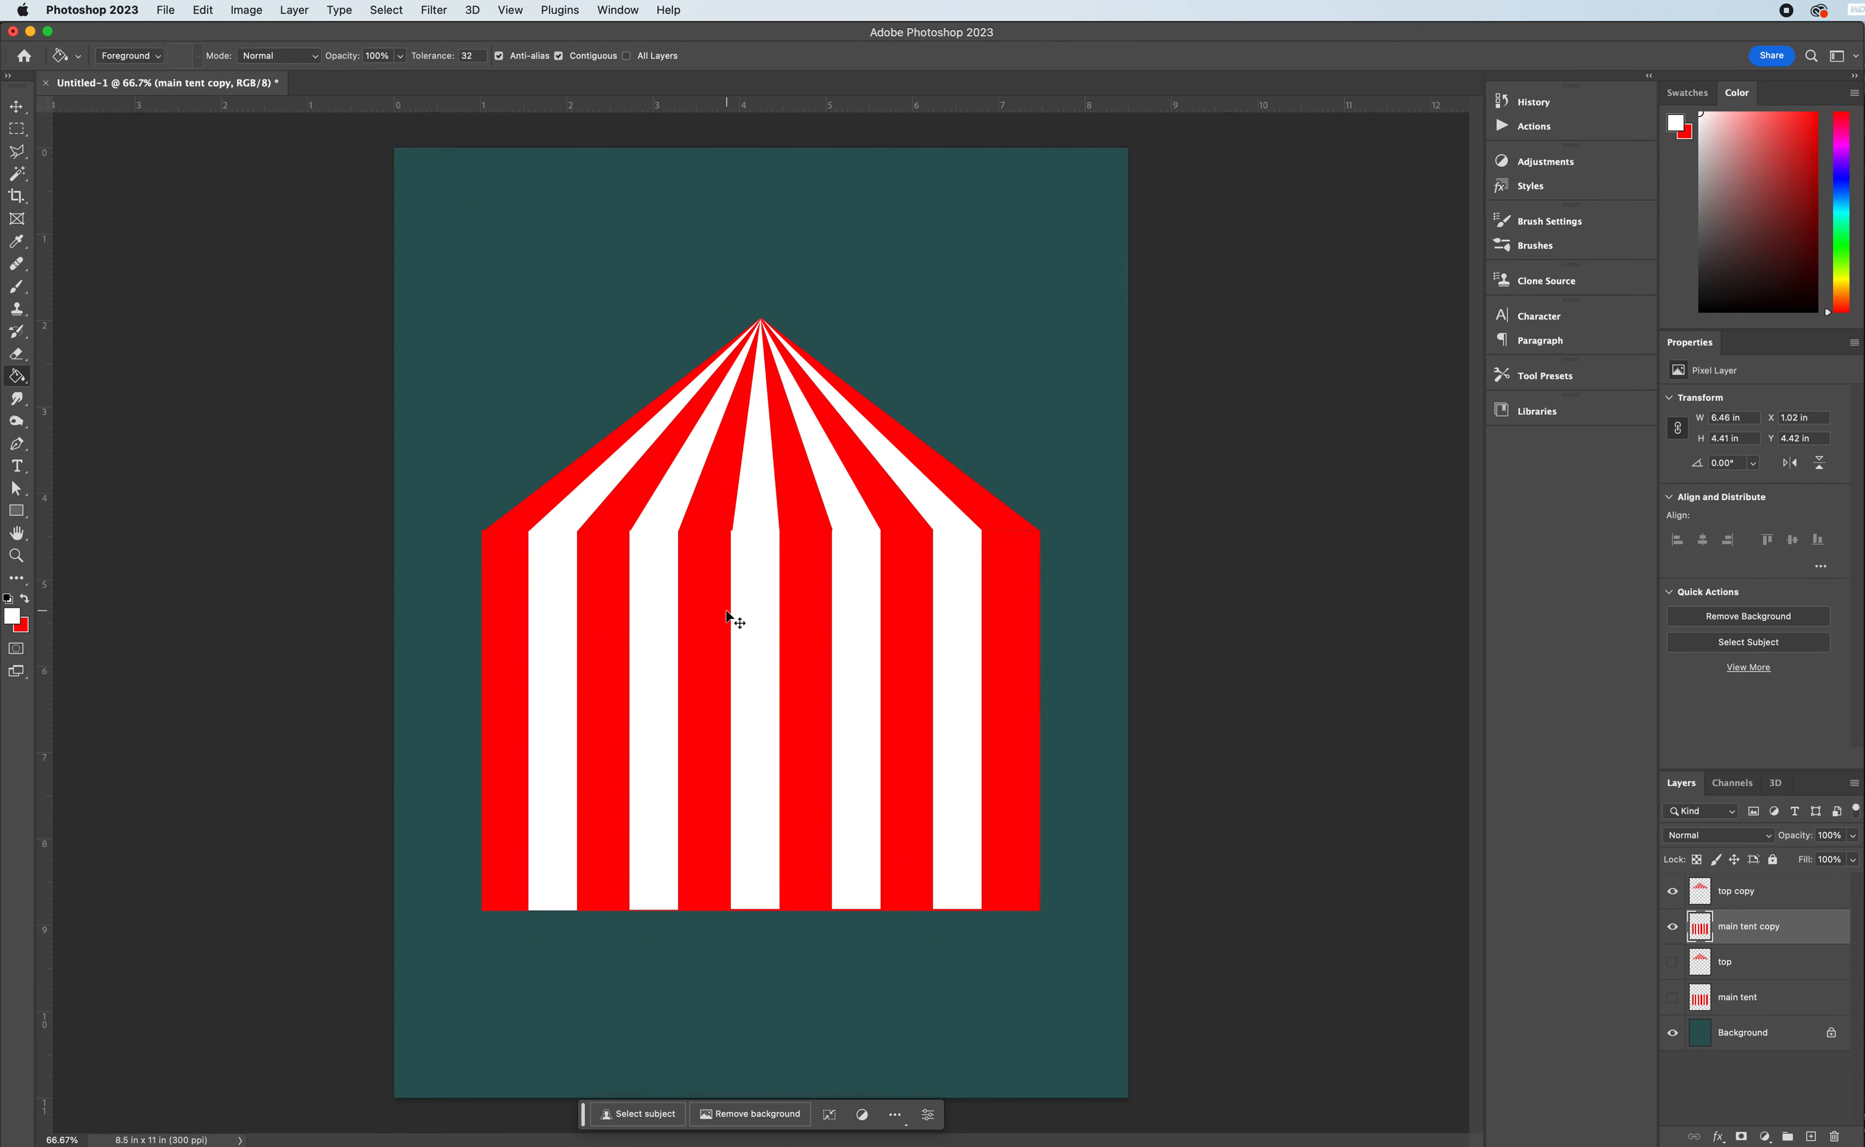
key(super+t)
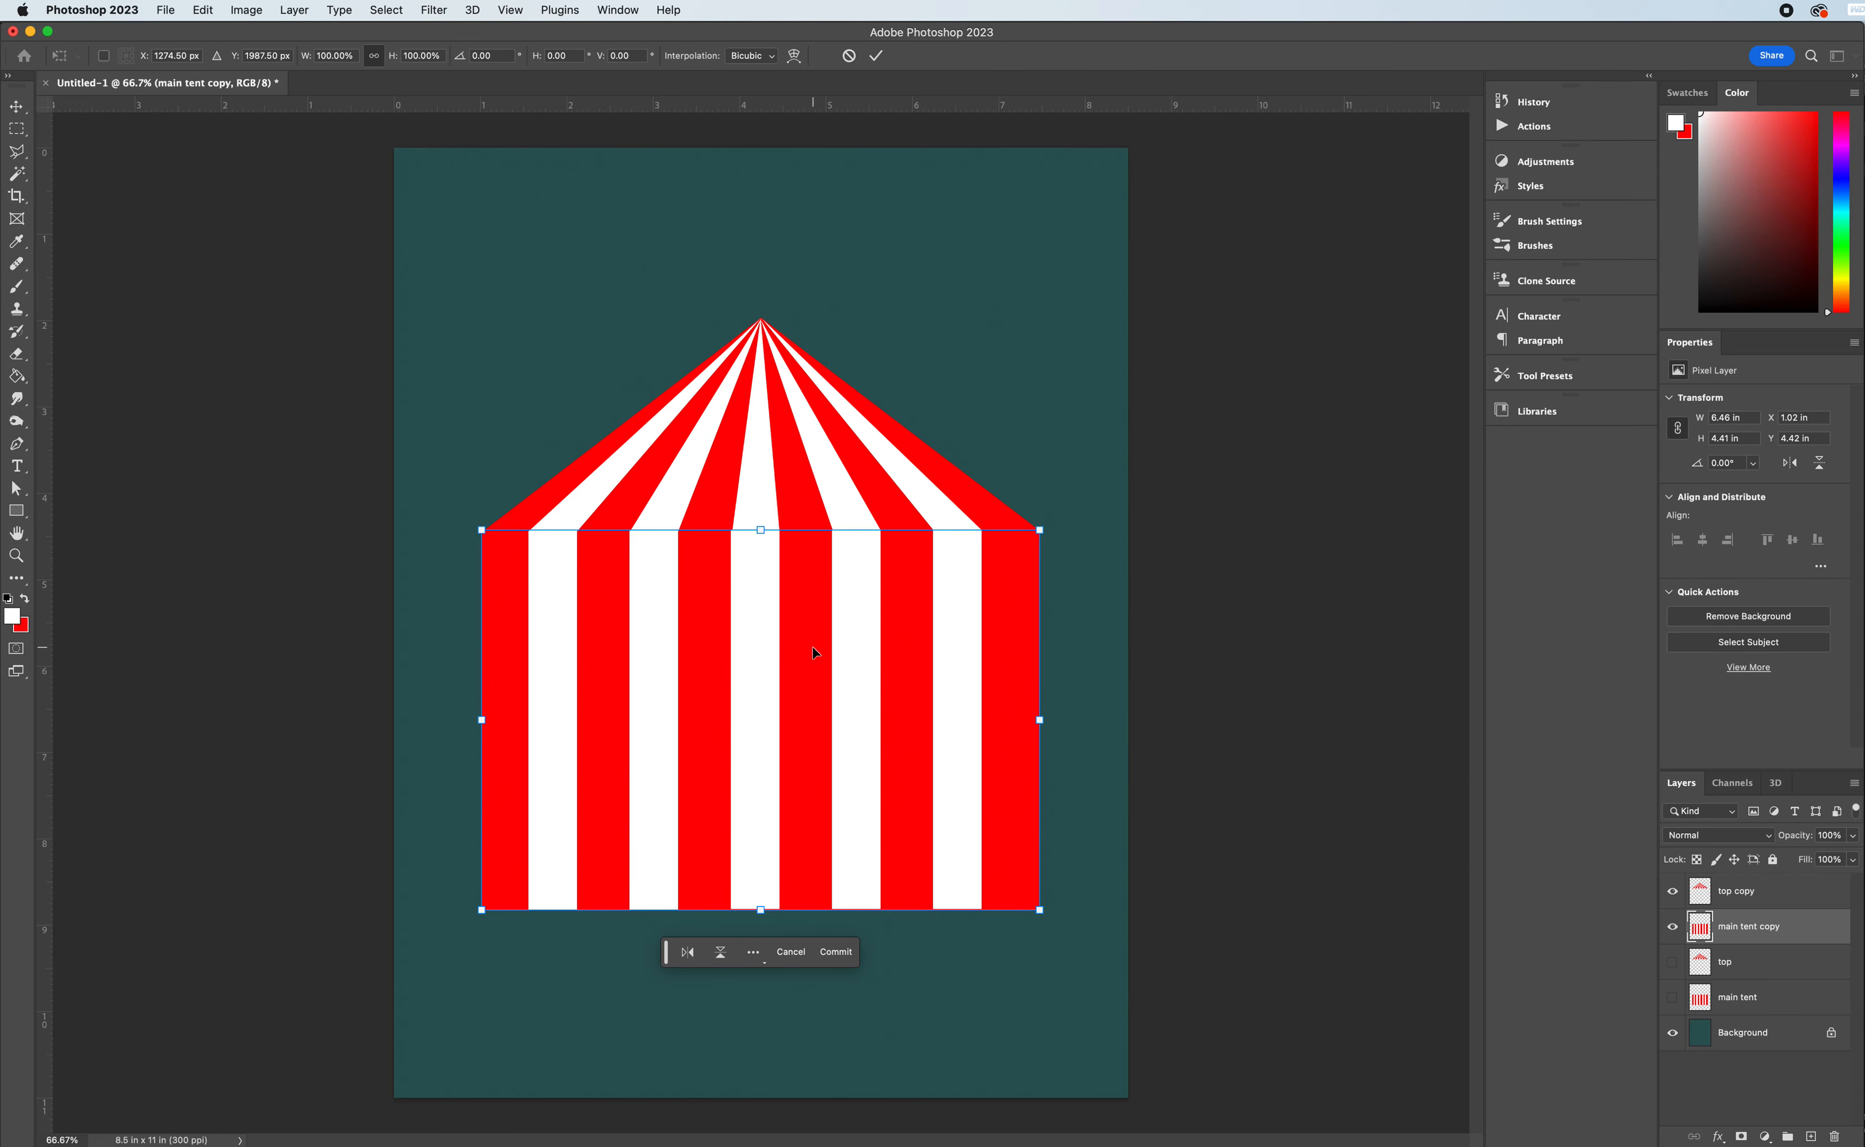
right_click(728, 714)
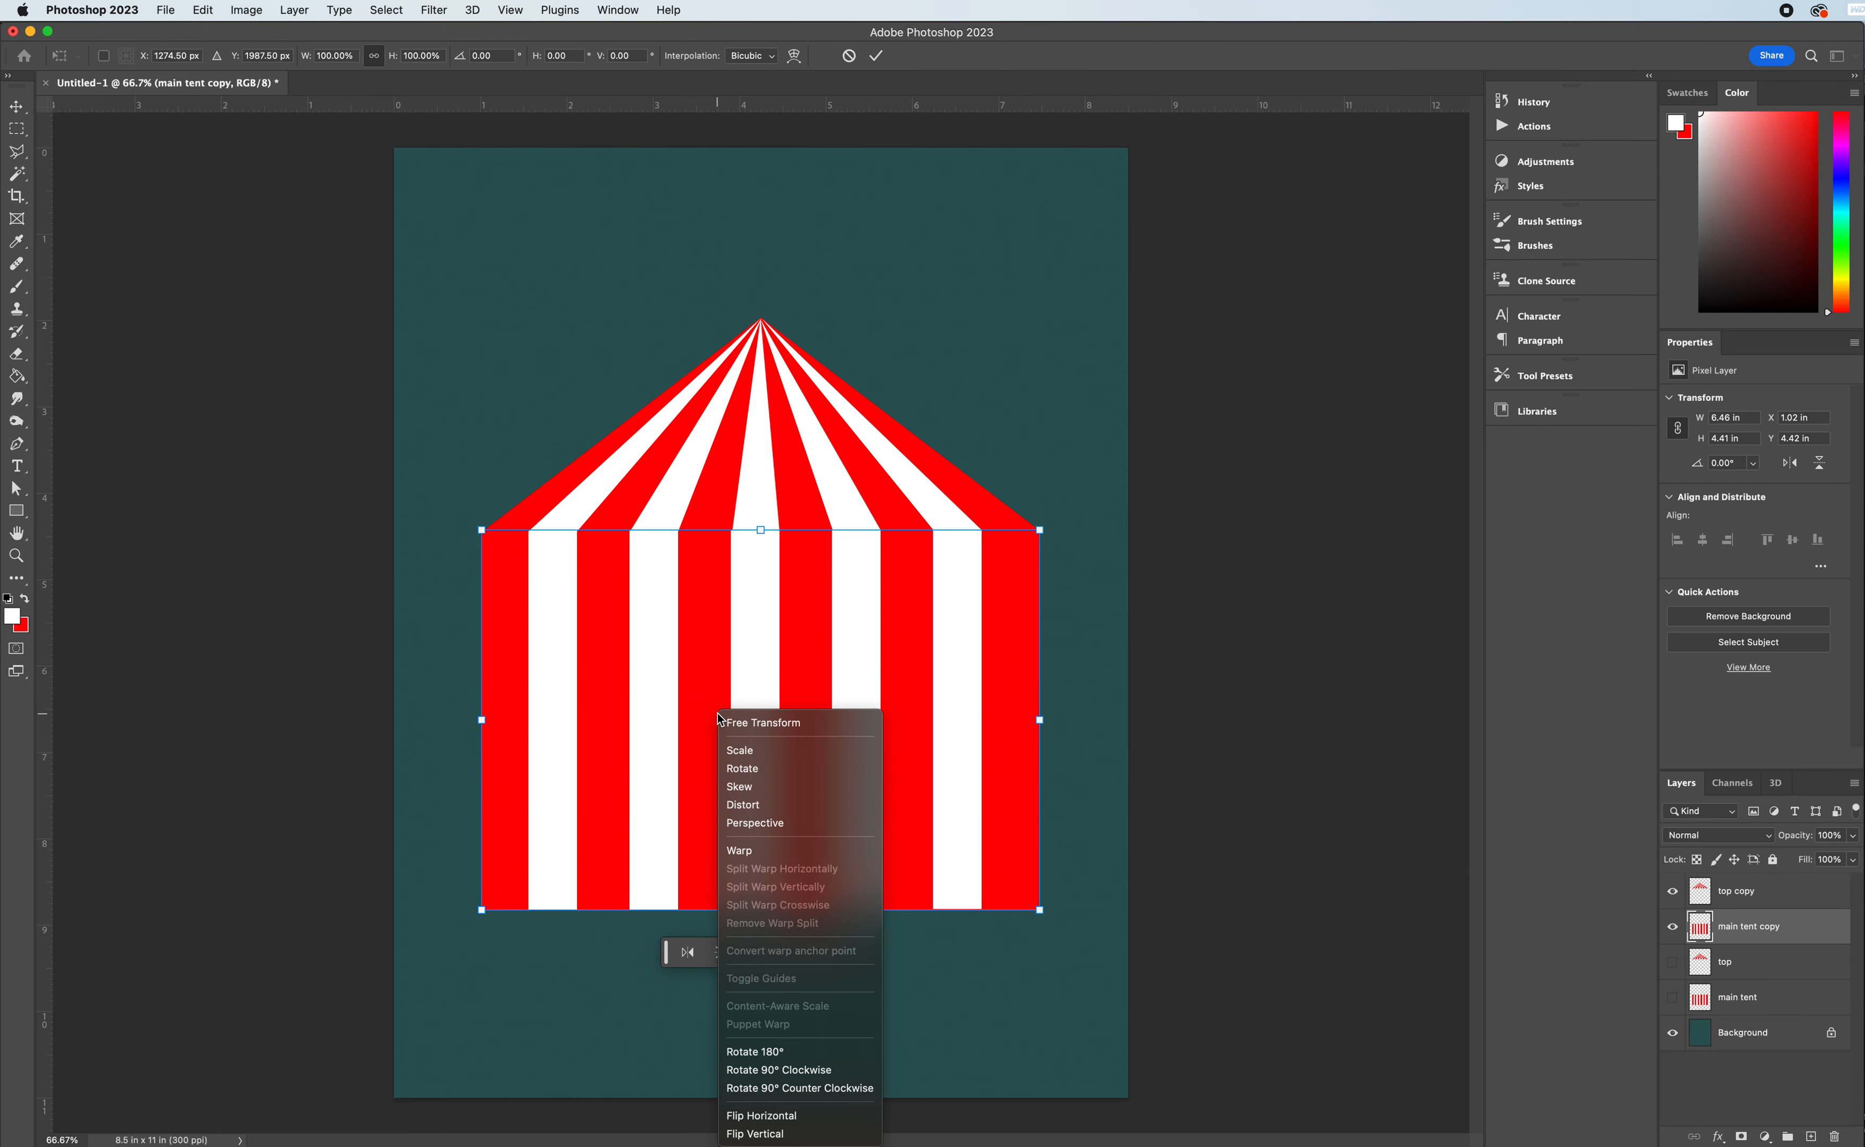
click(747, 856)
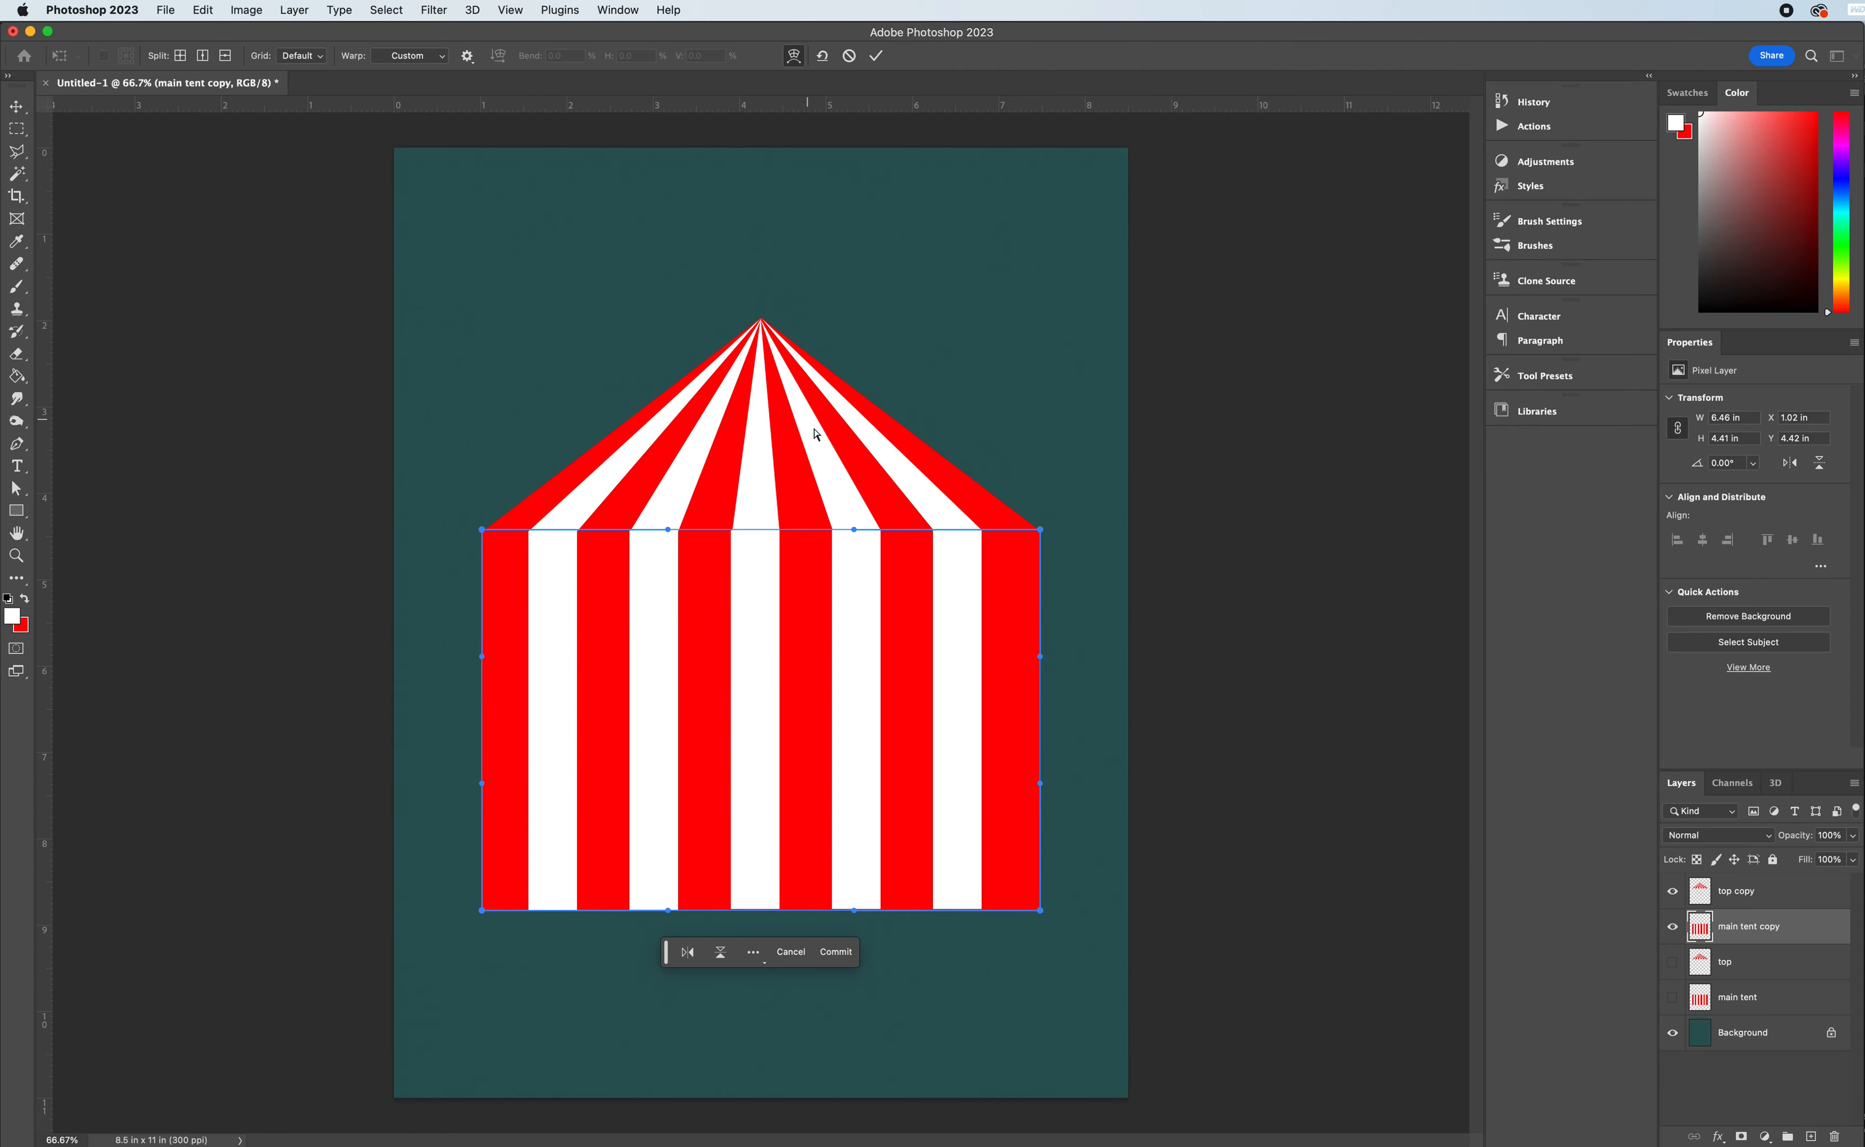
click(177, 55)
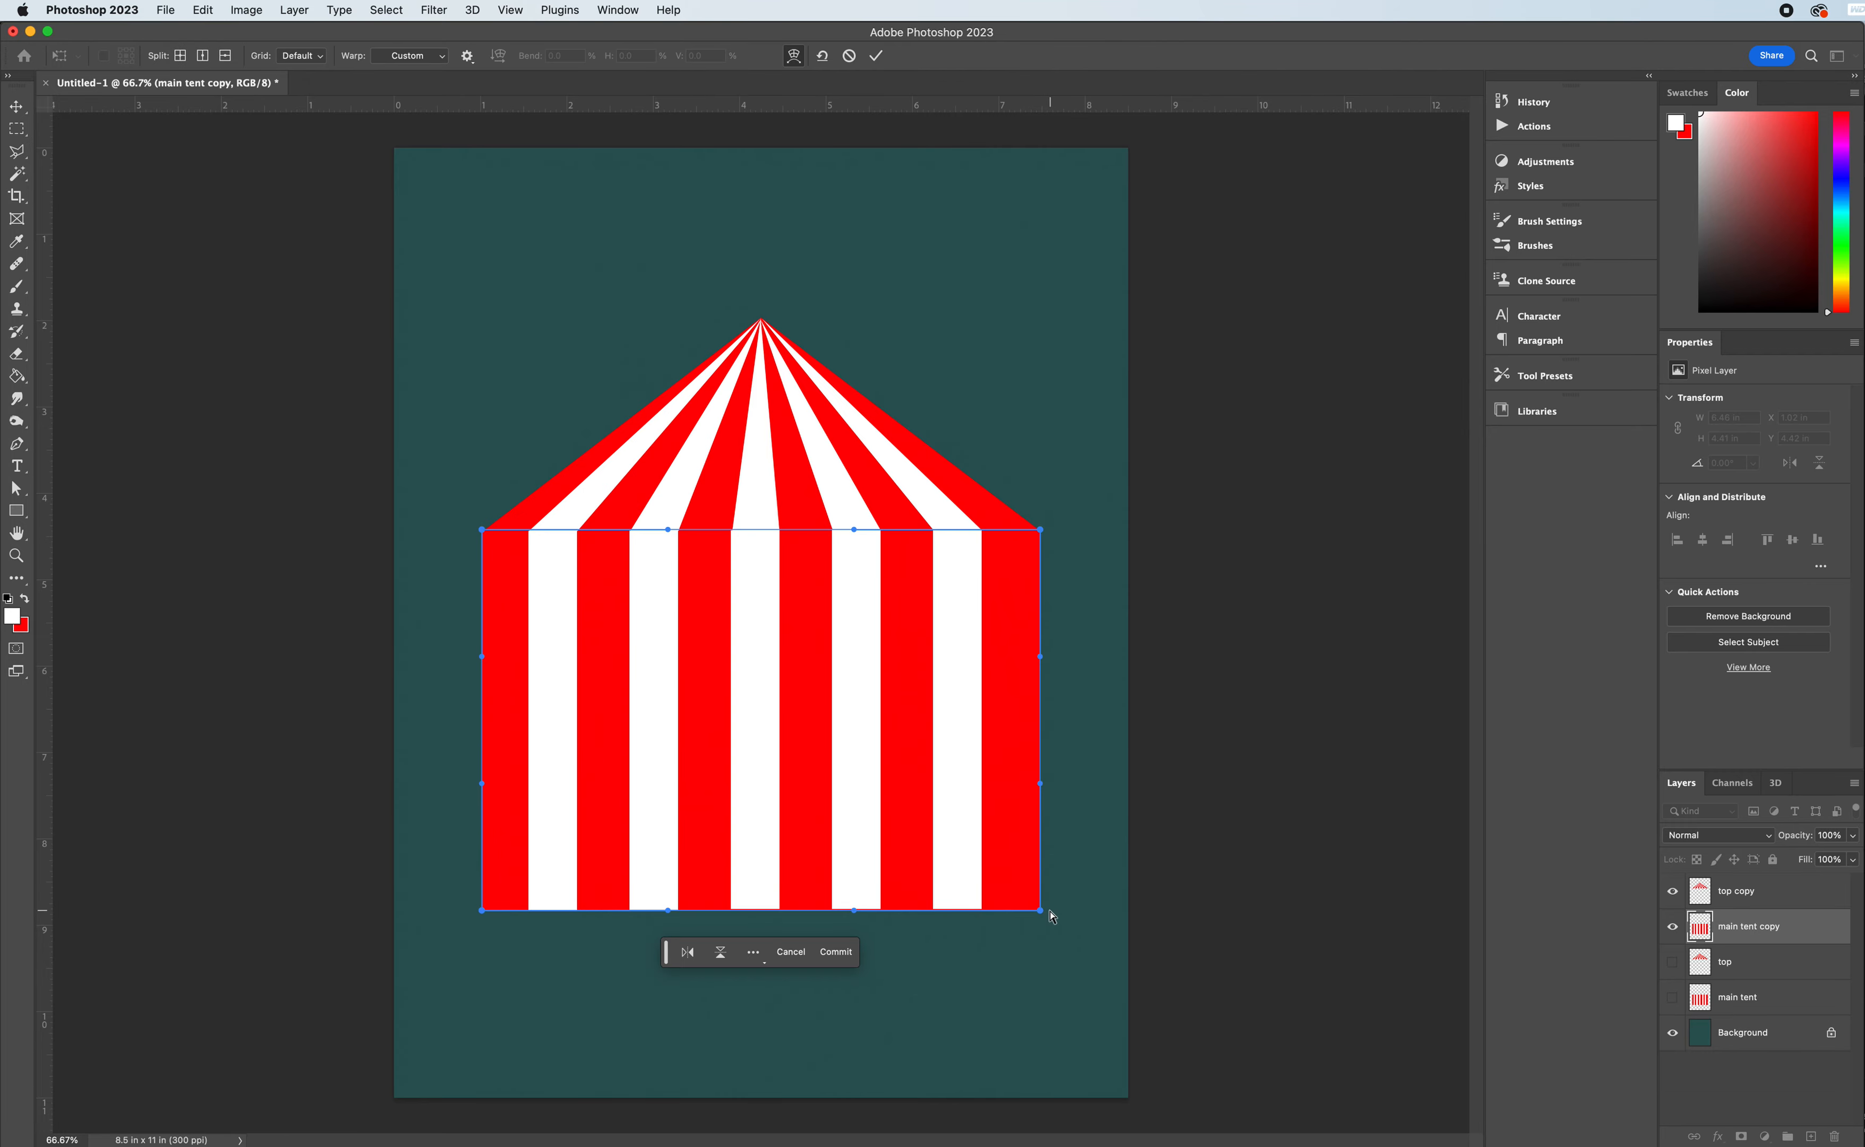
drag(1043, 916, 1119, 911)
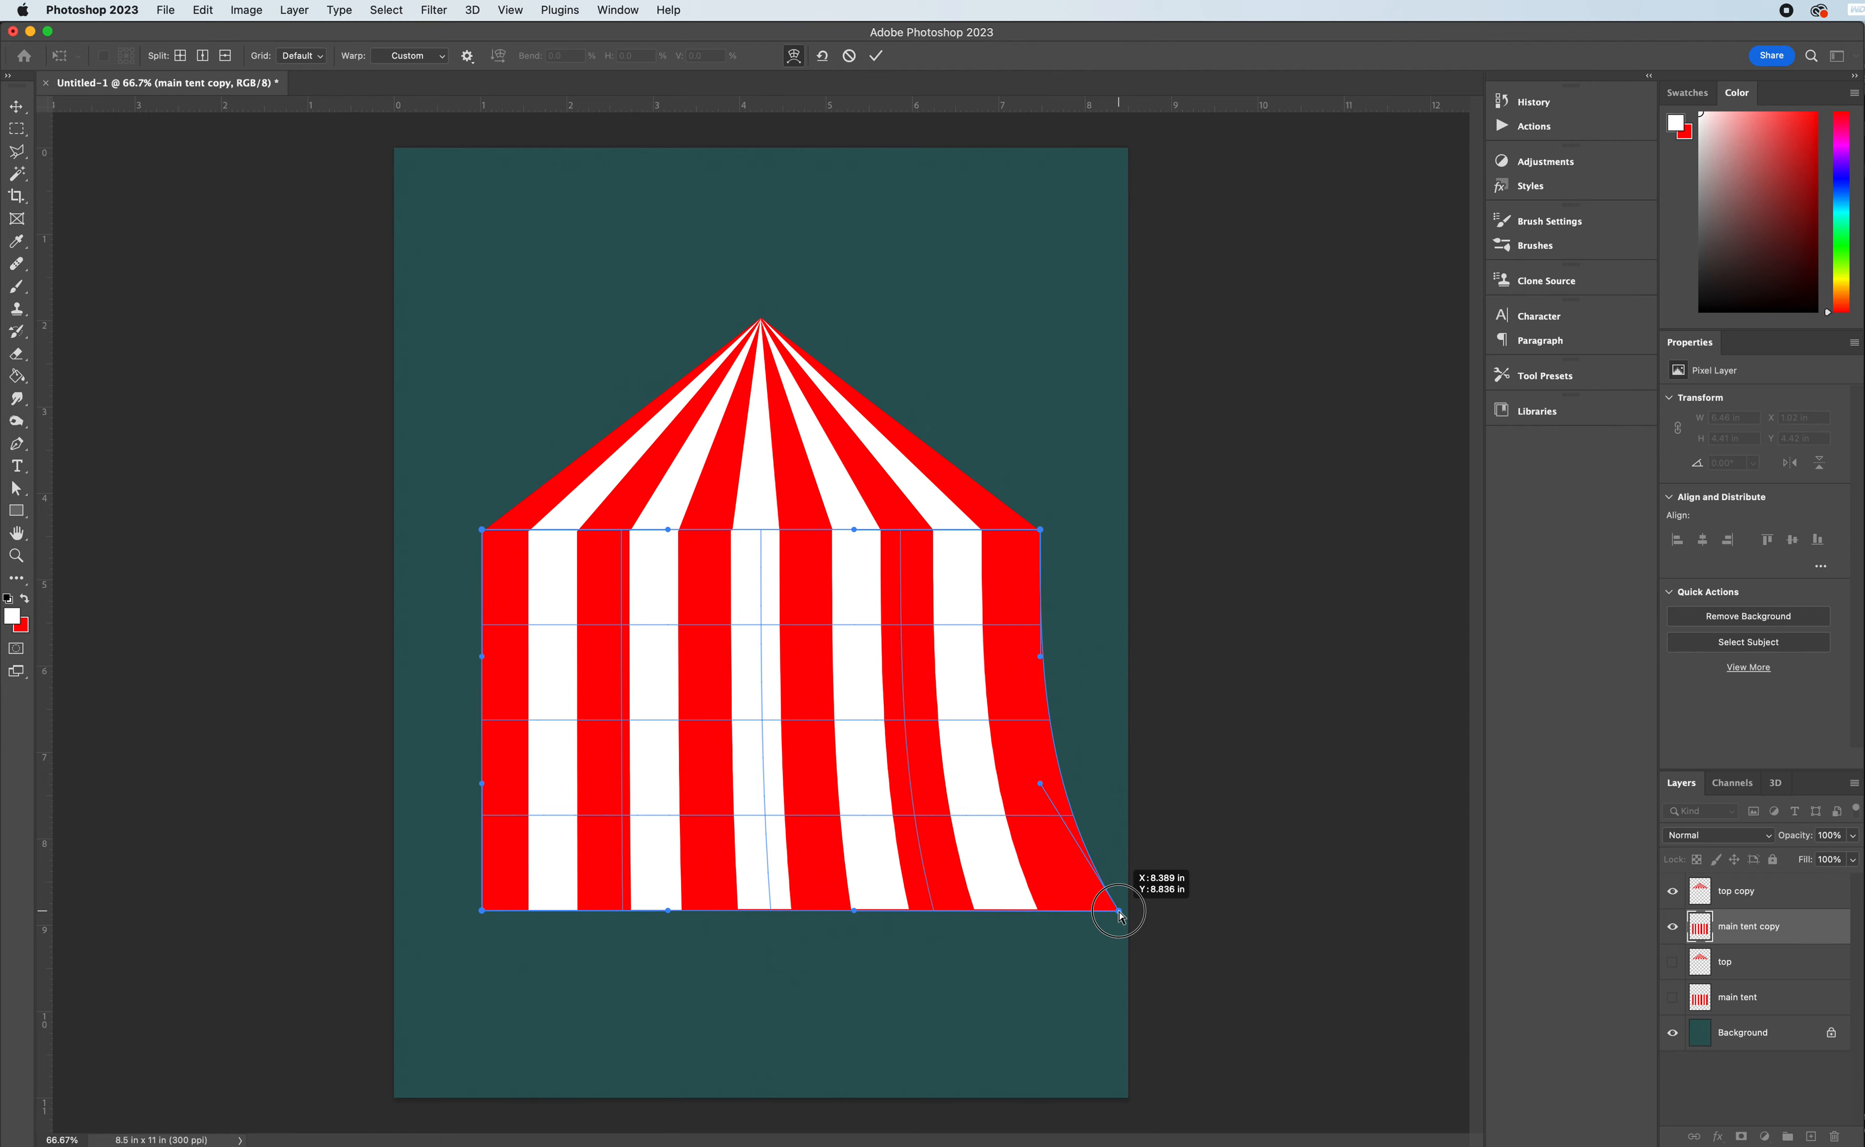
drag(1120, 917, 1120, 914)
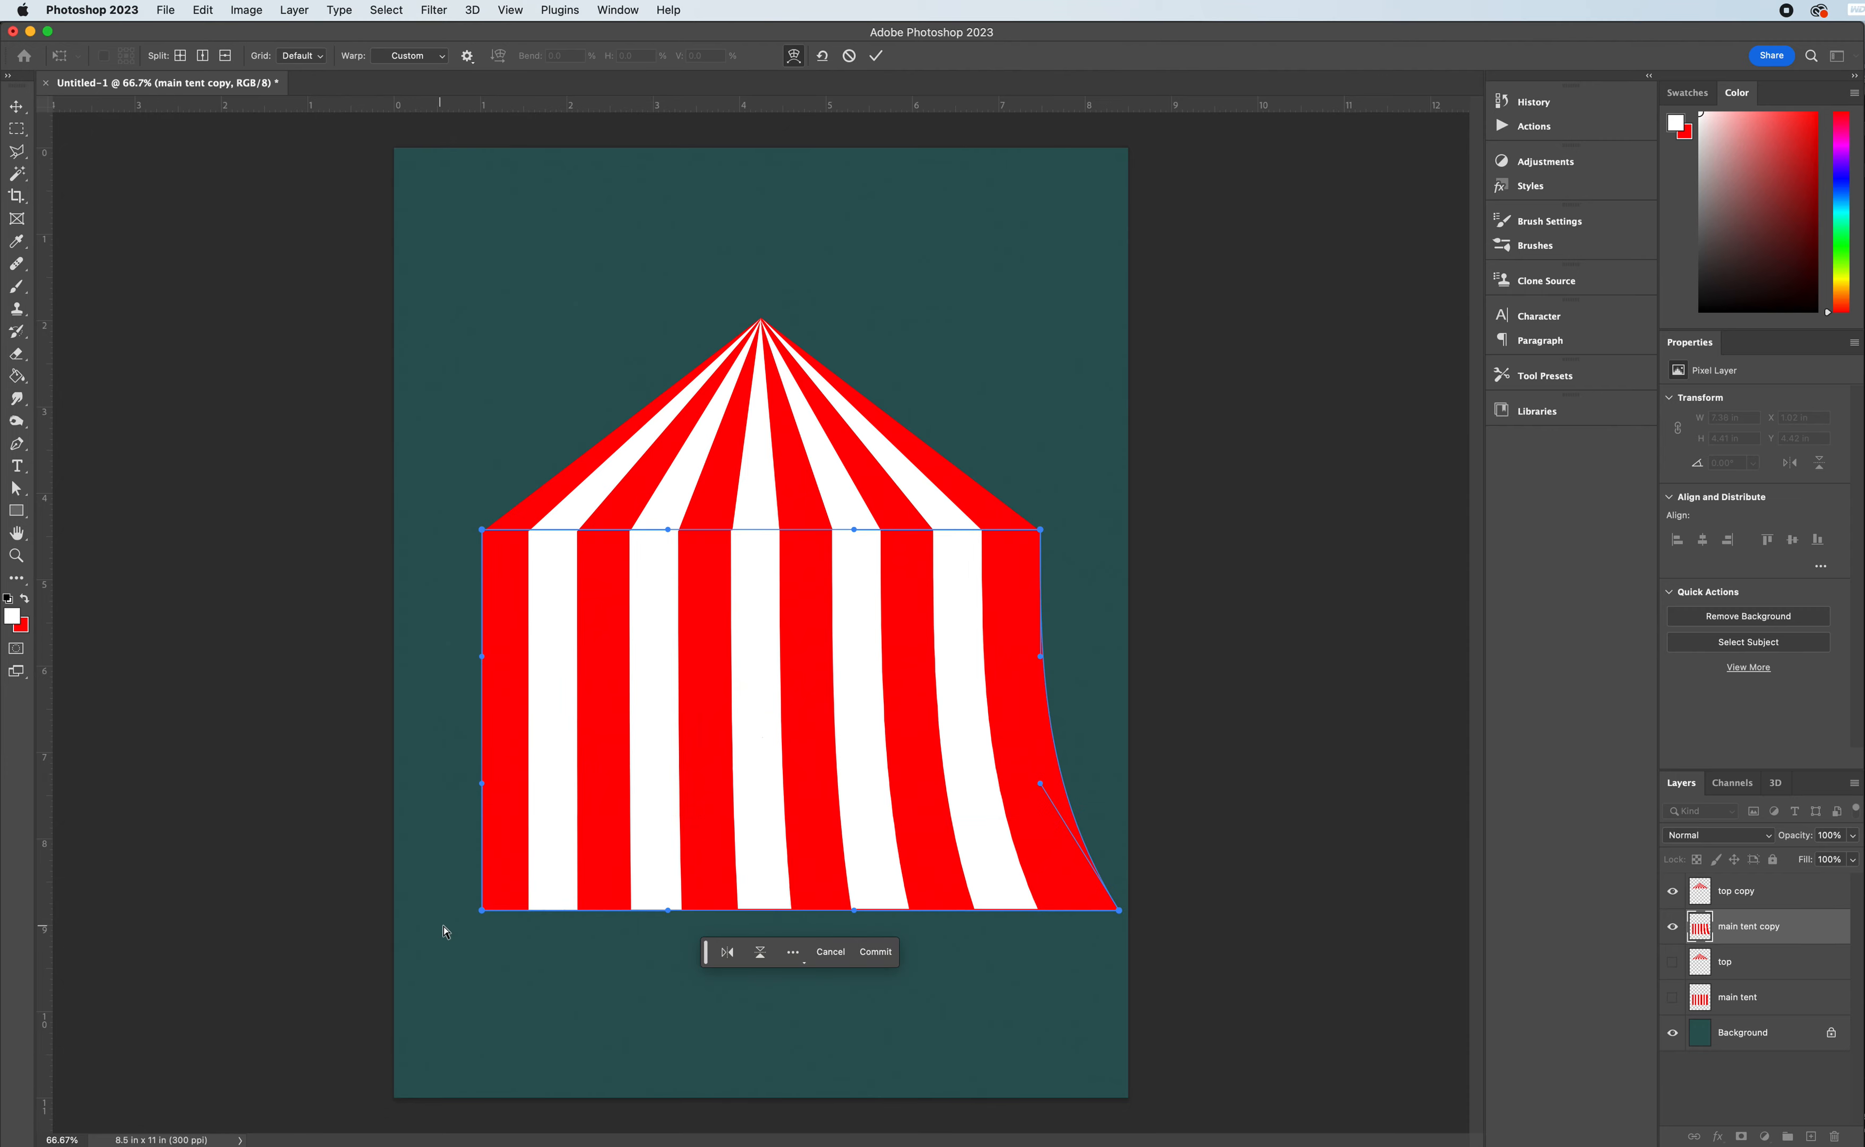
drag(484, 916, 404, 909)
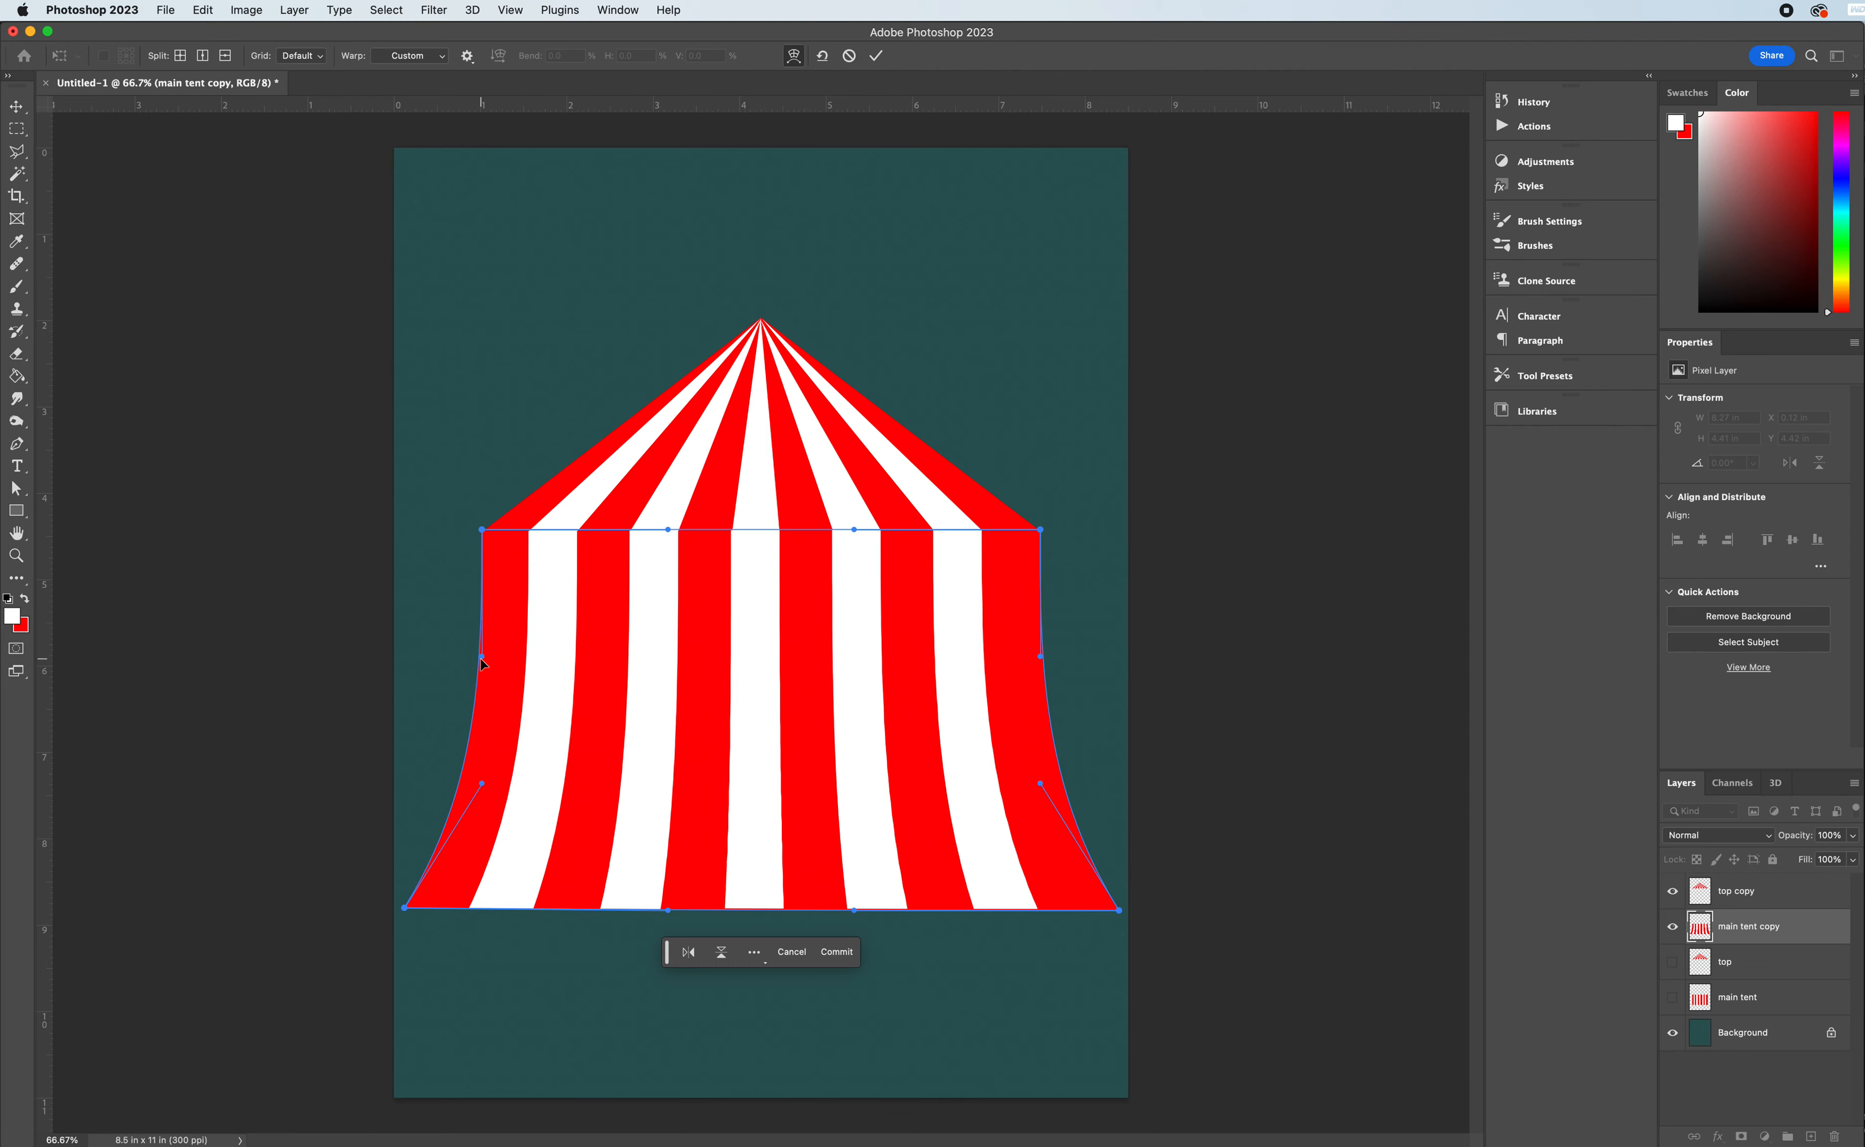
- Curve the upper part of both tent walls inward with the side warp handles
drag(480, 660, 539, 657)
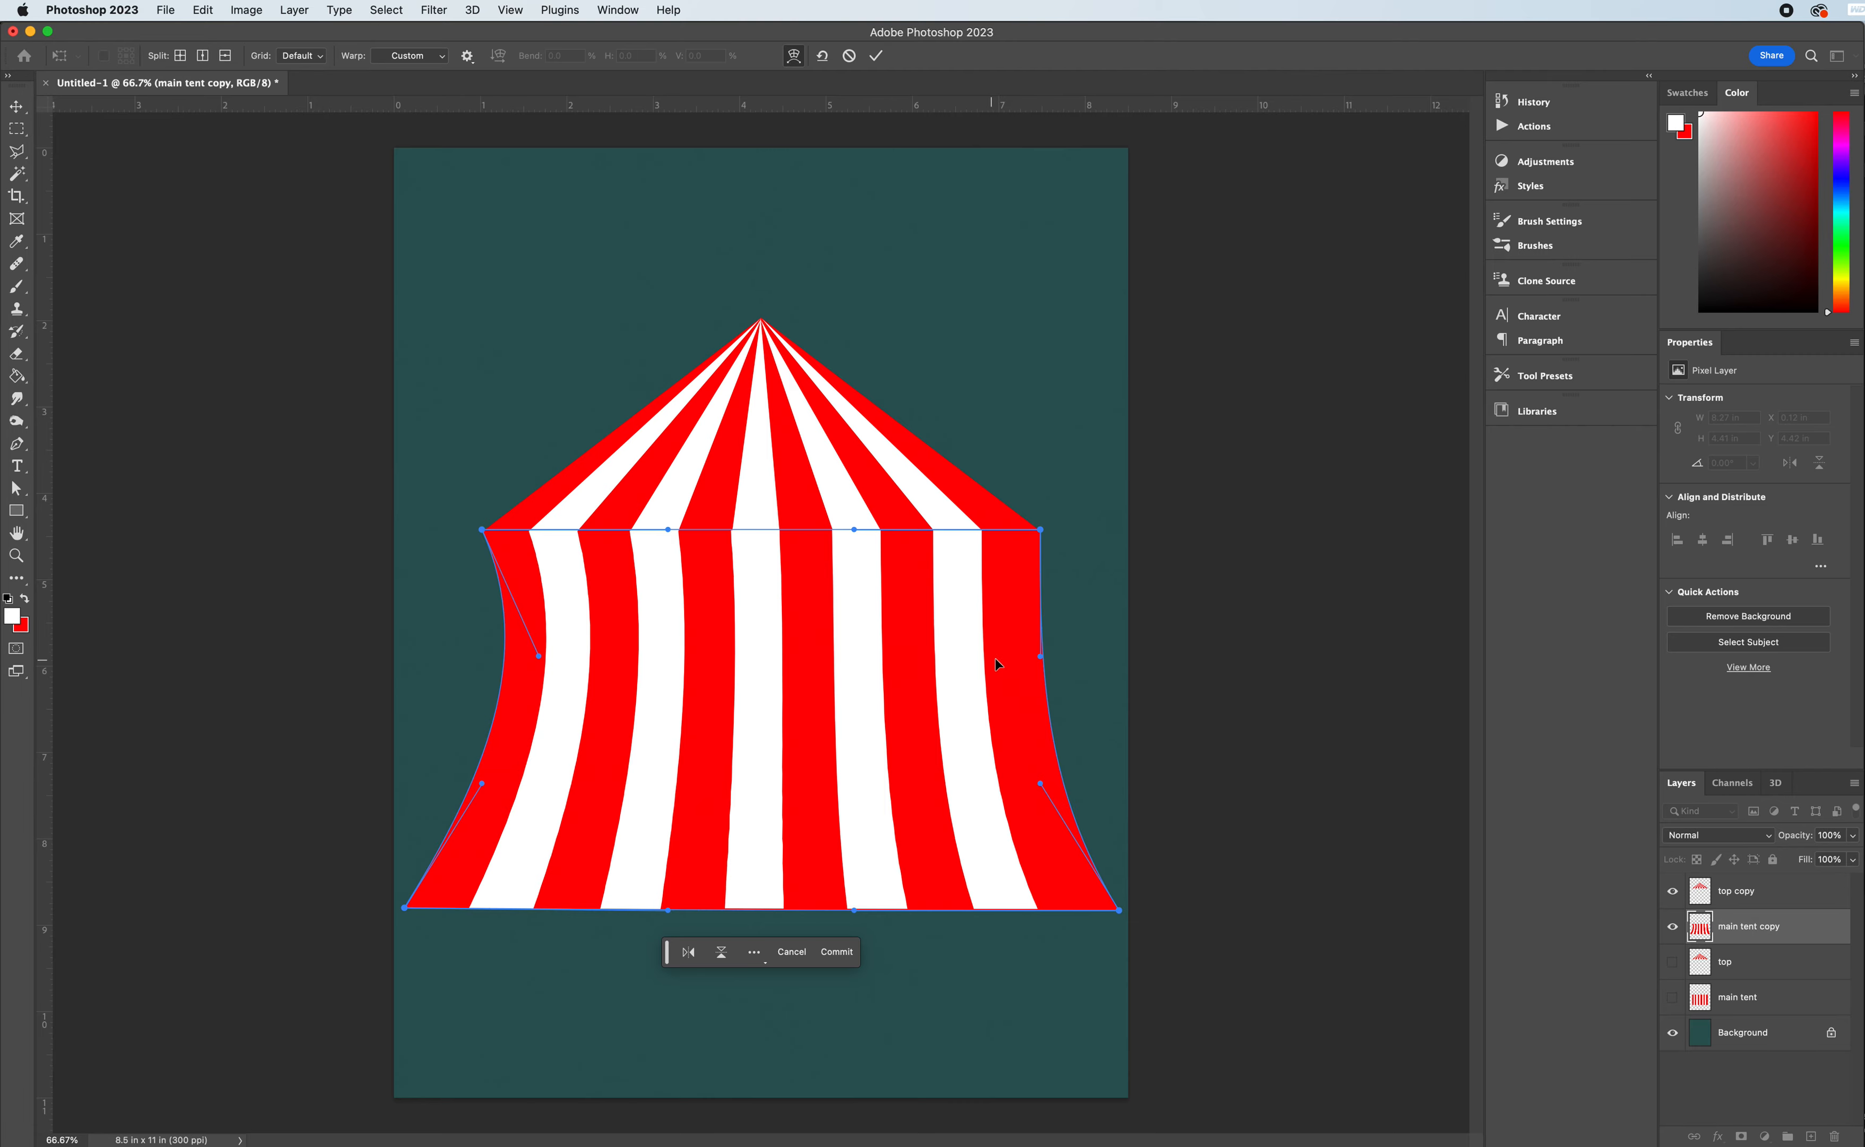
drag(1041, 657, 968, 655)
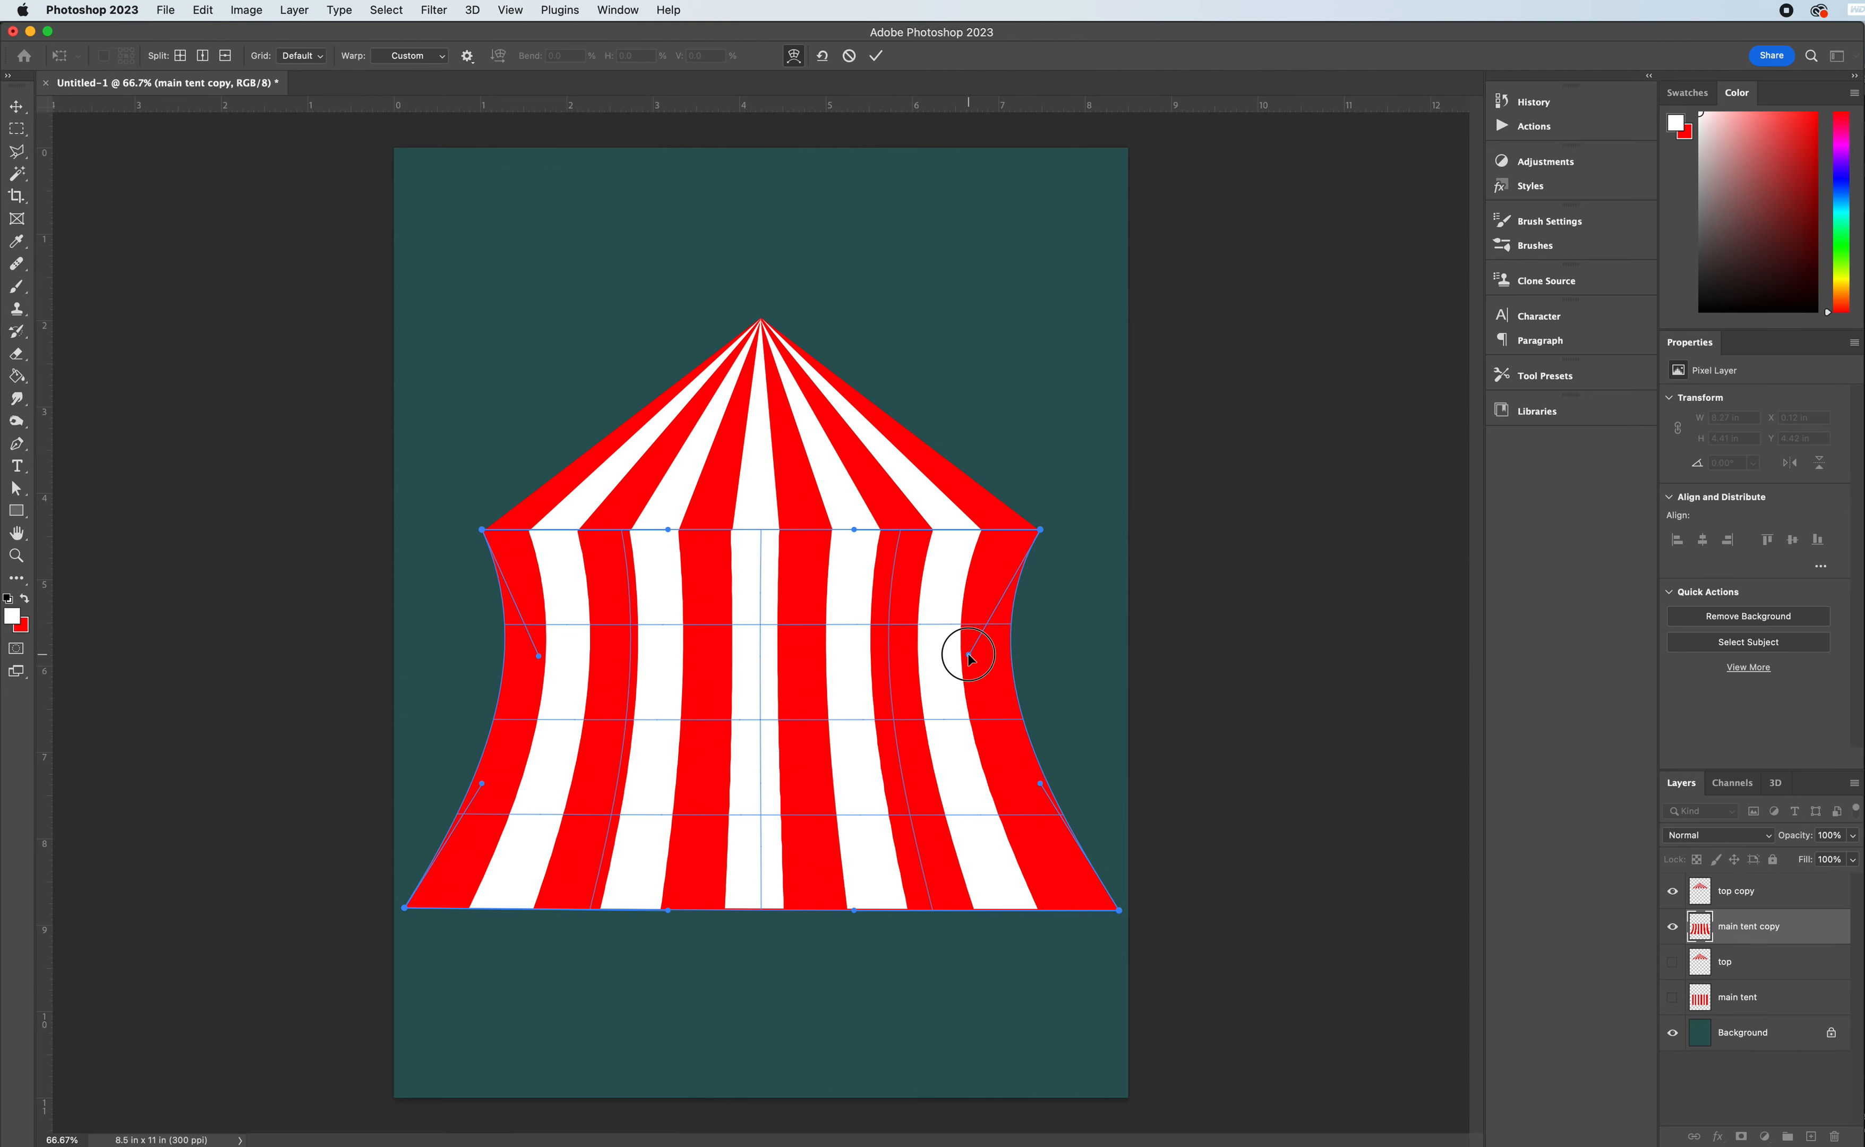
drag(968, 655, 968, 654)
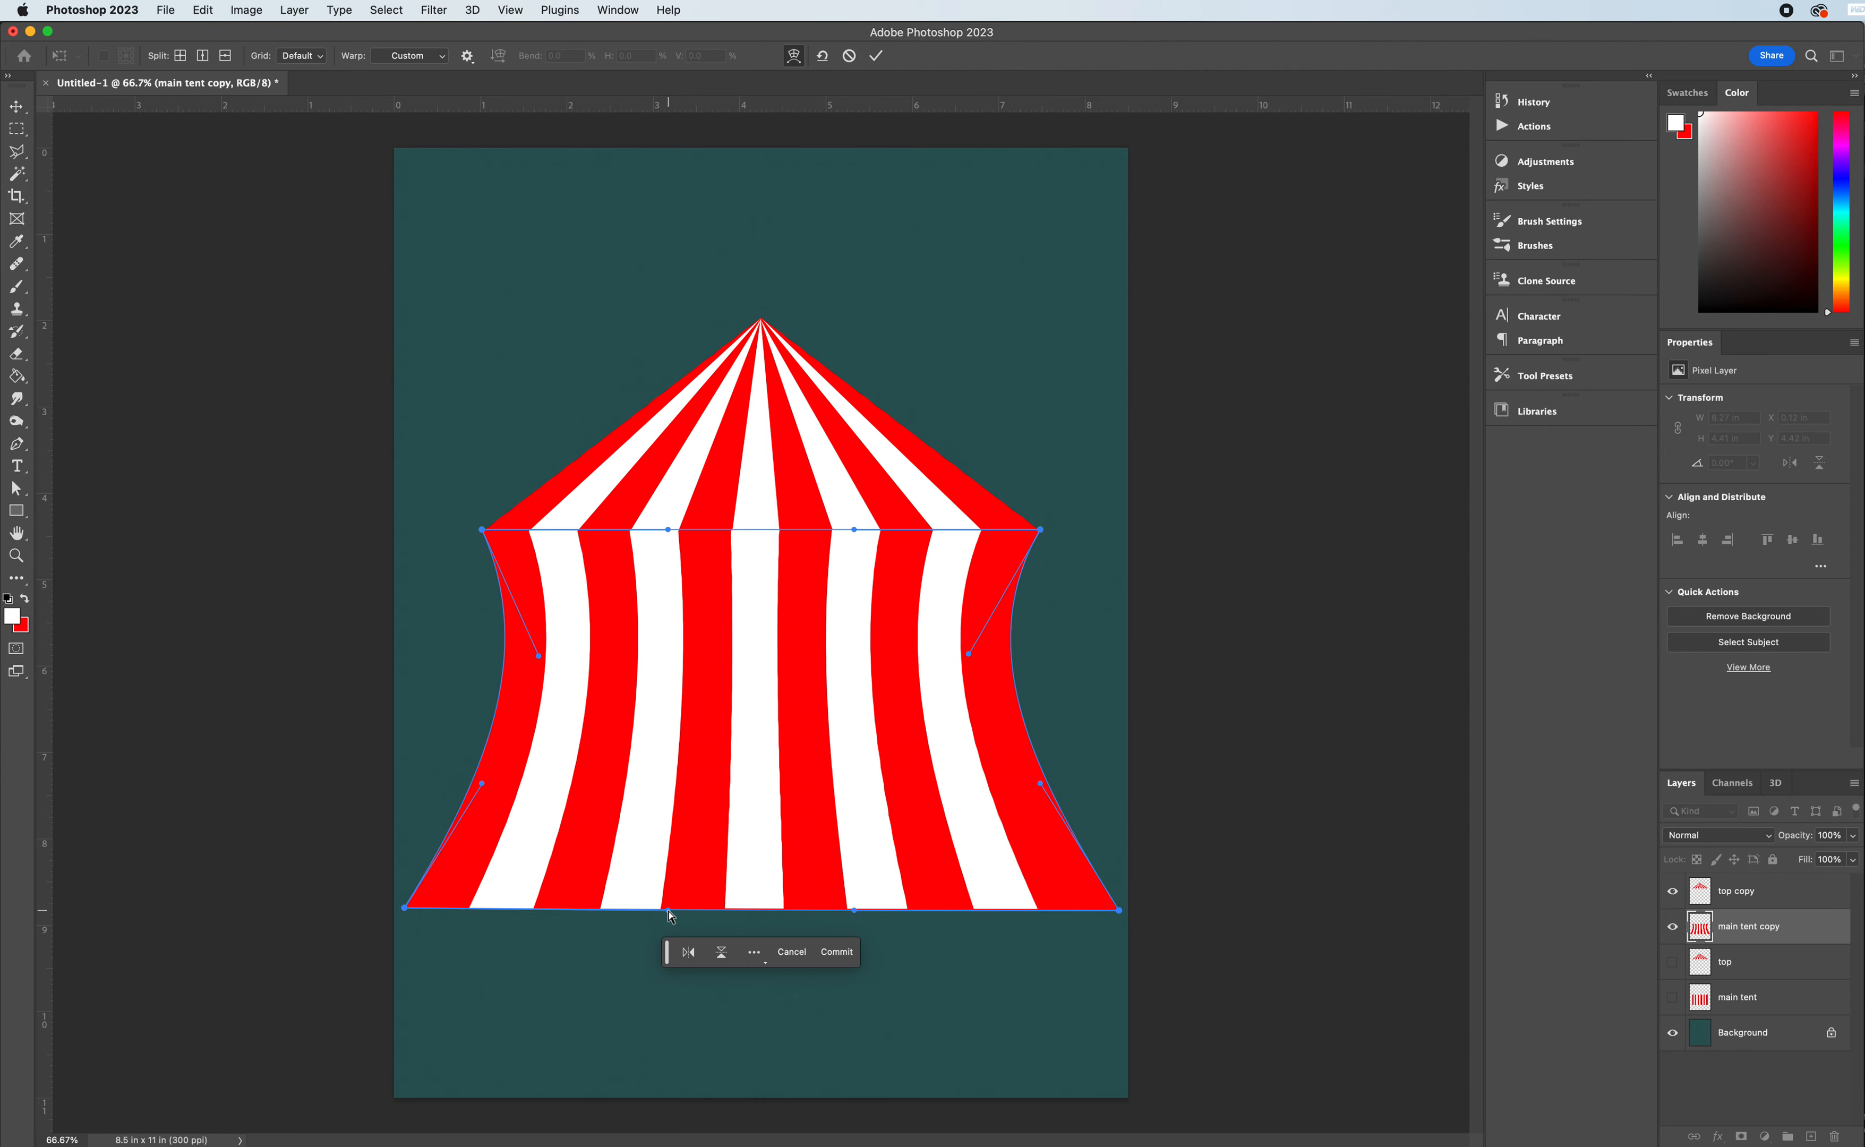
- Bow the tent body's lower edge evenly downward by pulling down its two warp handles
drag(669, 913, 667, 975)
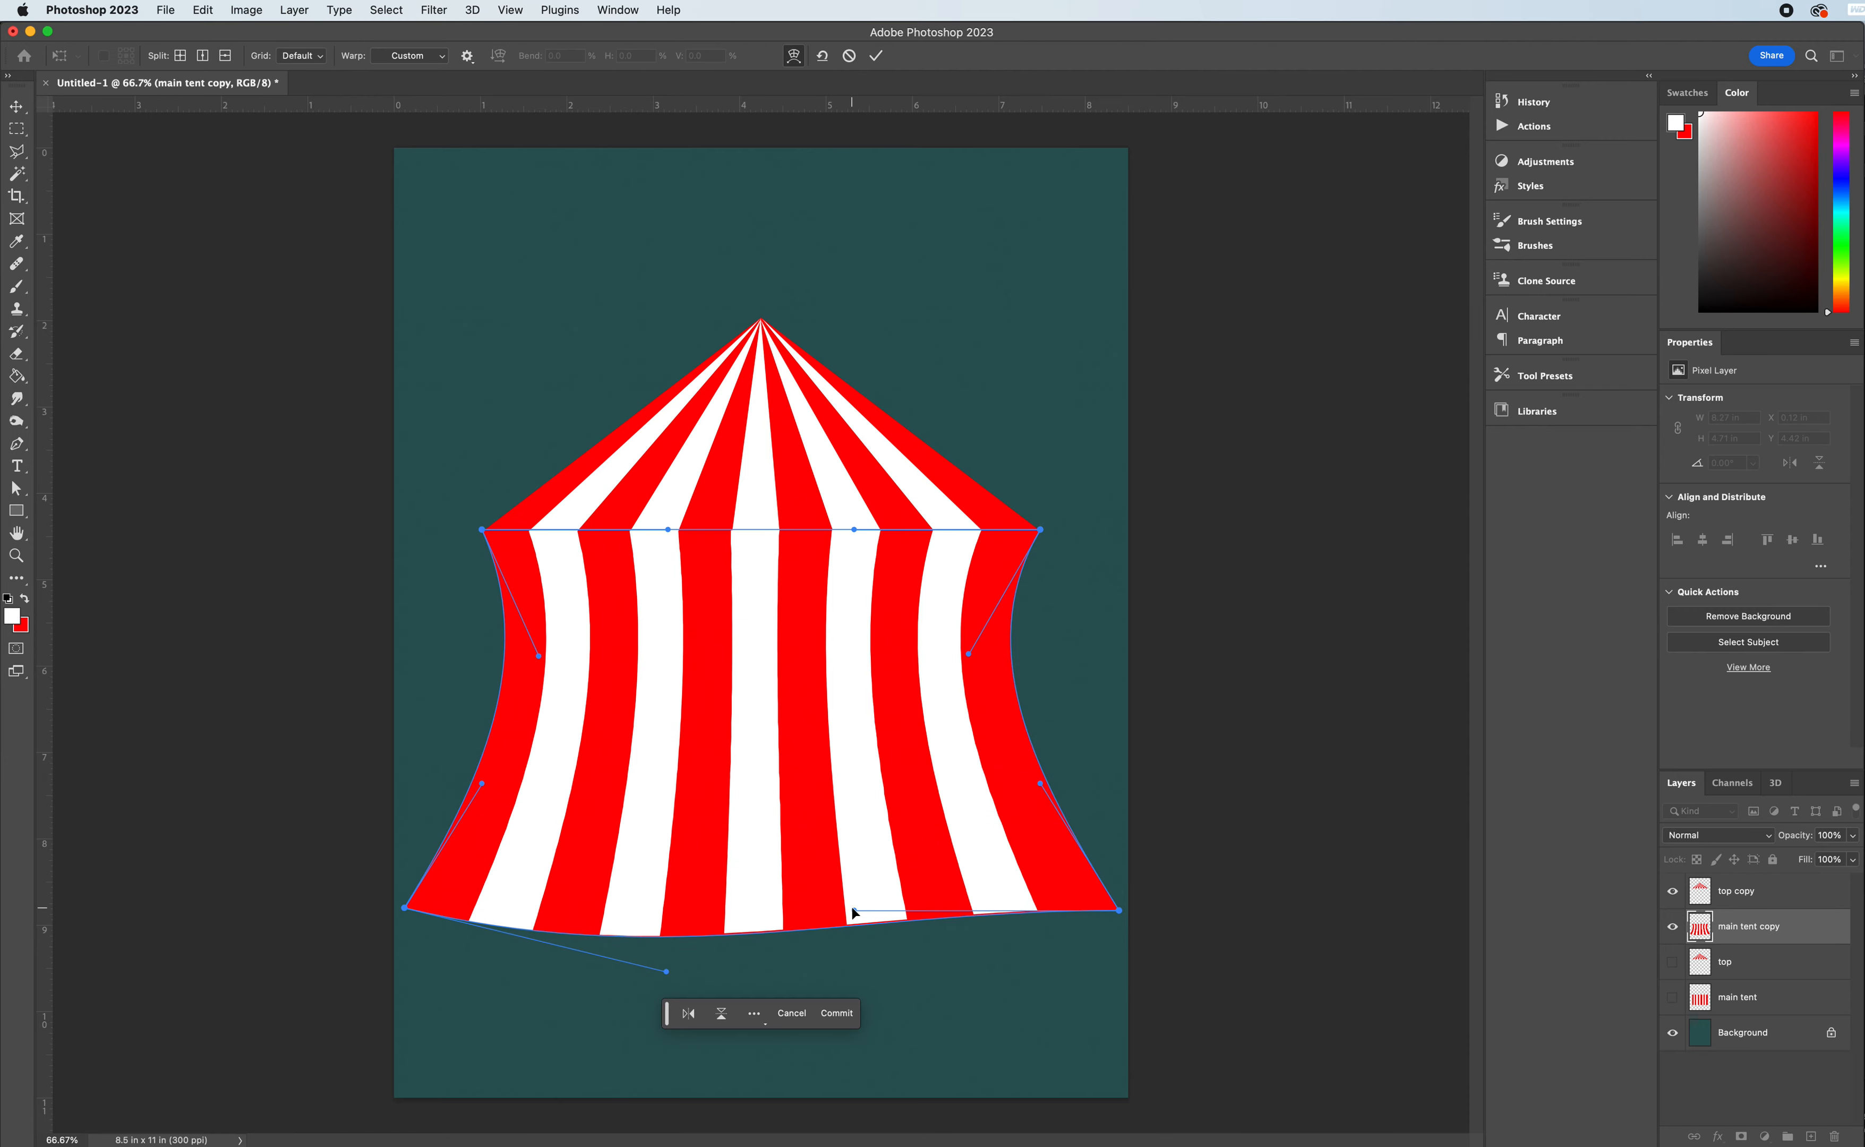
drag(855, 913, 856, 974)
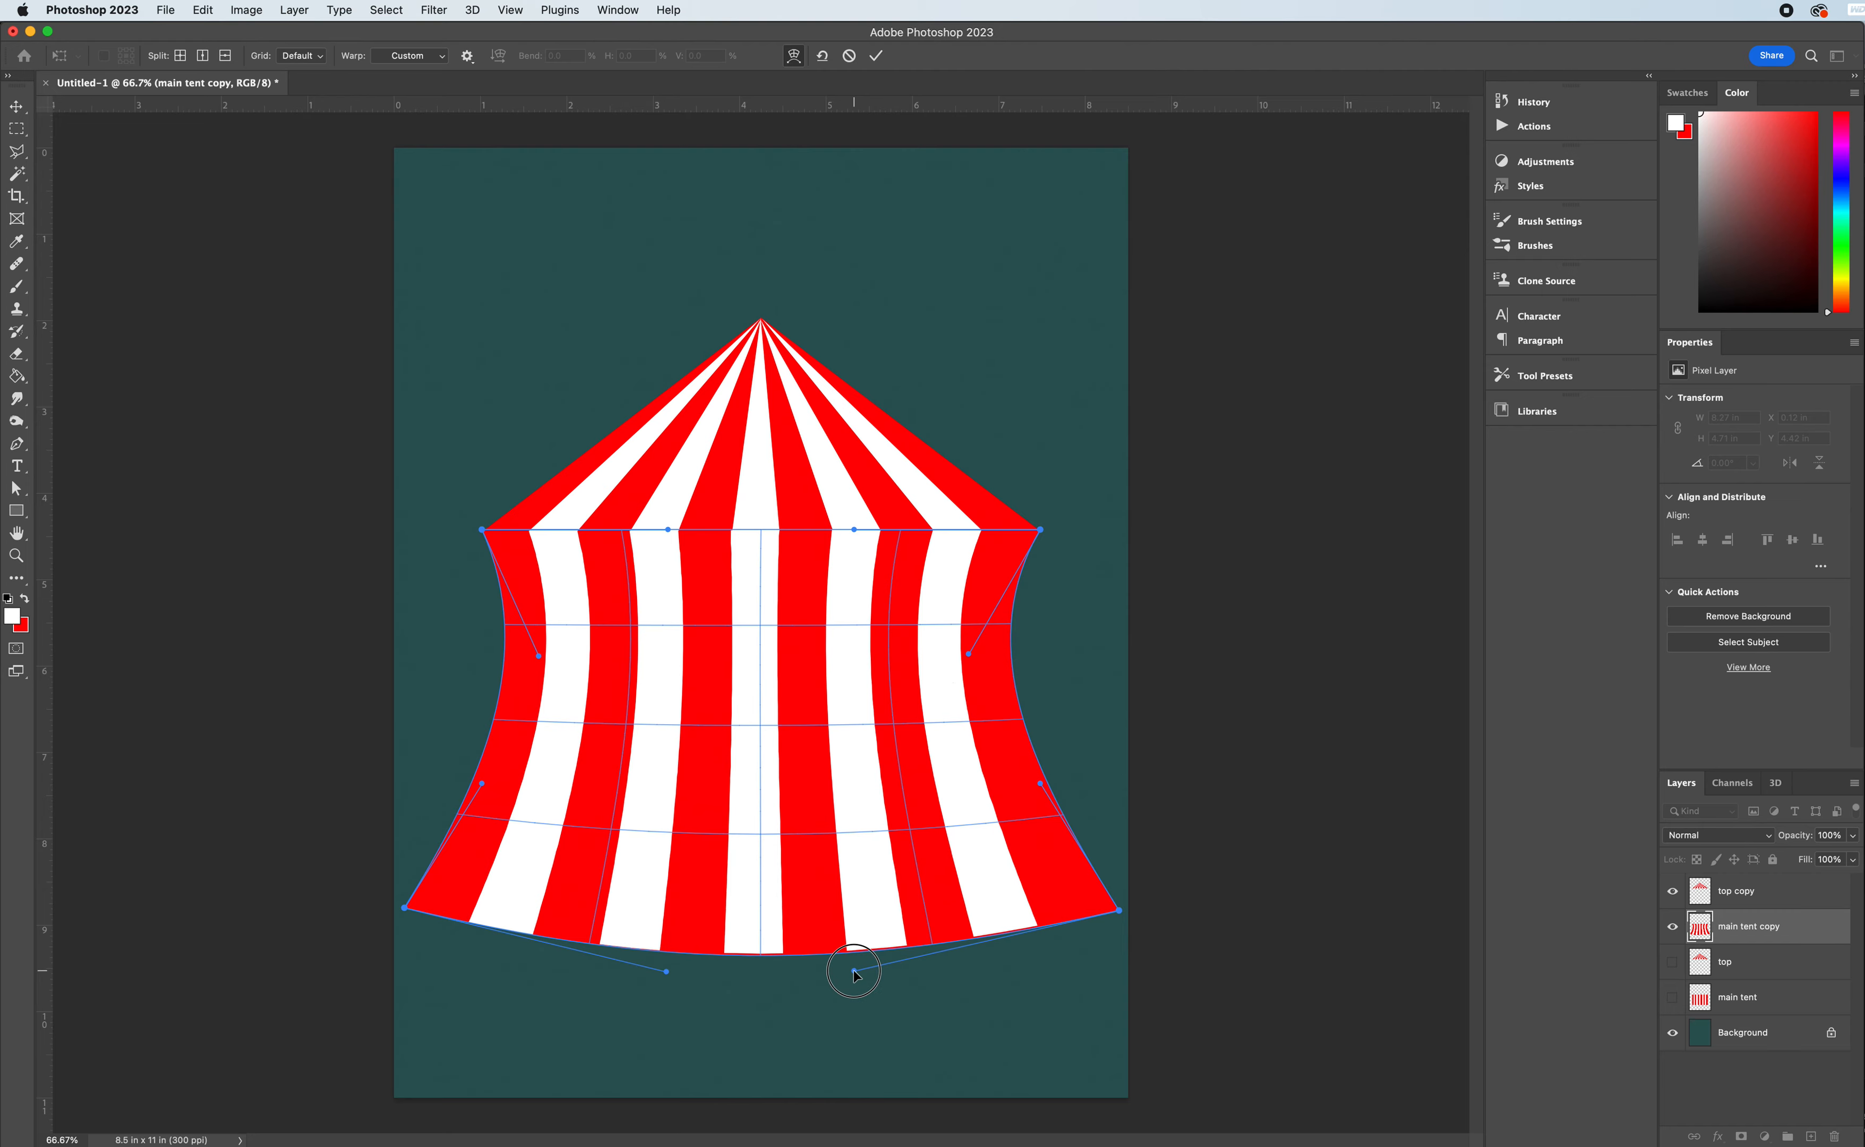
drag(856, 976, 856, 975)
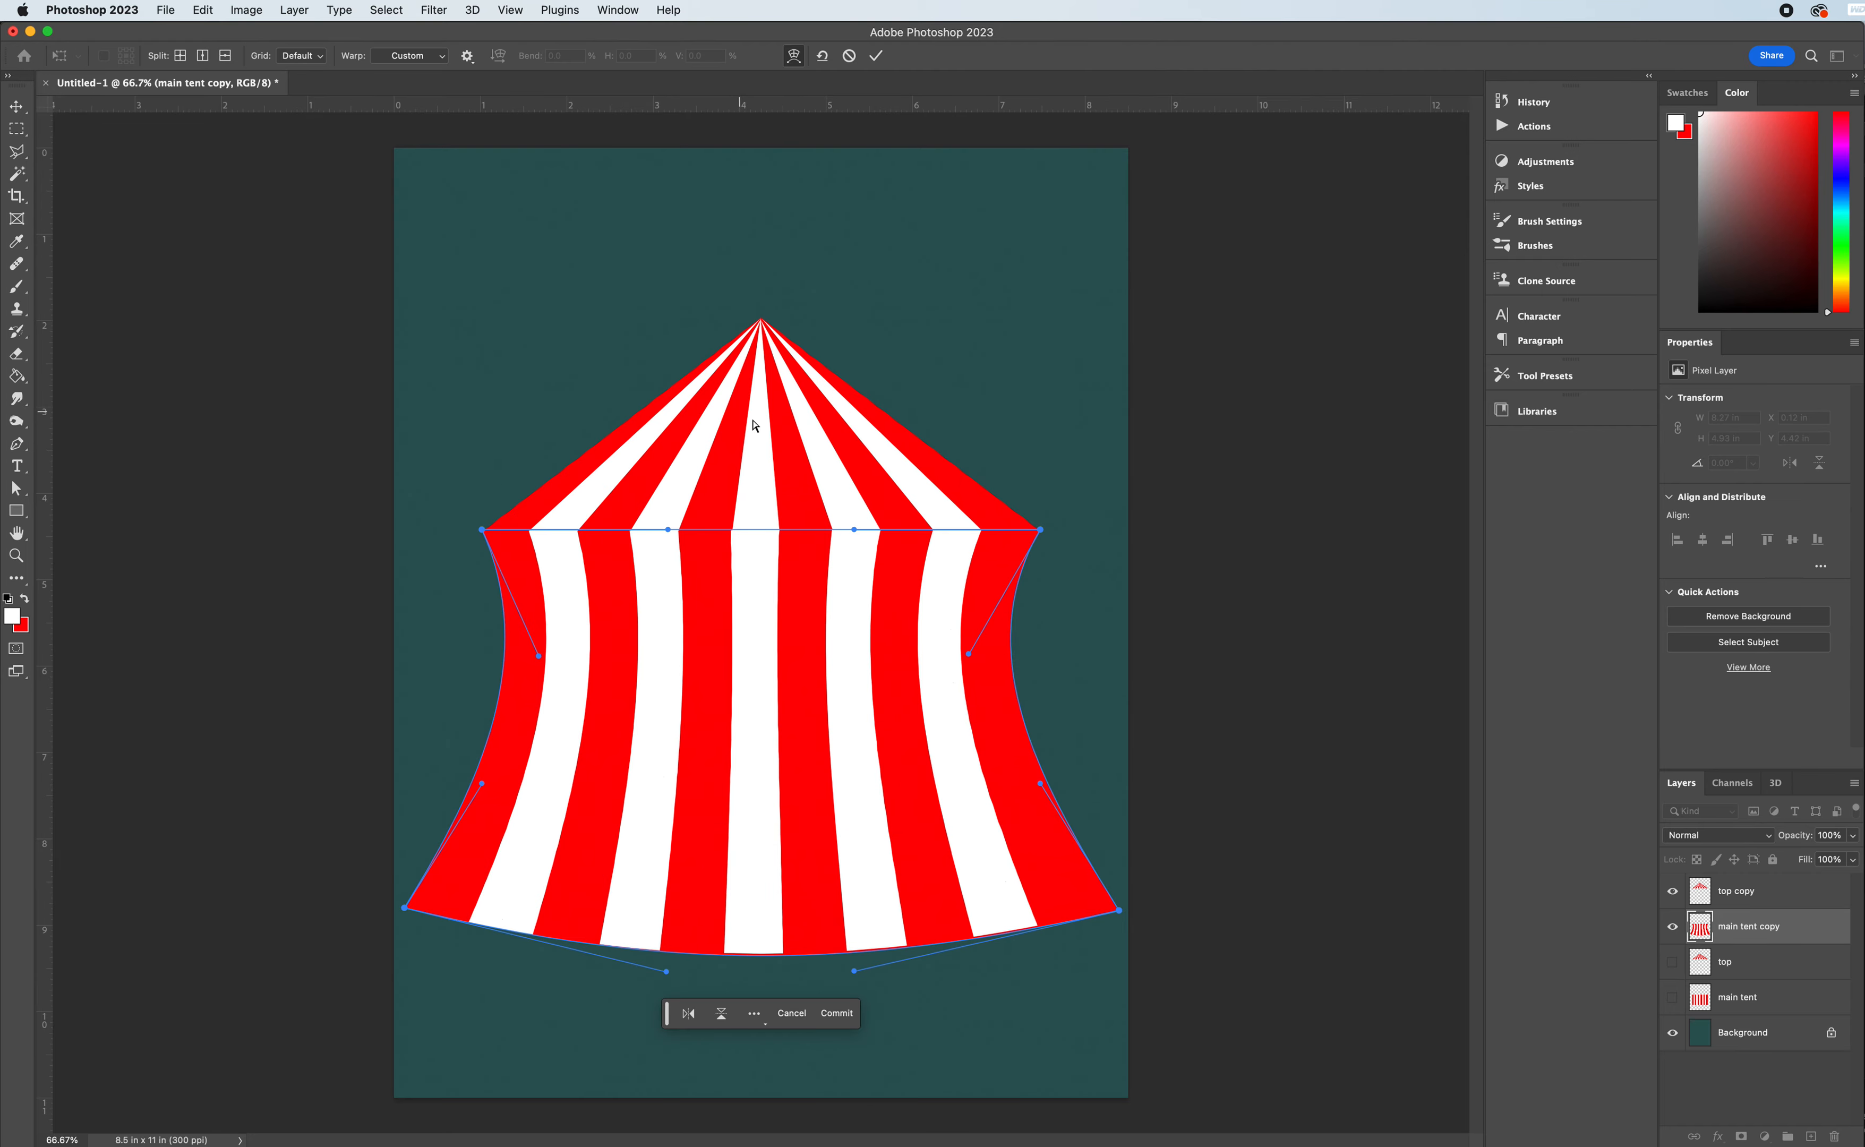
- Bow the tent body's upper edge slightly downward with its two warp handles, roughly following the lower edge's curve
drag(669, 530, 668, 562)
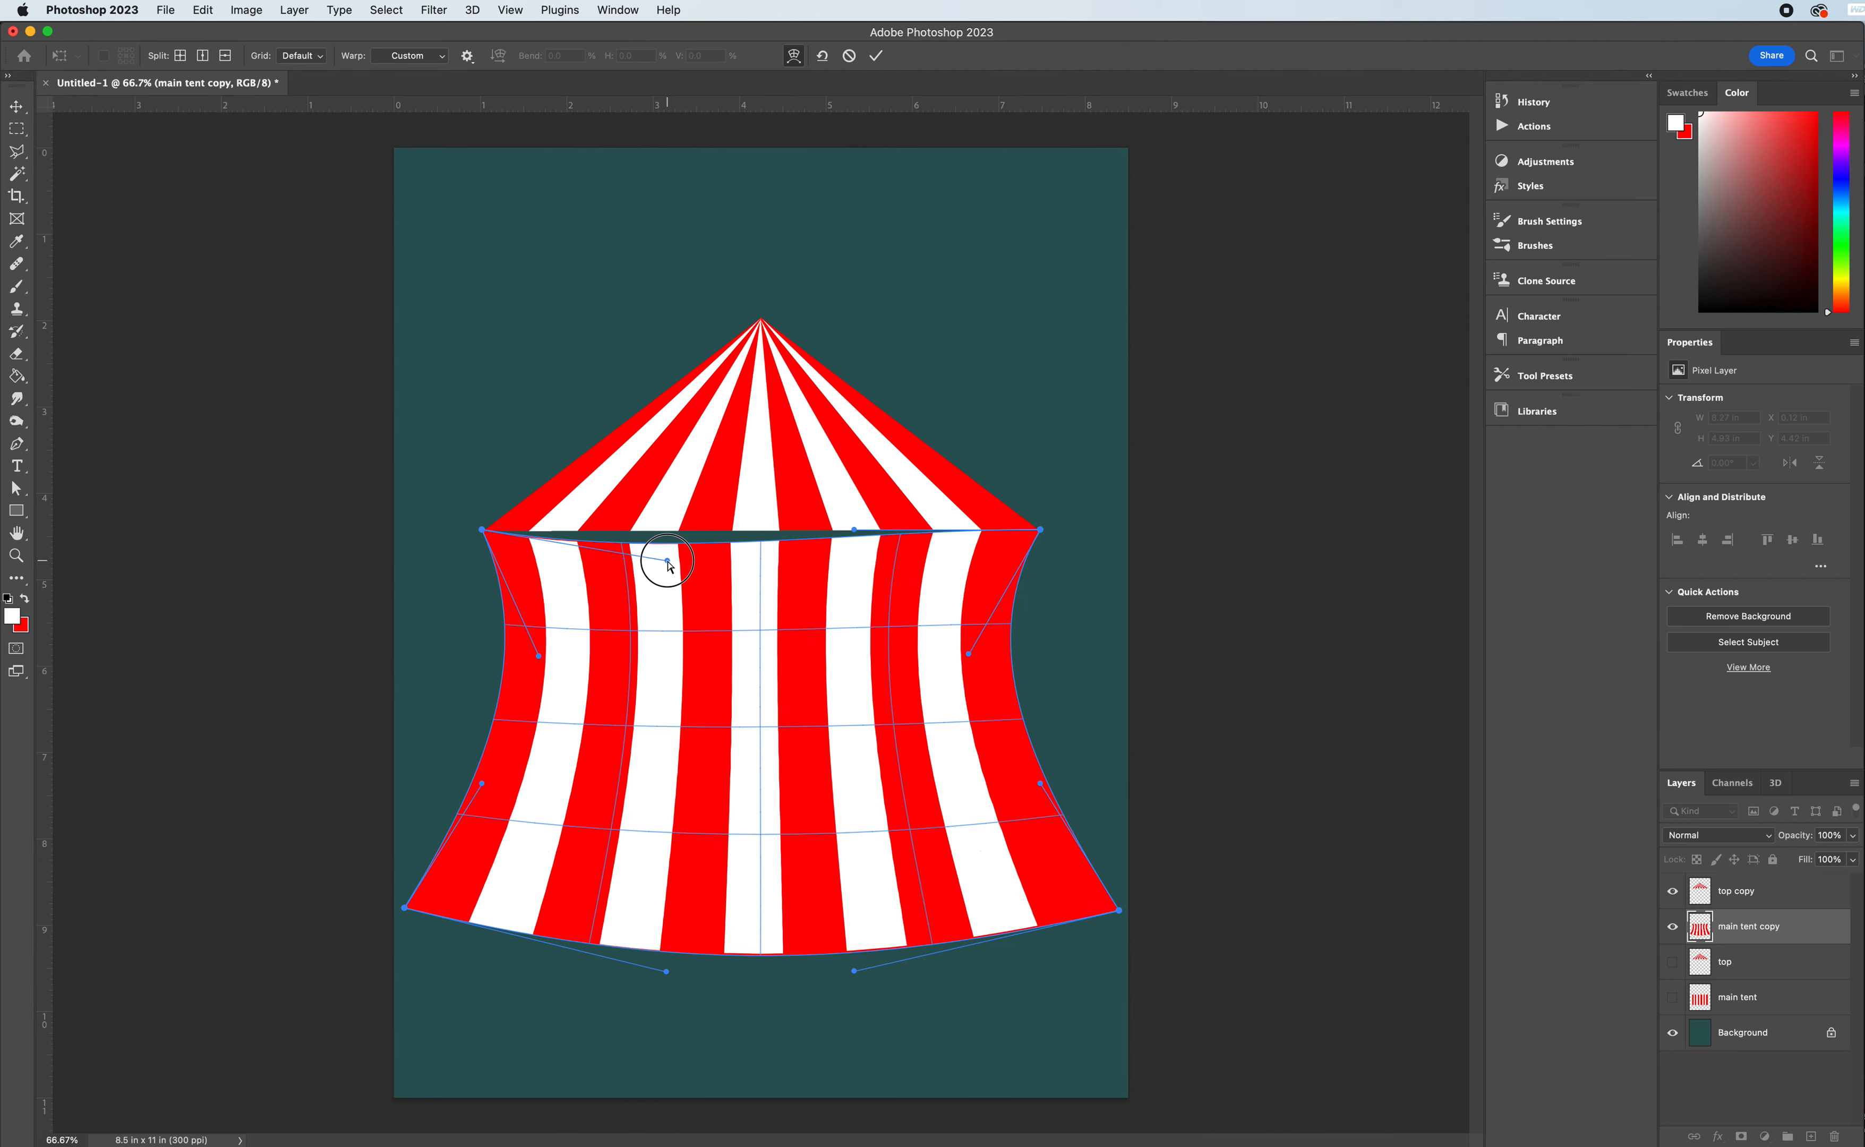
drag(669, 563, 668, 567)
drag(855, 538, 856, 563)
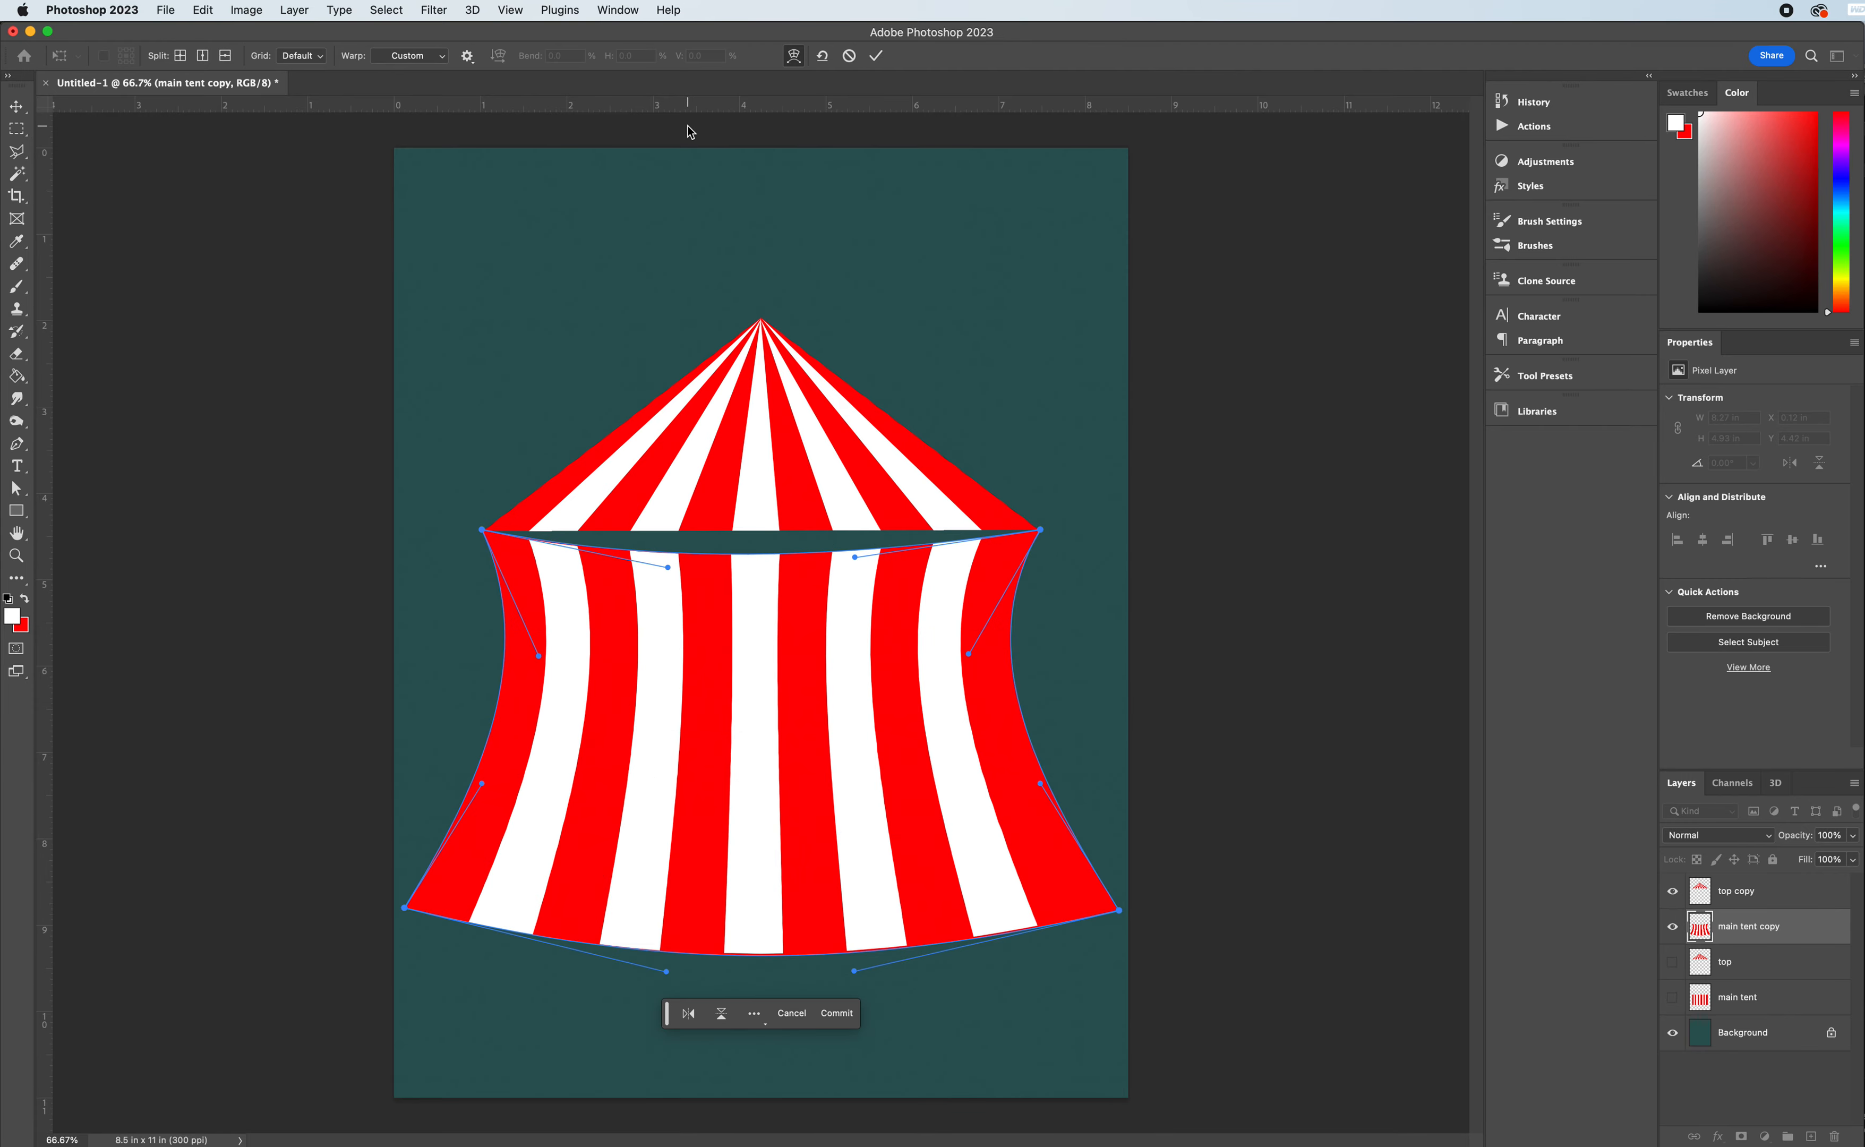
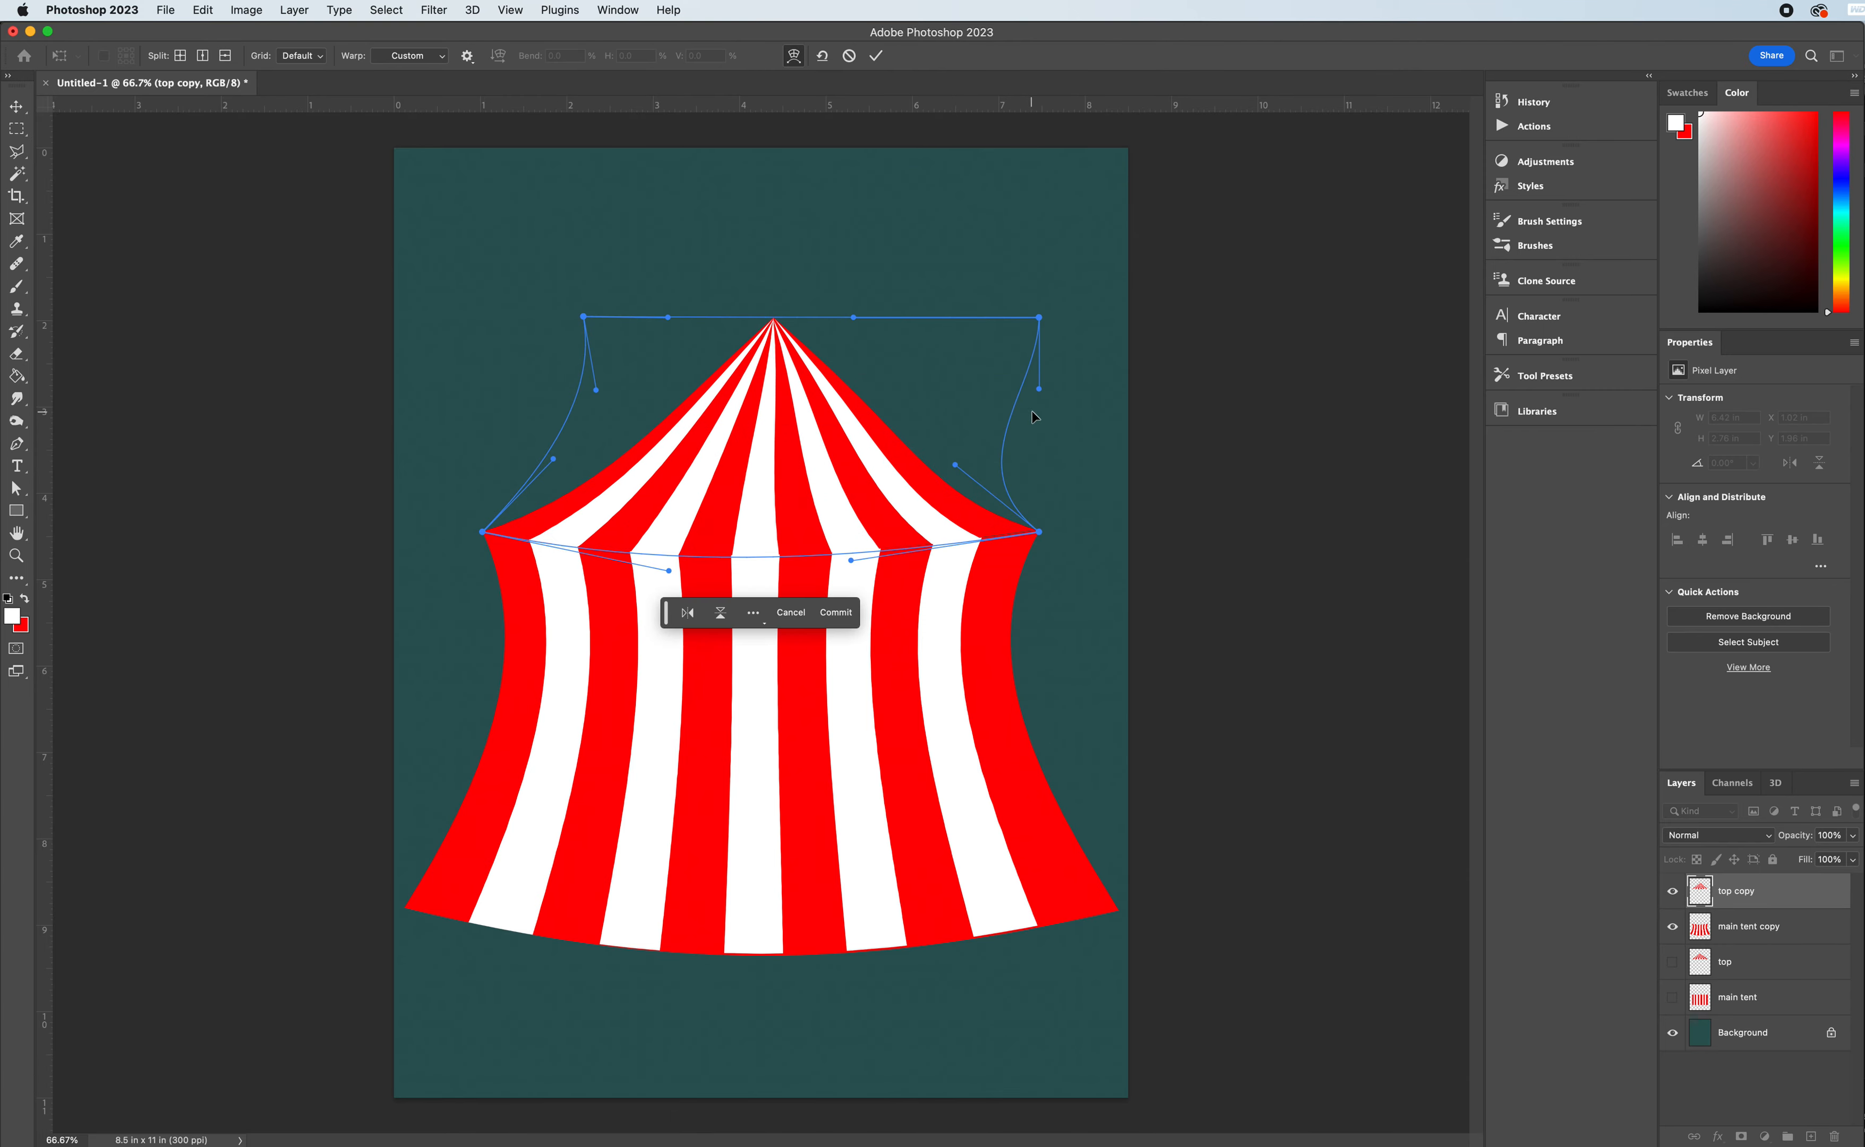
- Warp the "top copy" roof so its upper-right corner moves inward, its right slope curves inward, and its peak is roughly centred, and apply the warp
drag(1039, 391, 940, 397)
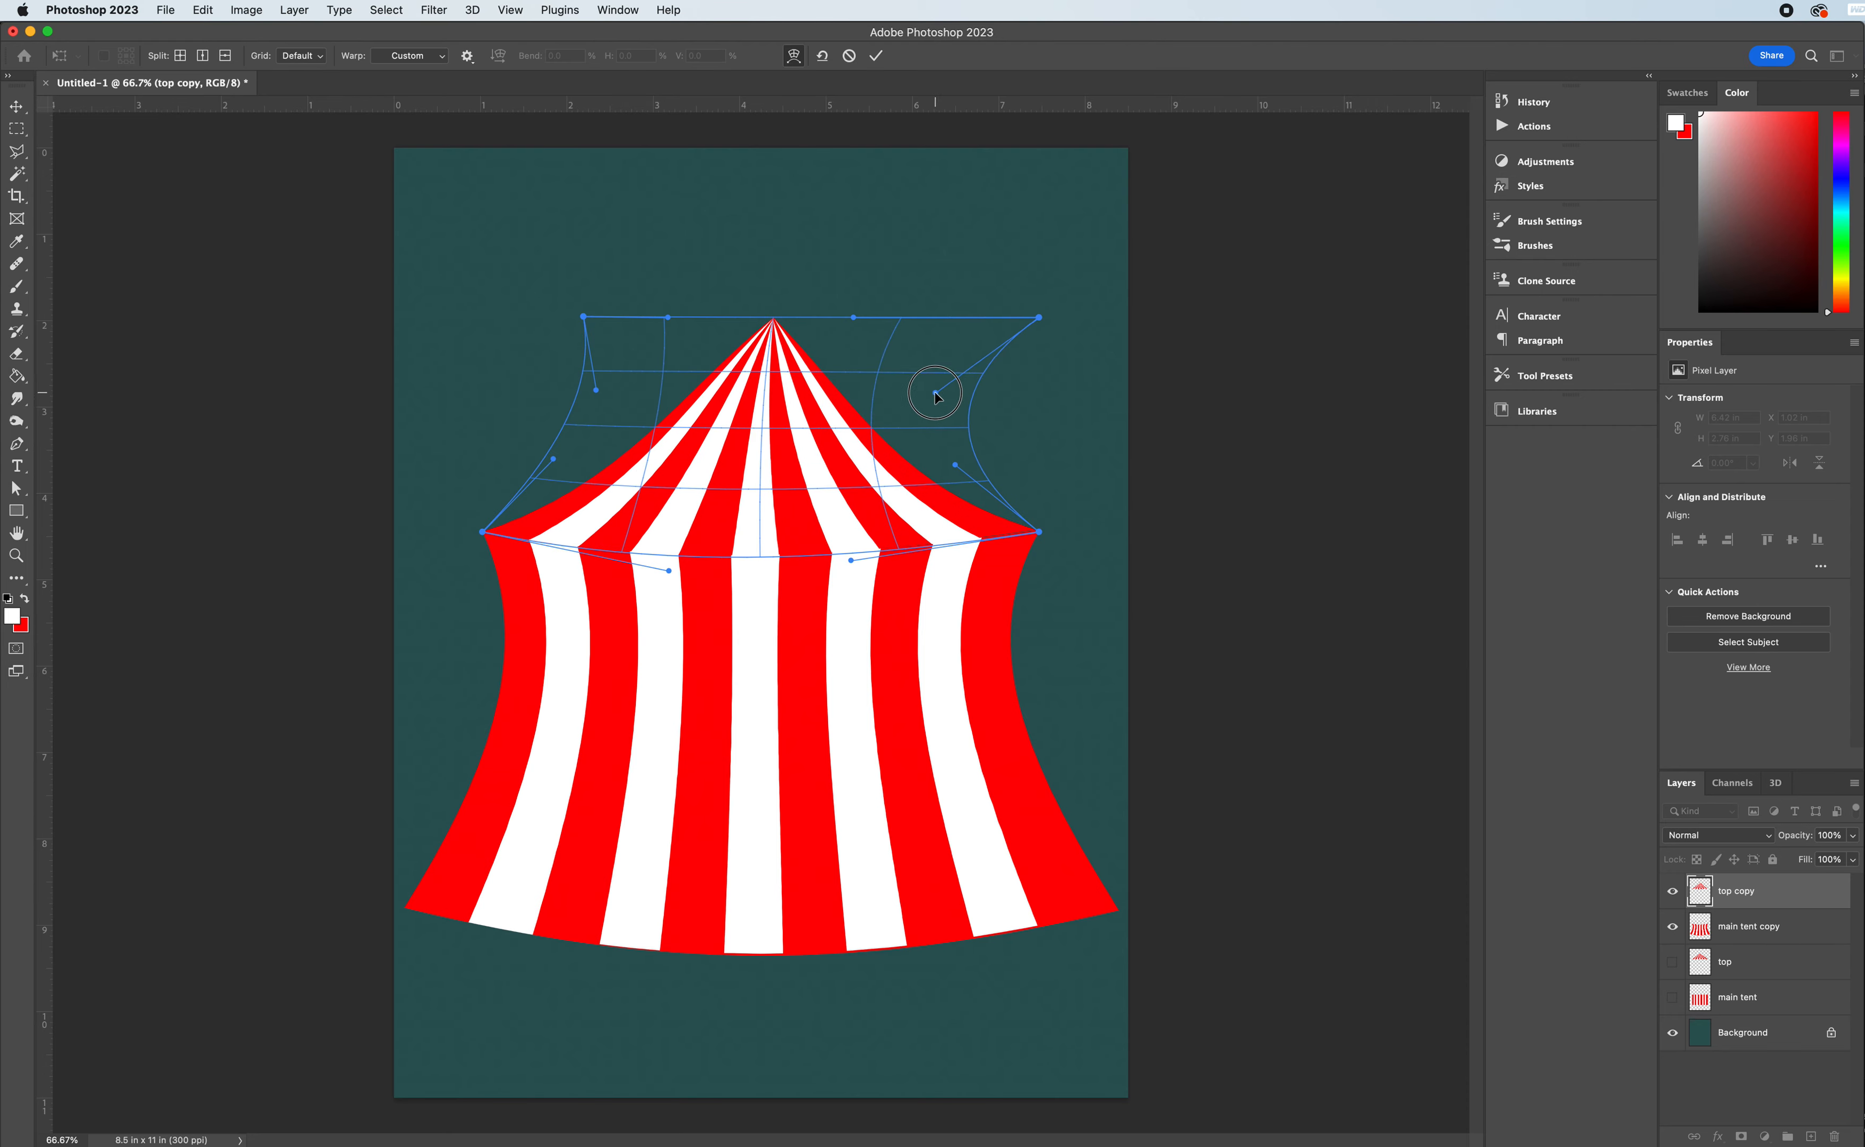
drag(935, 396, 935, 397)
drag(1041, 320, 816, 321)
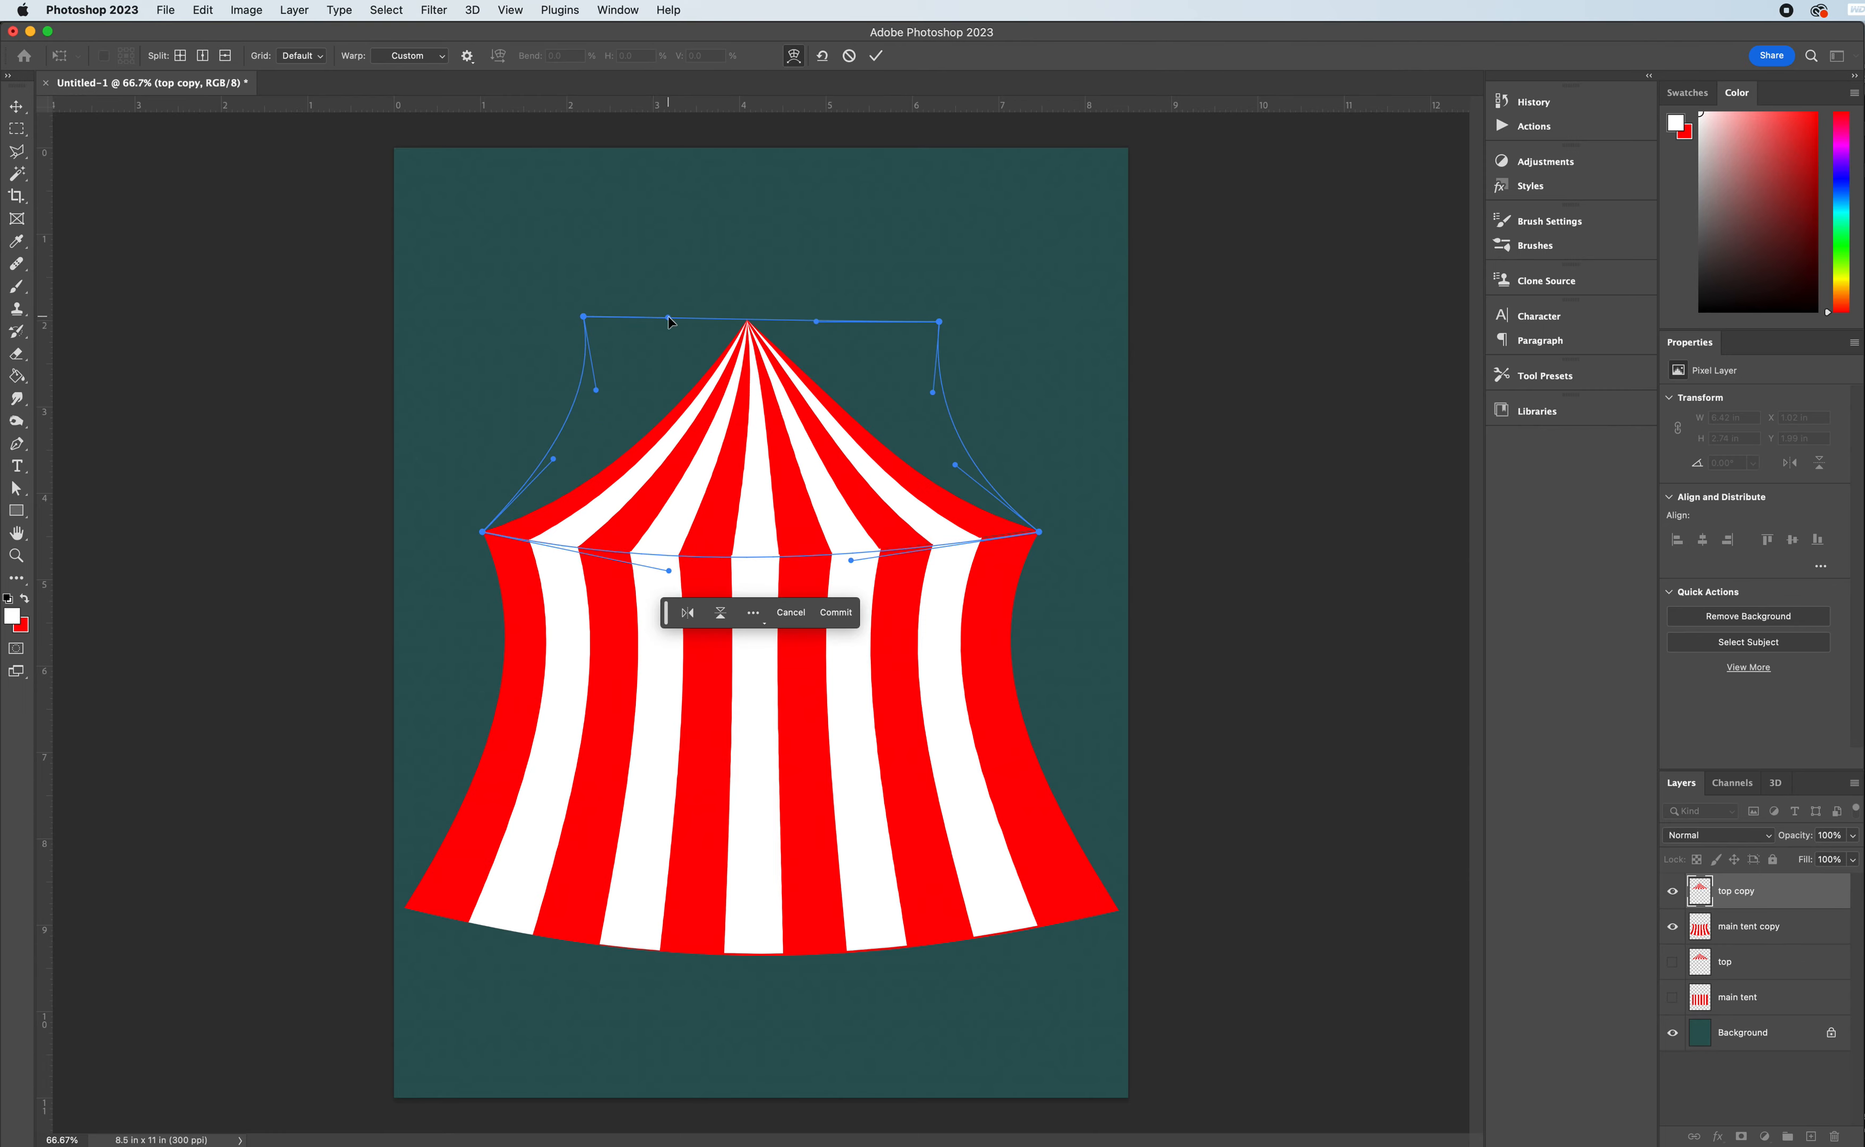
drag(670, 318, 701, 319)
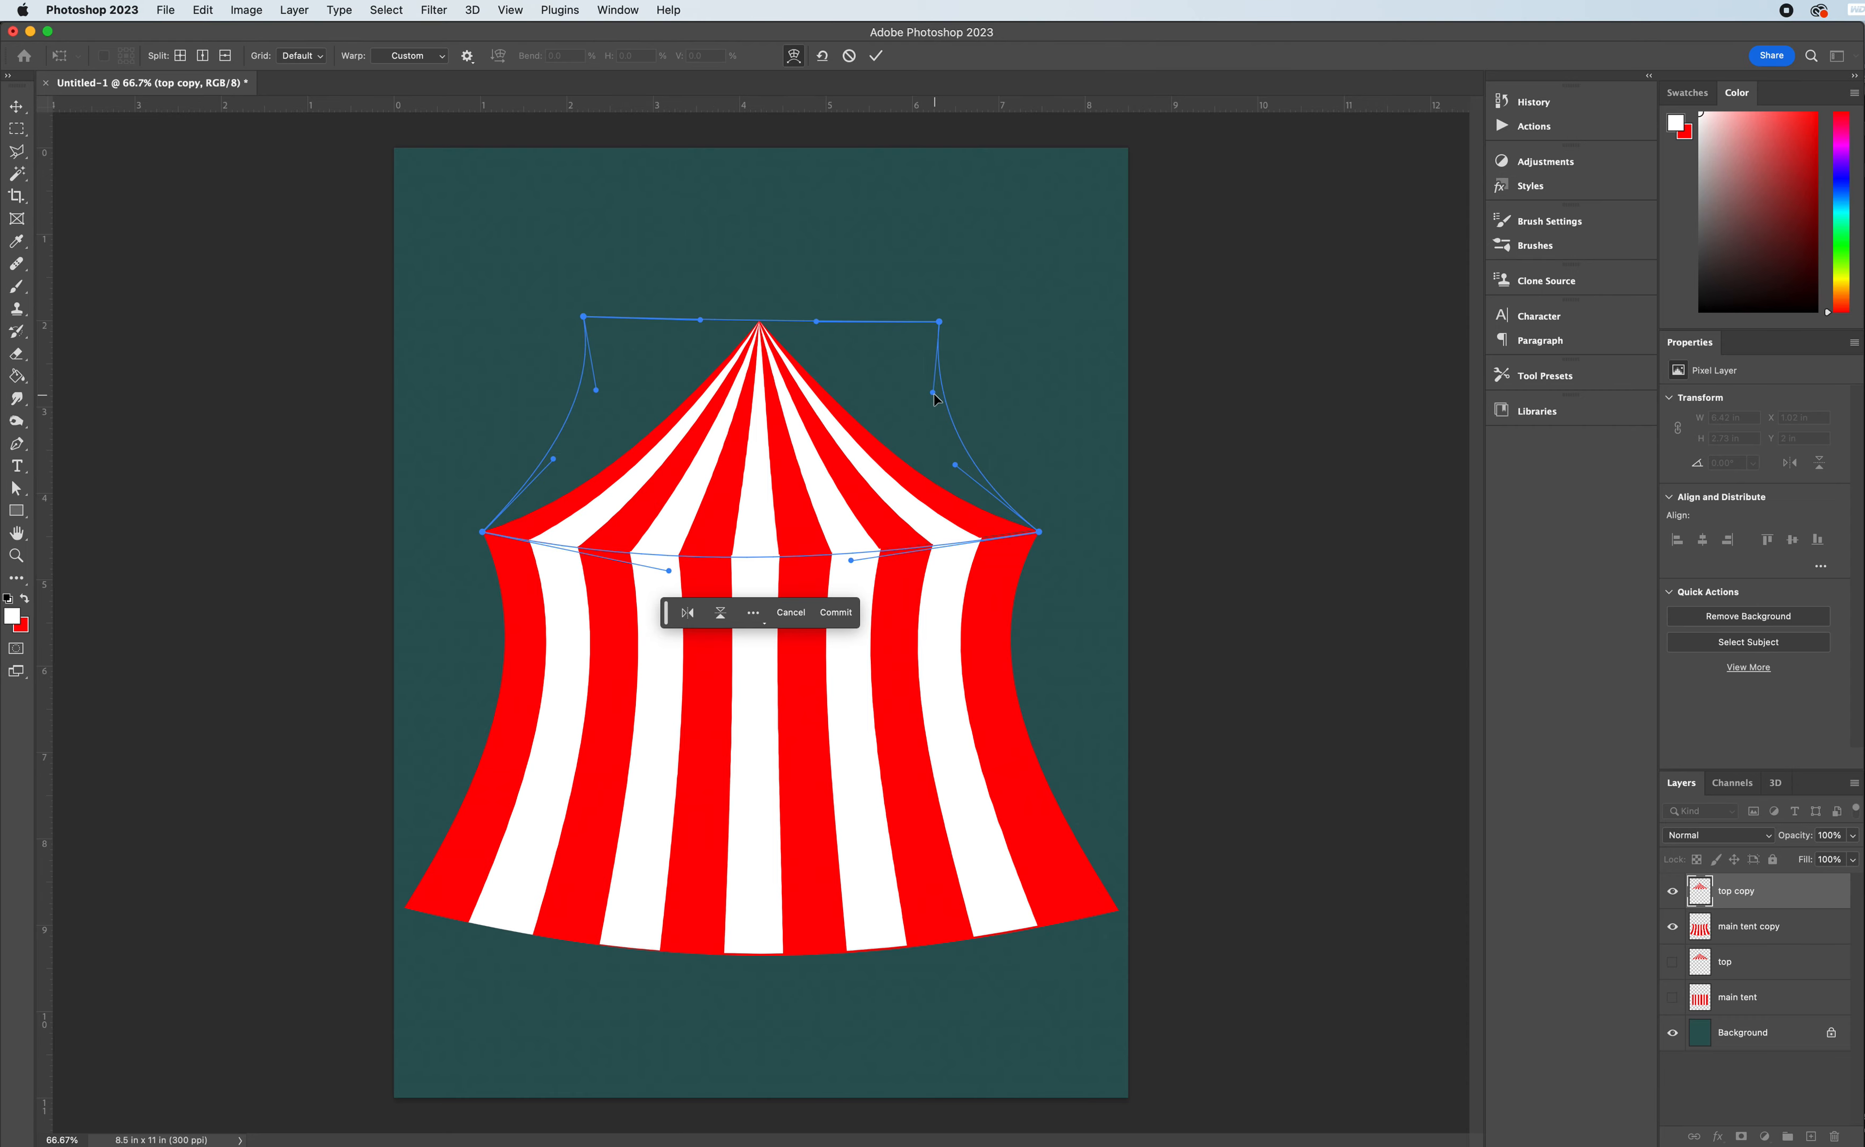
drag(934, 394, 917, 396)
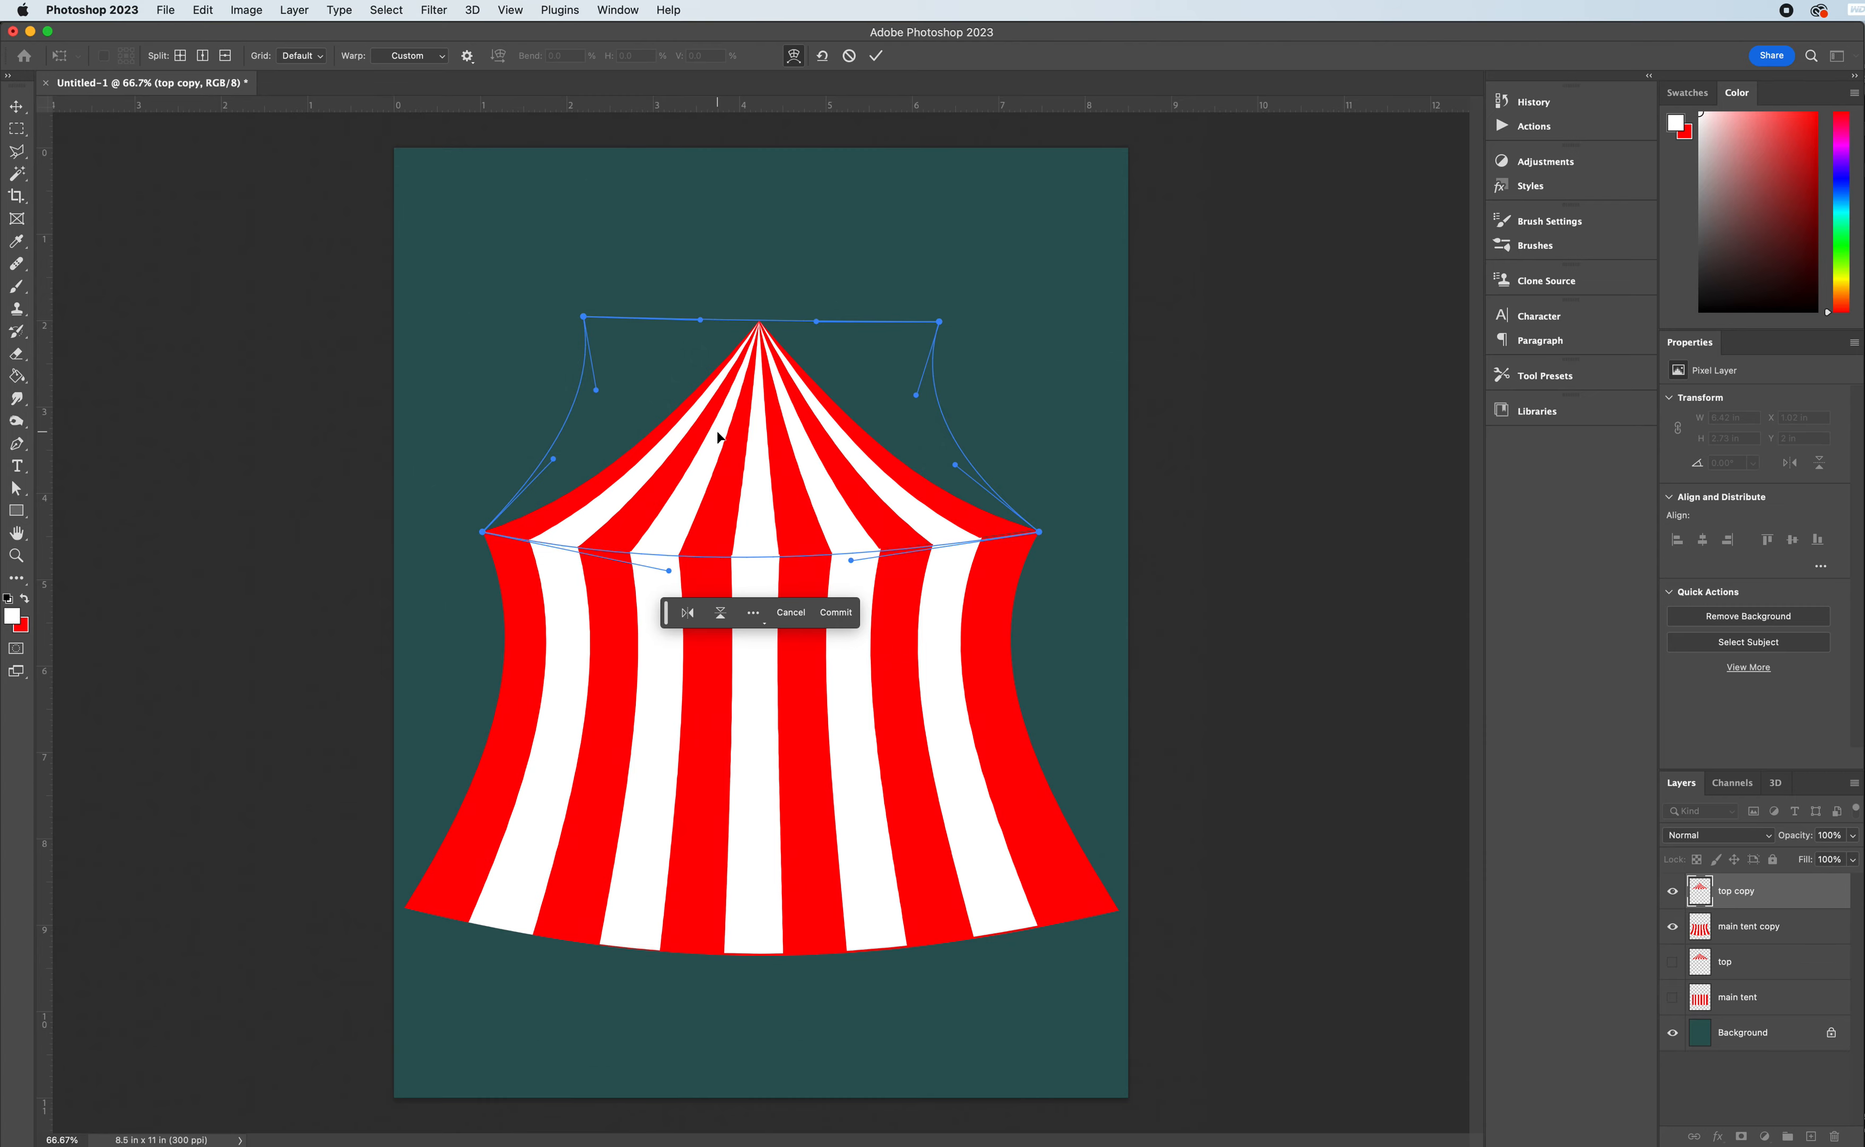
key(g)
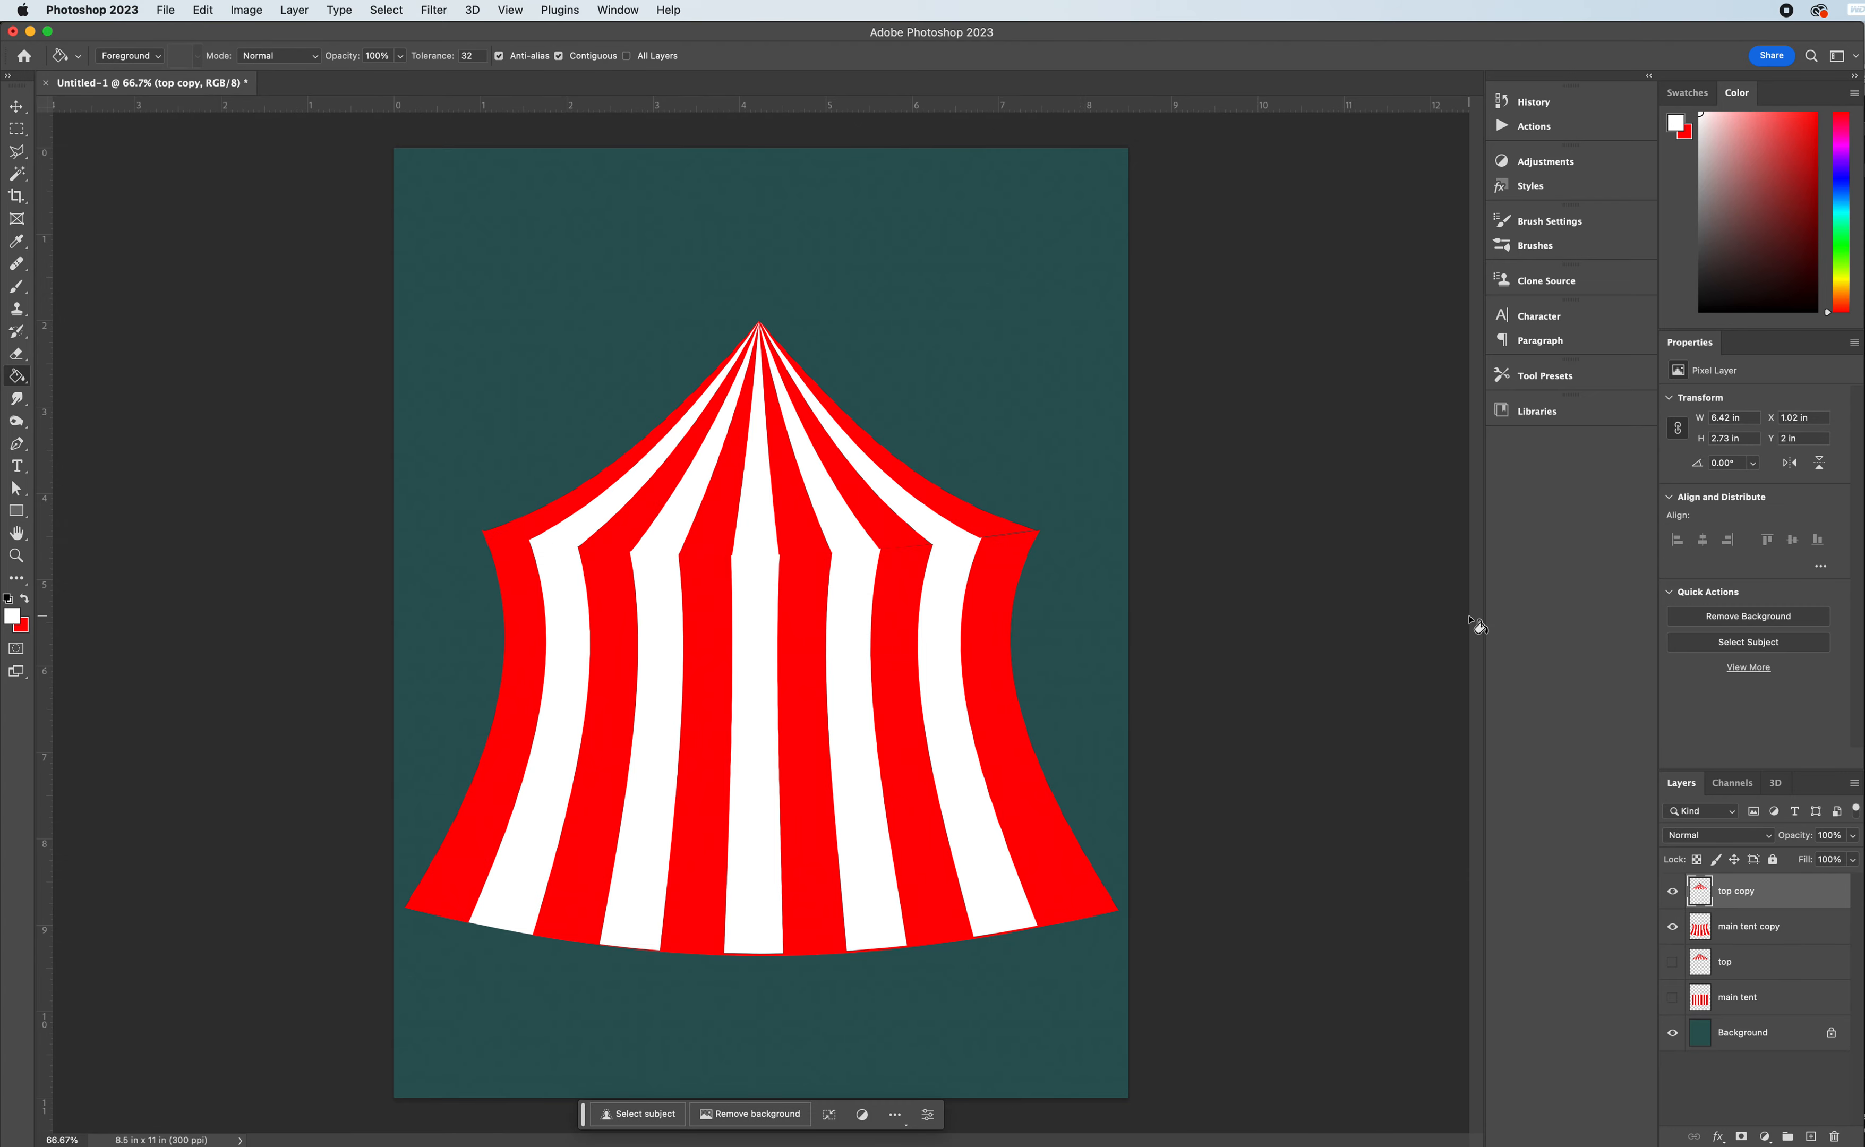
- Set up the Burn tool on the "main tent copy" layer with the Highlights range and 50% exposure
click(1748, 942)
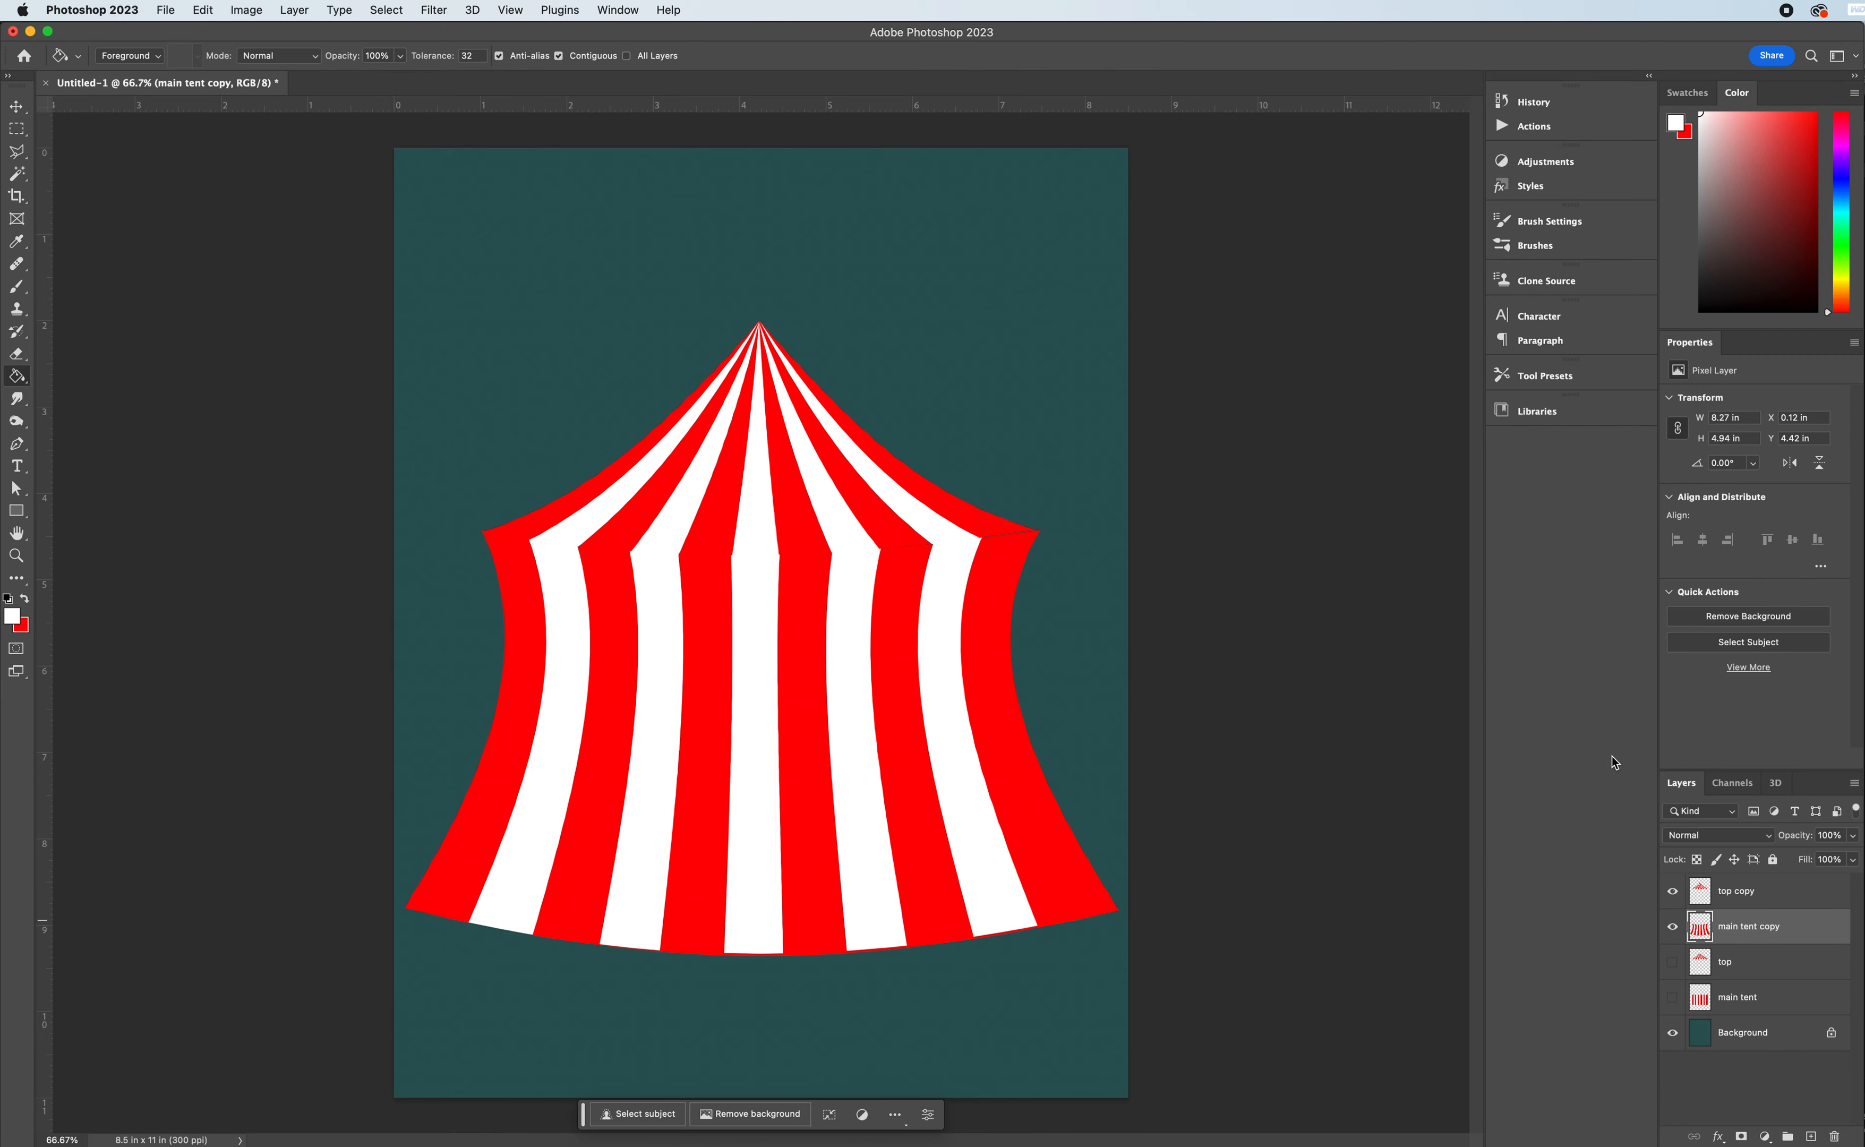
click(17, 428)
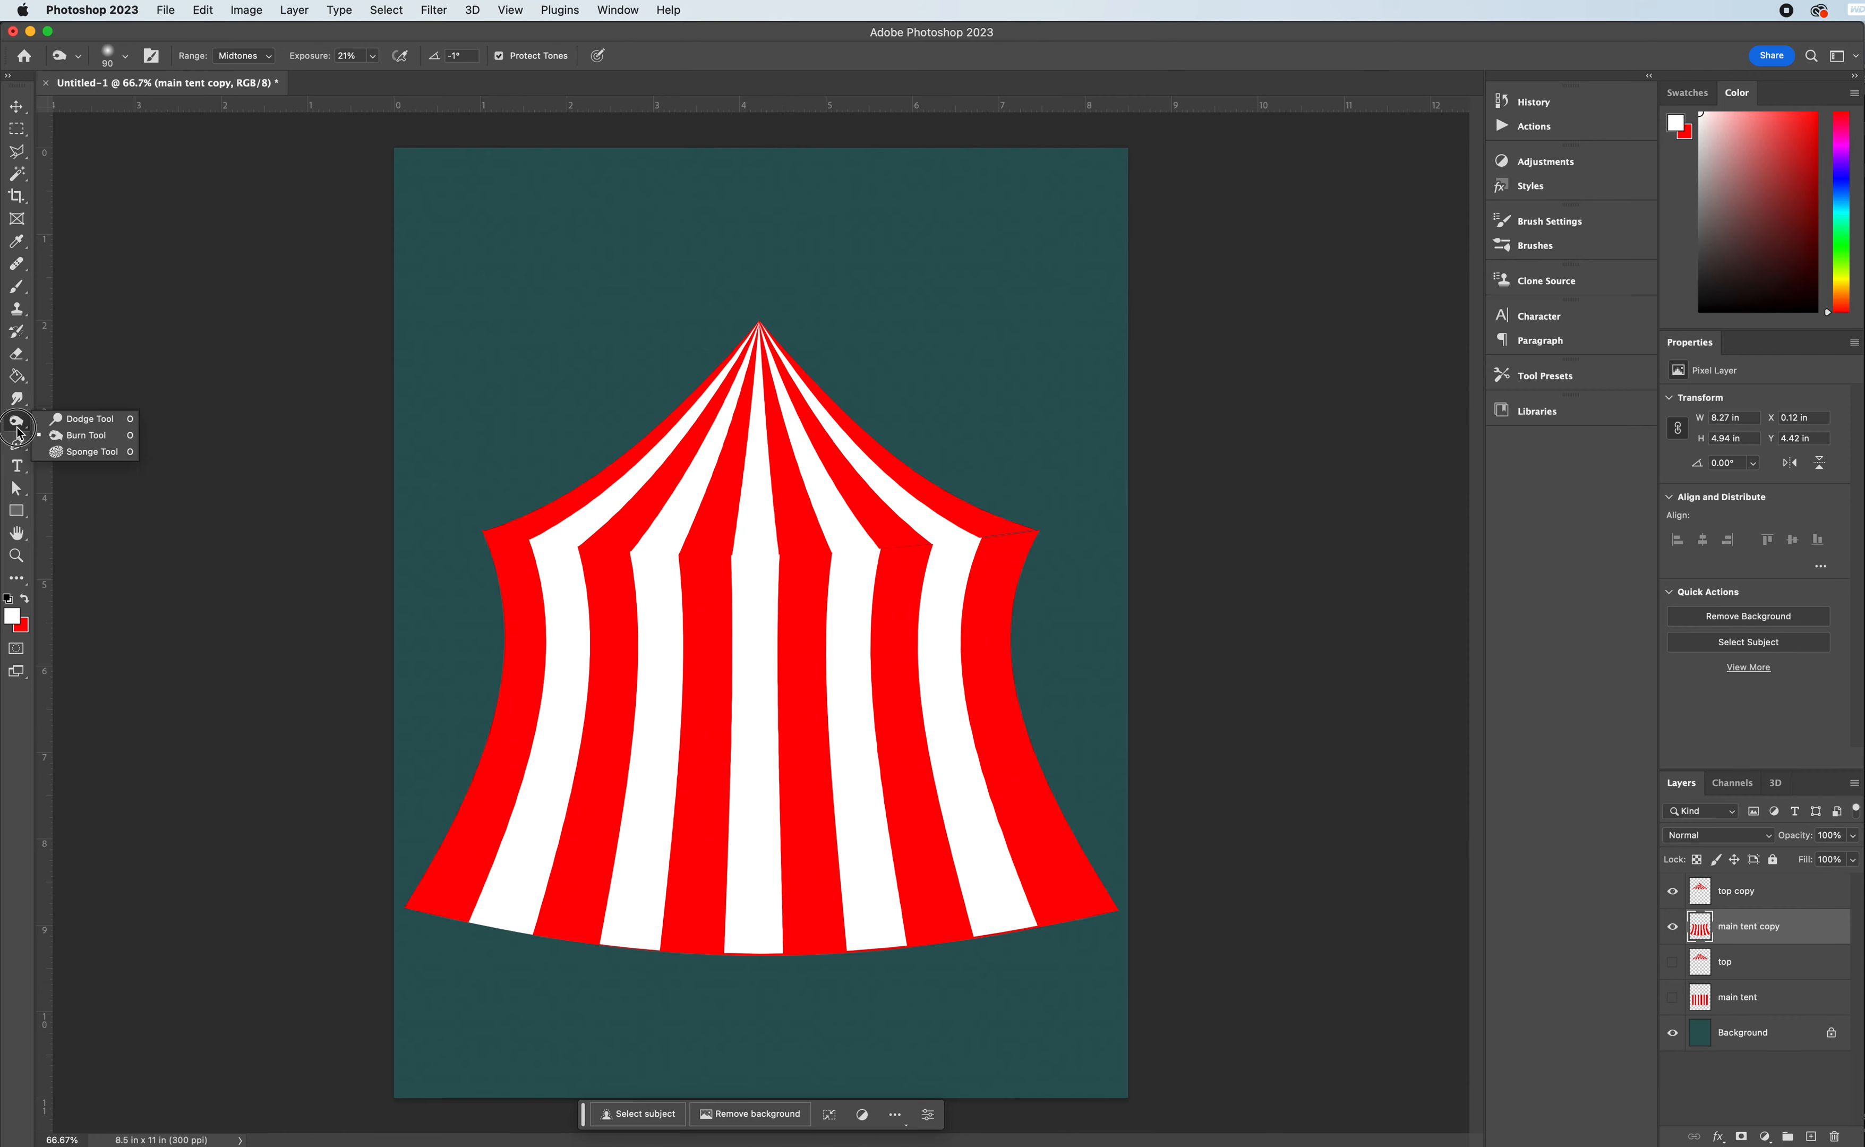
click(93, 434)
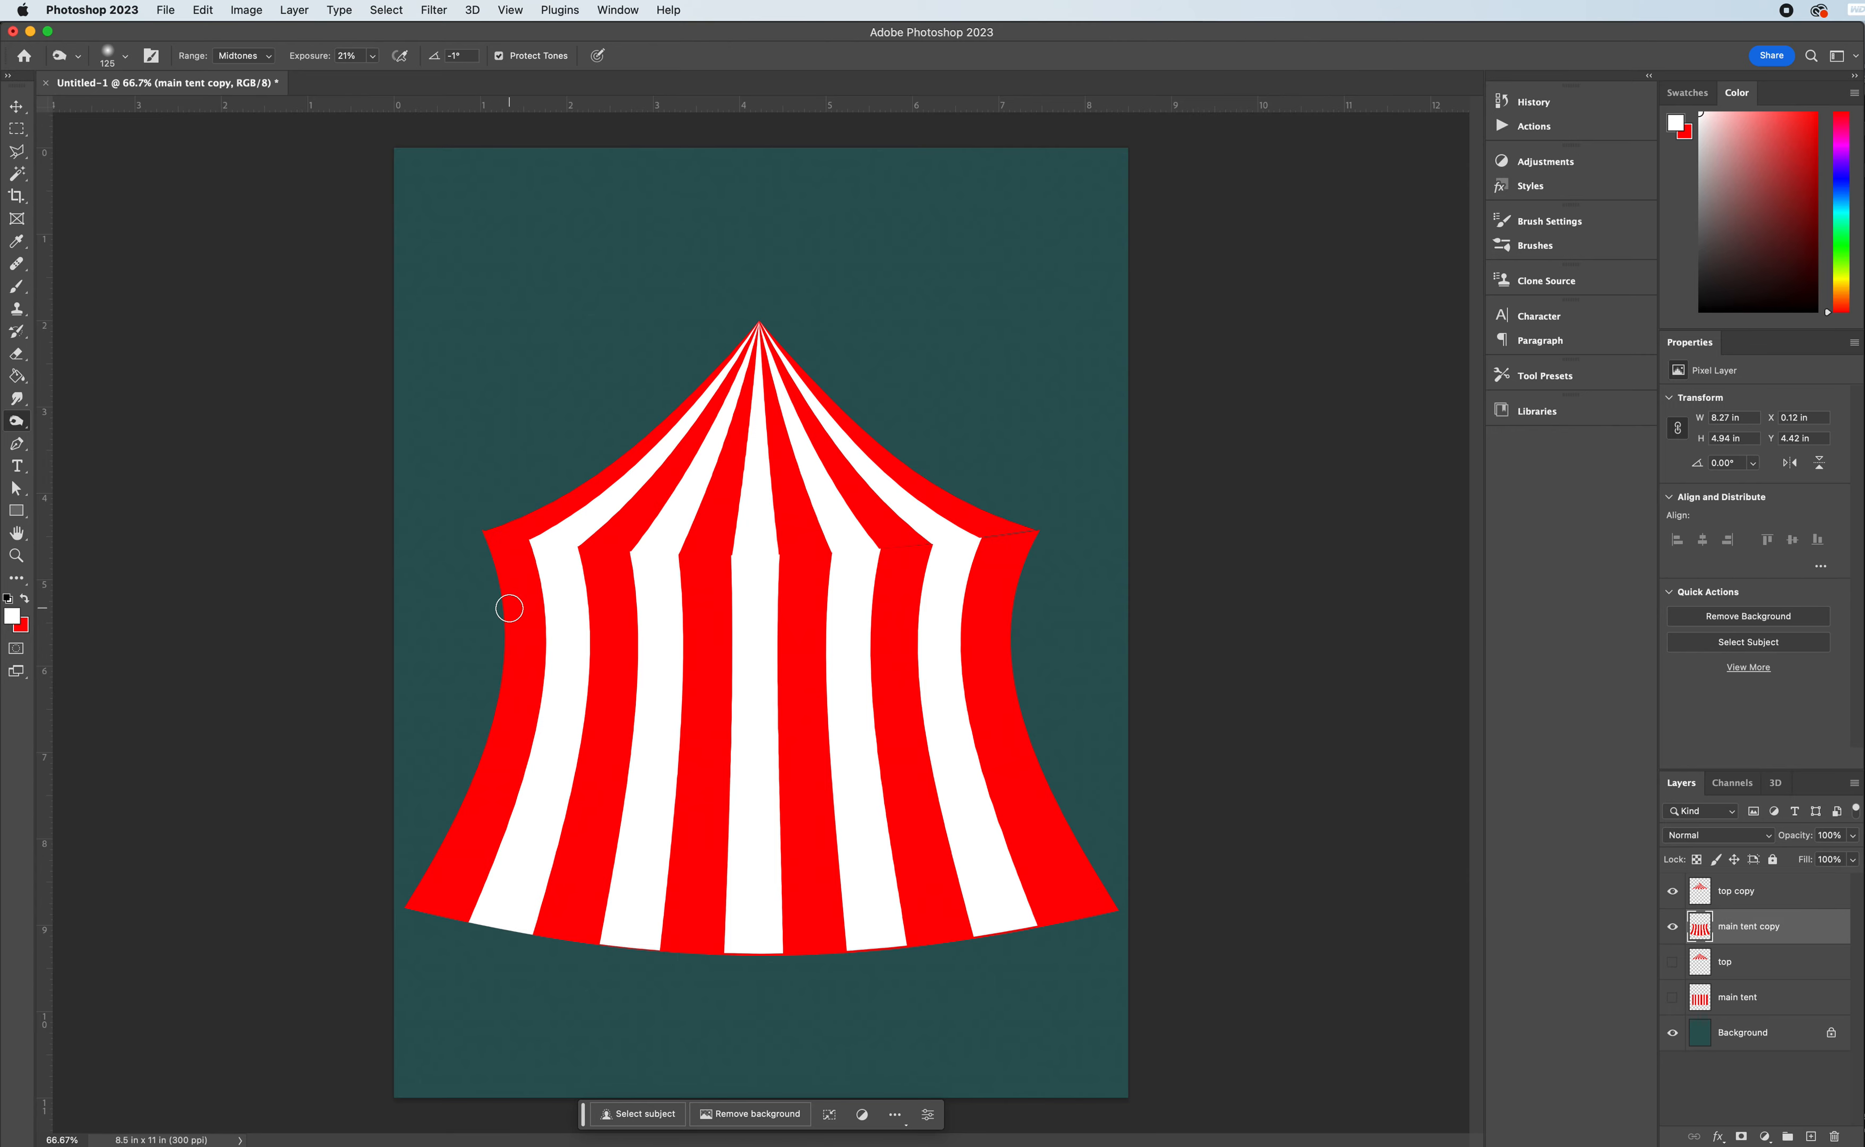
key(bracketright)
key(bracketright)
key(bracketright)
key(bracketright)
key(bracketright)
click(374, 58)
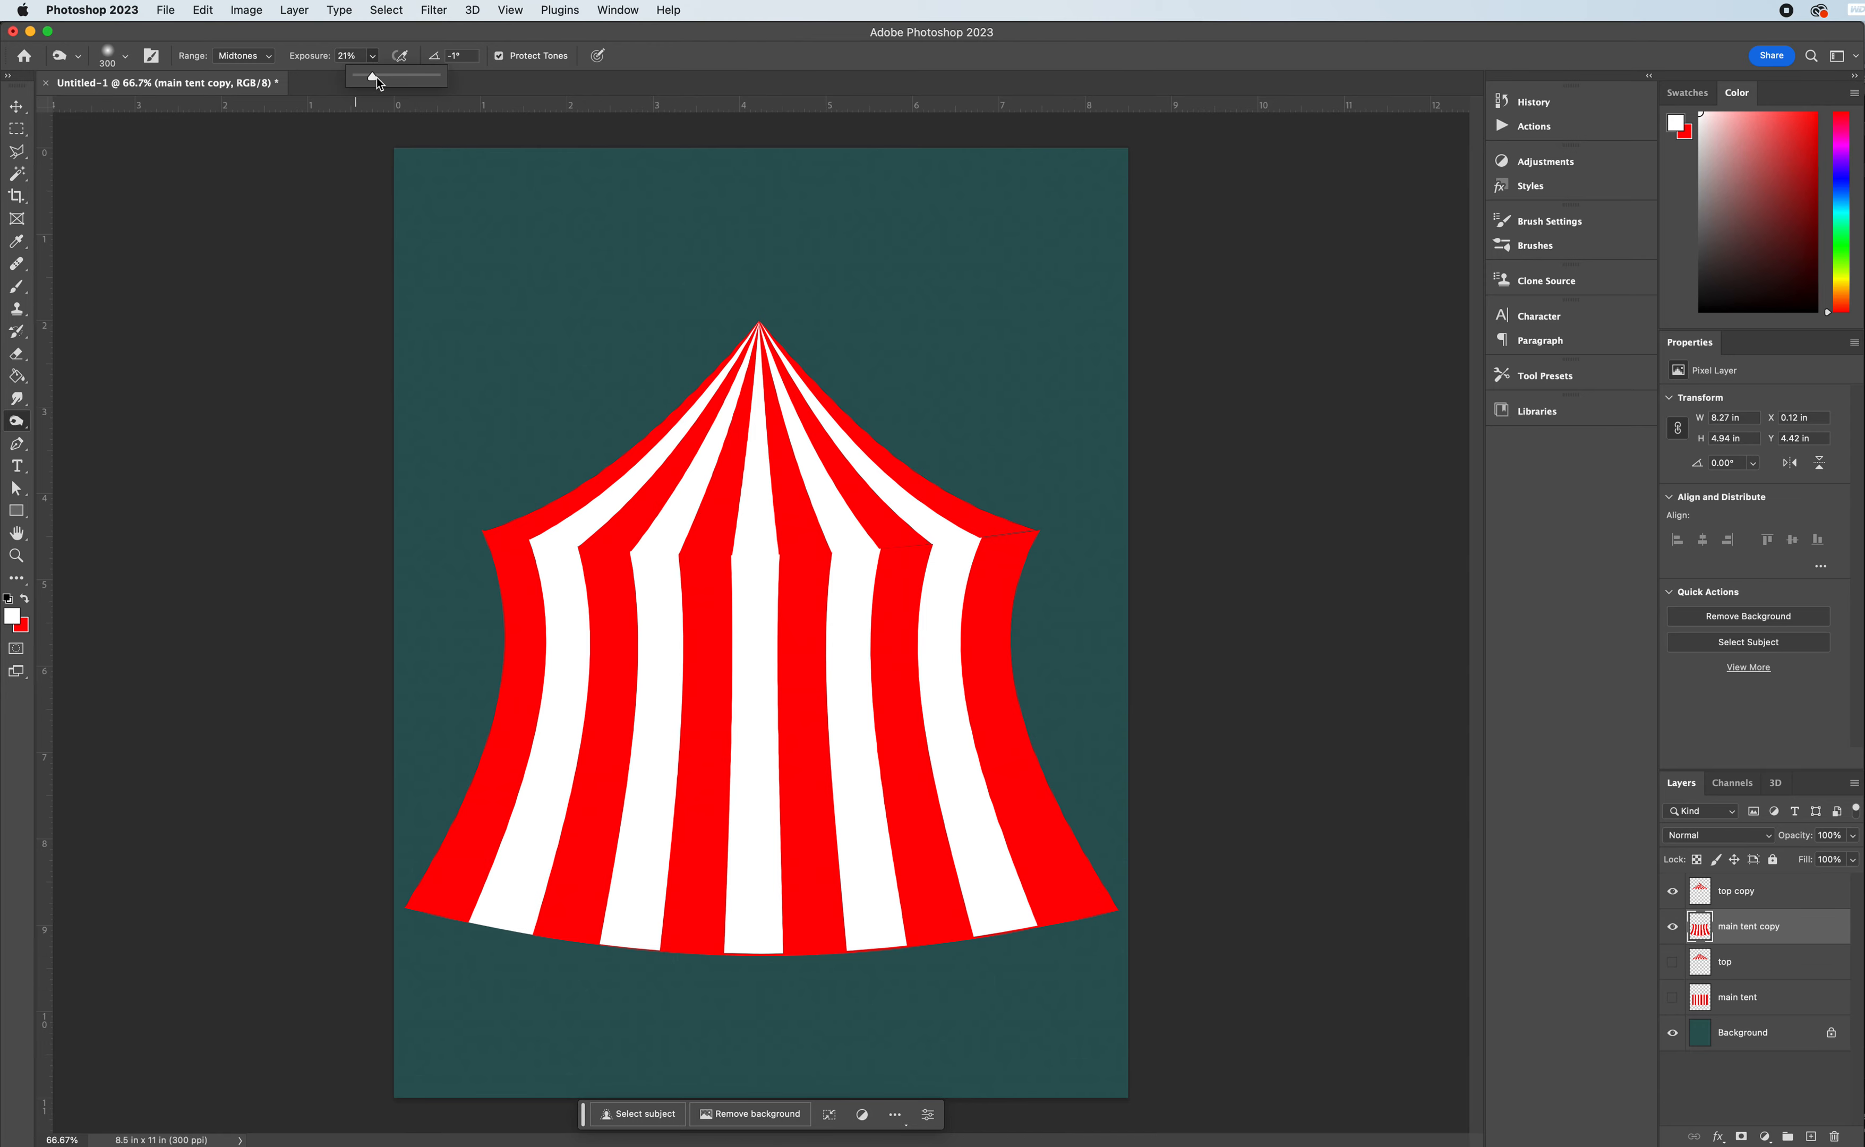
drag(376, 76, 396, 79)
click(248, 61)
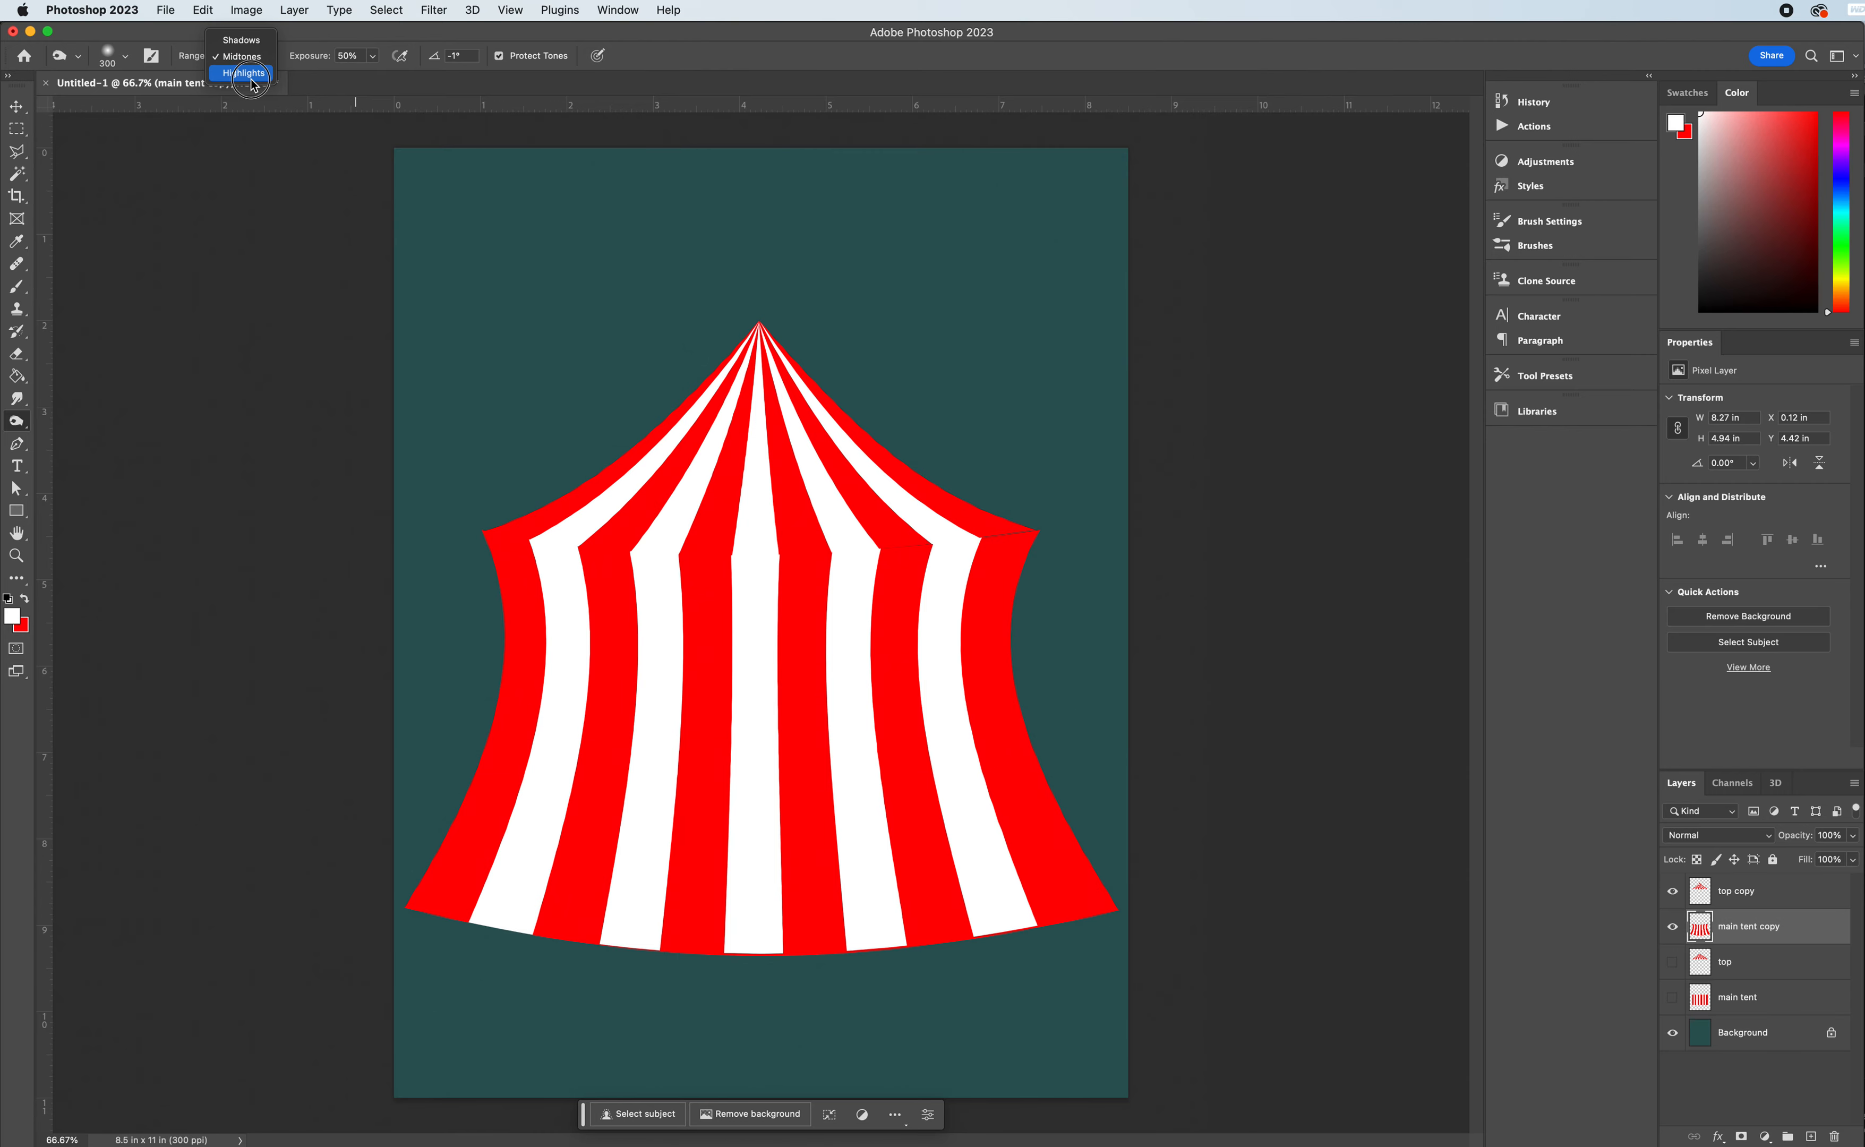
click(252, 76)
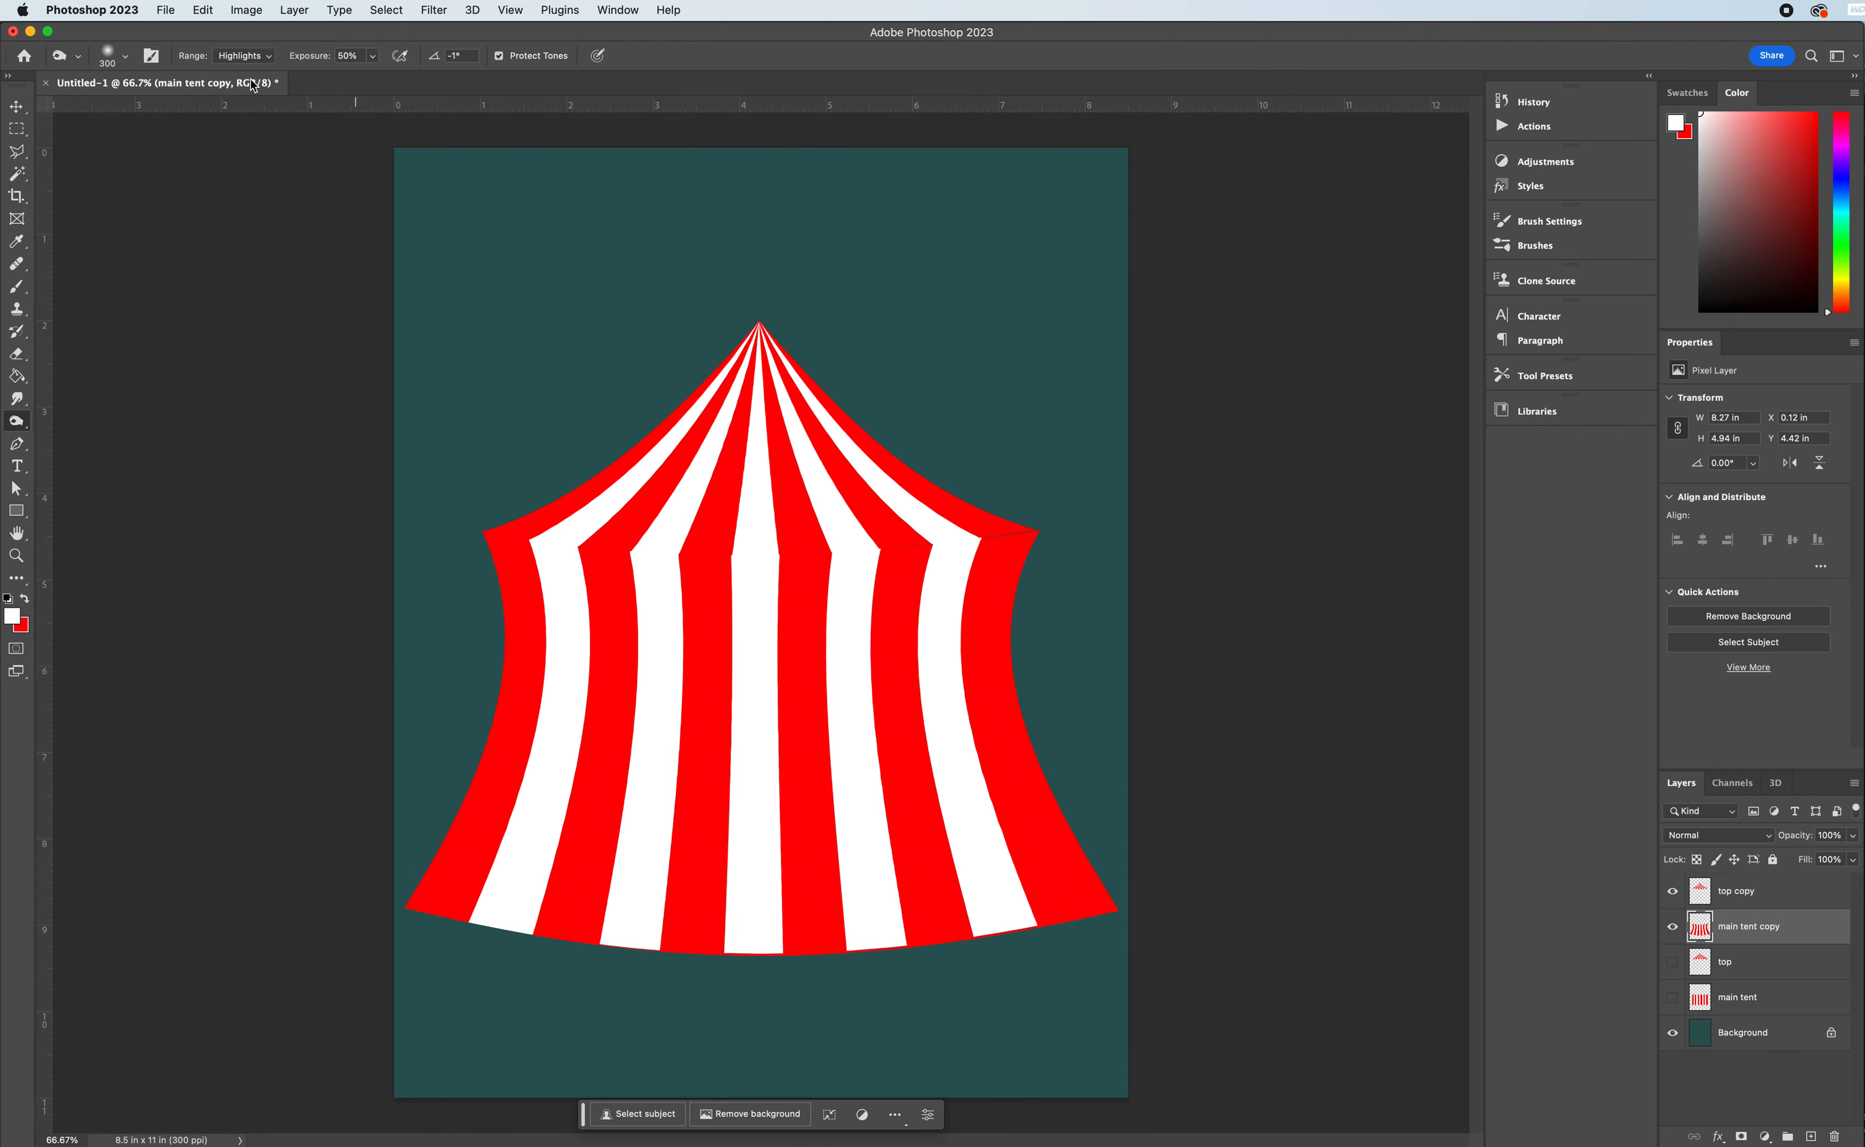
click(126, 61)
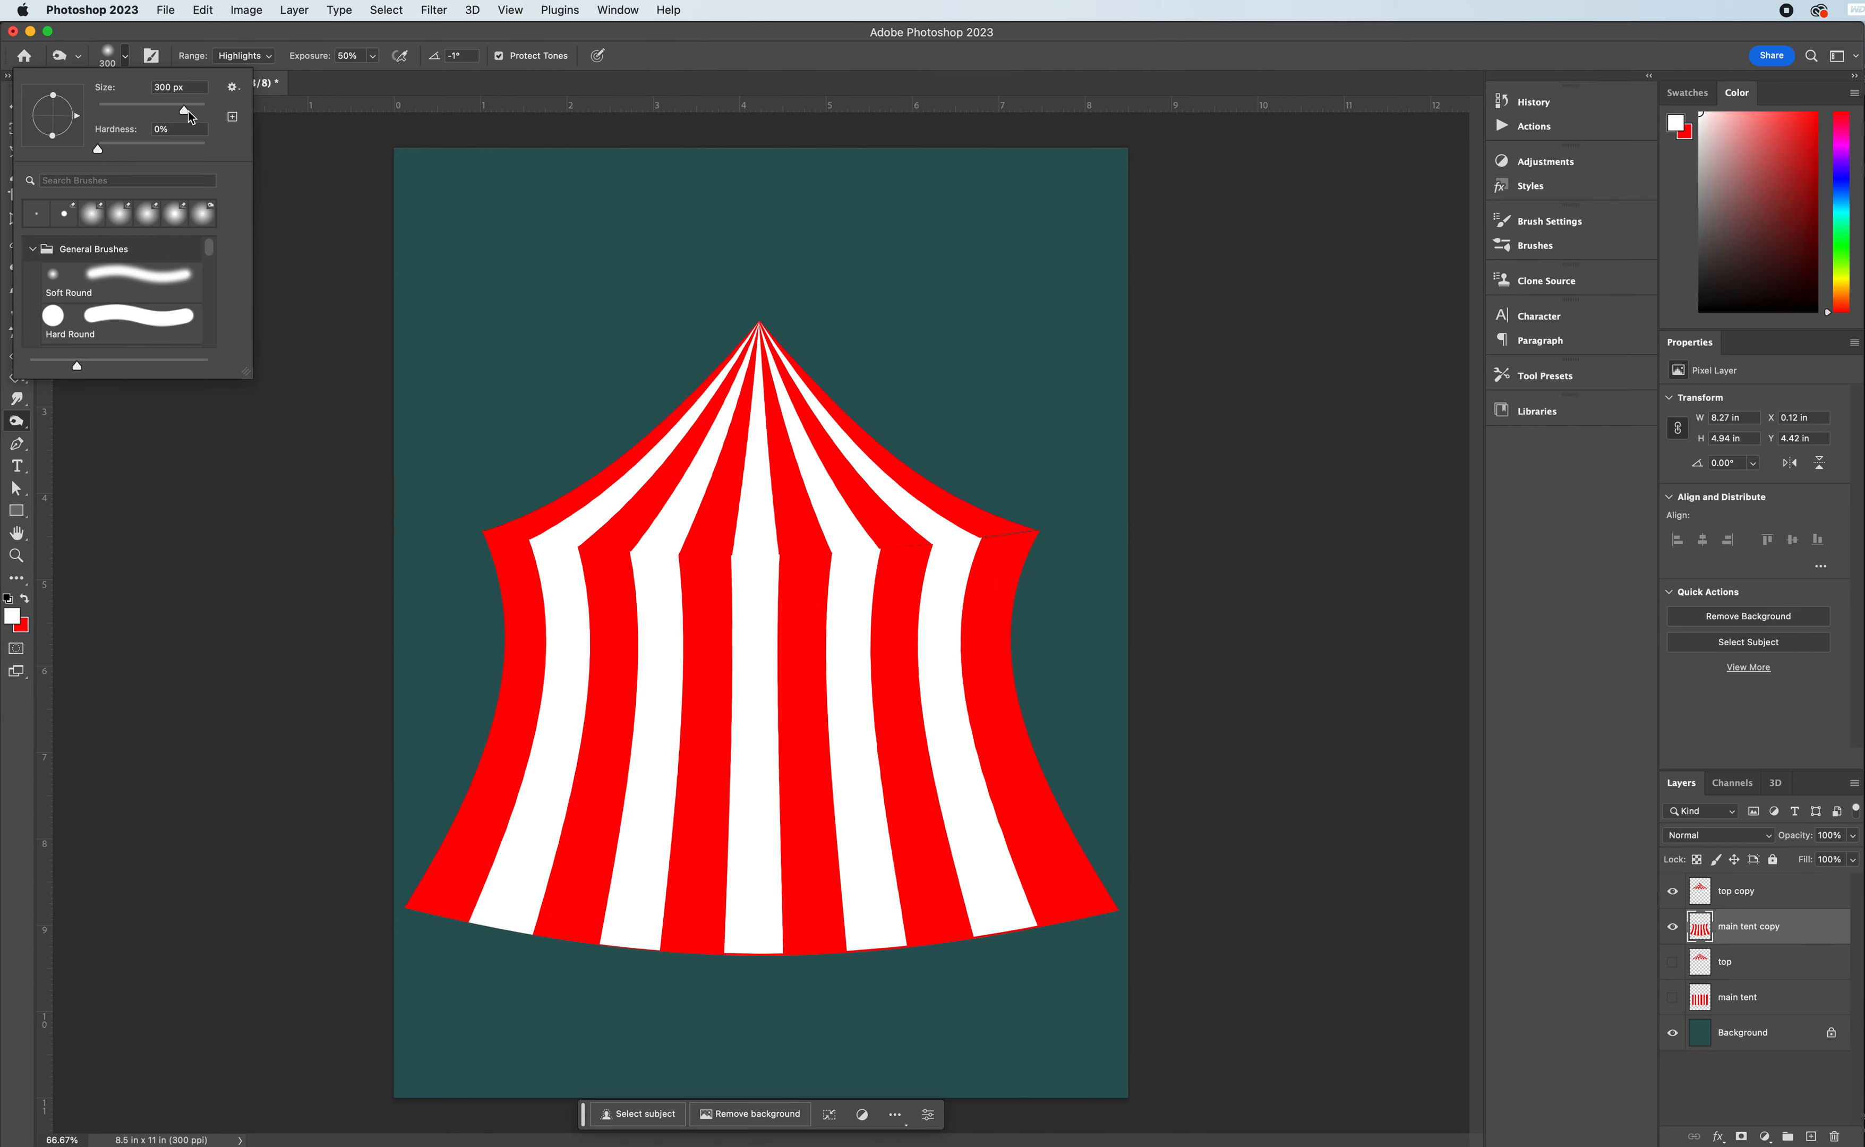
click(239, 33)
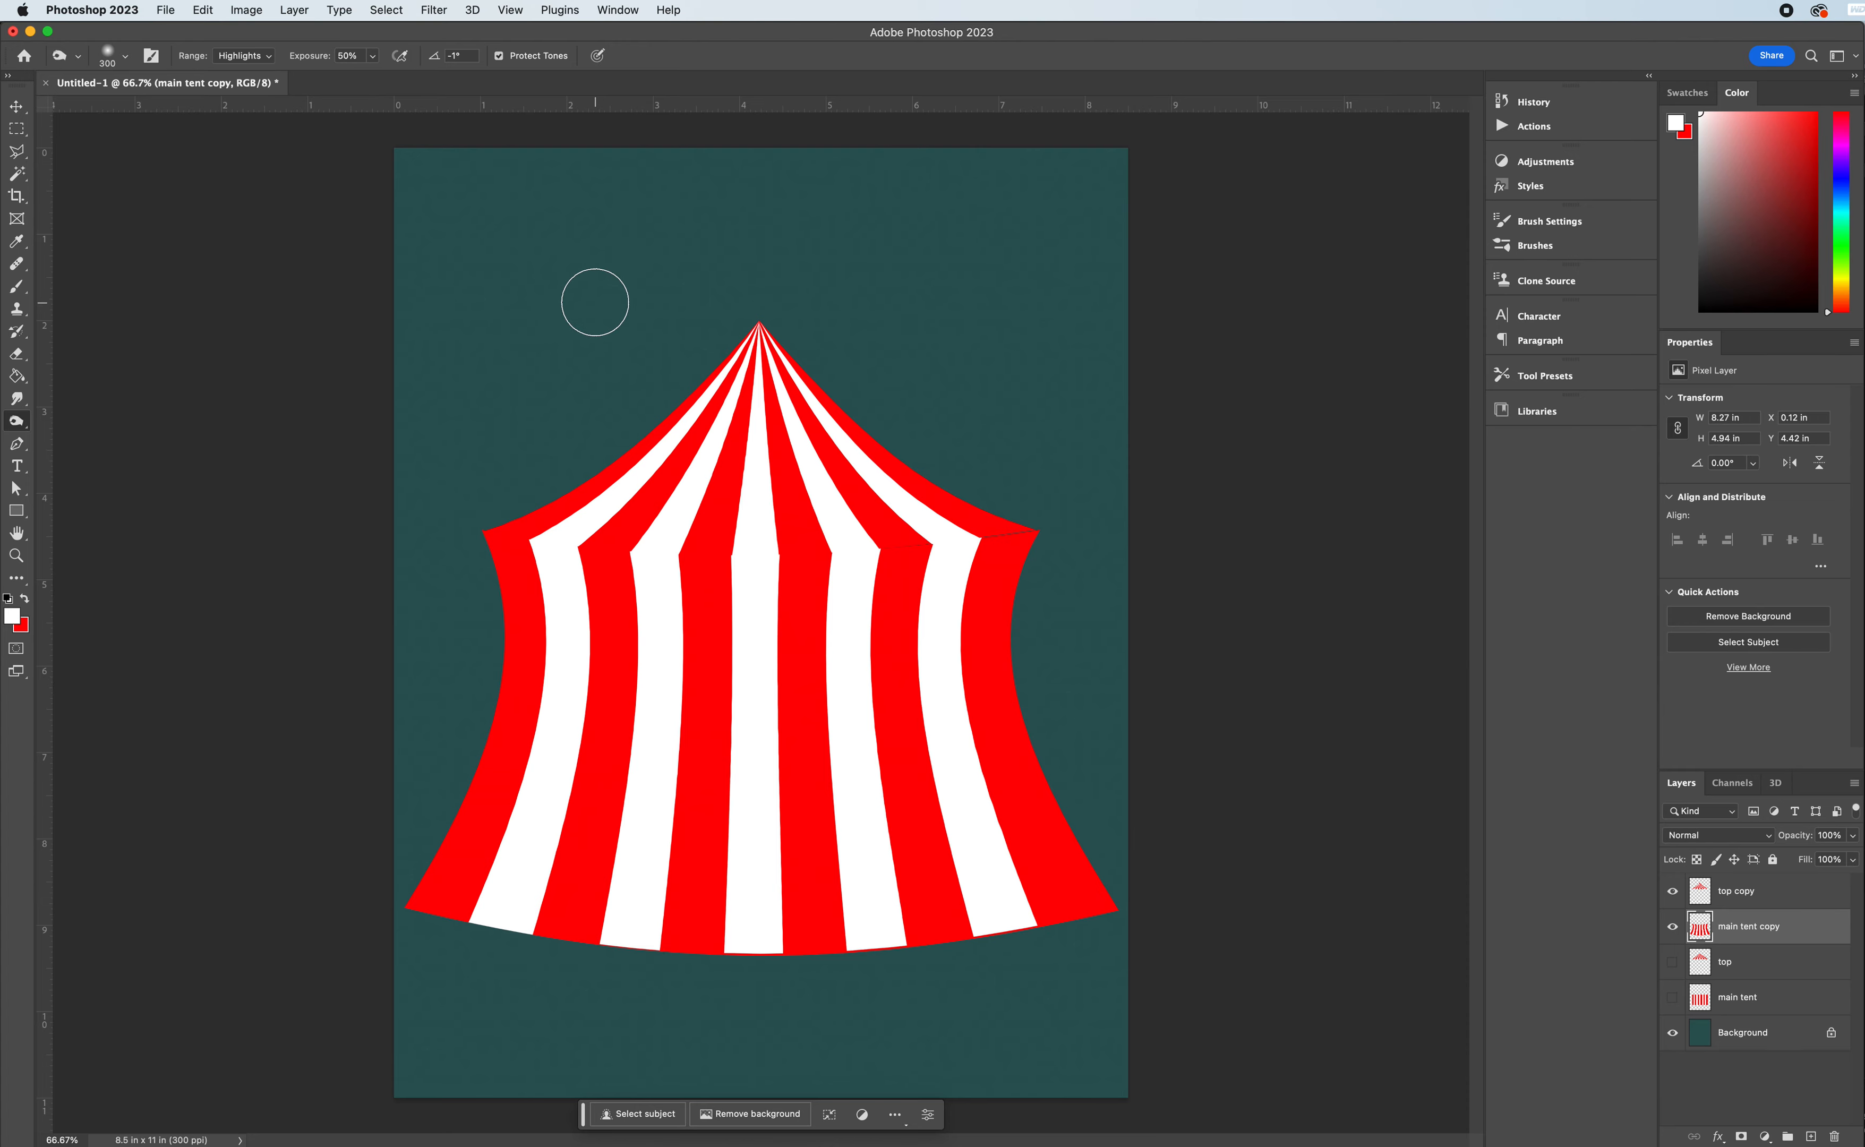
- Burn a soft shadow across the tent body just beneath the roof edge with a 400 px brush
key(bracketright)
key(bracketright)
key(bracketleft)
key(bracketleft)
key(bracketleft)
key(bracketleft)
key(bracketleft)
key(bracketleft)
key(bracketright)
key(bracketright)
mouse_move(482, 547)
mouse_down()
mouse_move(732, 570)
mouse_move(940, 562)
mouse_move(1075, 521)
mouse_up()
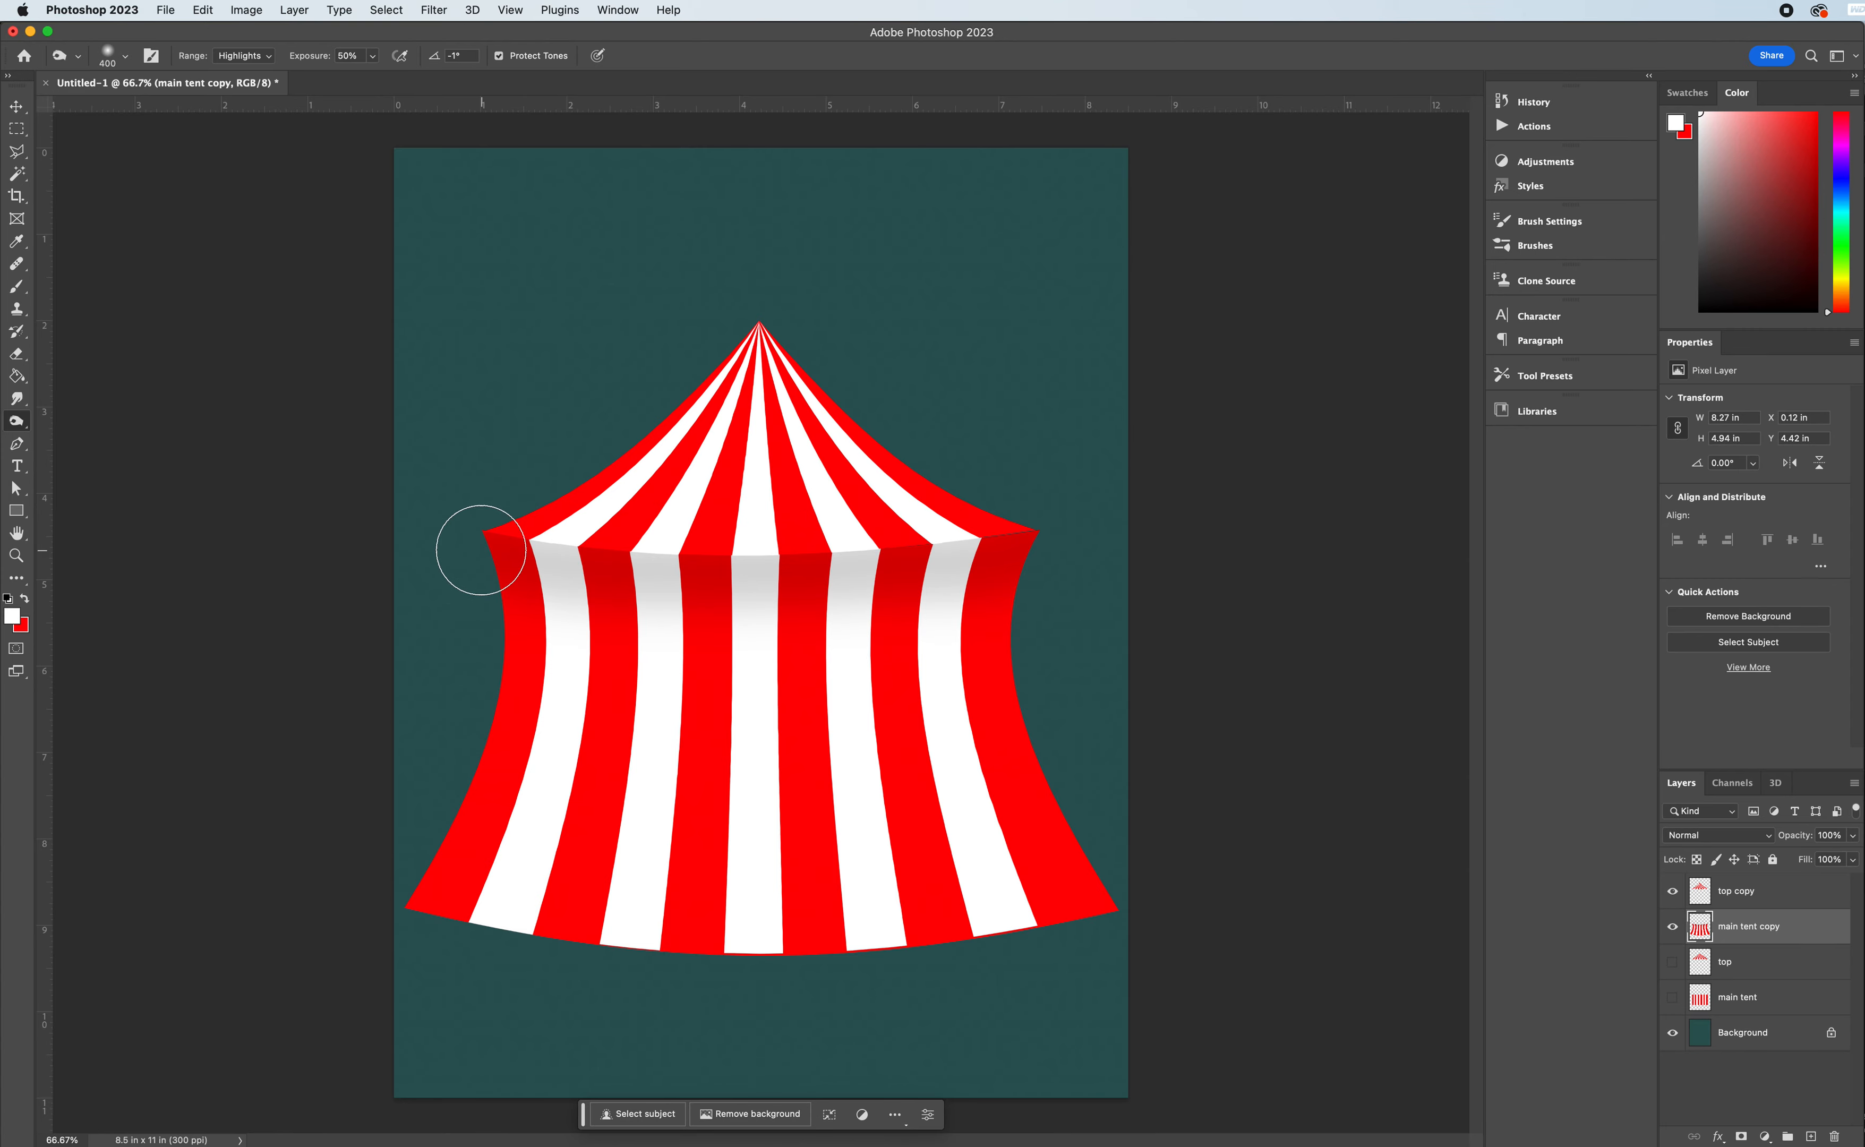
mouse_move(475, 547)
mouse_down()
mouse_move(927, 576)
mouse_move(1121, 529)
mouse_up()
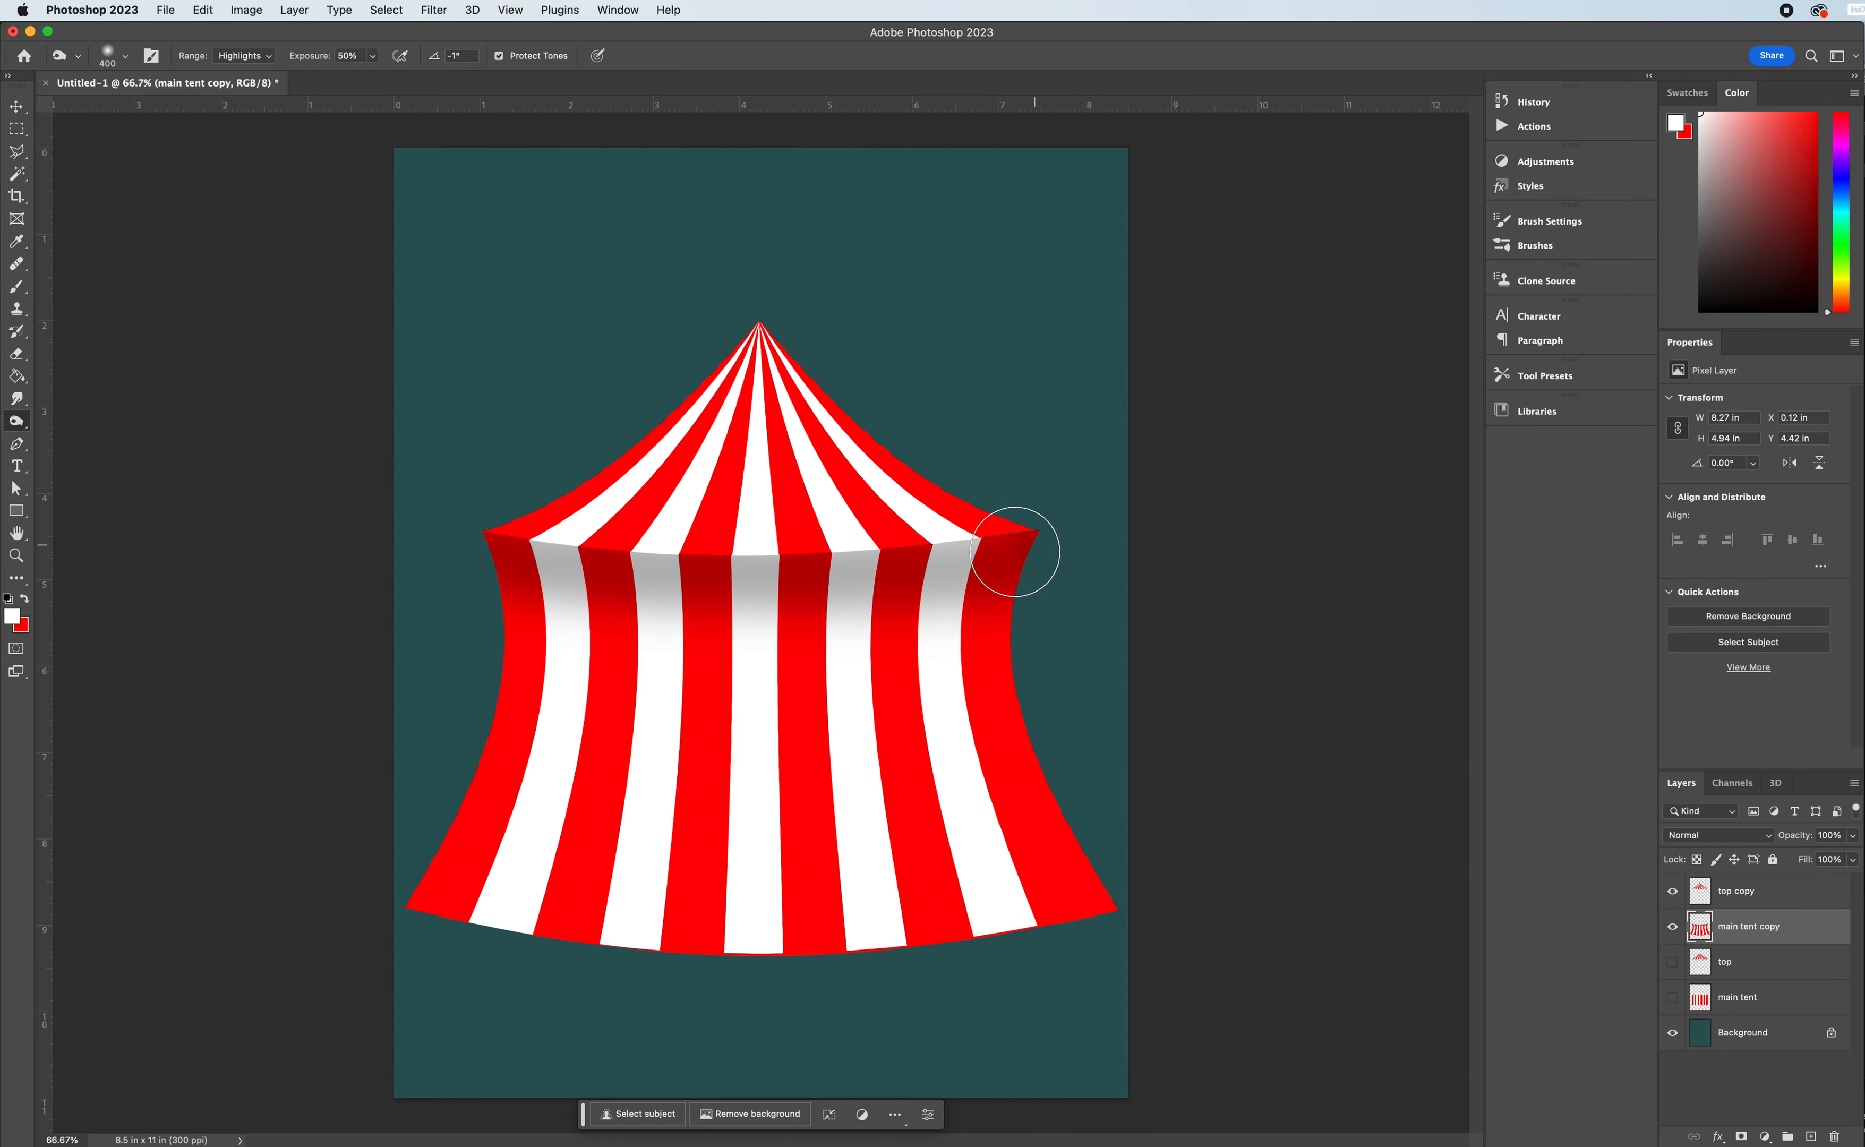
mouse_move(1025, 542)
mouse_down()
mouse_move(508, 563)
mouse_move(470, 539)
mouse_move(673, 554)
mouse_move(1149, 518)
mouse_up()
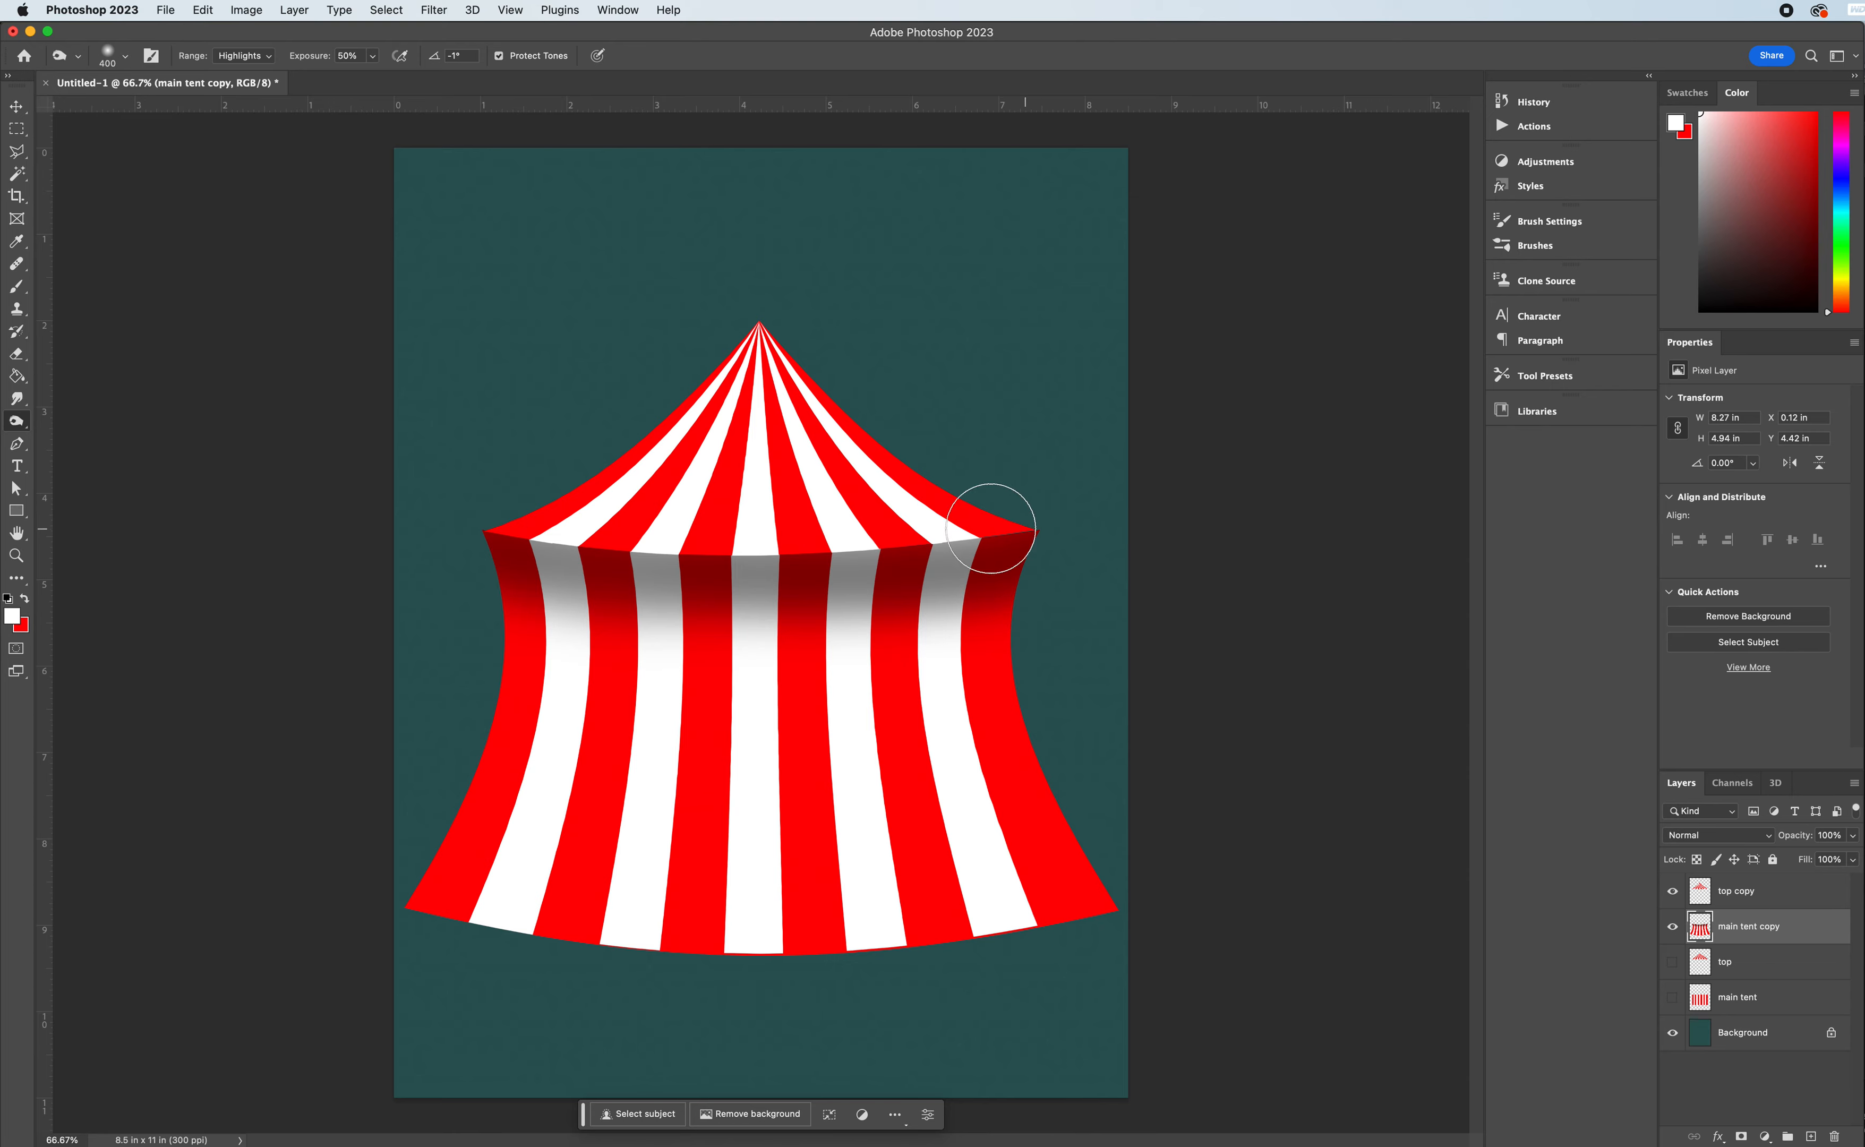
mouse_move(449, 523)
mouse_down()
mouse_move(1102, 529)
mouse_move(881, 558)
mouse_move(1149, 529)
mouse_up()
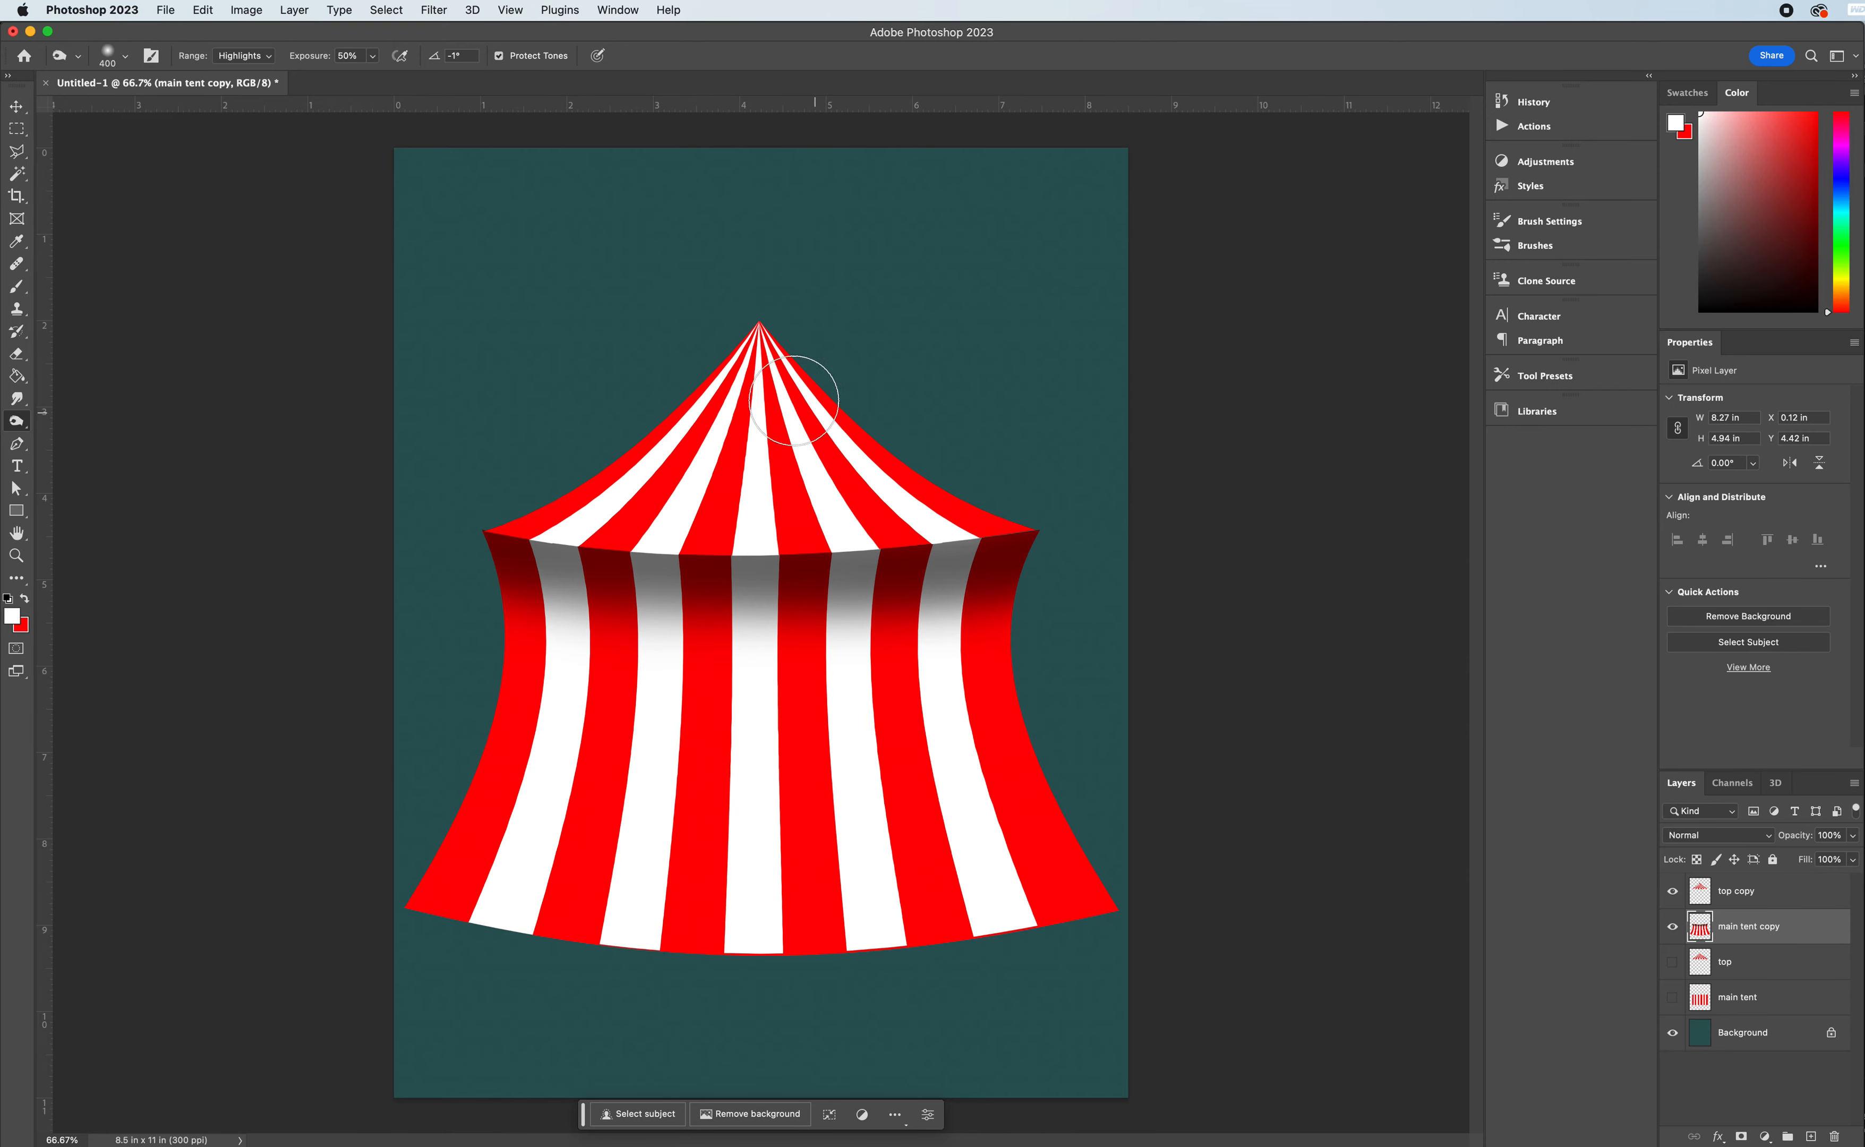
key(super+z)
key(super+z)
key(super+z)
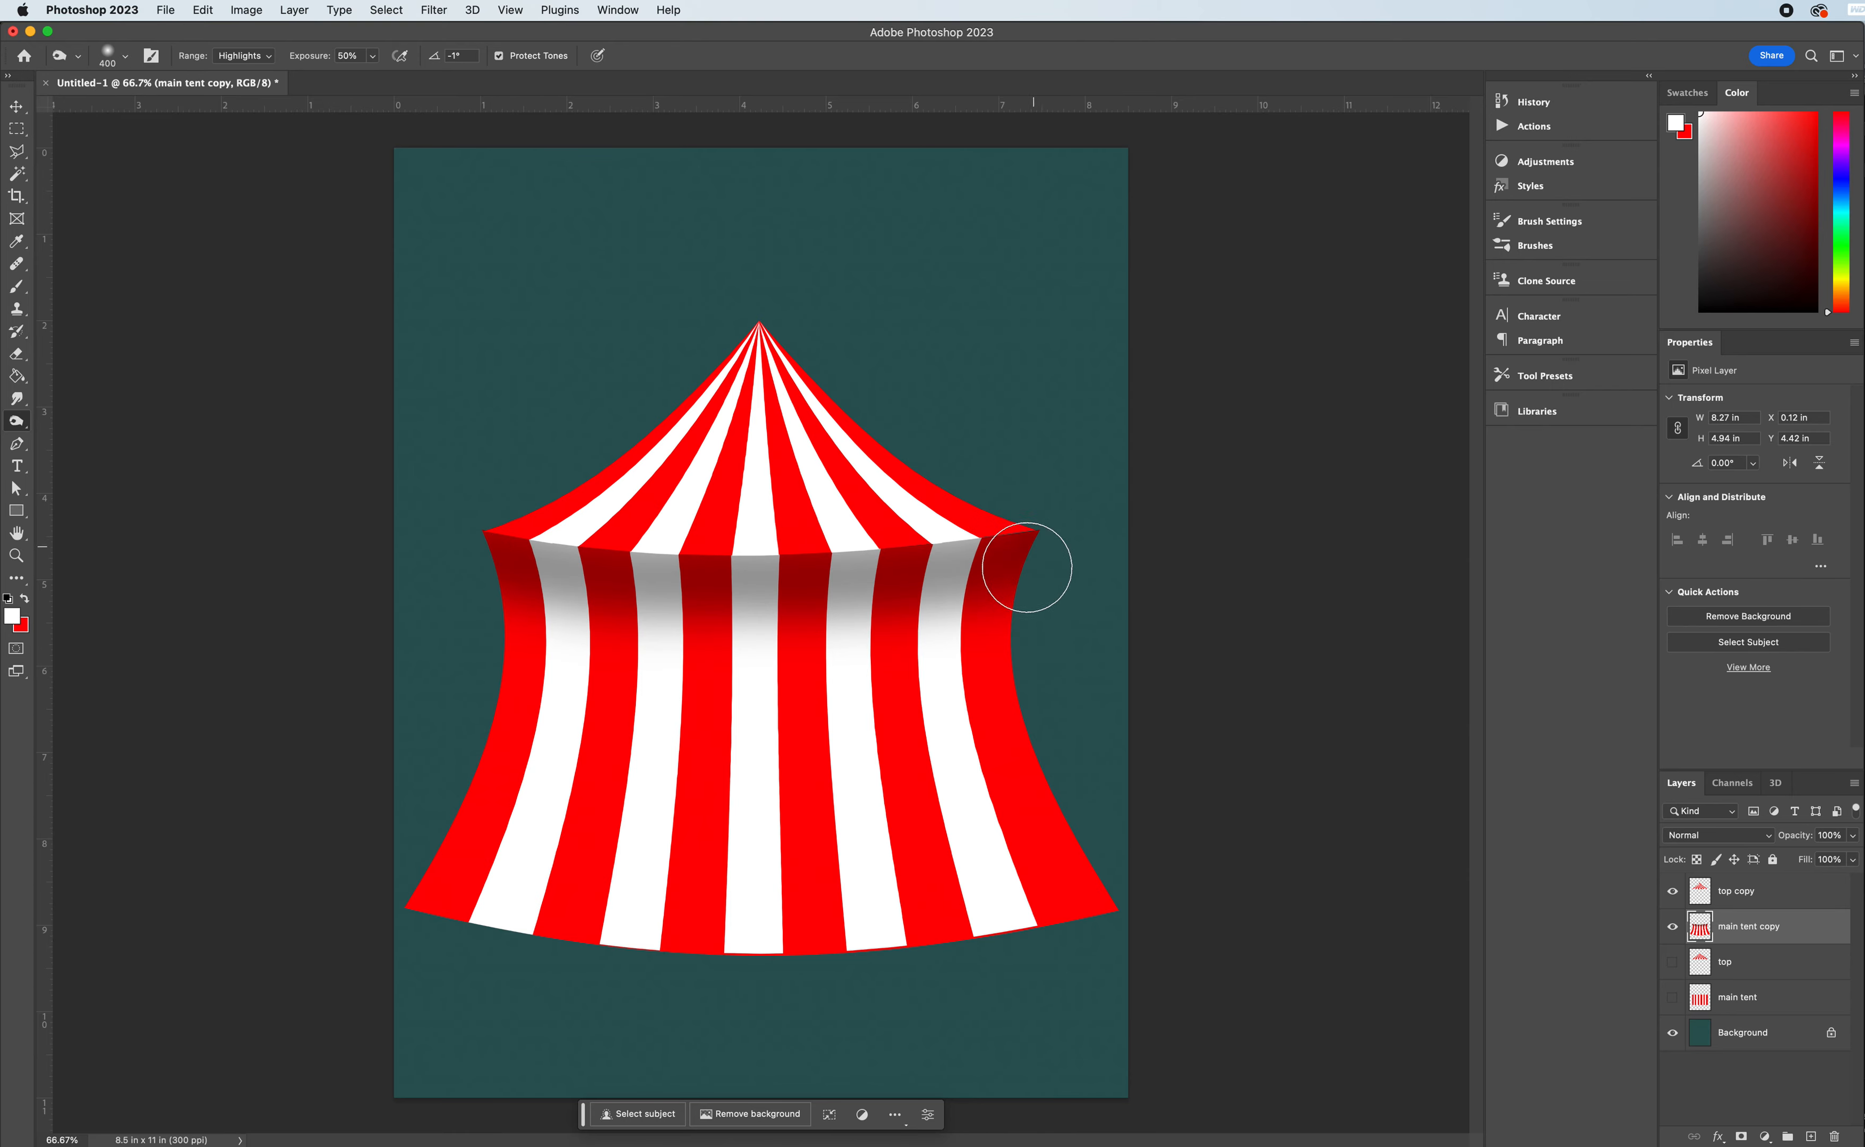
- Burn shadows down the outer left and right sides of the tent body, from the roof edge to the hem
mouse_move(1037, 554)
mouse_down()
mouse_move(1095, 896)
mouse_move(1049, 550)
mouse_move(1156, 907)
mouse_move(1041, 534)
mouse_move(1108, 851)
mouse_move(1007, 714)
mouse_move(1069, 699)
mouse_move(987, 596)
mouse_move(1074, 908)
mouse_move(881, 555)
mouse_move(1006, 563)
mouse_move(1014, 903)
mouse_up()
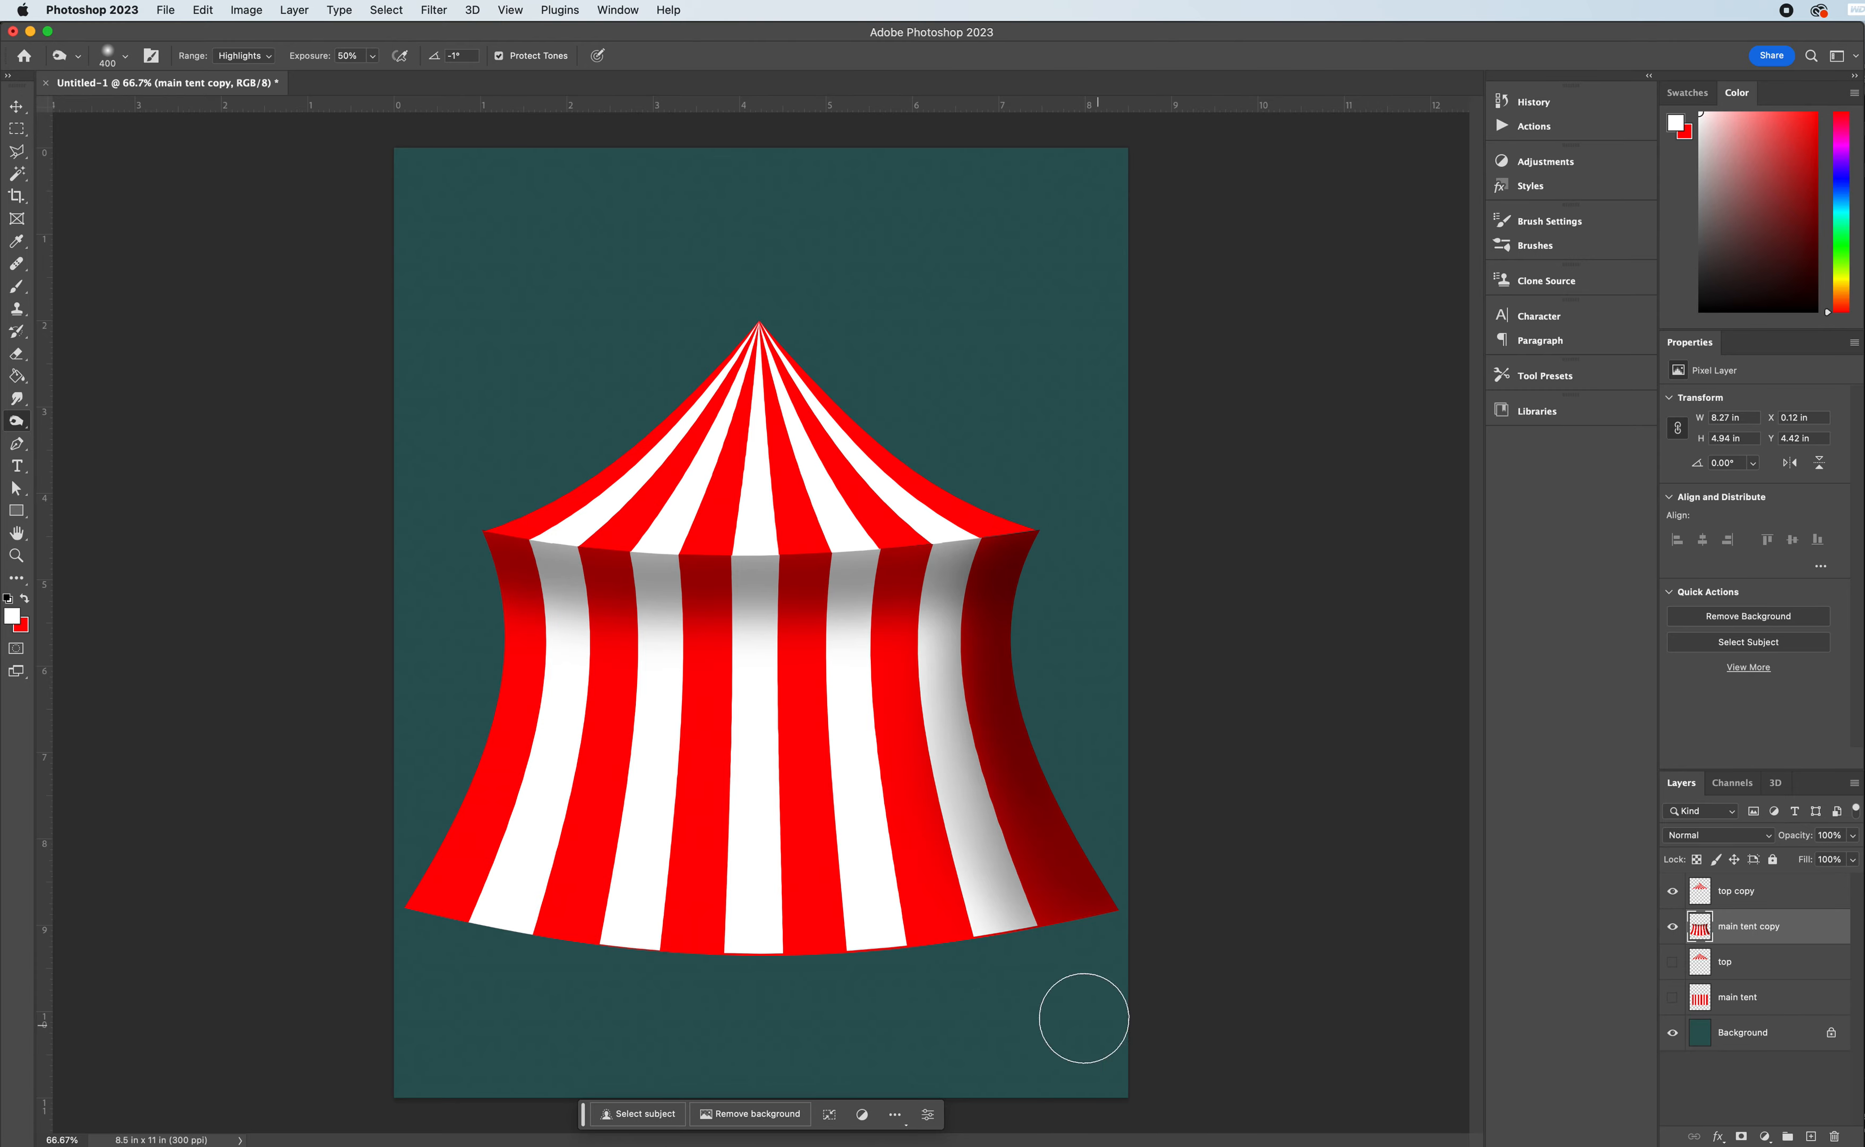
mouse_move(475, 563)
mouse_down()
mouse_move(441, 853)
mouse_move(484, 617)
mouse_move(383, 967)
mouse_move(492, 550)
mouse_move(437, 970)
mouse_up()
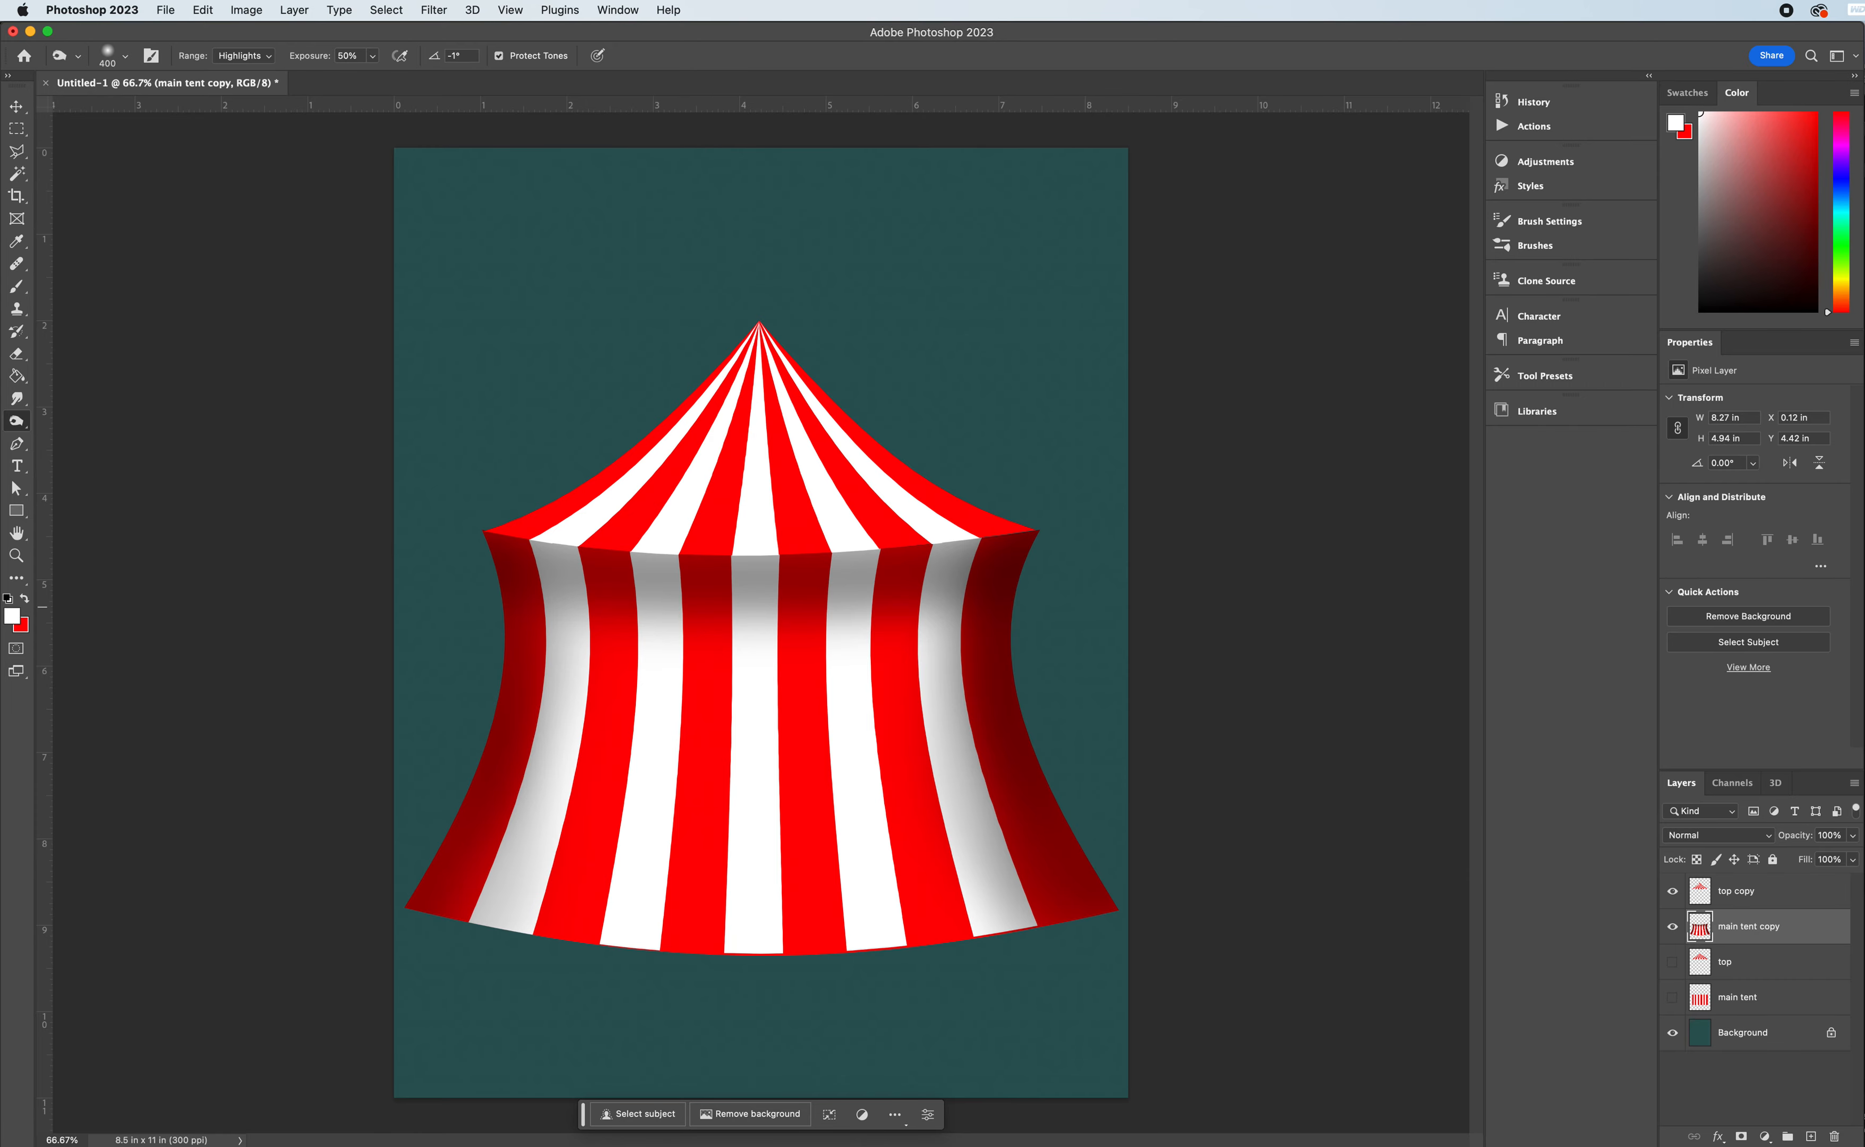
- Burn shadows along both sloping sides of the roof on the "top copy" layer, with light shading near its lower edge
click(1739, 898)
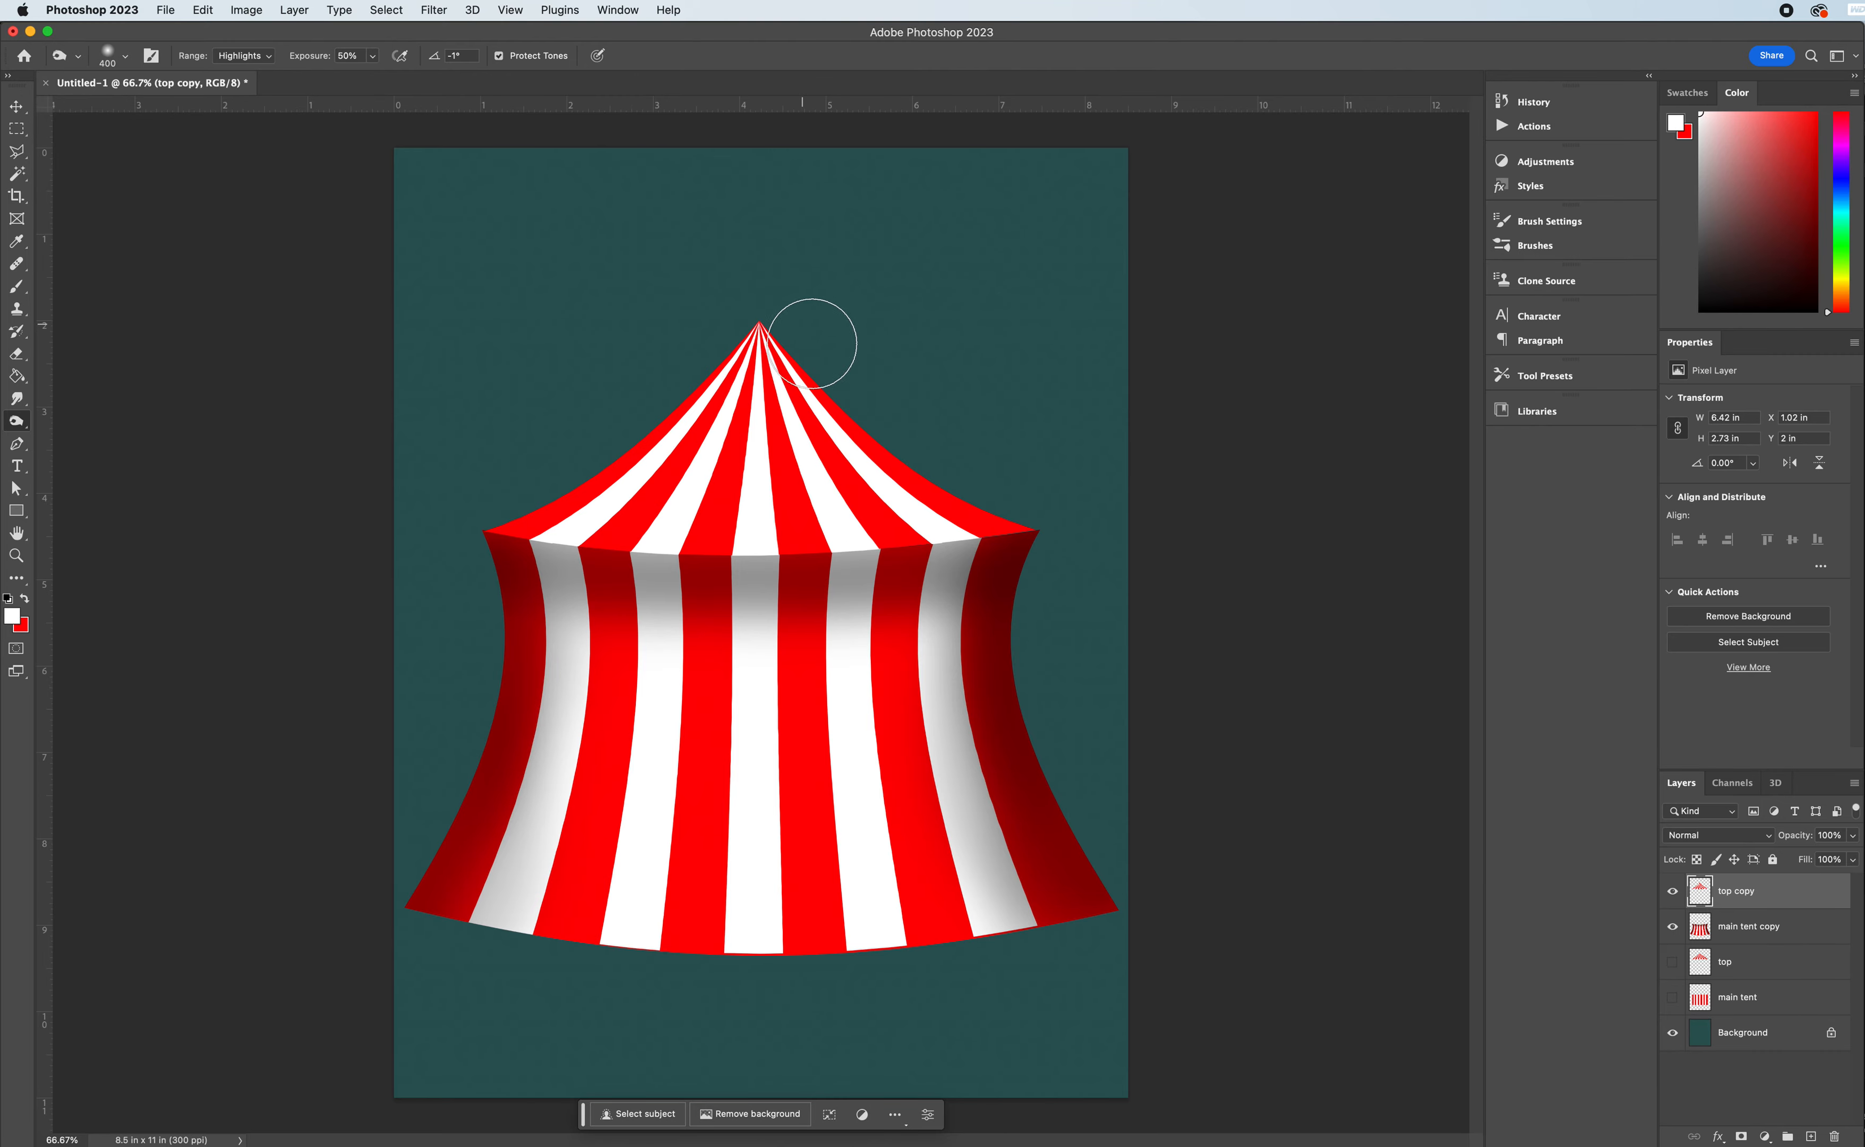
mouse_move(815, 326)
mouse_down()
mouse_move(939, 471)
mouse_move(1090, 535)
mouse_up()
drag(798, 335, 1060, 530)
drag(835, 379, 1041, 528)
drag(758, 295, 1072, 529)
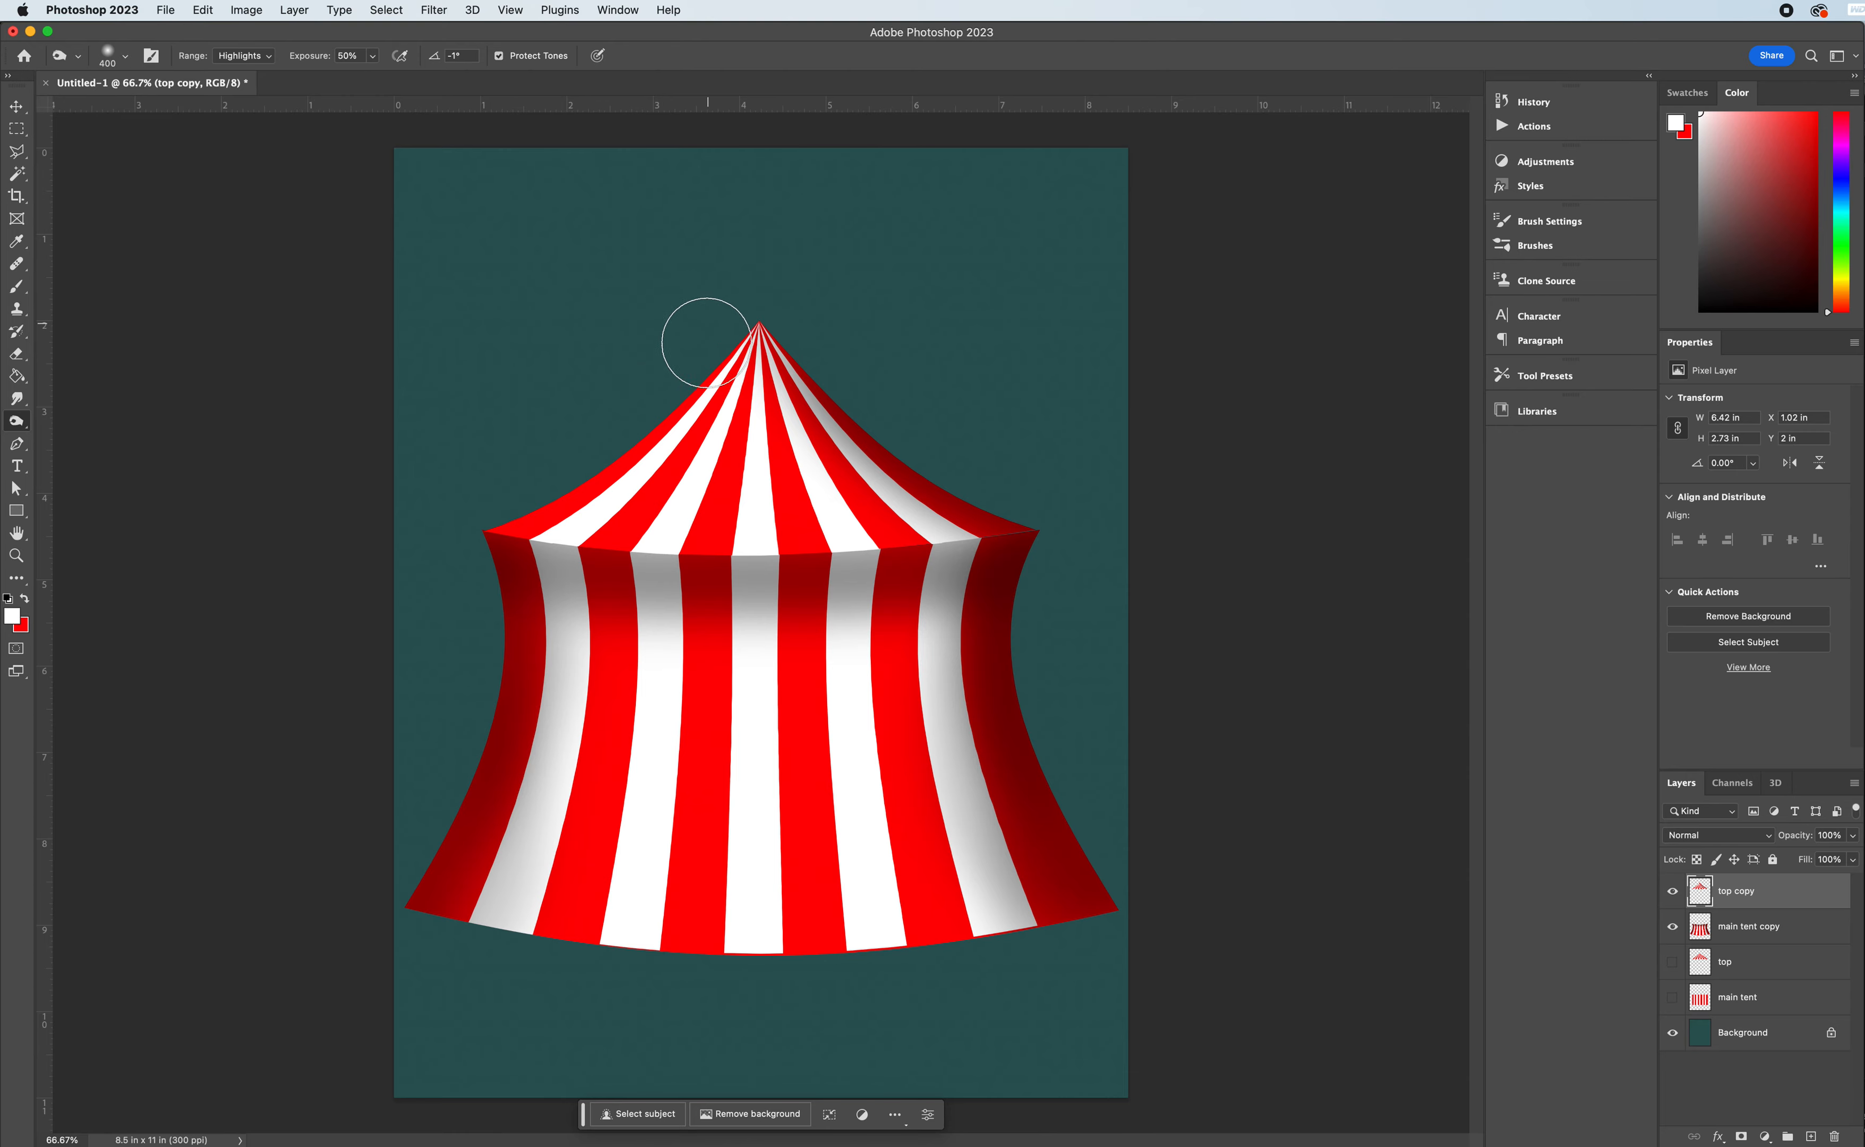
mouse_move(704, 324)
mouse_down()
mouse_move(490, 527)
mouse_move(487, 501)
mouse_up()
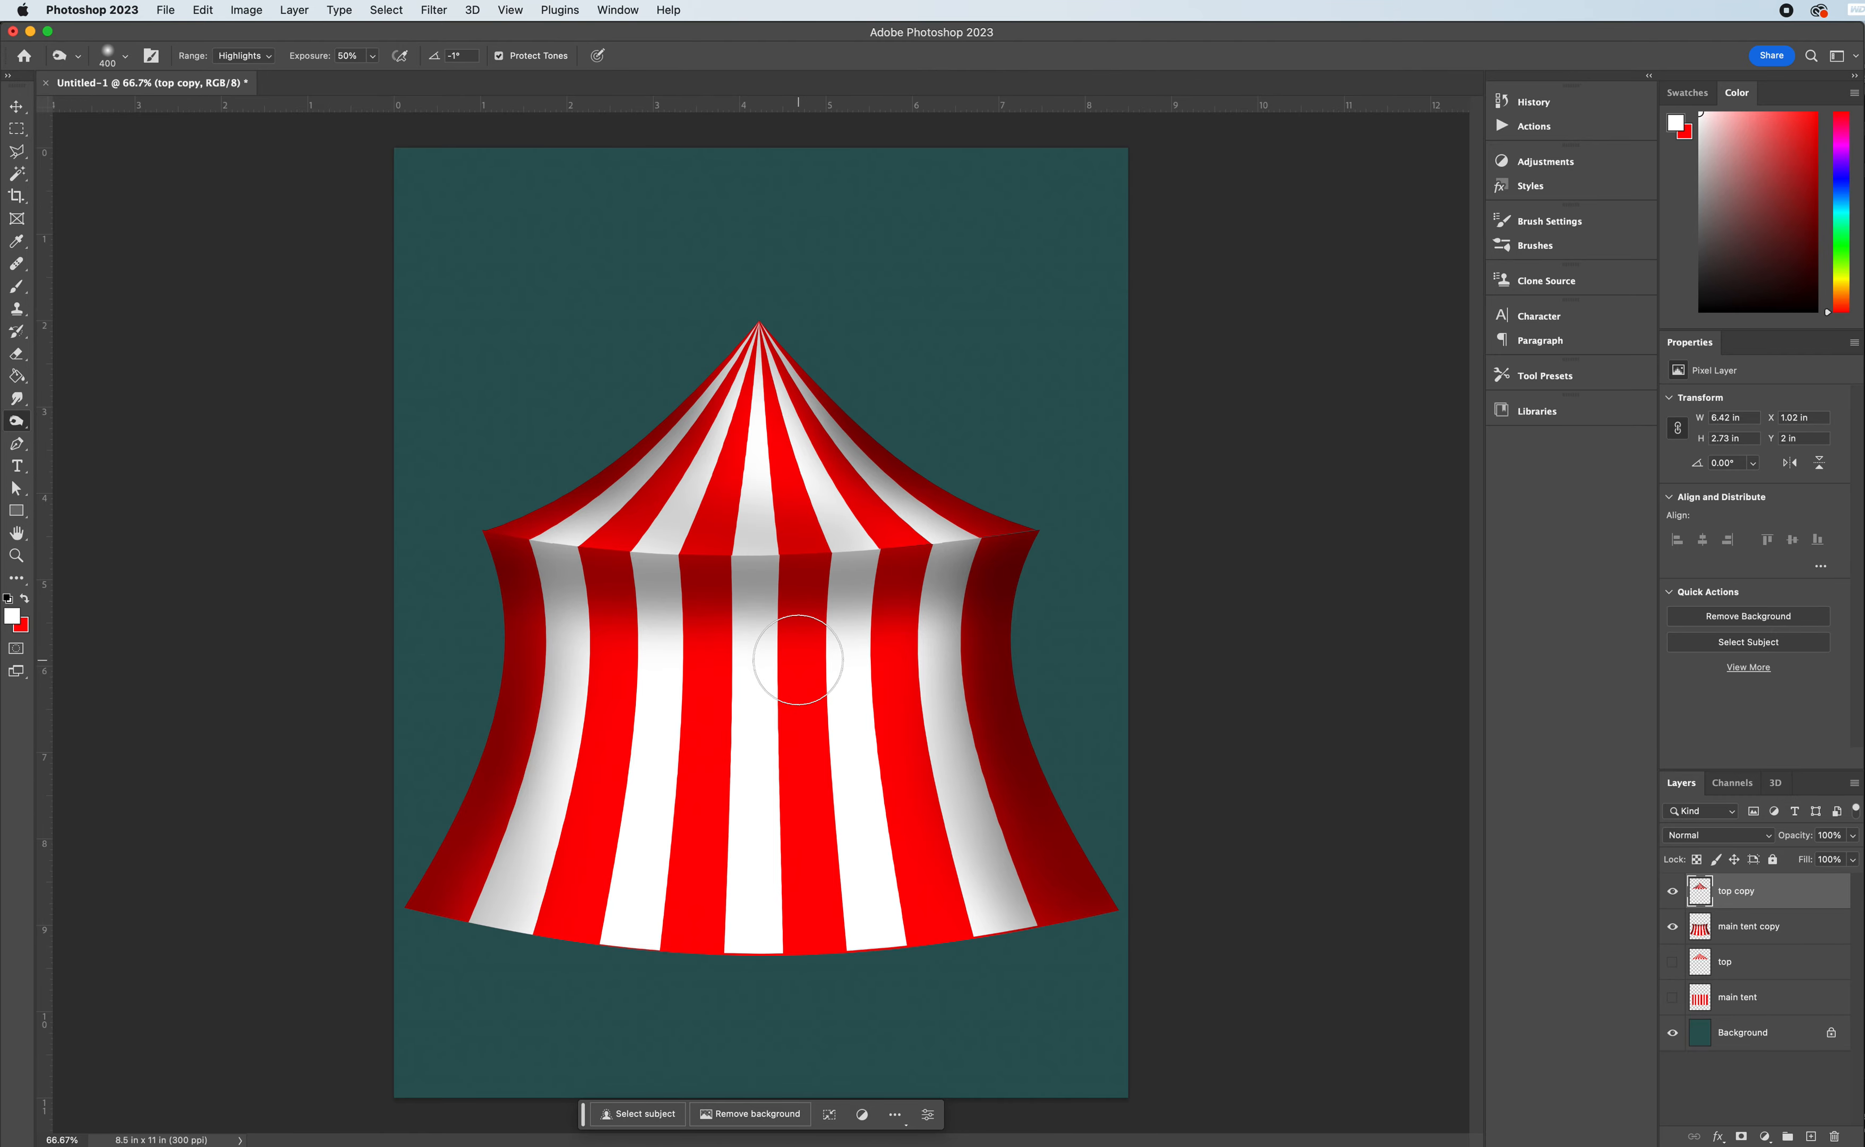
drag(1029, 691, 999, 705)
- Add a new layer above "top copy" and name it "flagpole"
click(1807, 1137)
double_click(1737, 891)
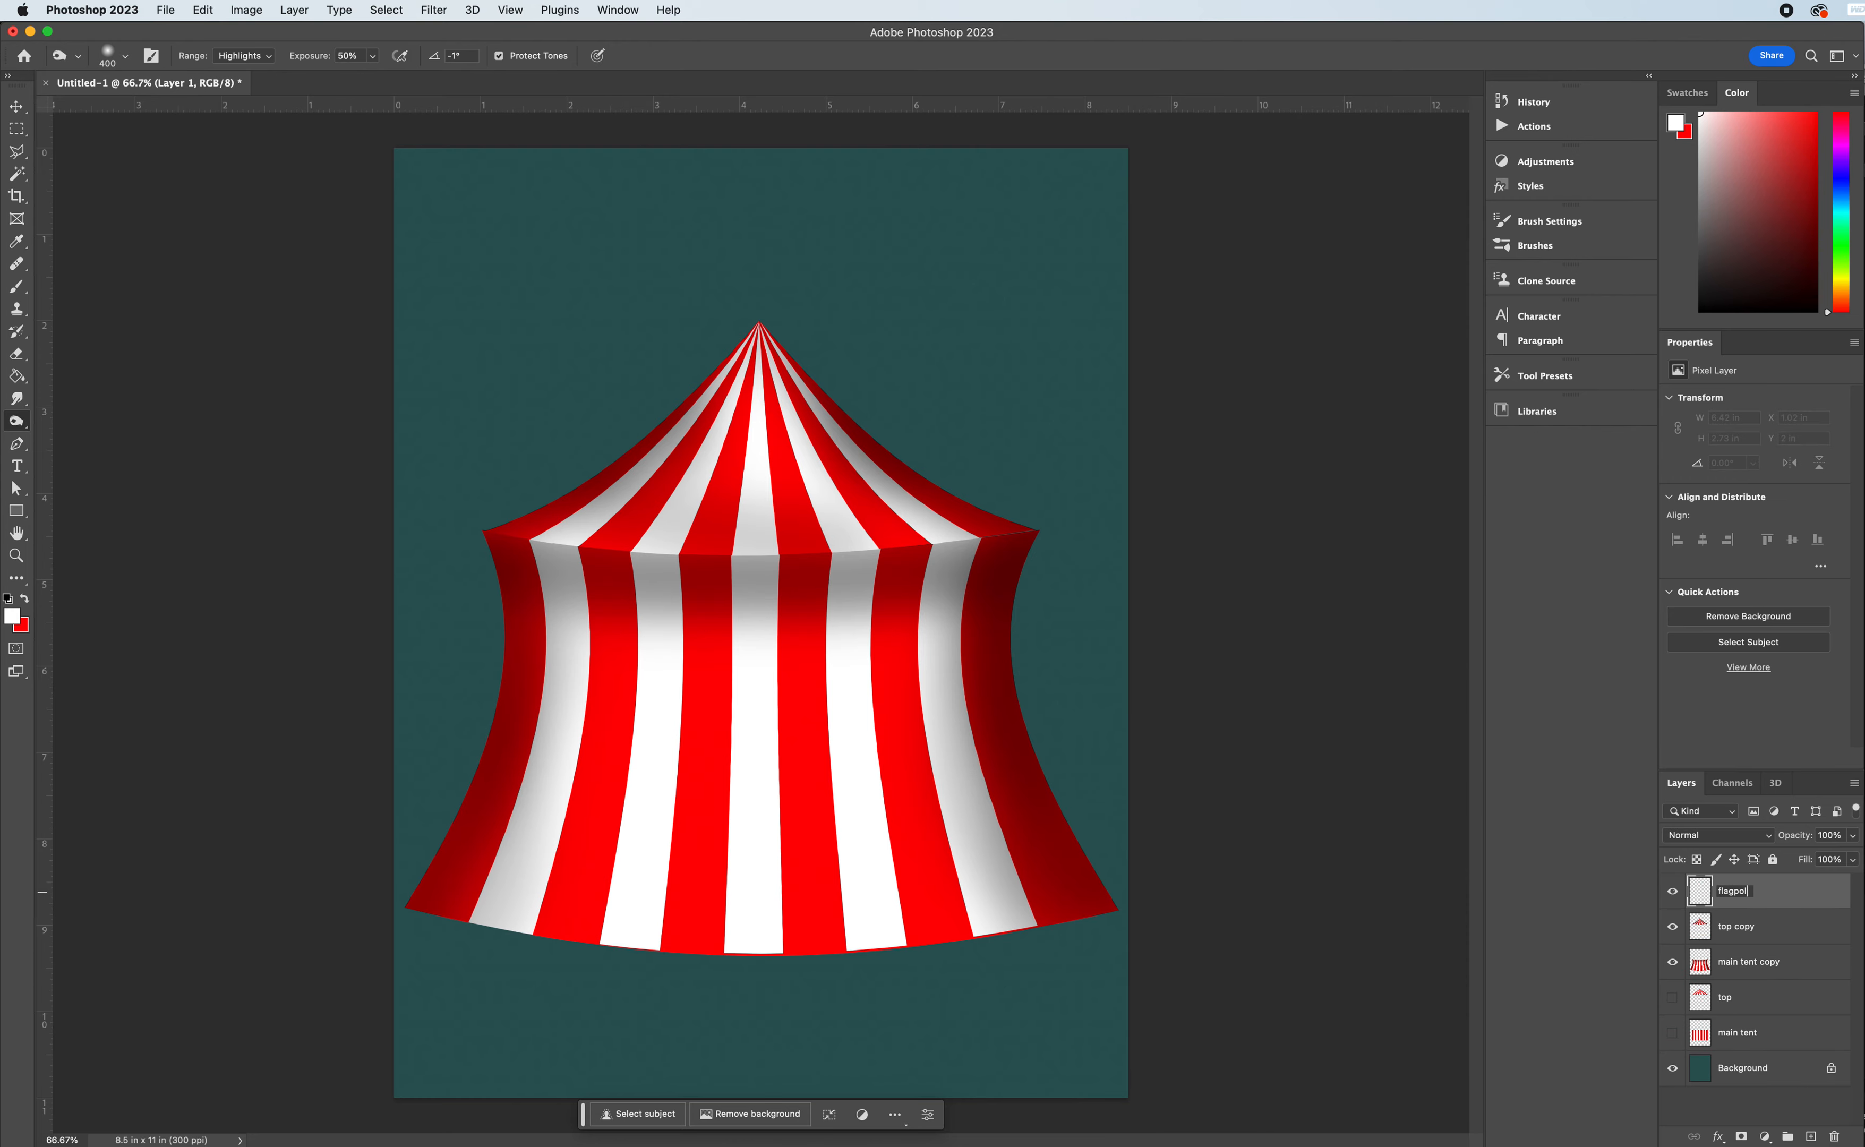
text(flagpole)
key(Return)
click(17, 559)
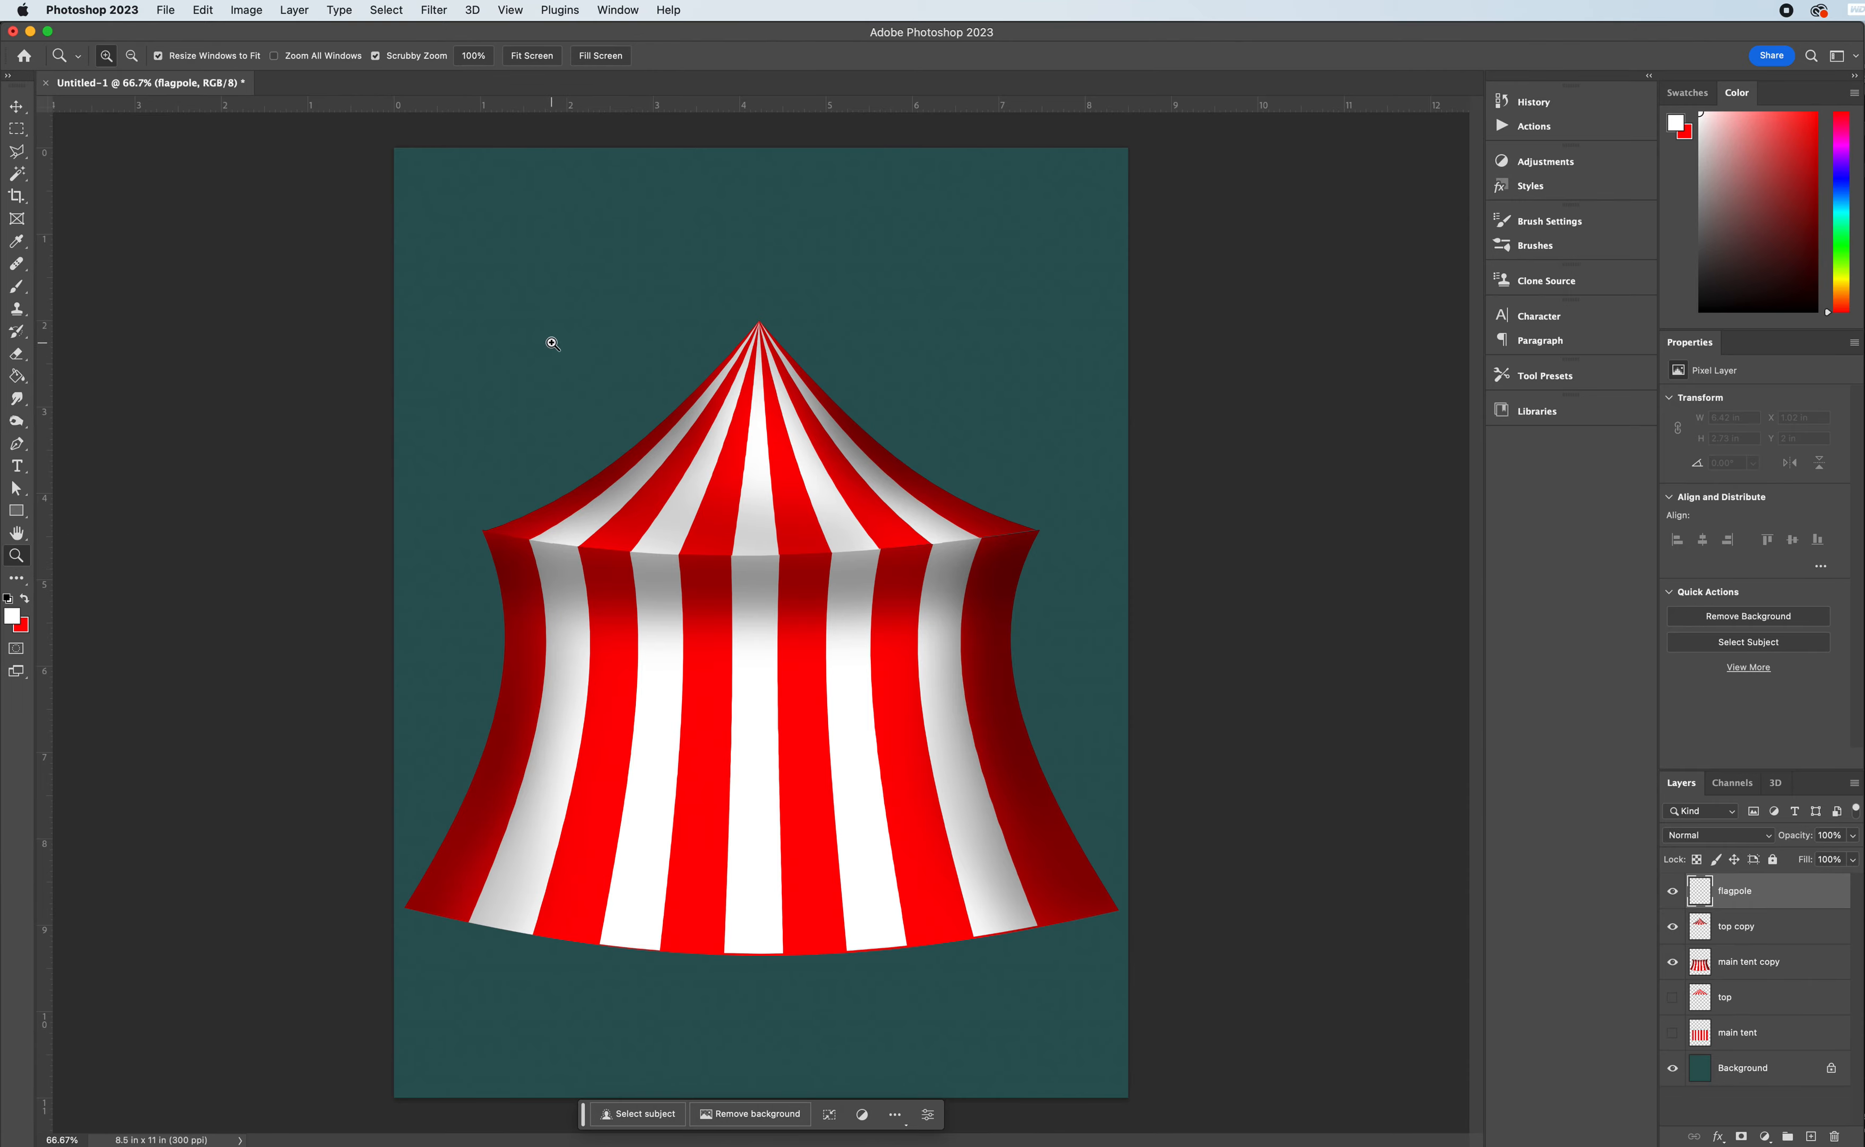
mouse_move(761, 323)
mouse_down()
mouse_move(761, 300)
mouse_move(734, 335)
mouse_up()
scroll(733, 335, up, 3)
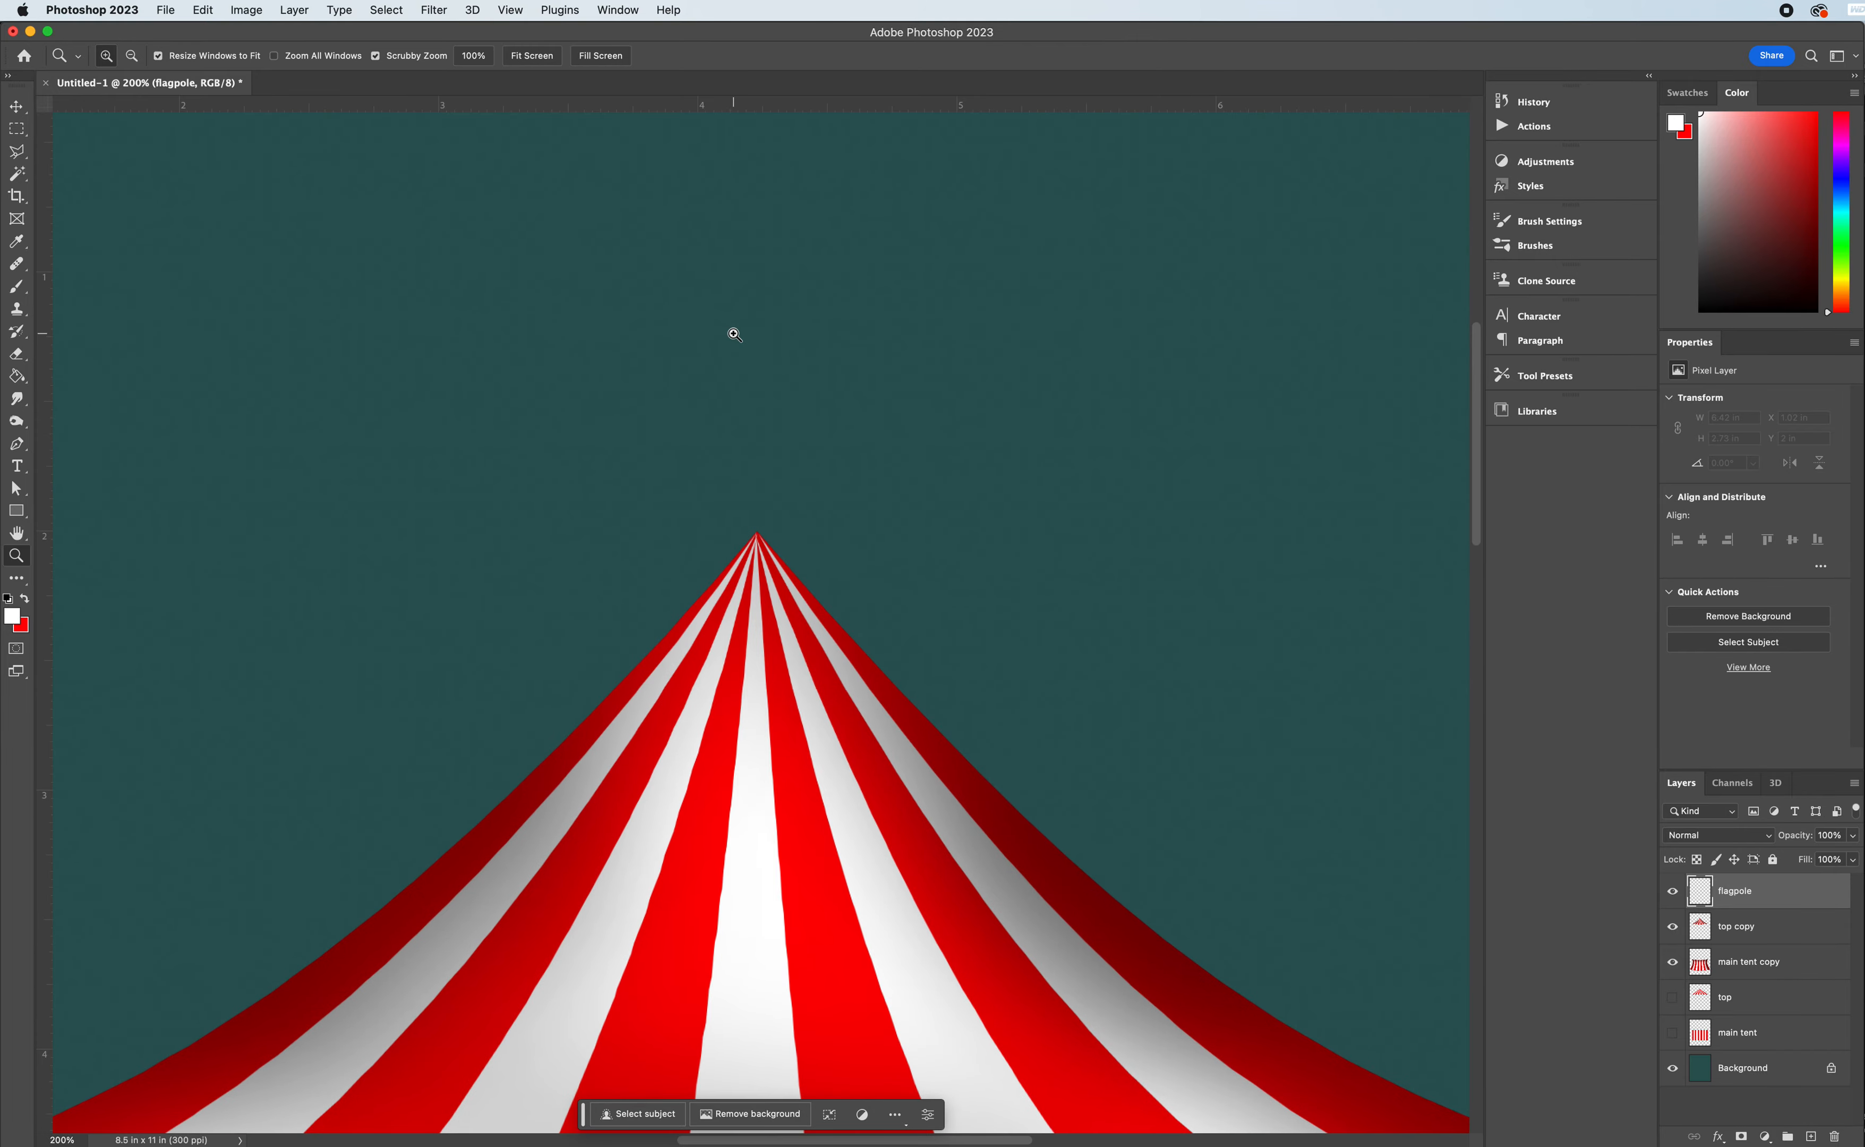
scroll(733, 334, up, 1)
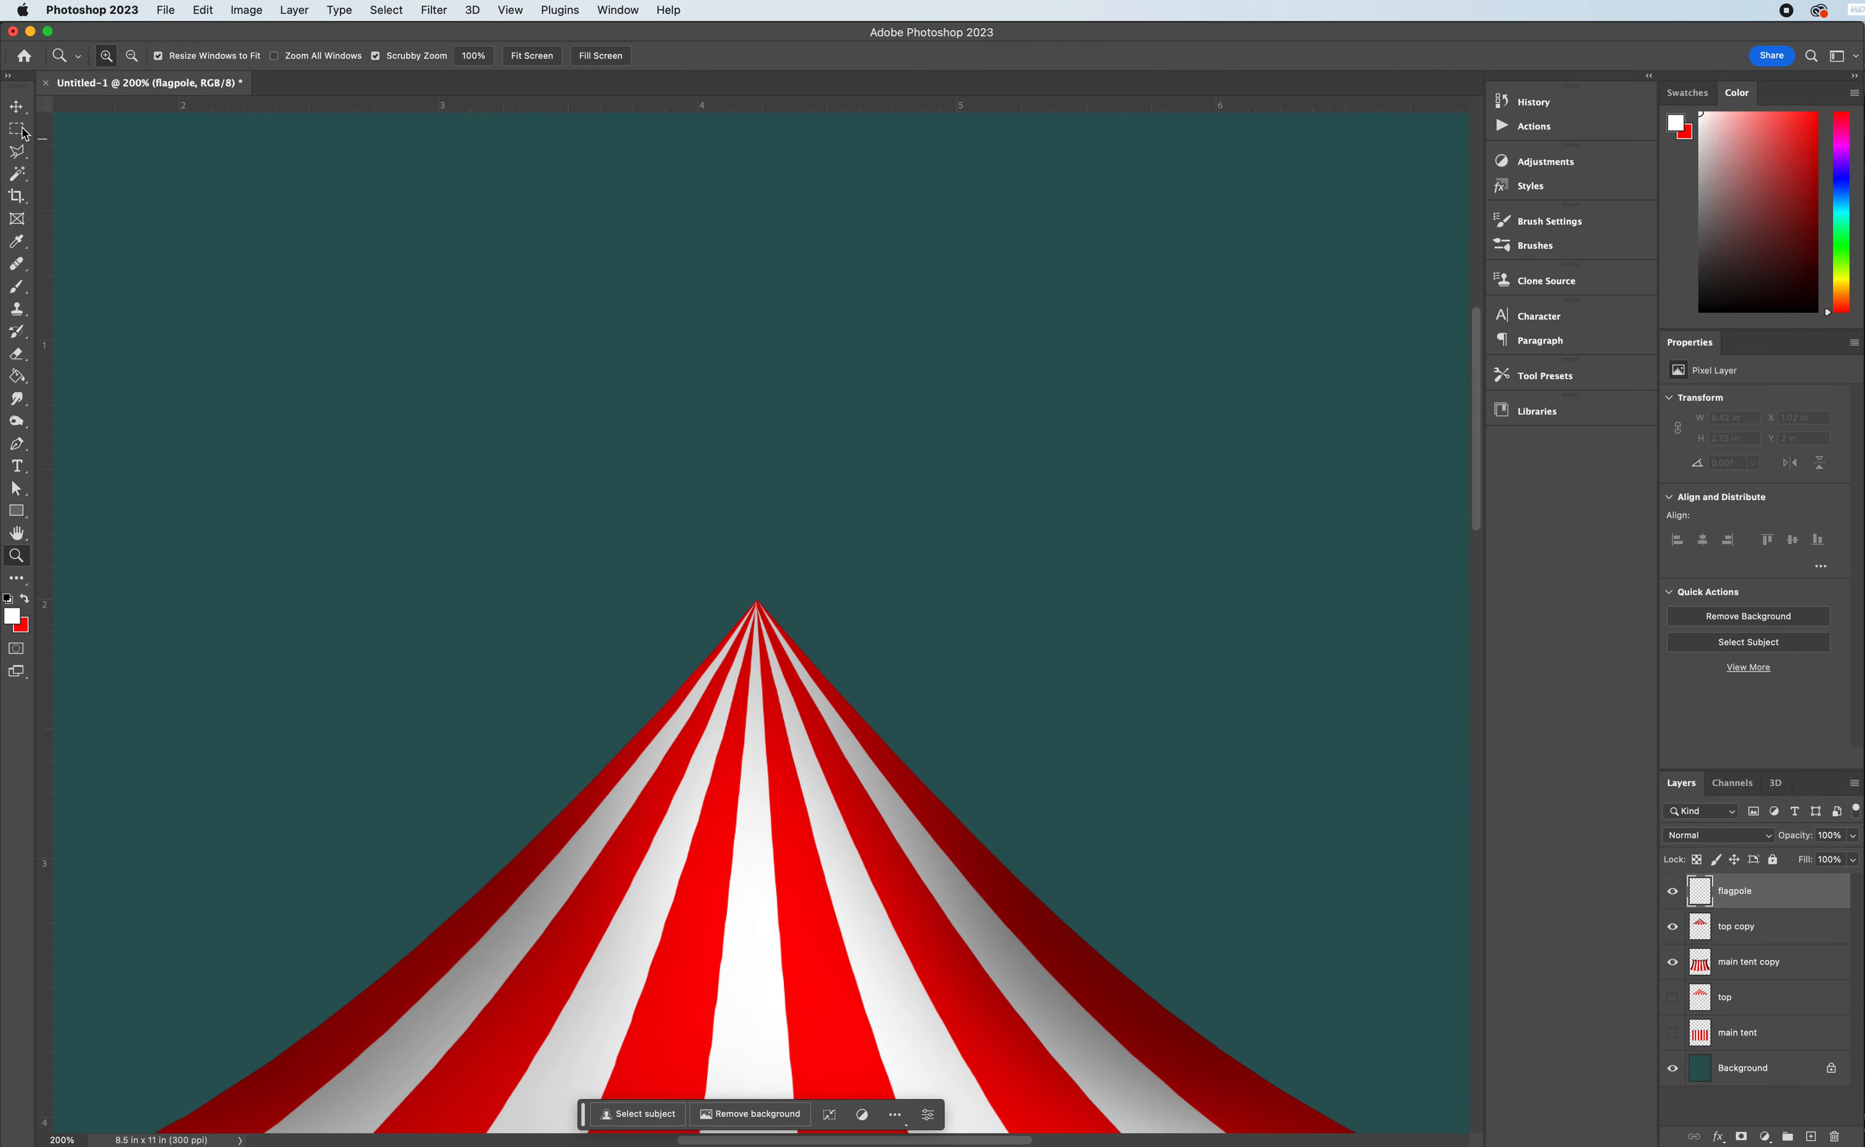
click(17, 109)
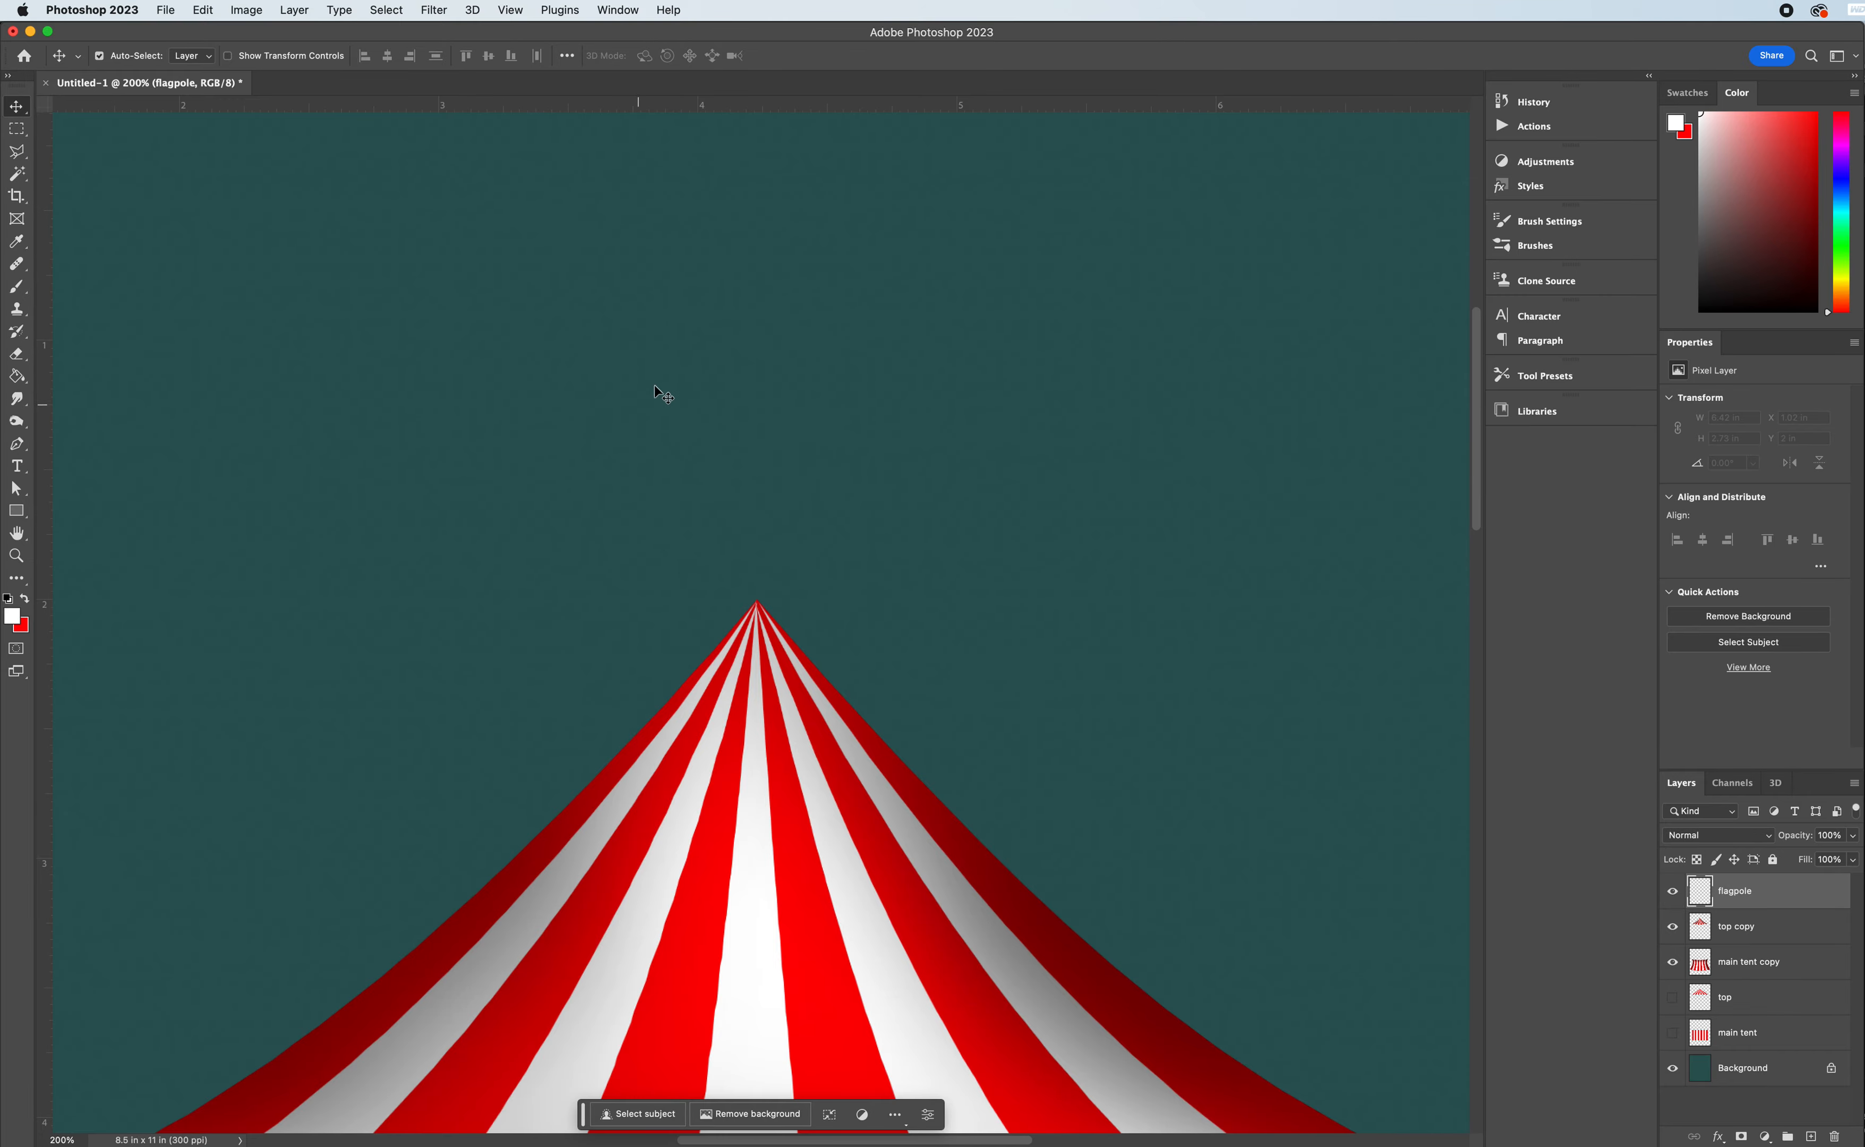
scroll(726, 471, up, 3)
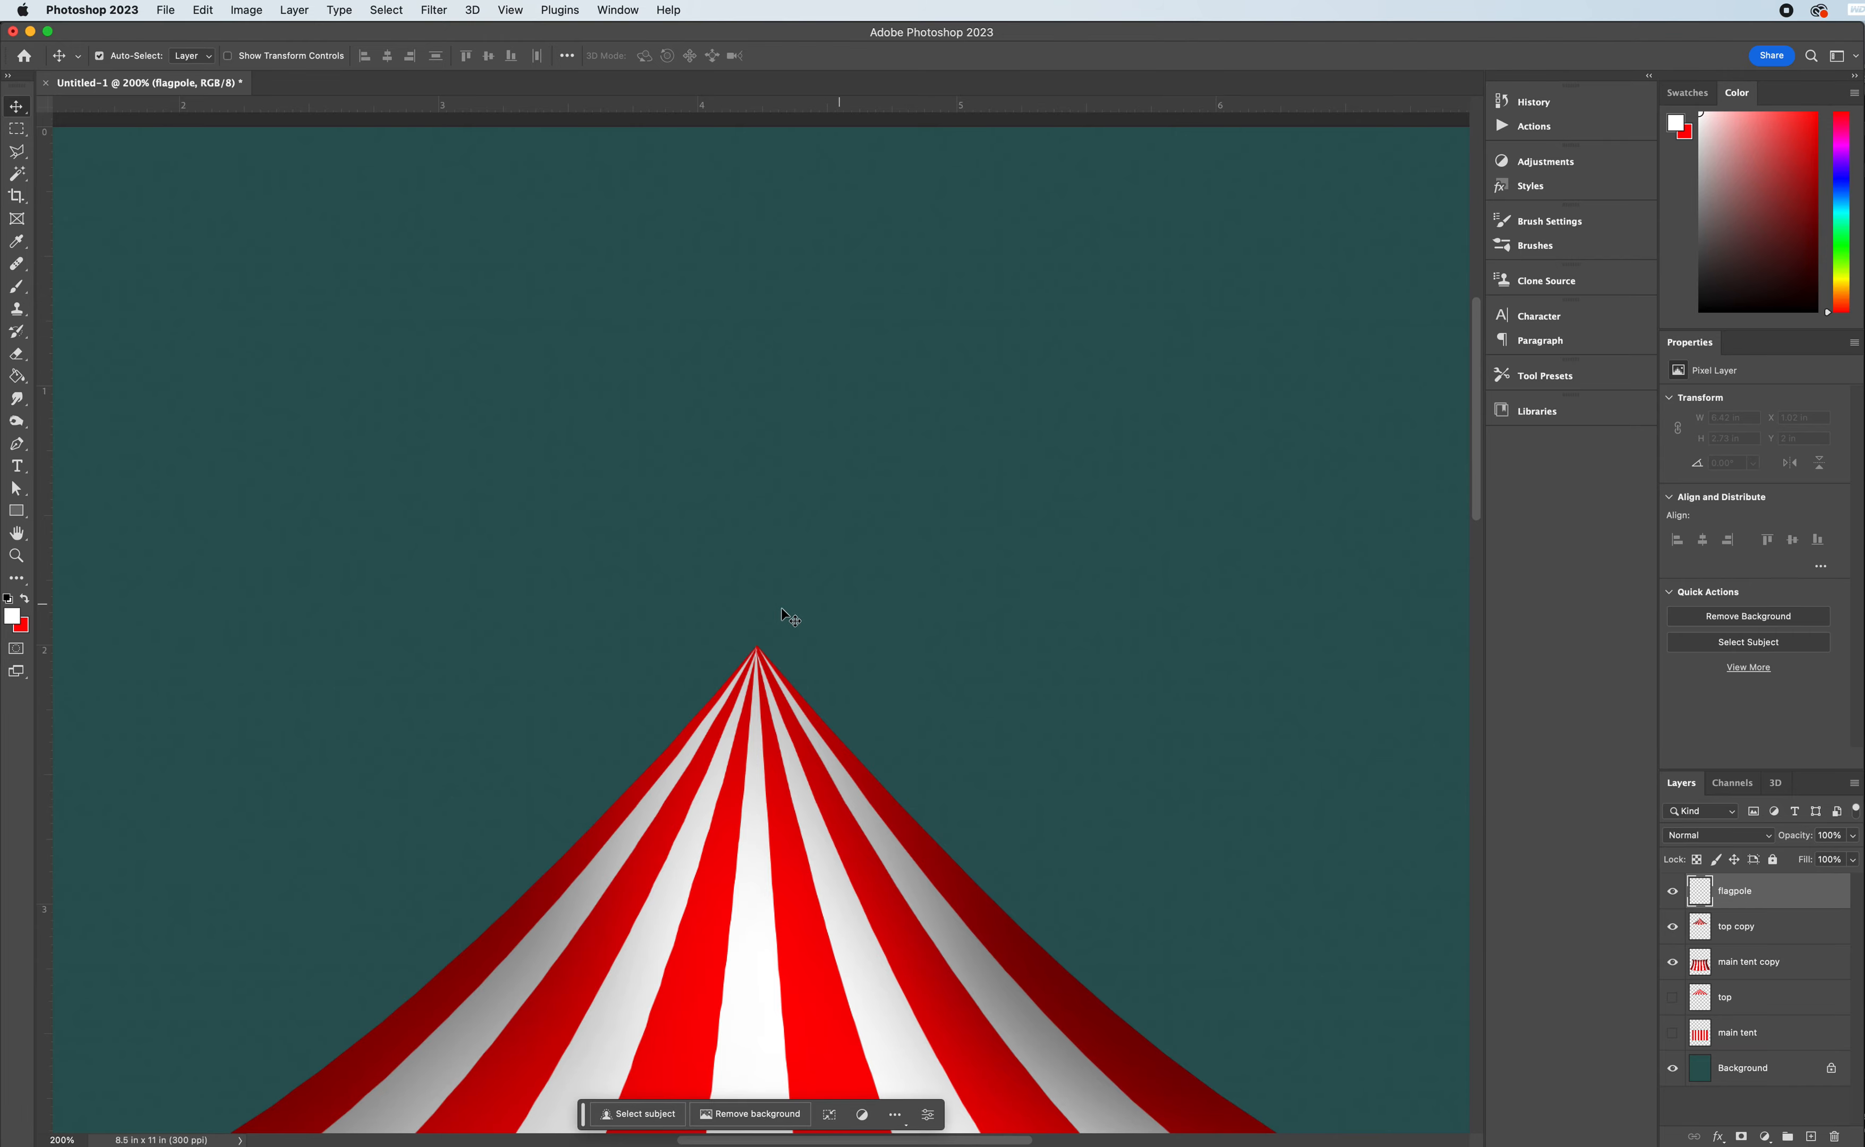
click(16, 376)
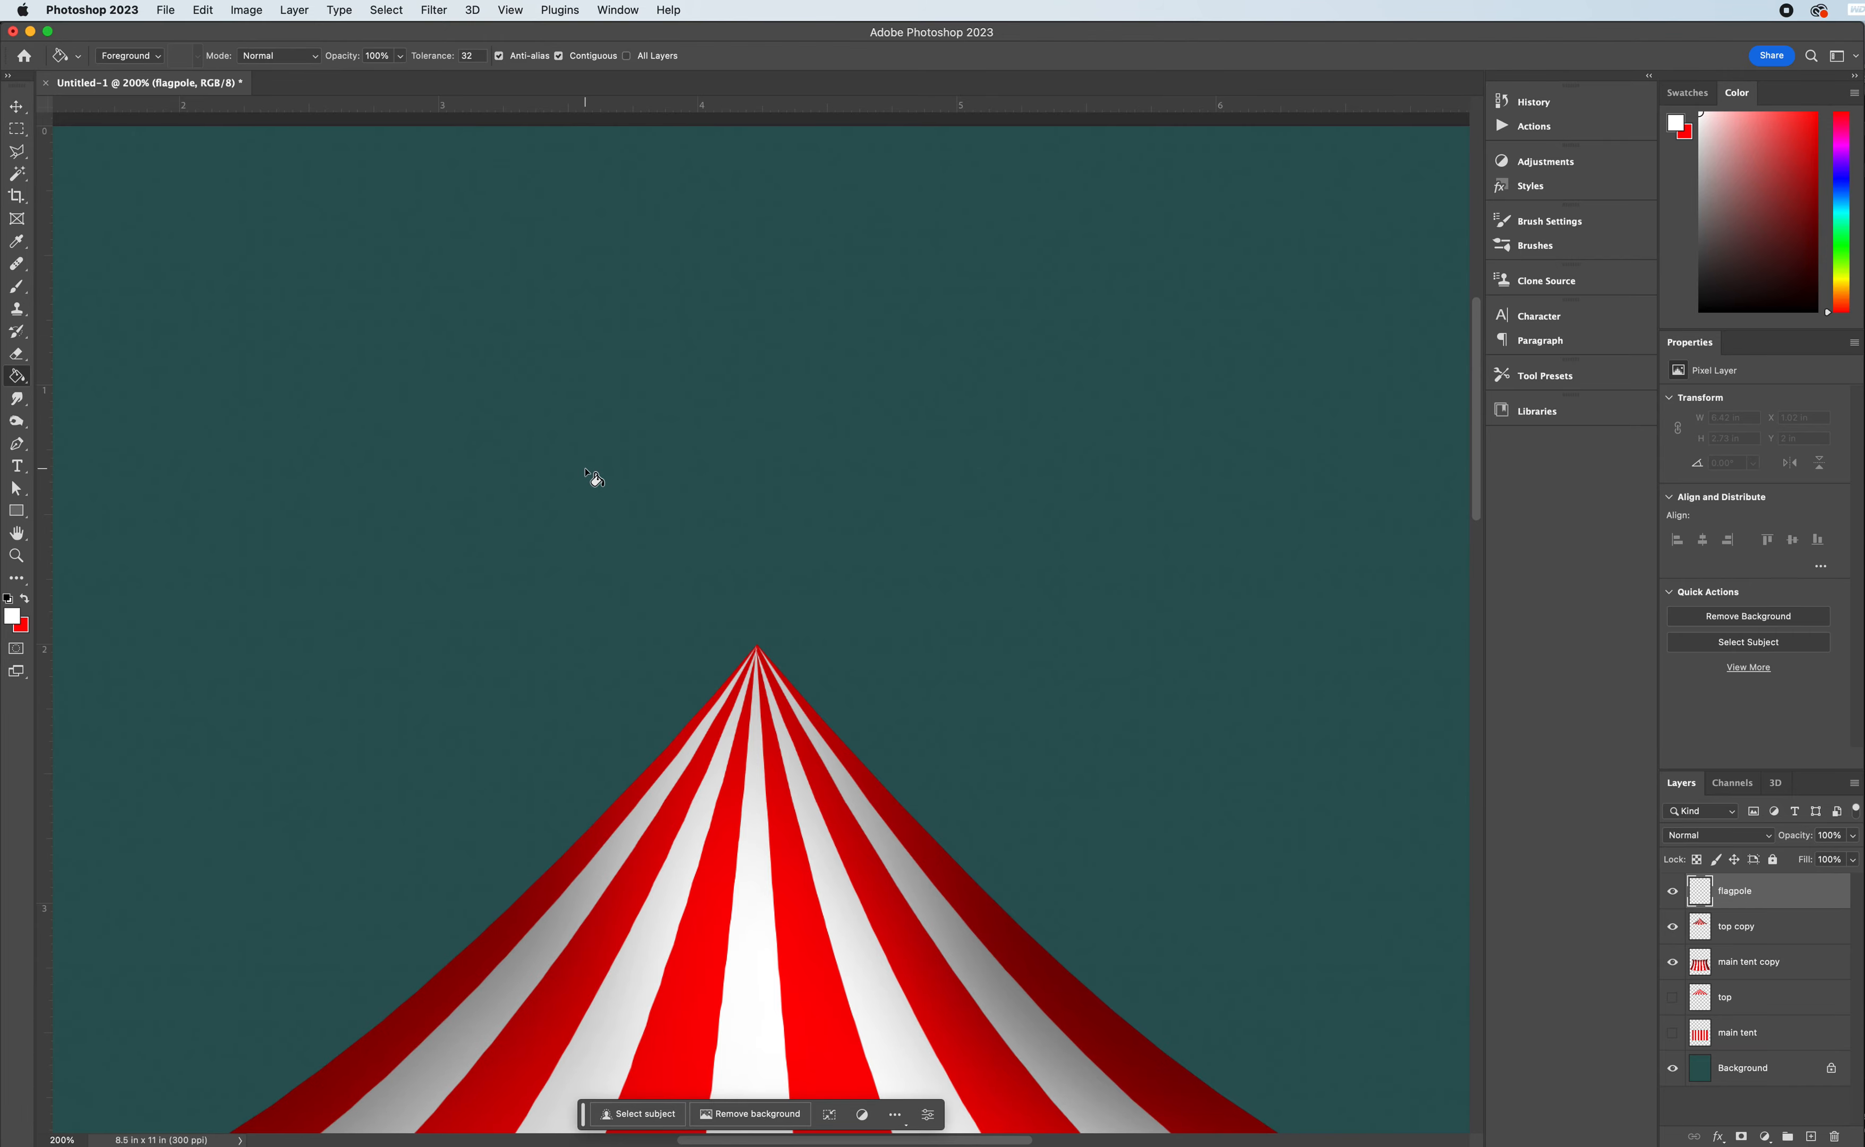
key(super+0)
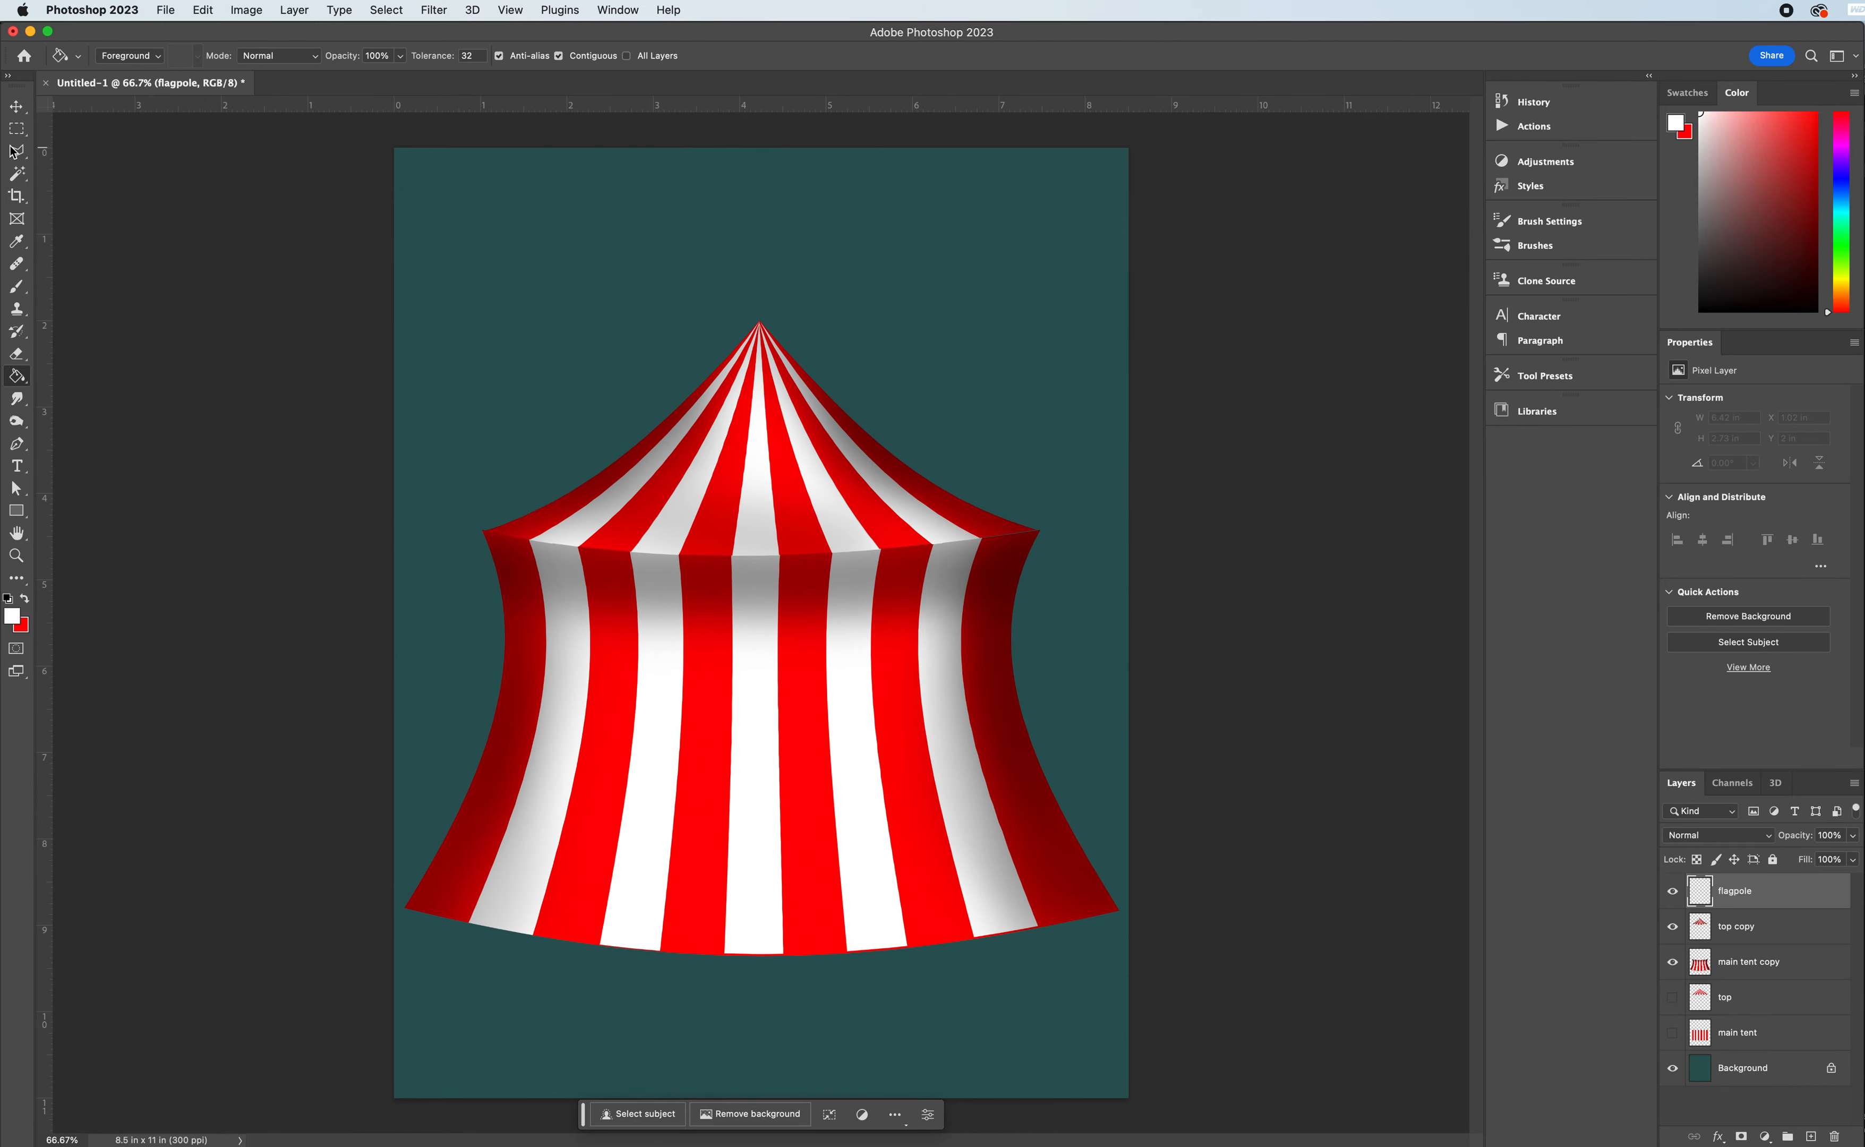
- Move the "top copy" and "main tent copy" layers down together to a Y position of about 2.77 in
click(16, 106)
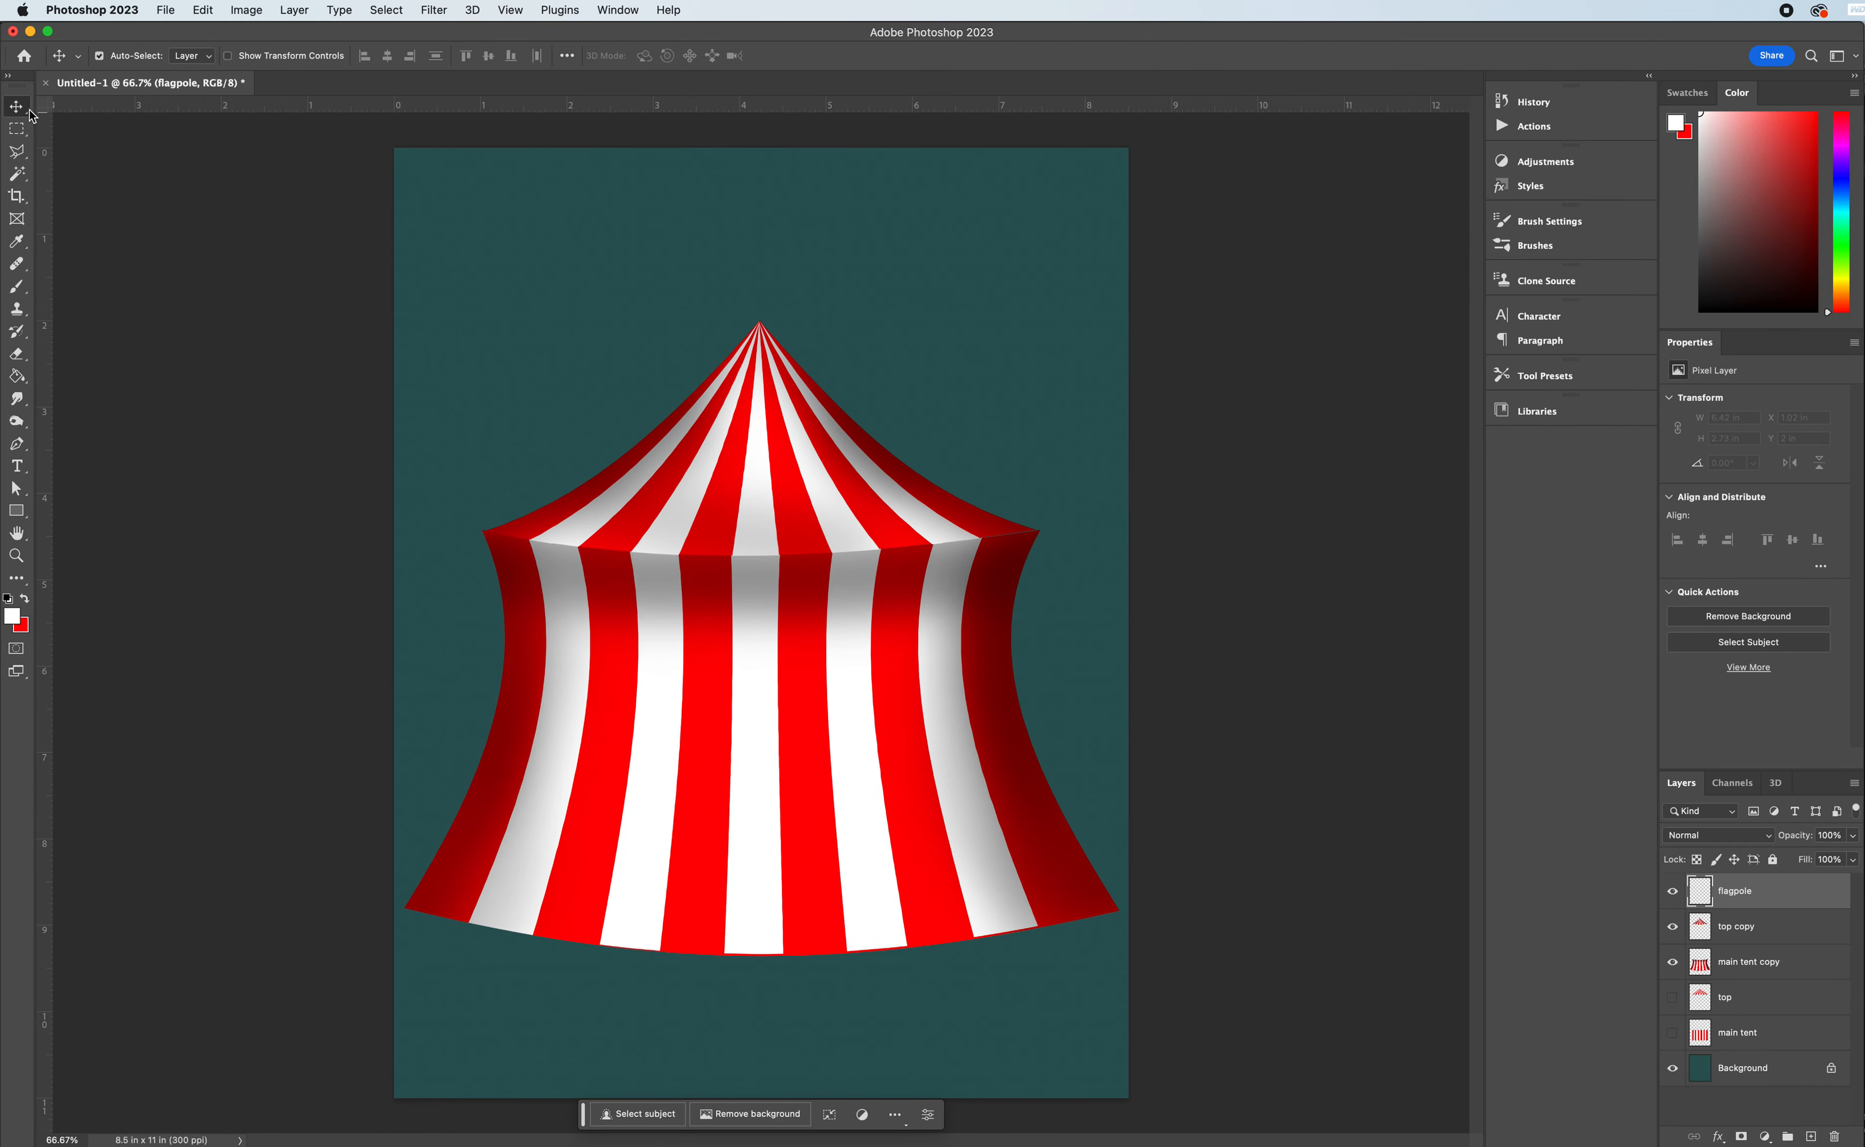
click(762, 472)
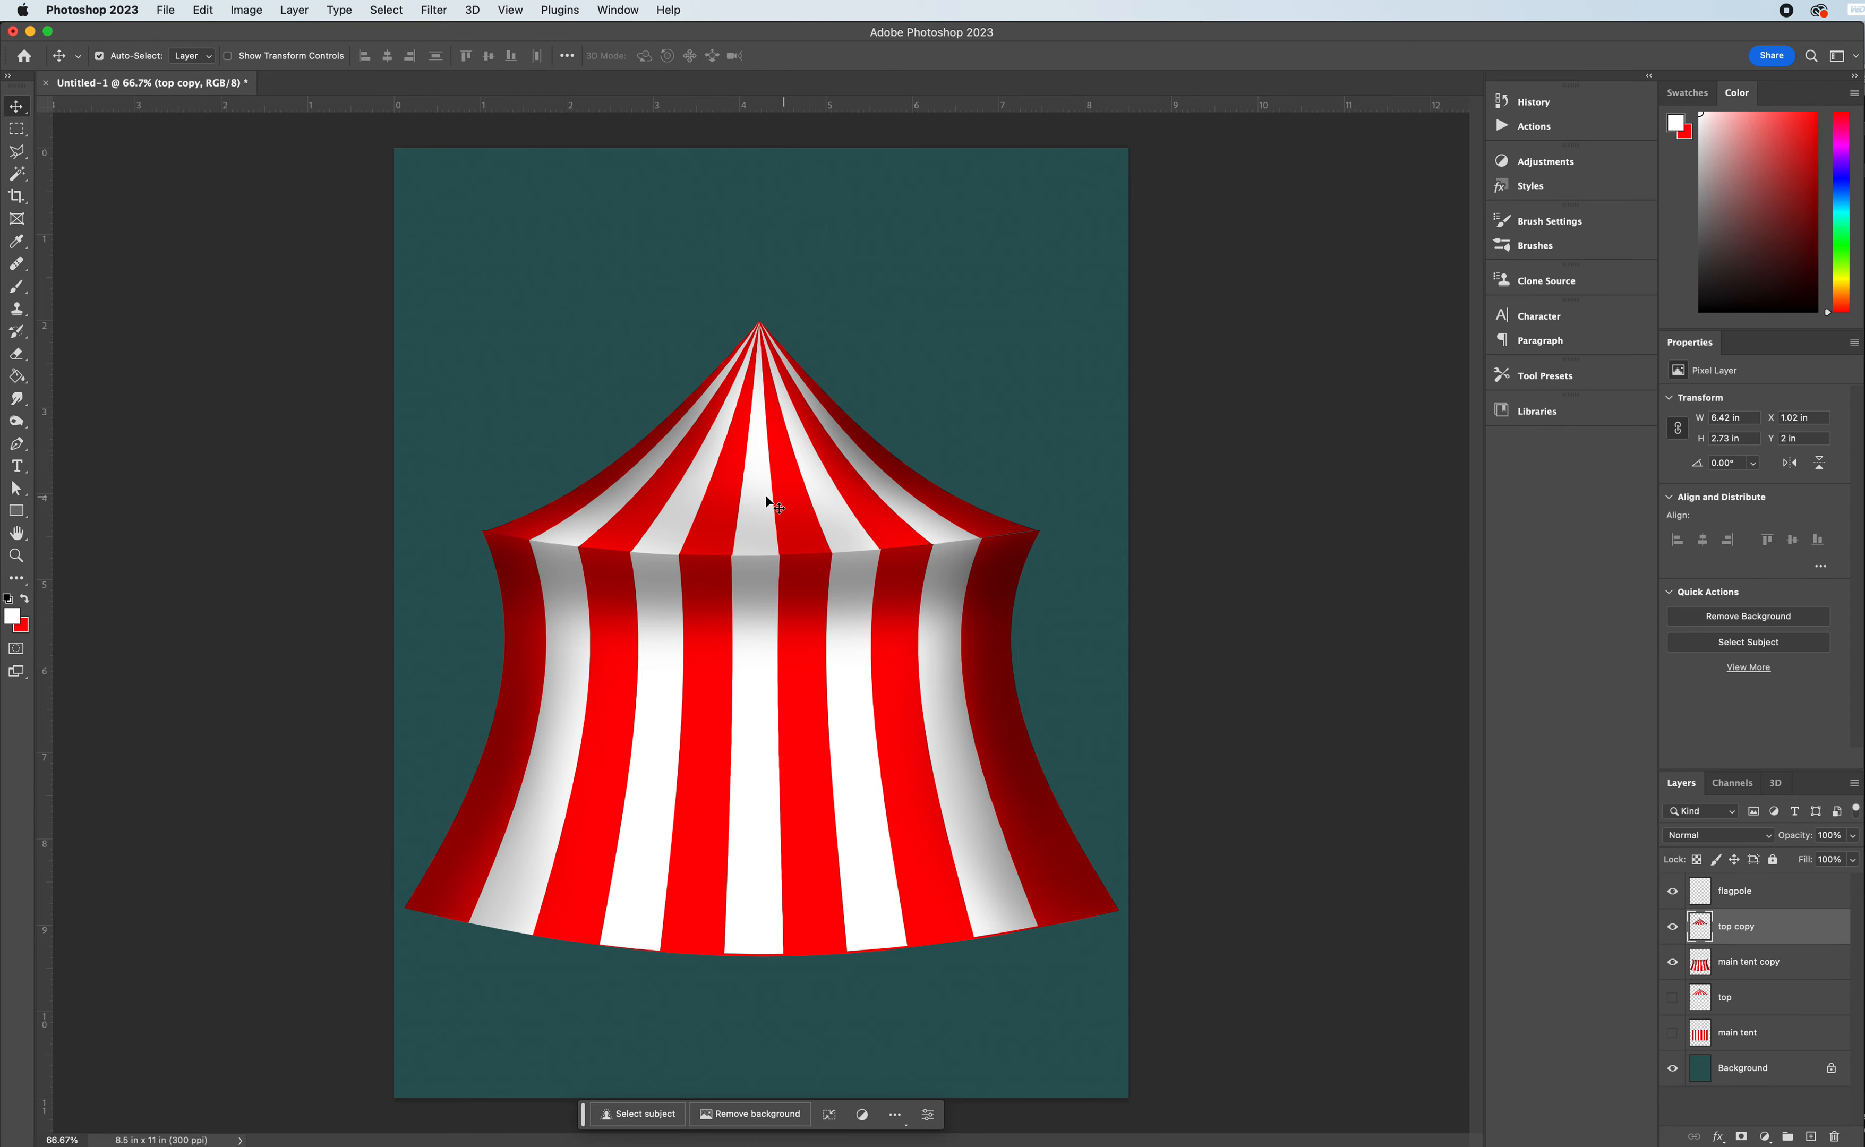
shift+click(753, 654)
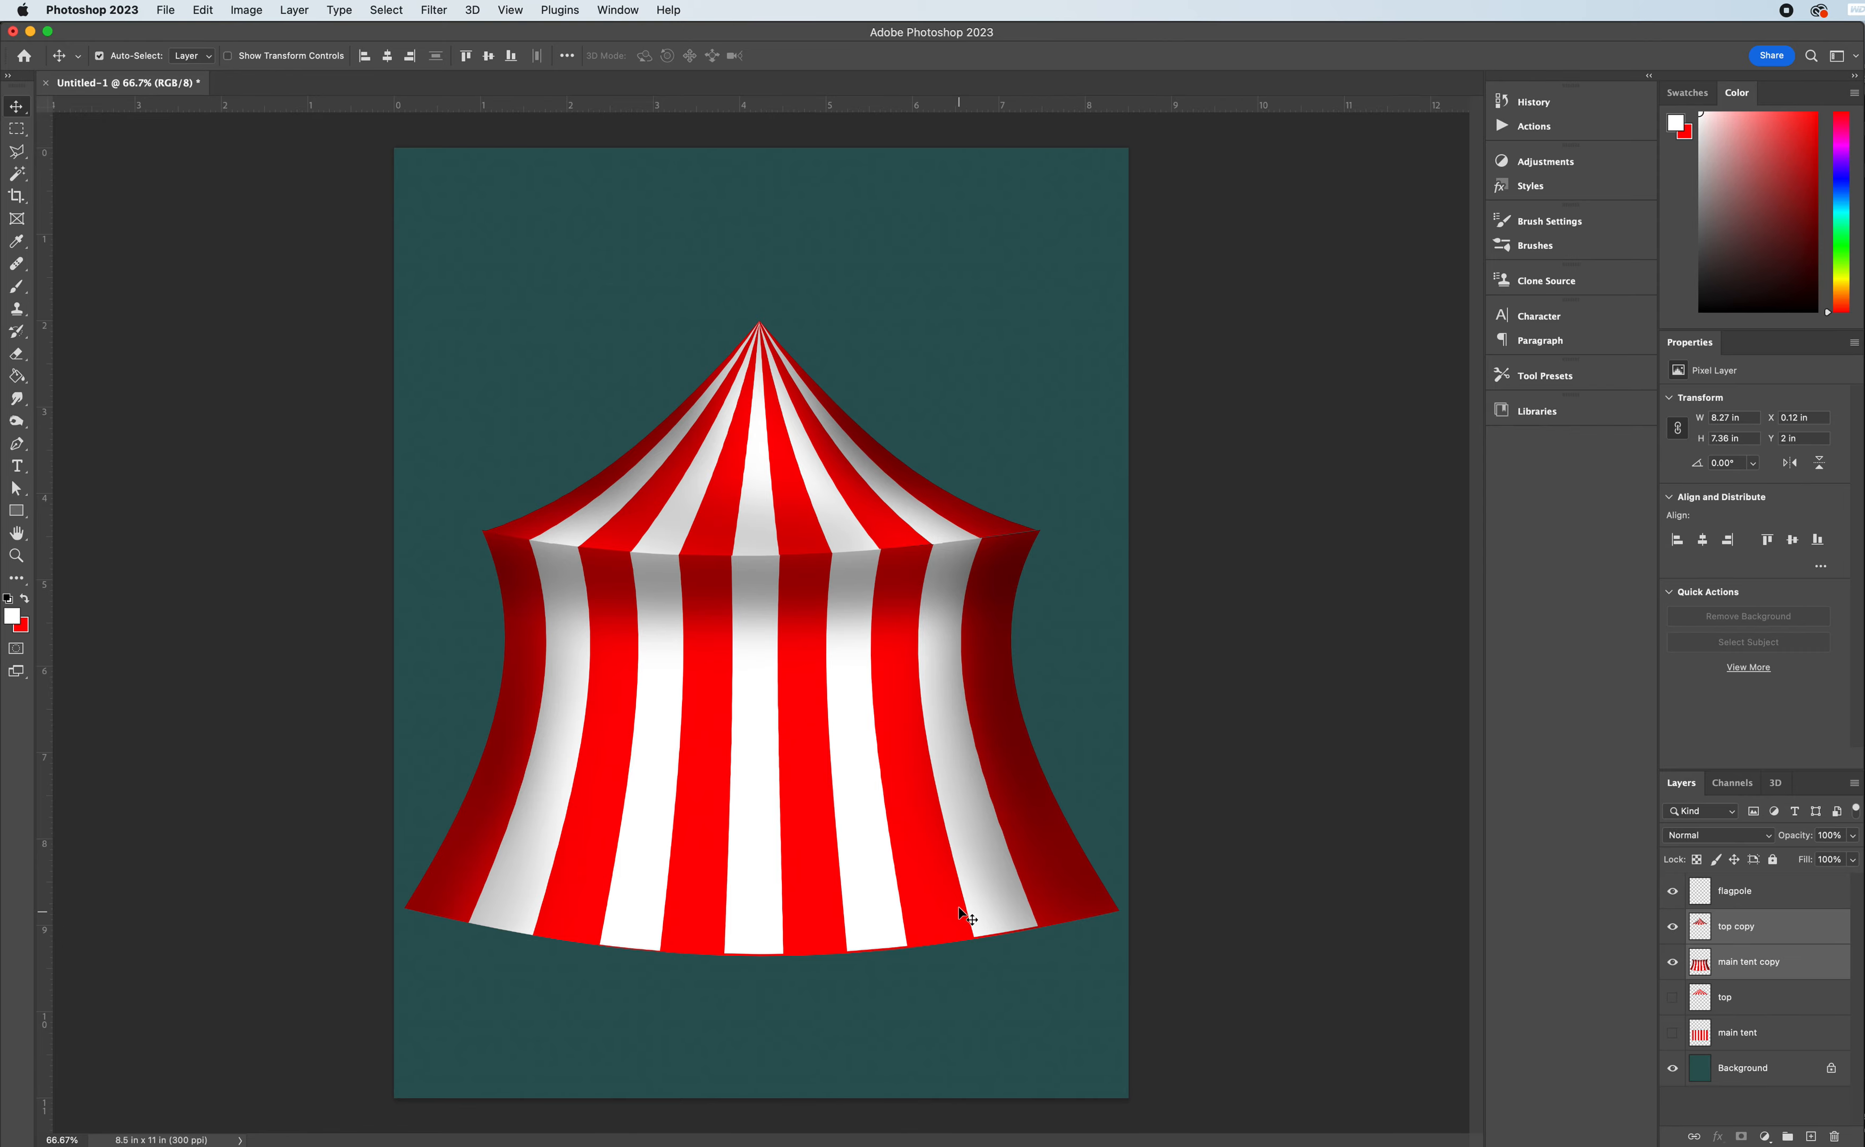
drag(751, 735, 751, 802)
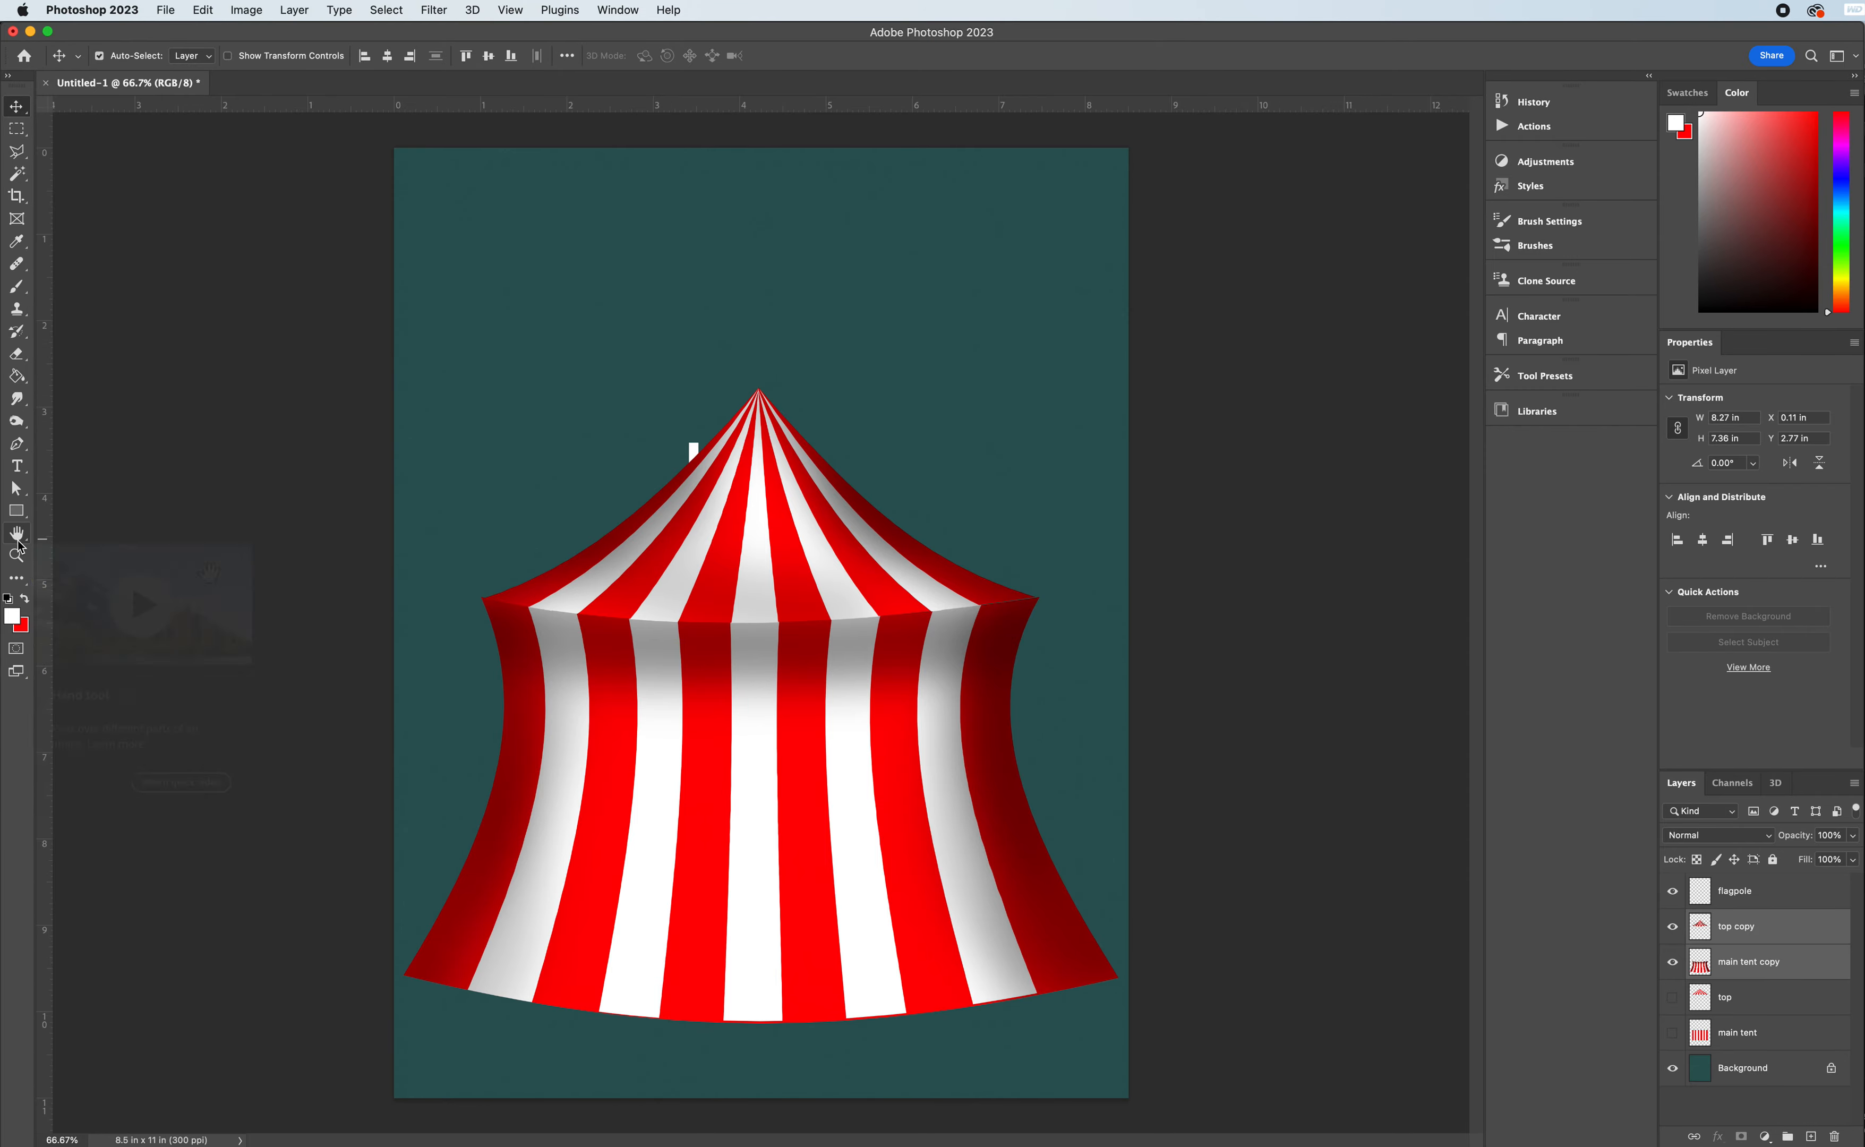
- On the "flagpole" layer, outline a tapered pole selection rising from the roof's peak, about 0.09 in wide and 1.38 in tall, with the Polygonal Lasso
key(super+equal)
key(super+equal)
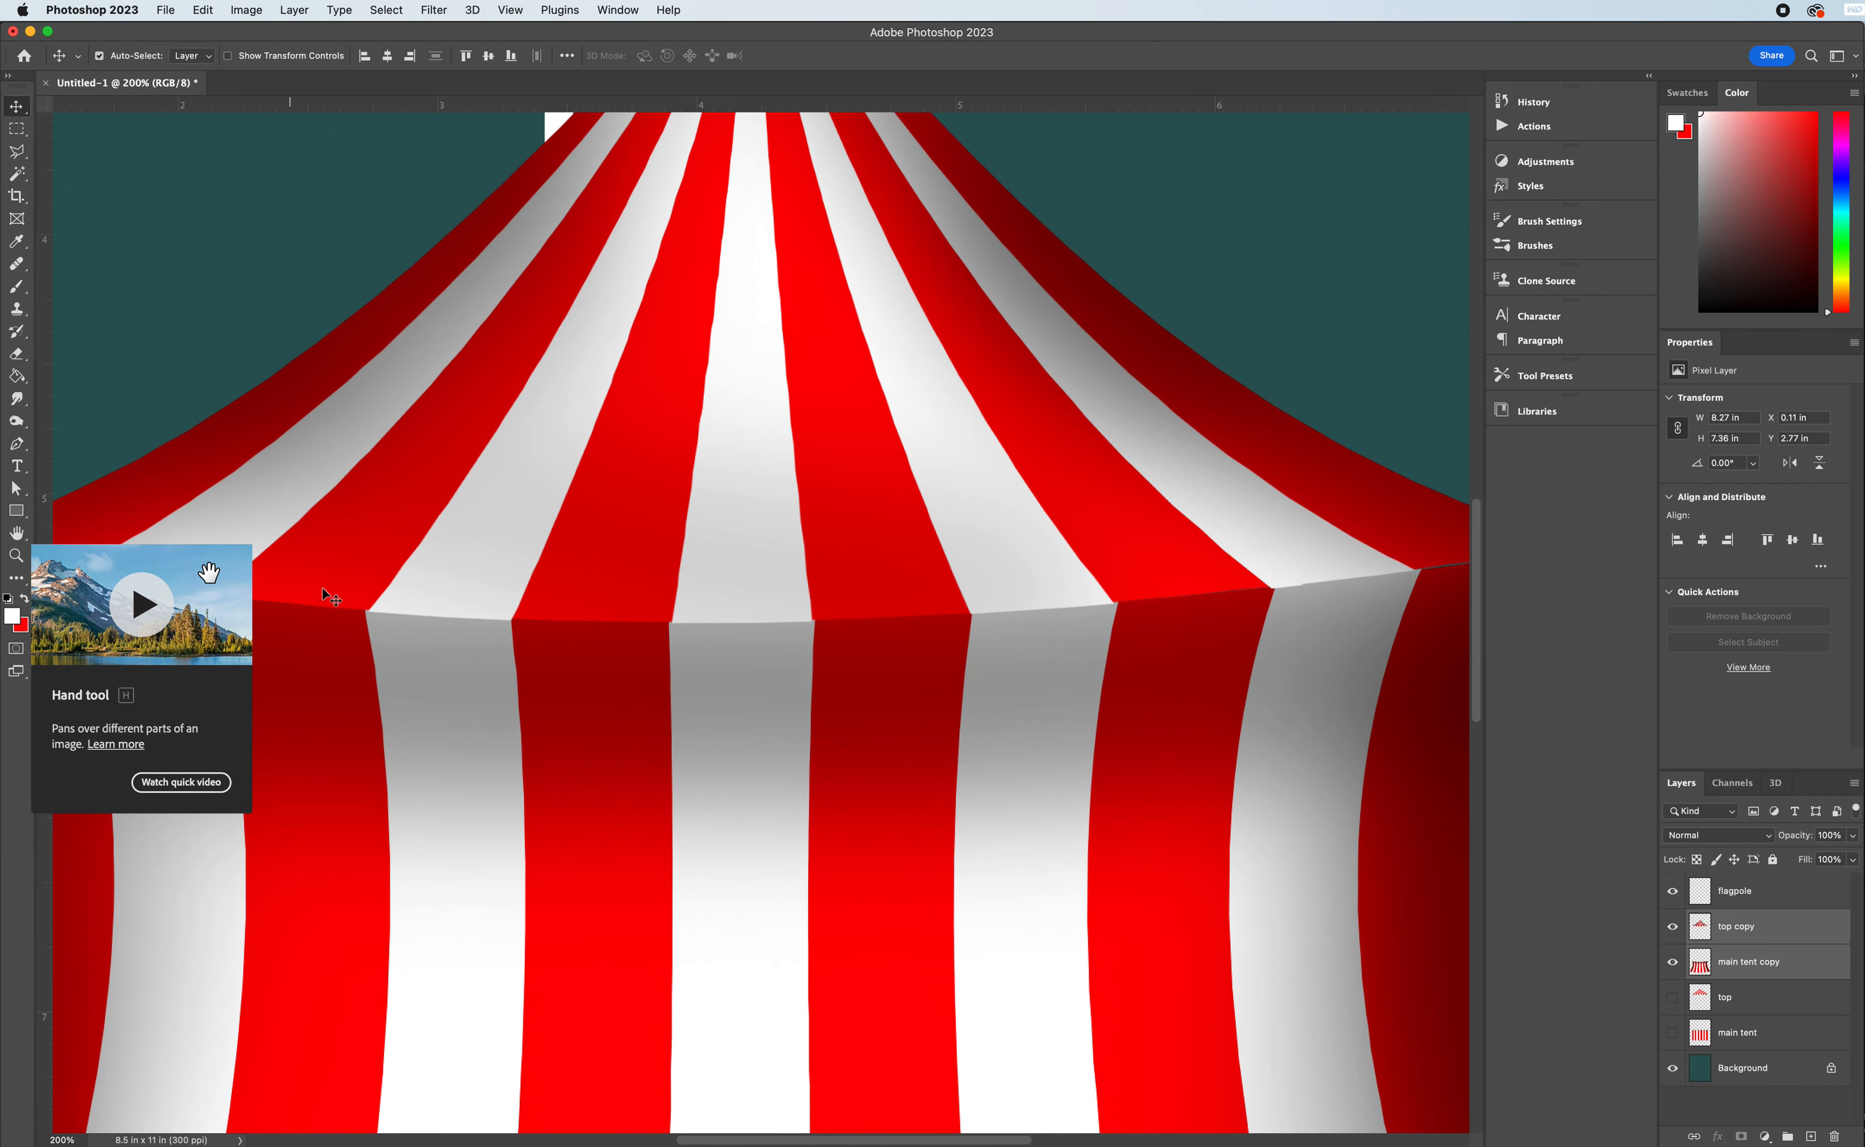
scroll(468, 659, up, 10)
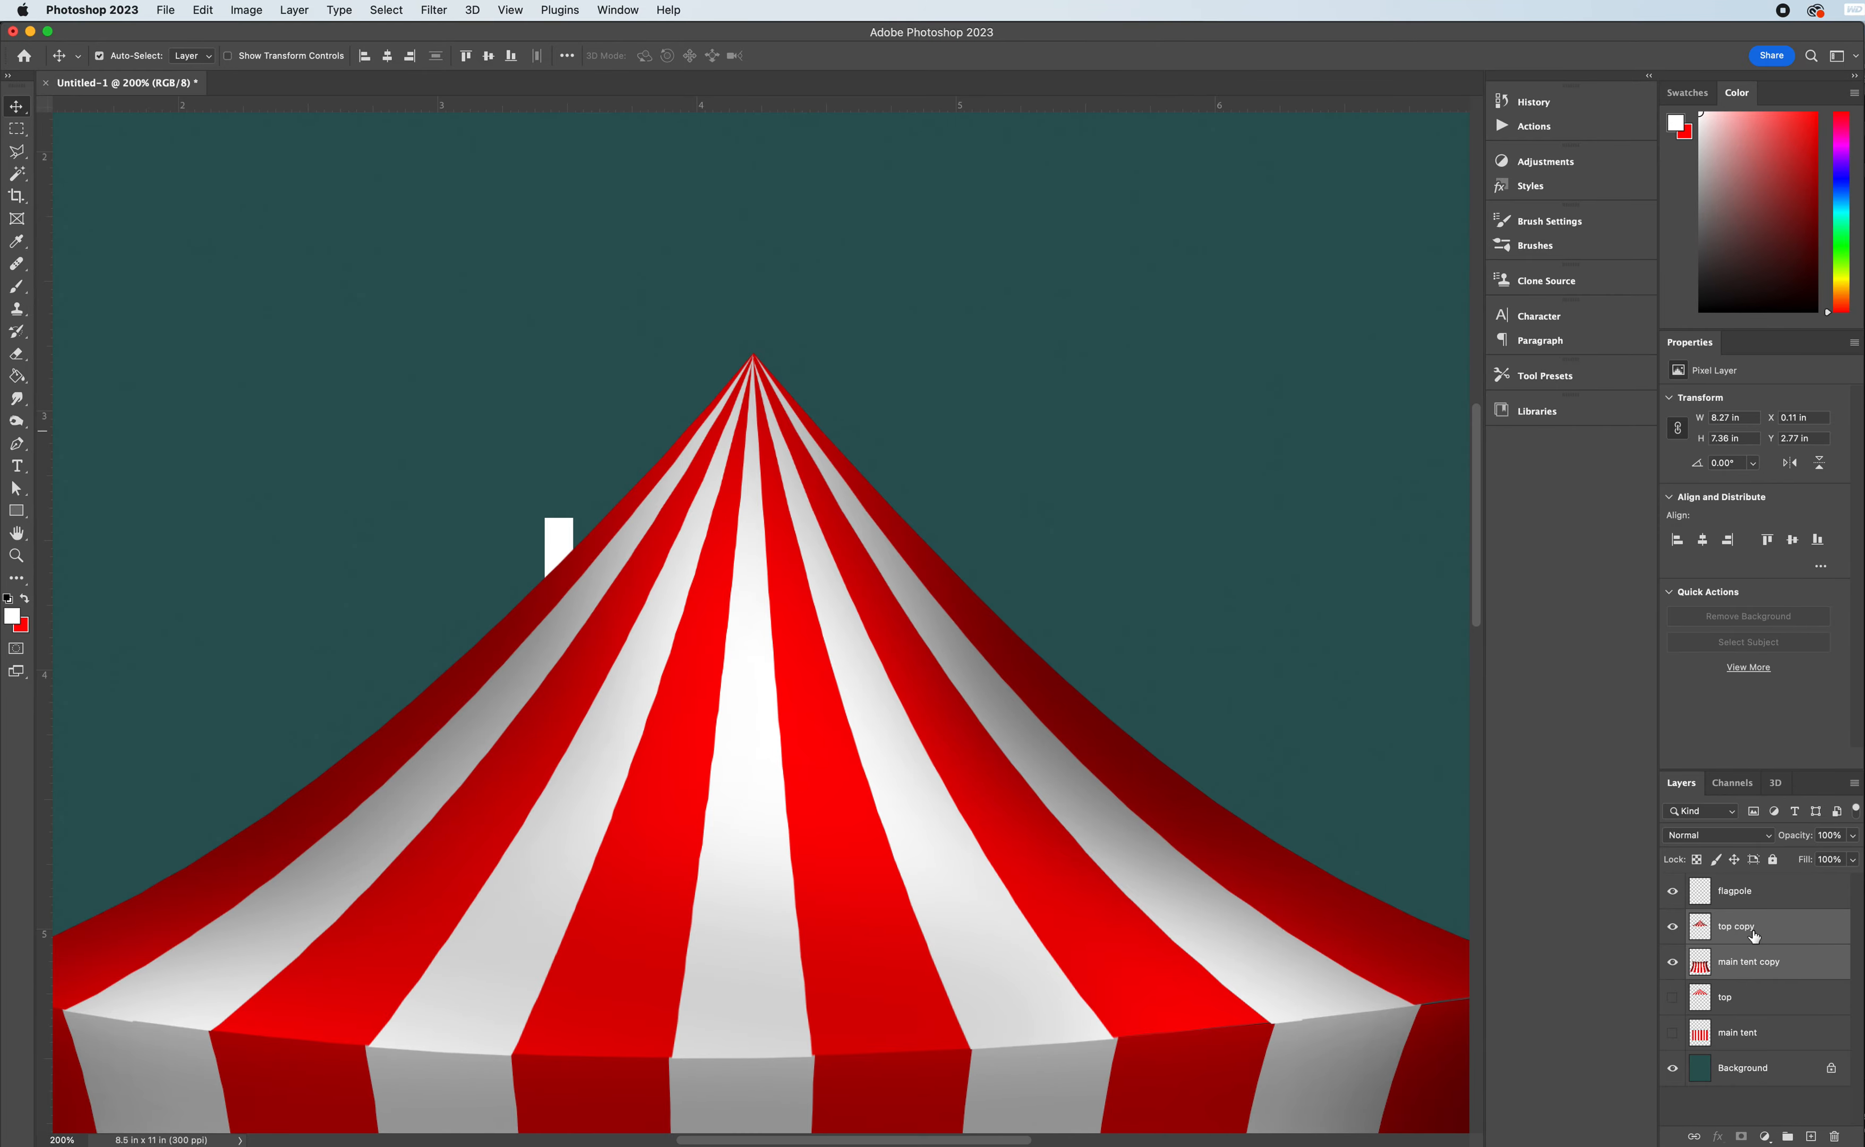
click(1755, 895)
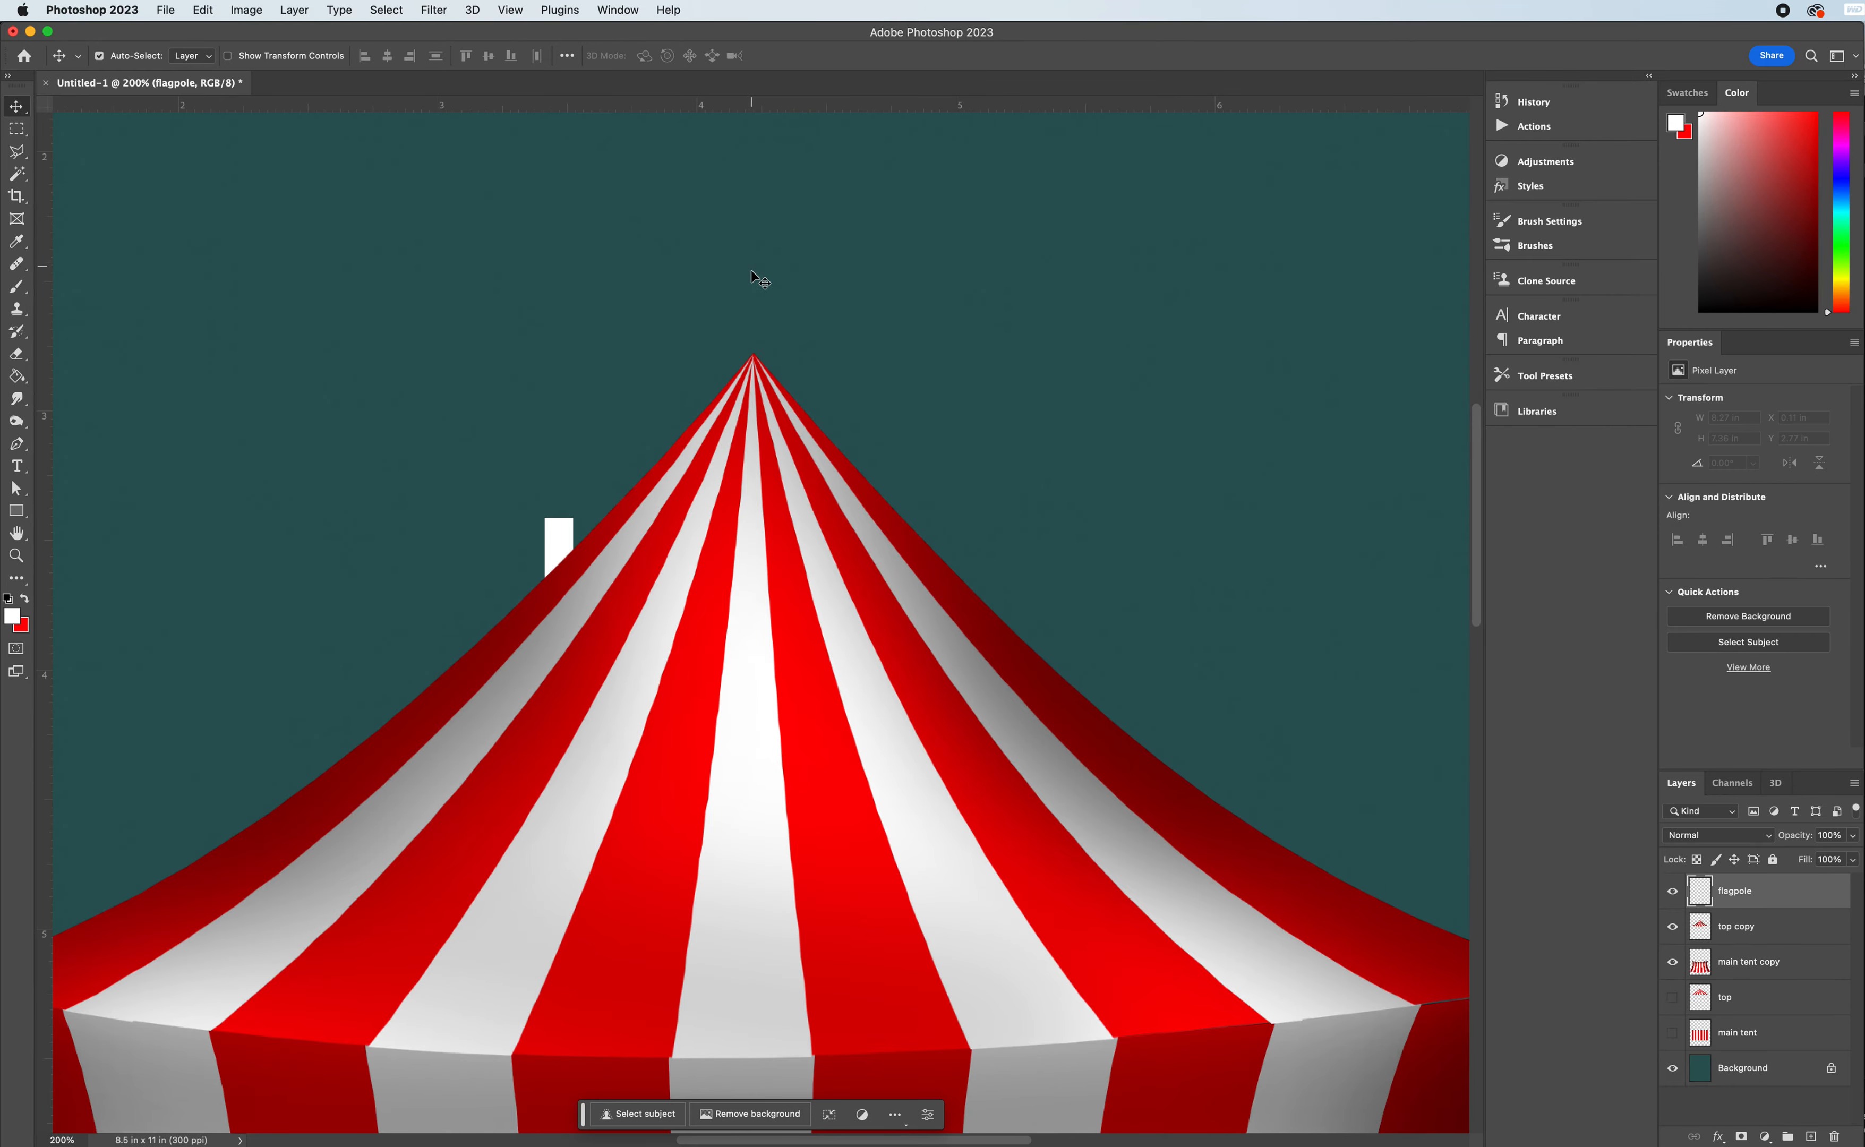
scroll(754, 306, up, 5)
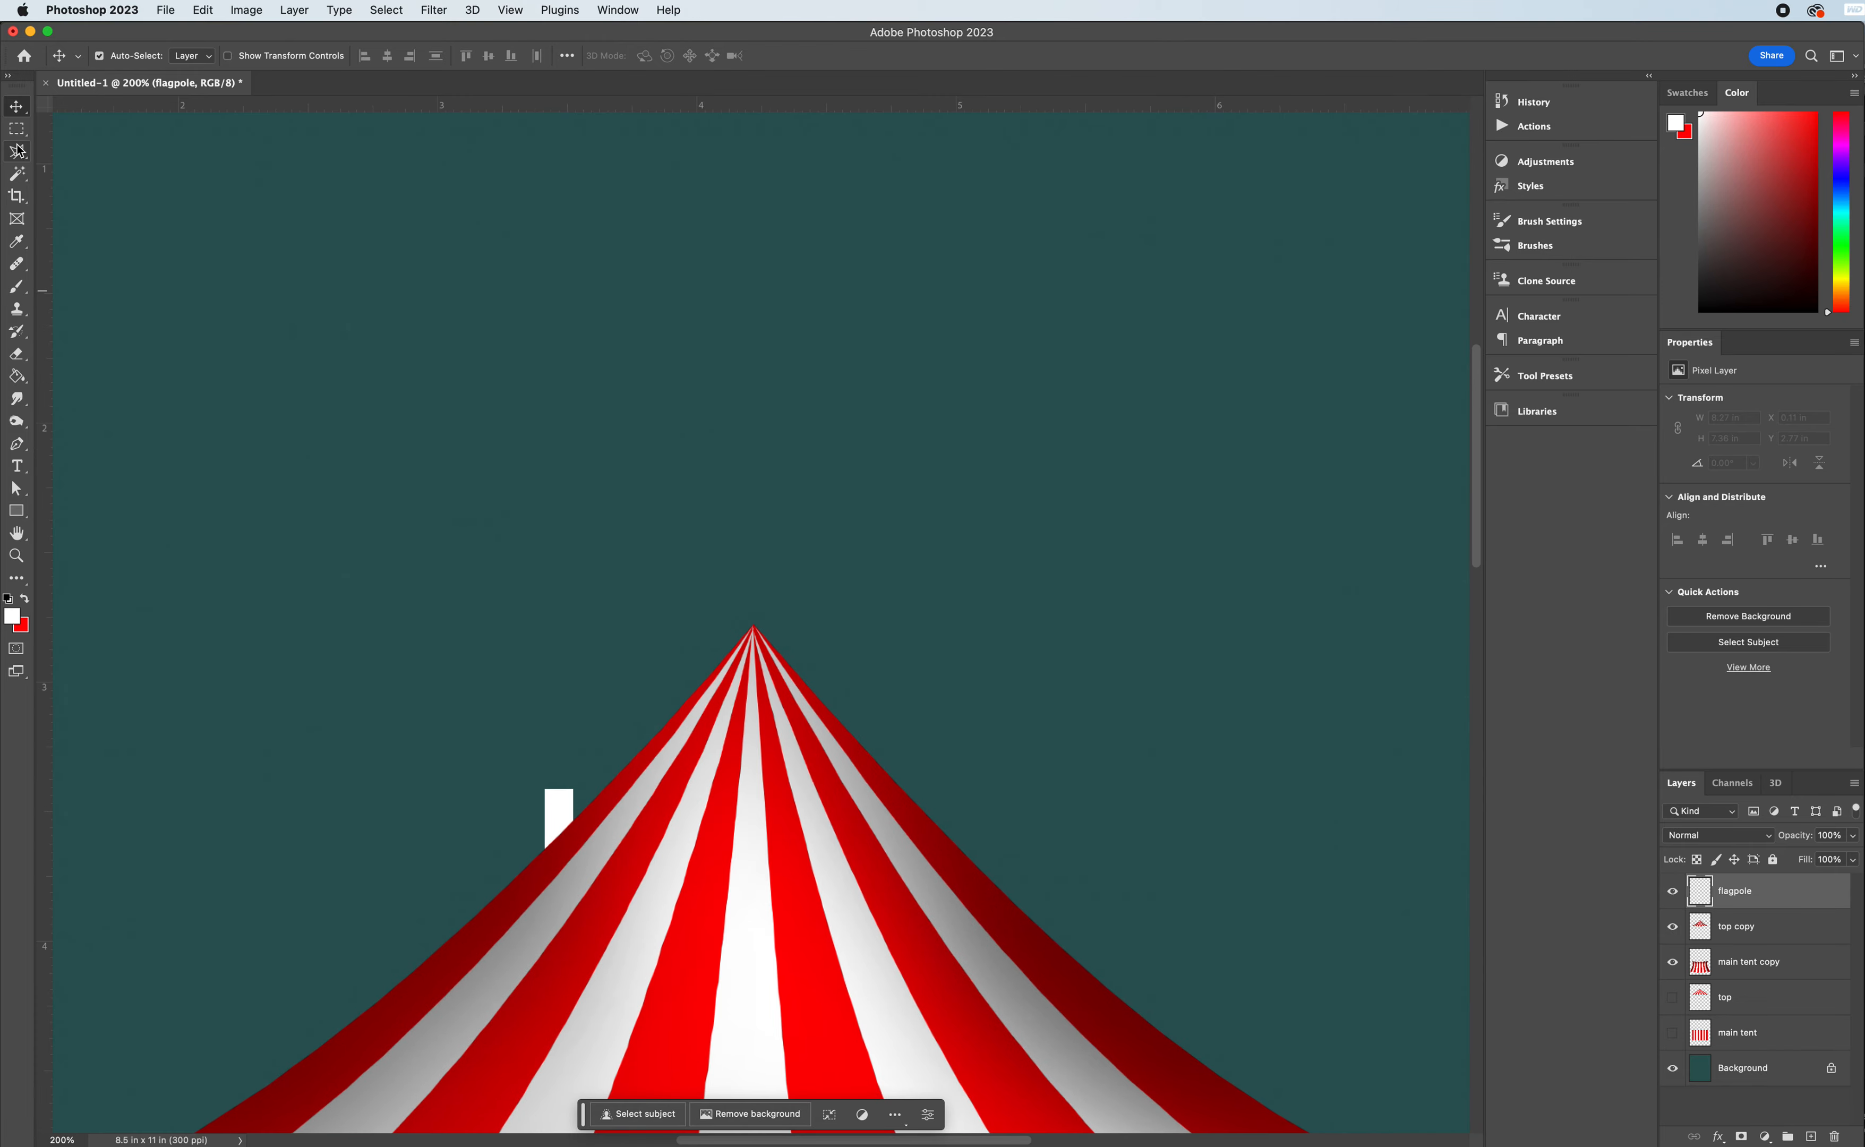
click(17, 151)
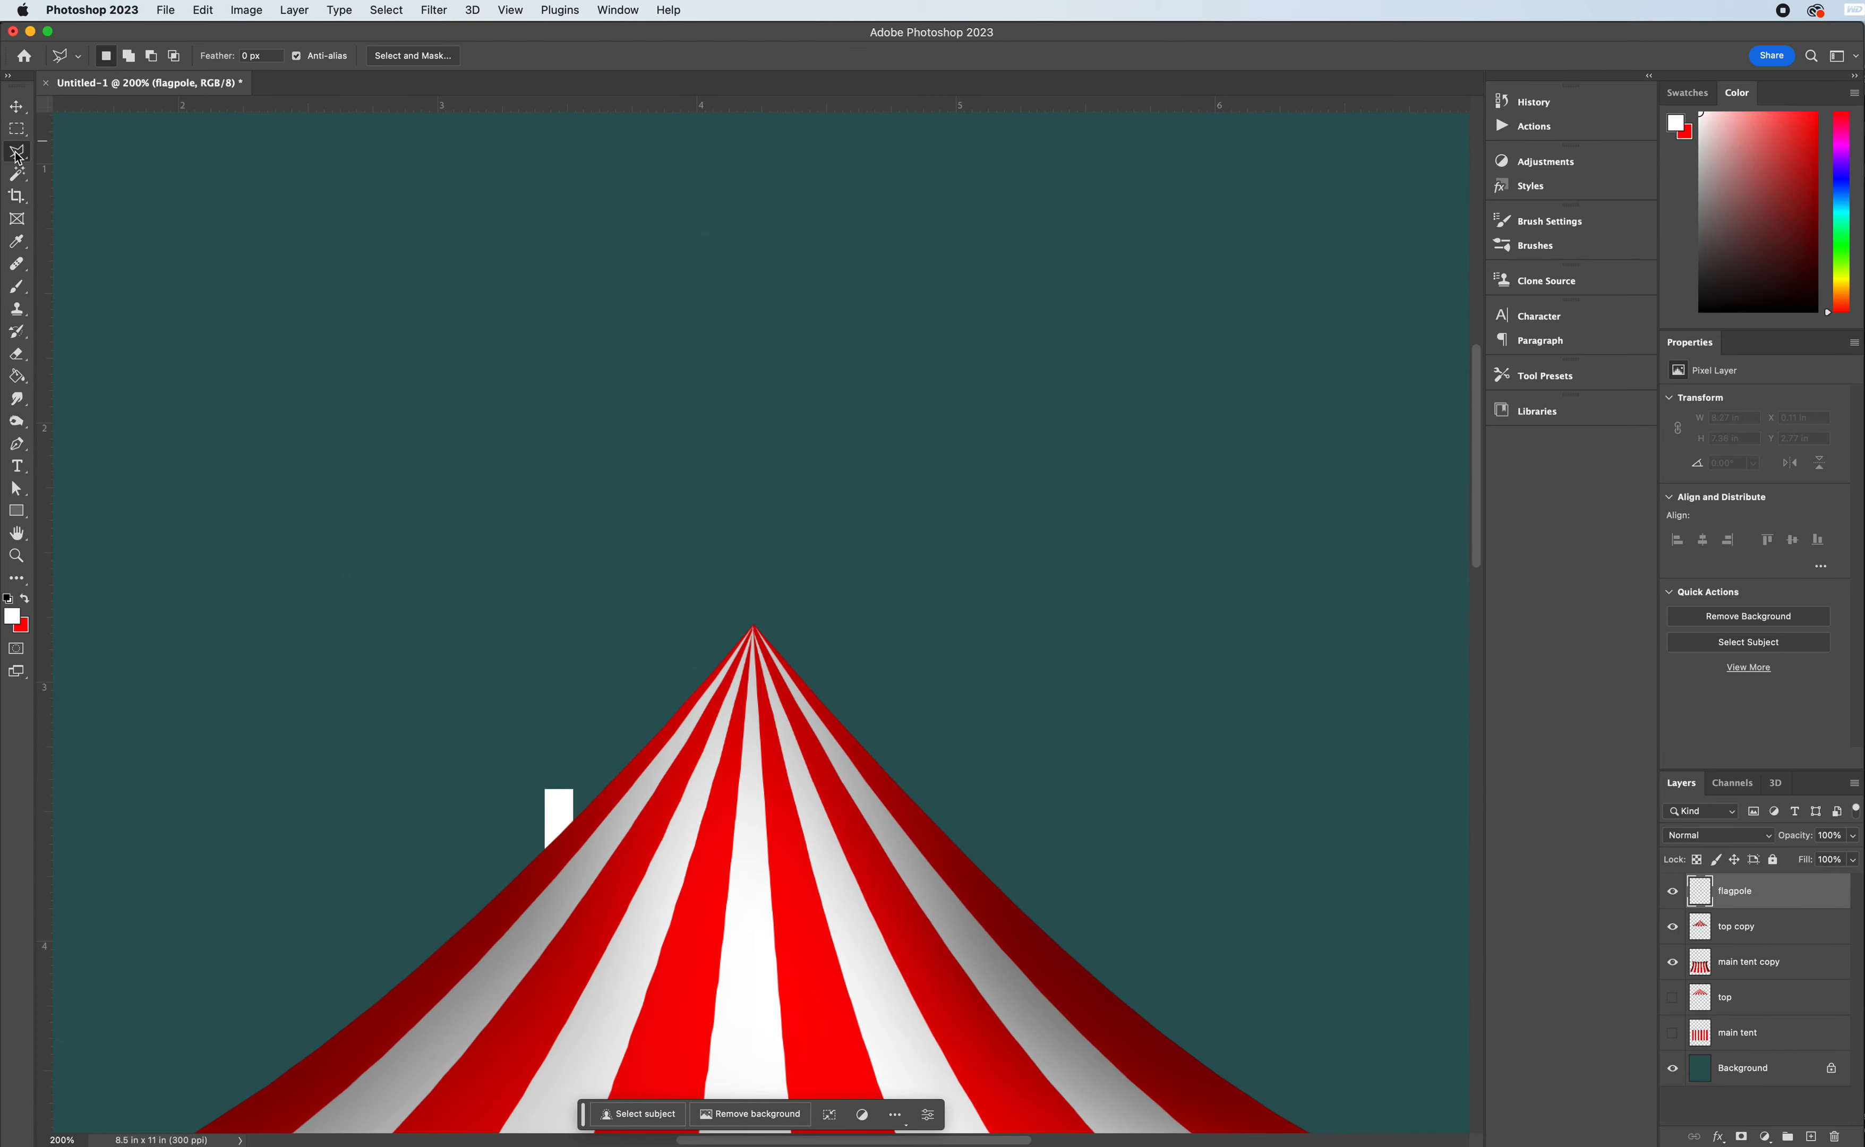
click(746, 636)
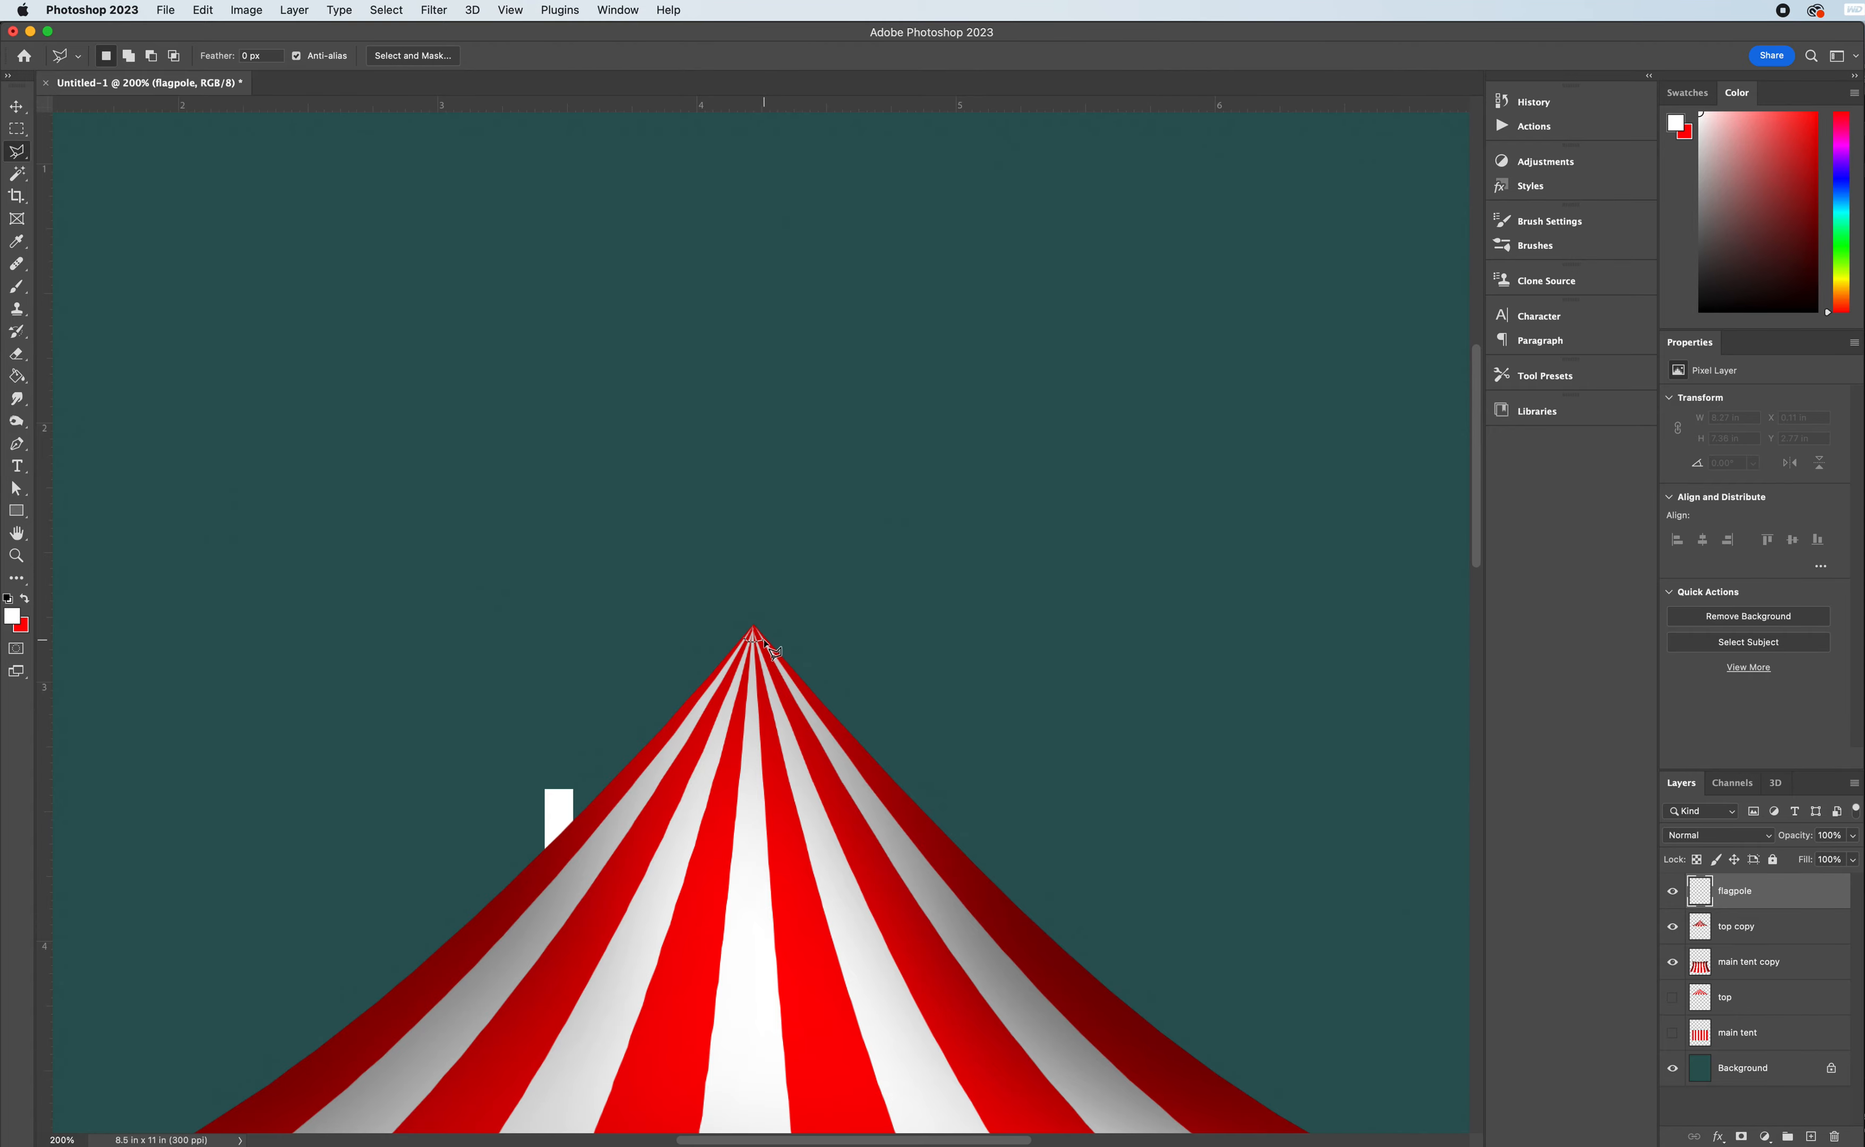
click(766, 640)
click(761, 286)
click(758, 286)
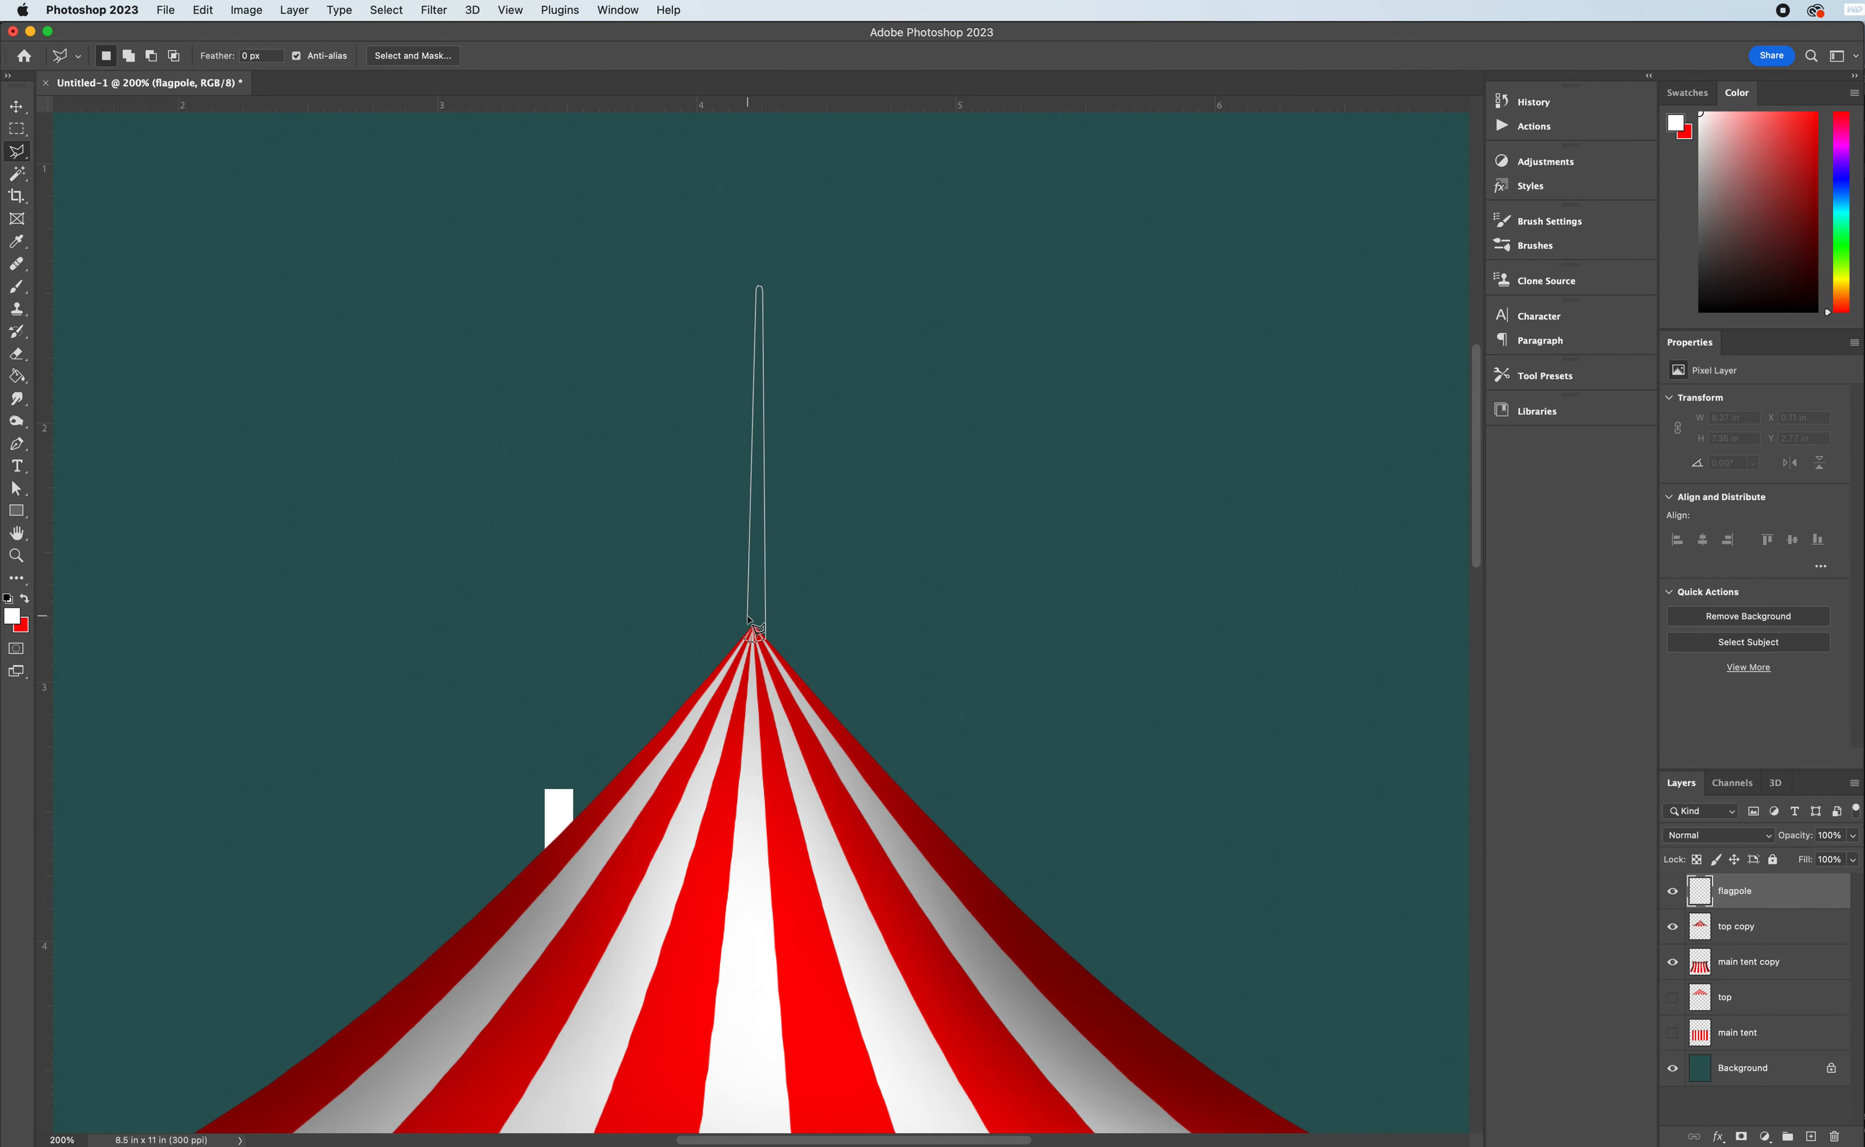
click(743, 634)
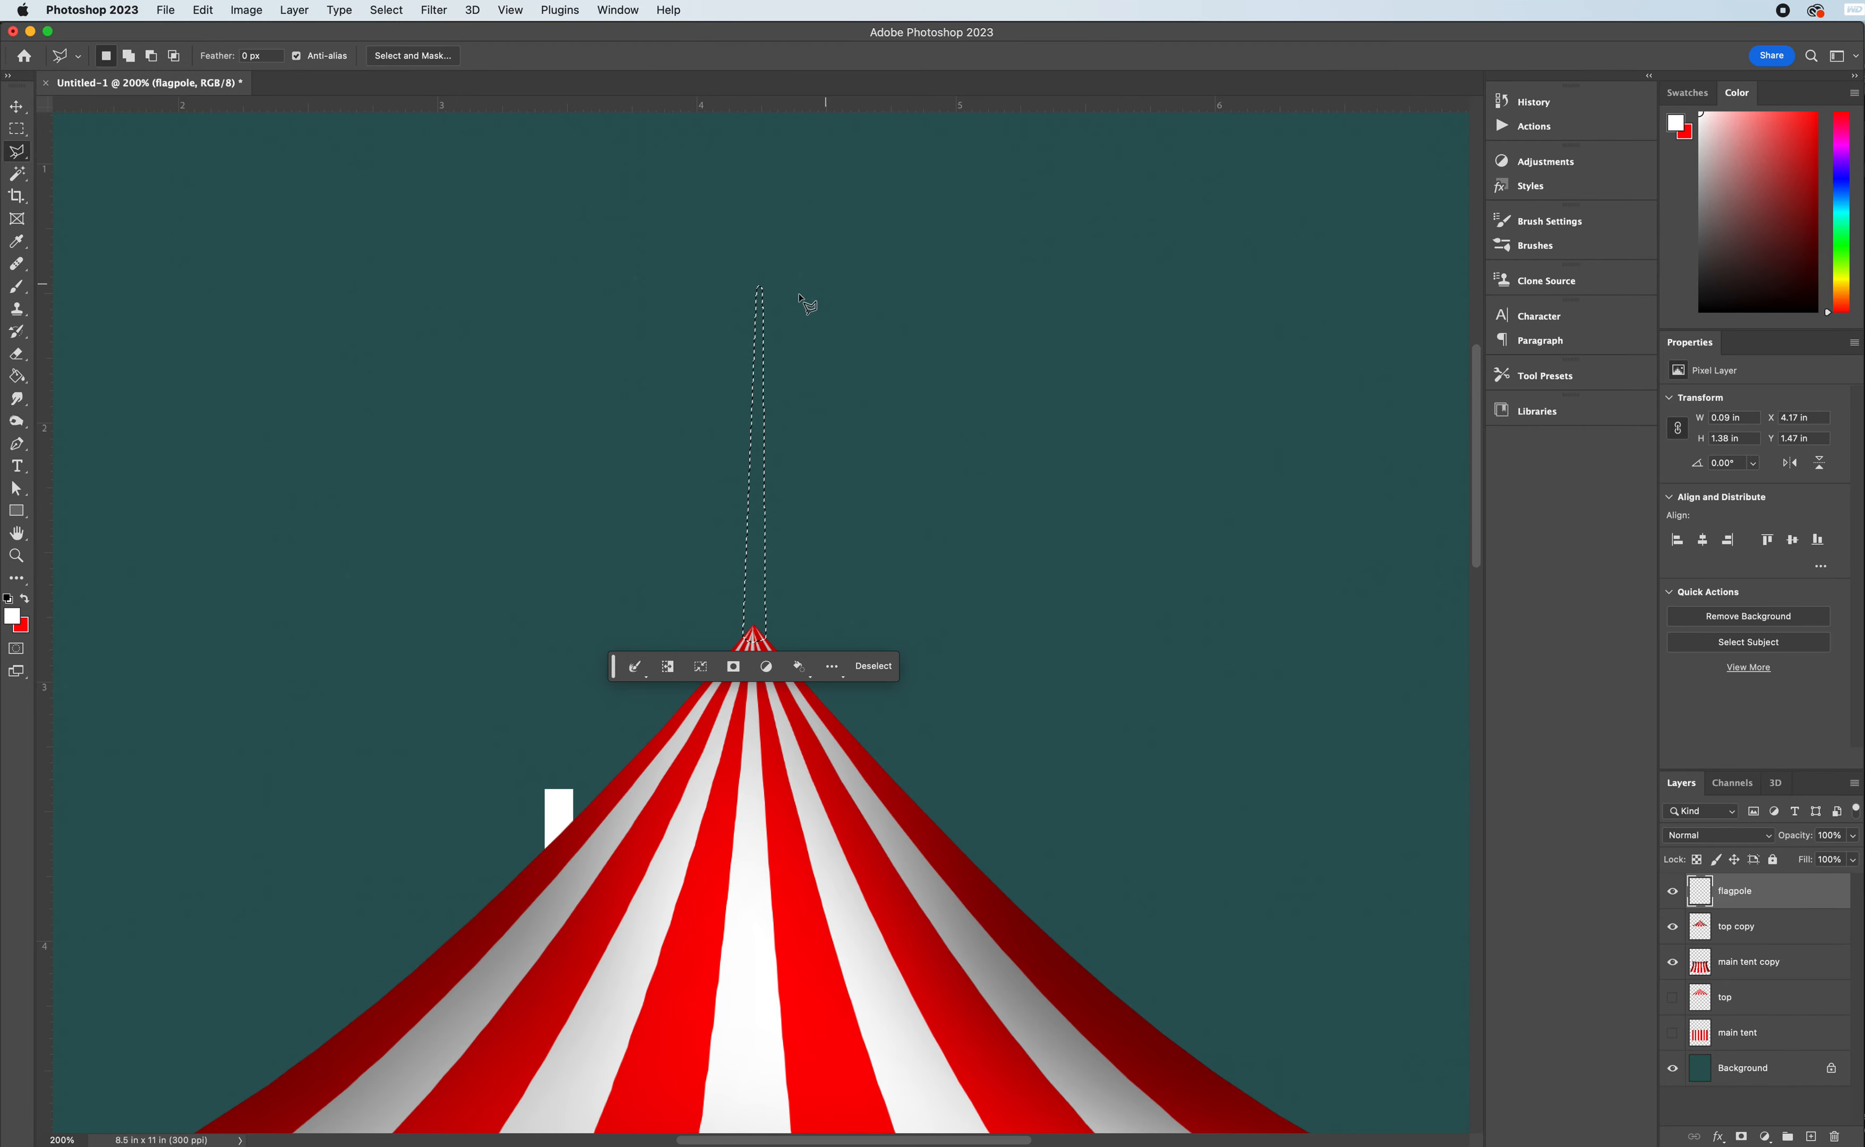
- Fill the pole selection with dark gray using the Paint Bucket
drag(1715, 259, 1675, 252)
click(17, 376)
click(763, 544)
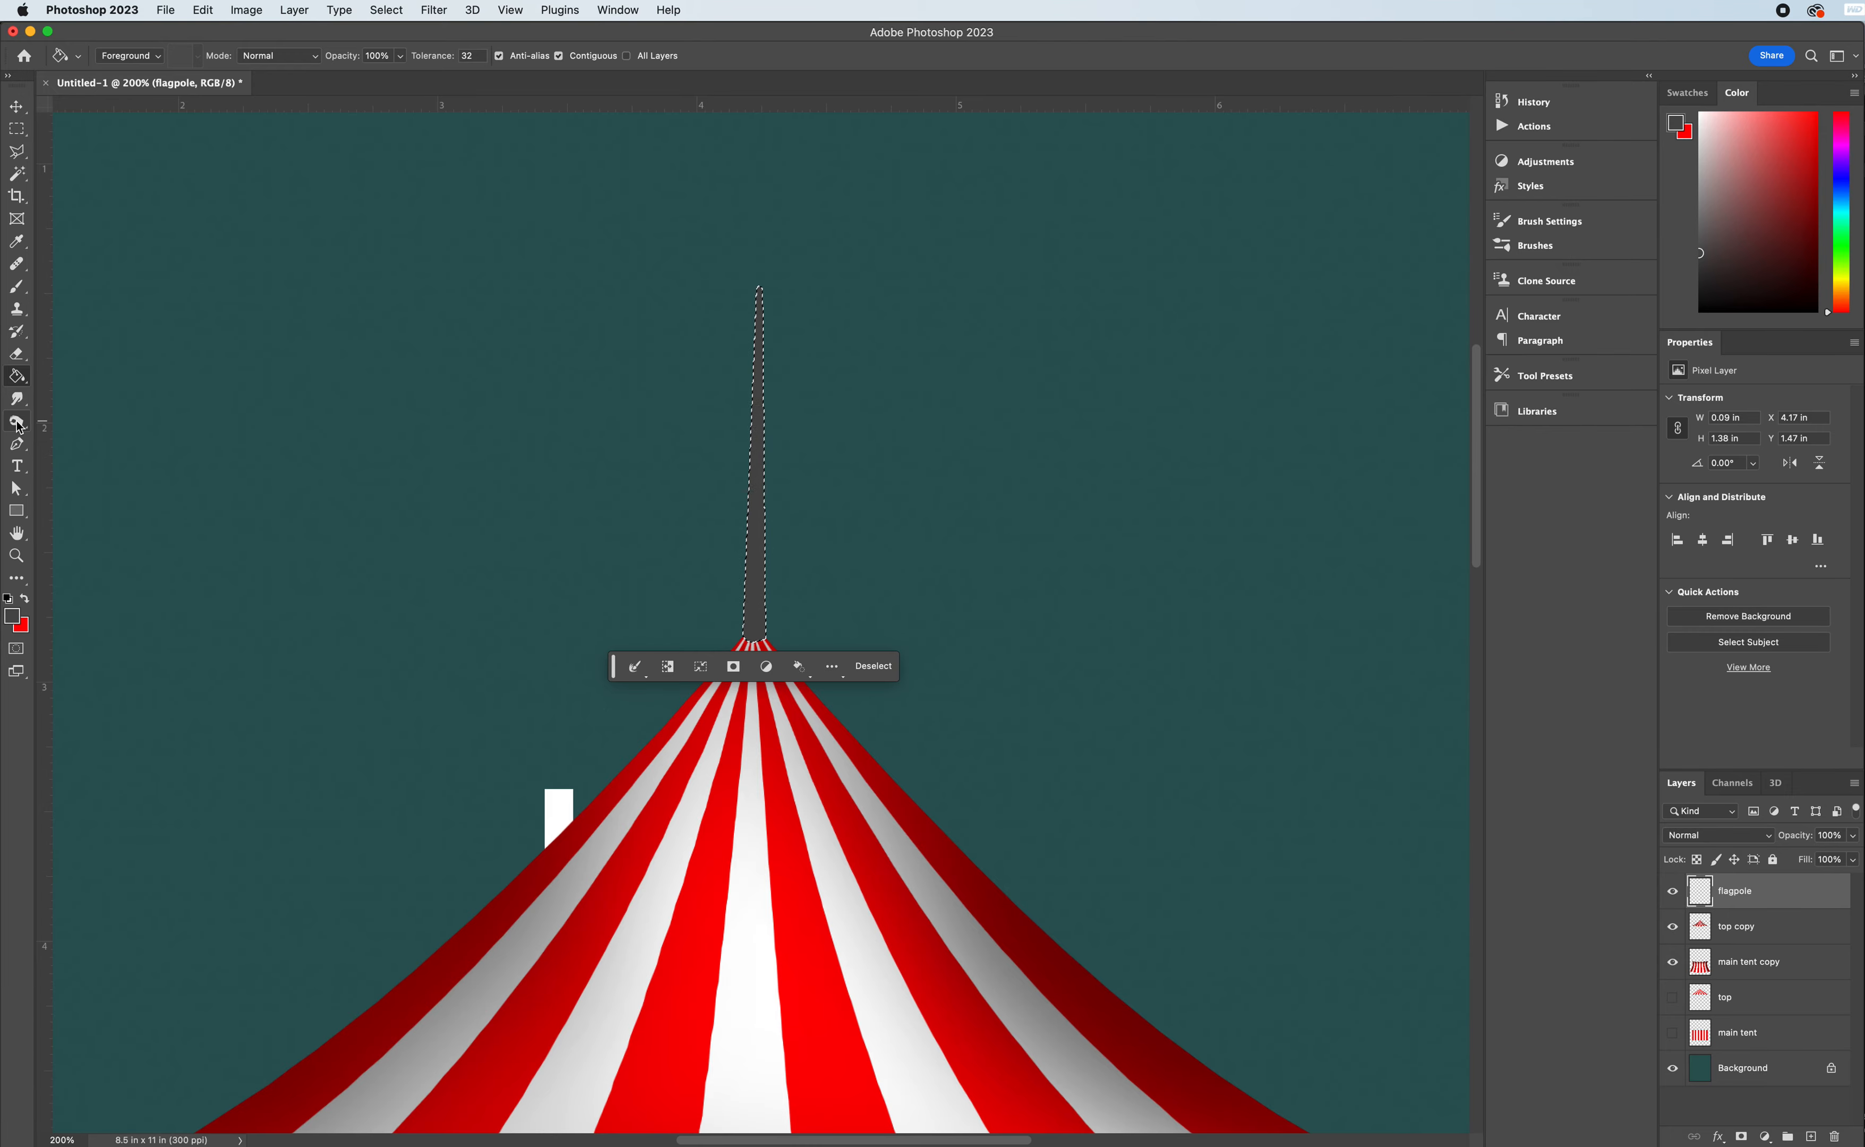
- Dodge a highlight down the middle of the flagpole with a small 0% hardness brush set to Shadows, and clear the selection
drag(16, 421, 111, 426)
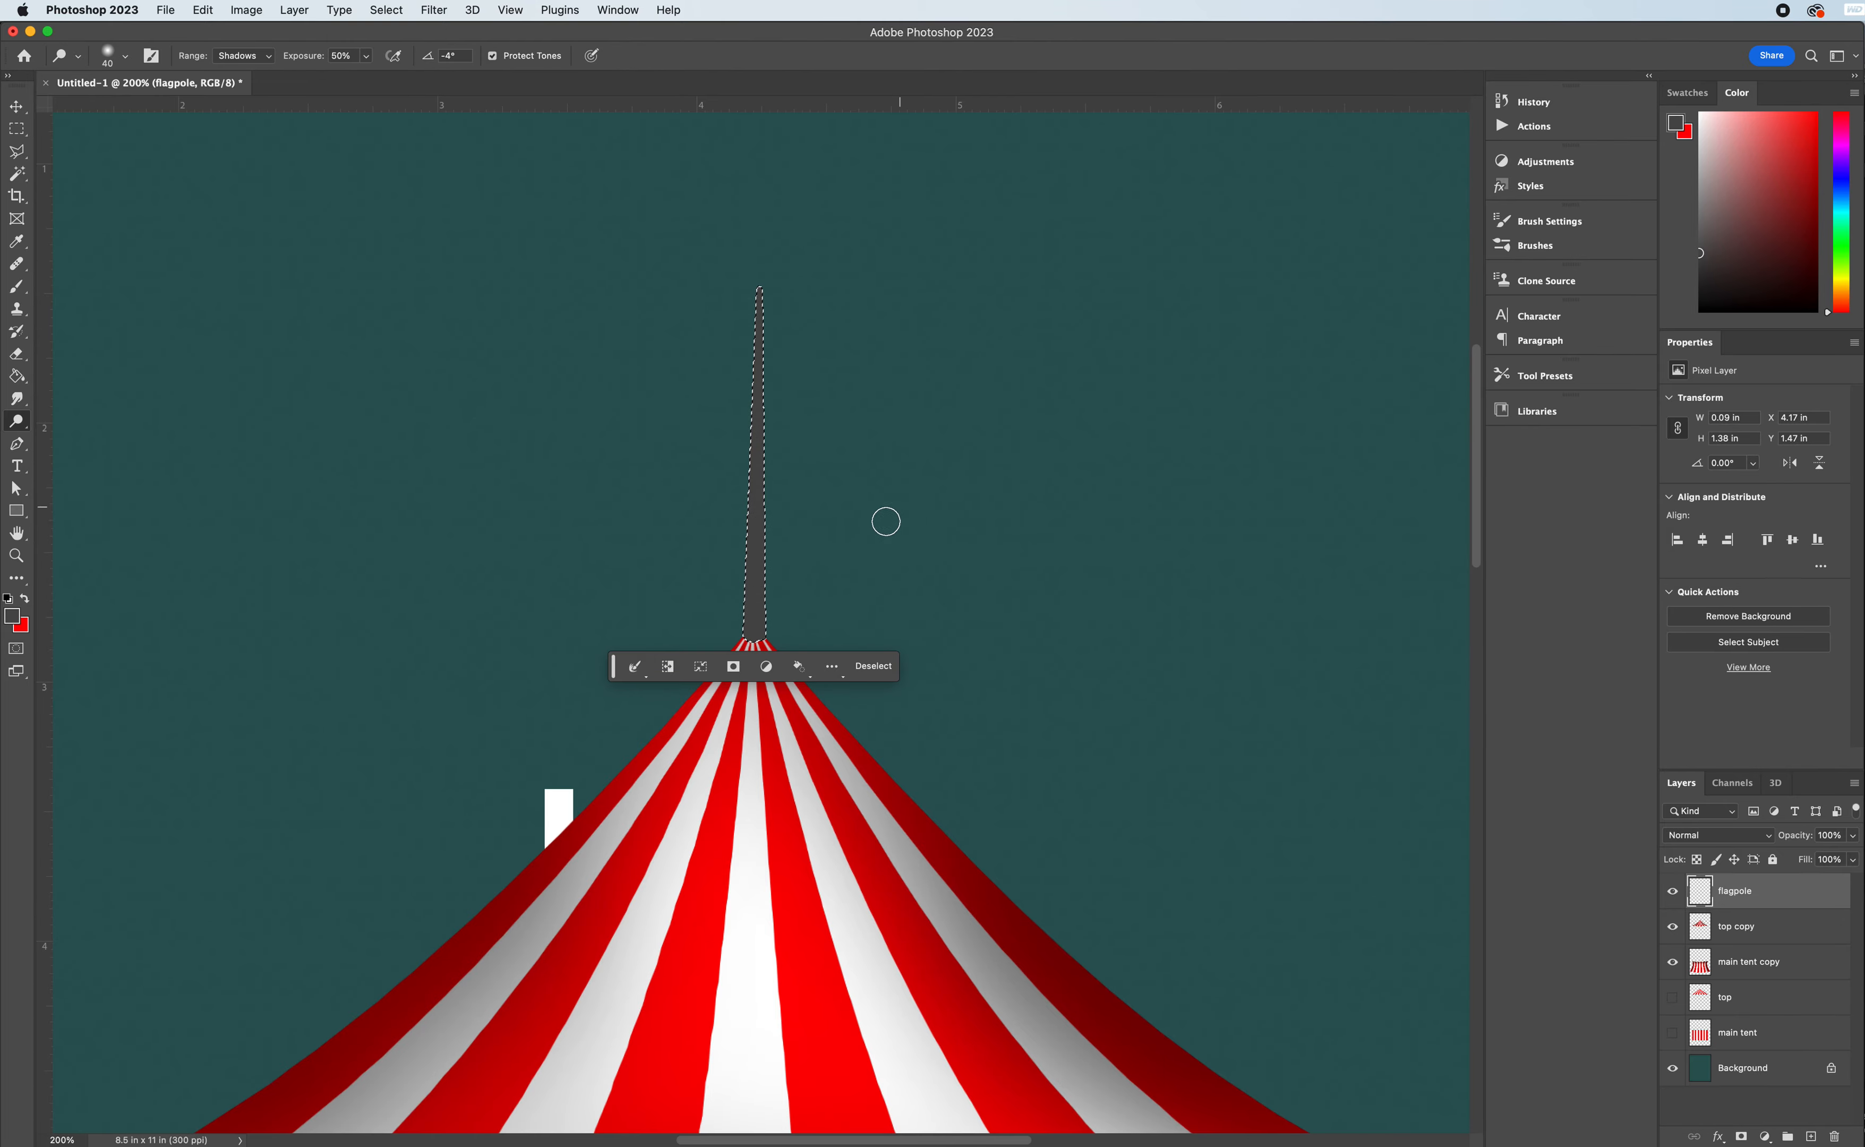
click(124, 56)
drag(109, 149, 9, 151)
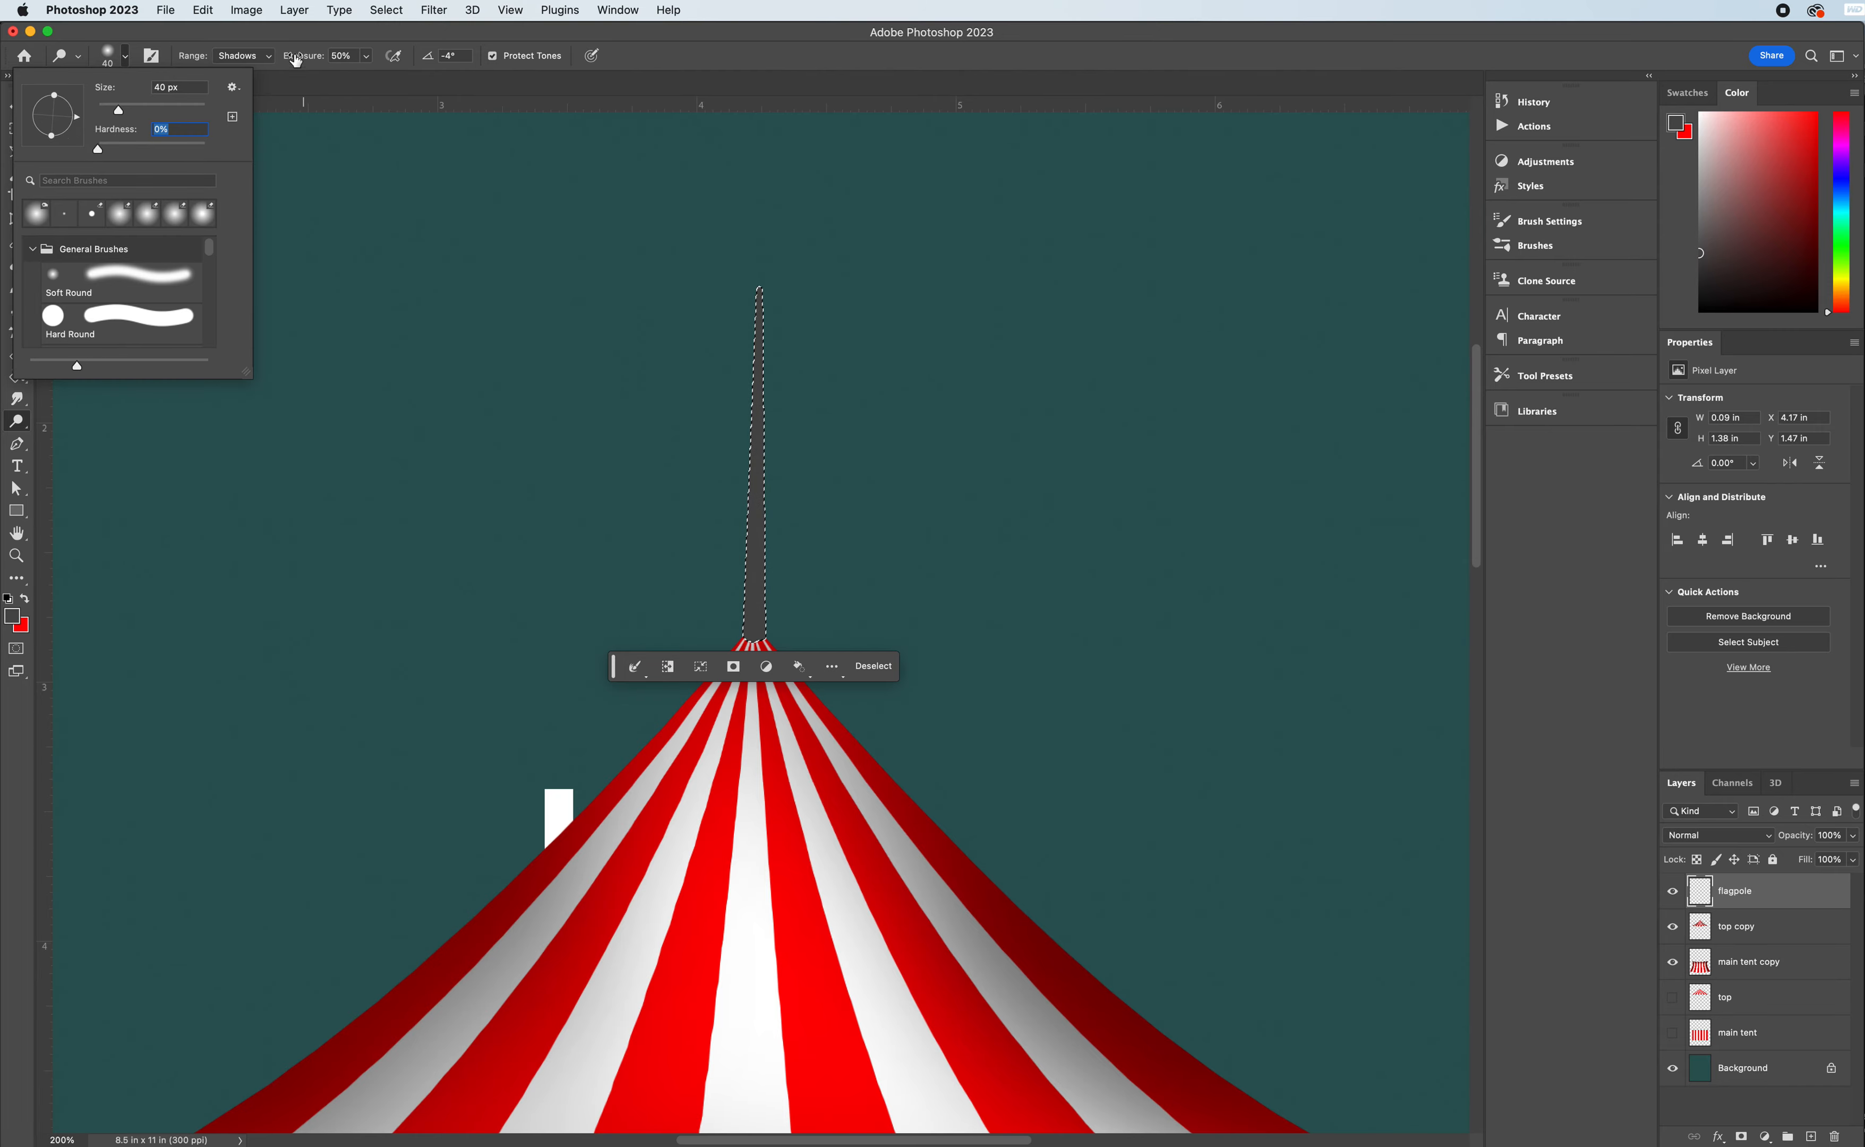
click(265, 39)
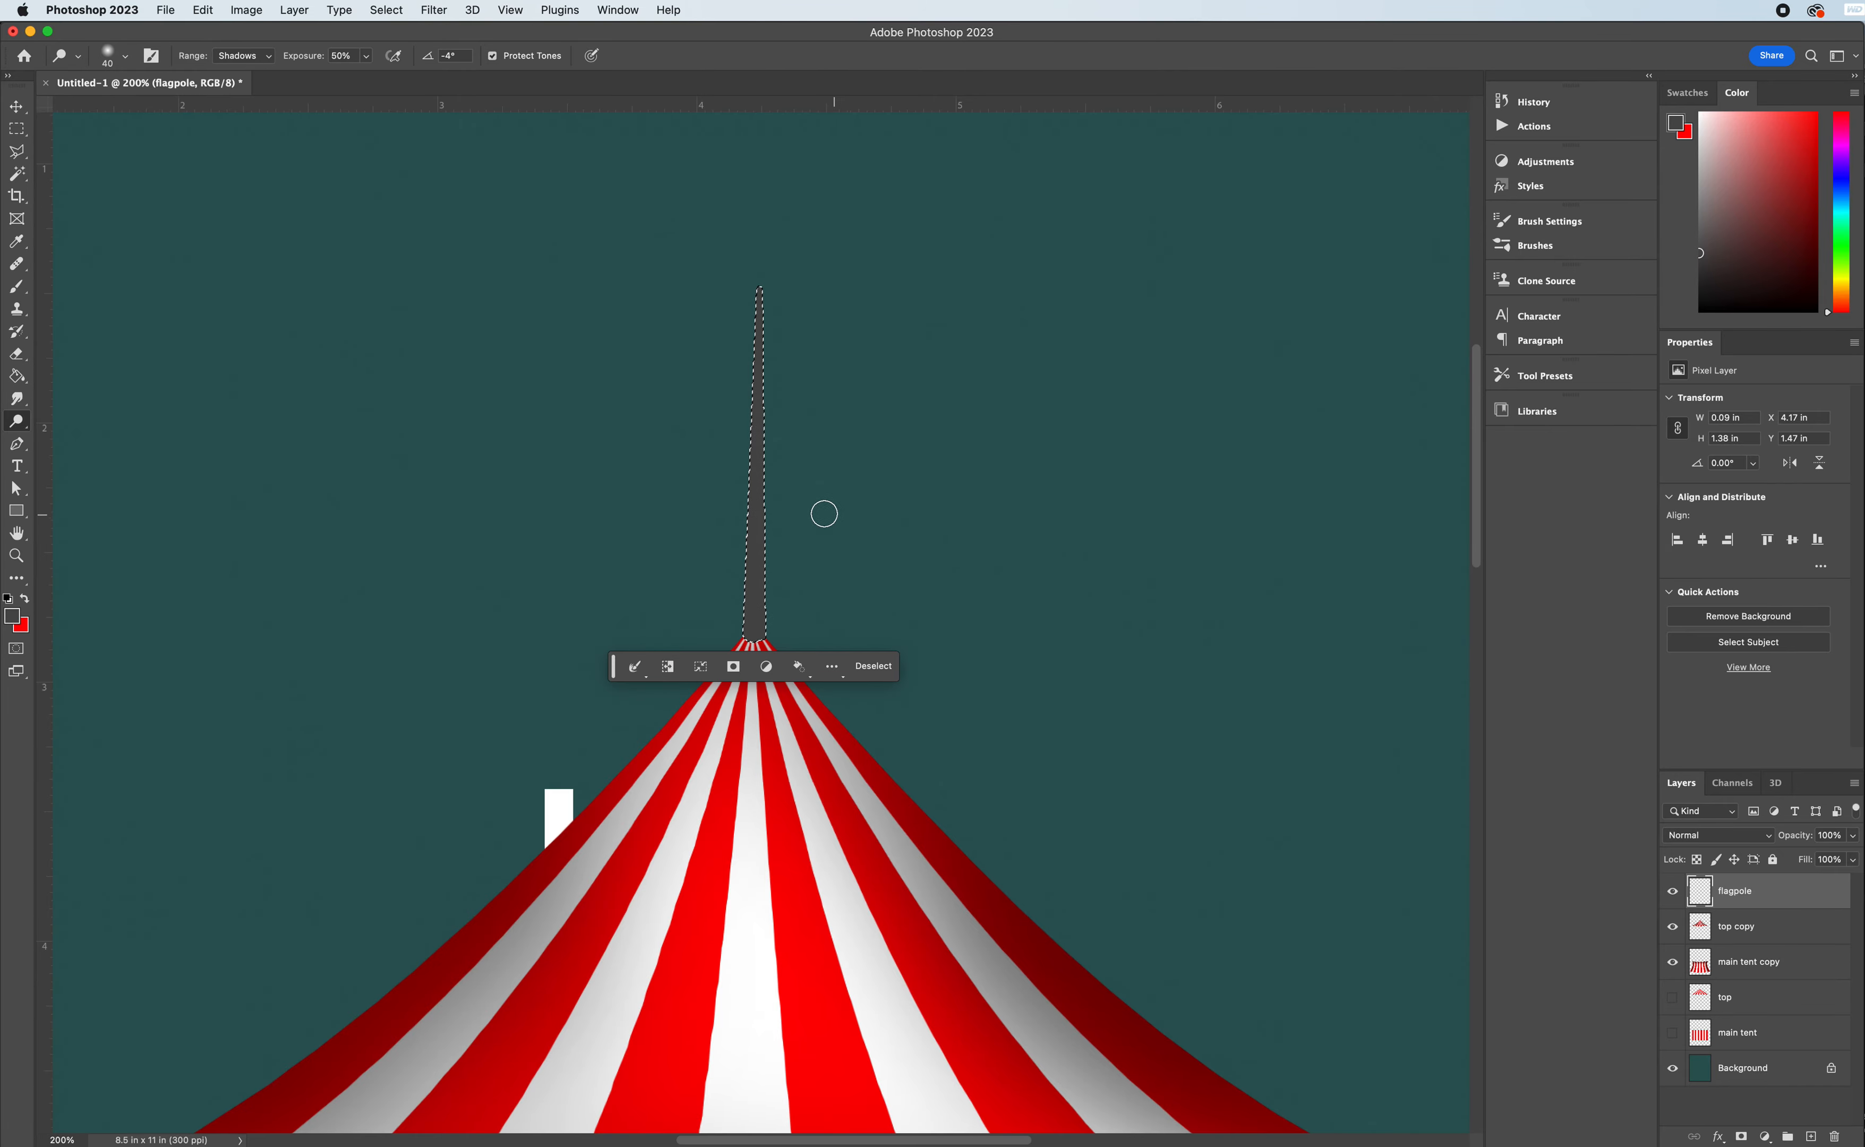
key(bracketleft)
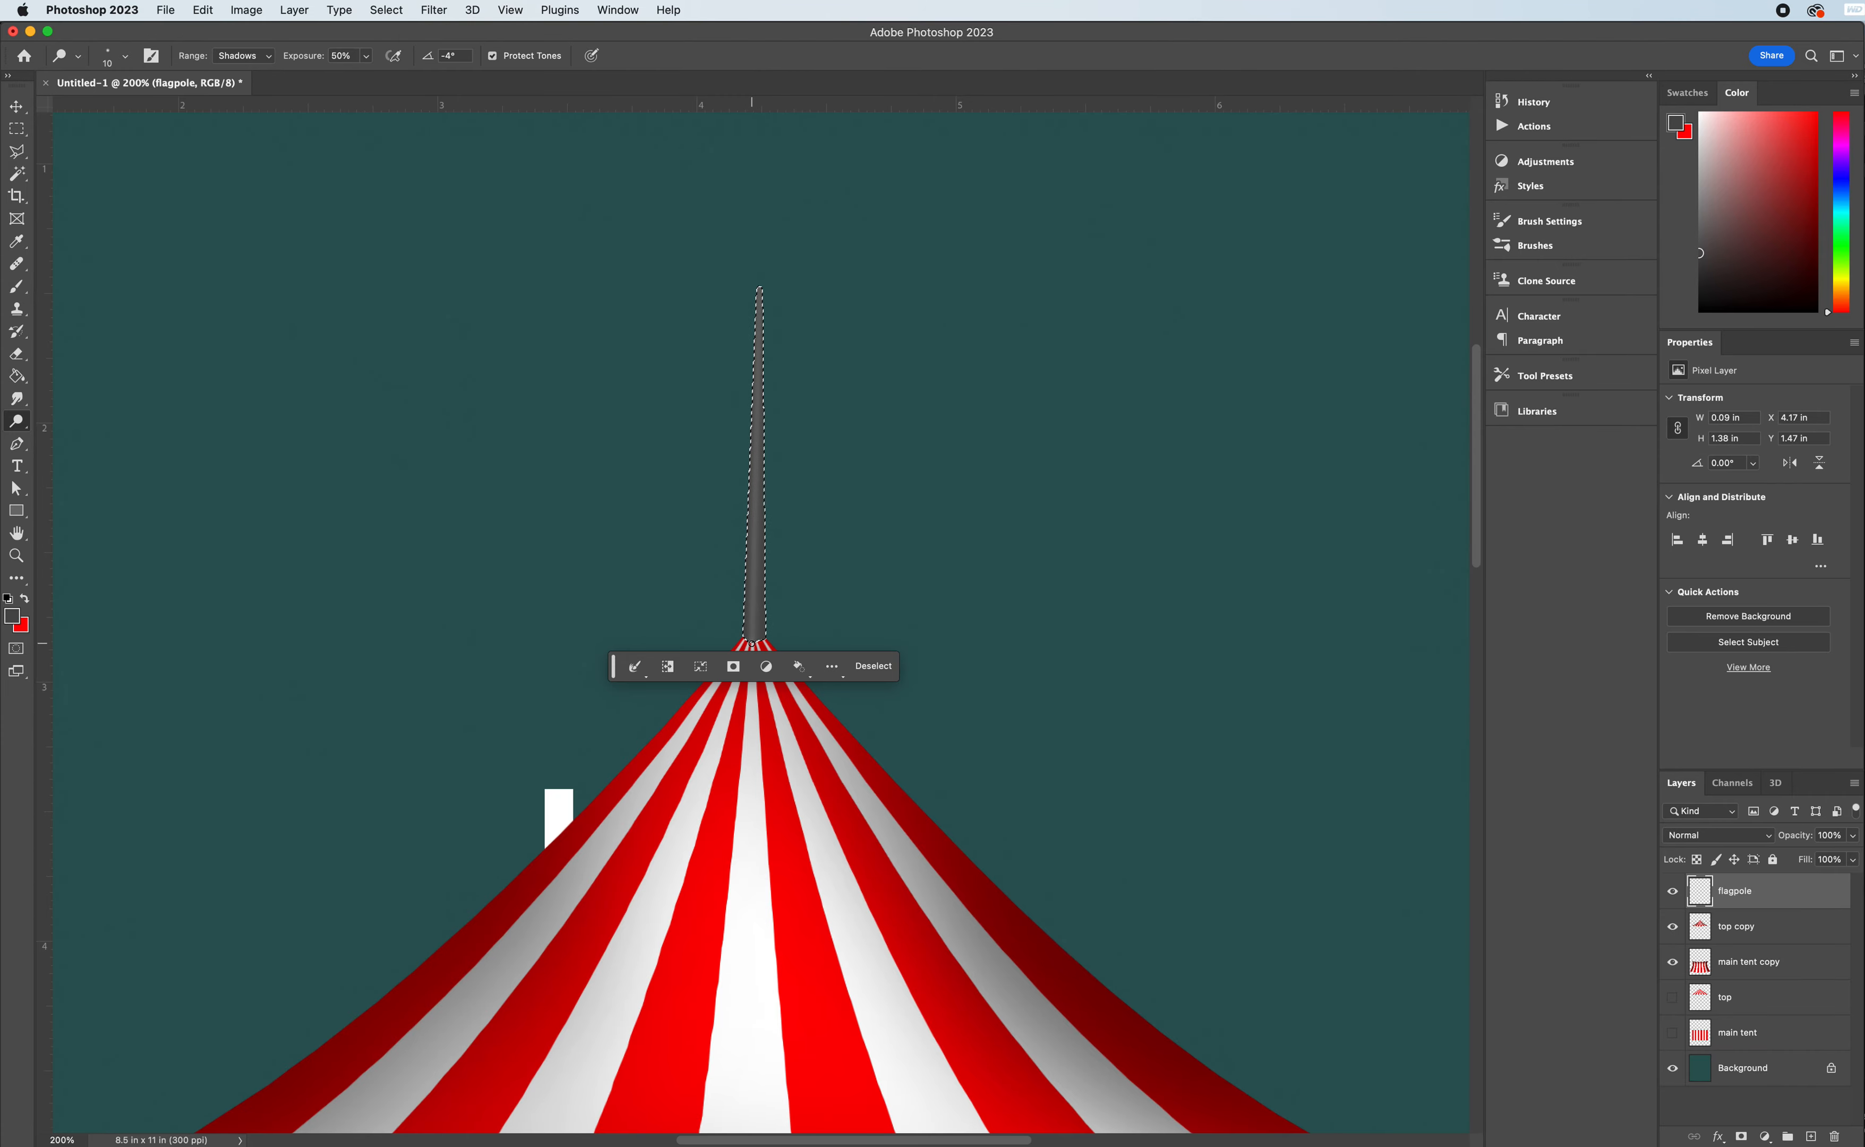
key(bracketleft)
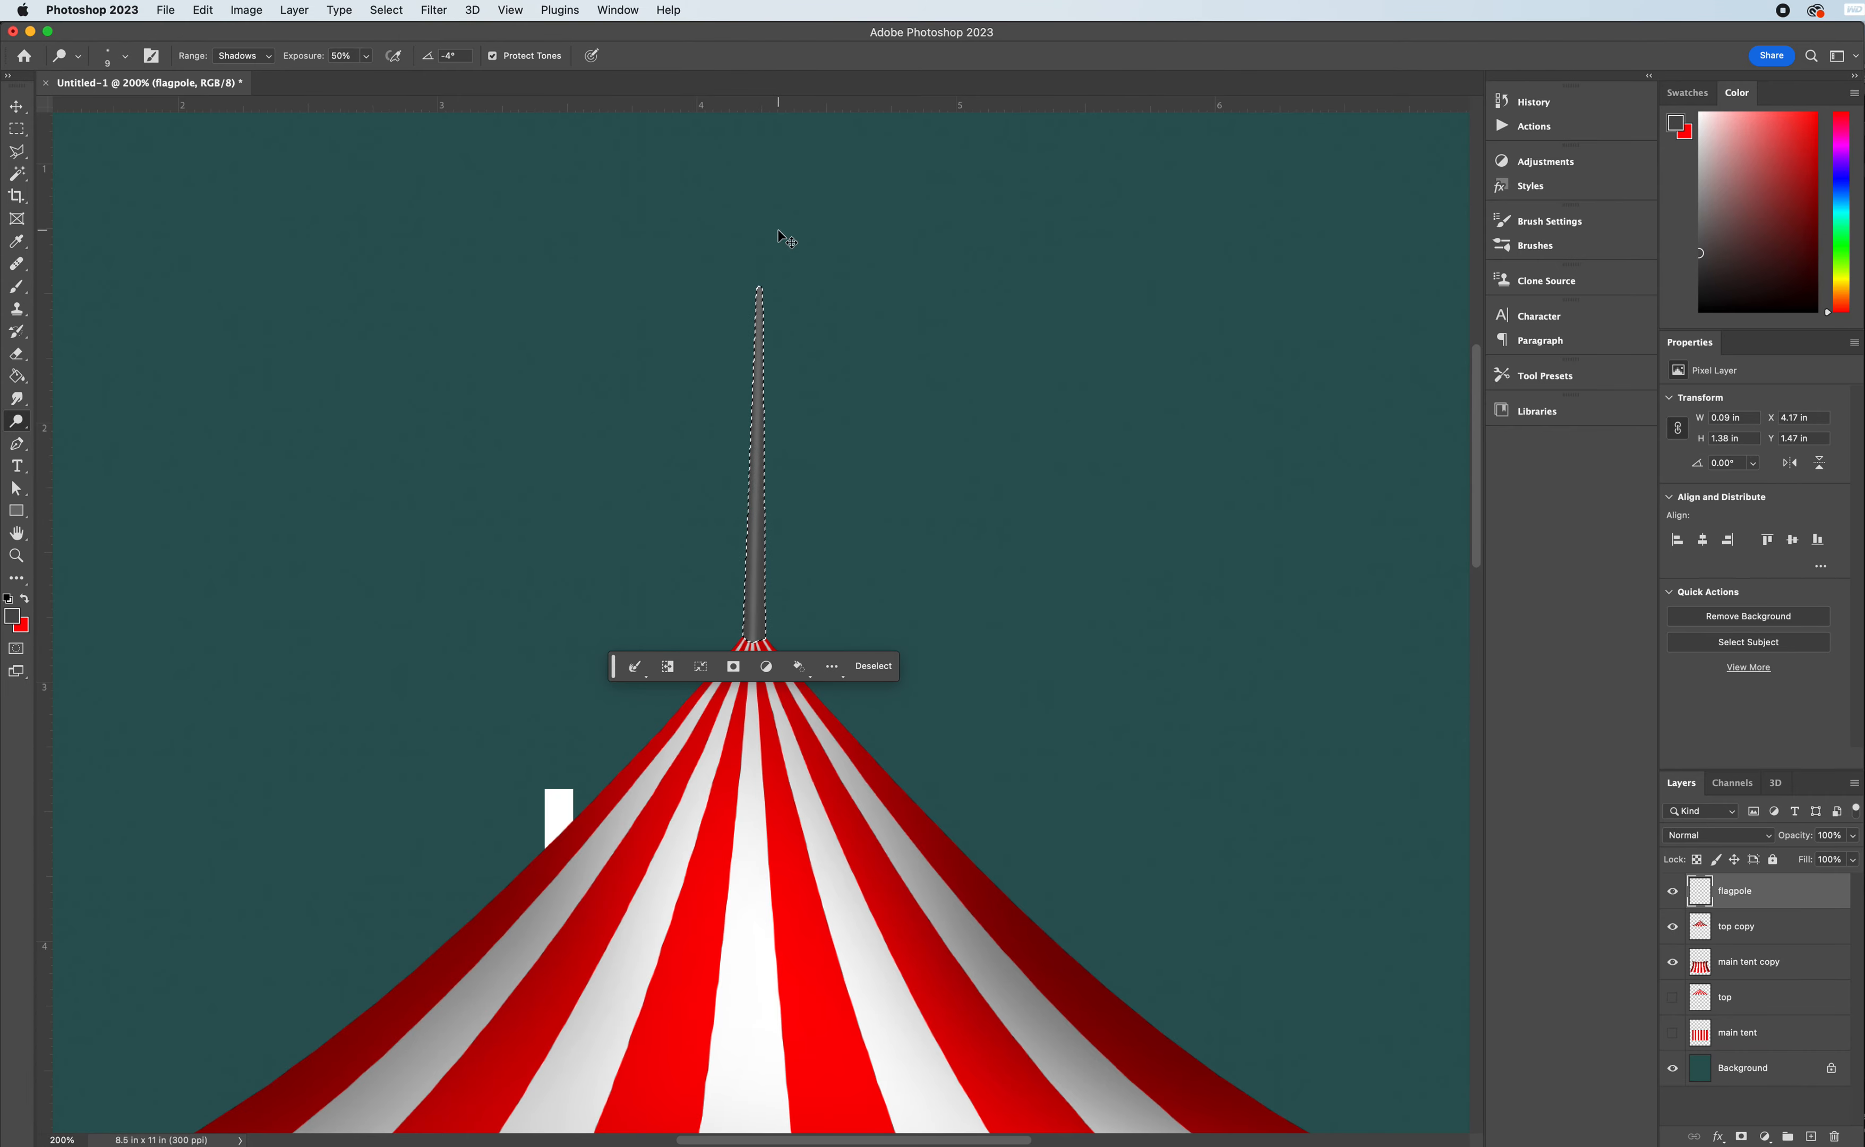
key(super+d)
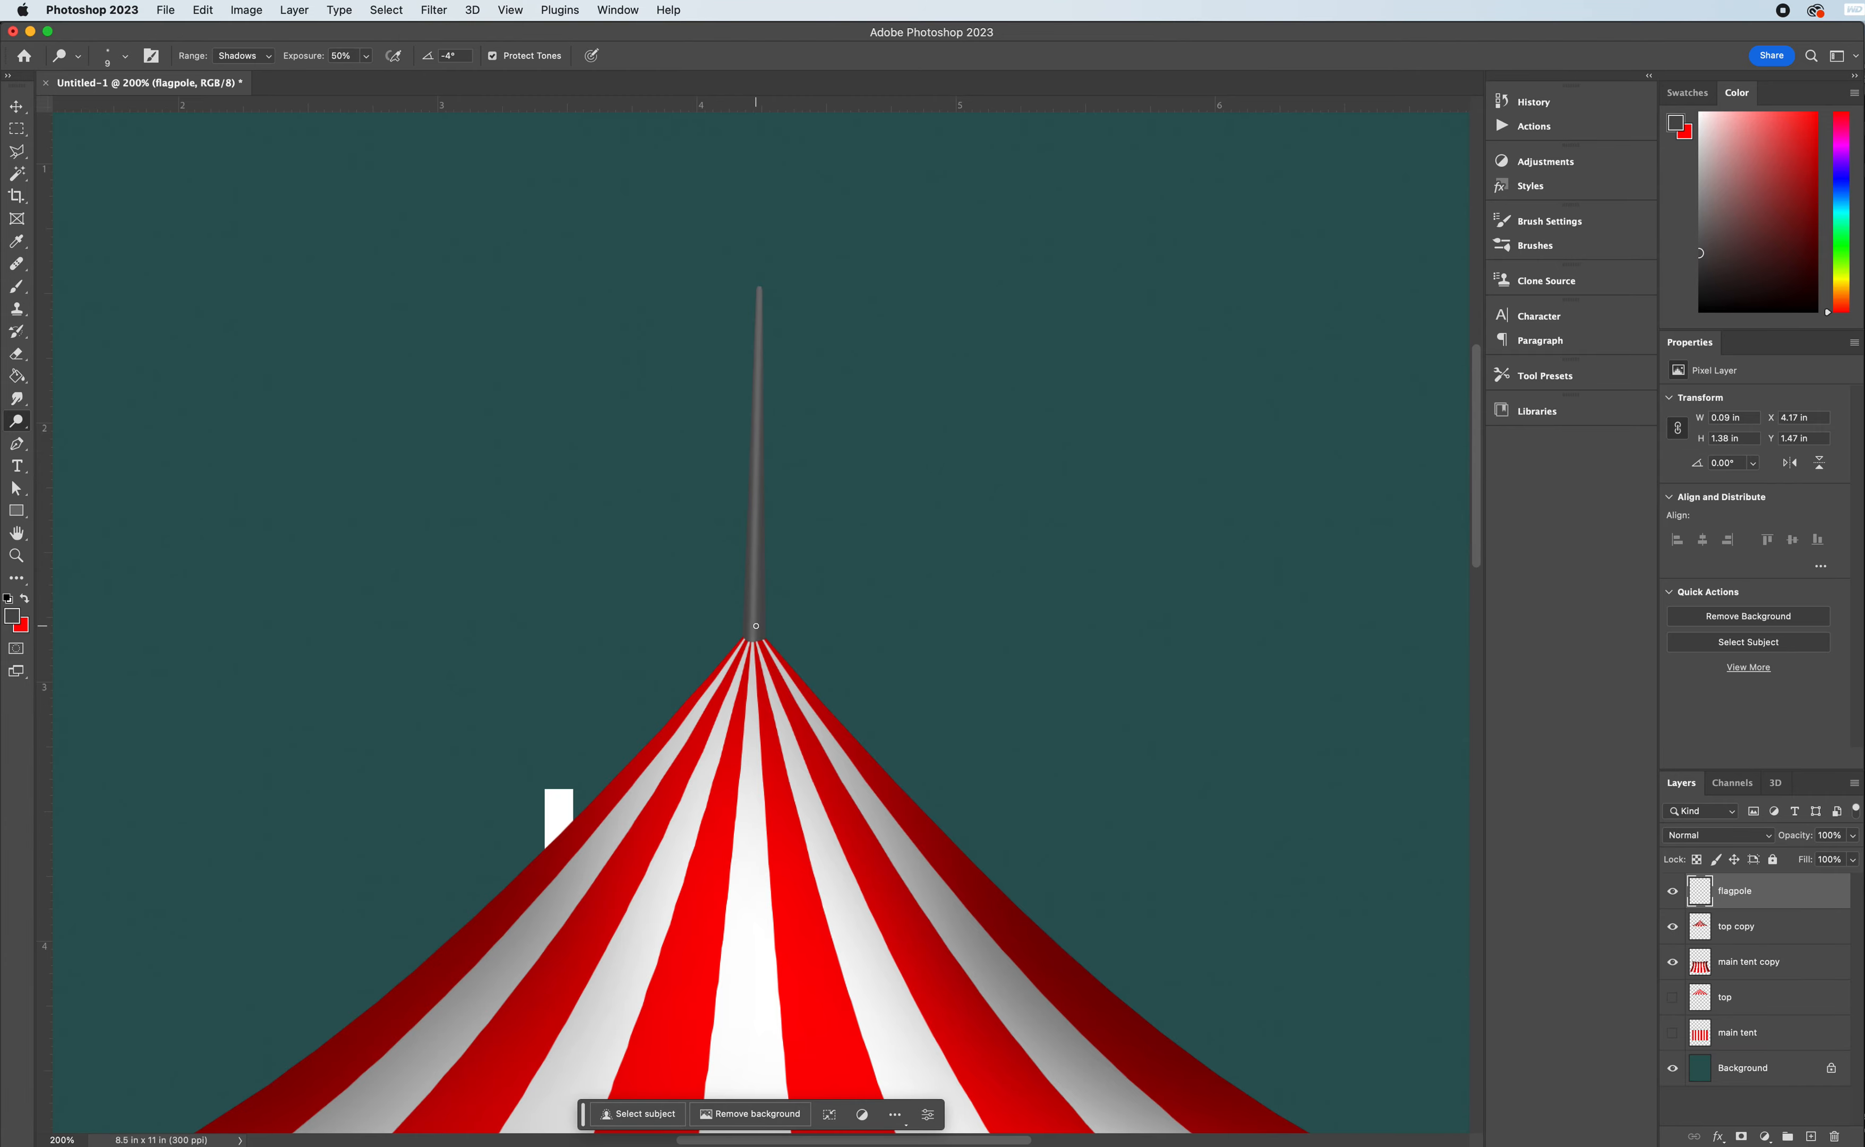
- Lighten the flagpole further with Dodge strokes from its base up to the tip
key(bracketright)
shift+click(761, 283)
shift+click(761, 281)
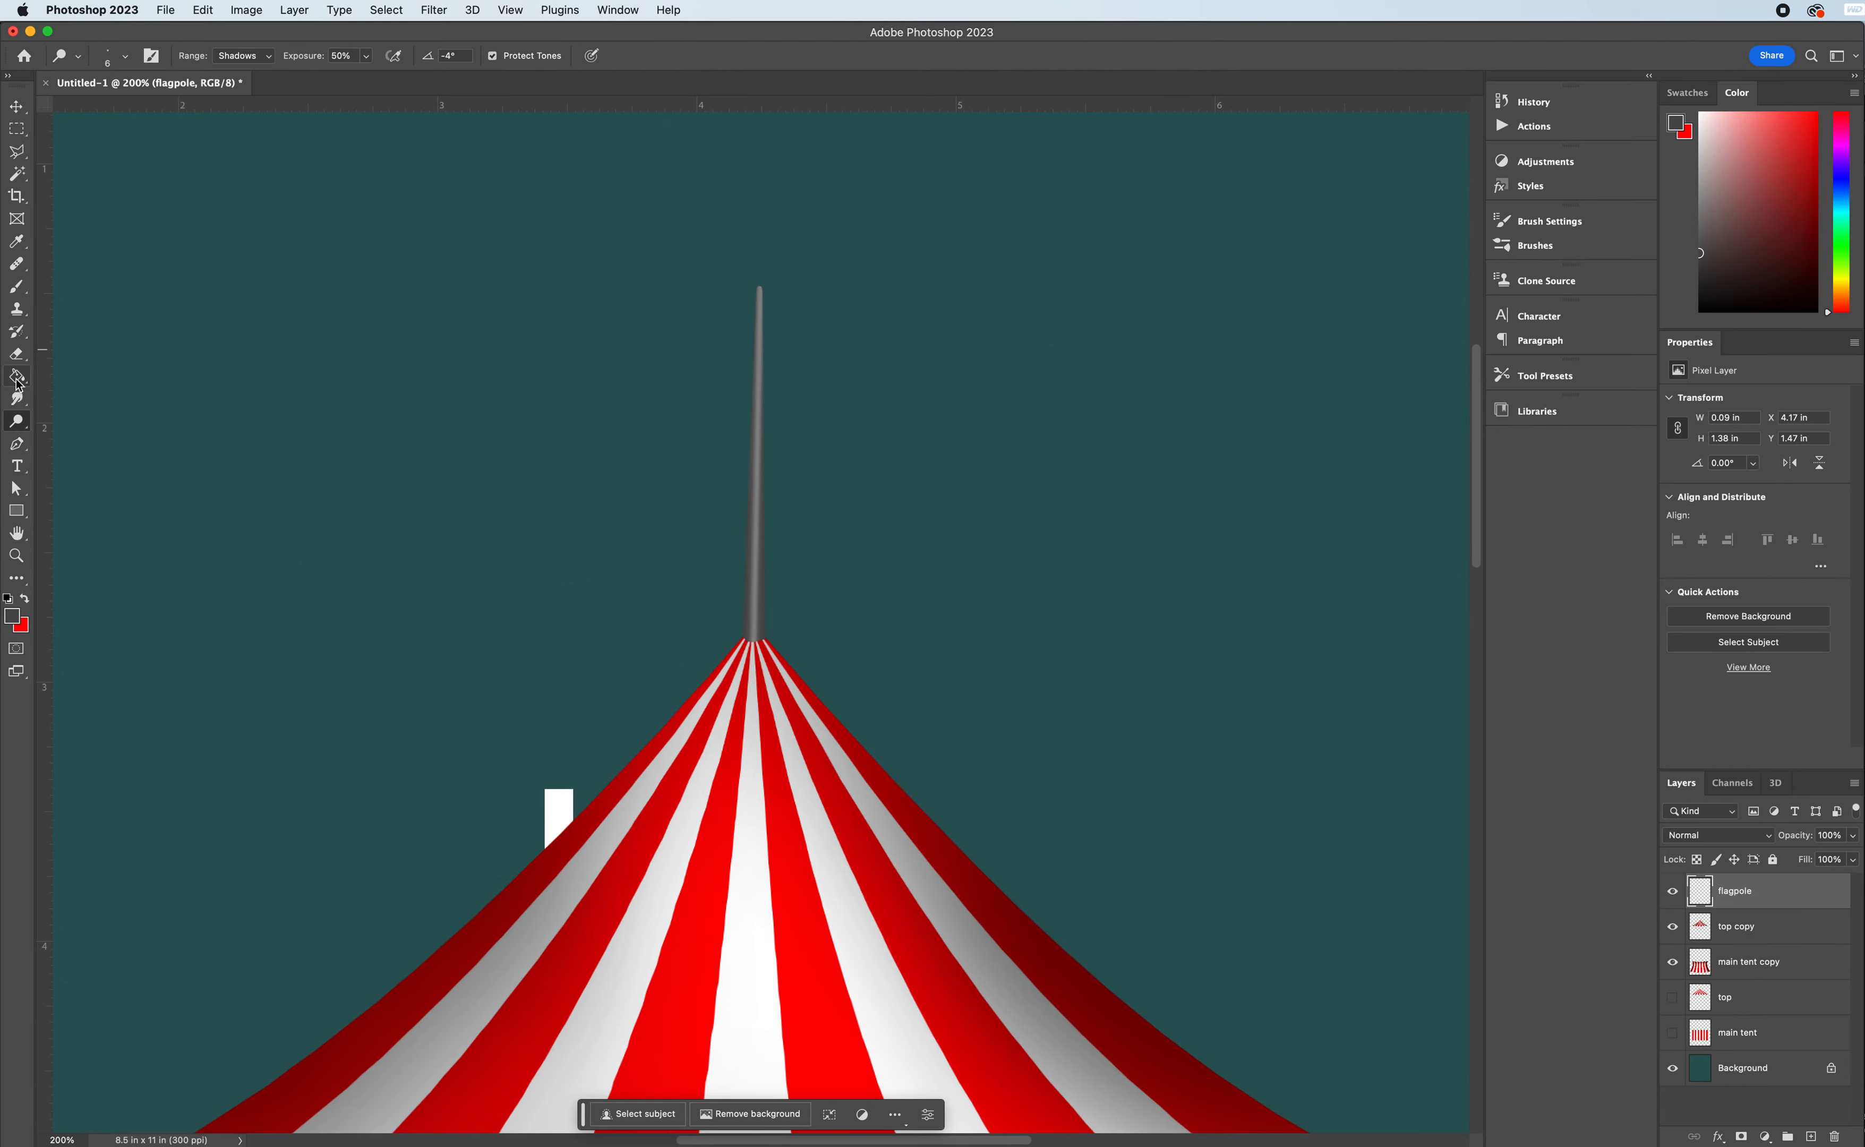
- Burn shadows along both edges of the flagpole with a 25 px brush set to the Midtones range
drag(16, 420, 77, 440)
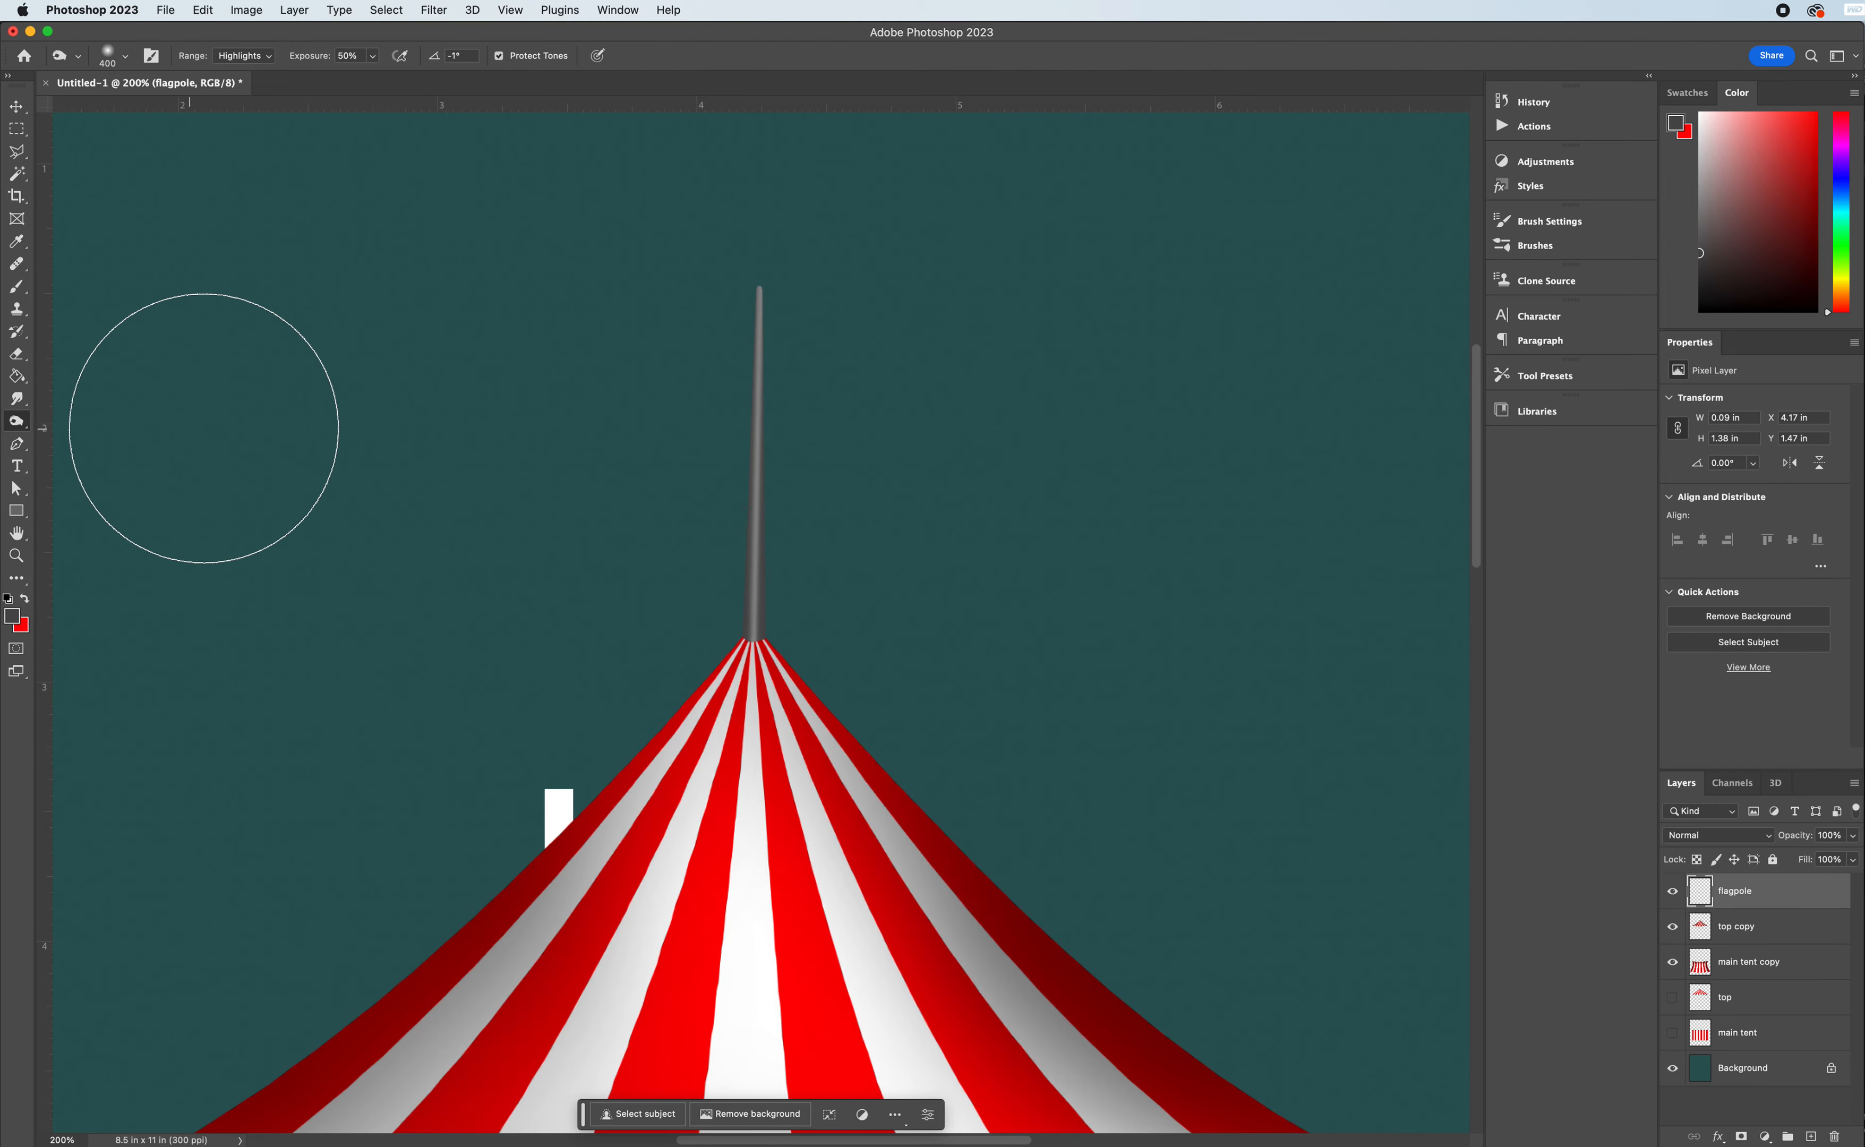
key(bracketleft)
key(bracketleft)
key(bracketleft)
key(bracketleft)
key(bracketleft)
key(bracketleft)
key(bracketleft)
key(bracketleft)
key(bracketleft)
key(bracketleft)
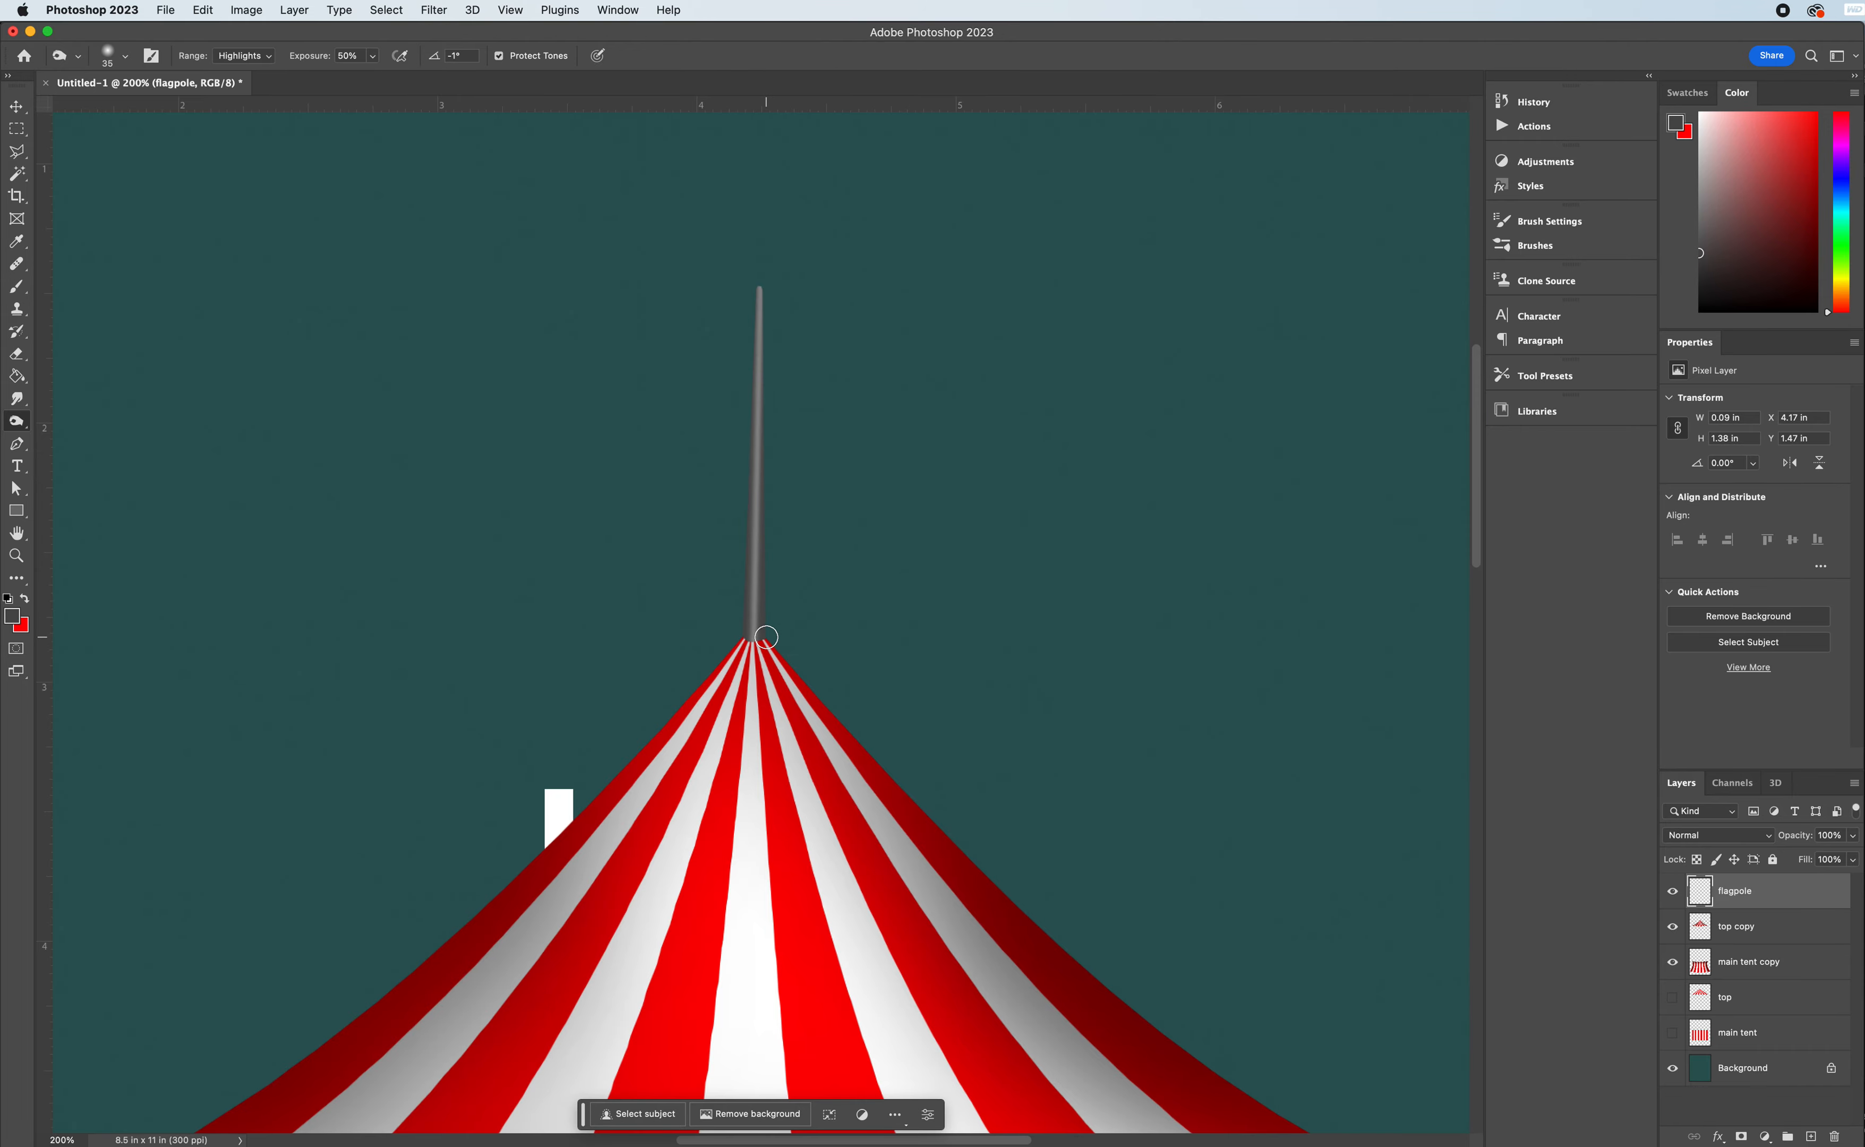
key(bracketleft)
key(bracketleft)
click(256, 61)
click(244, 40)
shift+click(768, 641)
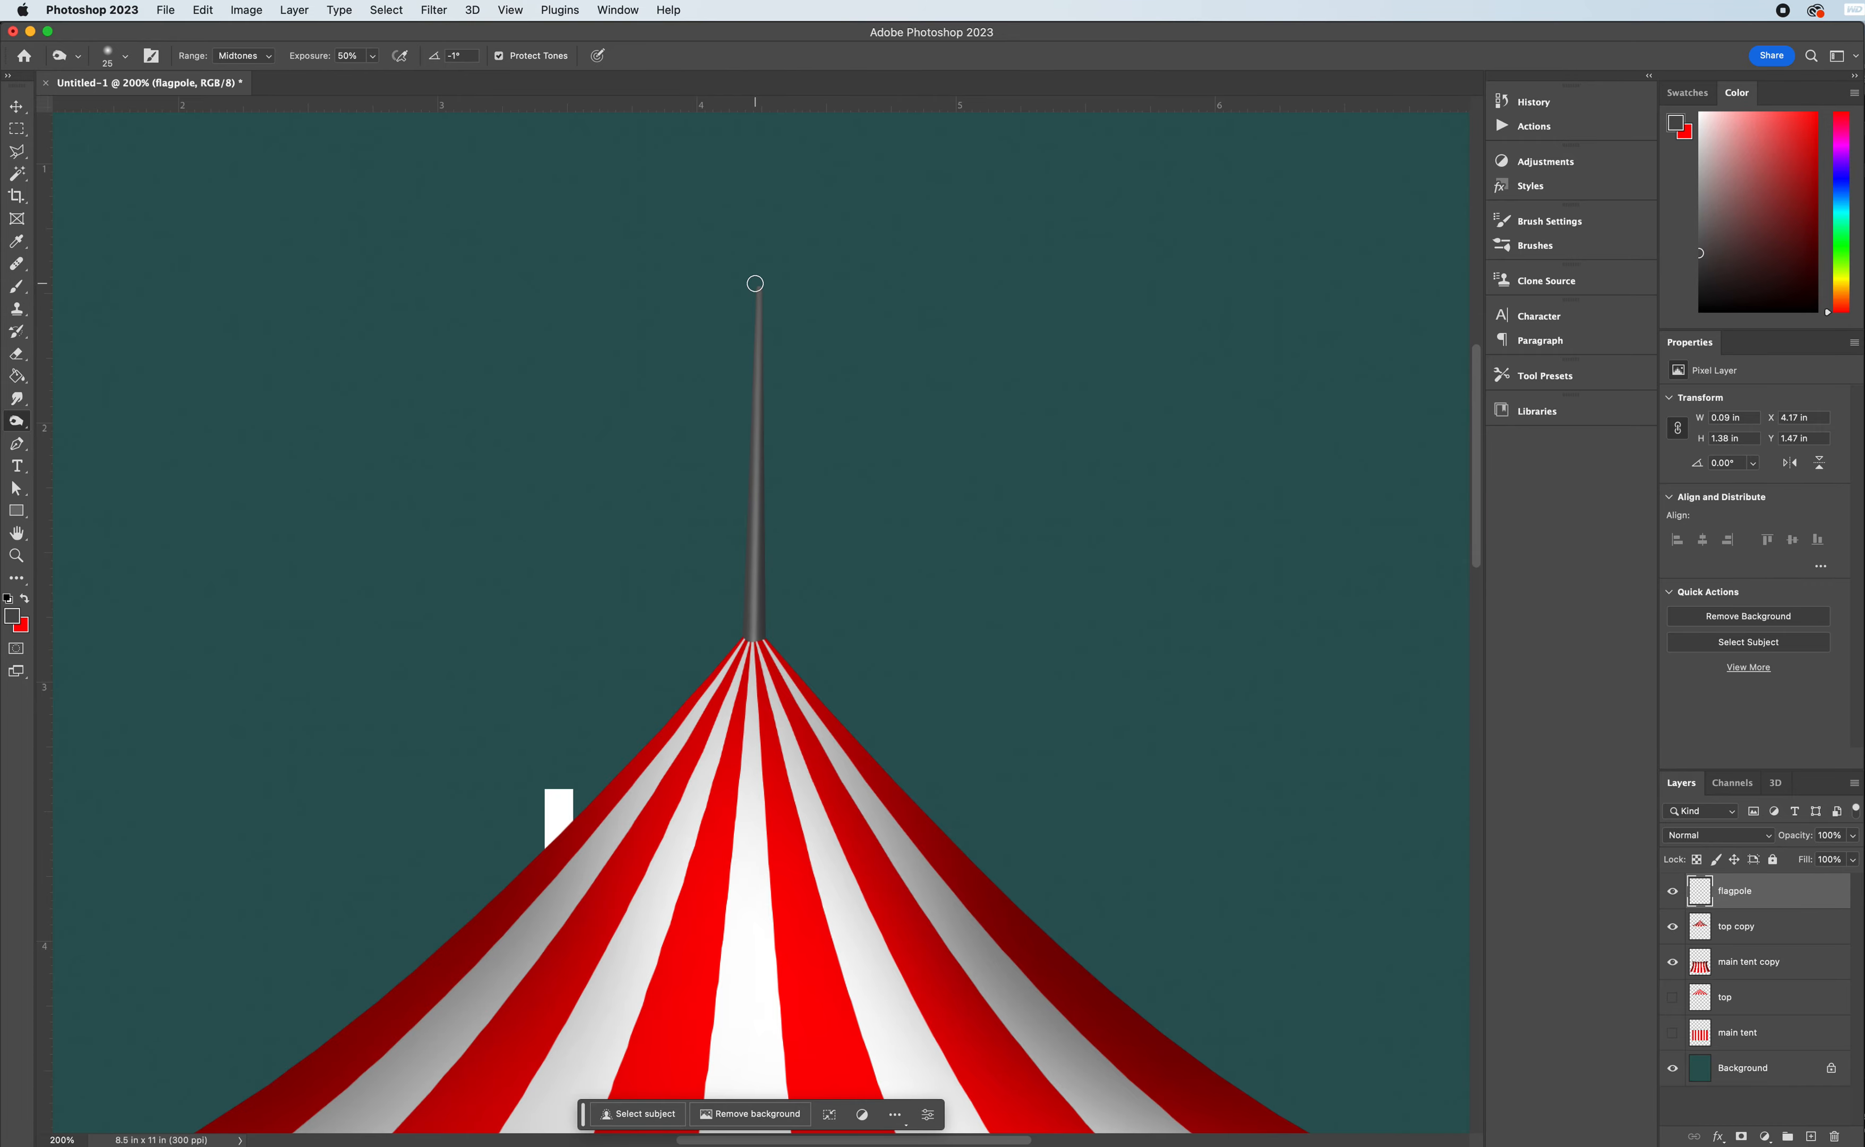
shift+click(735, 645)
- Add a new layer above "flagpole" and name it "flag"
click(1812, 1137)
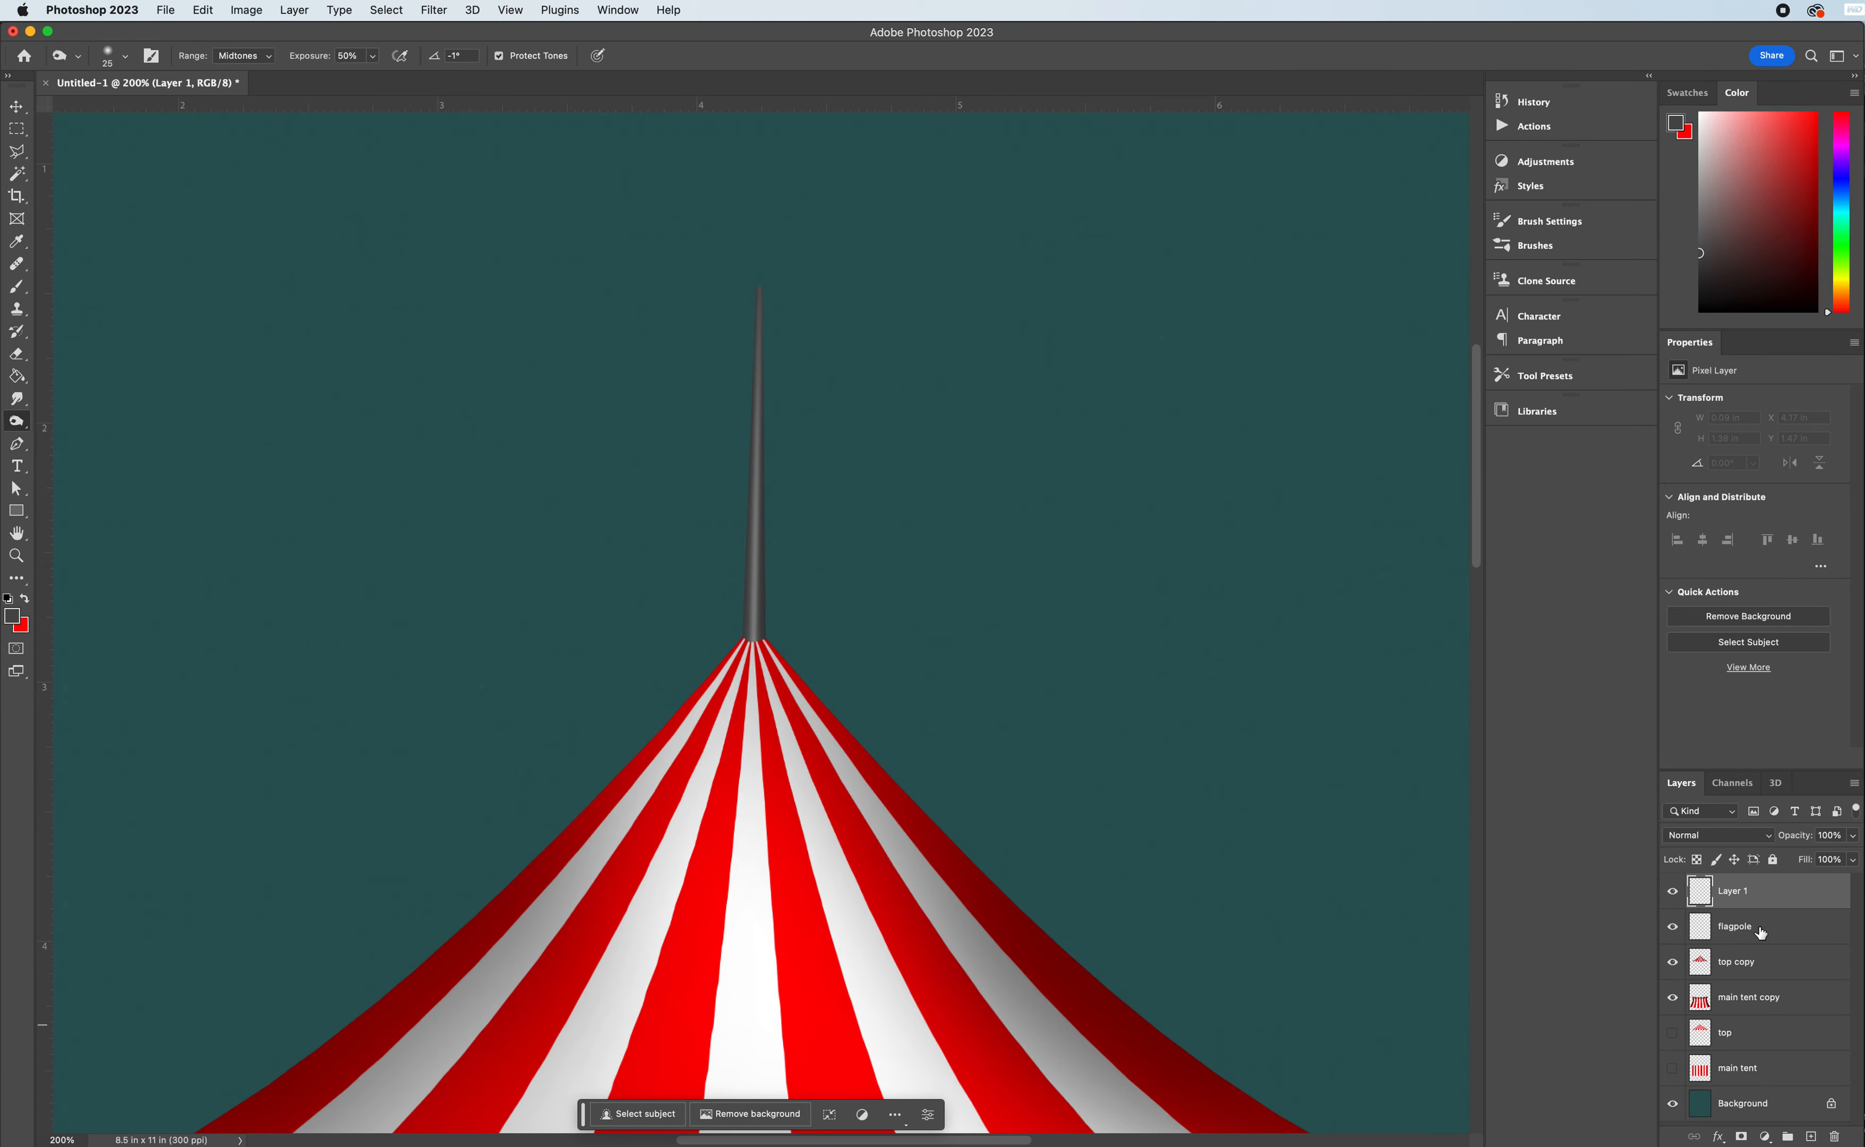
double_click(1736, 892)
text(flag)
key(Return)
- Outline a triangular pennant selection beside the upper flagpole, about 1.9 in wide and 0.5 in tall, with the Polygonal Lasso
click(17, 152)
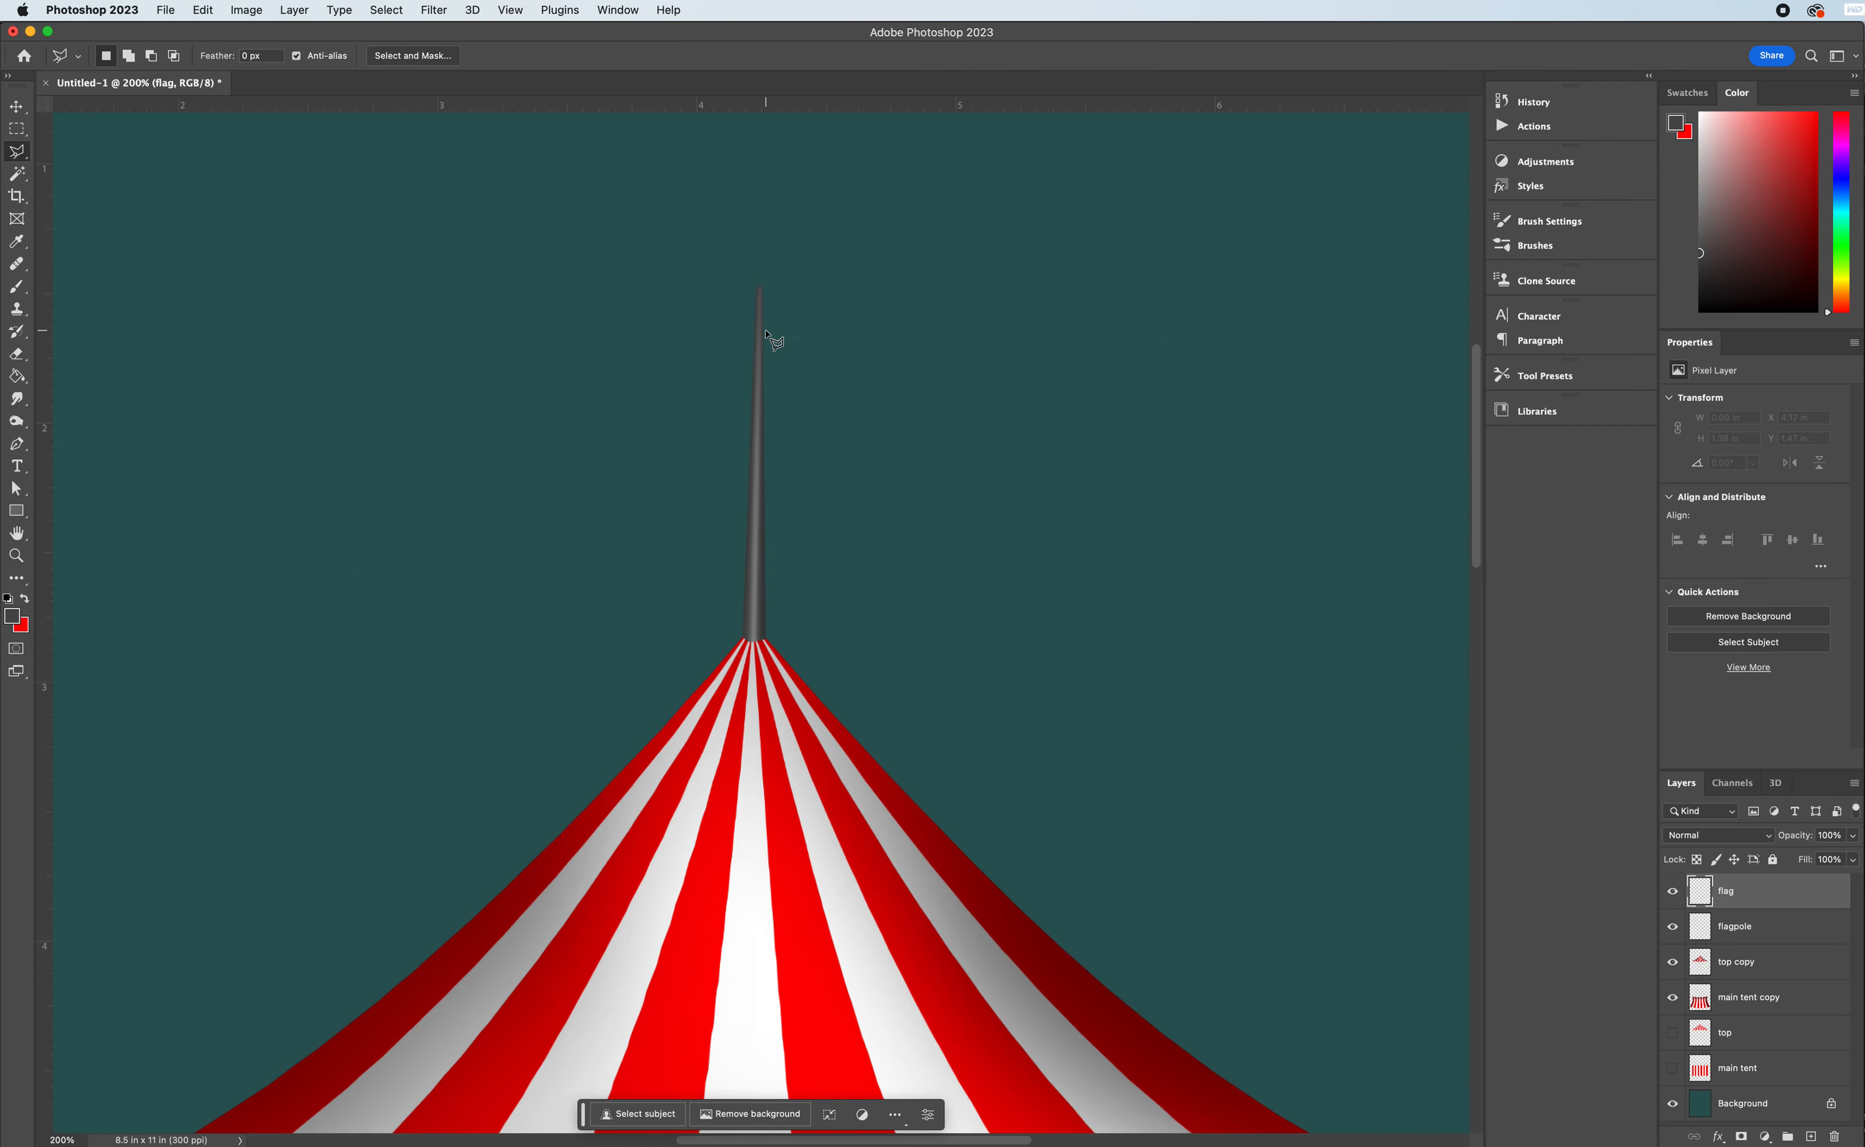
click(766, 331)
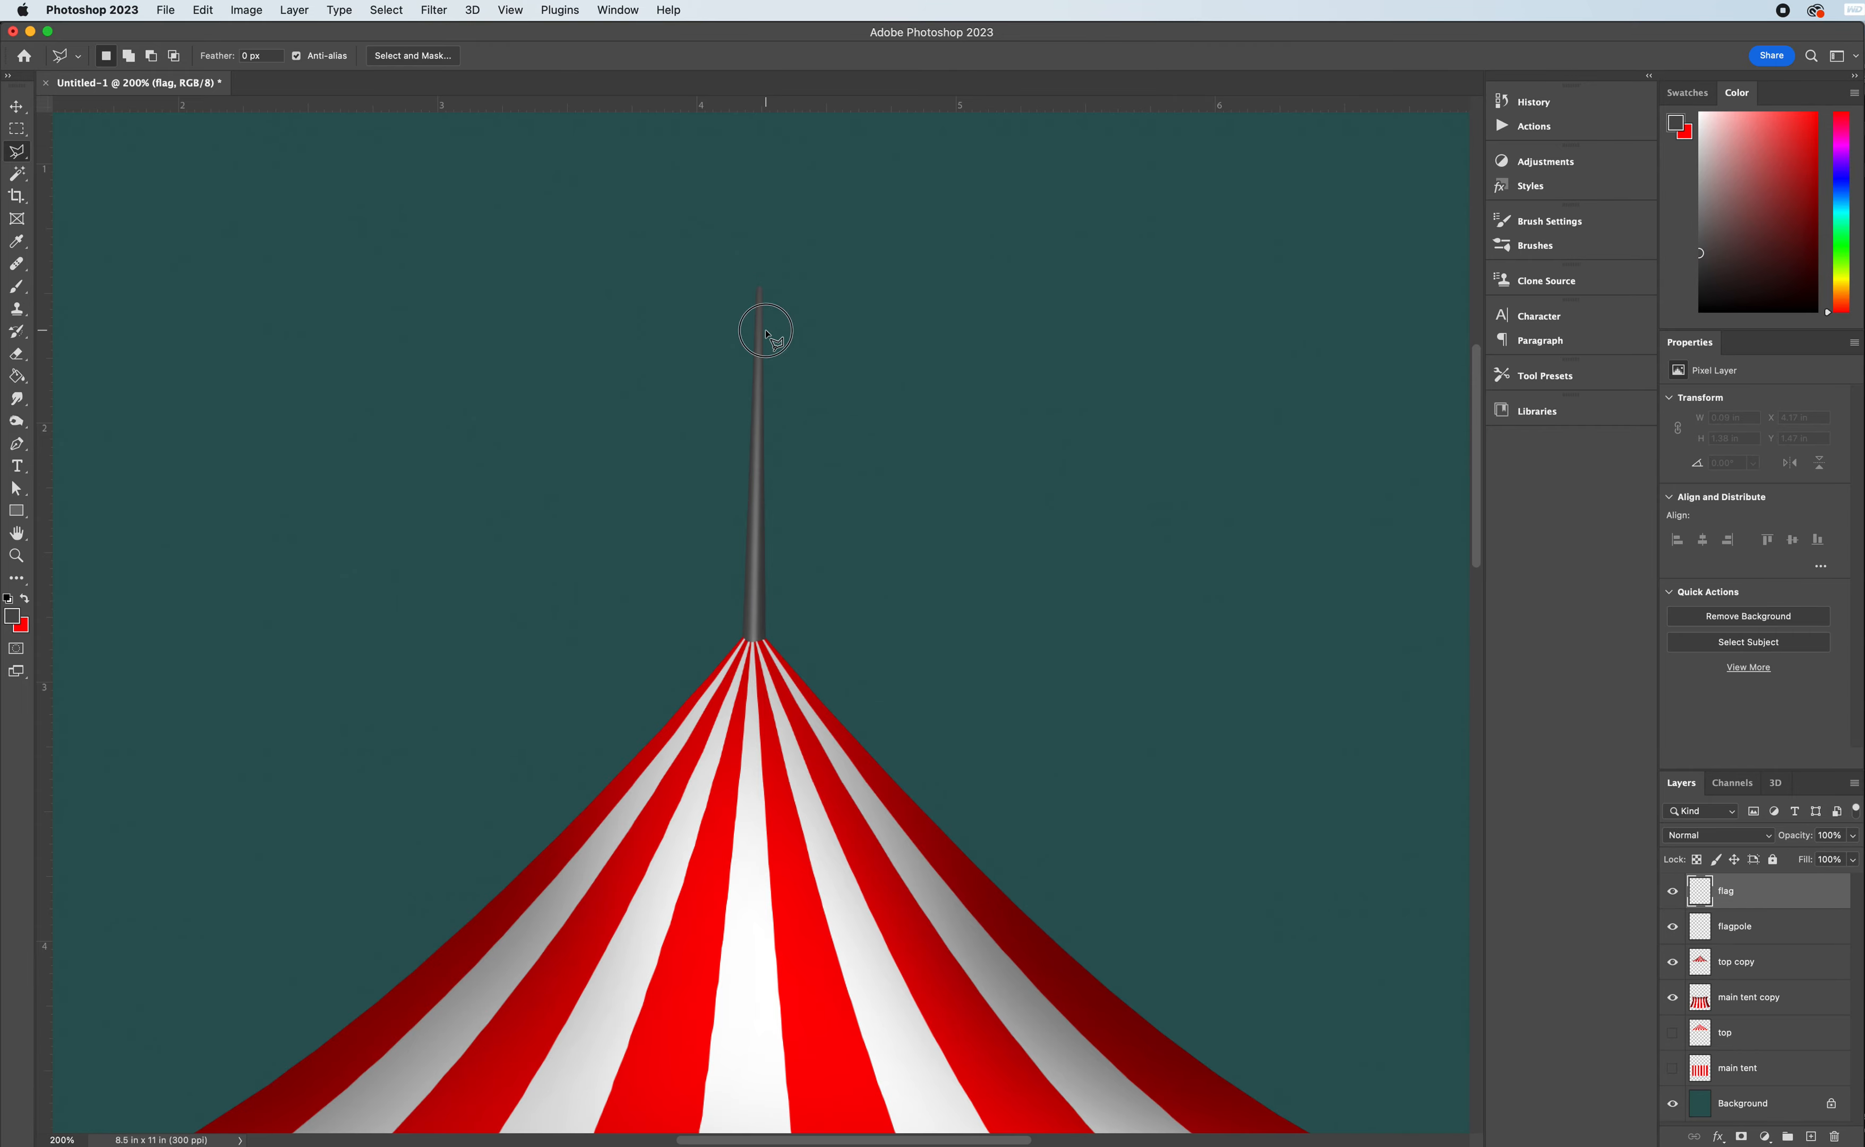
click(767, 460)
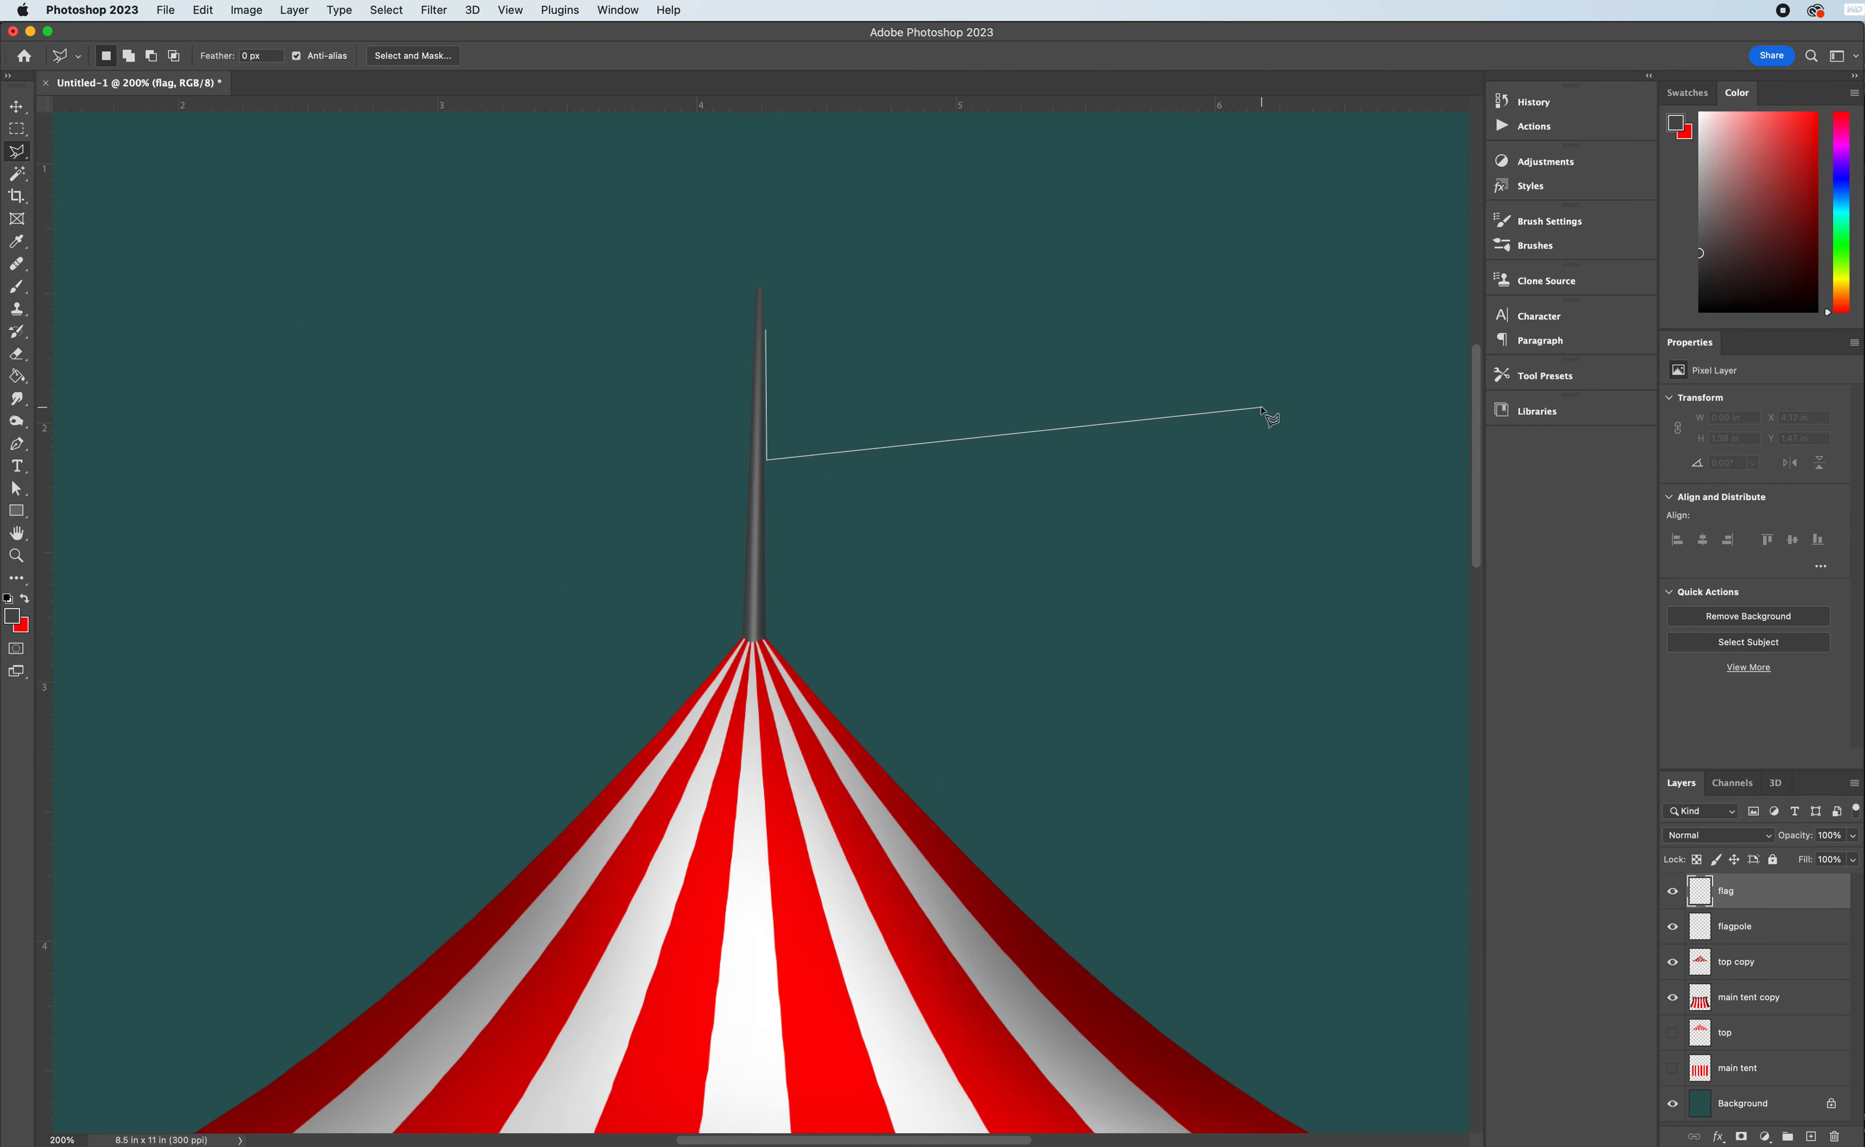
click(1258, 404)
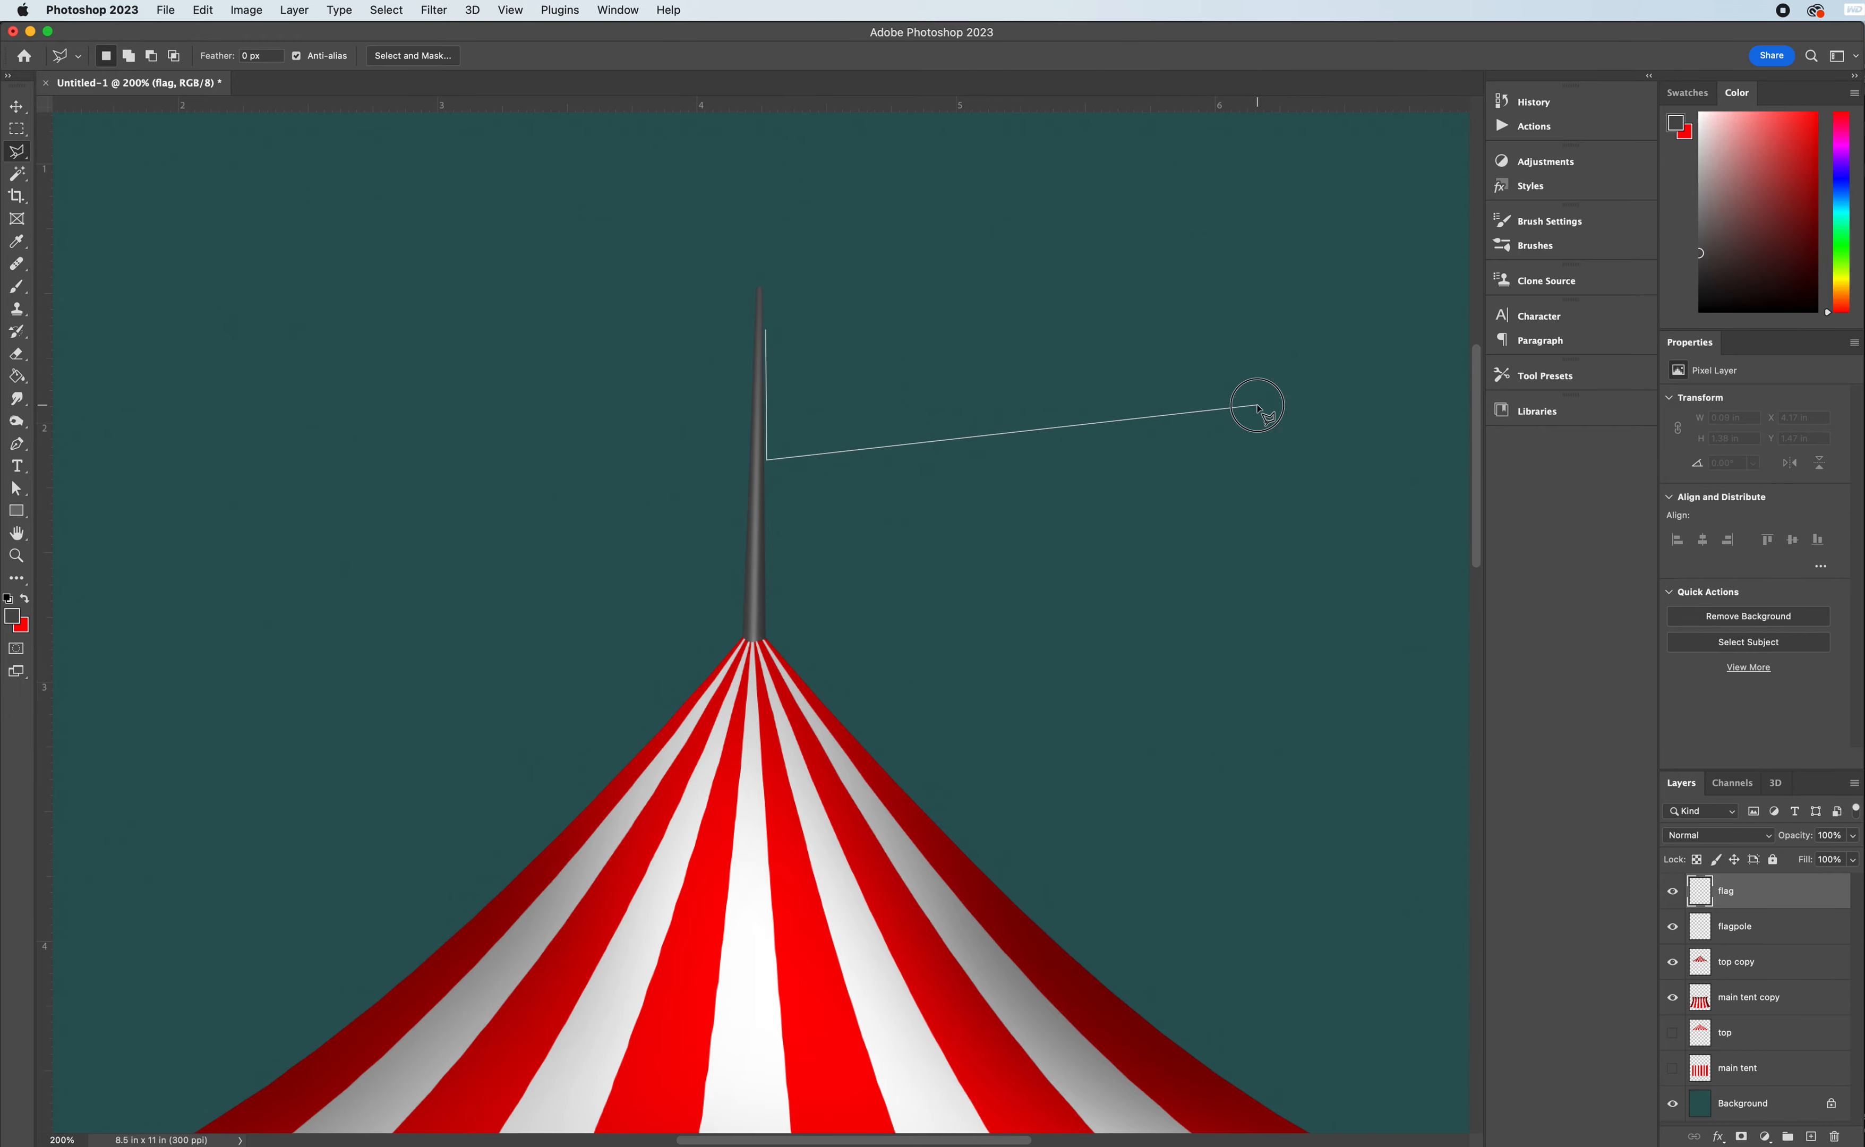
click(767, 334)
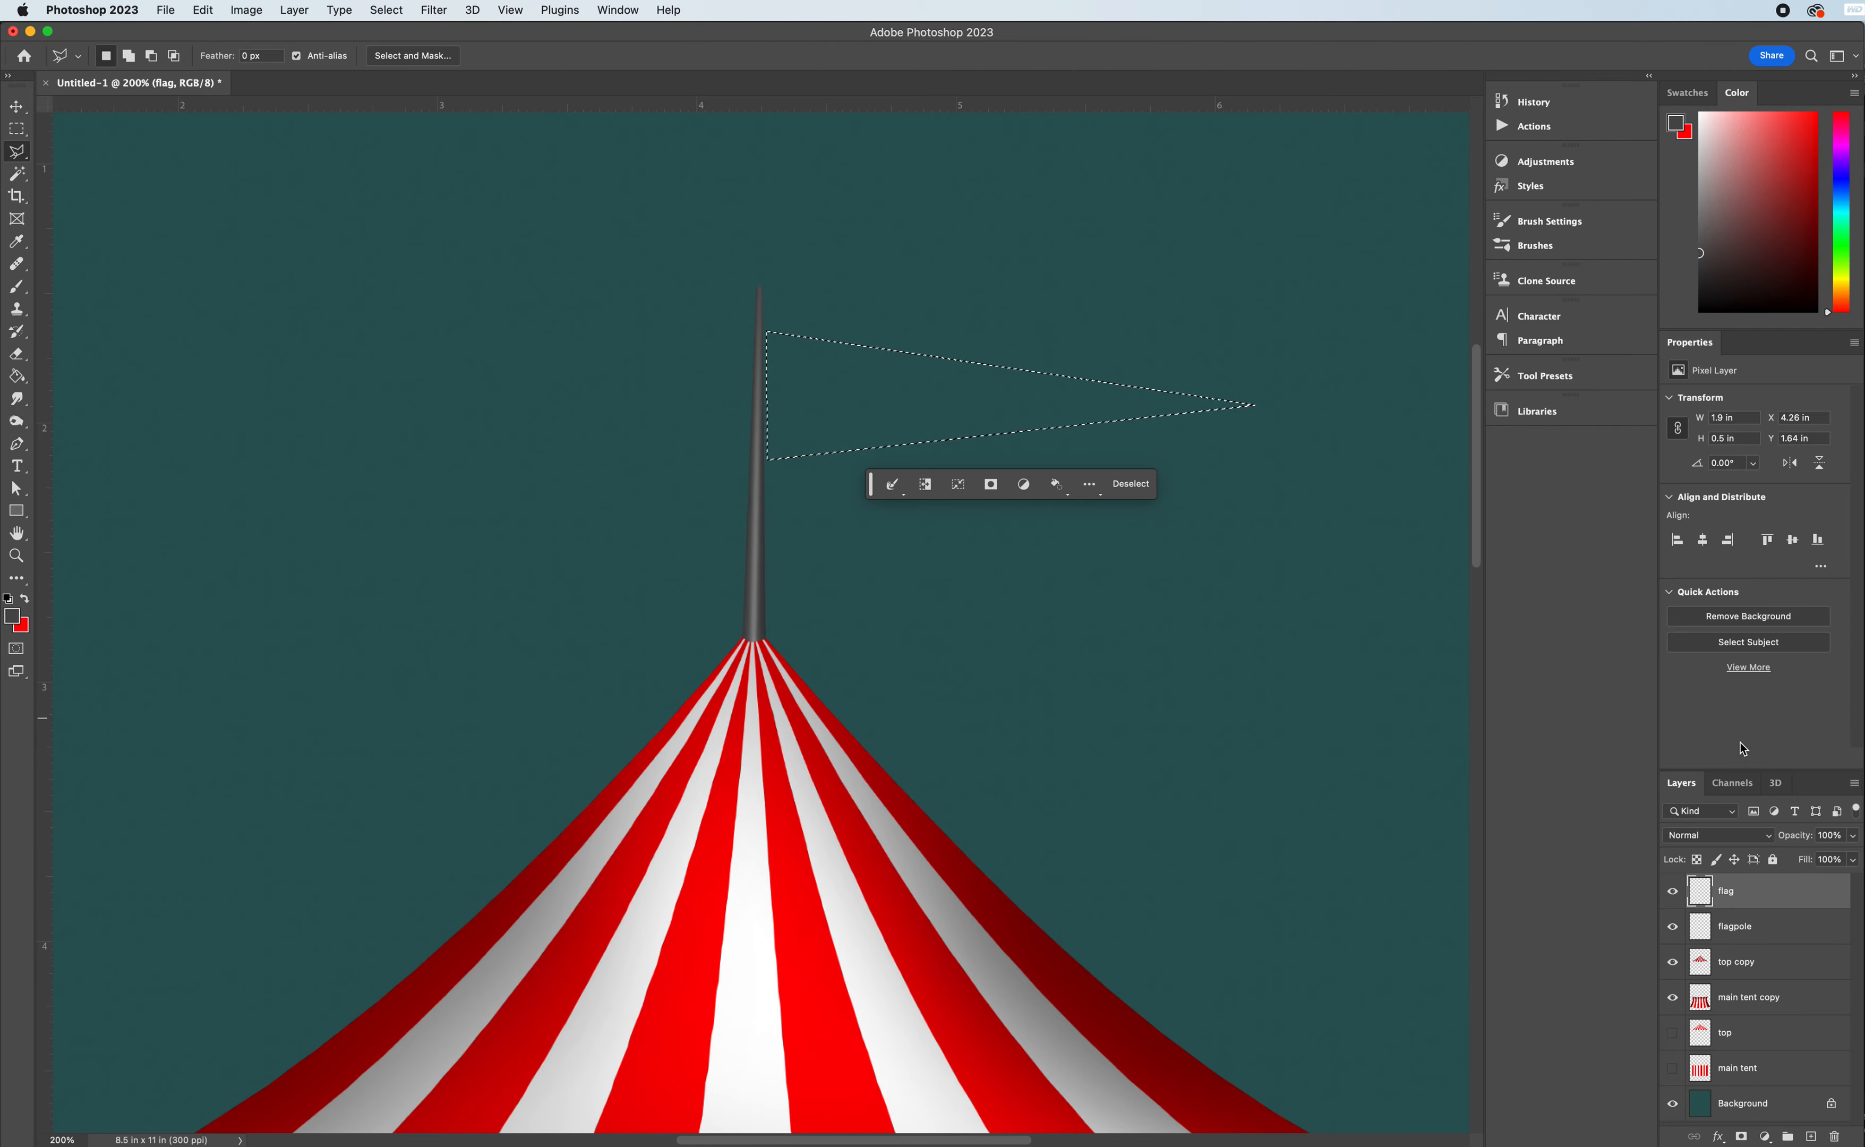
- Fill the triangular flag selection with bright blue and deselect it
drag(1848, 258, 1848, 200)
click(1825, 102)
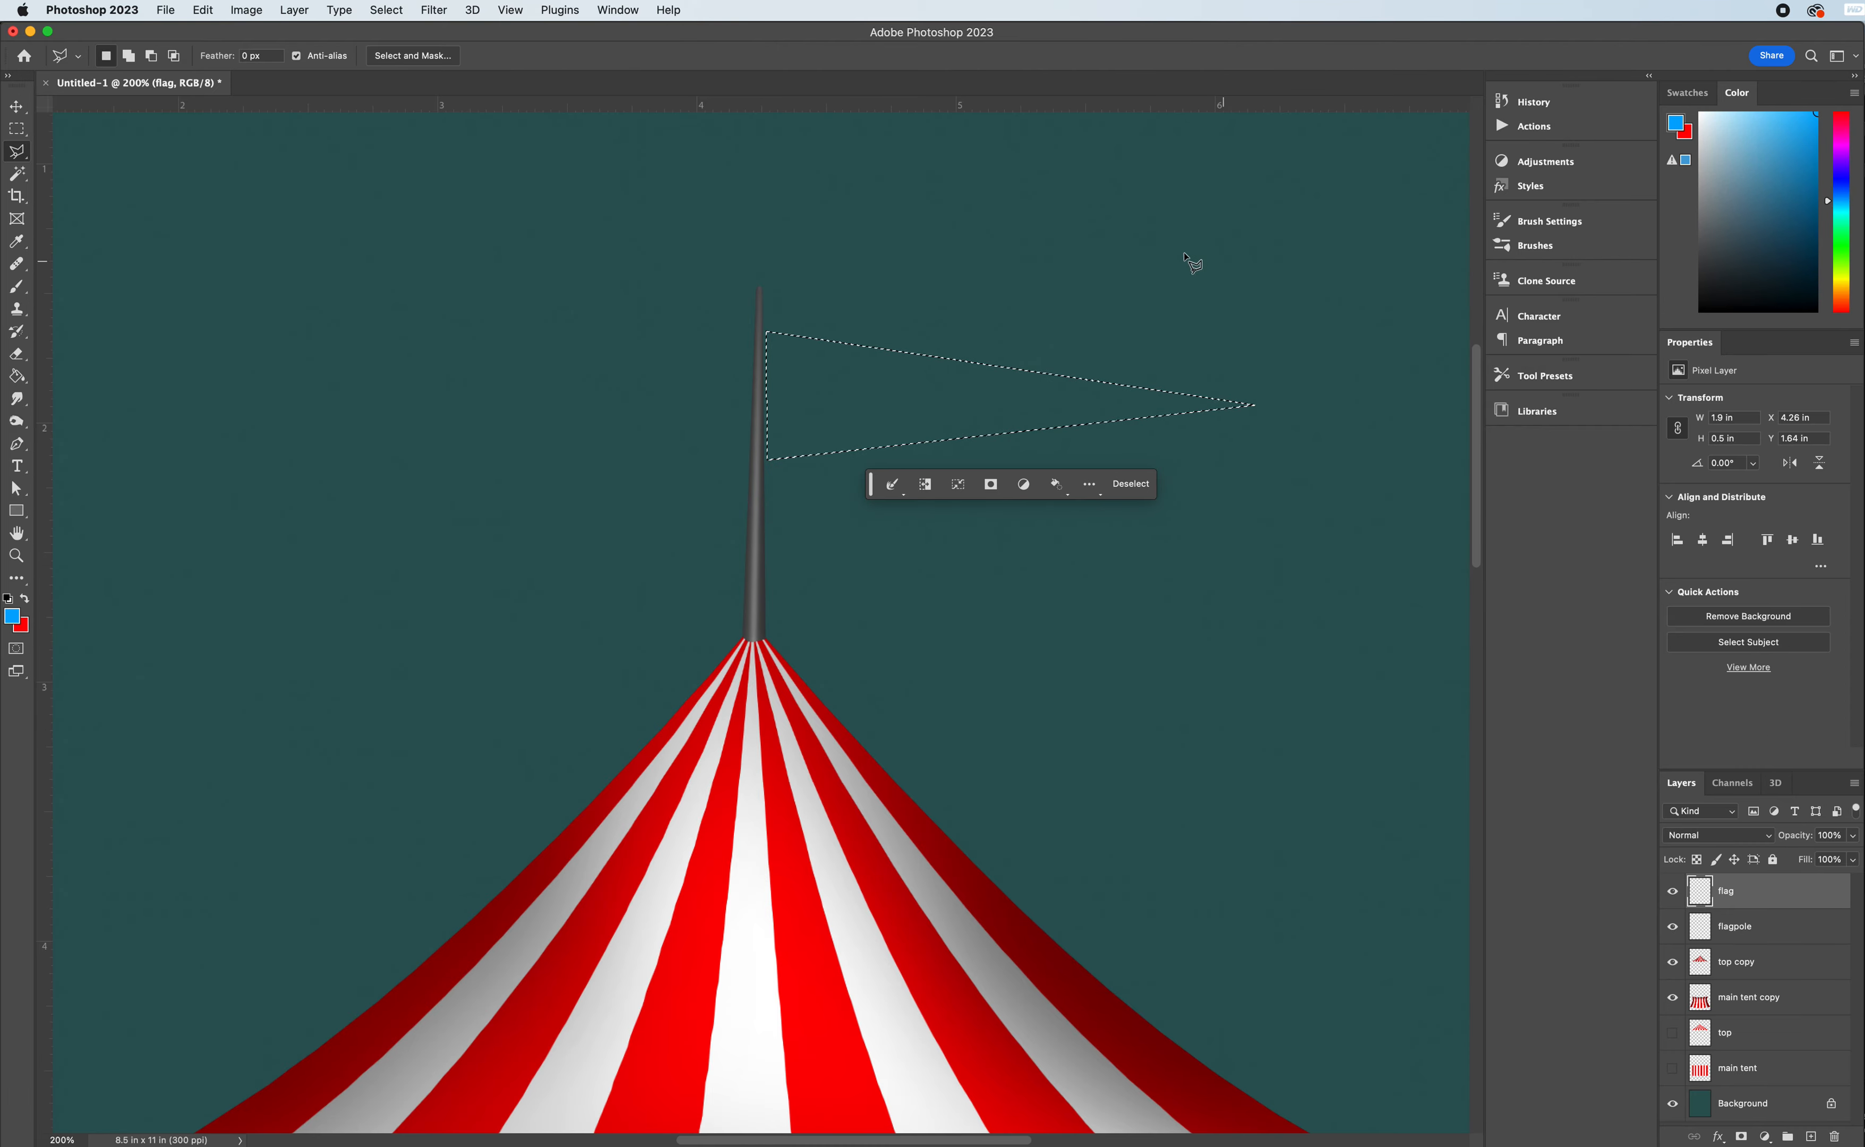
click(17, 378)
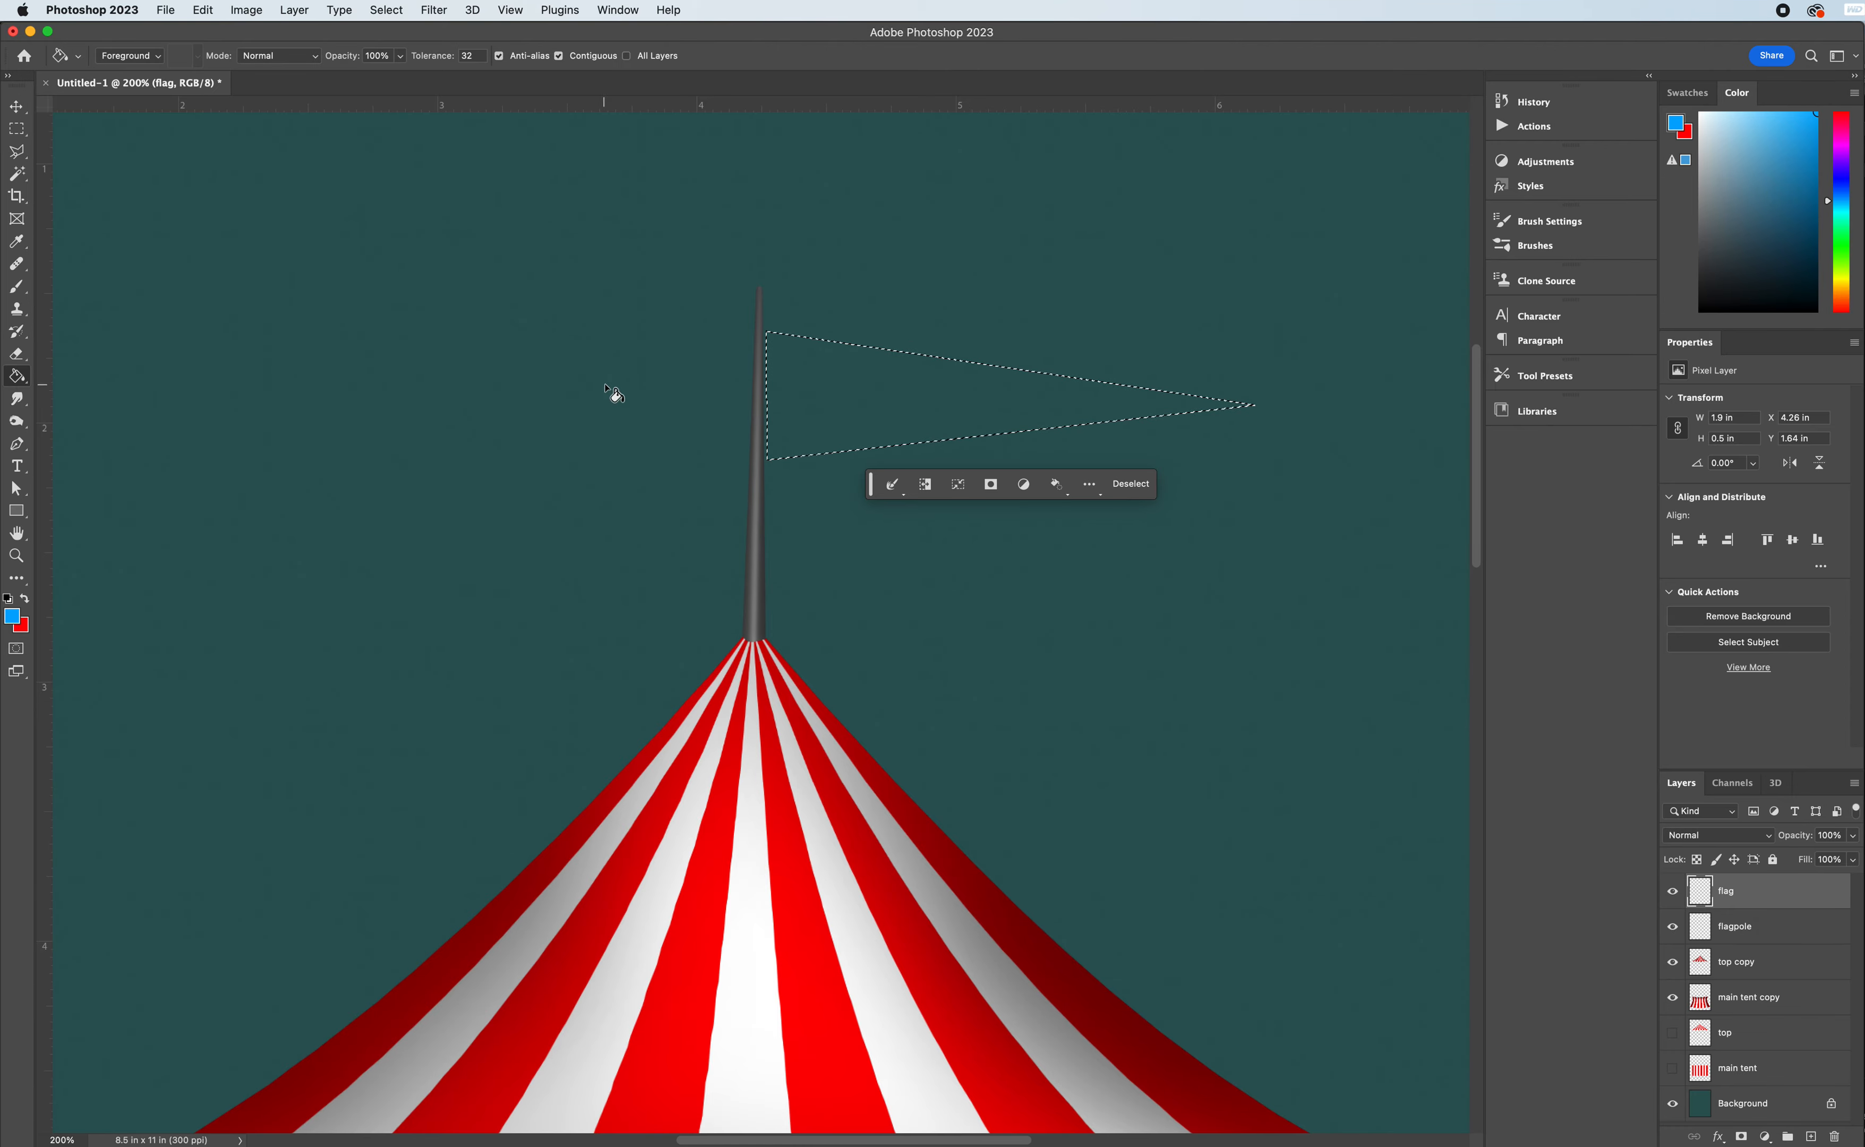
click(823, 416)
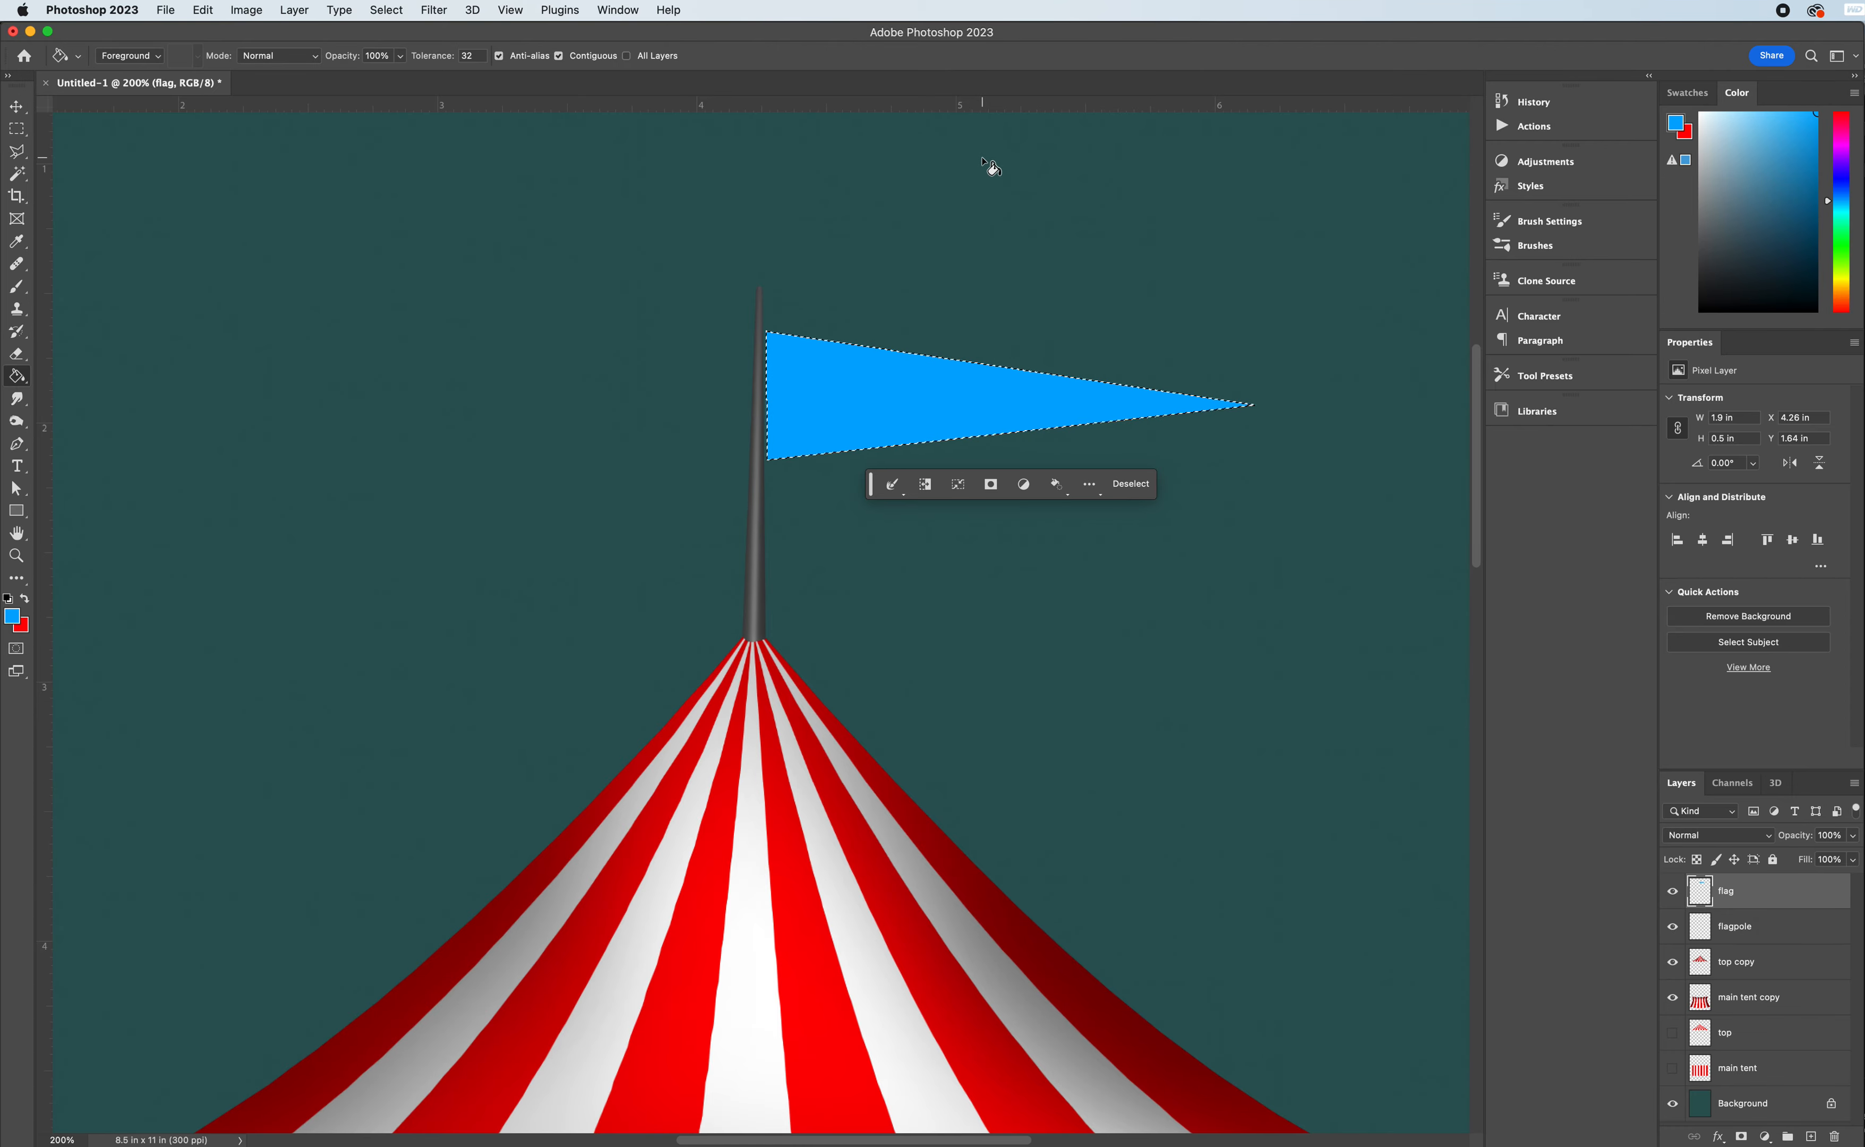
click(1130, 484)
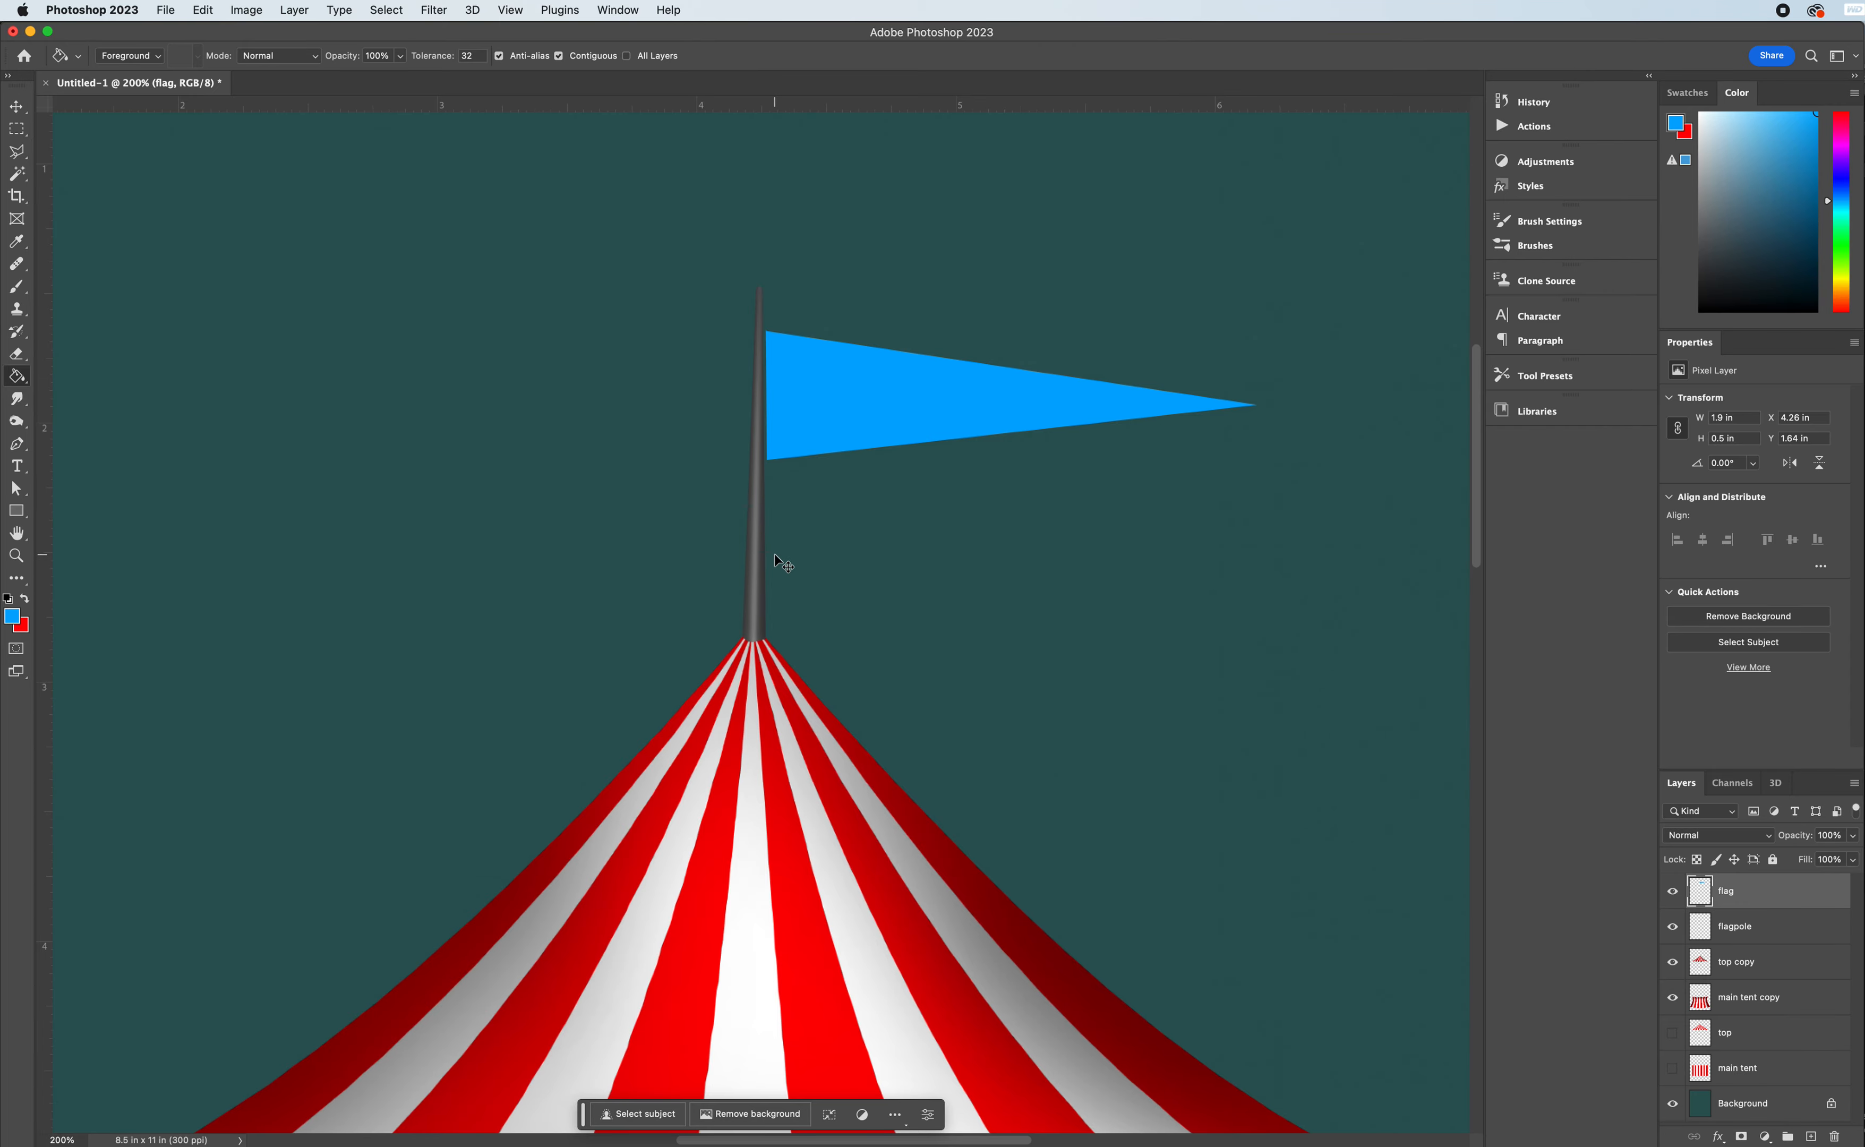
- Warp the blue pennant with the Flag warp style and set its bend to -59.7%
key(super+t)
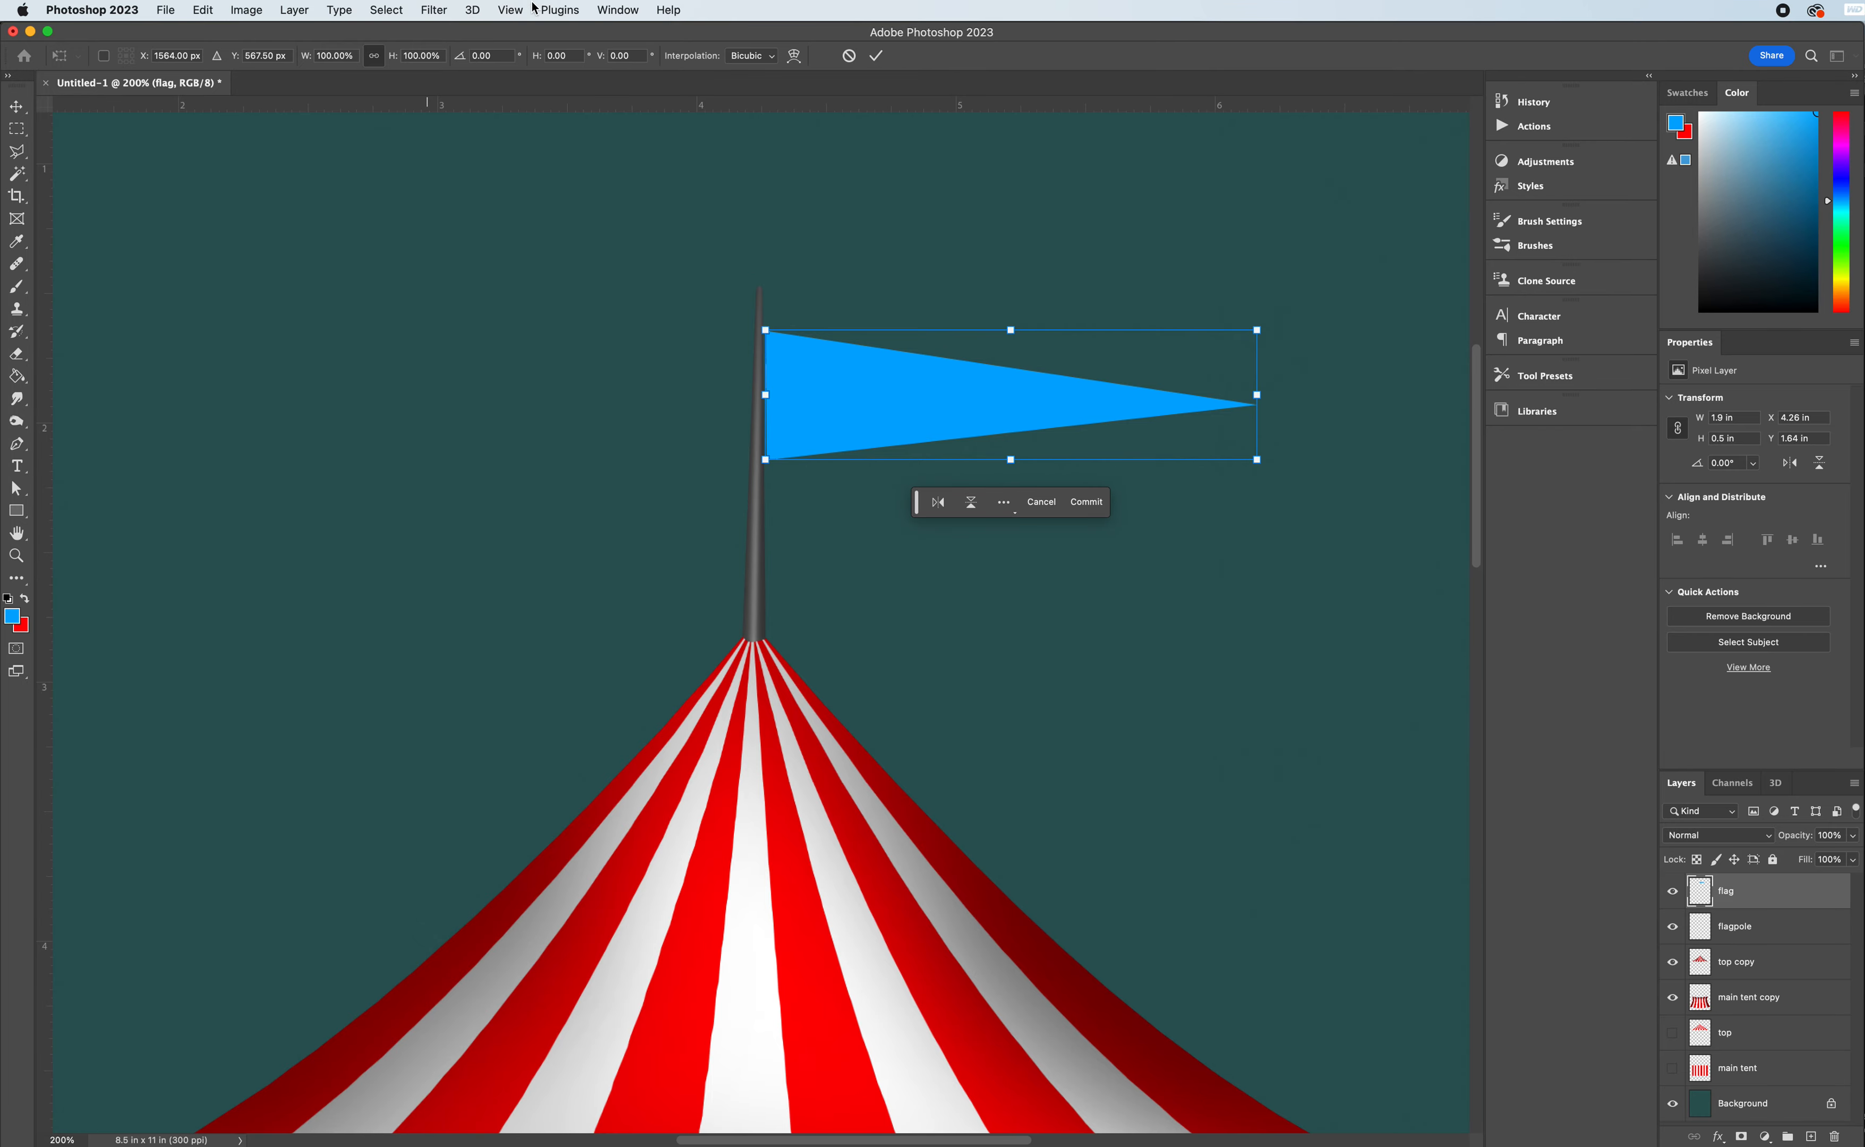
right_click(938, 383)
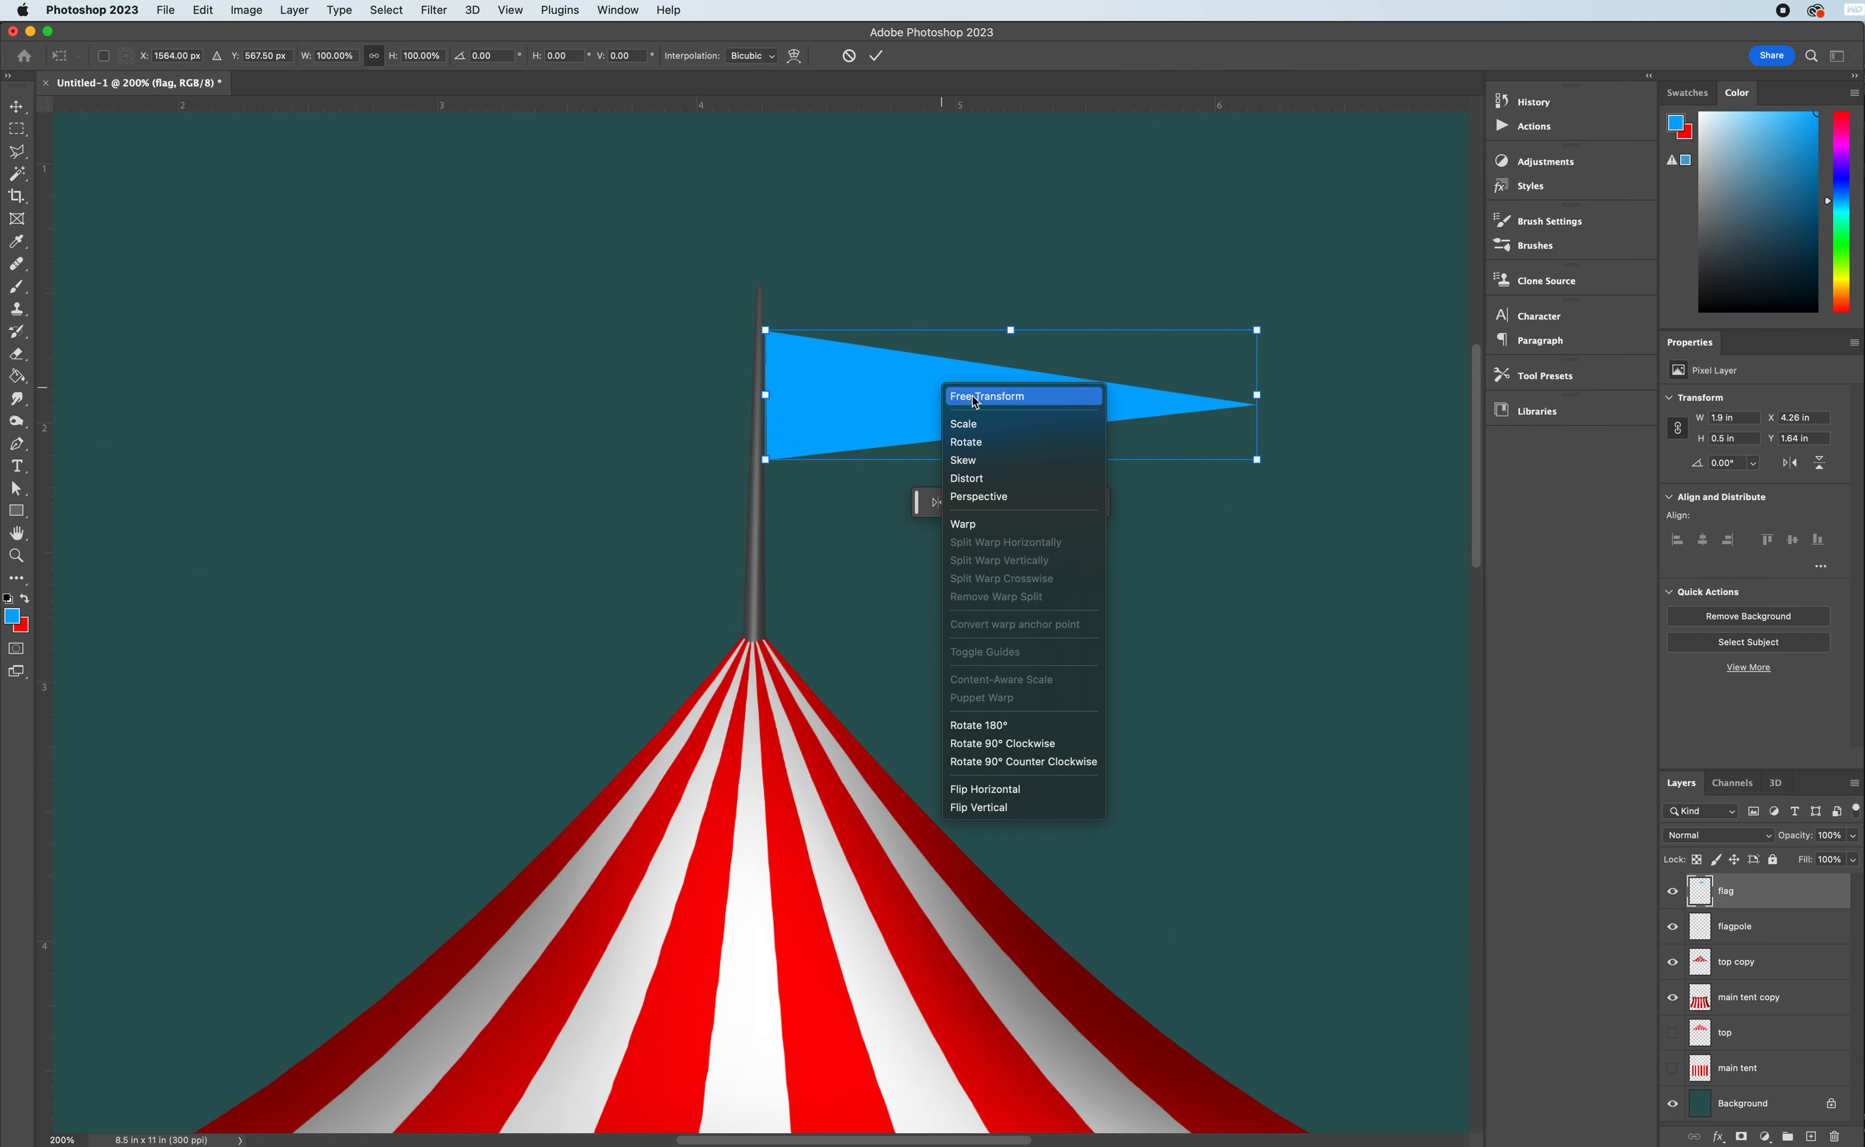
click(974, 535)
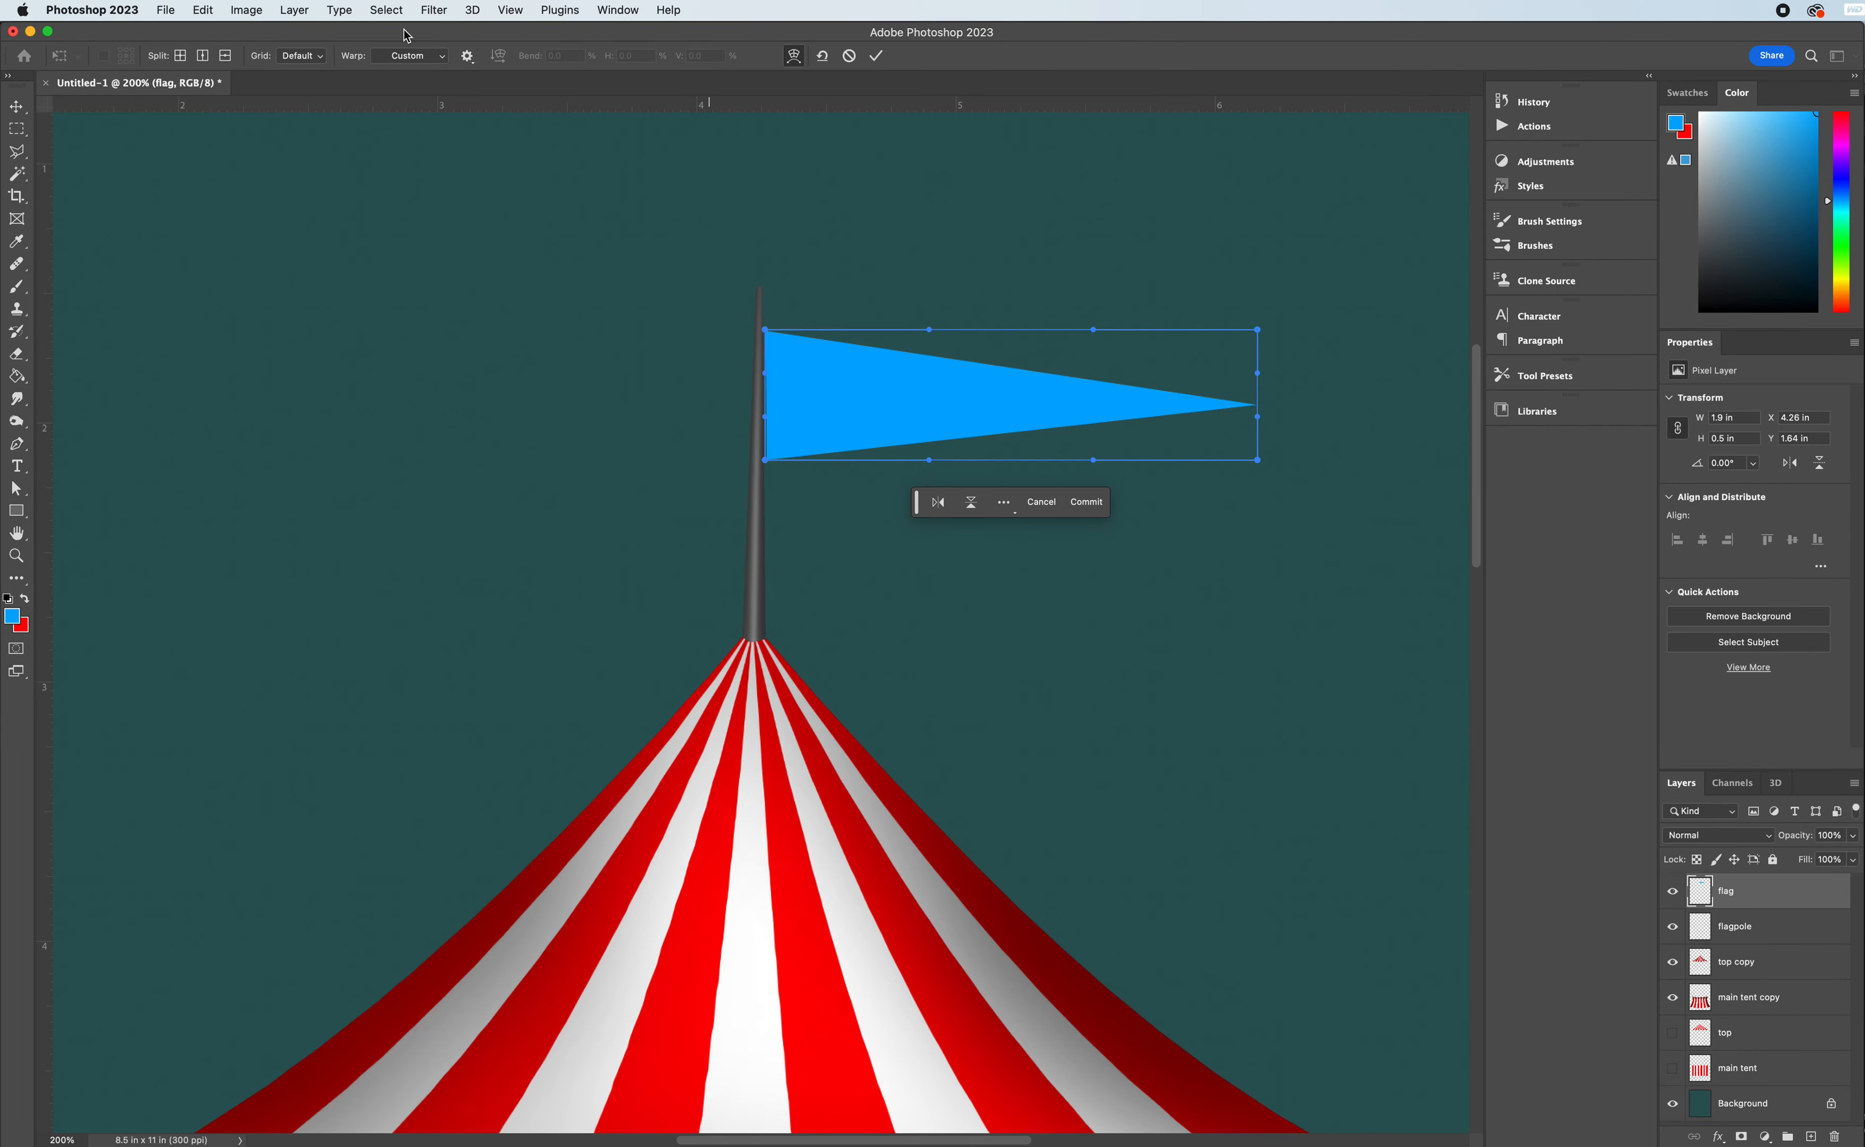
mouse_move(403, 29)
mouse_down()
mouse_move(433, 23)
mouse_move(398, 24)
mouse_up()
click(443, 57)
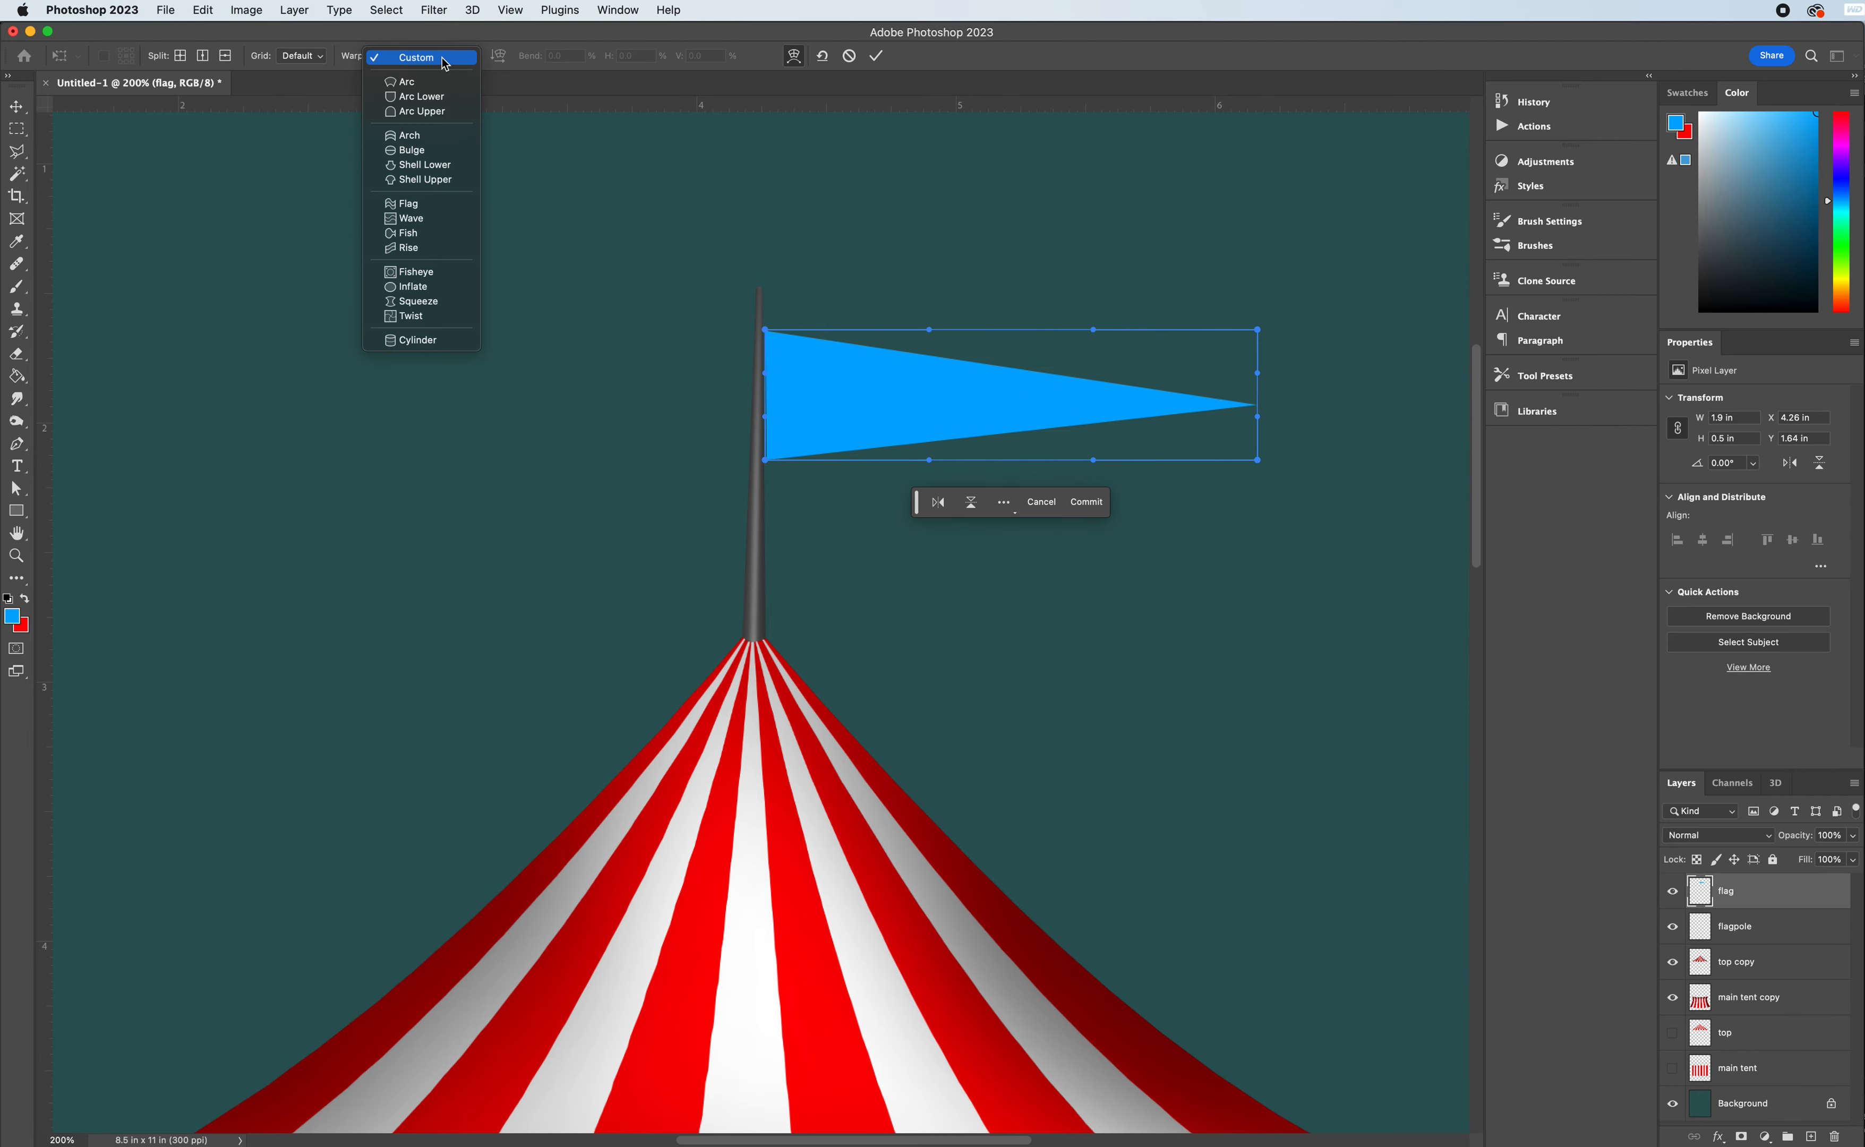
click(427, 207)
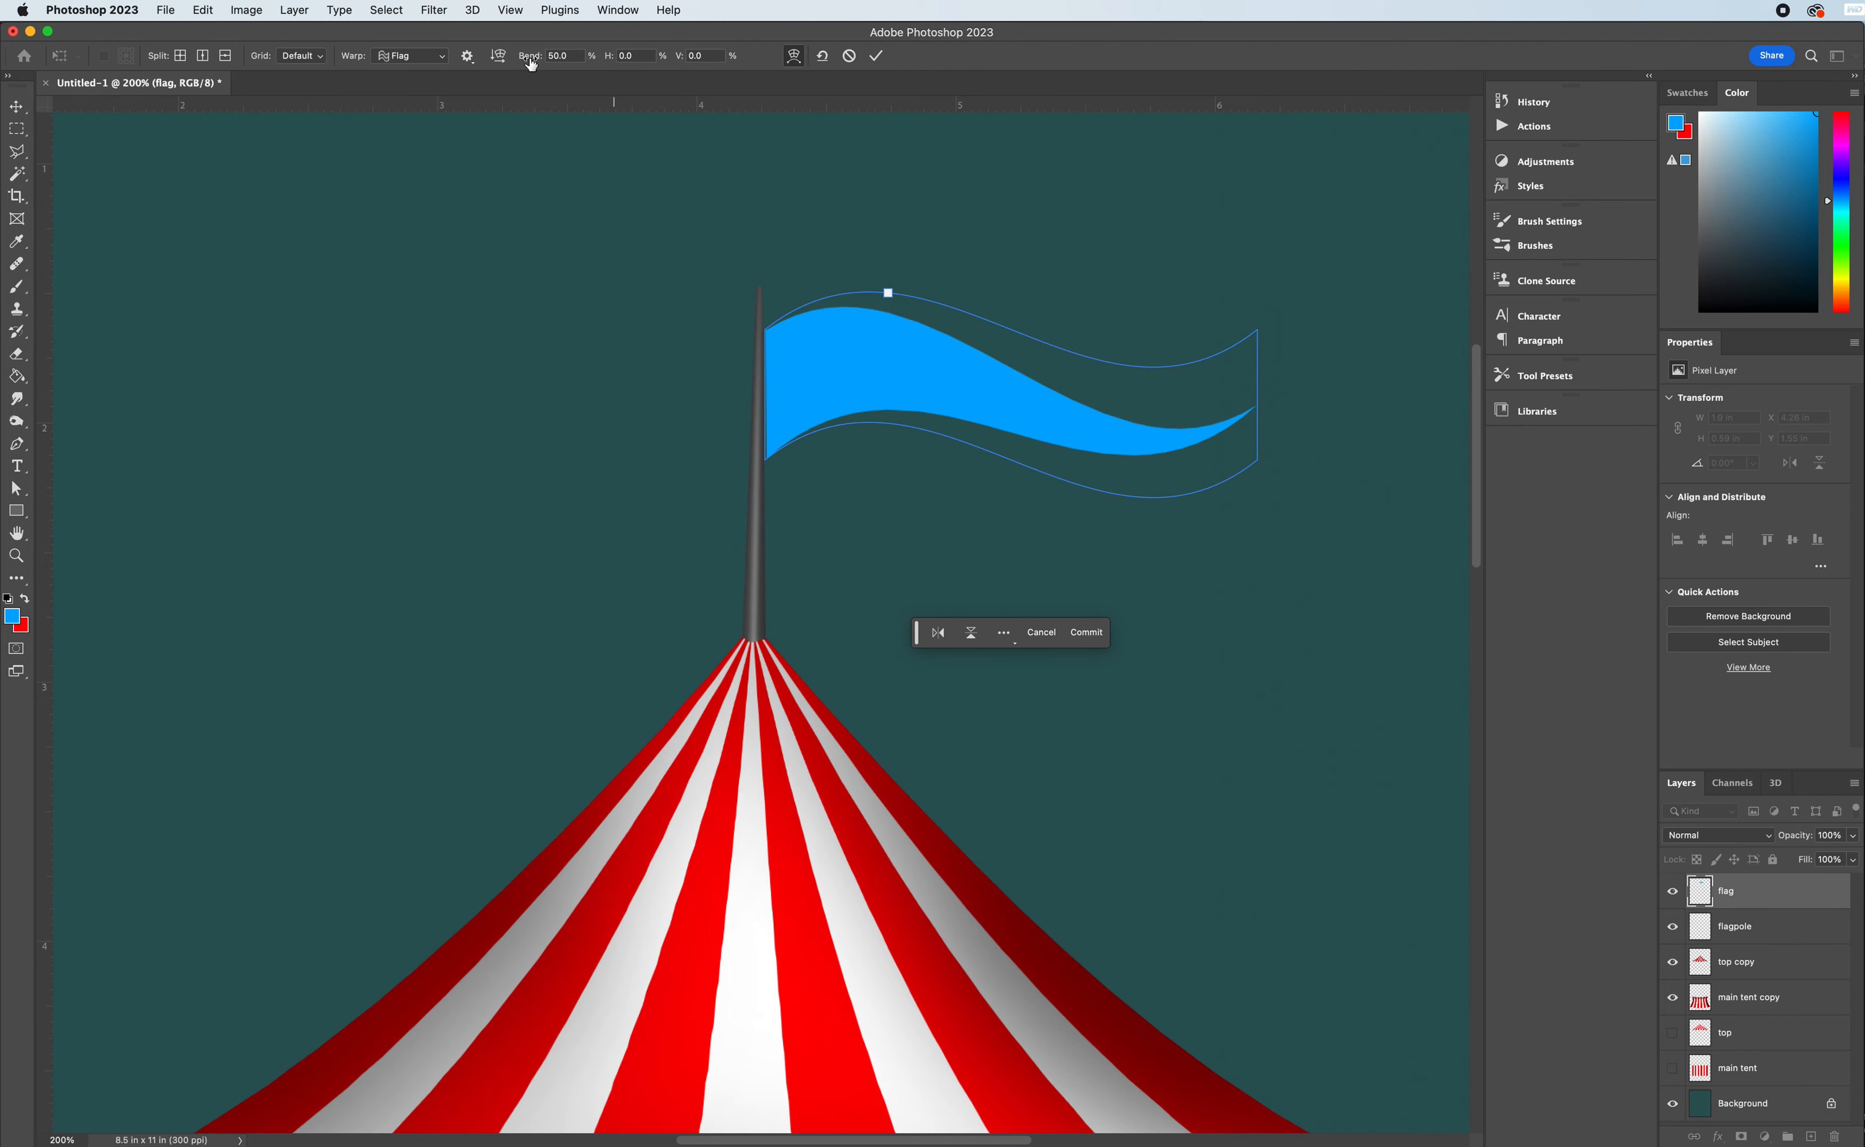
drag(534, 61, 259, 61)
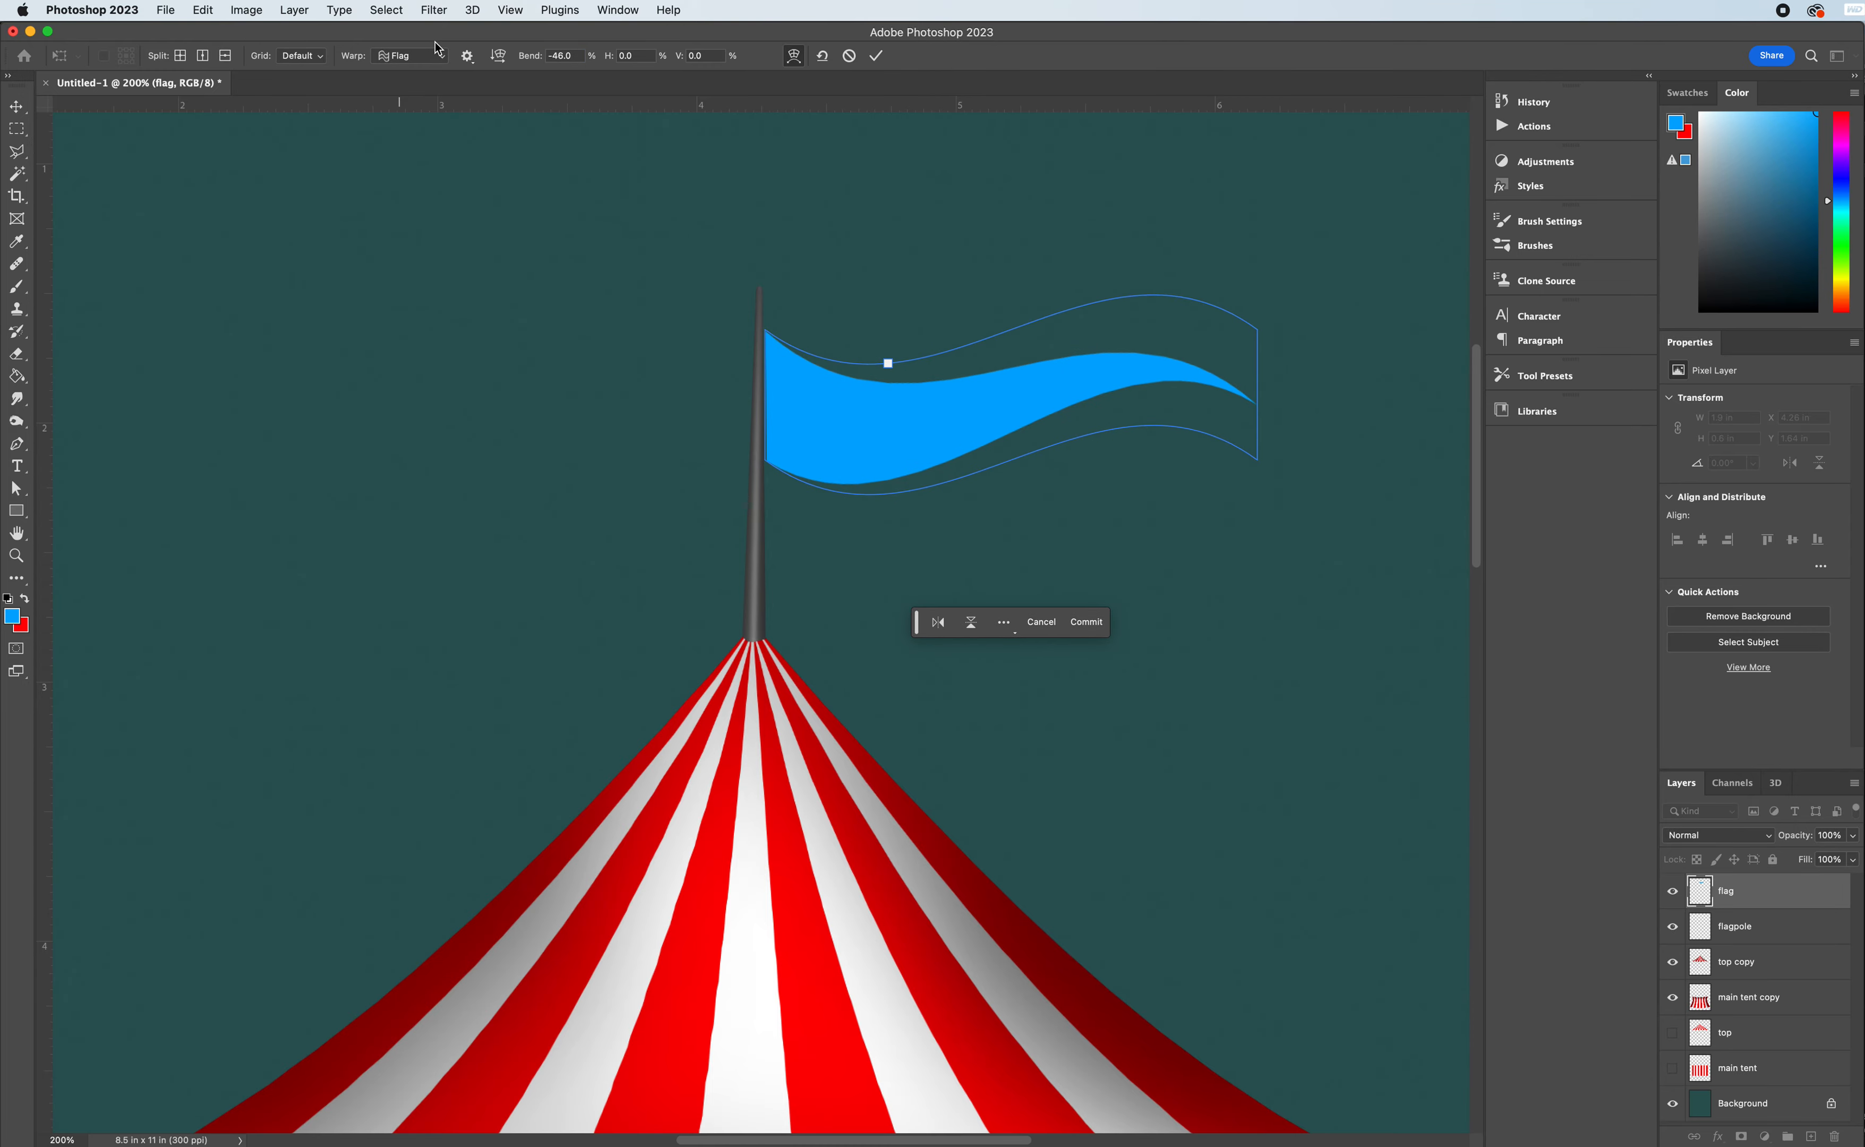
drag(540, 63, 412, 53)
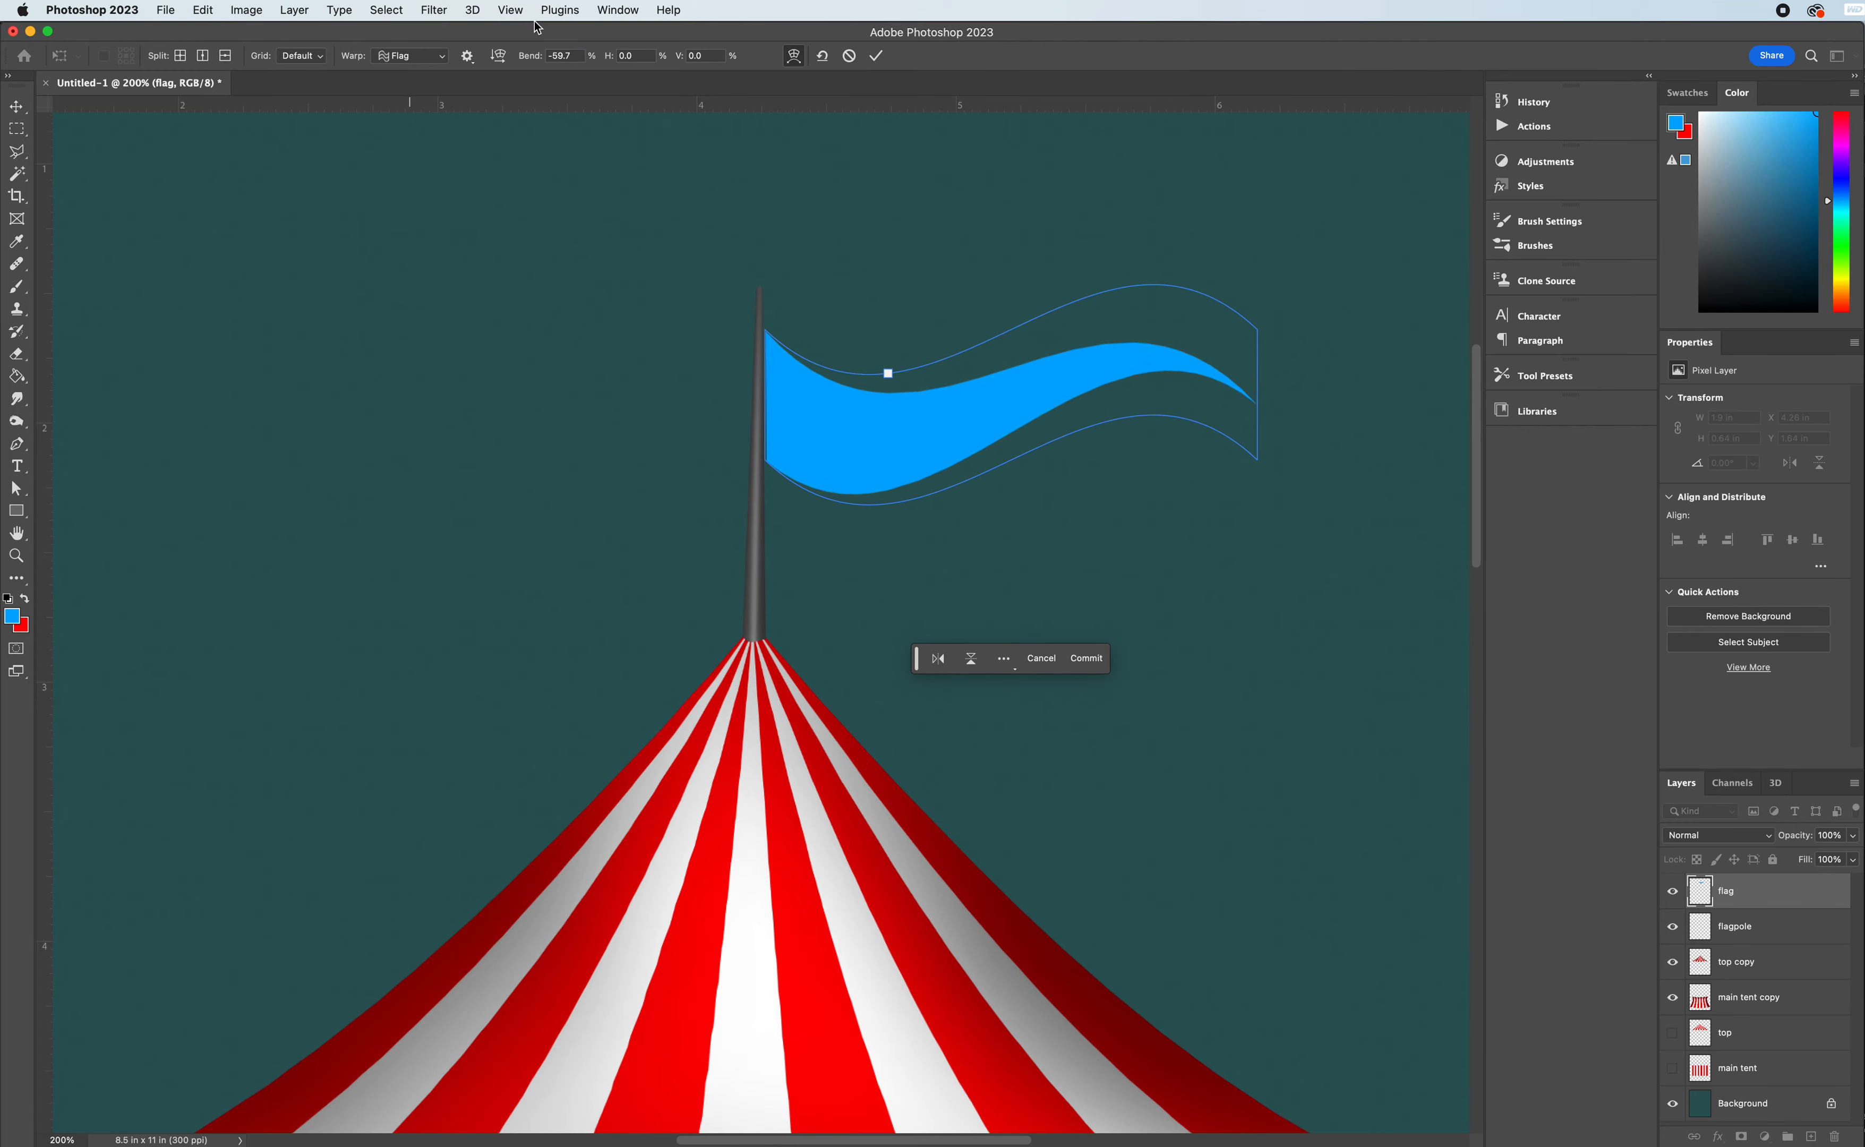
- Switch the flag's warp to Custom, curve its pole-side edge inward, and commit the transform
click(446, 61)
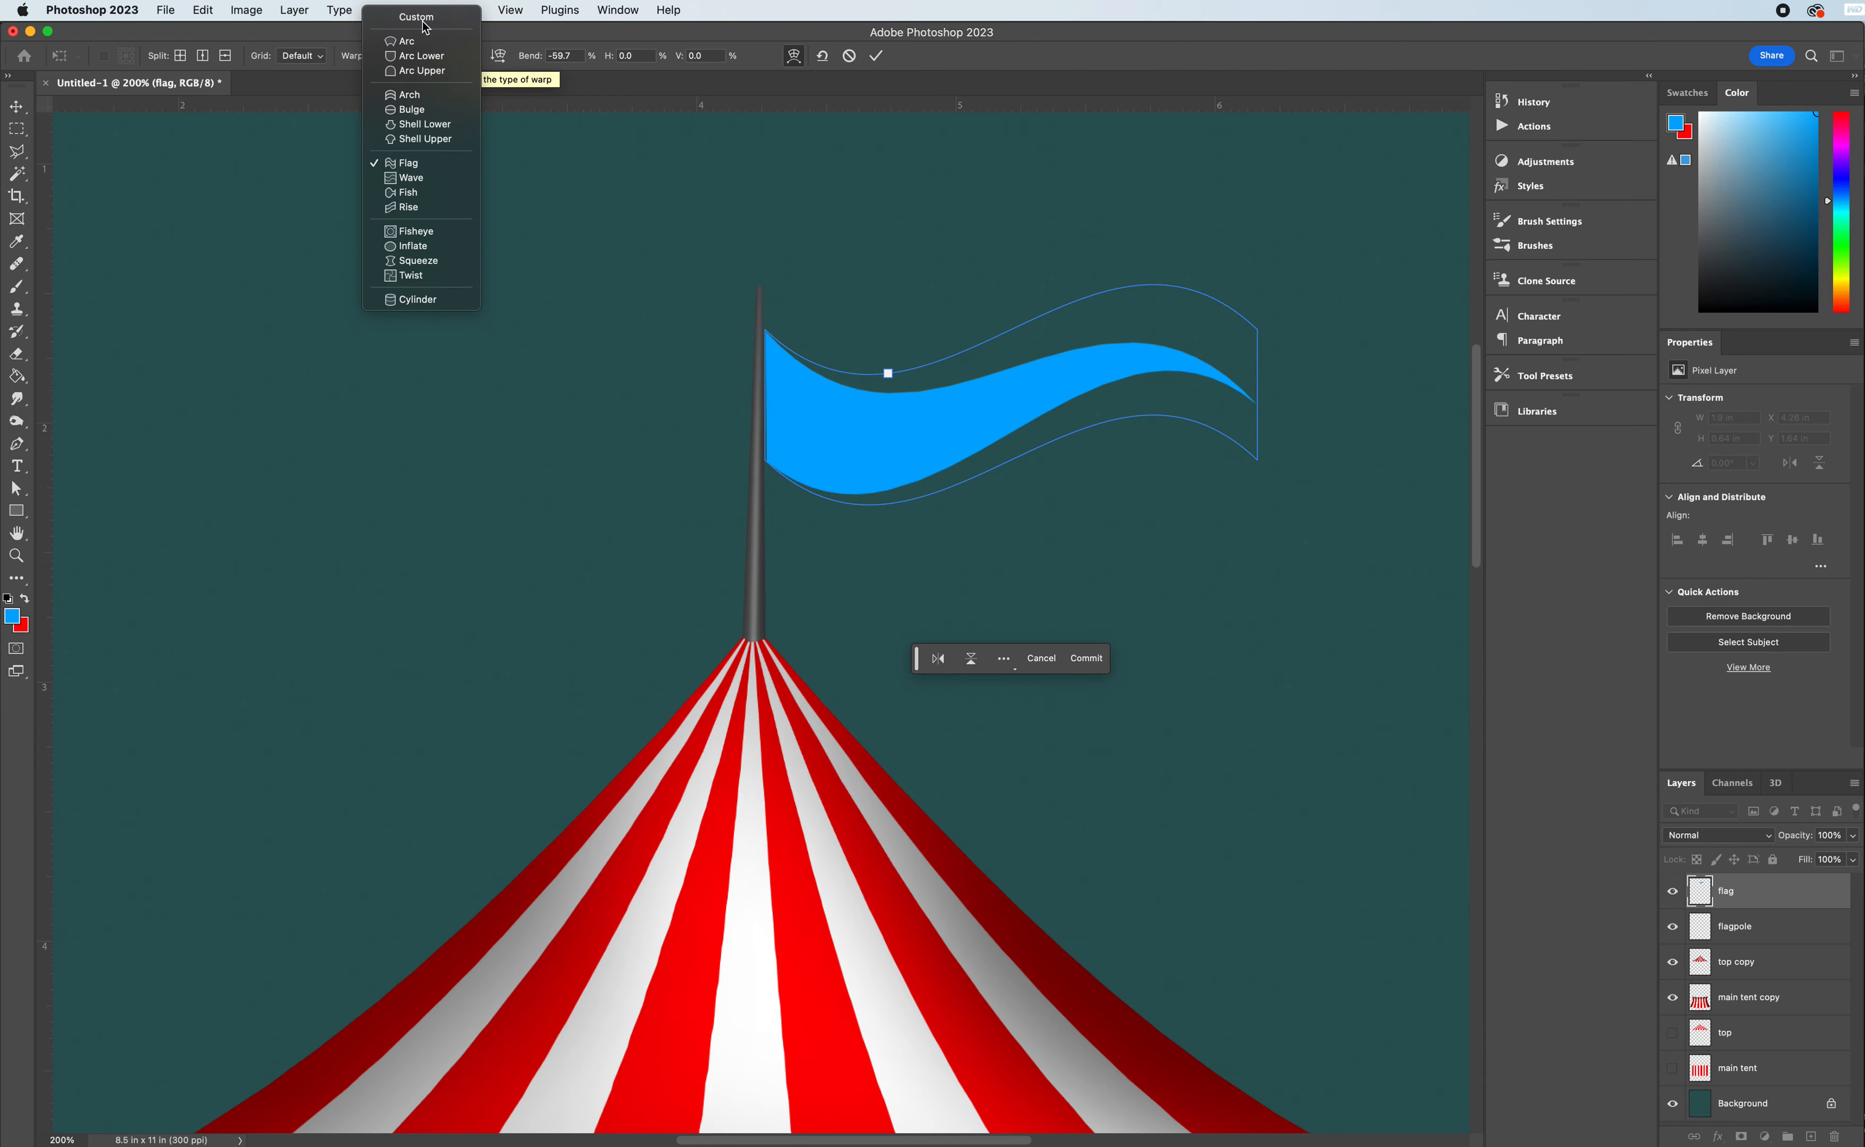
click(426, 29)
drag(770, 380, 778, 435)
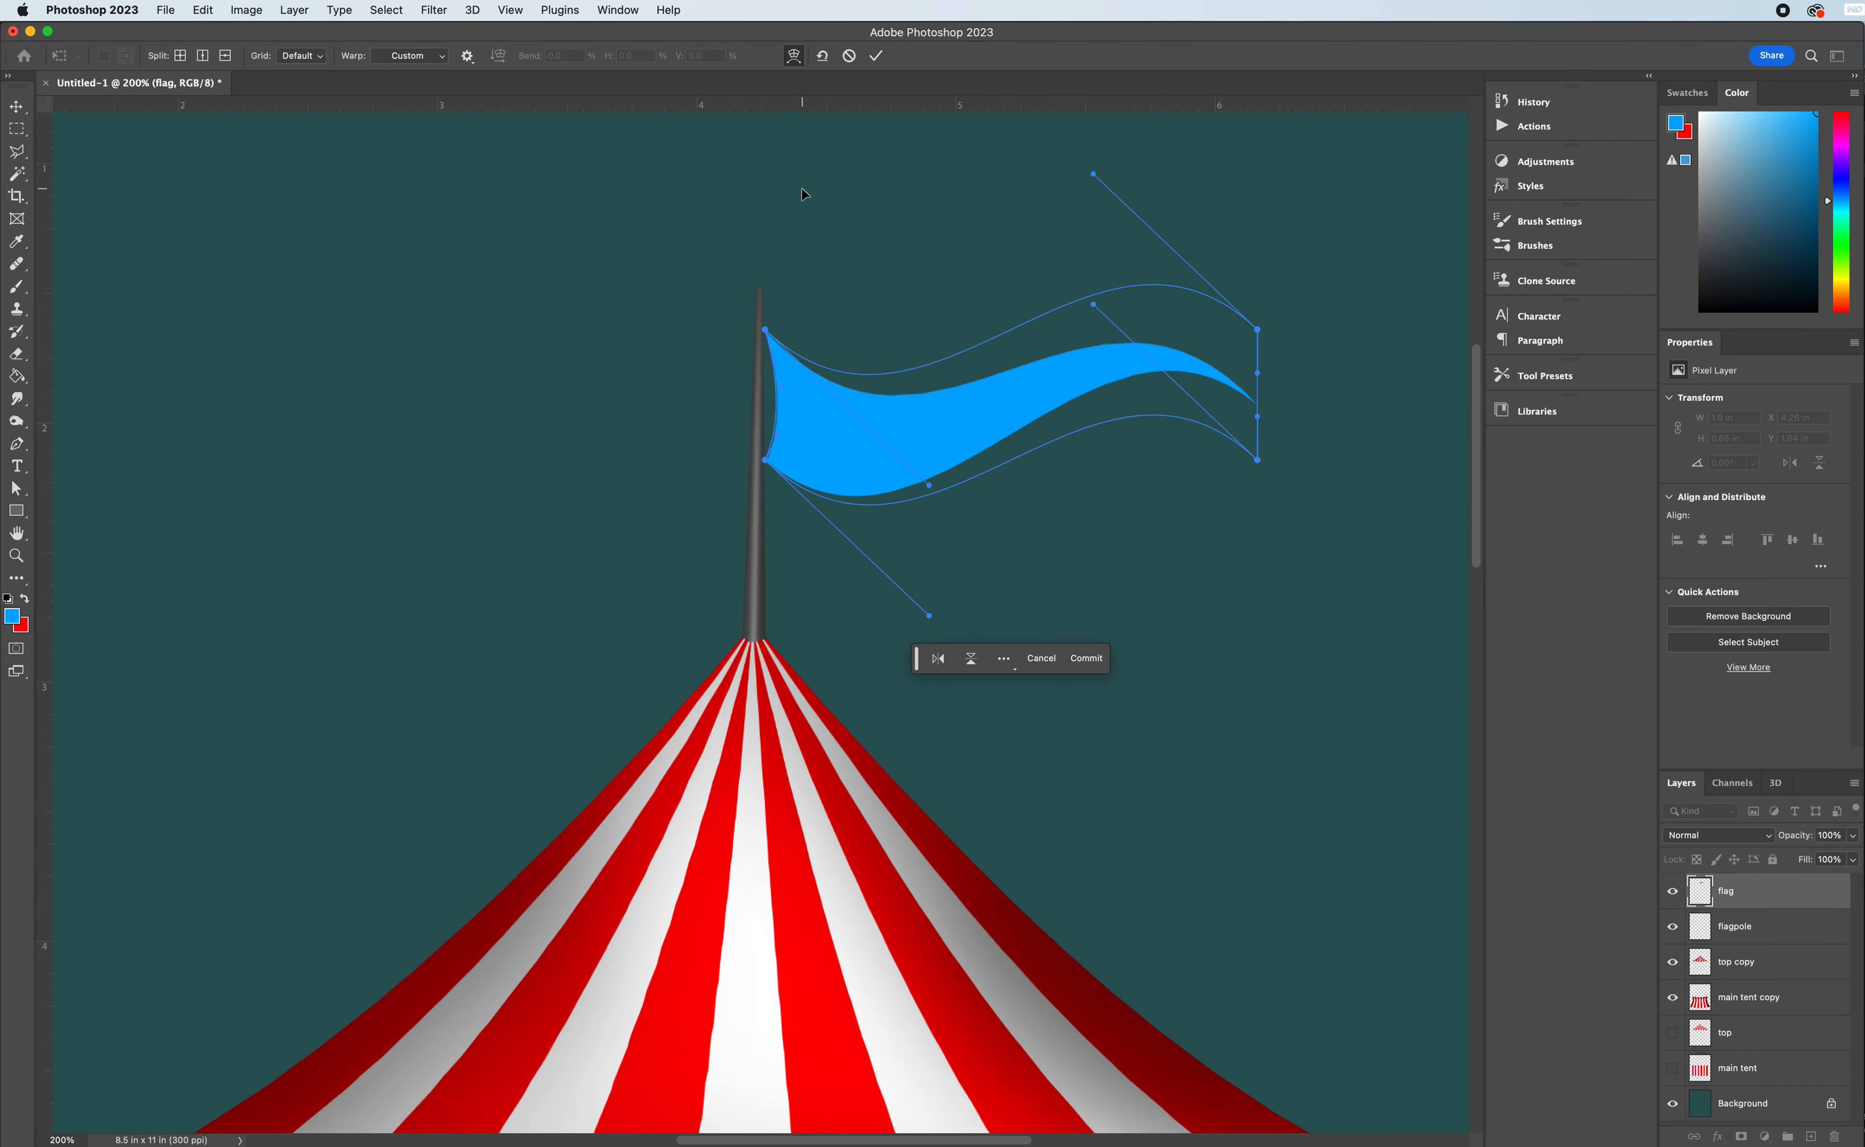
key(Return)
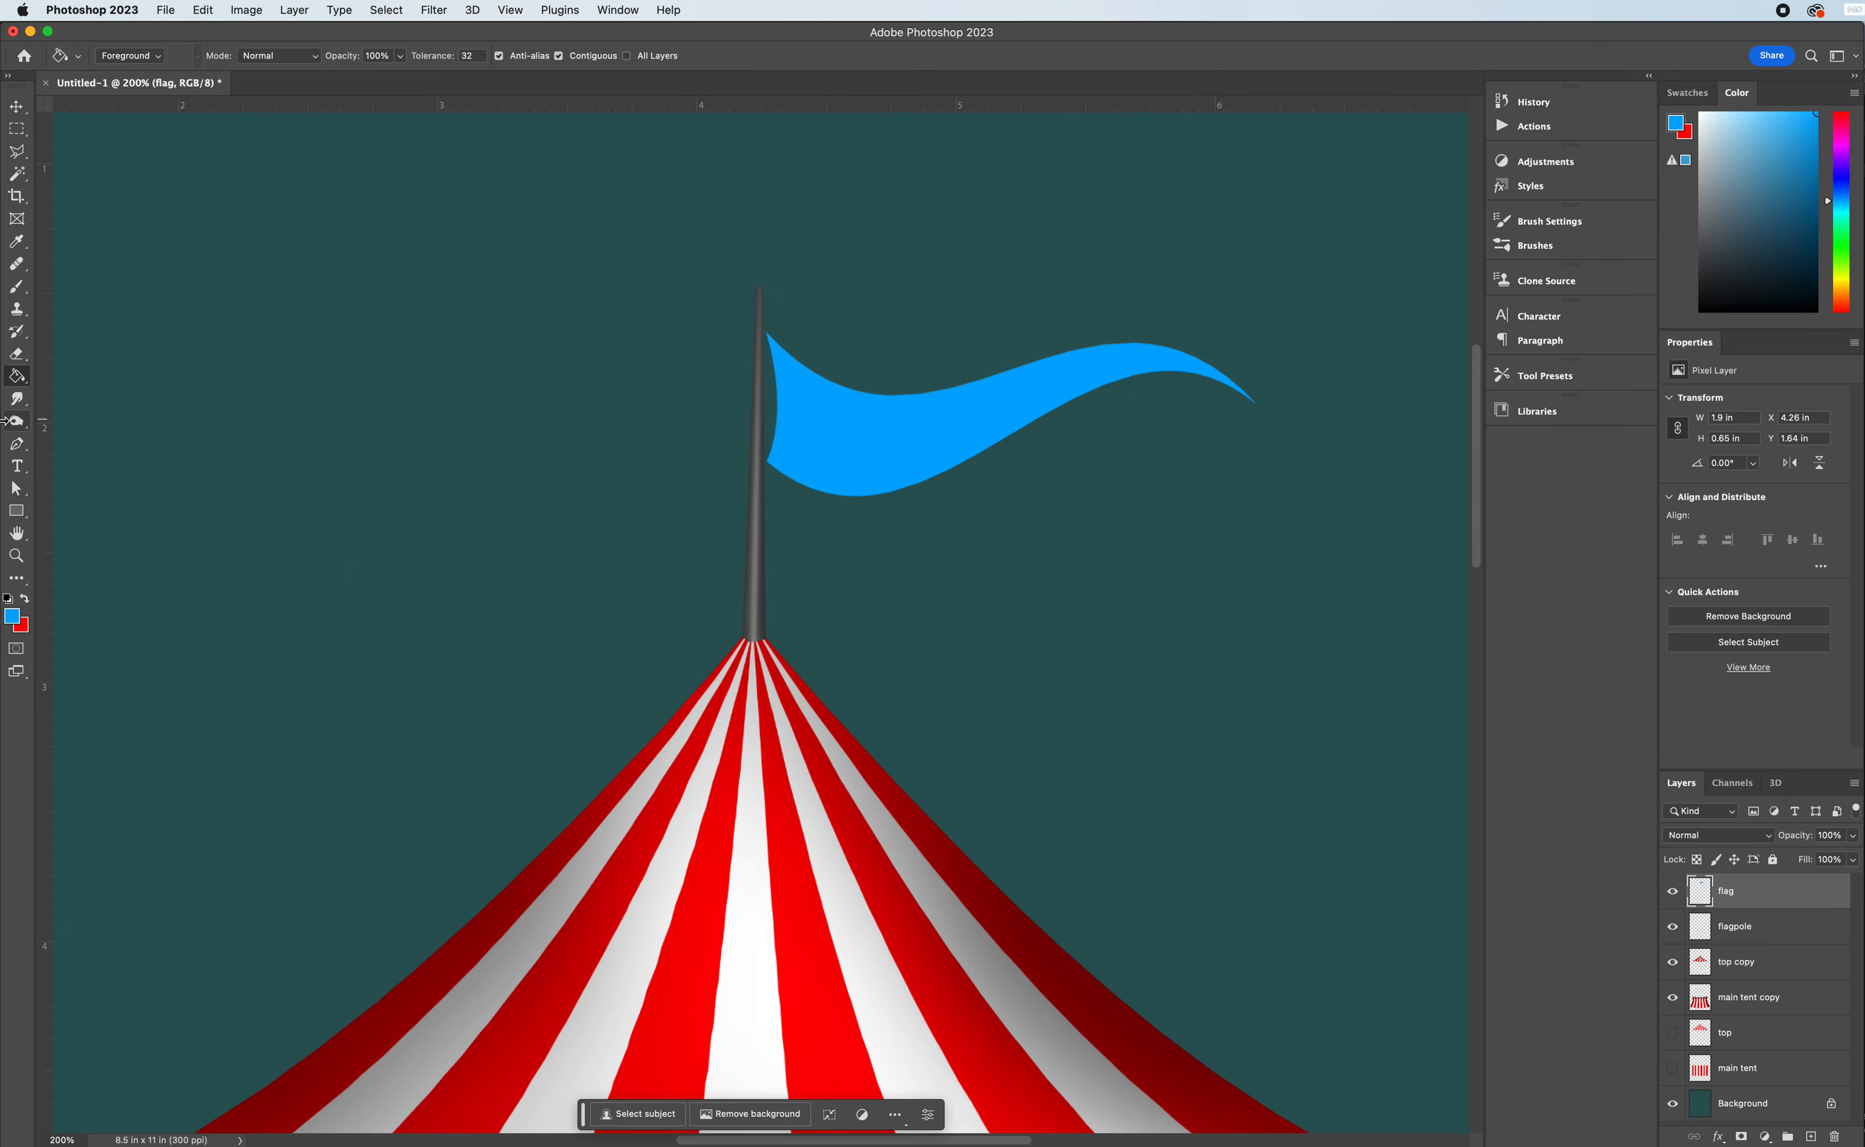
- Burn a shadow along the flag's pole-side edge with a 100 px brush set to the Highlights range
click(15, 424)
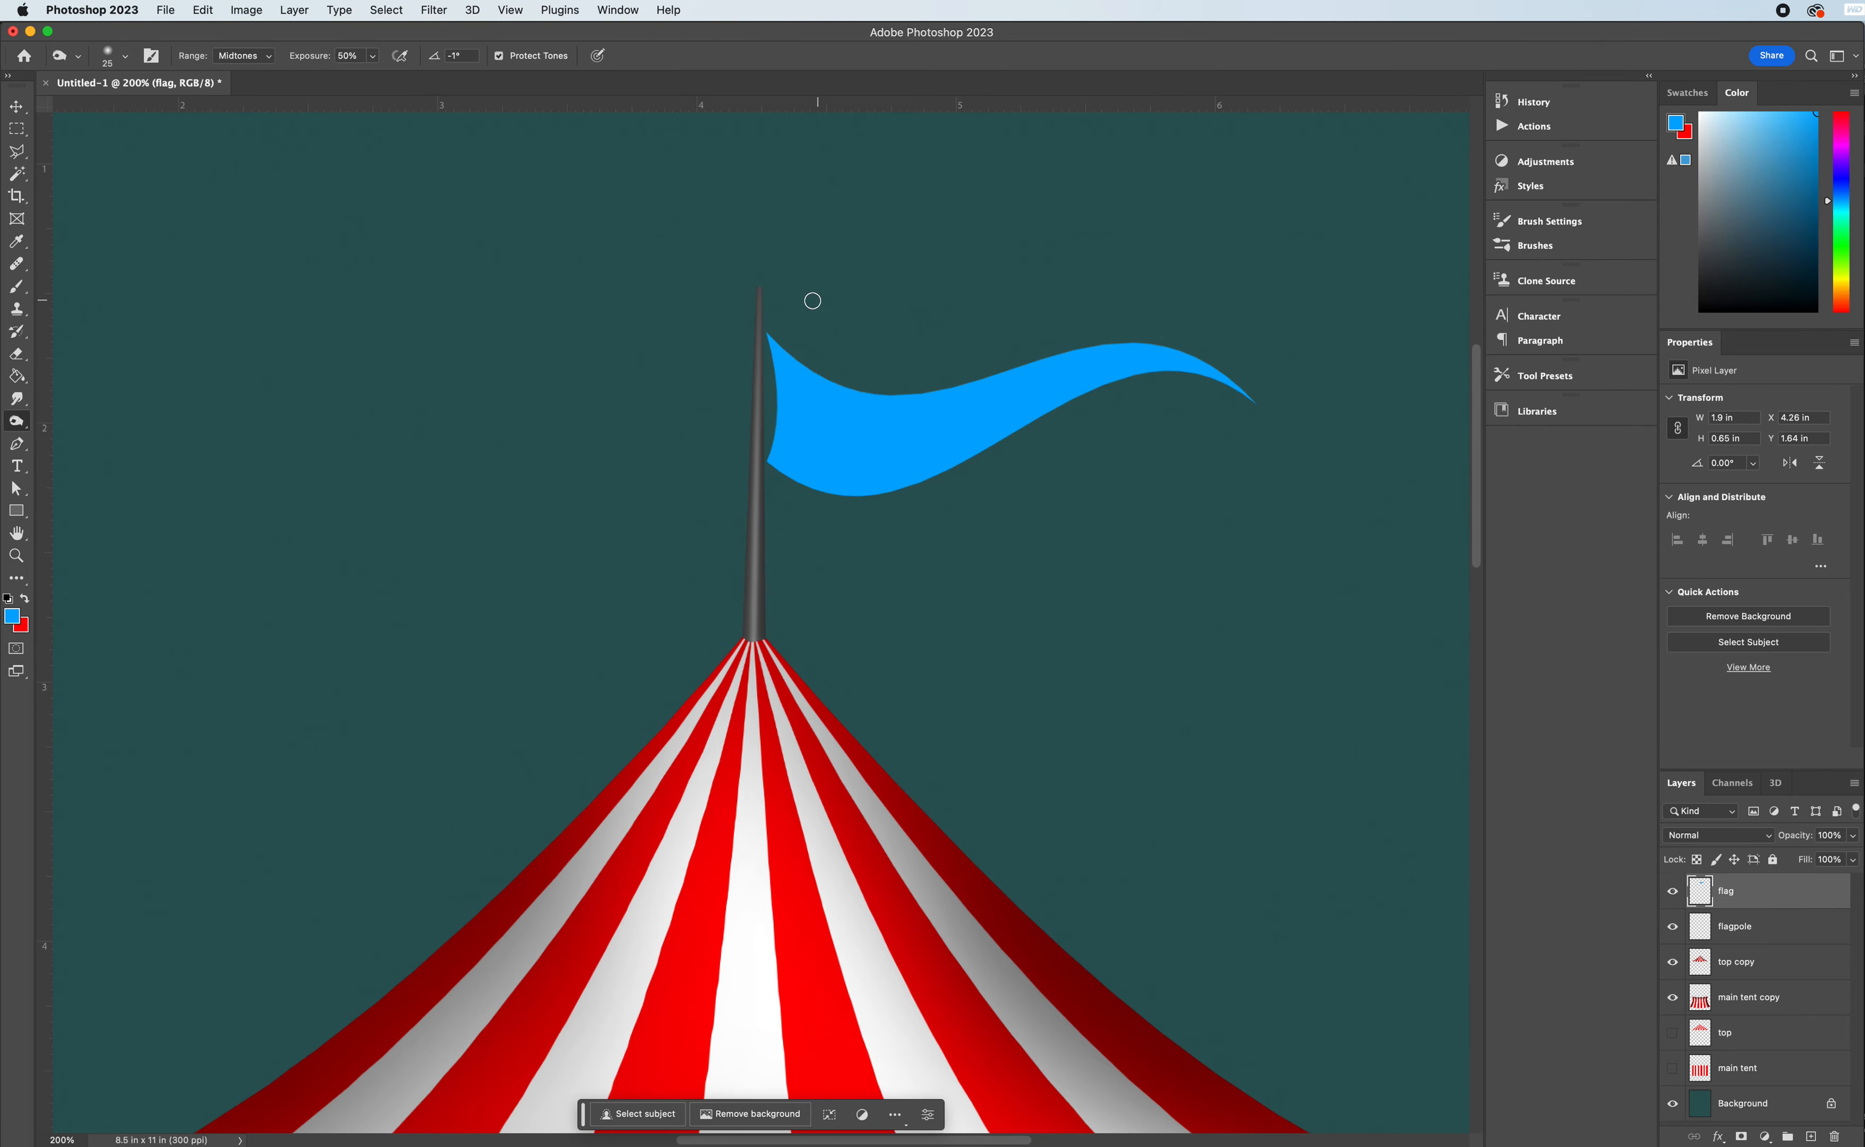
key(bracketright)
key(bracketright)
key(bracketright)
key(bracketright)
key(bracketright)
key(bracketright)
key(bracketright)
key(bracketright)
key(bracketright)
click(264, 65)
click(257, 75)
mouse_move(745, 303)
mouse_down()
mouse_move(777, 360)
mouse_move(749, 558)
mouse_up()
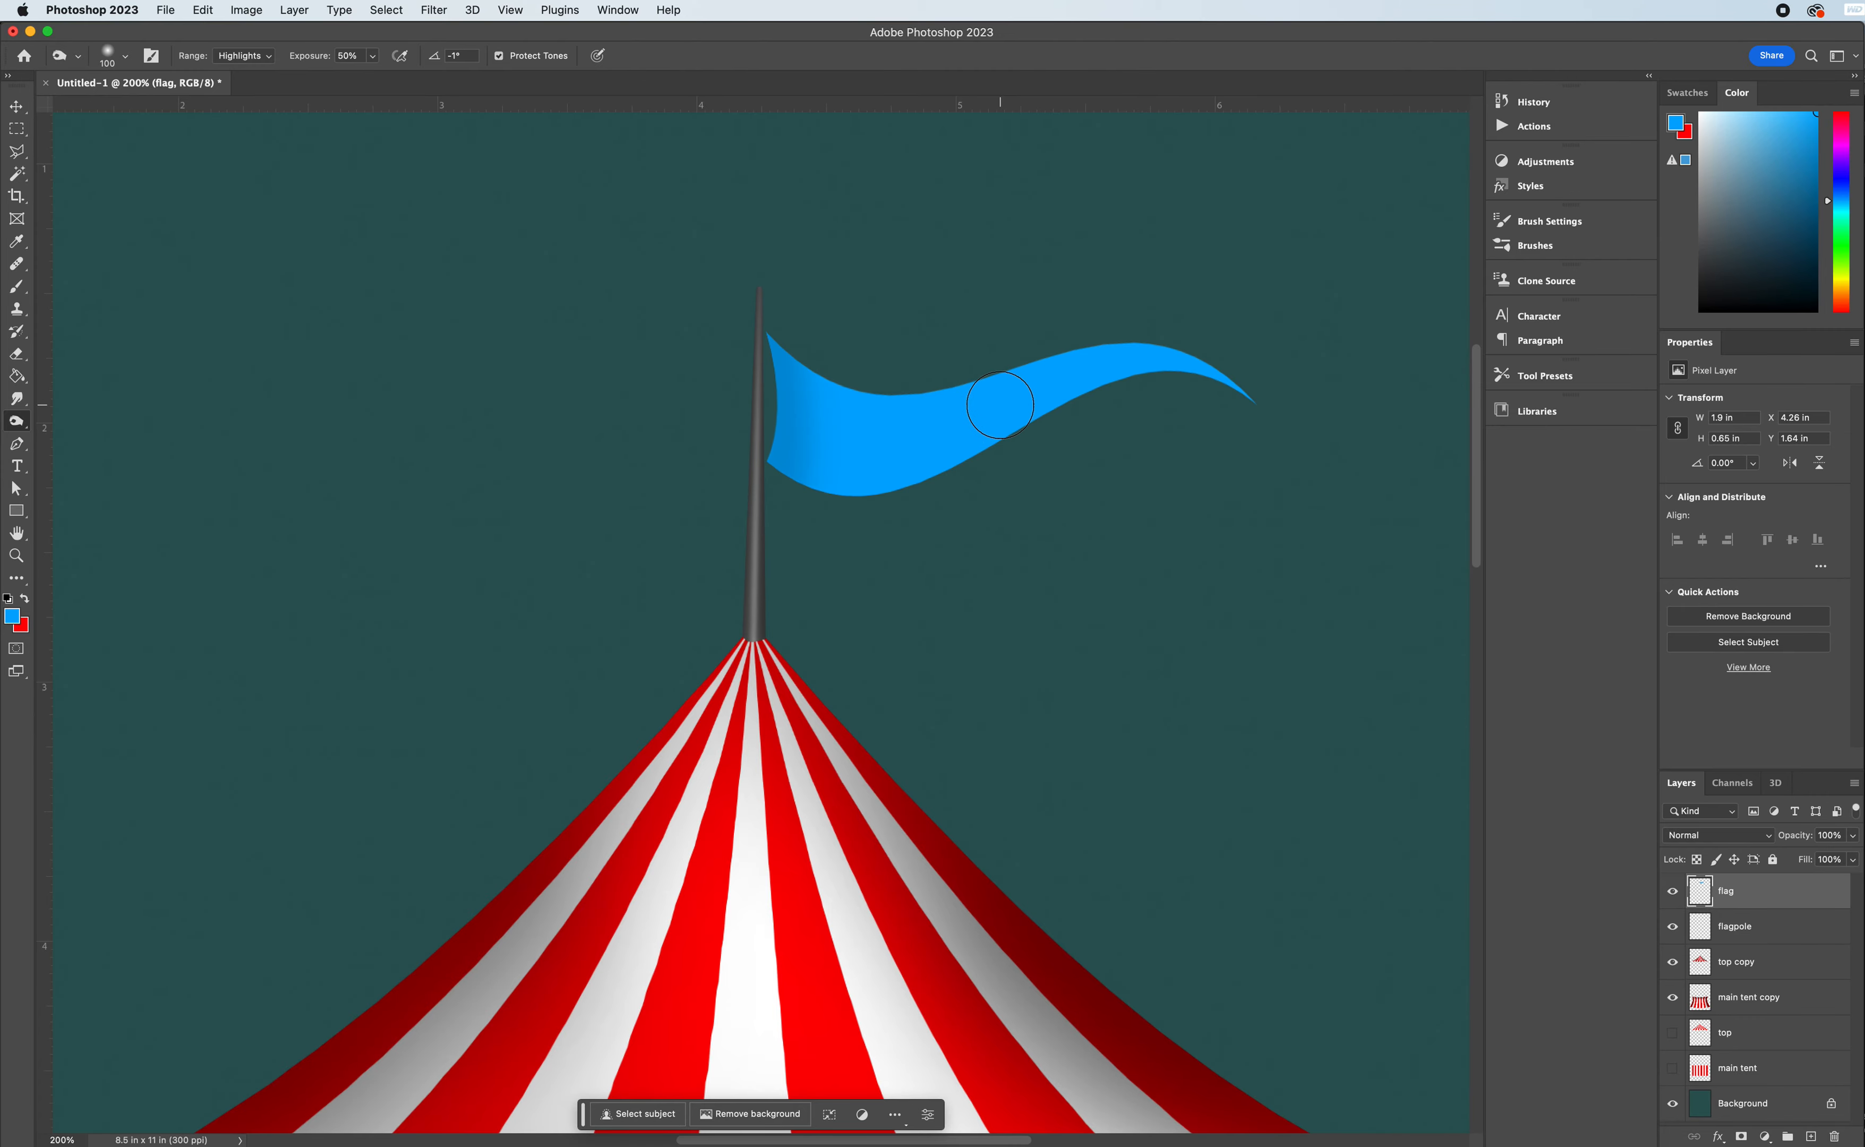
- Burn fold shadows across the flag's middle, its pole-side edge and near its tip with a 150 px brush
key(bracketright)
key(bracketright)
mouse_move(970, 396)
mouse_down()
mouse_move(1141, 352)
mouse_move(1049, 400)
mouse_move(1089, 368)
mouse_up()
mouse_move(1061, 386)
mouse_down()
mouse_move(1101, 359)
mouse_move(1173, 365)
mouse_up()
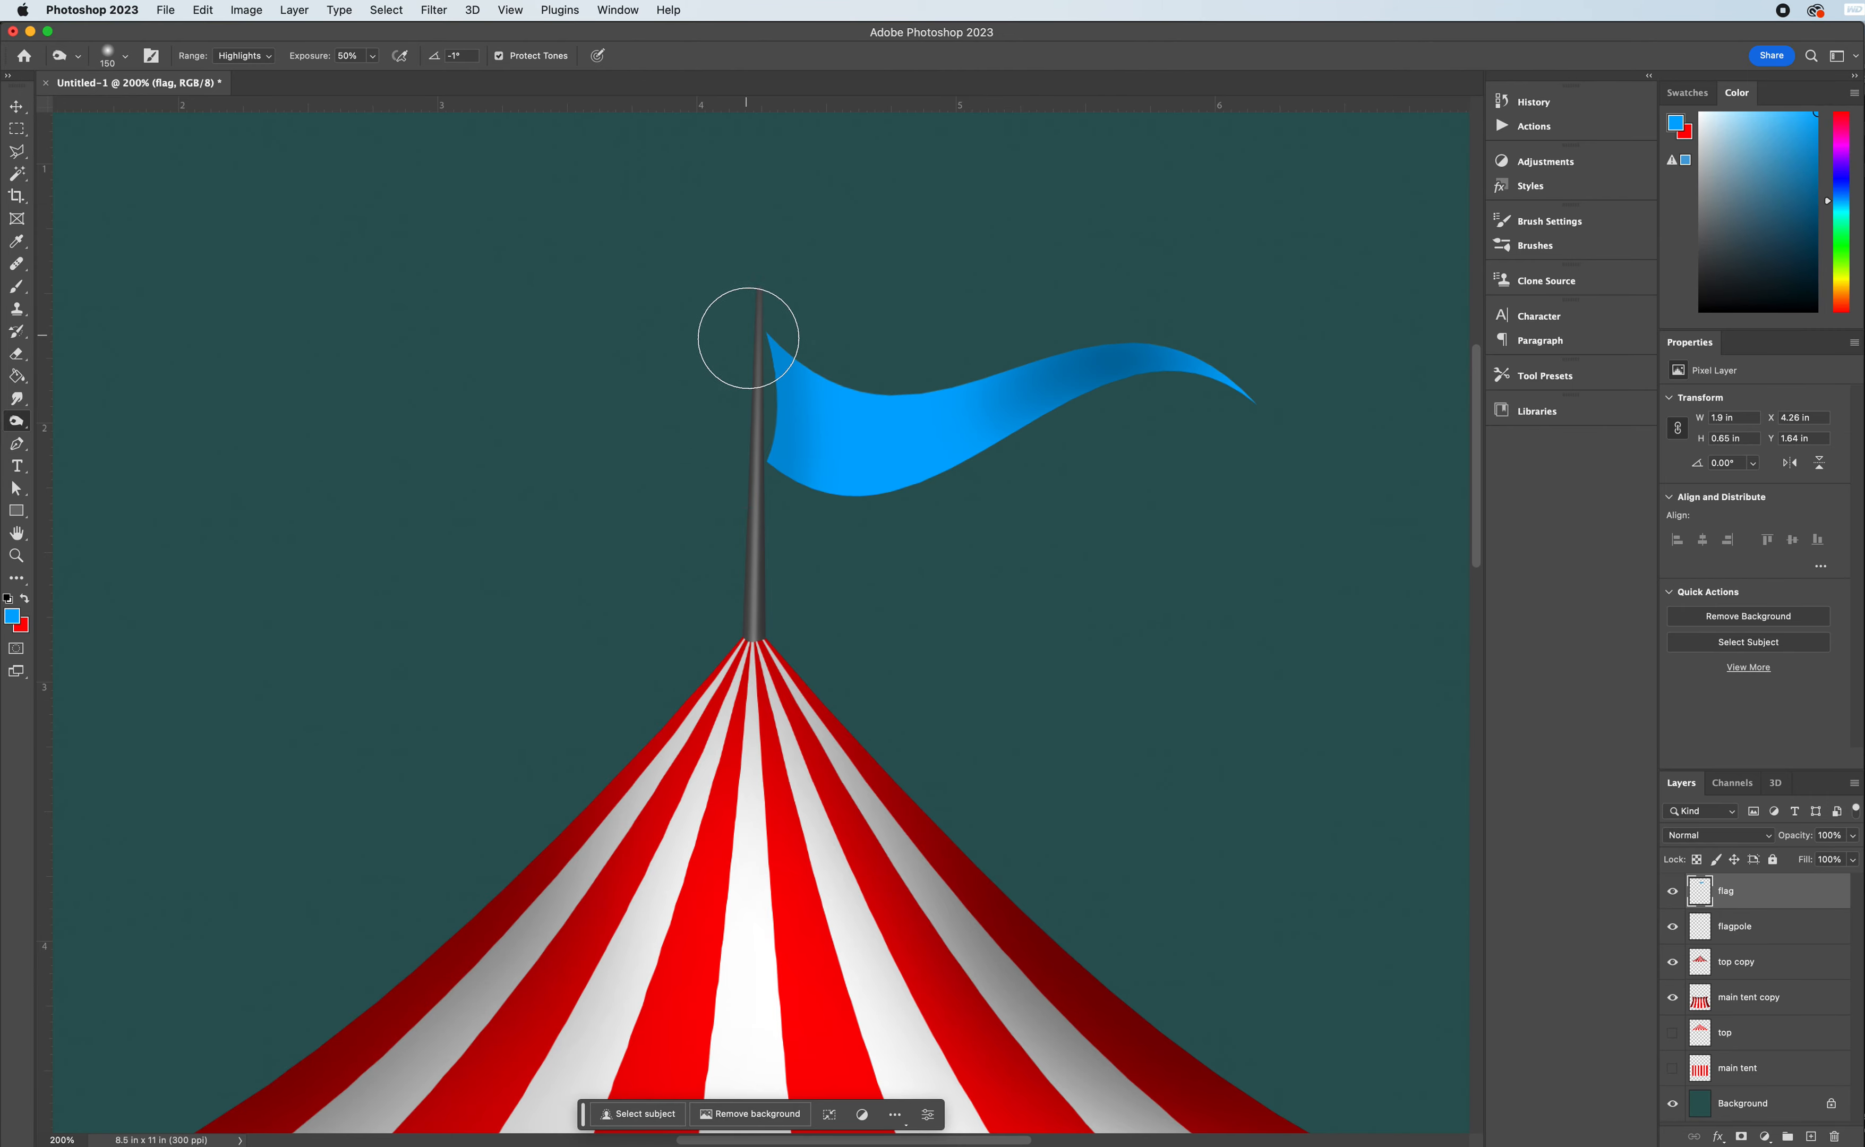
drag(742, 325, 756, 432)
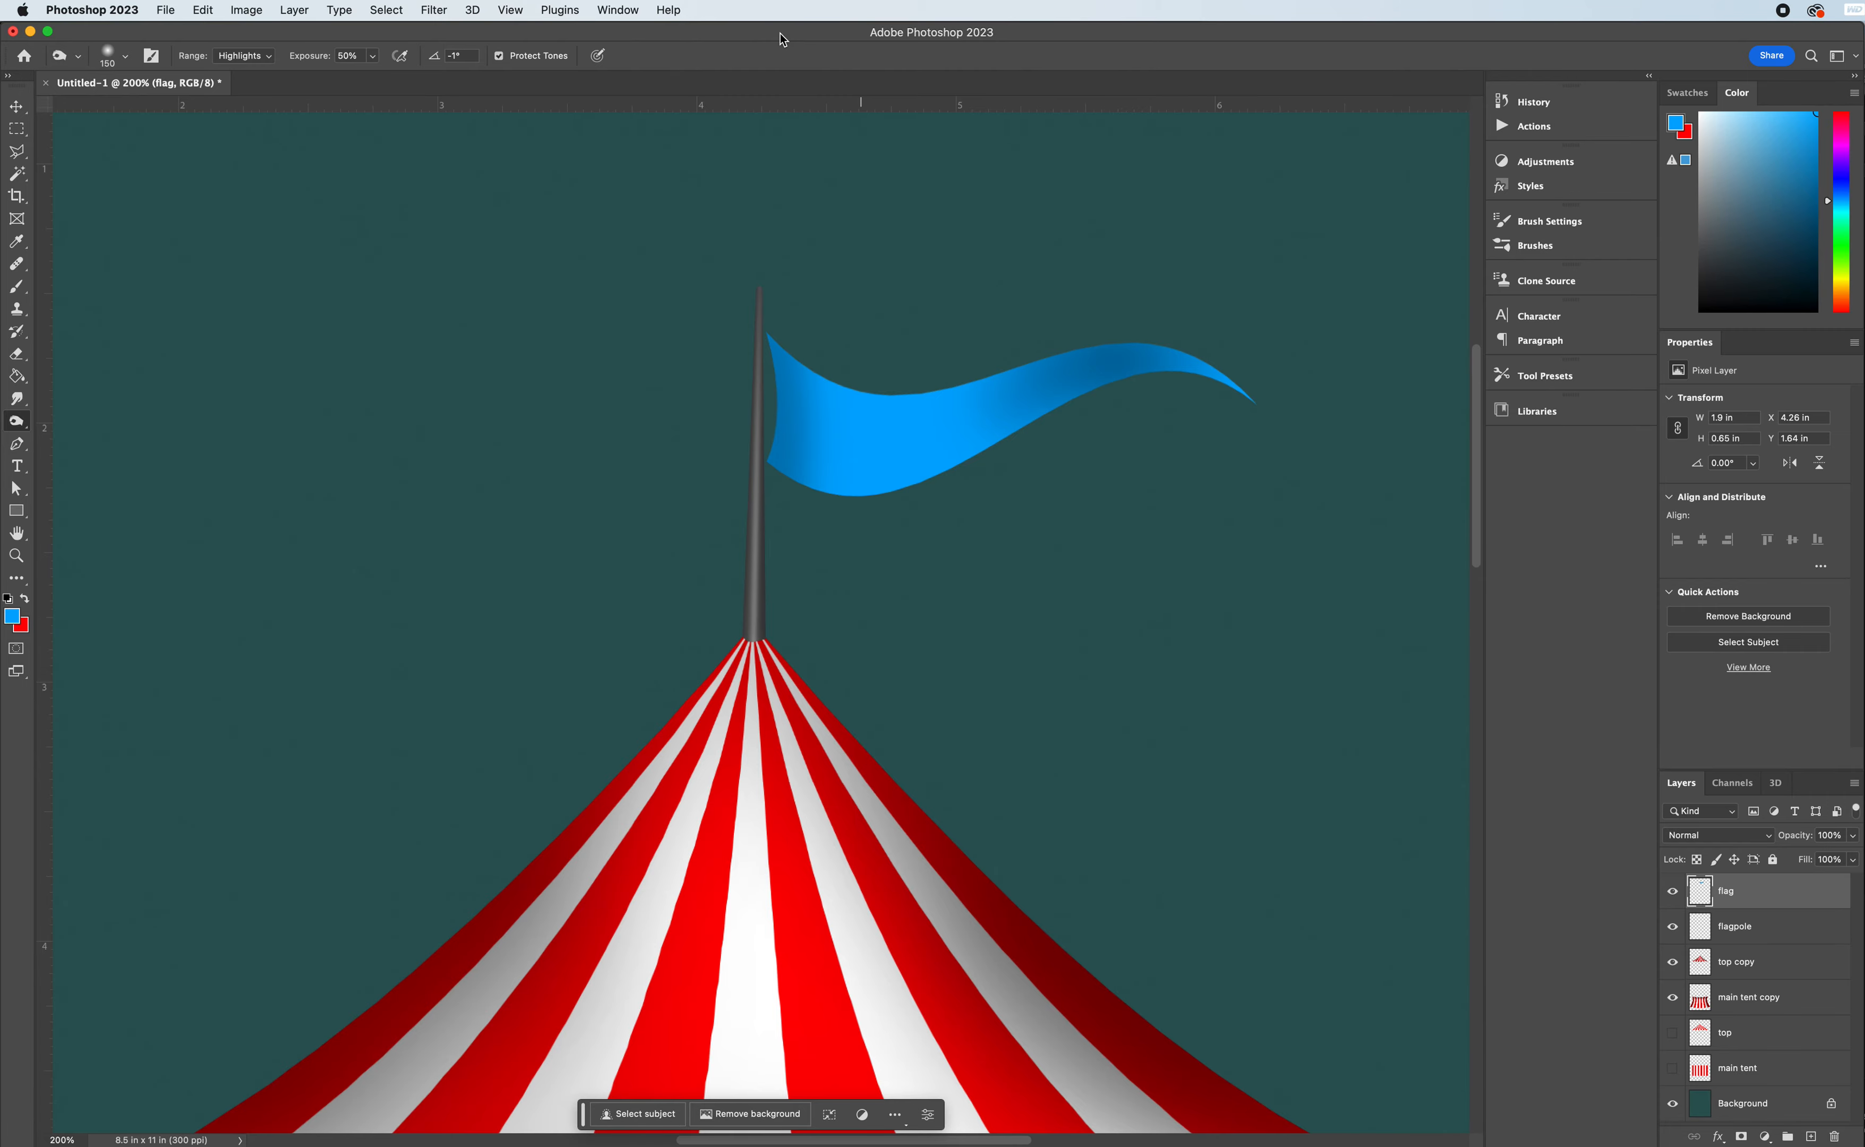
click(1181, 371)
- Add a new layer above "flag" and name it "opening"
scroll(632, 328, down, 3)
scroll(631, 328, up, 3)
scroll(631, 328, down, 5)
scroll(631, 328, down, 5)
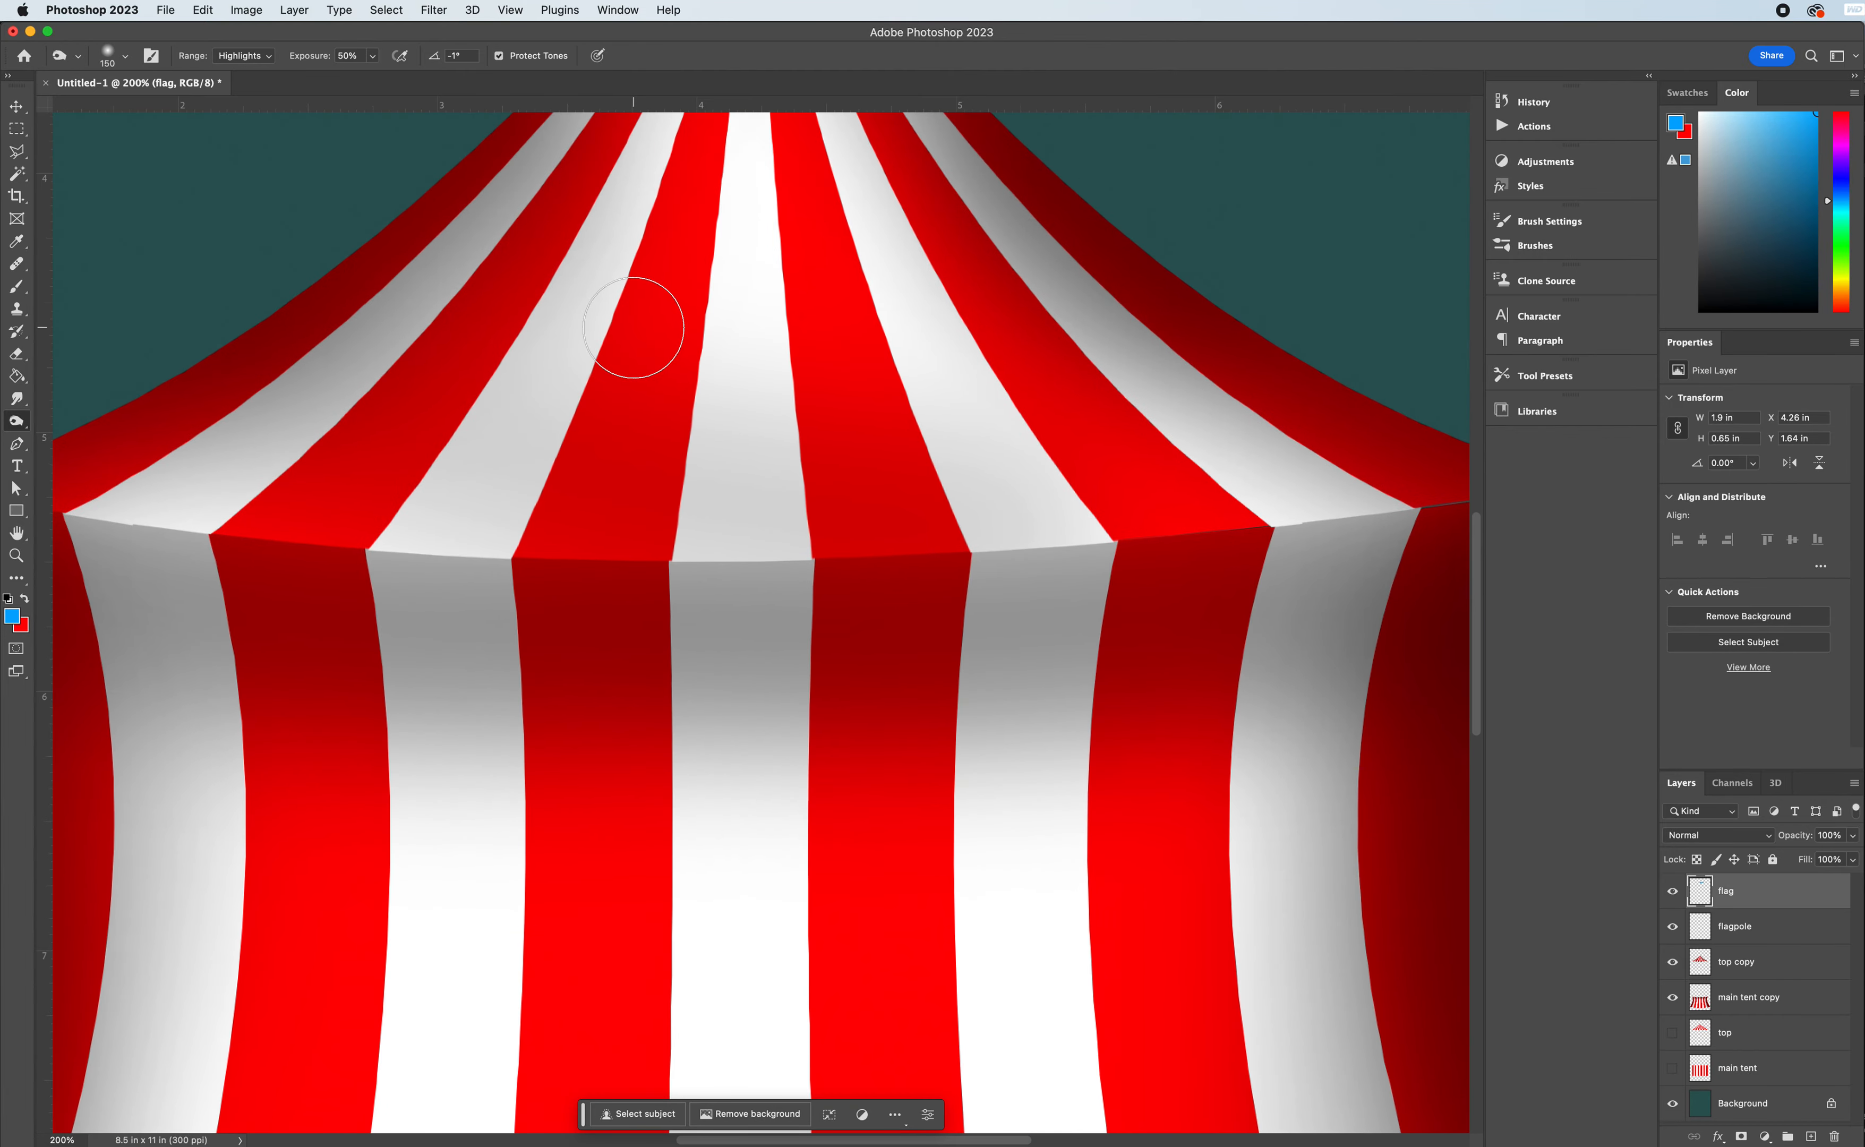
key(super+minus)
key(super+minus)
key(super+minus)
key(super+equal)
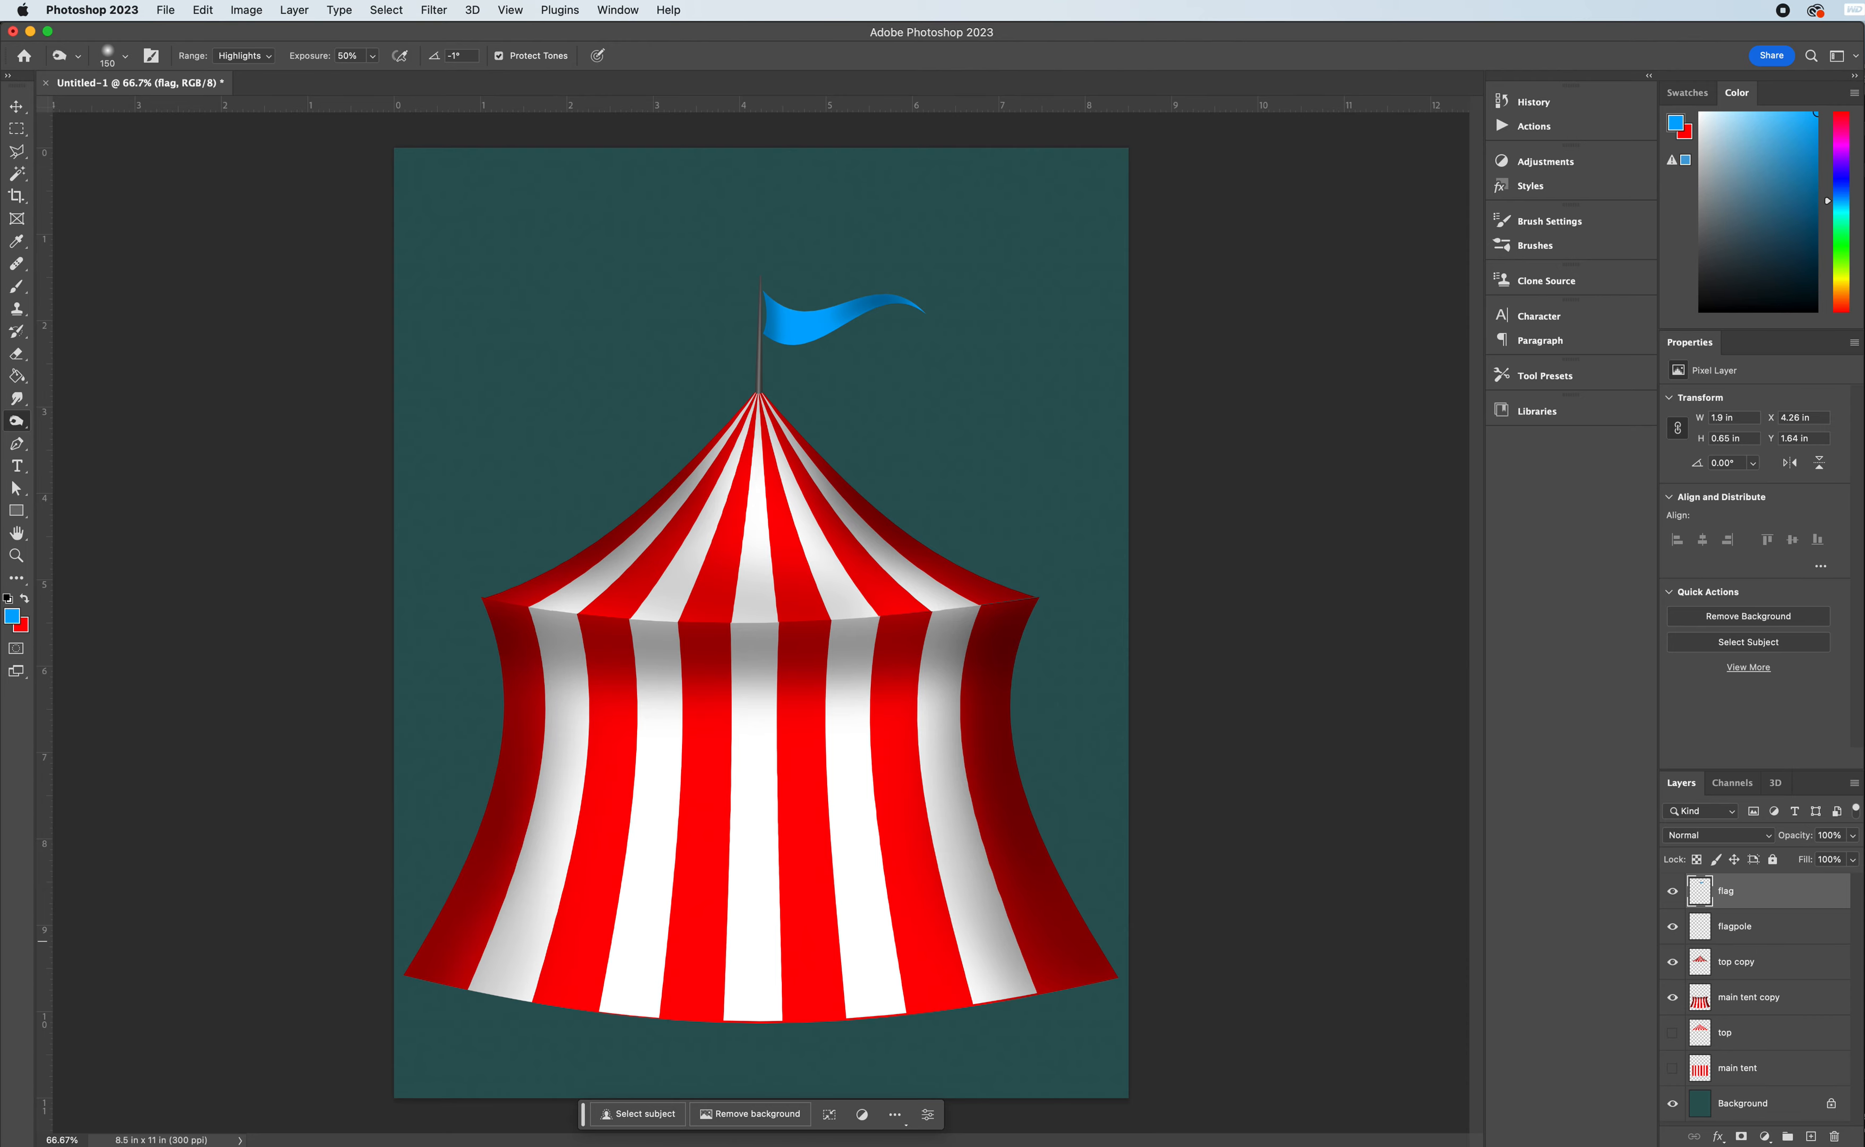
click(1812, 1137)
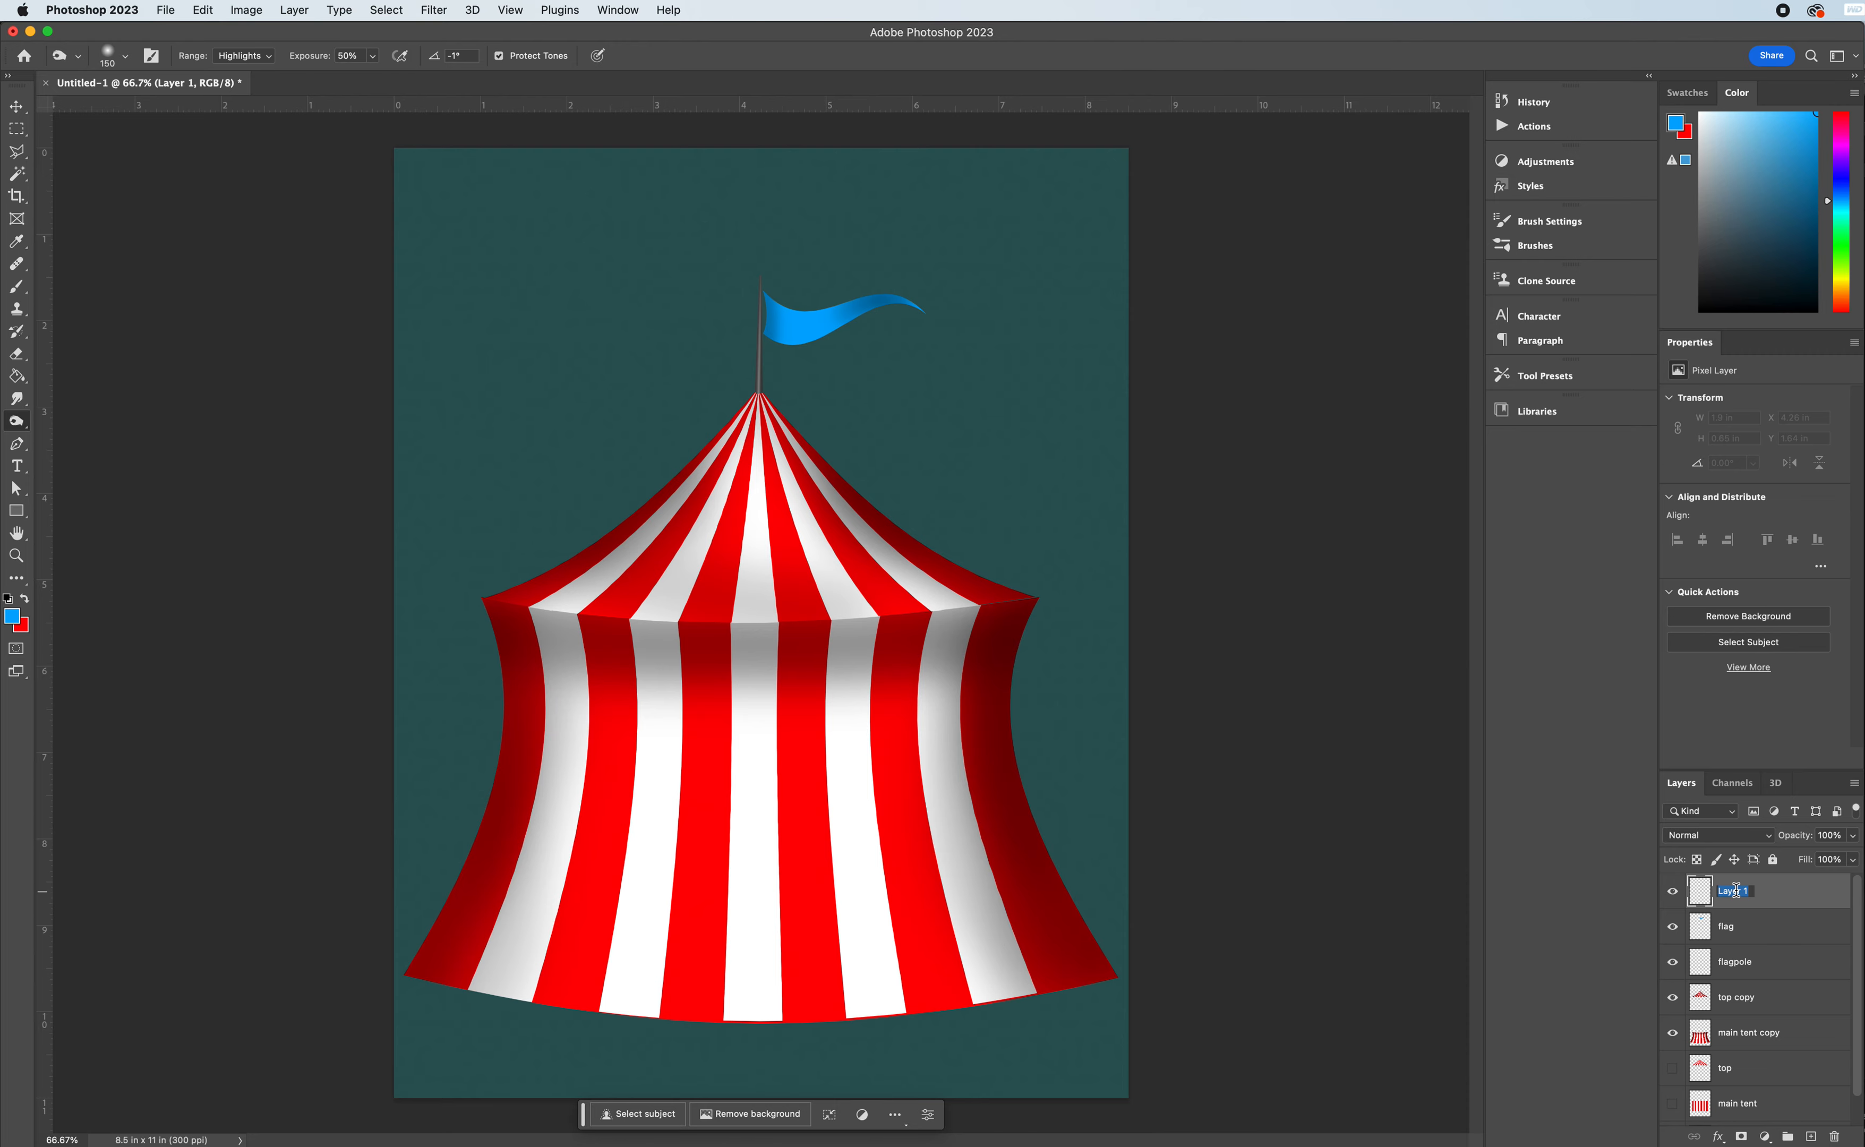
text(opening)
key(Return)
- Outline a triangular doorway selection from the roof edge to the tent base, about 3.2 in wide and 4.56 in tall, with the Polygonal Lasso
click(18, 155)
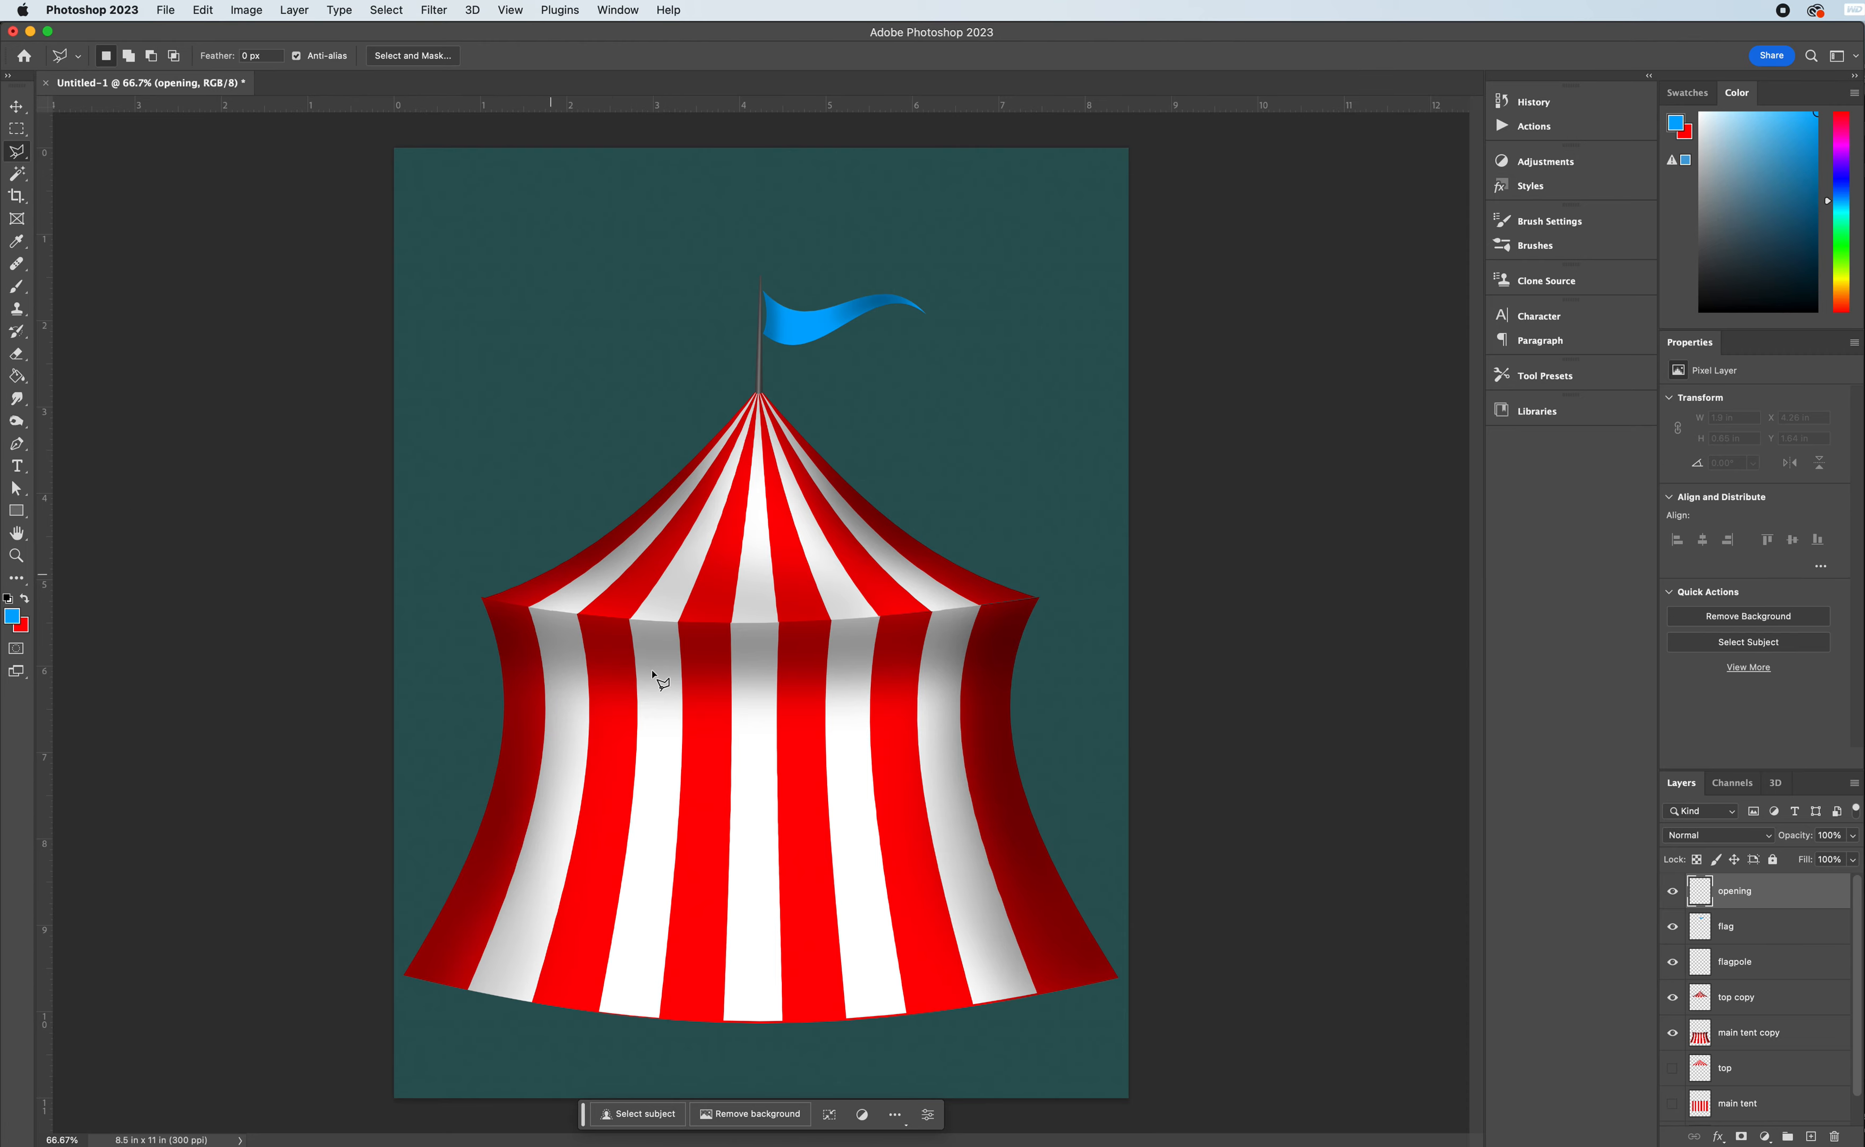
click(614, 1014)
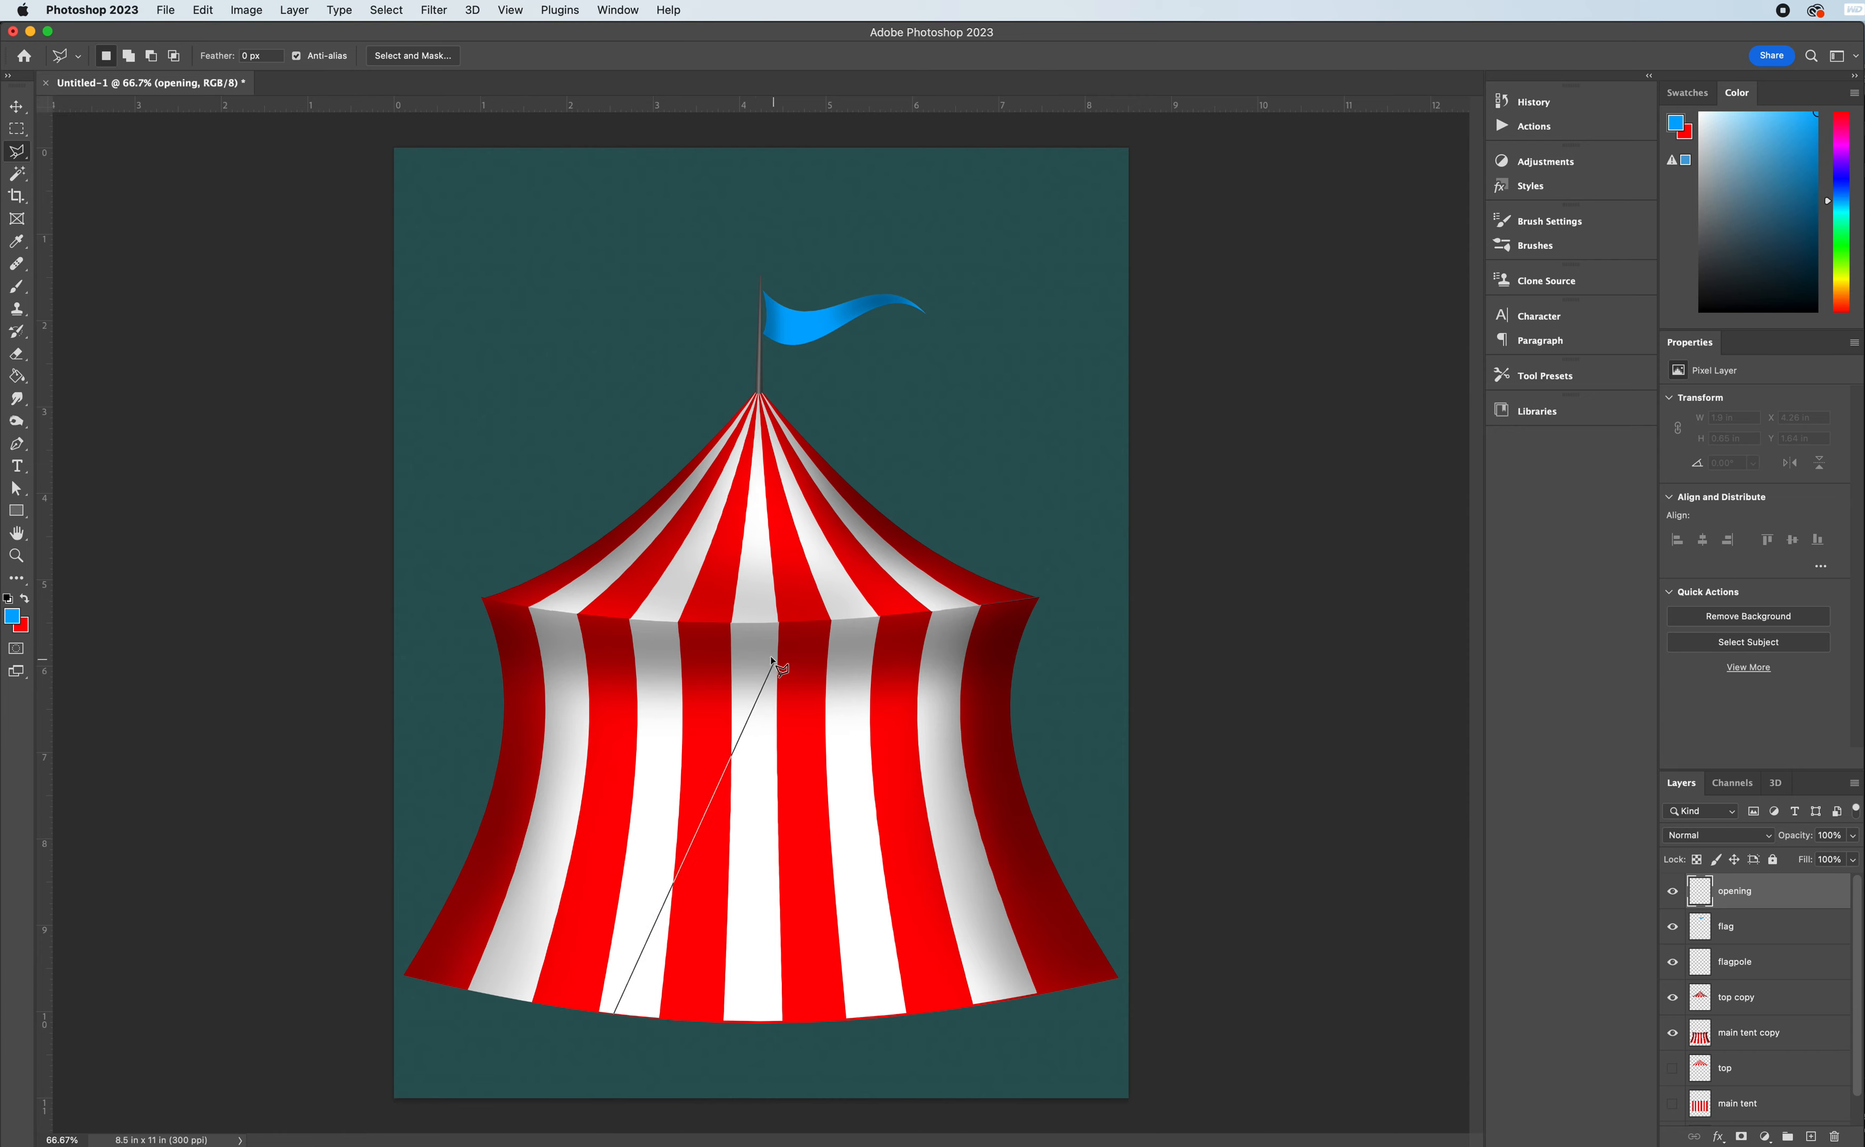
click(755, 626)
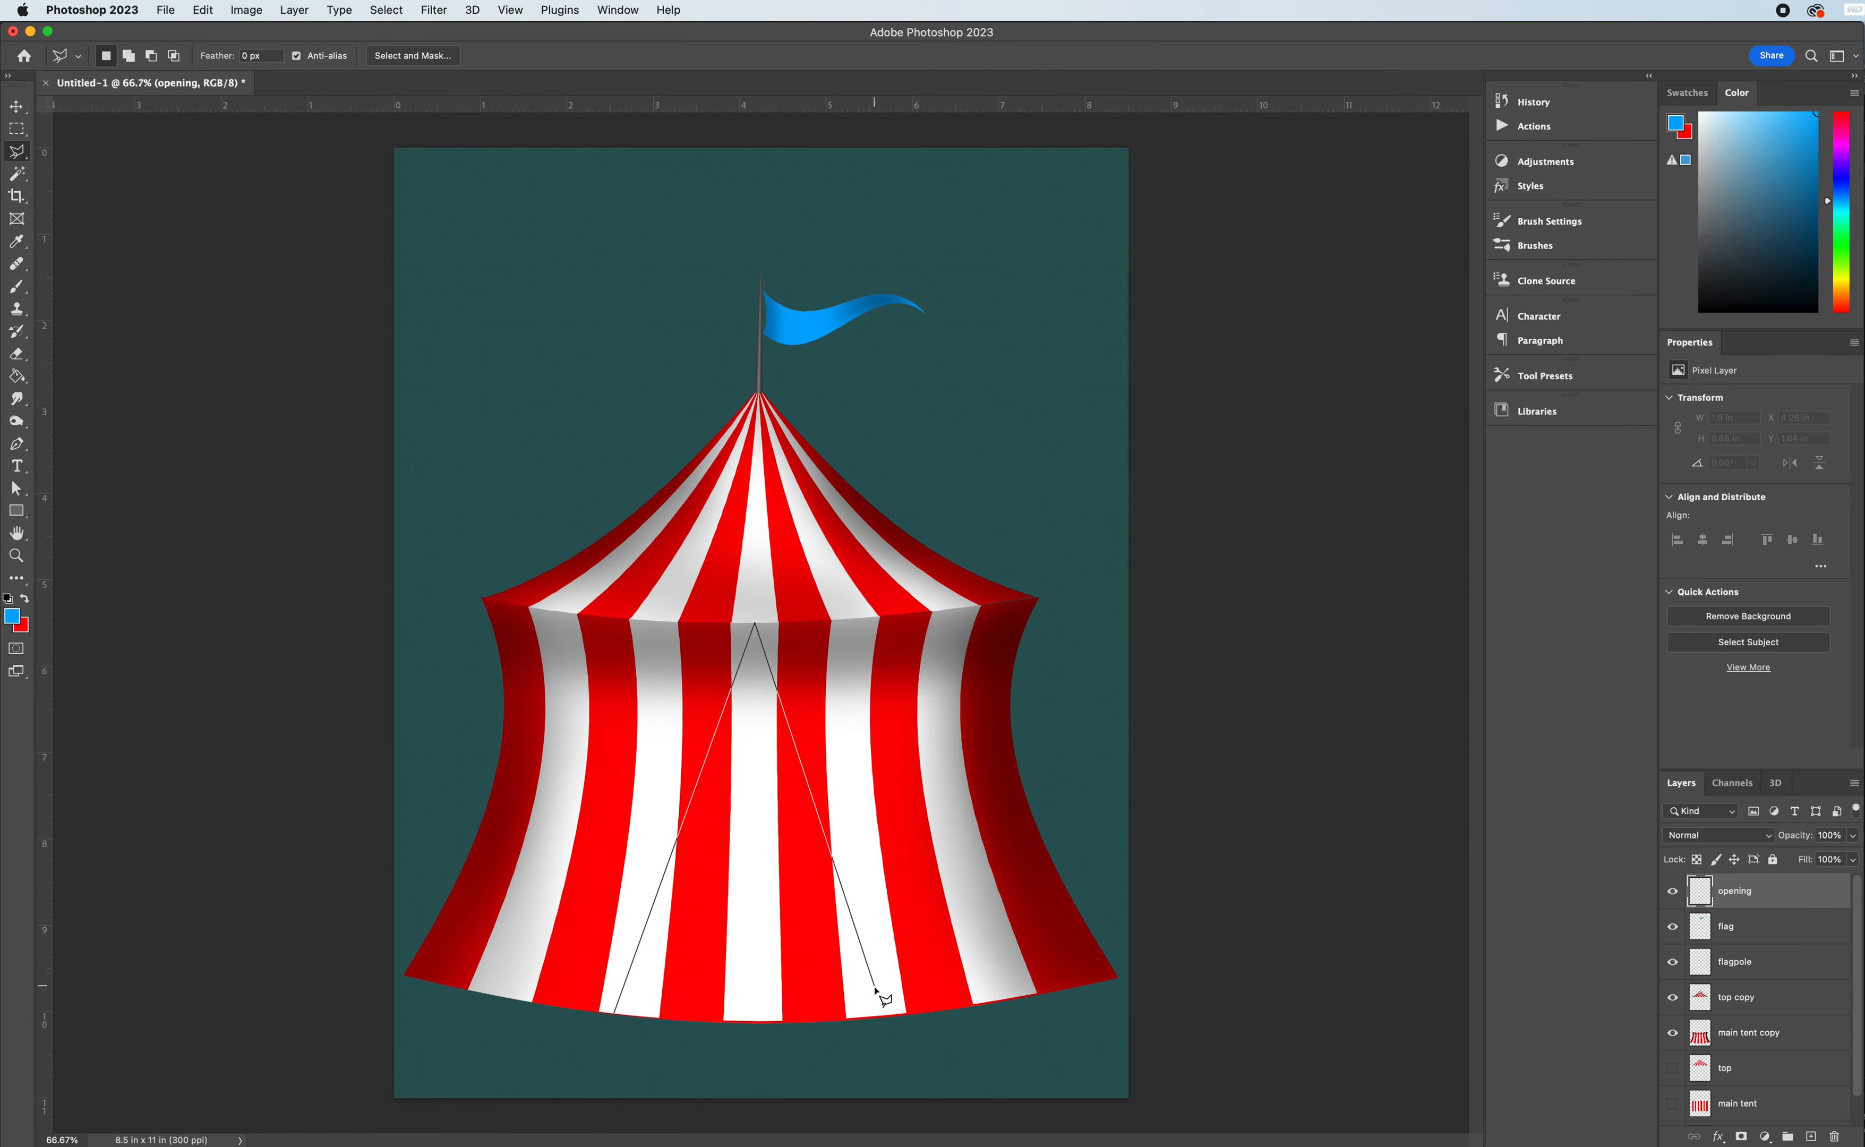
click(891, 1018)
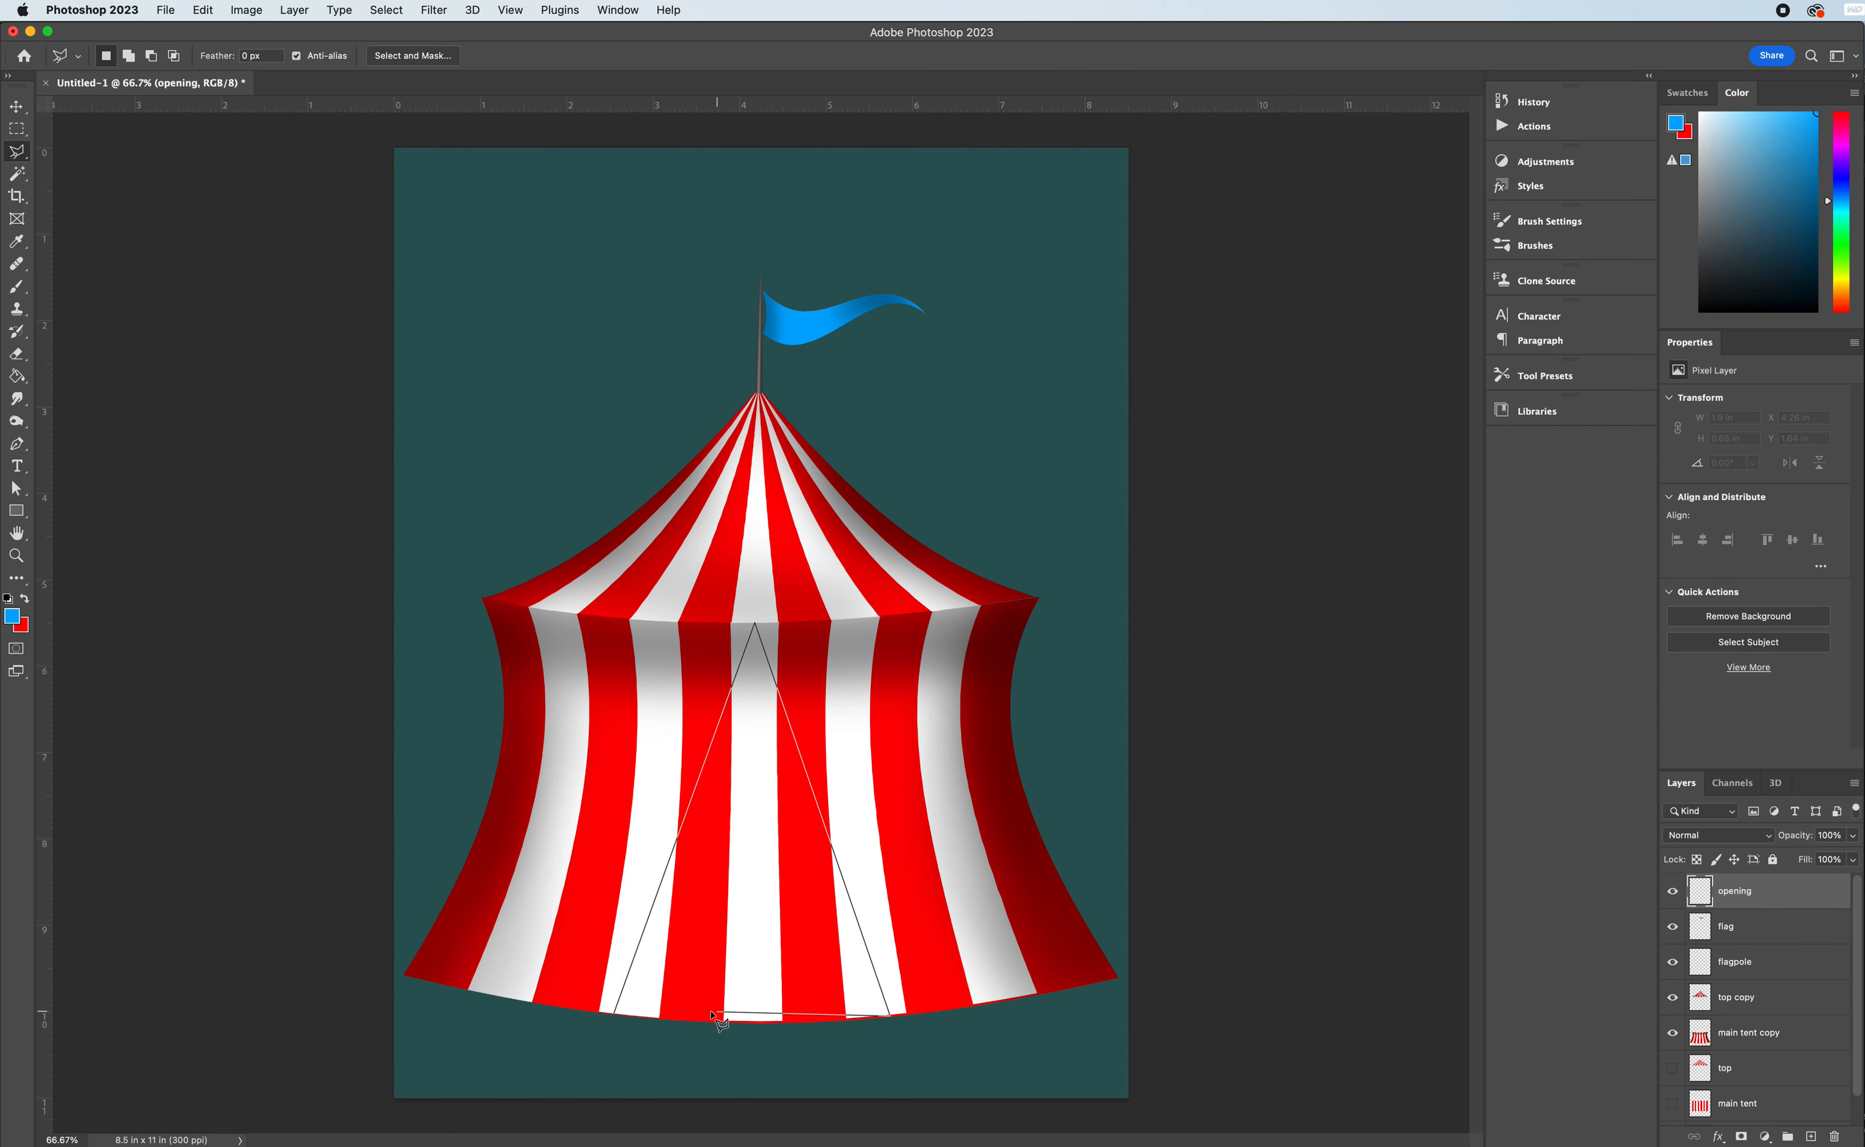
click(615, 1016)
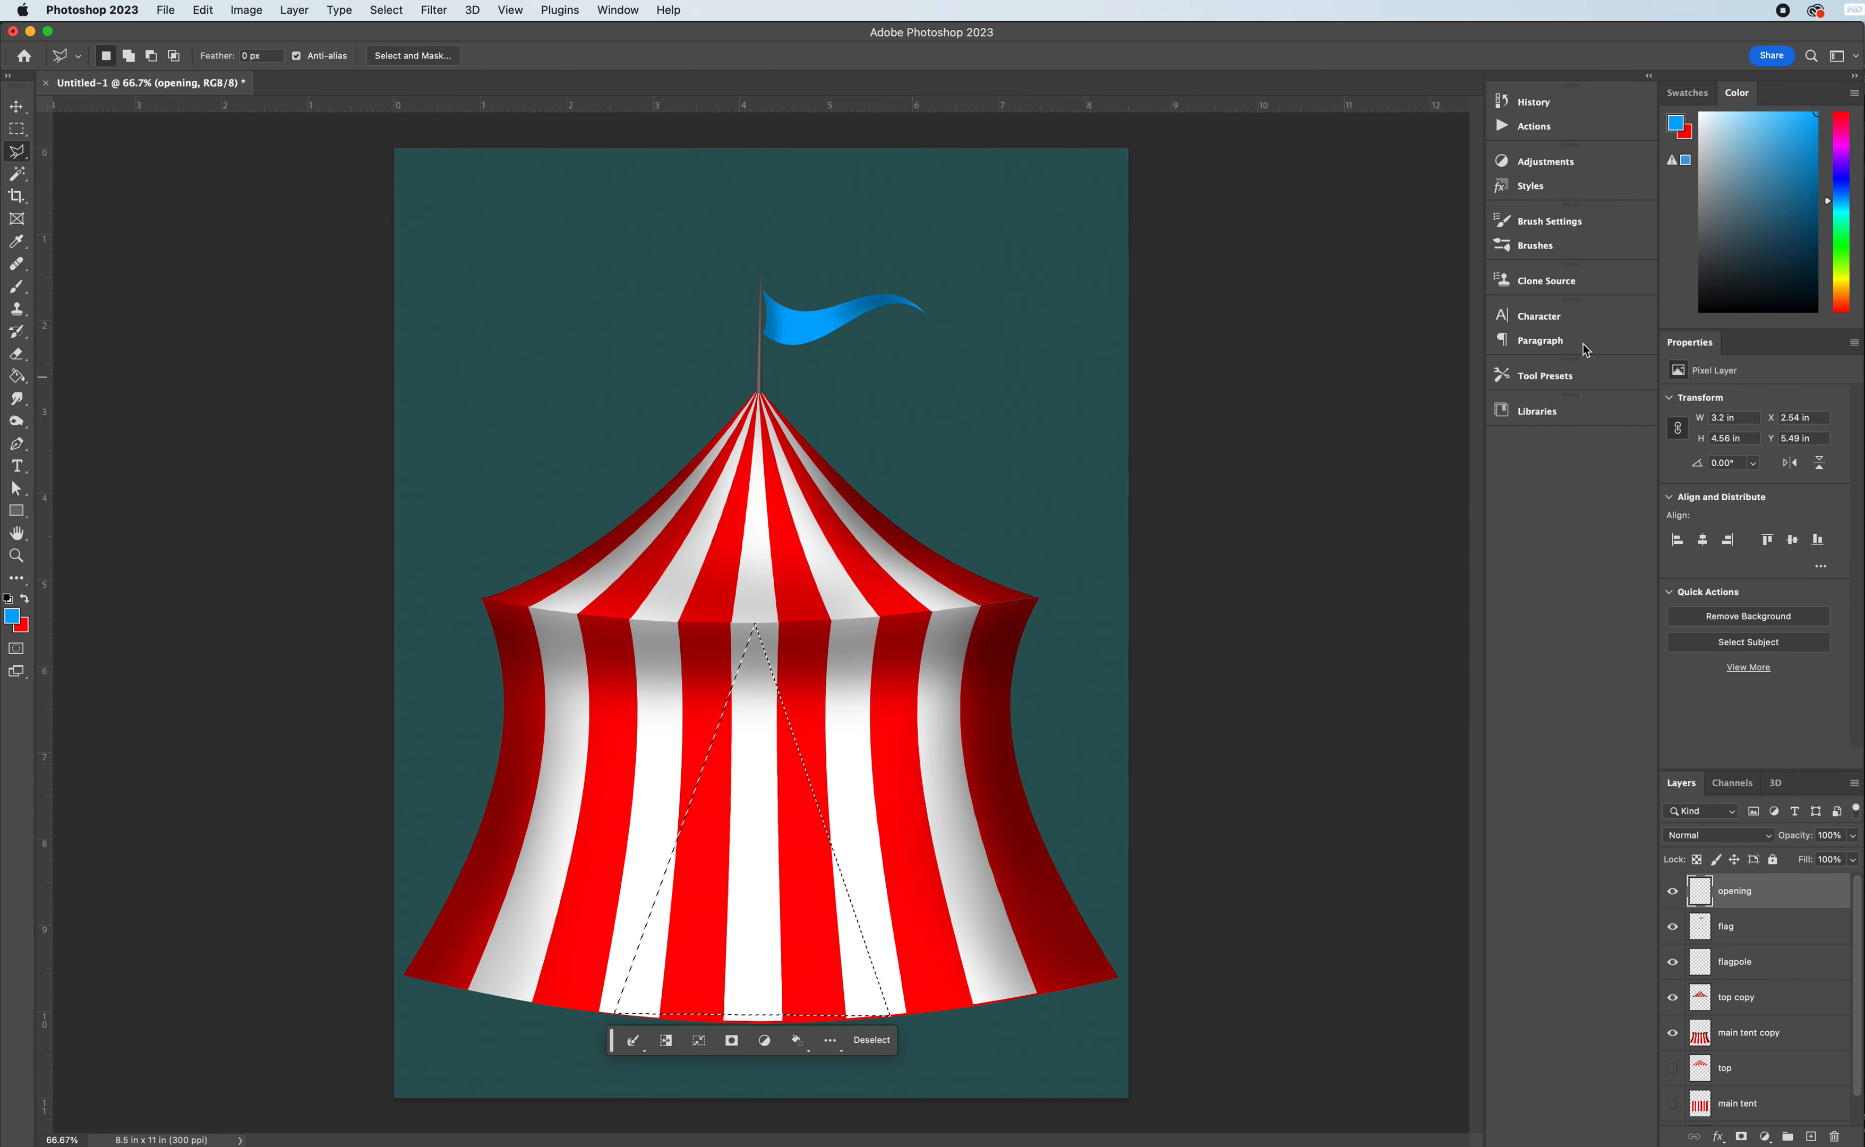
- Fill the triangular doorway selection with black and deselect it
click(1701, 310)
click(17, 376)
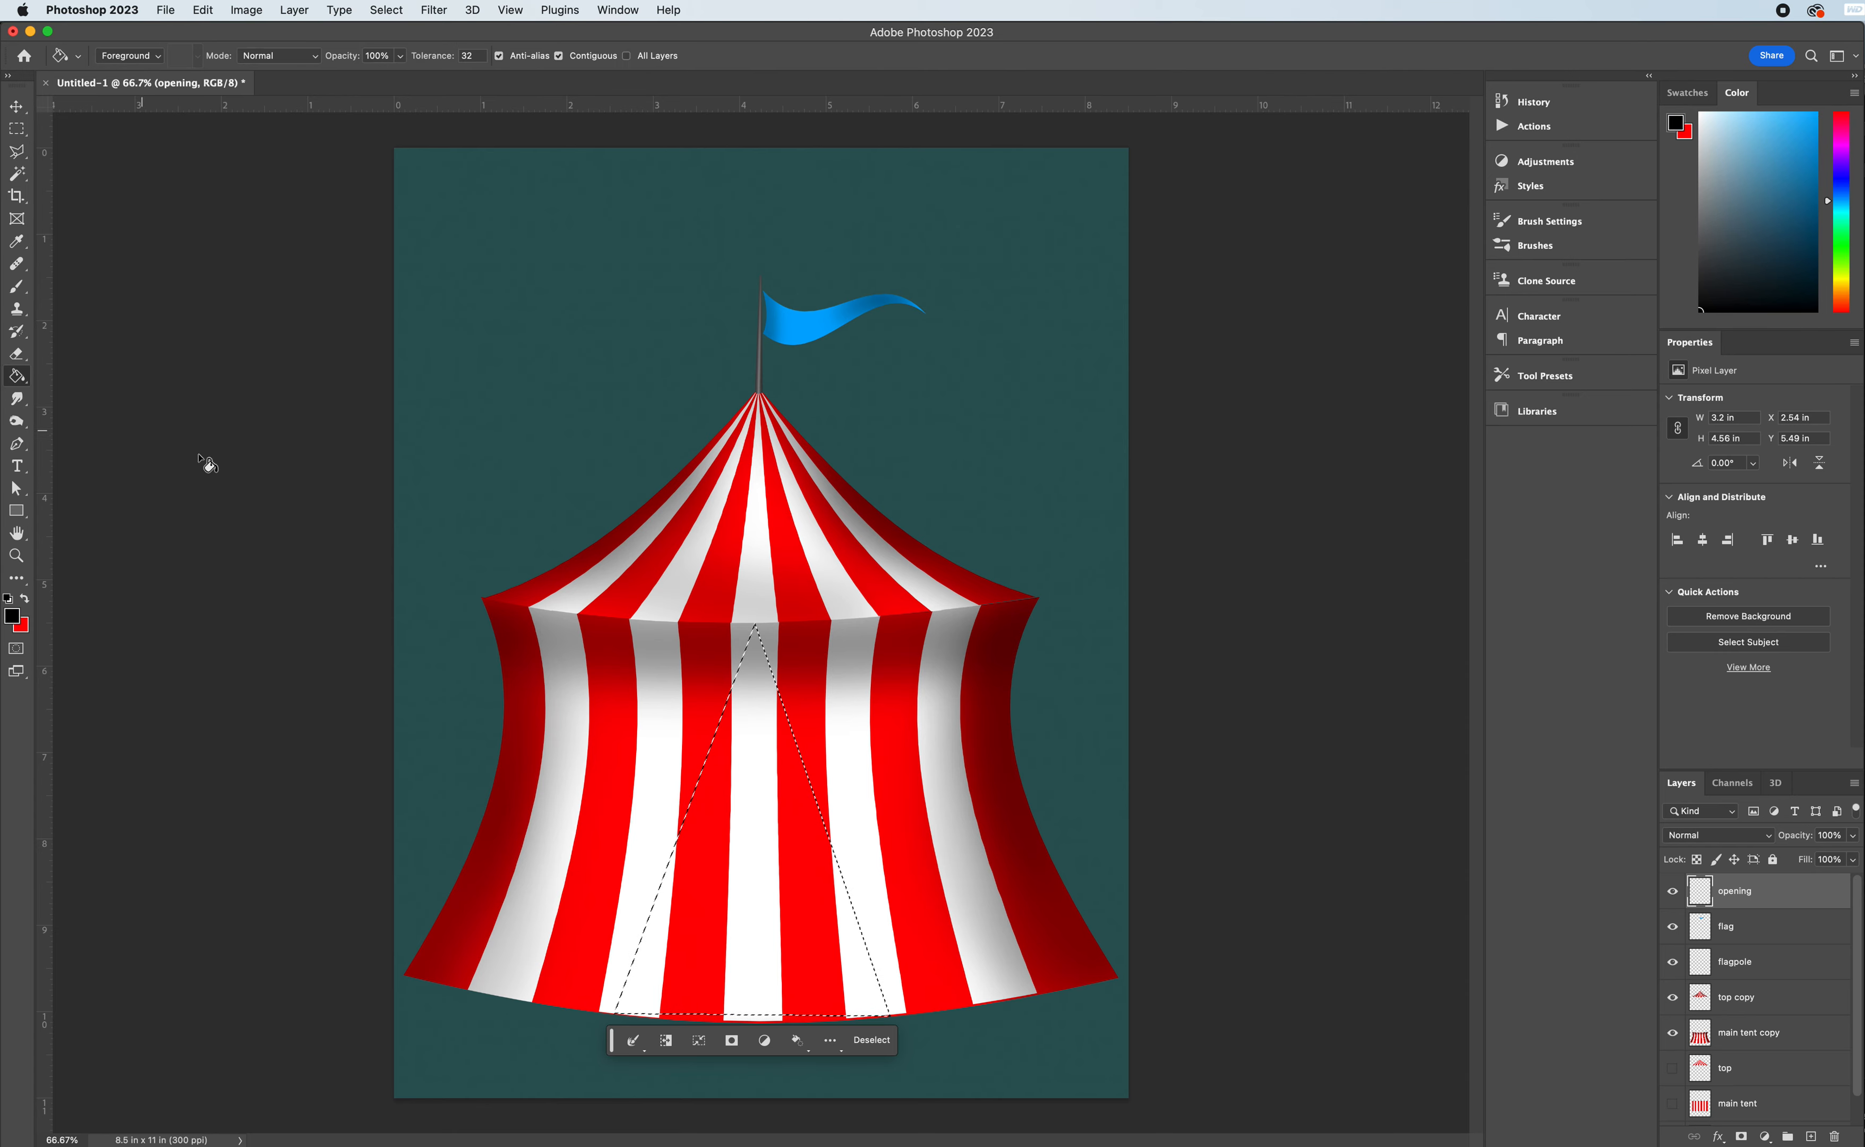
click(783, 811)
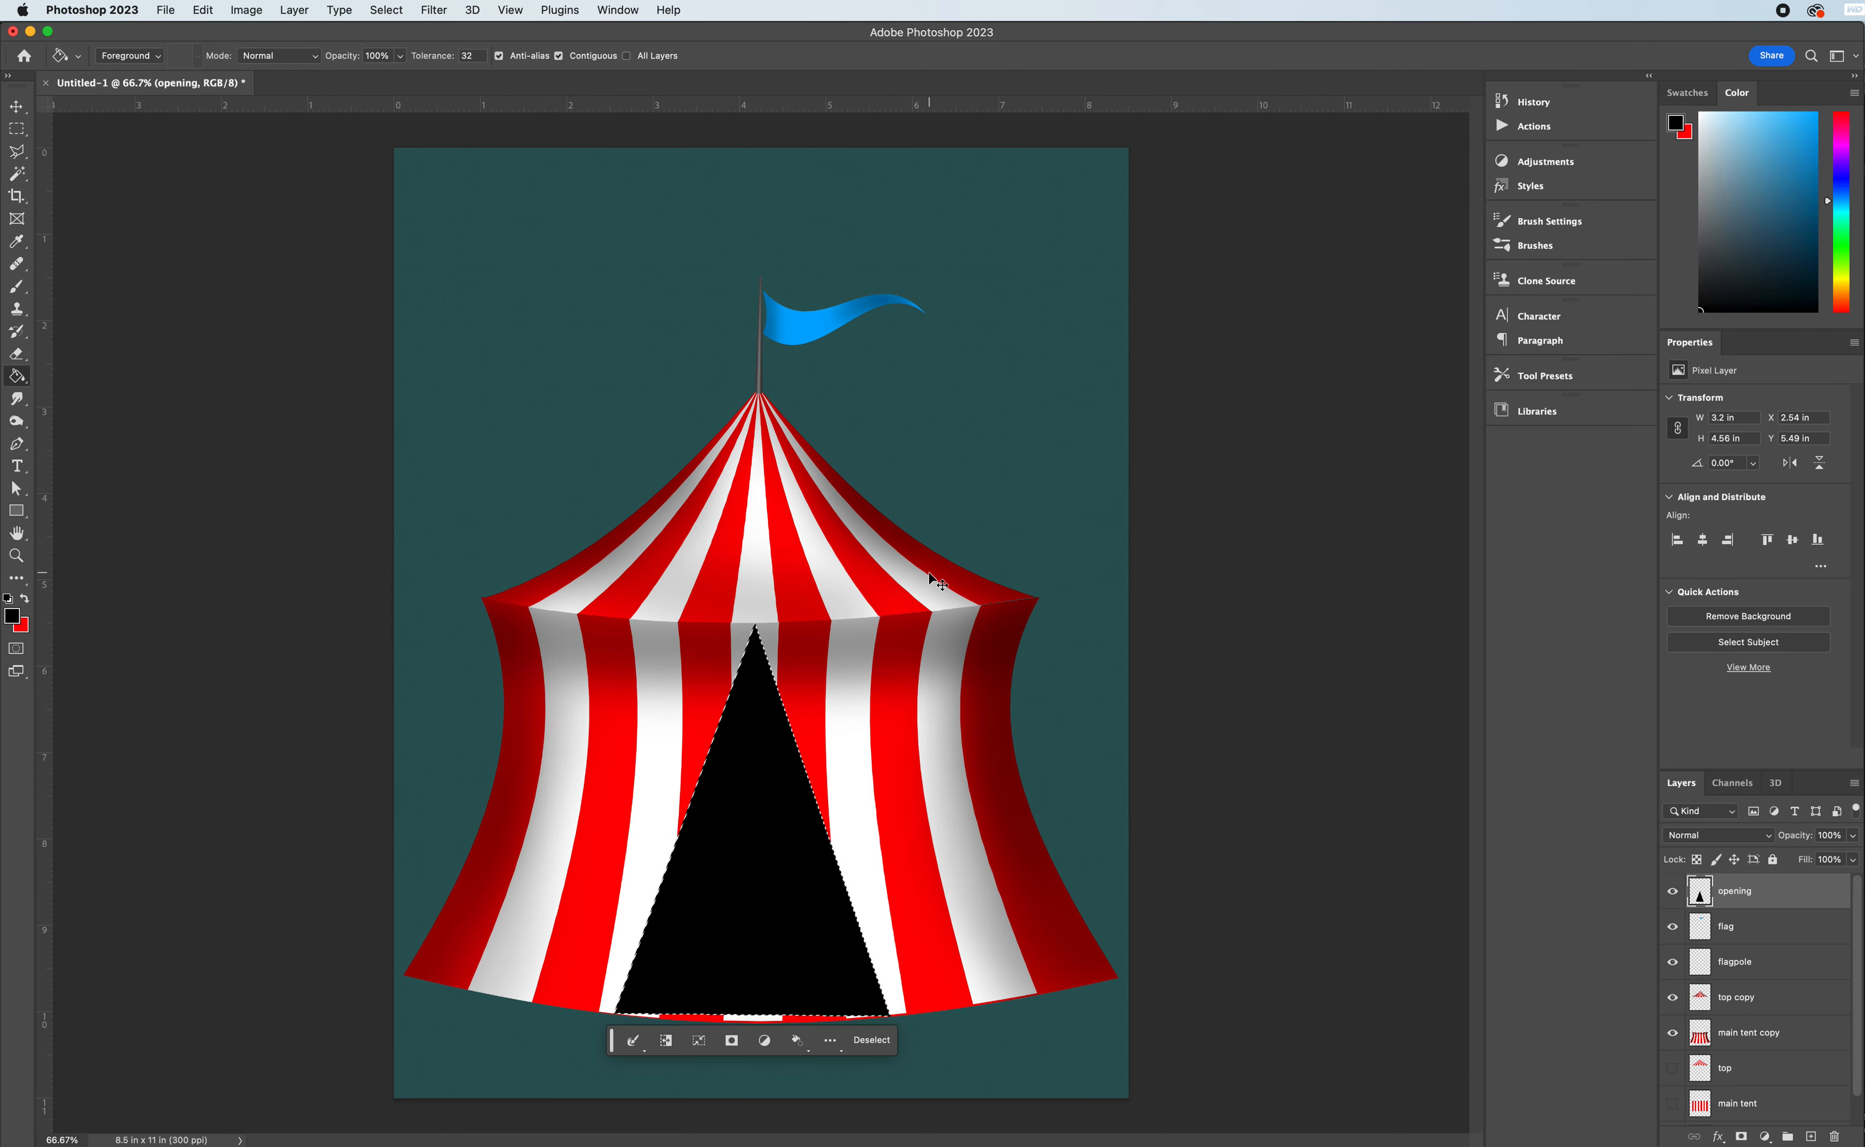
key(super+d)
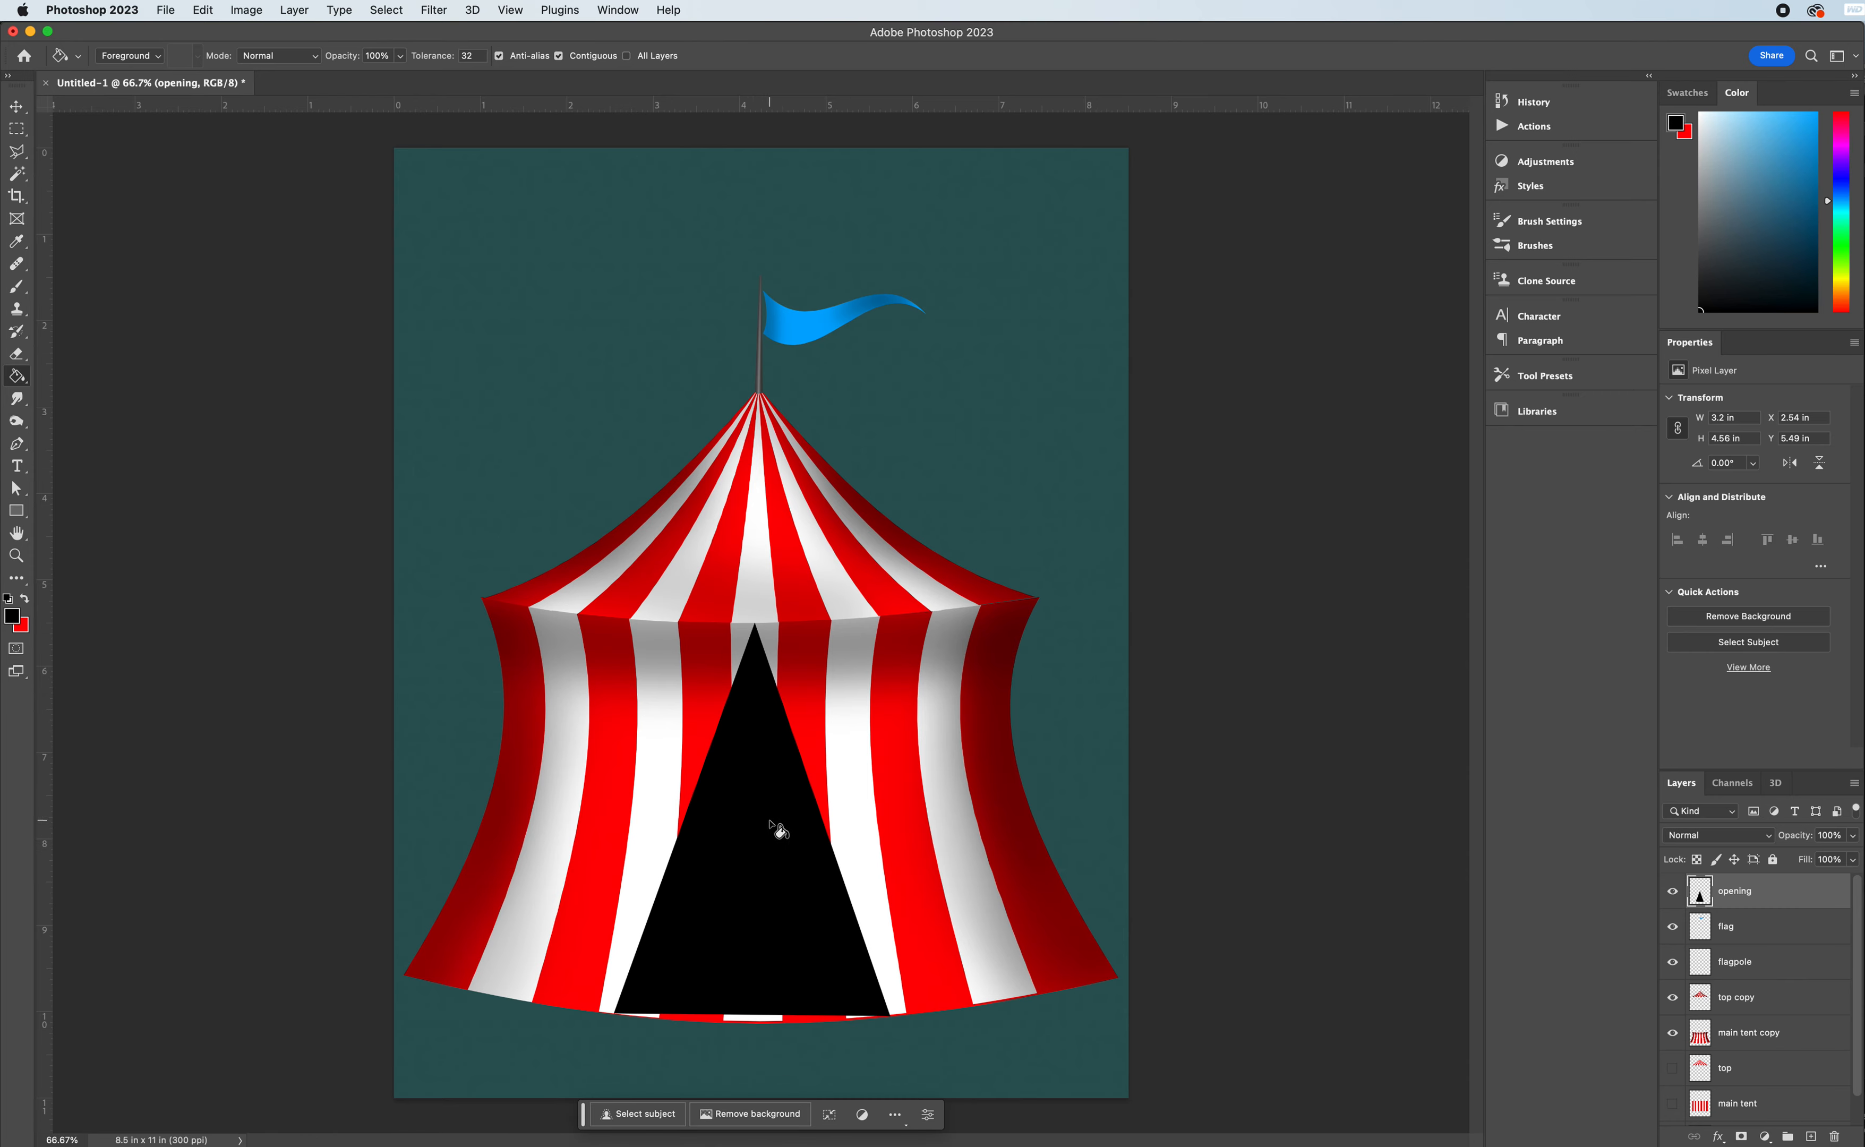
- Start a Warp transform on the black opening and bow its bottom edge down to follow the tent's curved base
click(15, 106)
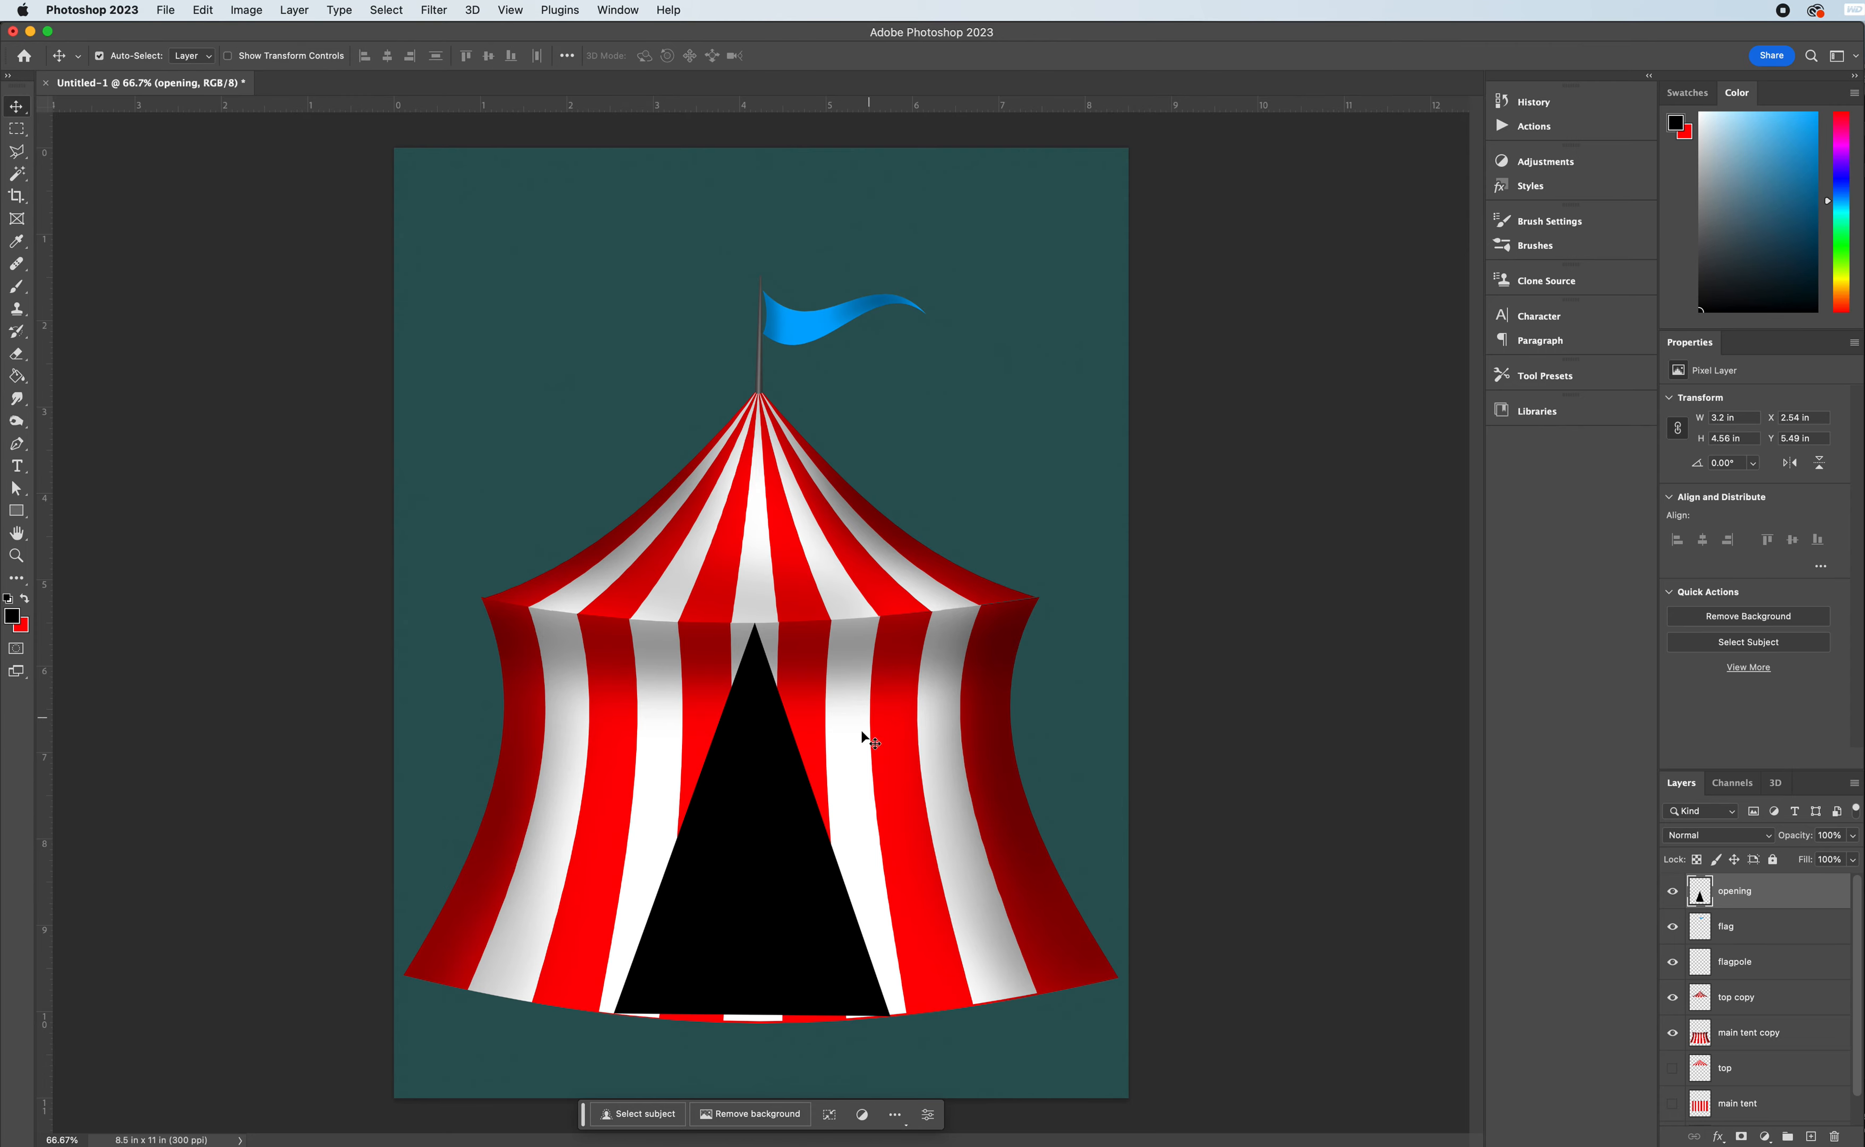
key(ctrl+t)
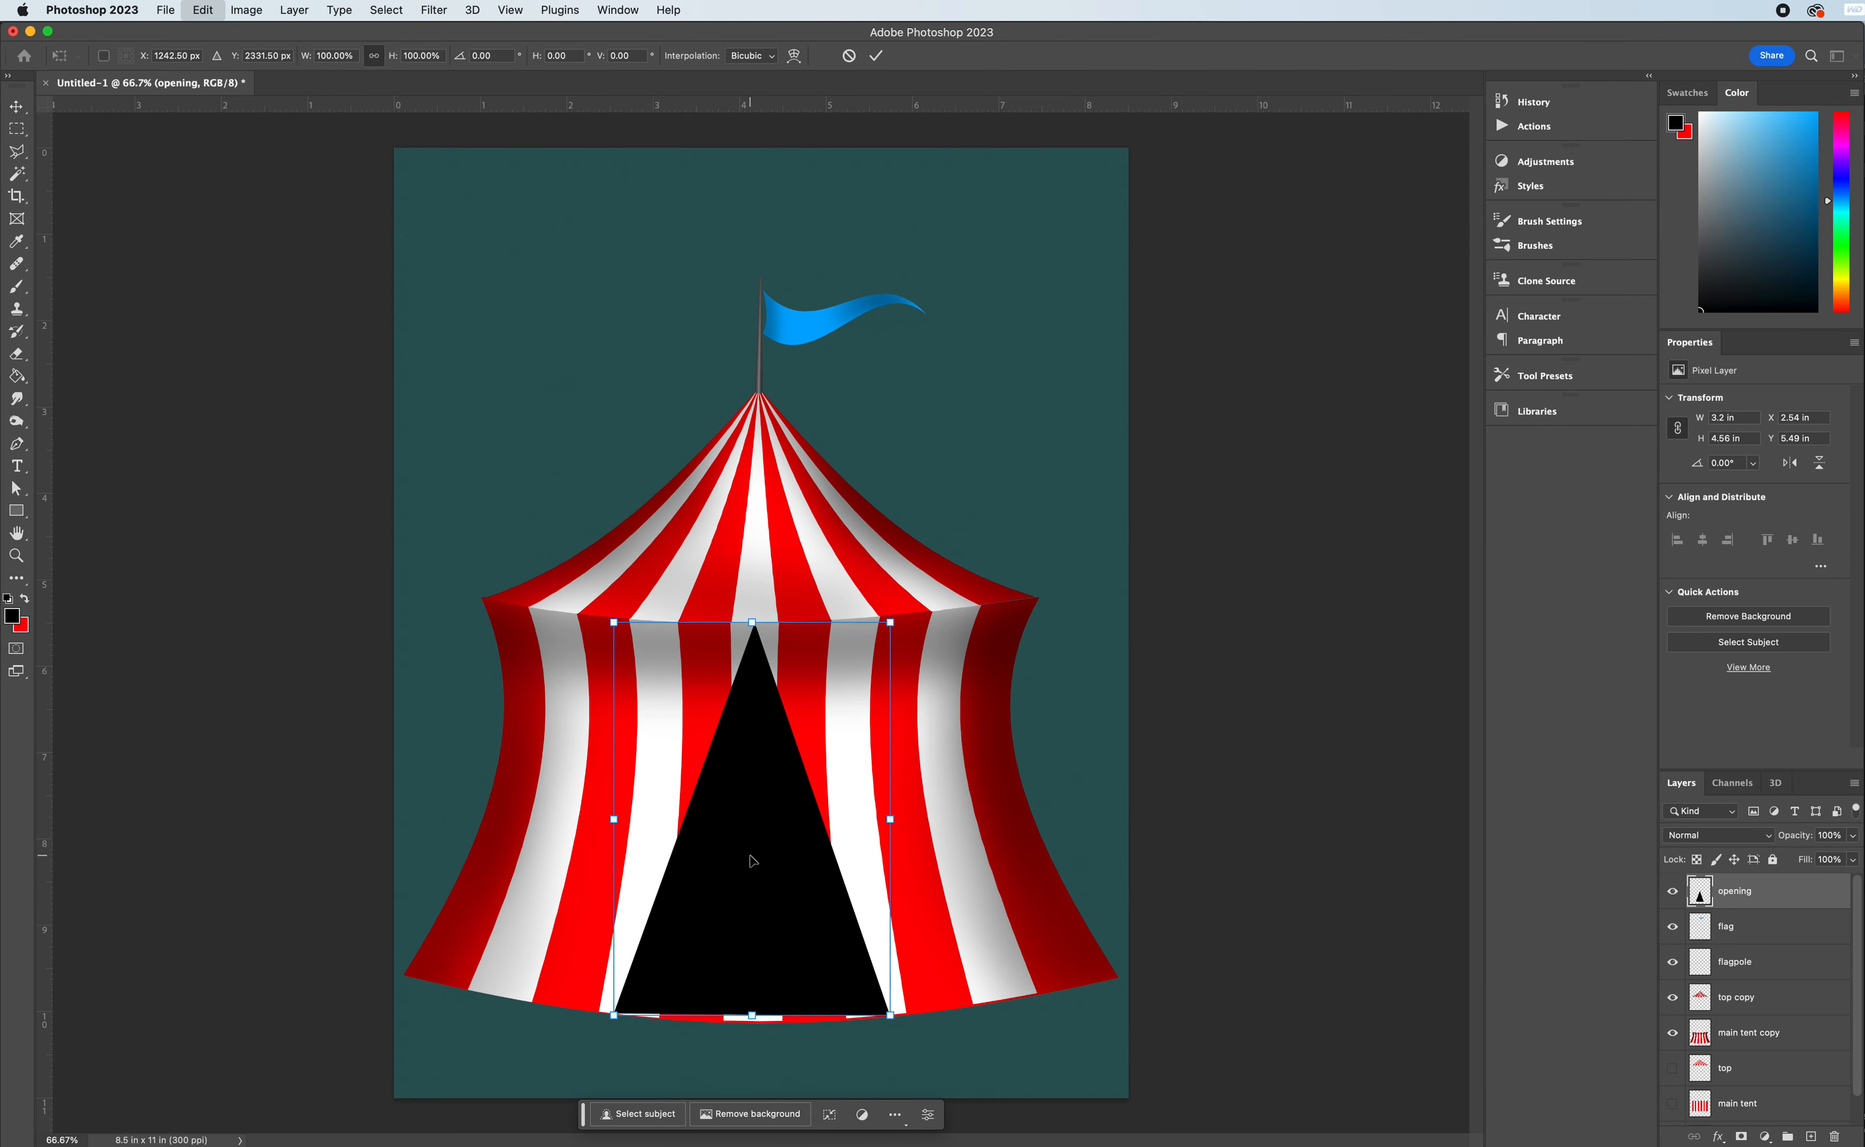
right_click(752, 861)
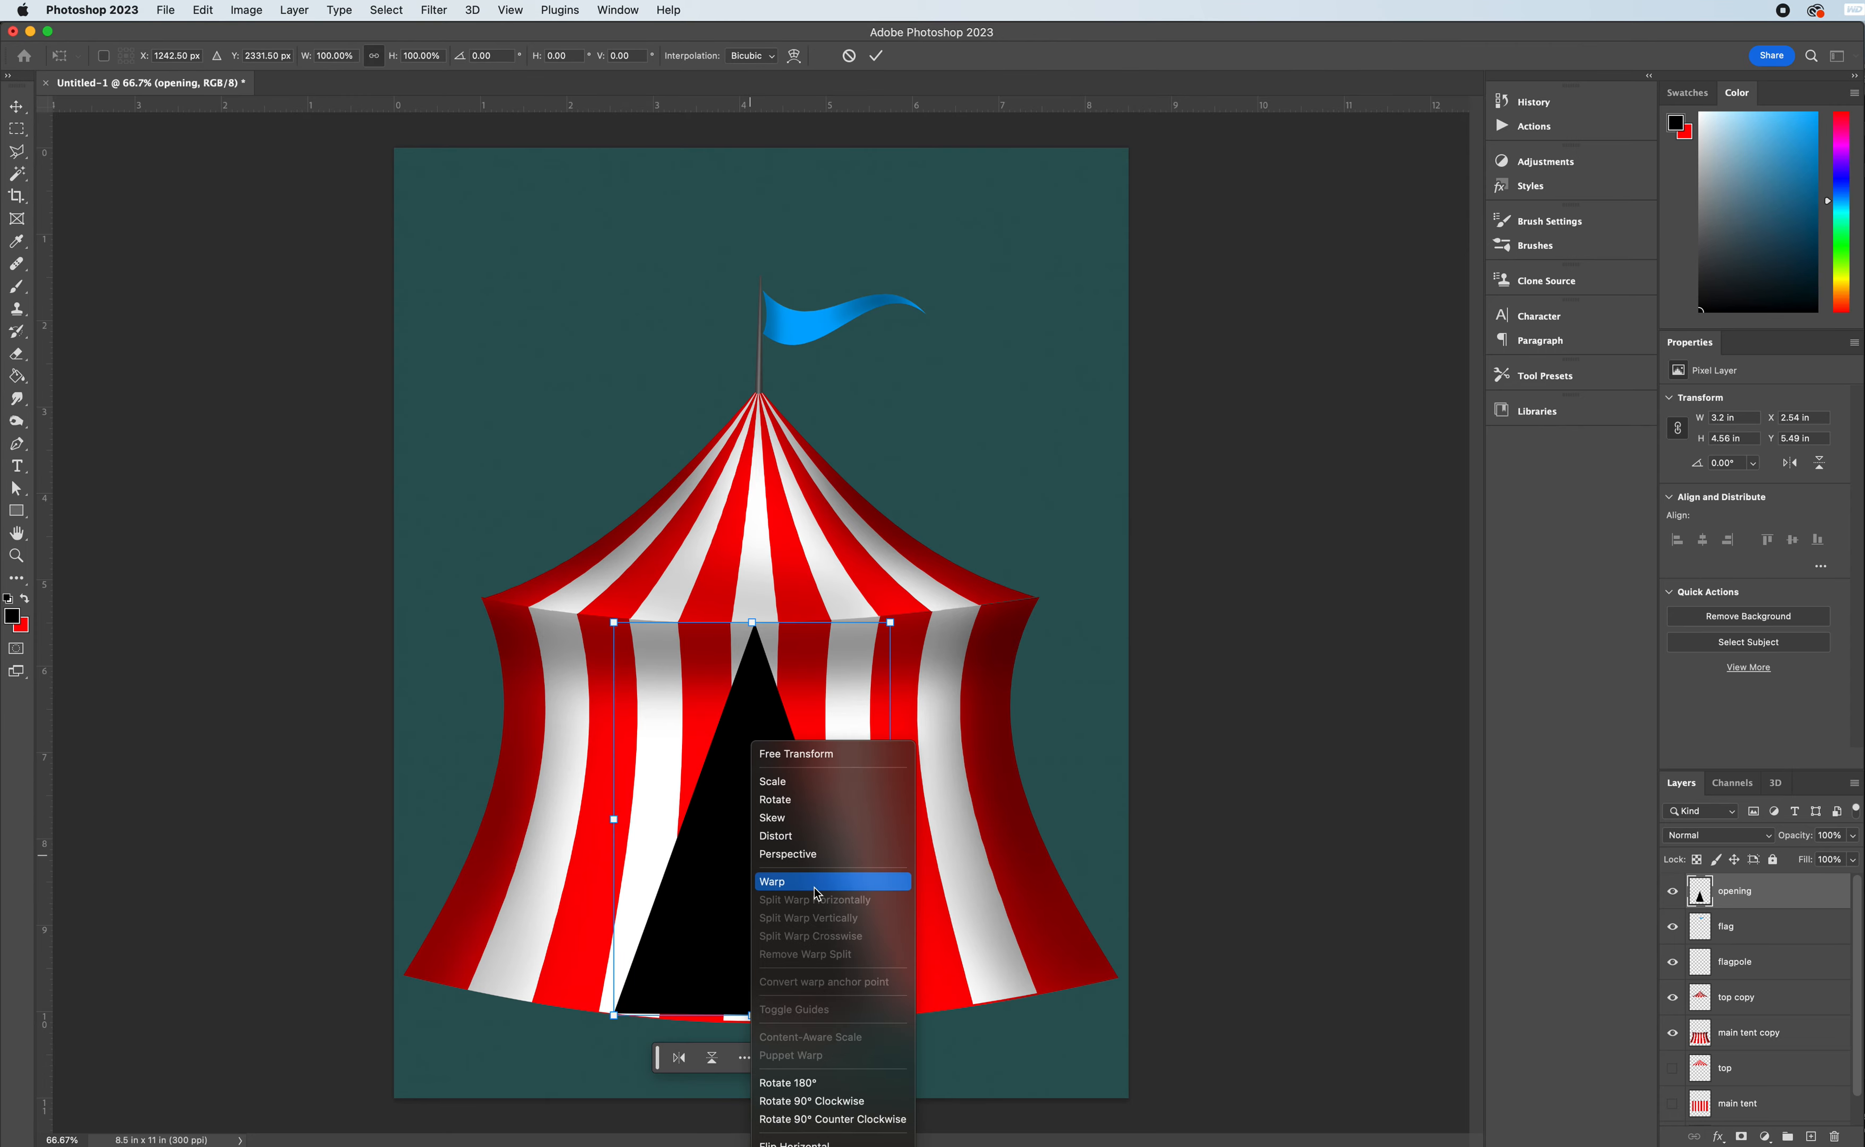
click(817, 891)
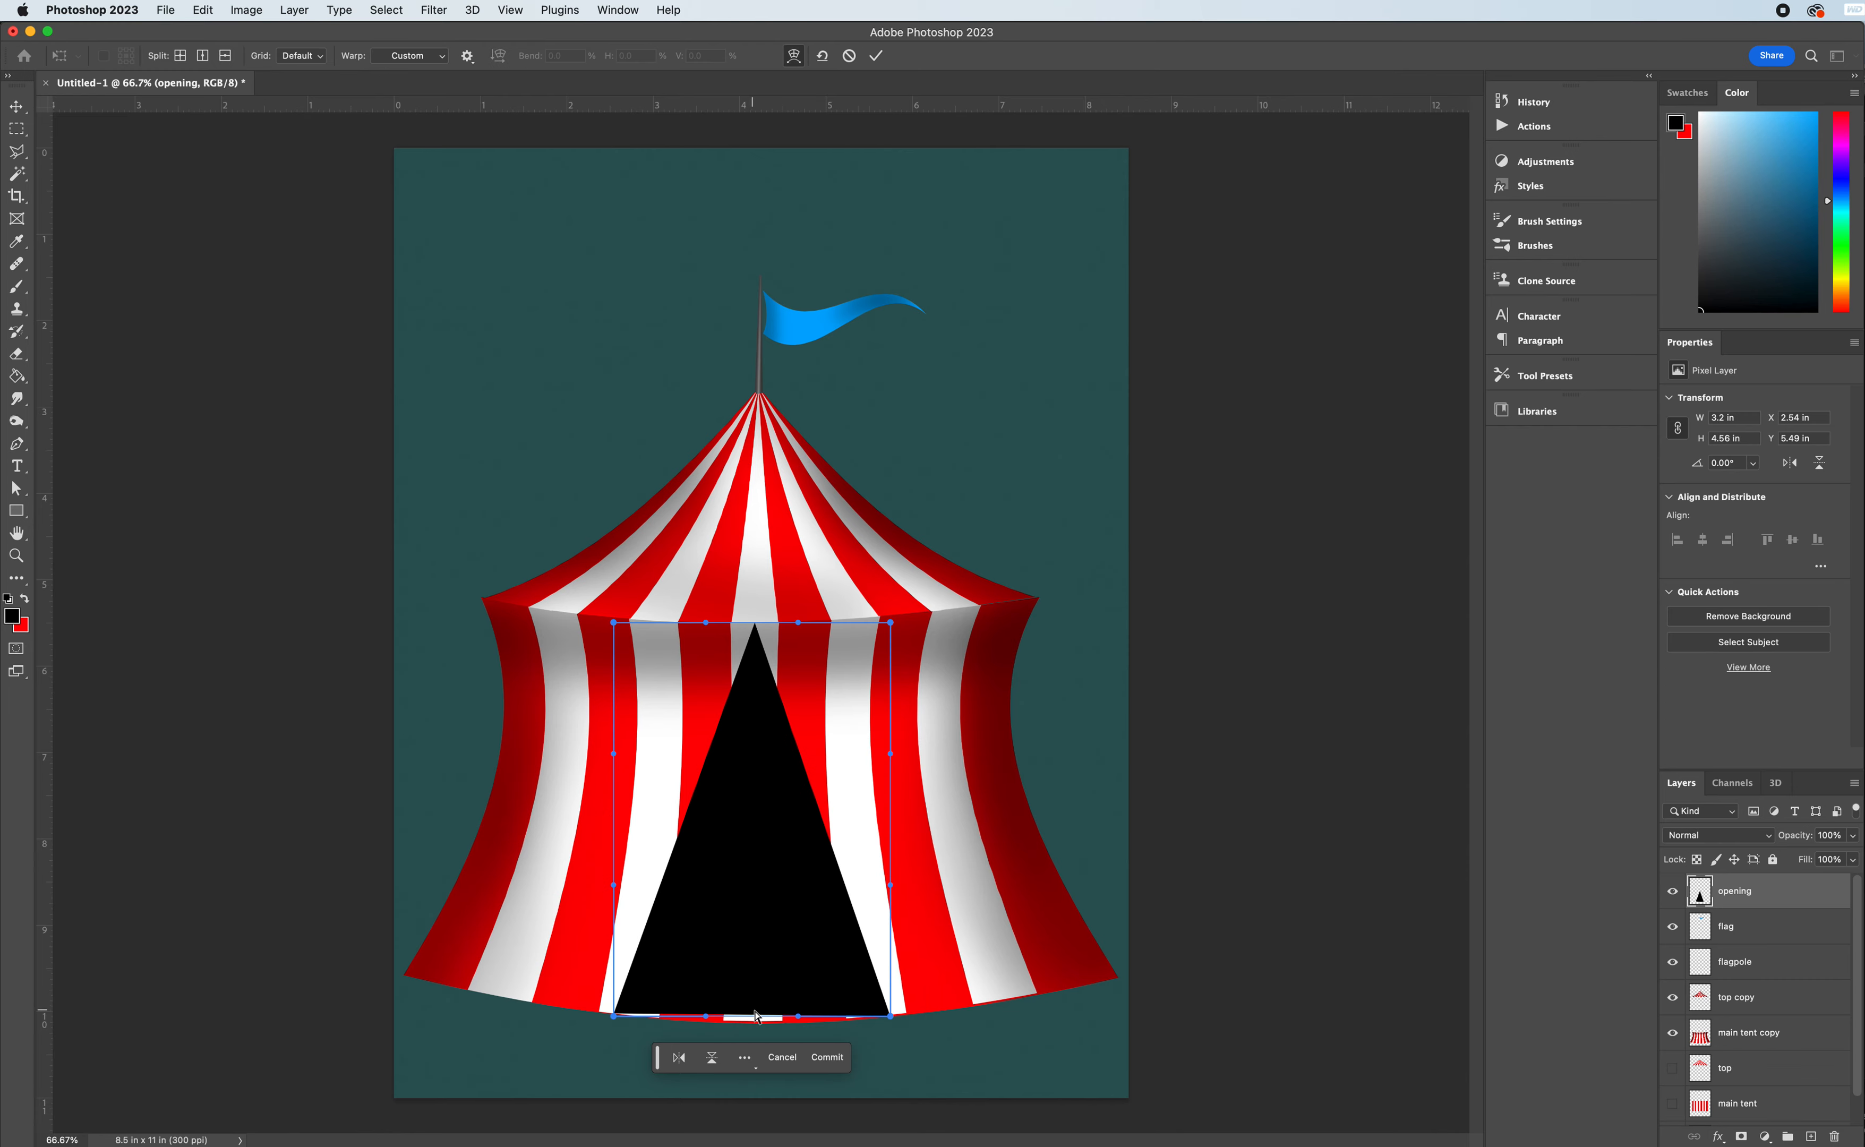
drag(796, 1021, 705, 1030)
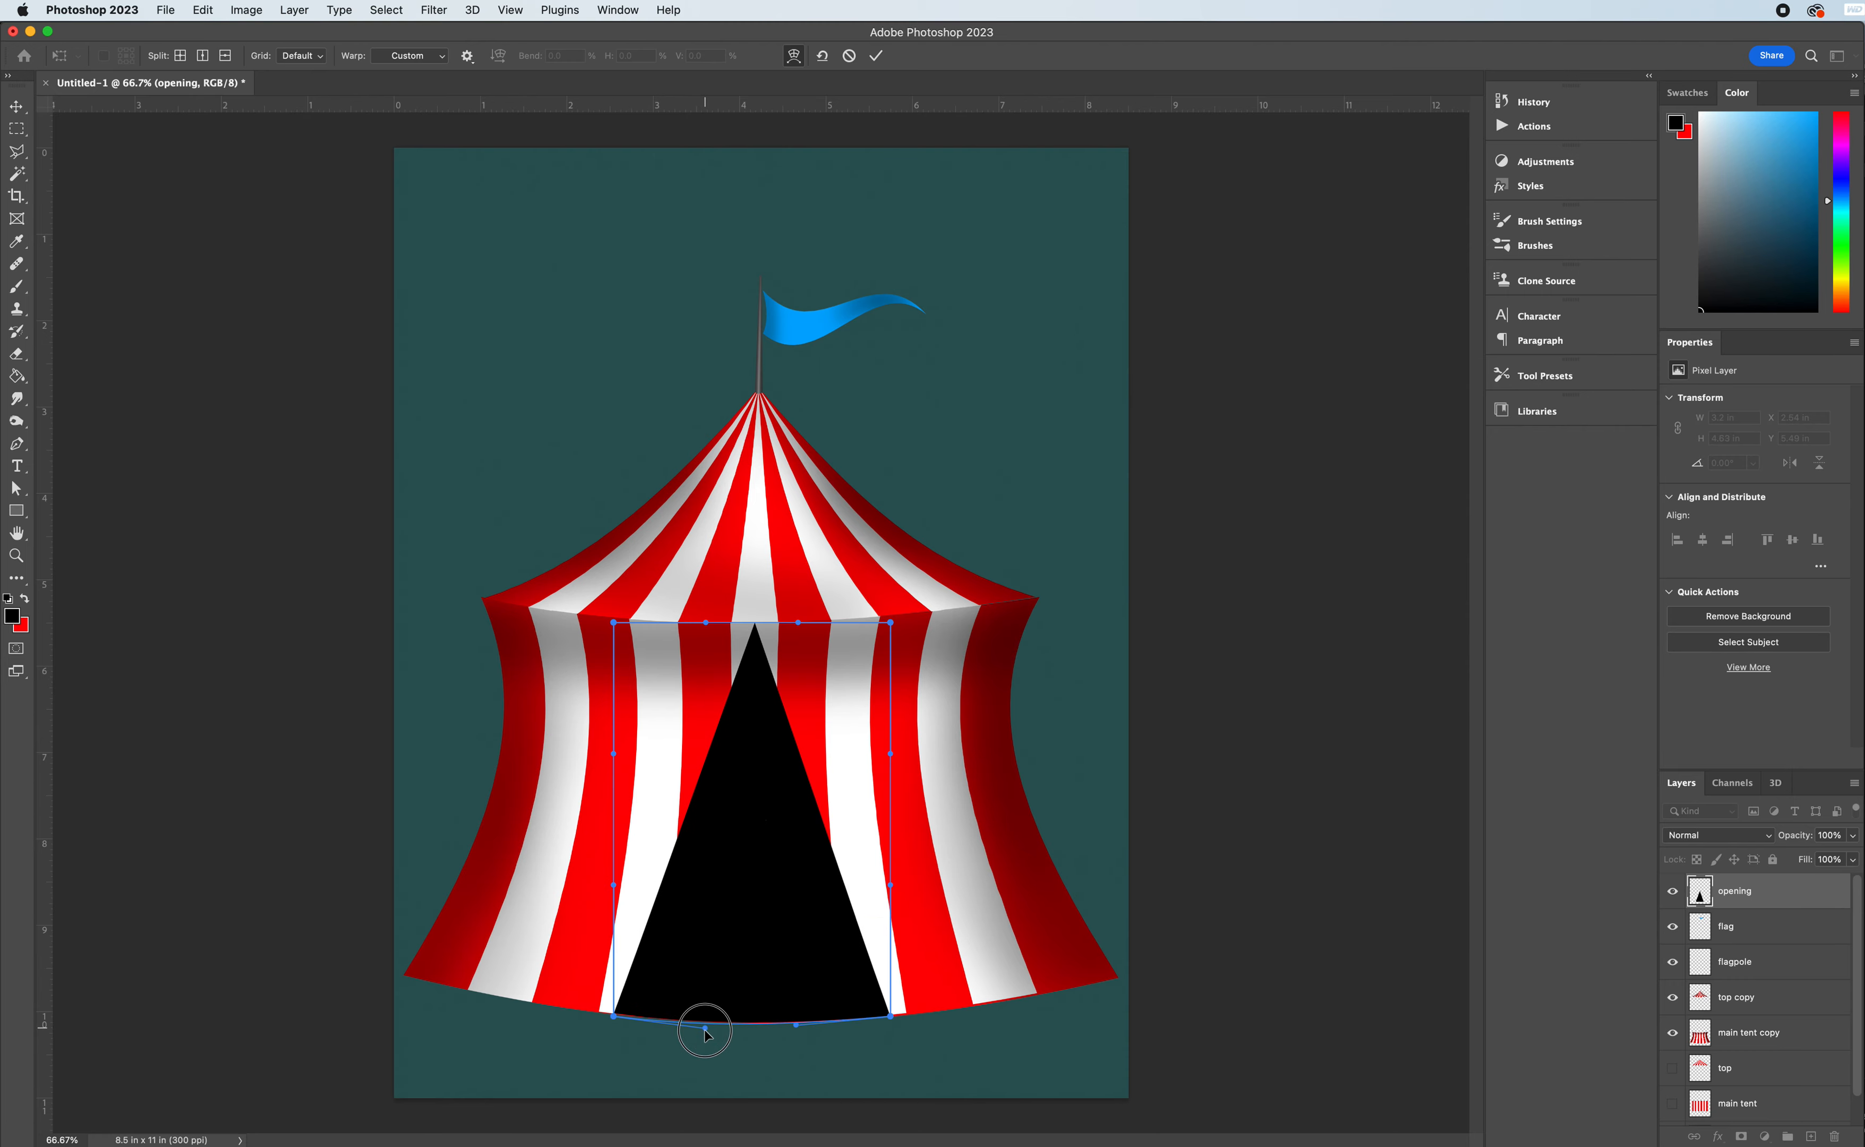
drag(705, 1029, 795, 1026)
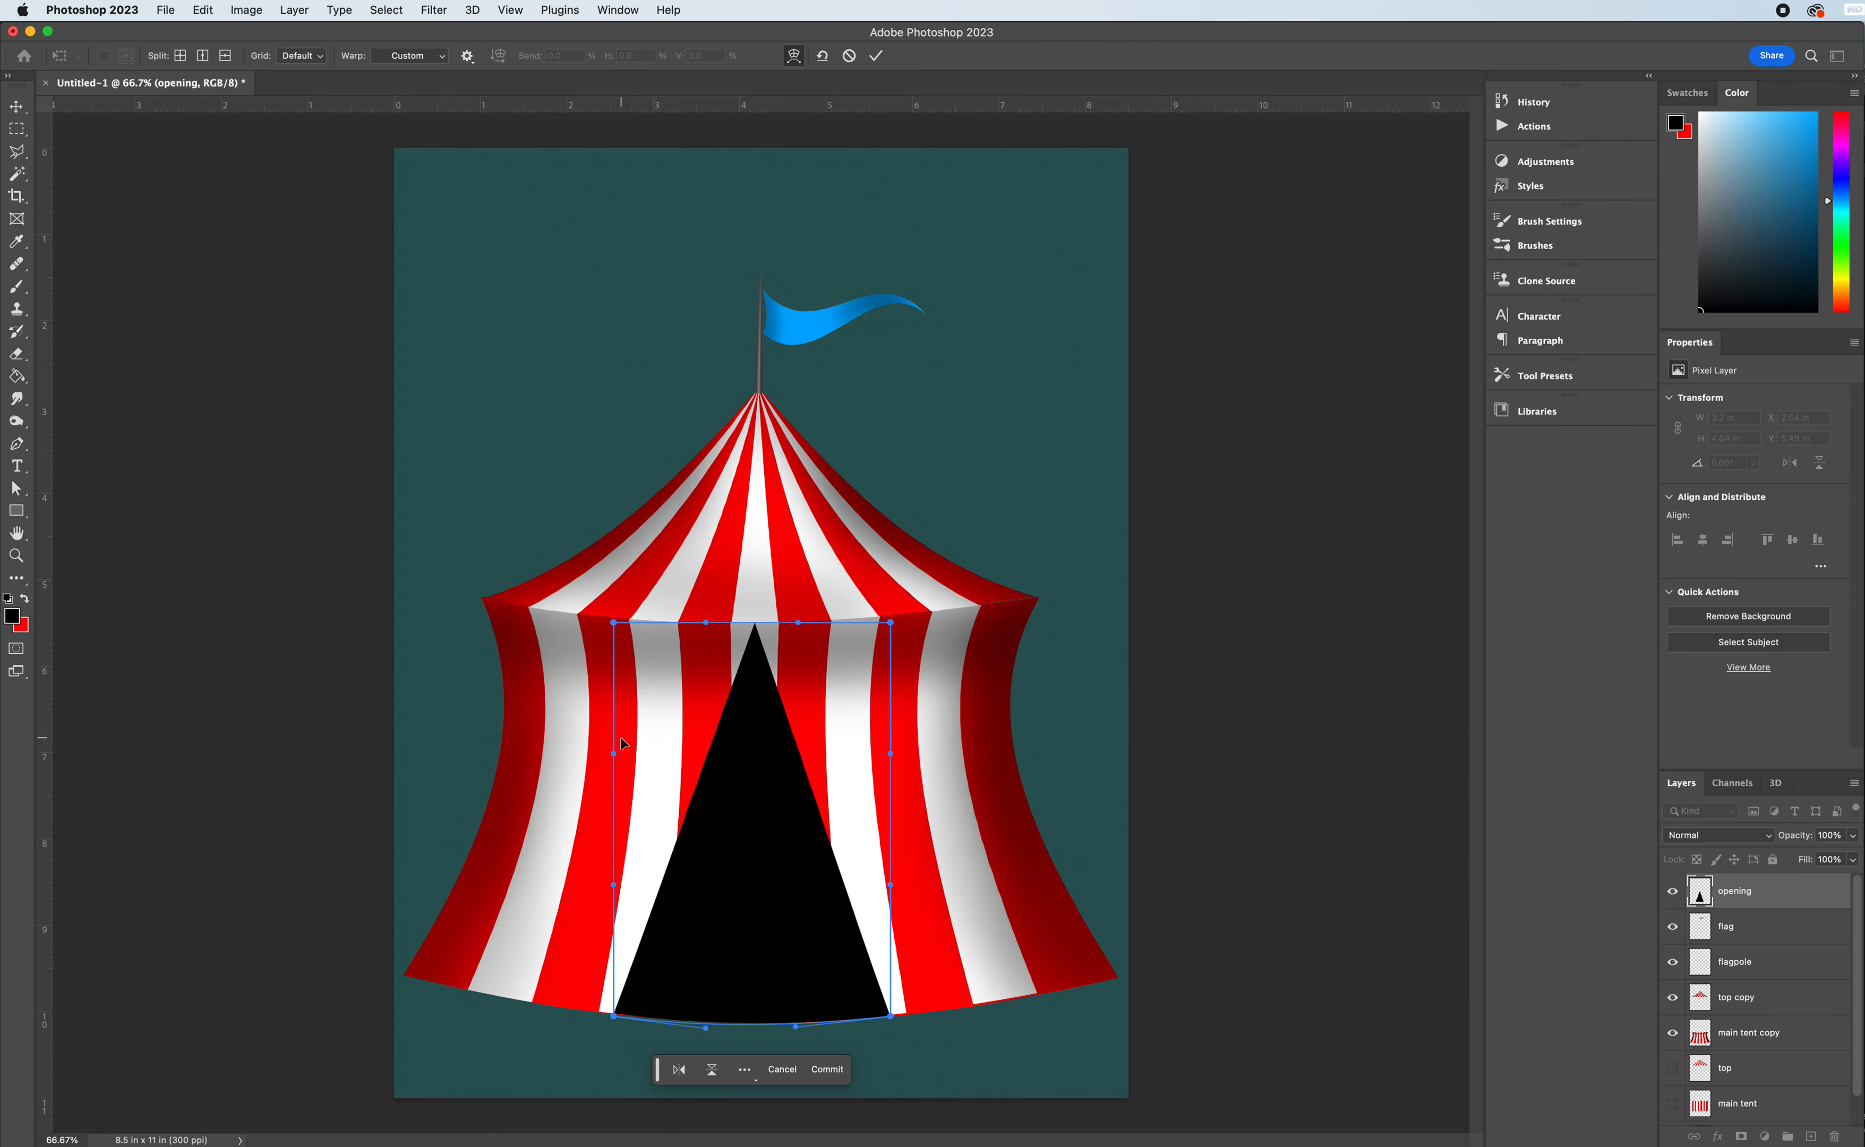
- Warp the left side of the black opening into an inward curve that flares out at the base
drag(615, 756, 693, 757)
drag(616, 889, 687, 900)
drag(692, 758, 704, 757)
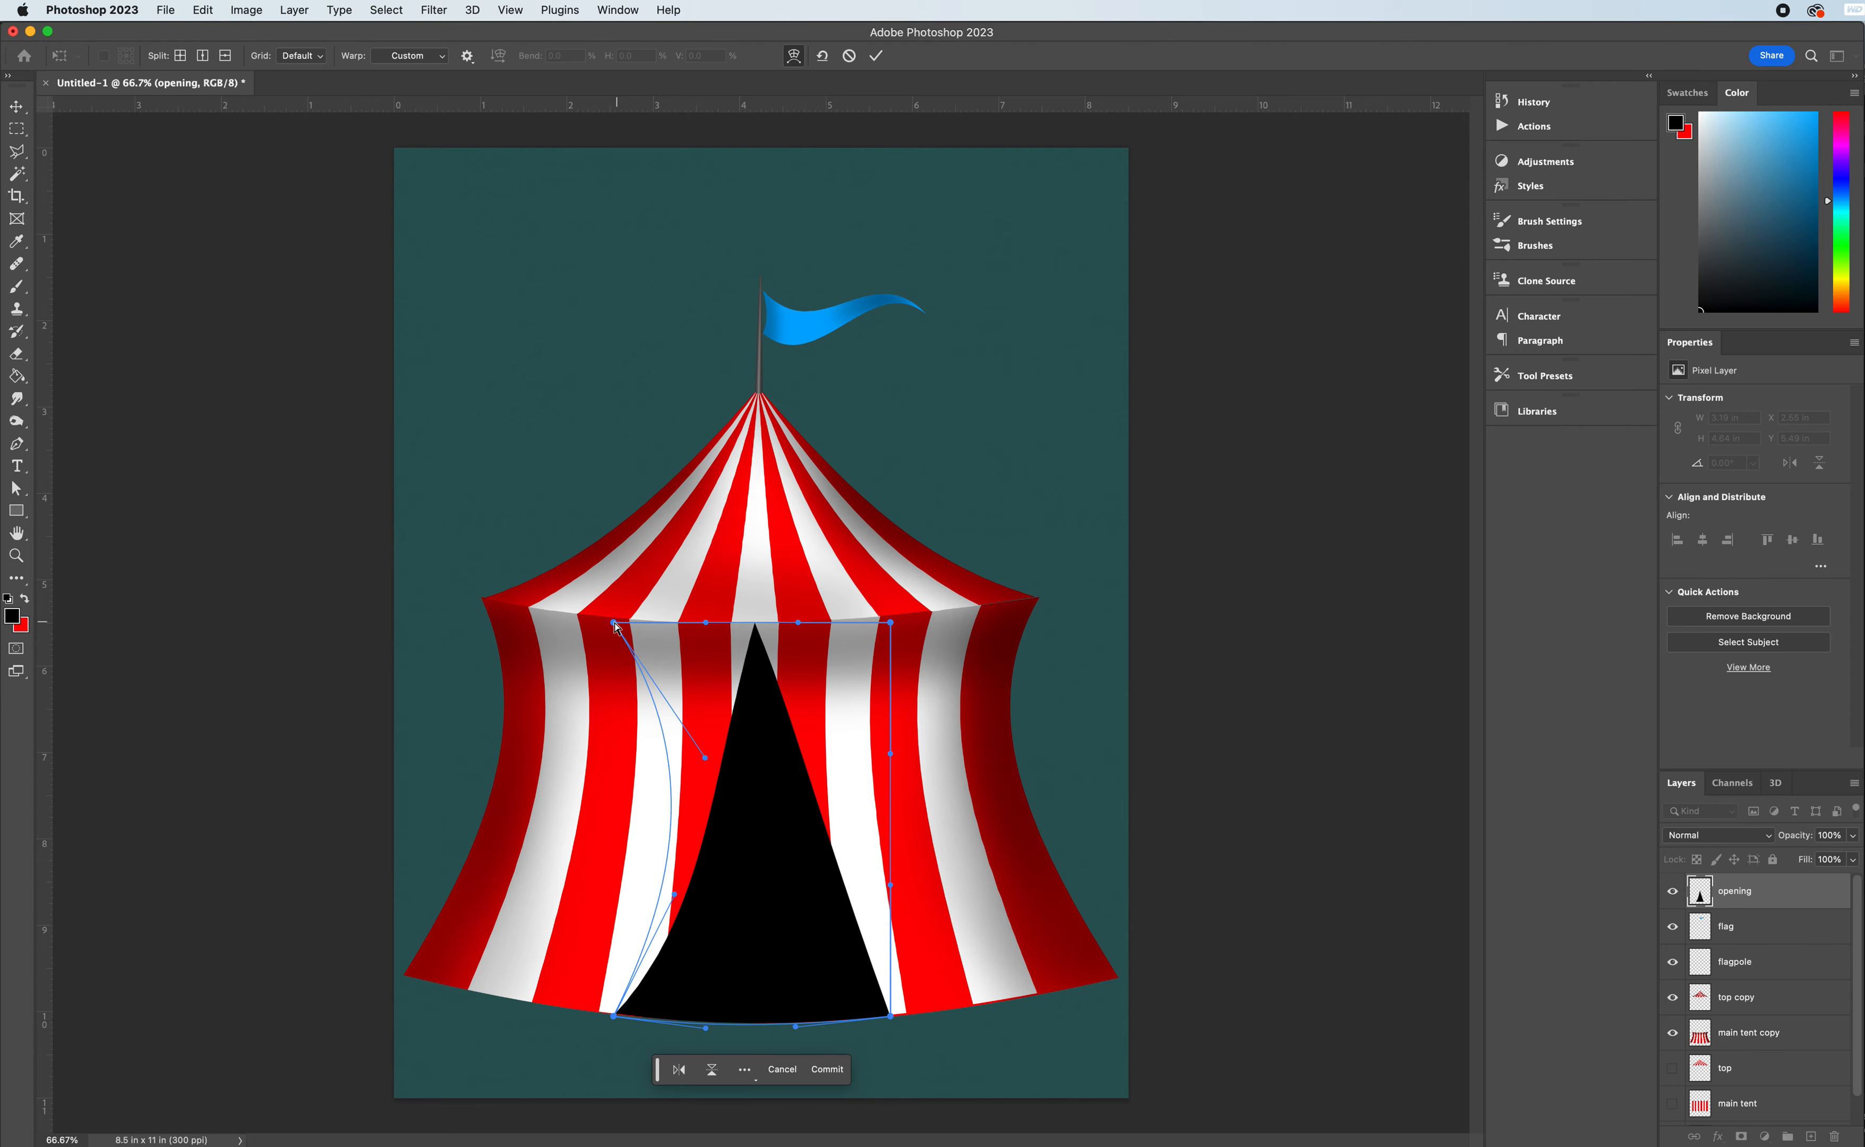
drag(614, 624, 658, 624)
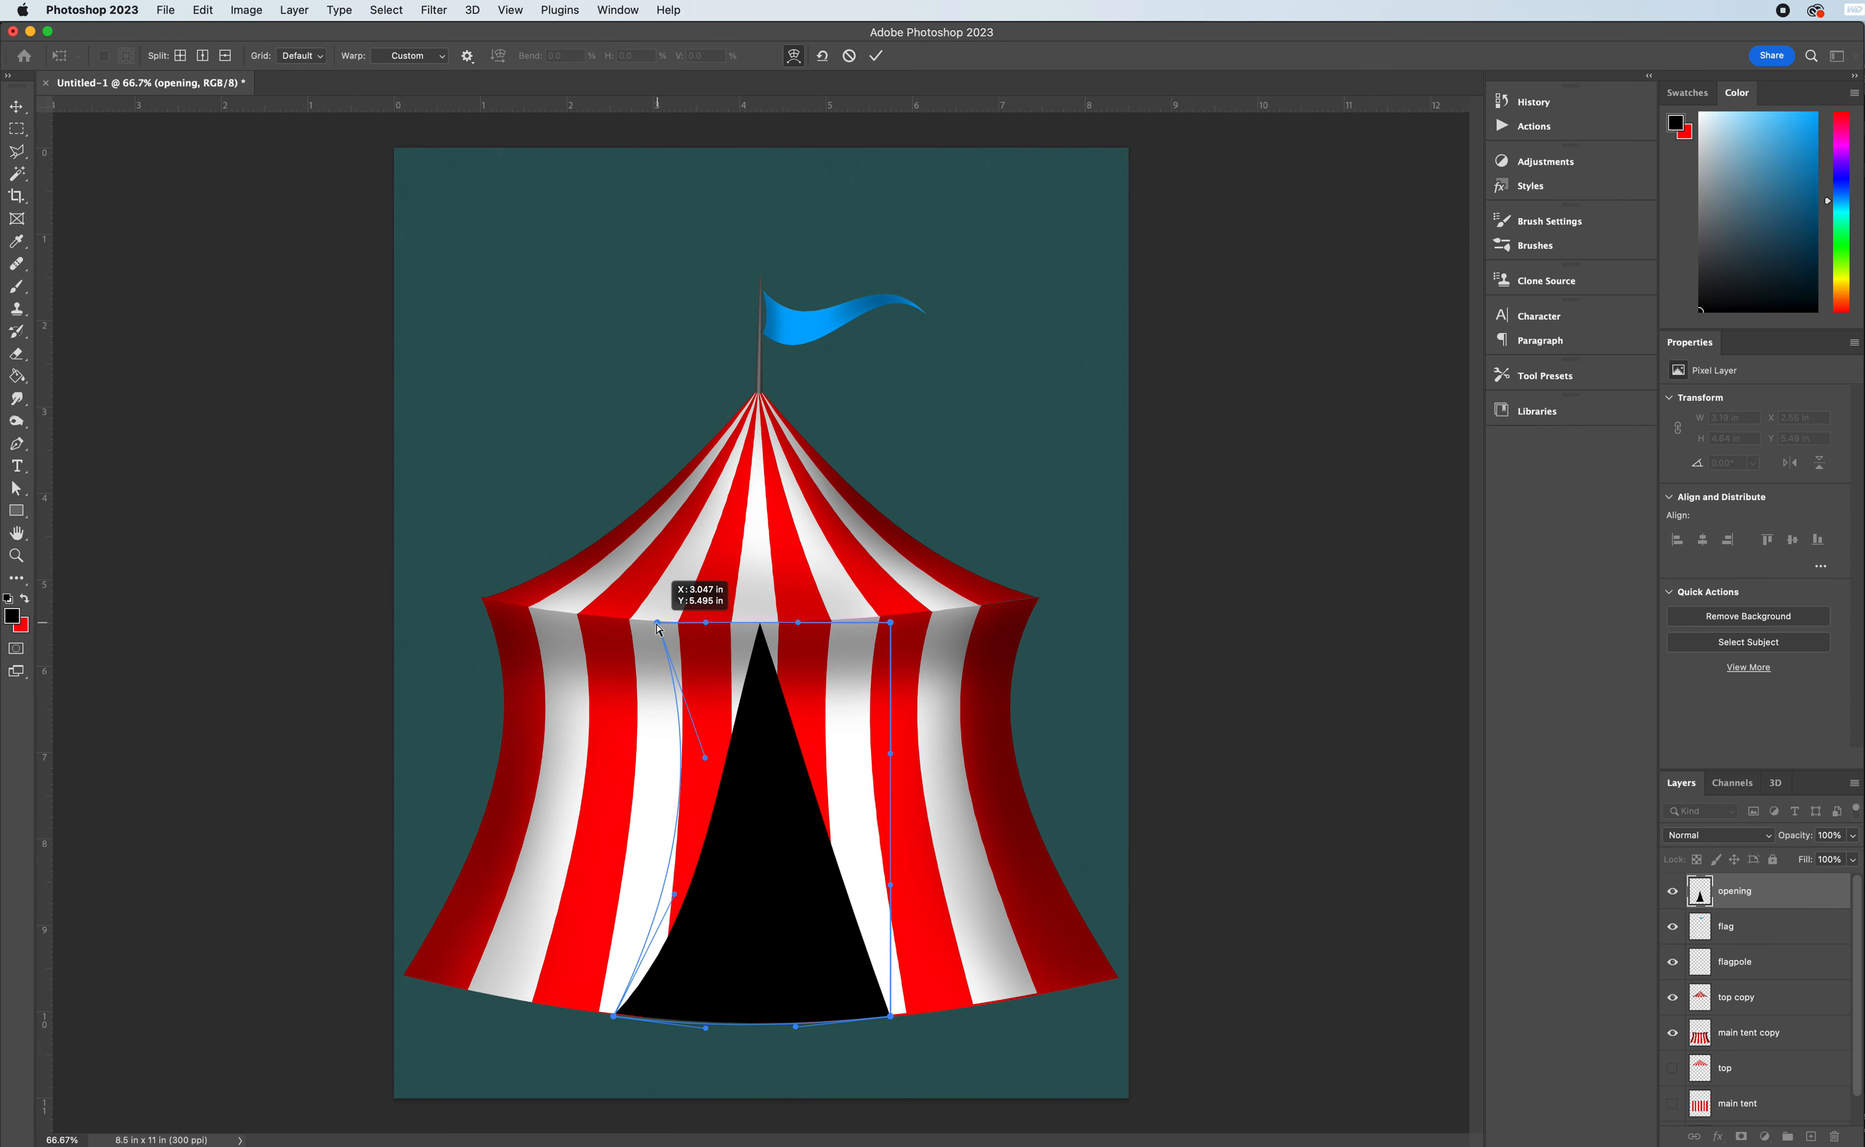
drag(707, 760, 719, 761)
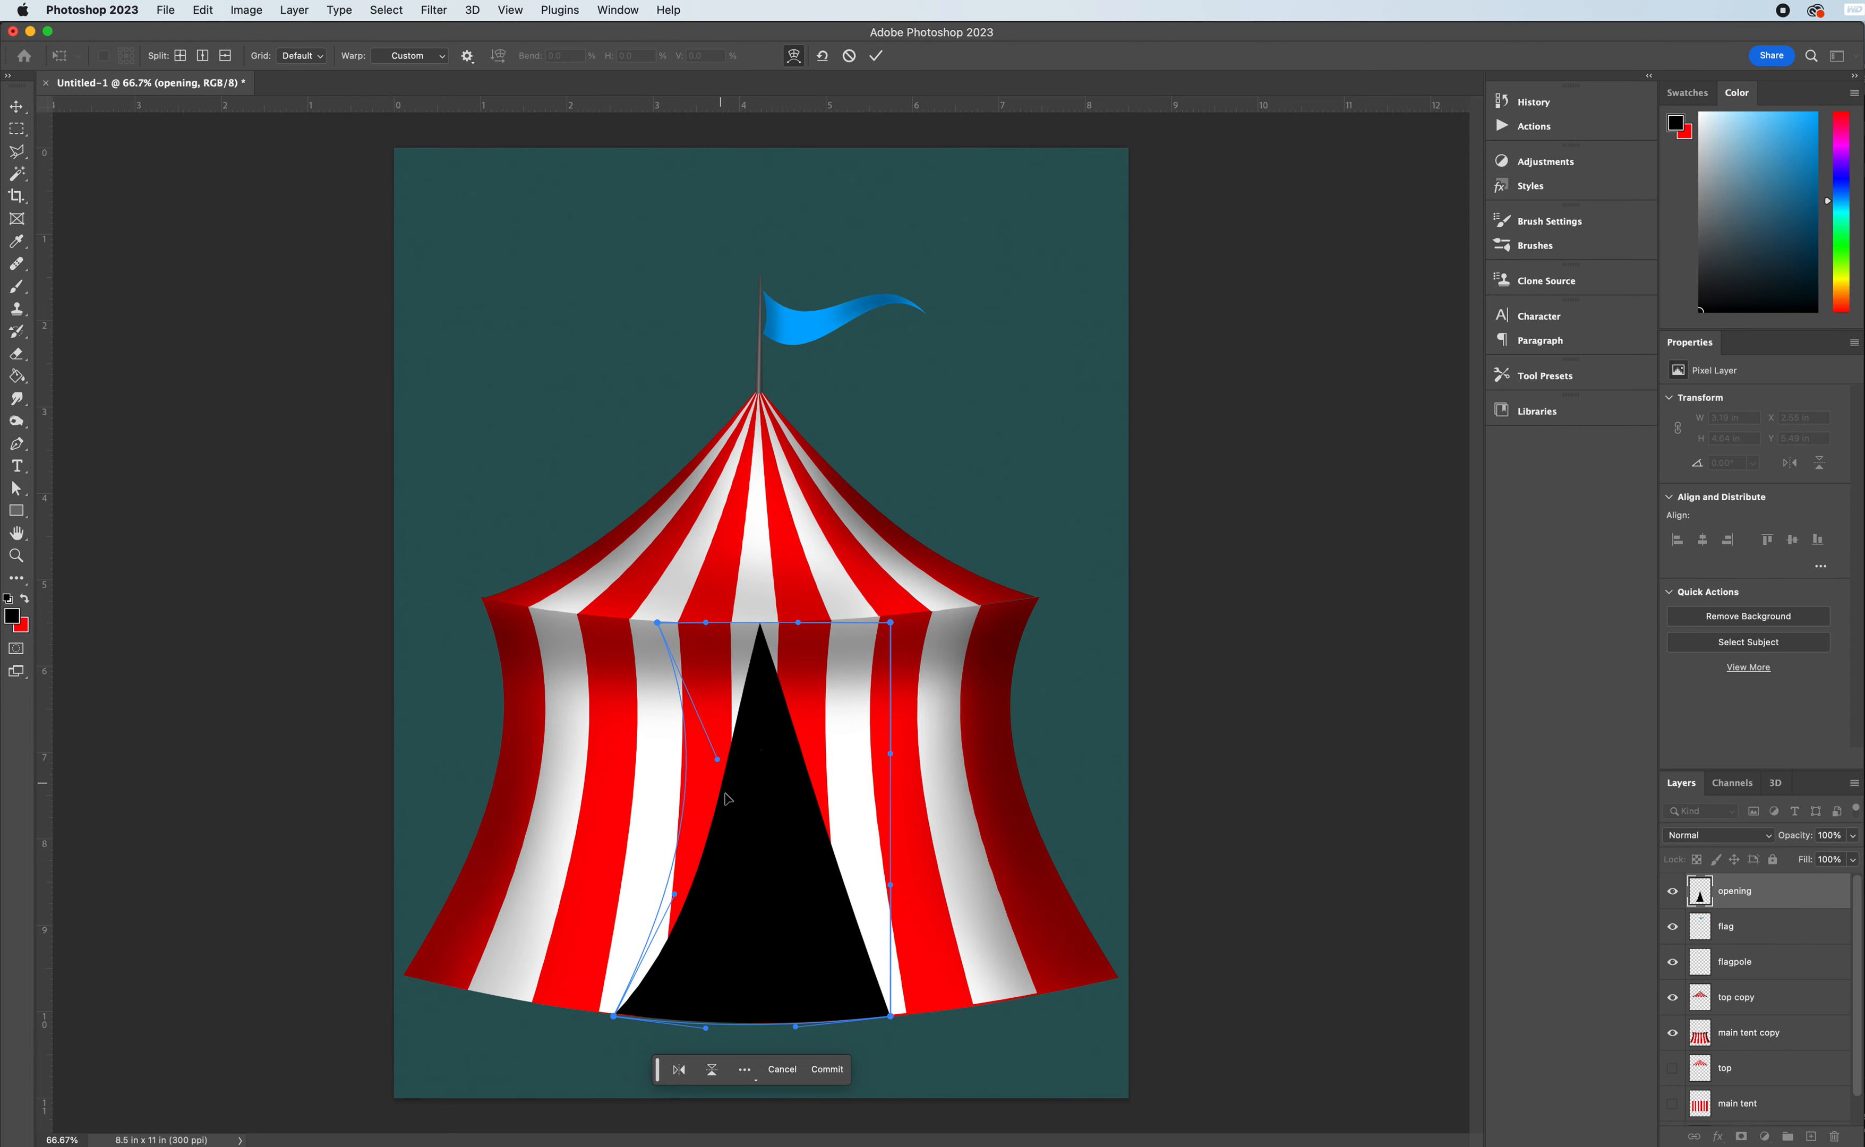
- Warp the right side of the black opening into a matching inward curve, centre its peak under the roof edge and commit the warp
drag(889, 881, 825, 886)
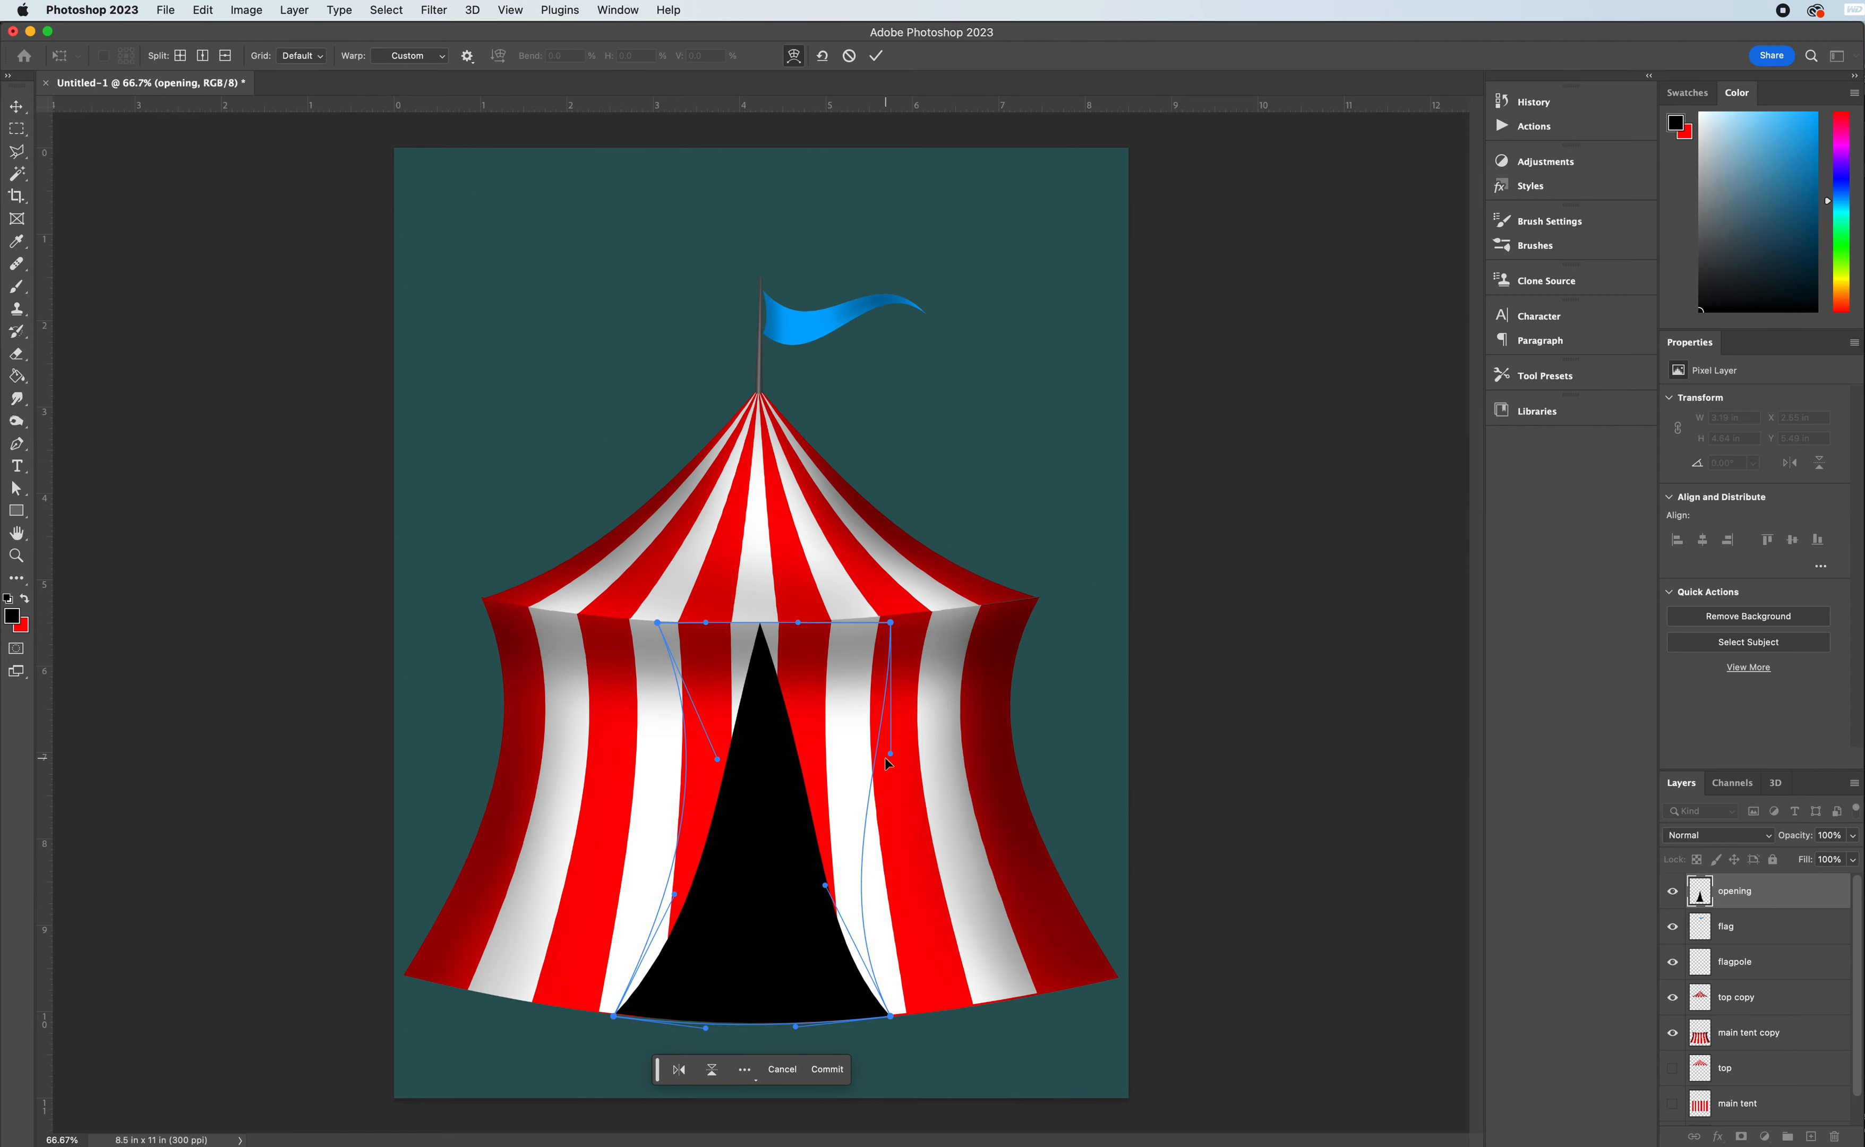
drag(887, 757, 794, 760)
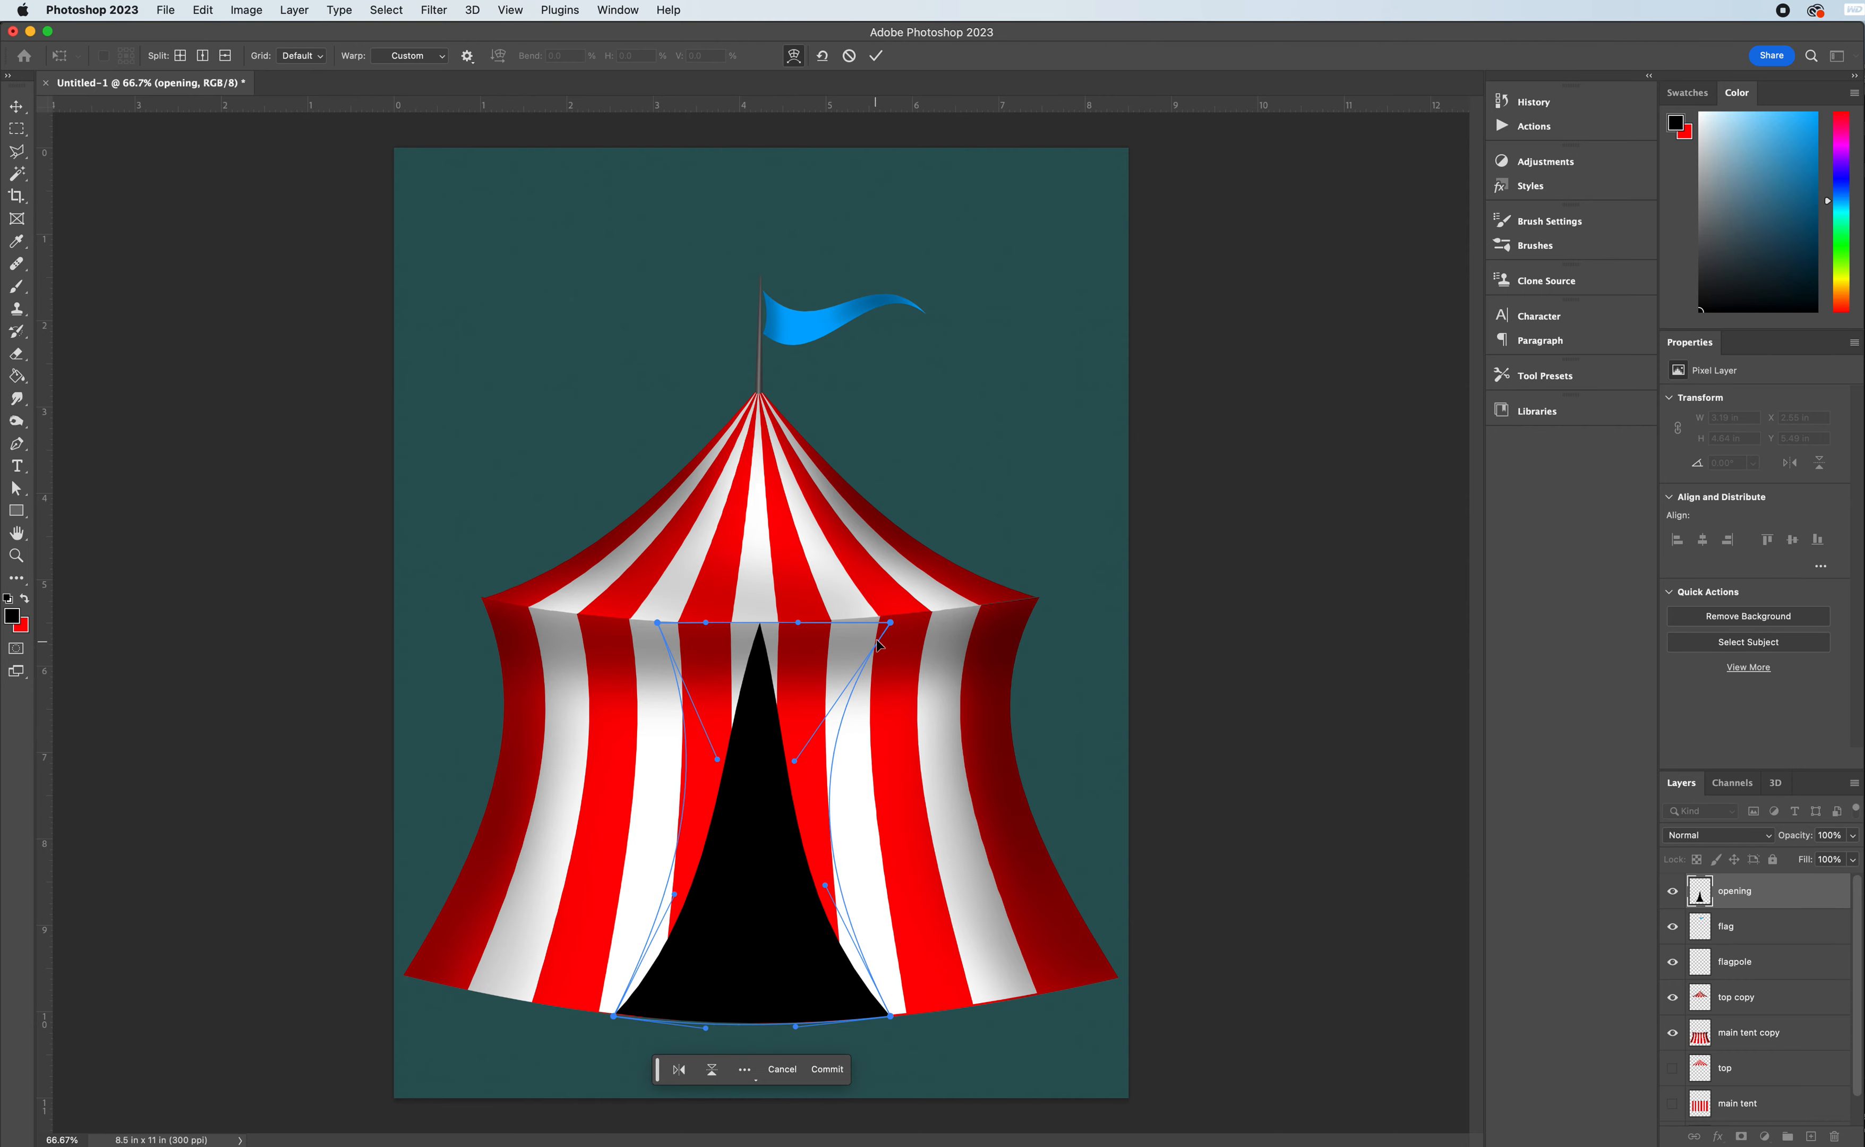
drag(893, 629, 856, 628)
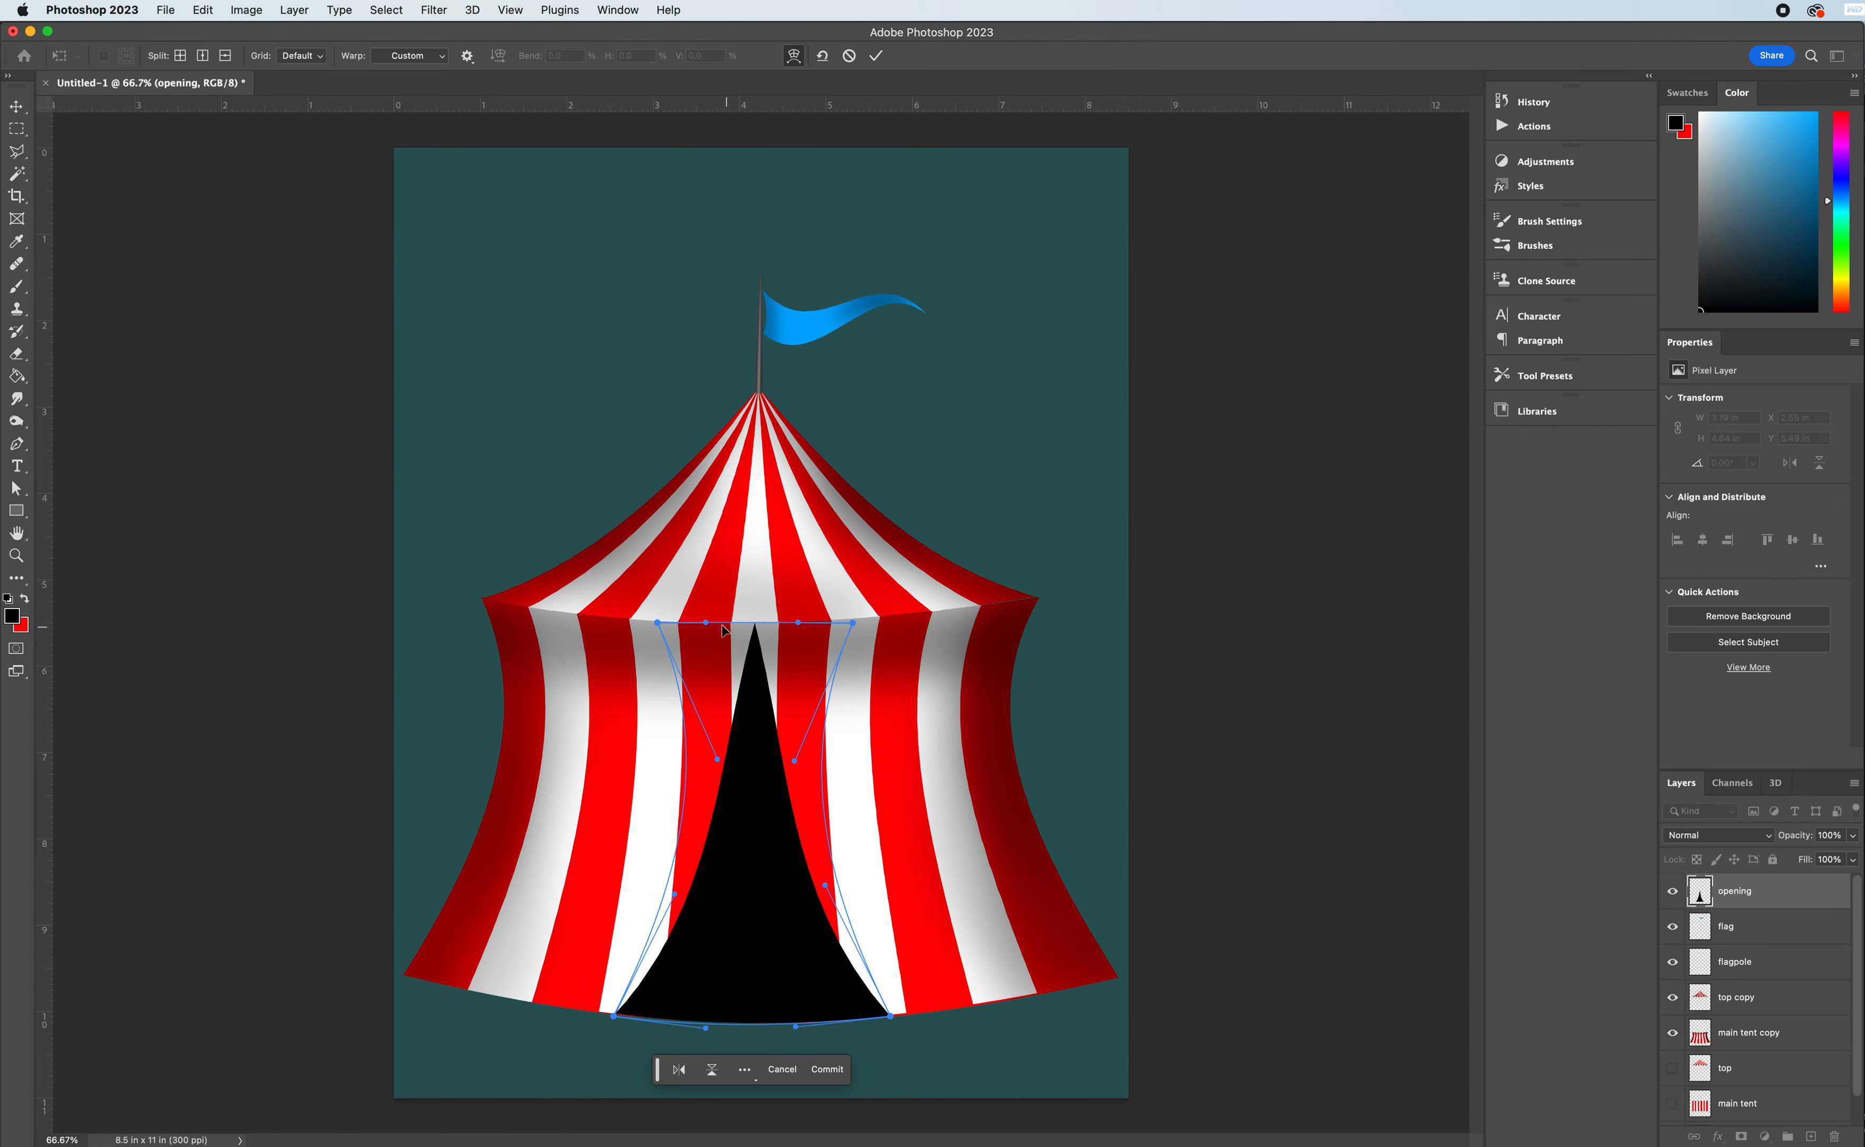
drag(709, 628, 779, 626)
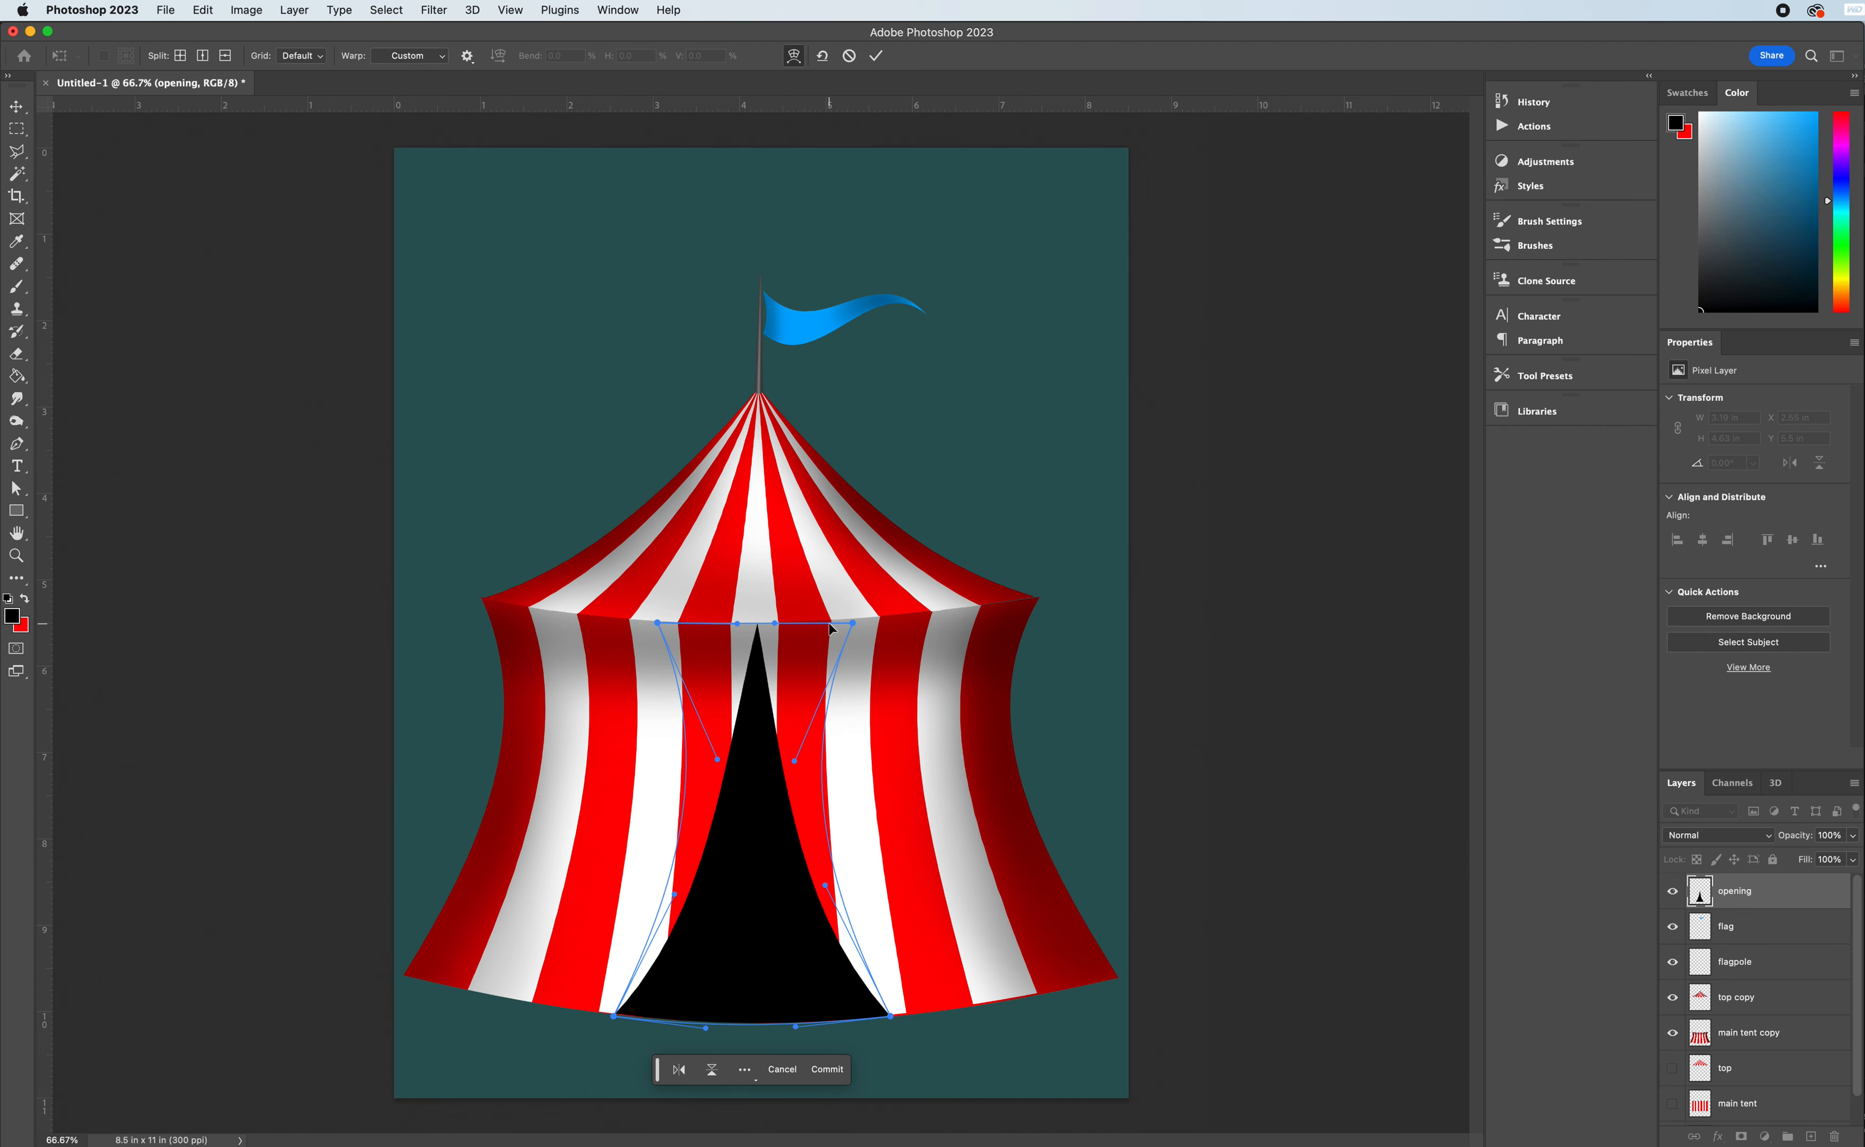
key(Return)
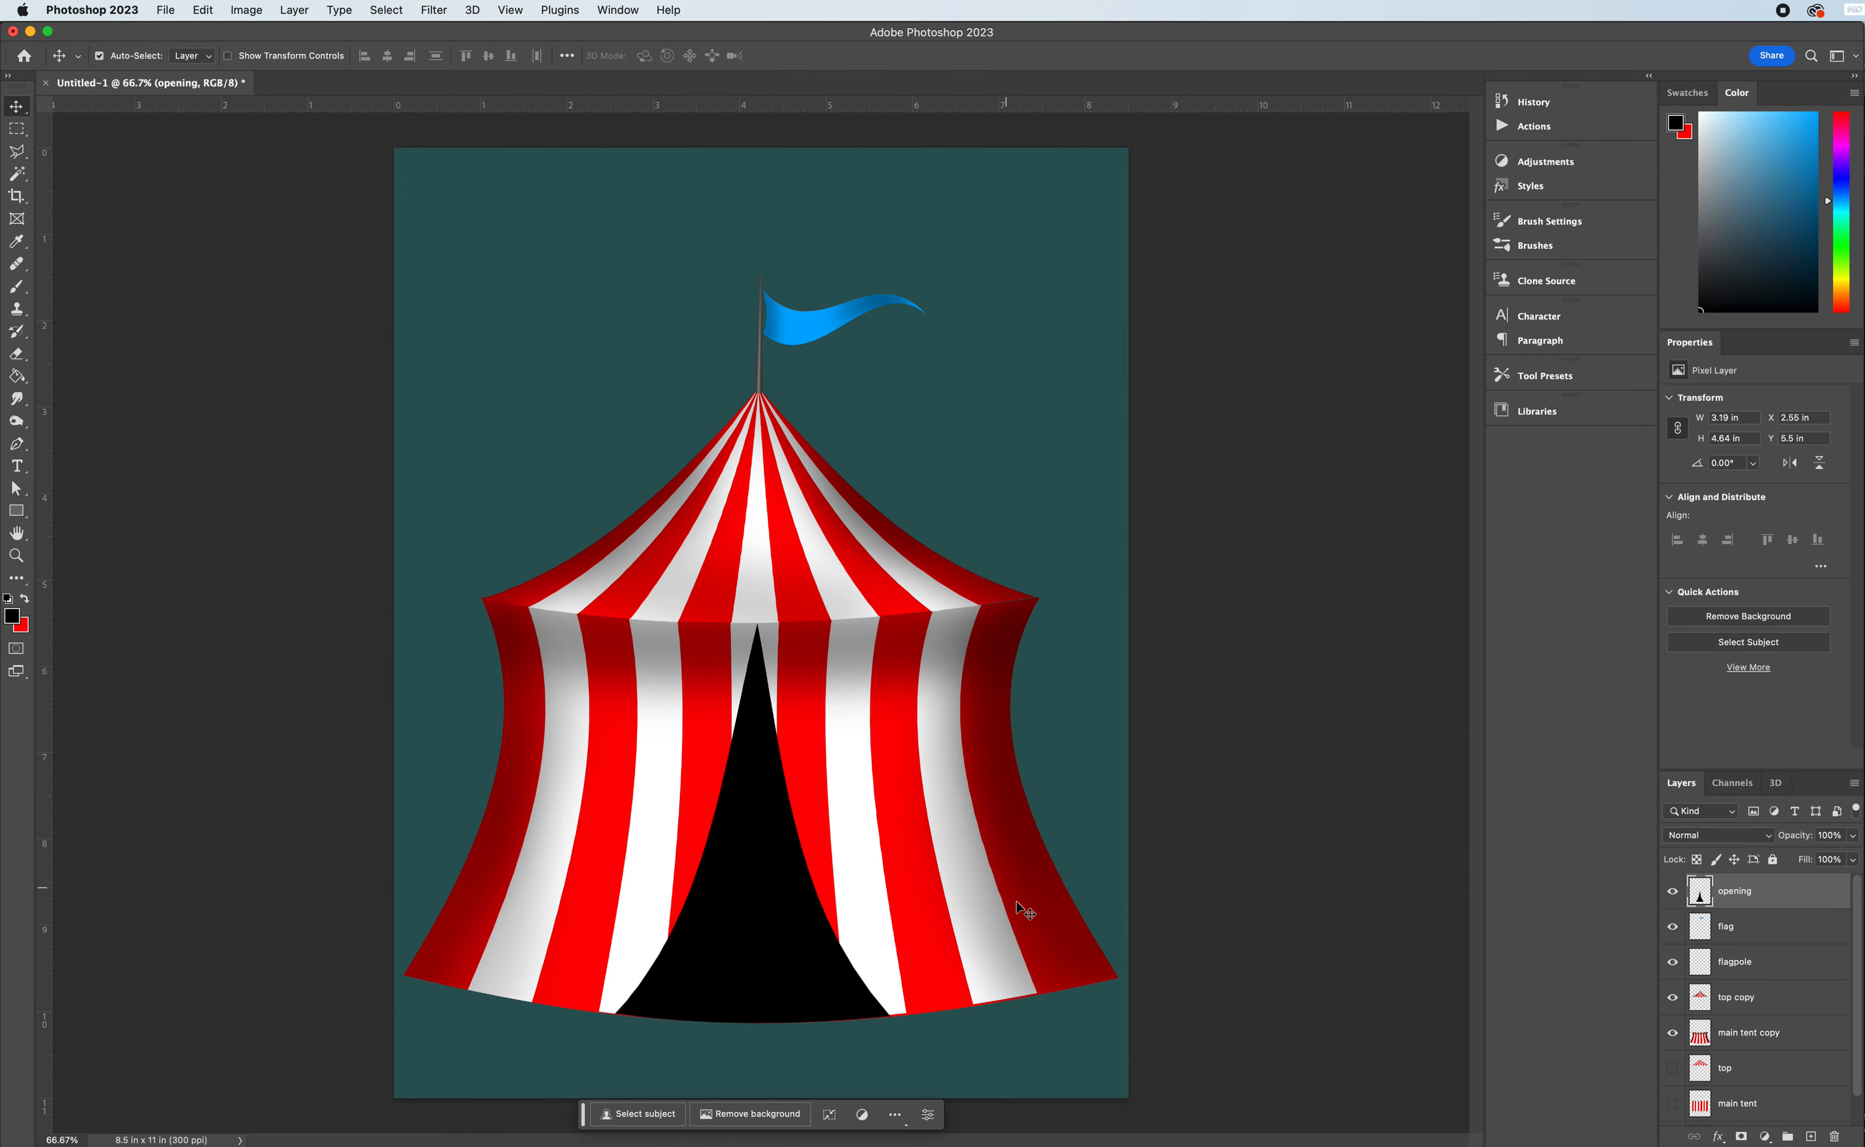
- Add a new layer above the opening layer and name it flap
click(1812, 1137)
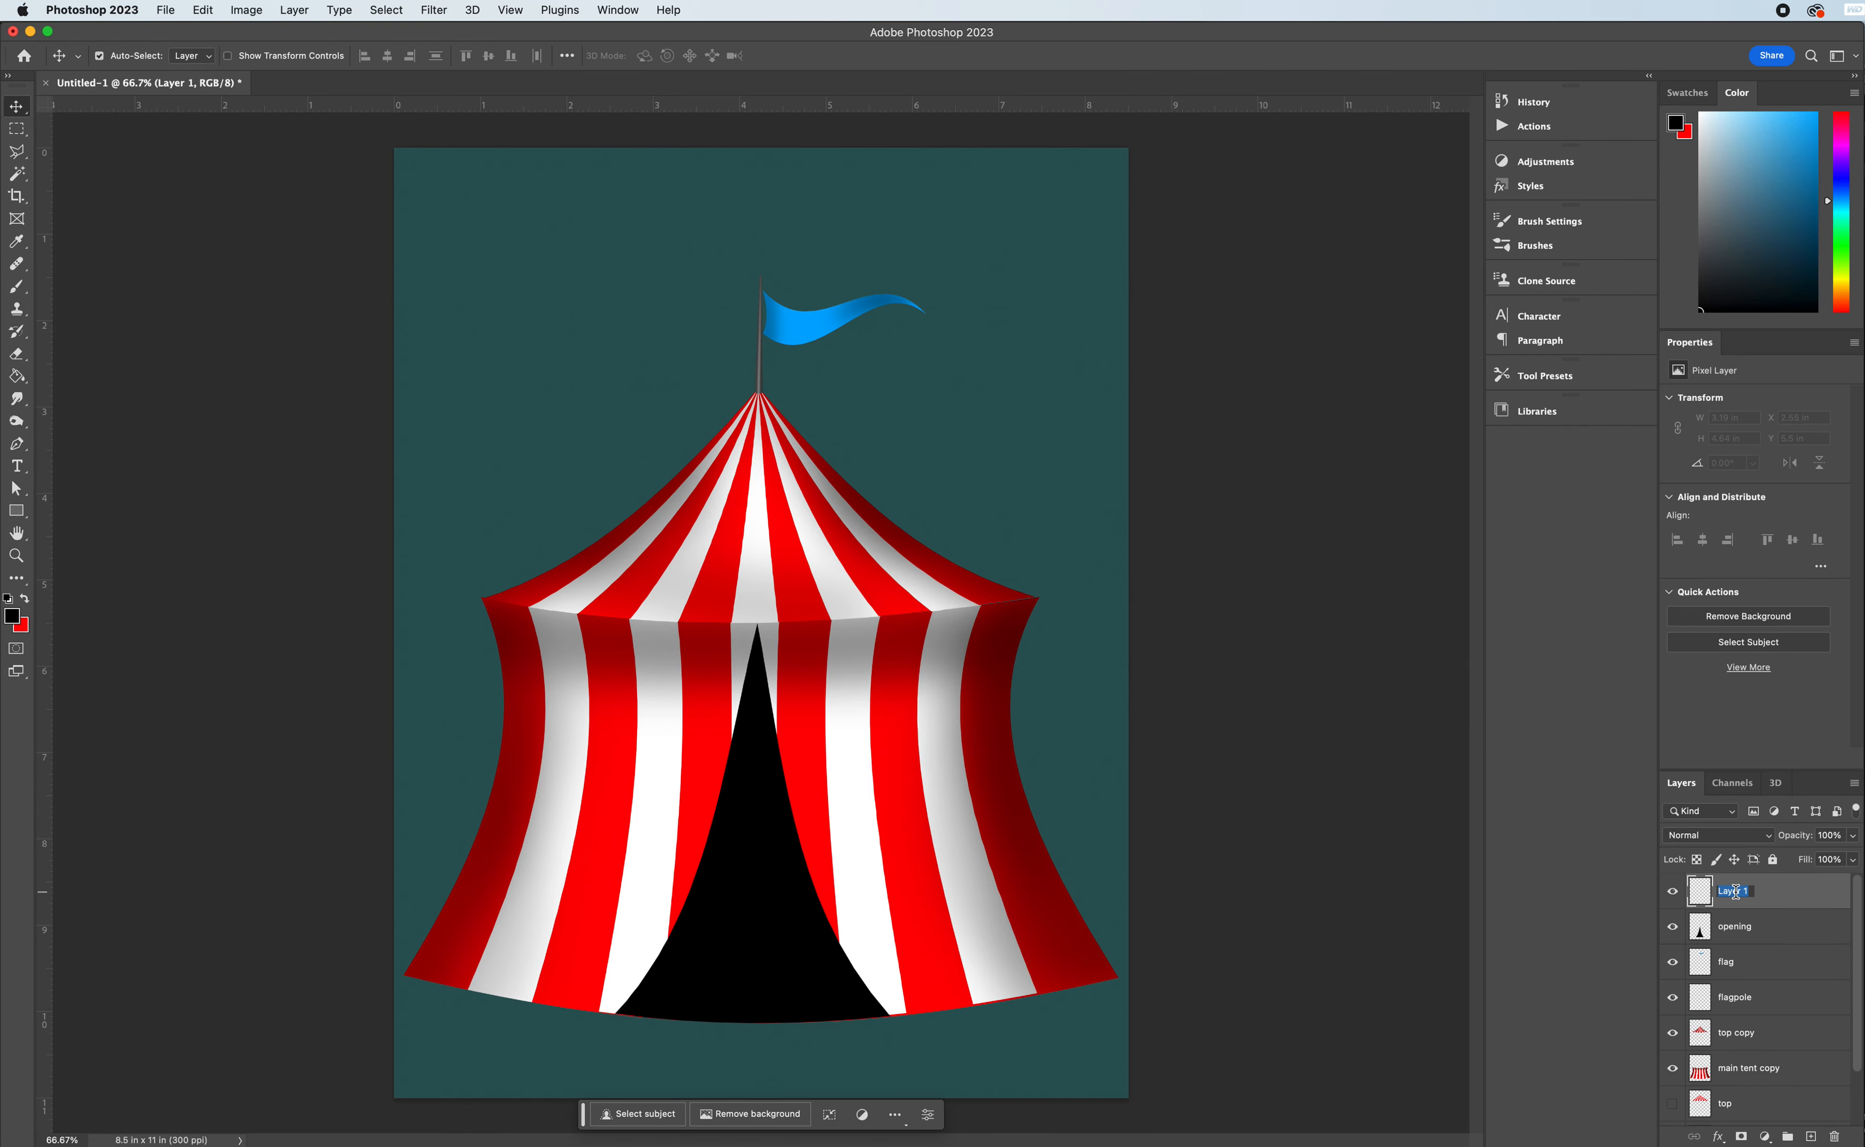
text(flap)
key(Return)
- Outline a slanted triangular flap selection from the opening's peak, about 2.61 in wide and 4.13 in tall, with the Polygonal Lasso
click(27, 157)
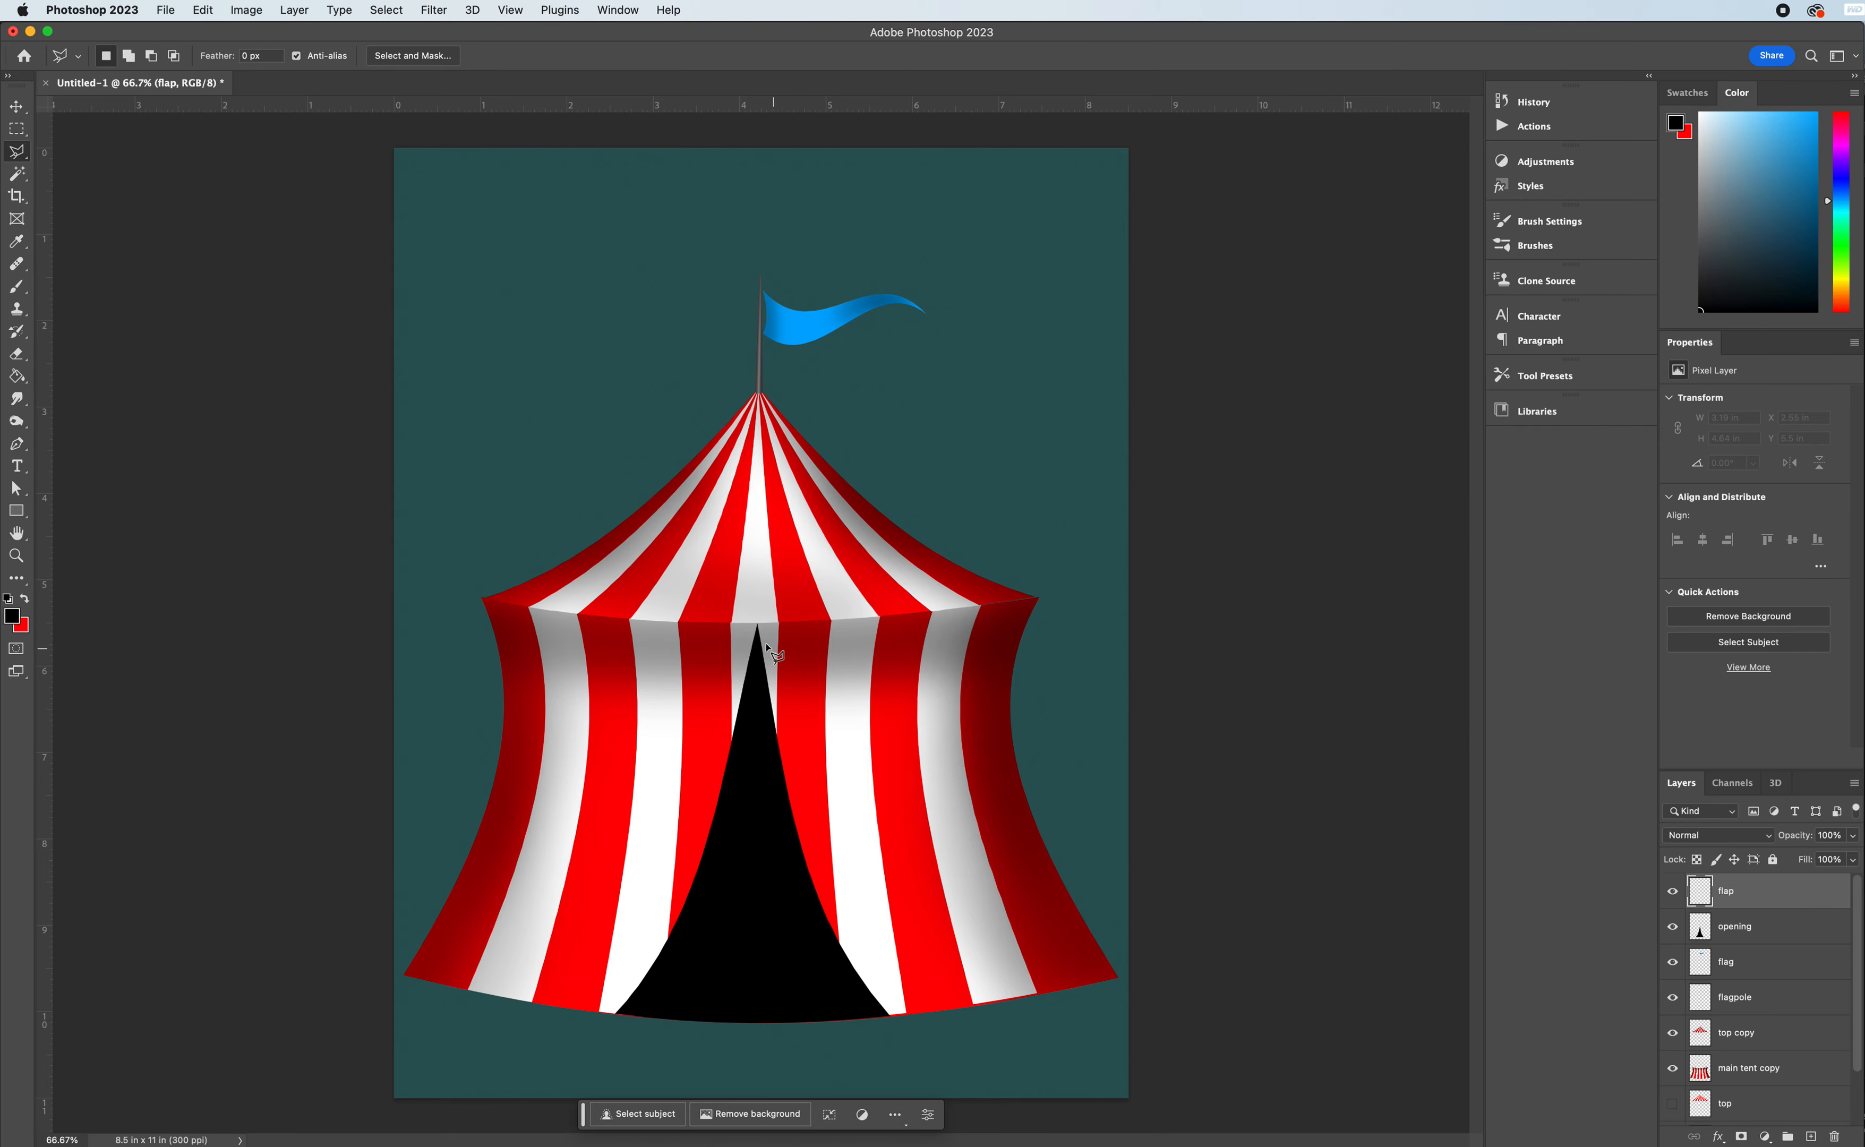
click(758, 626)
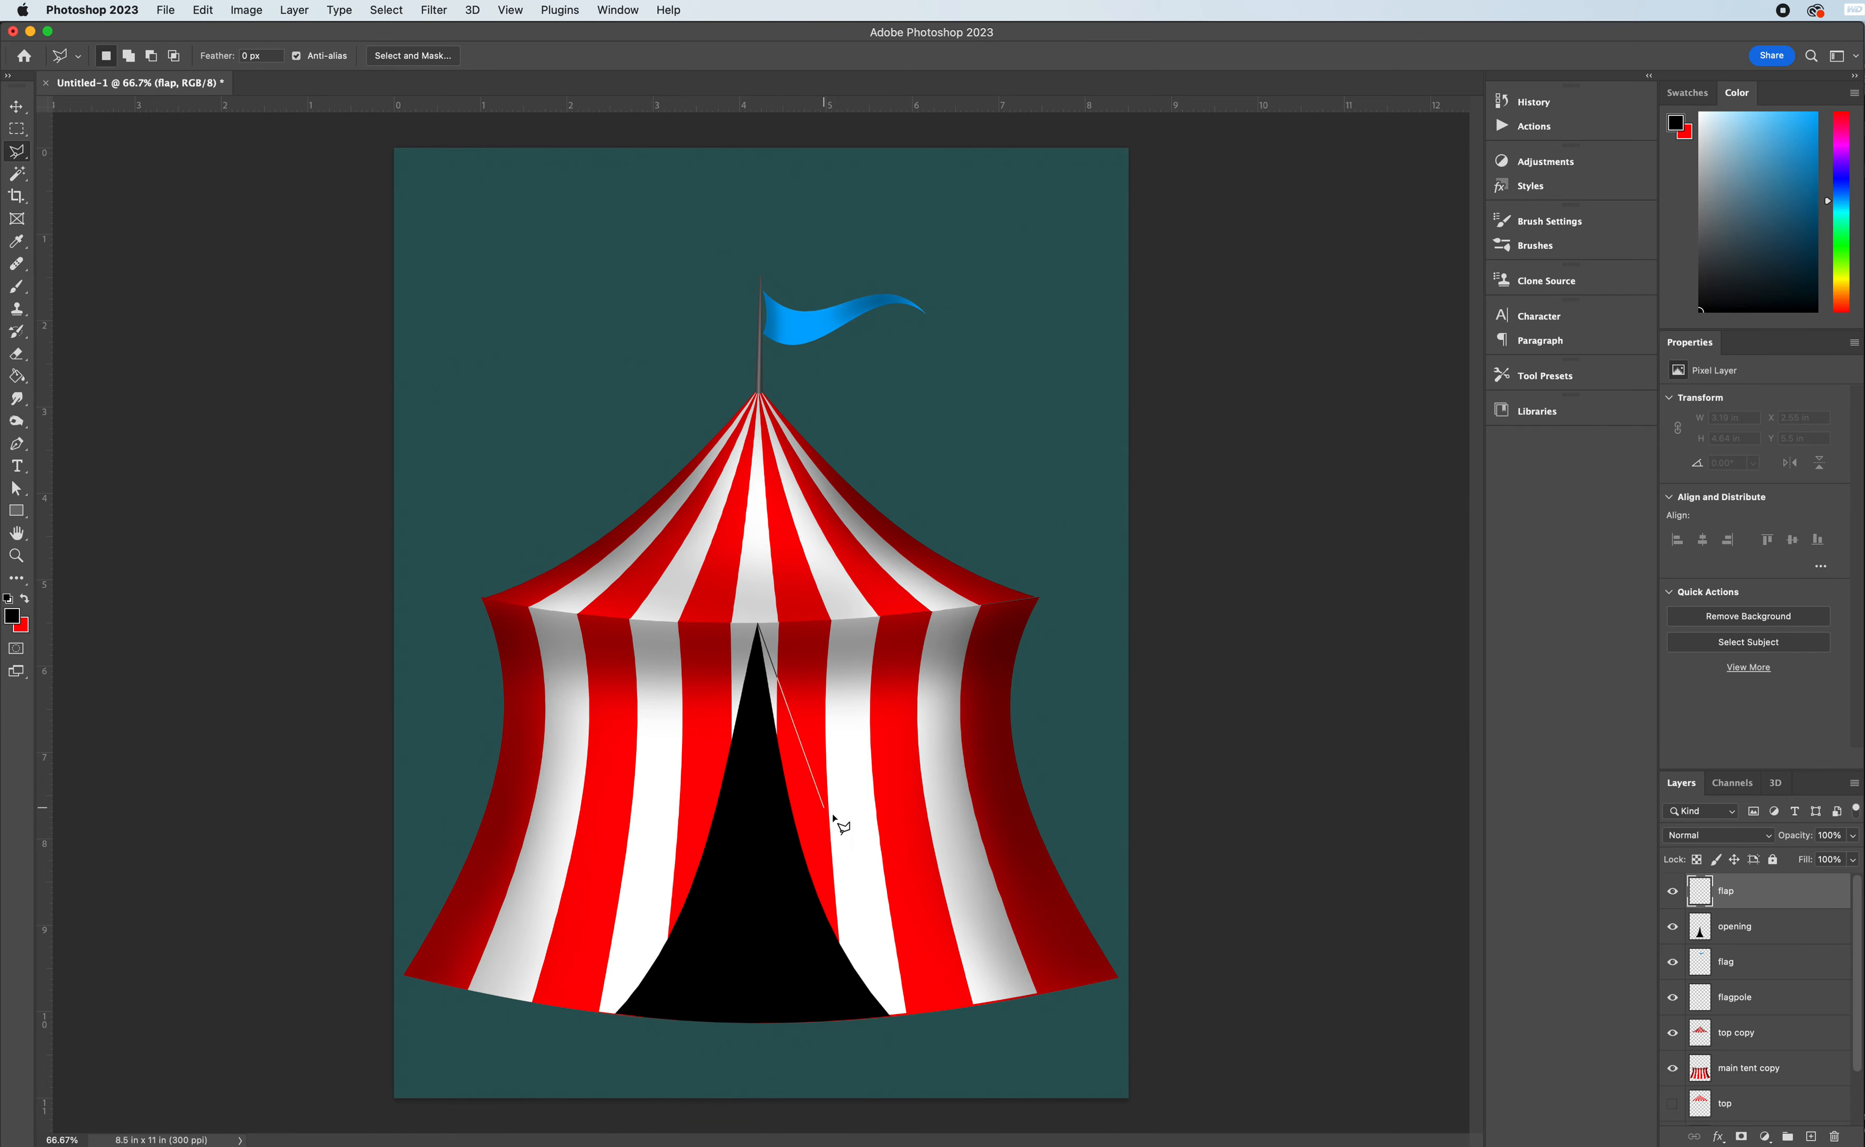
click(862, 980)
click(983, 930)
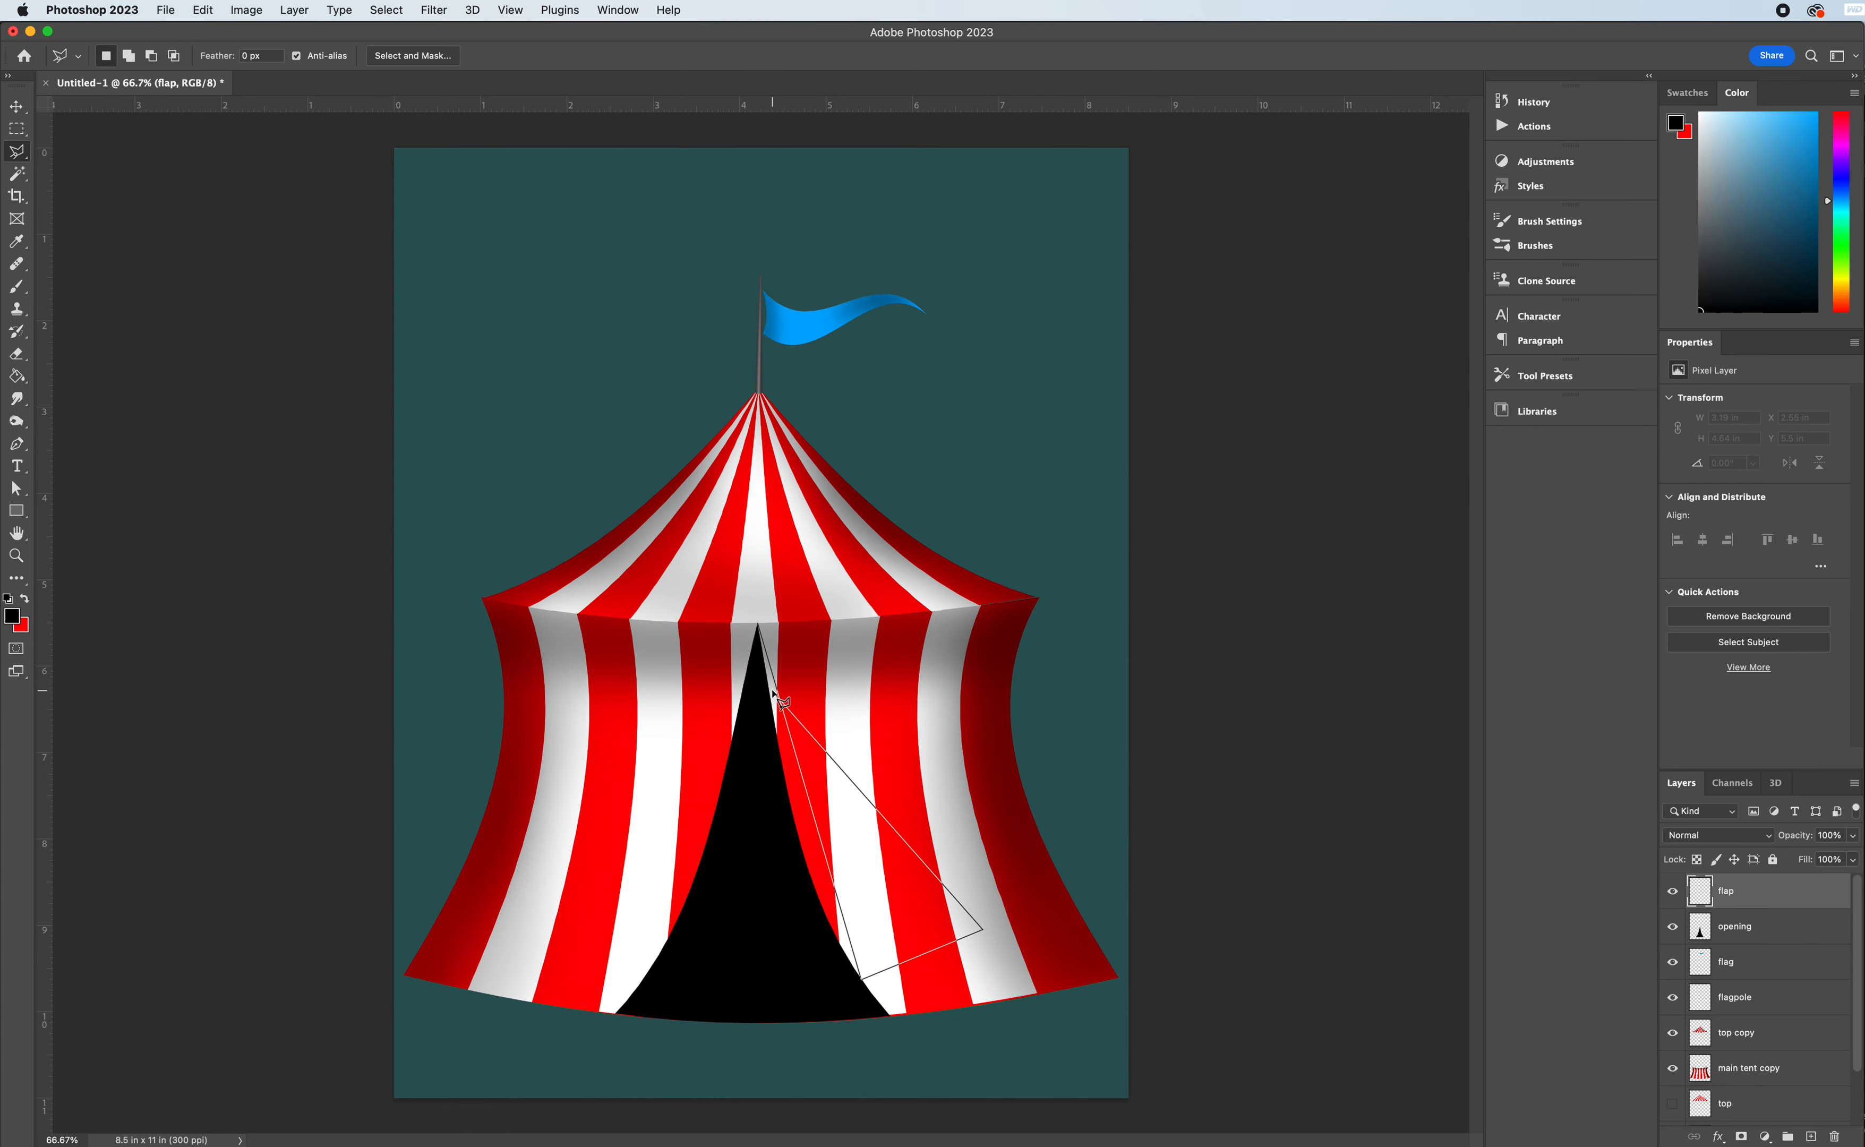
click(760, 627)
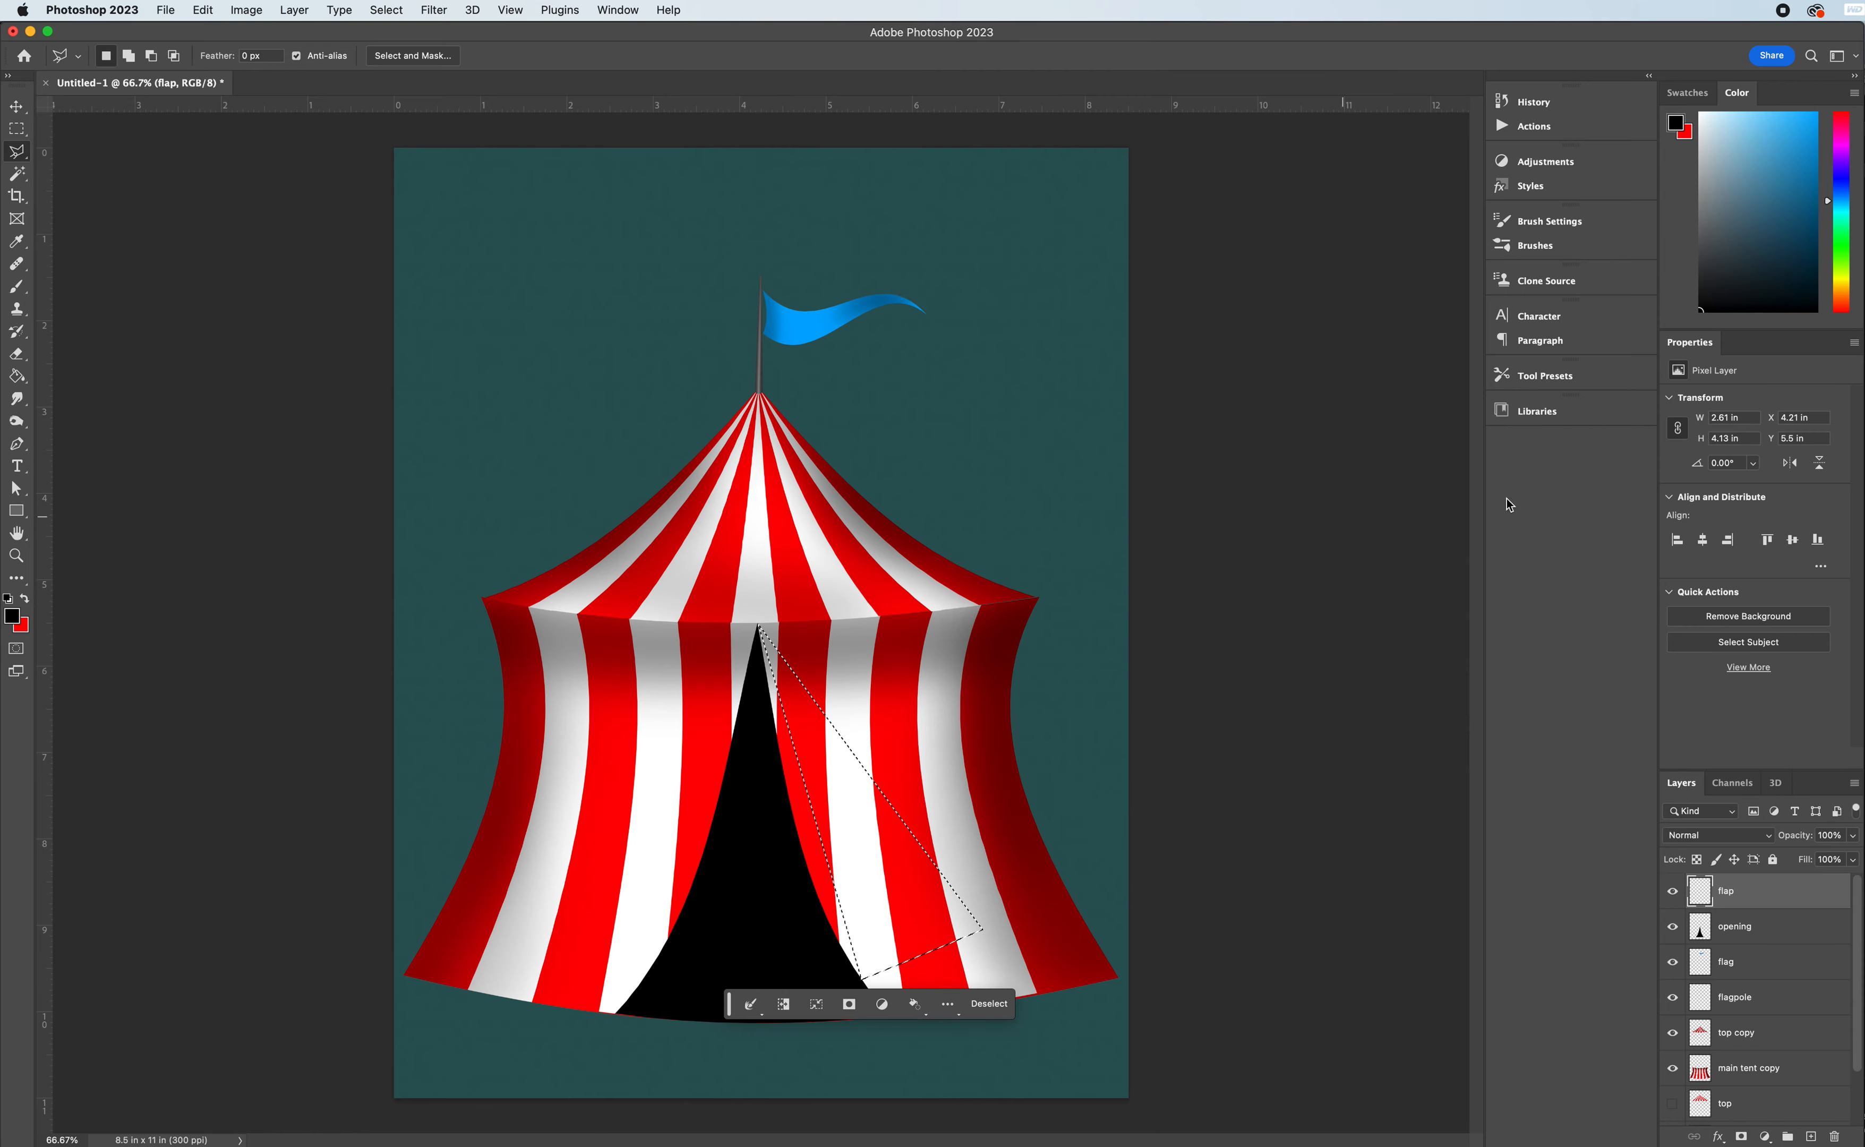
- Fill the triangular flap selection with dark red using the Paint Bucket and deselect it
drag(1840, 205, 1841, 76)
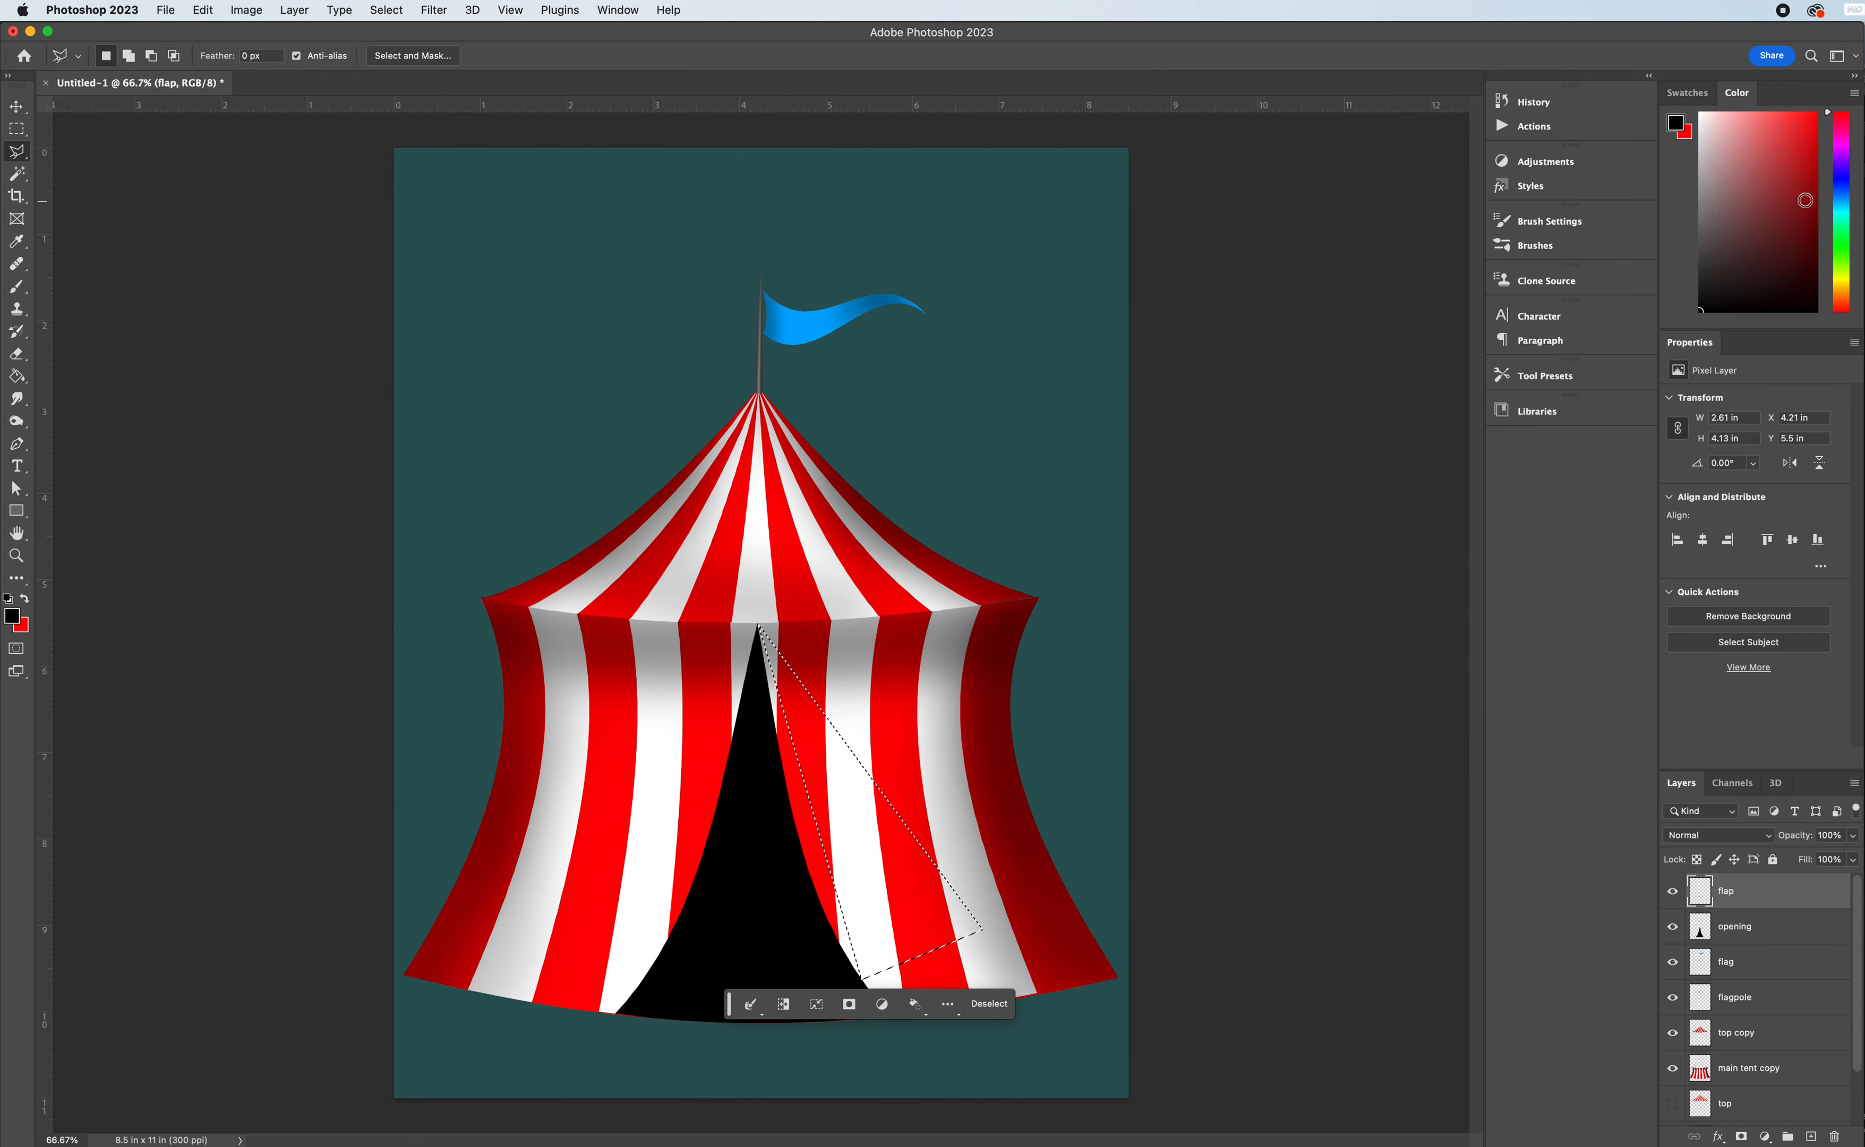
click(1820, 216)
click(15, 381)
click(886, 894)
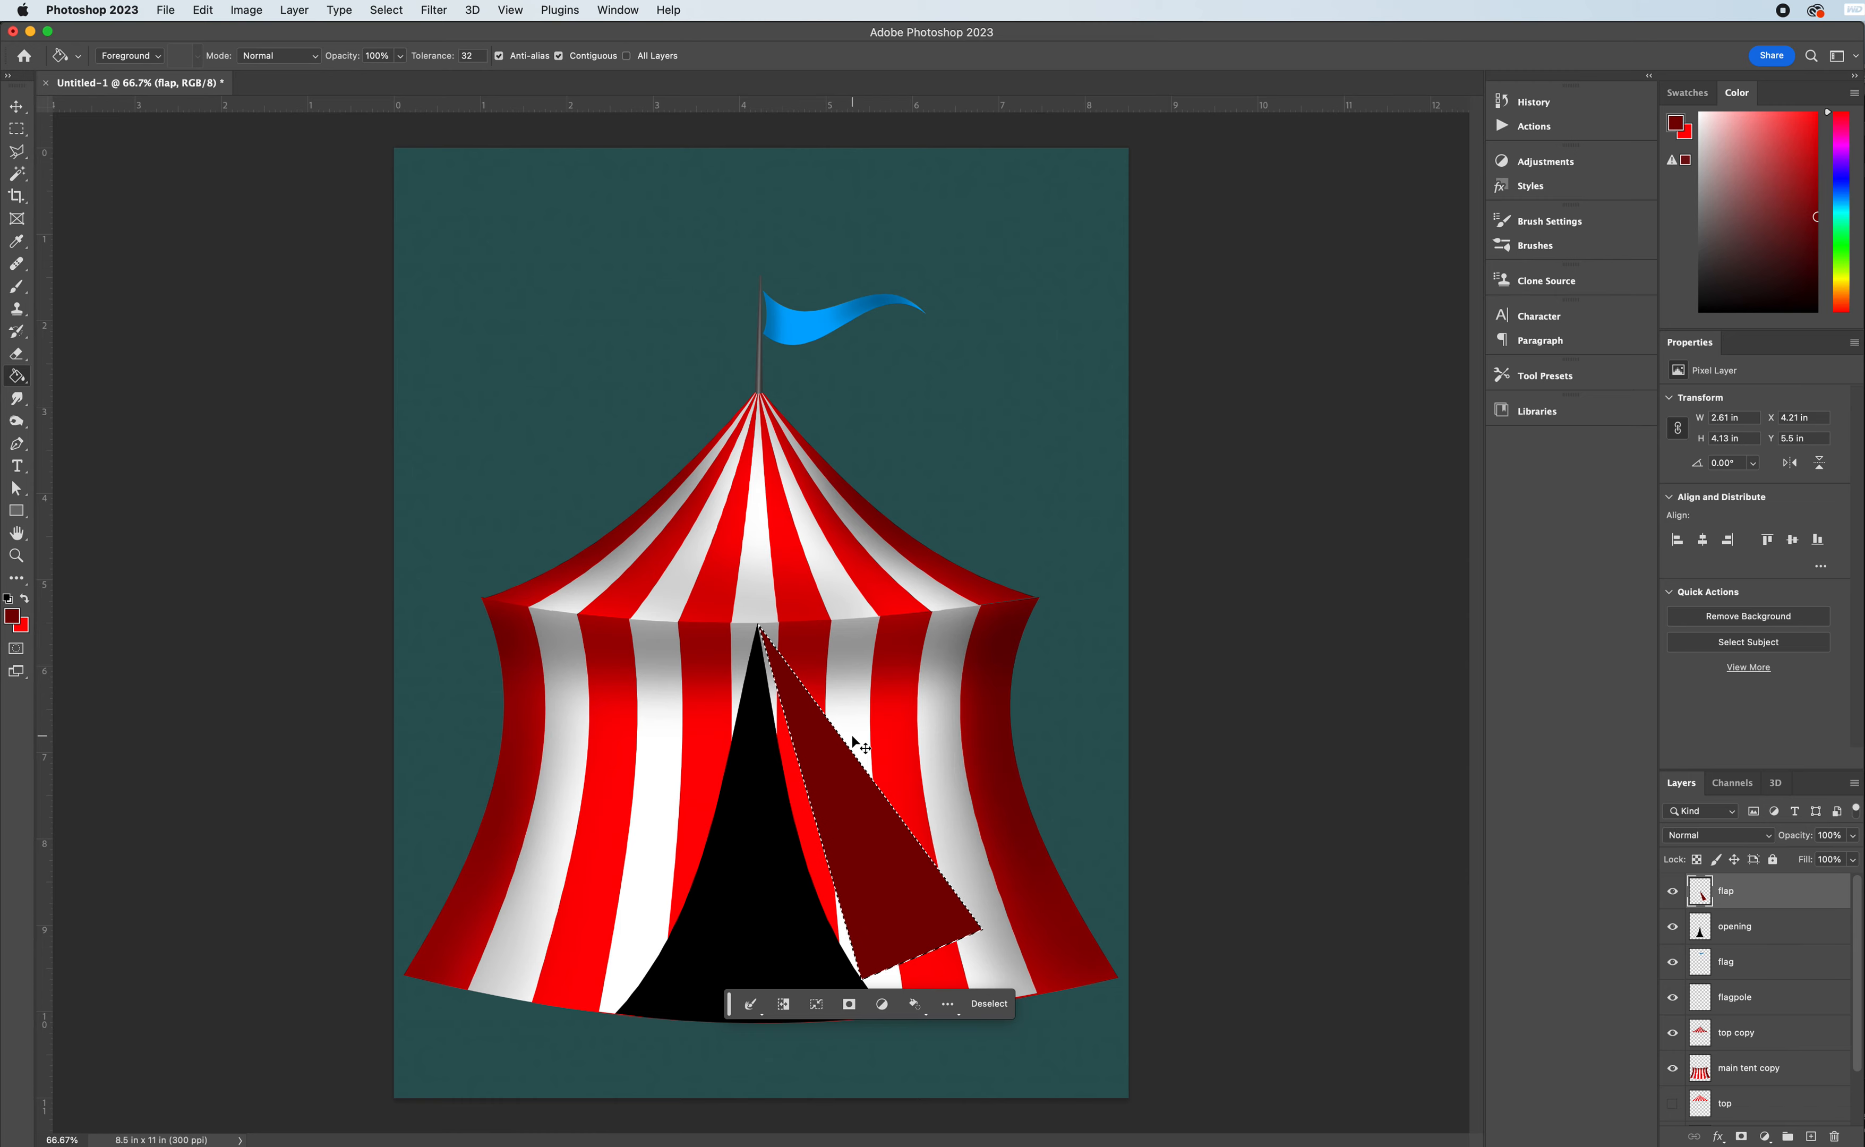
key(super+d)
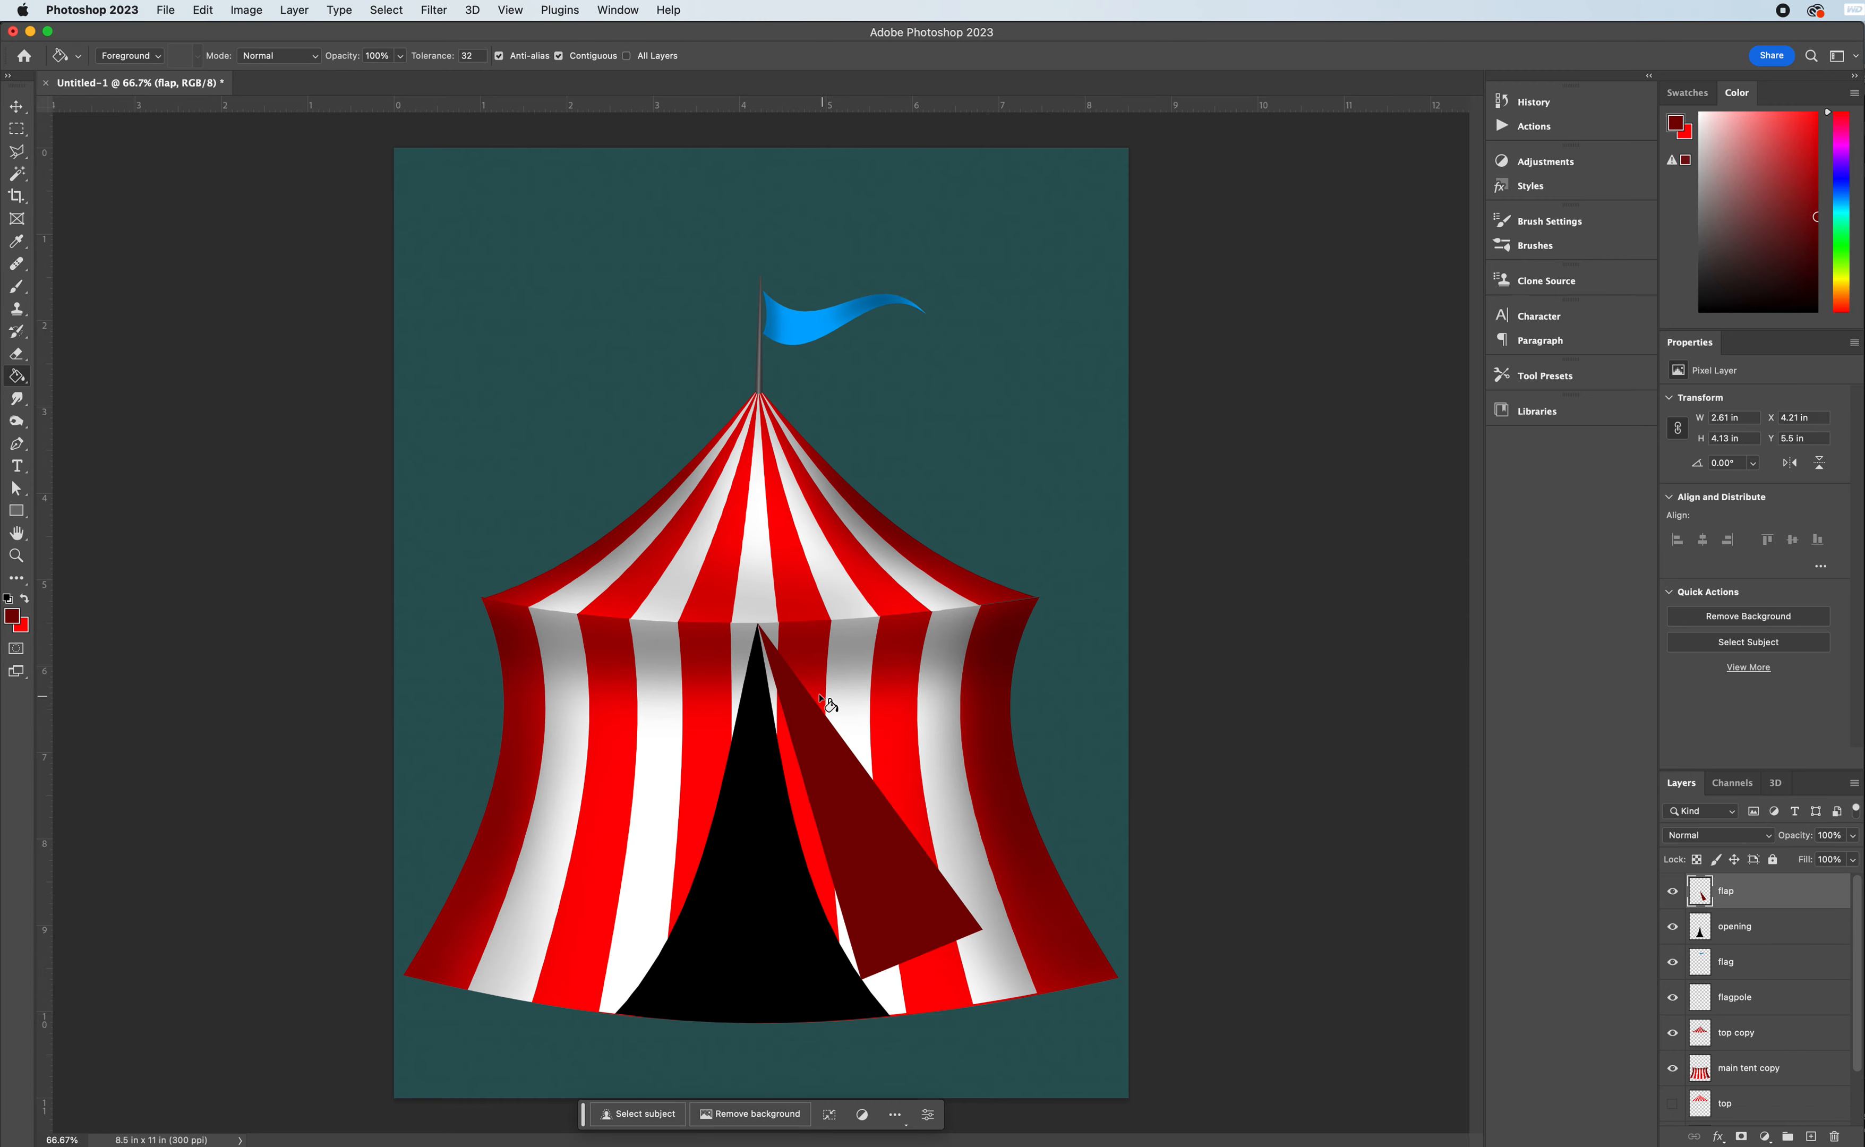
- Warp the dark red flap so its lower corner meets the tent base and its inner edge follows the opening's right curve
key(super+t)
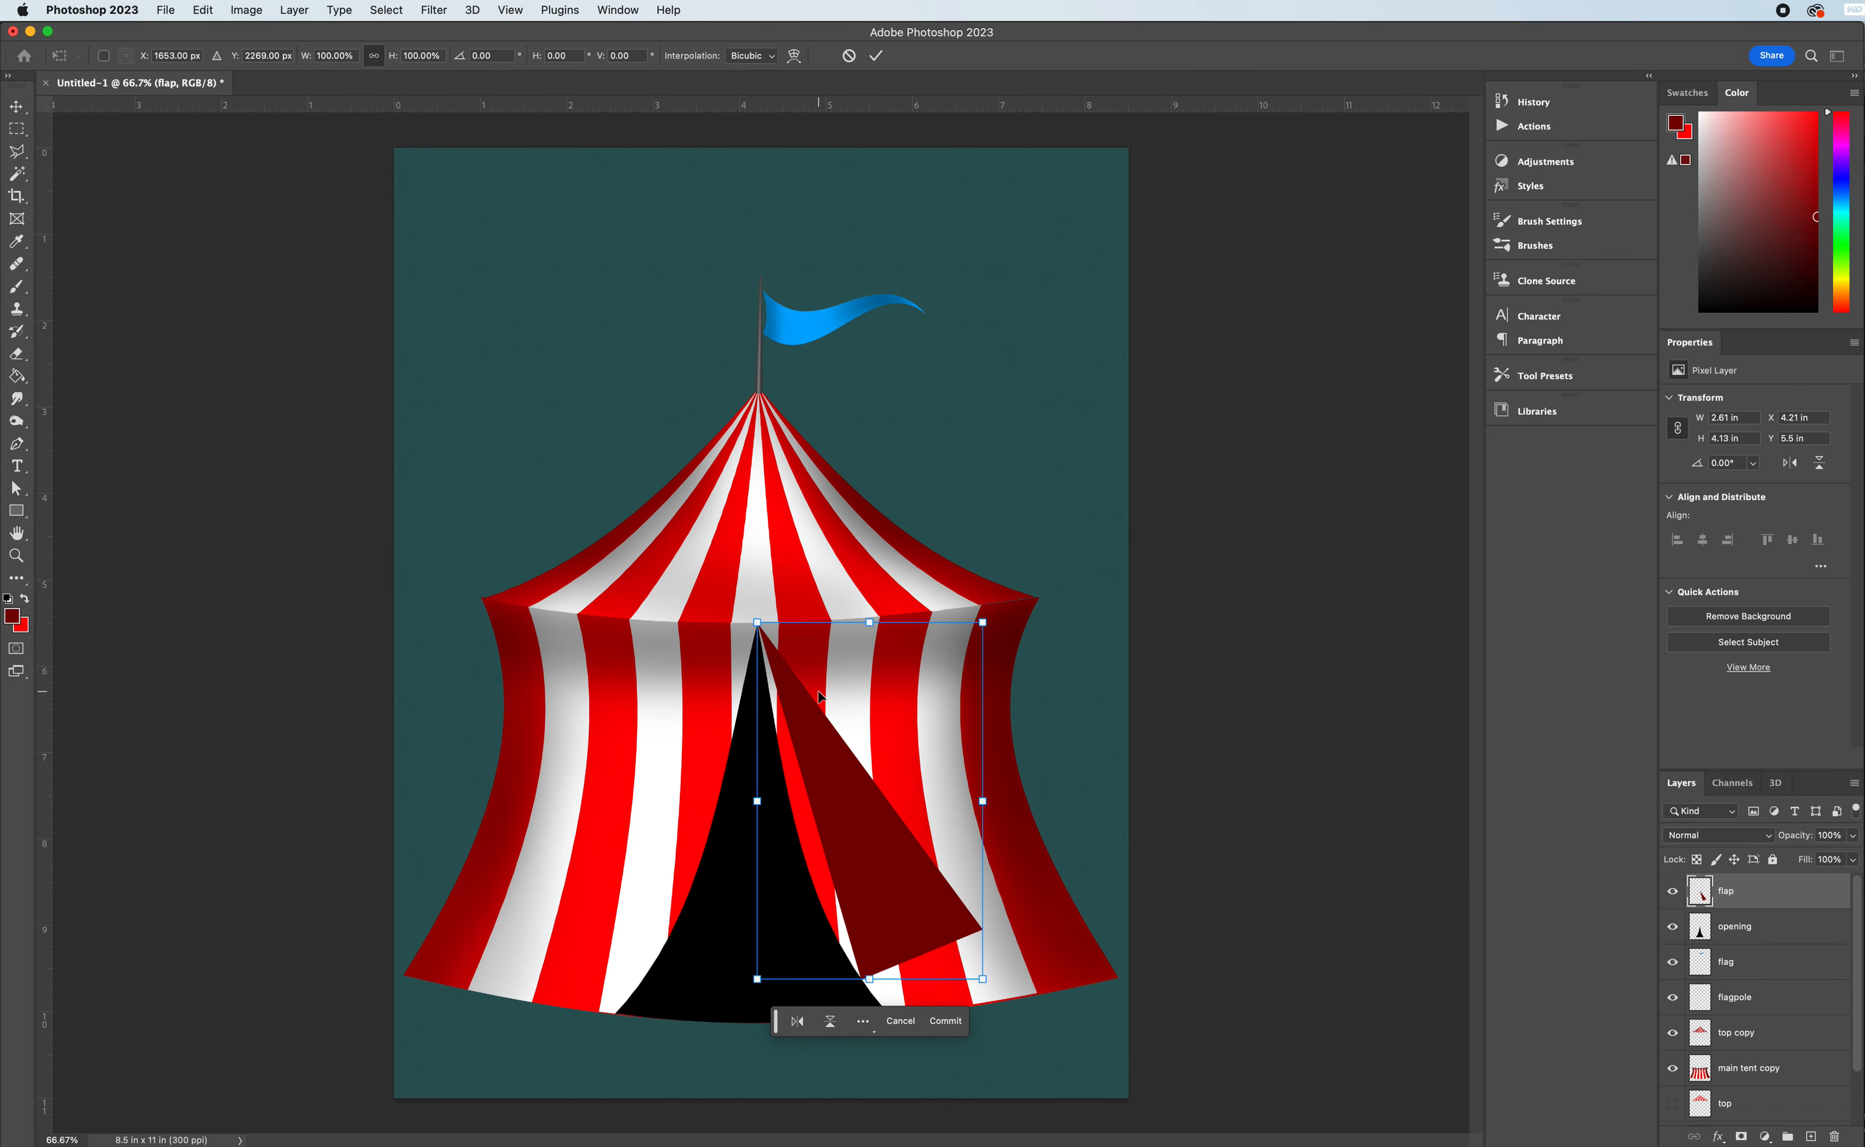
right_click(850, 815)
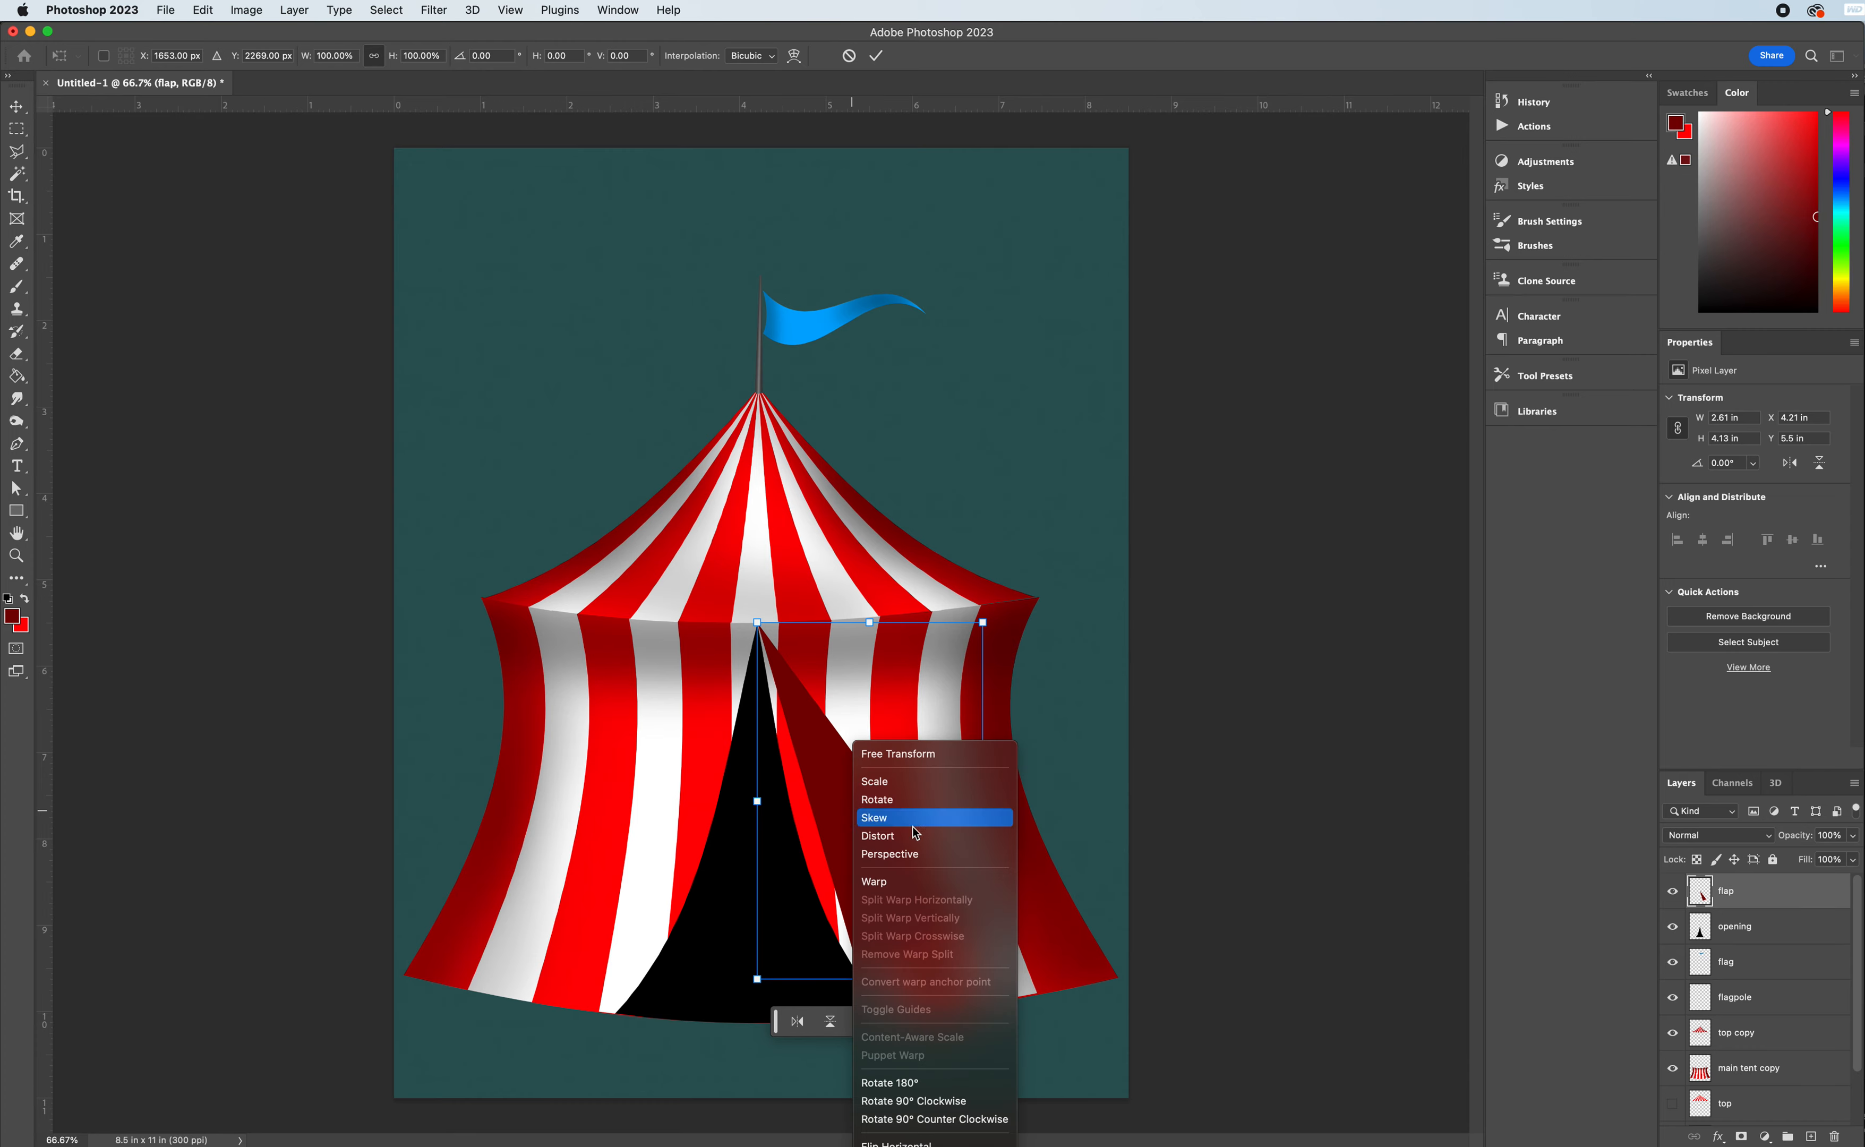
click(928, 897)
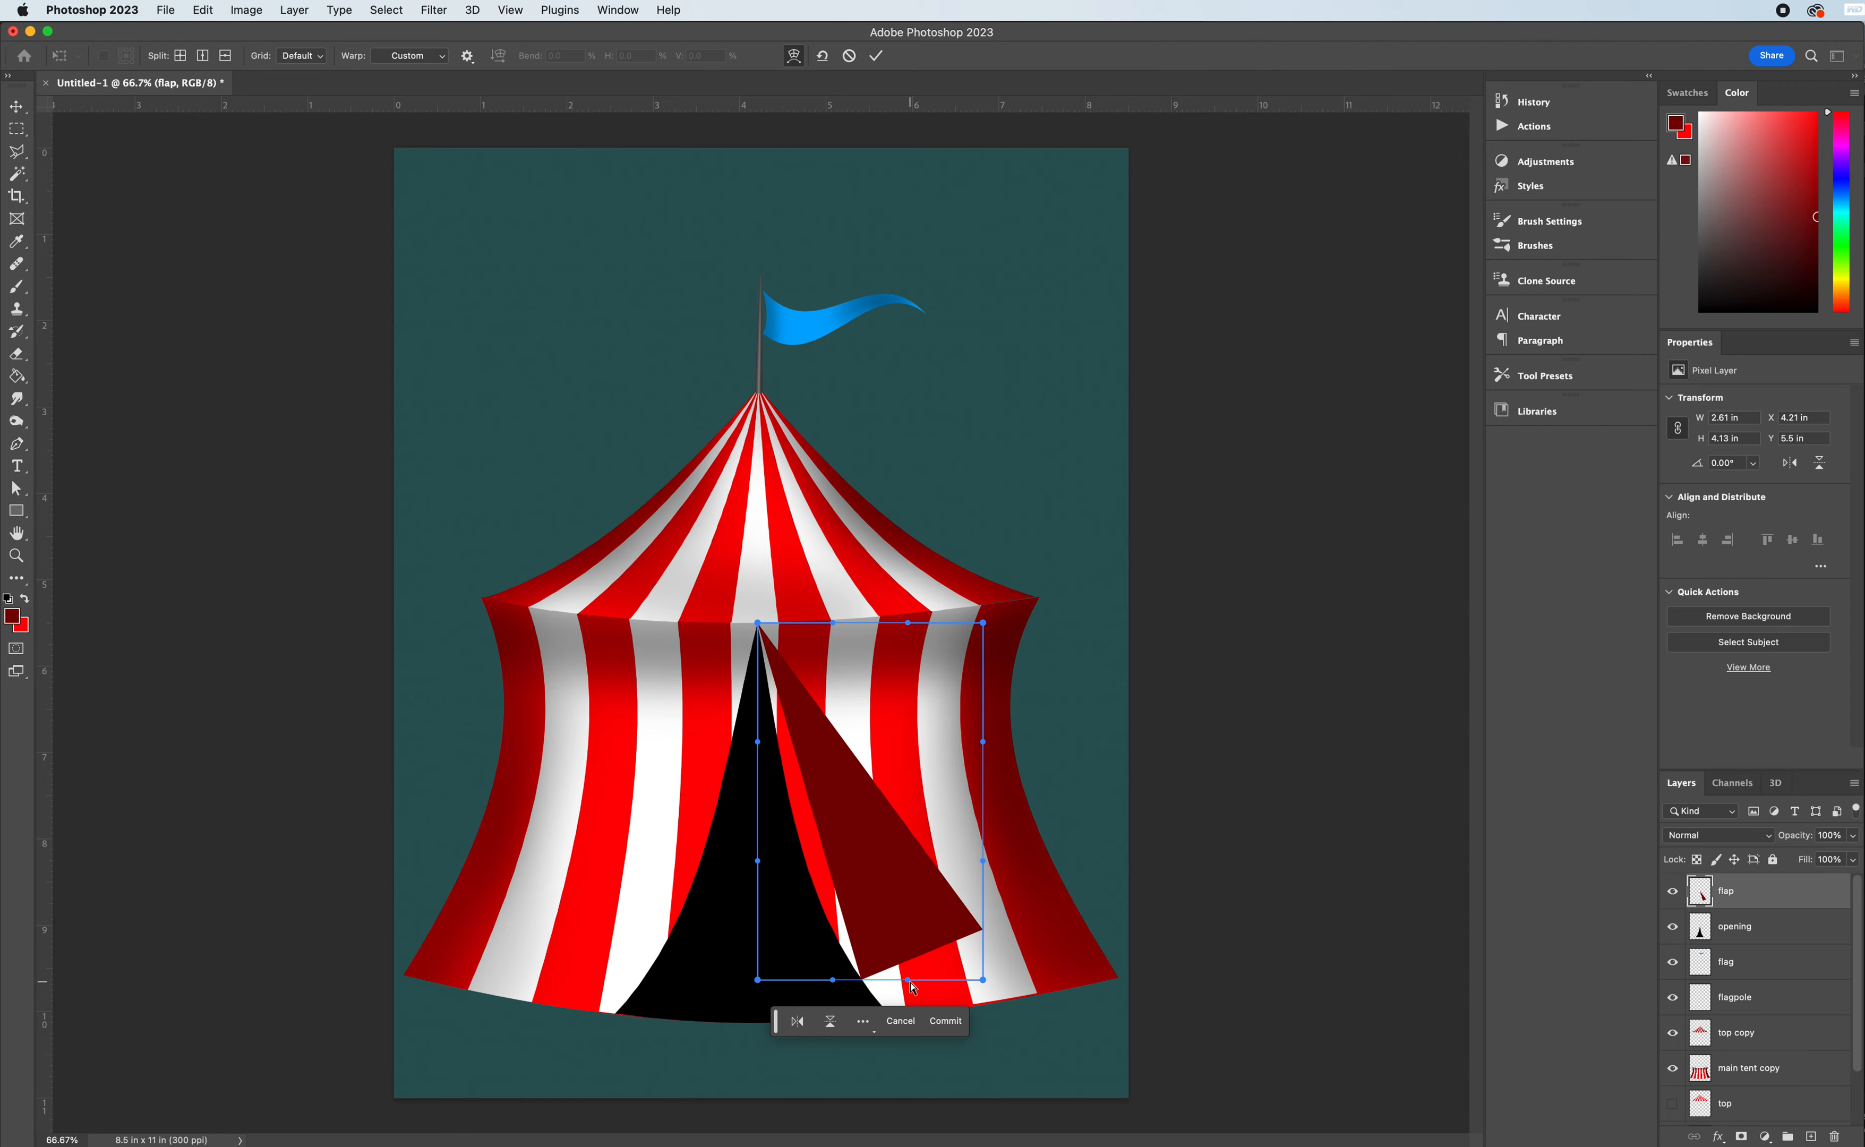
drag(827, 994, 903, 1071)
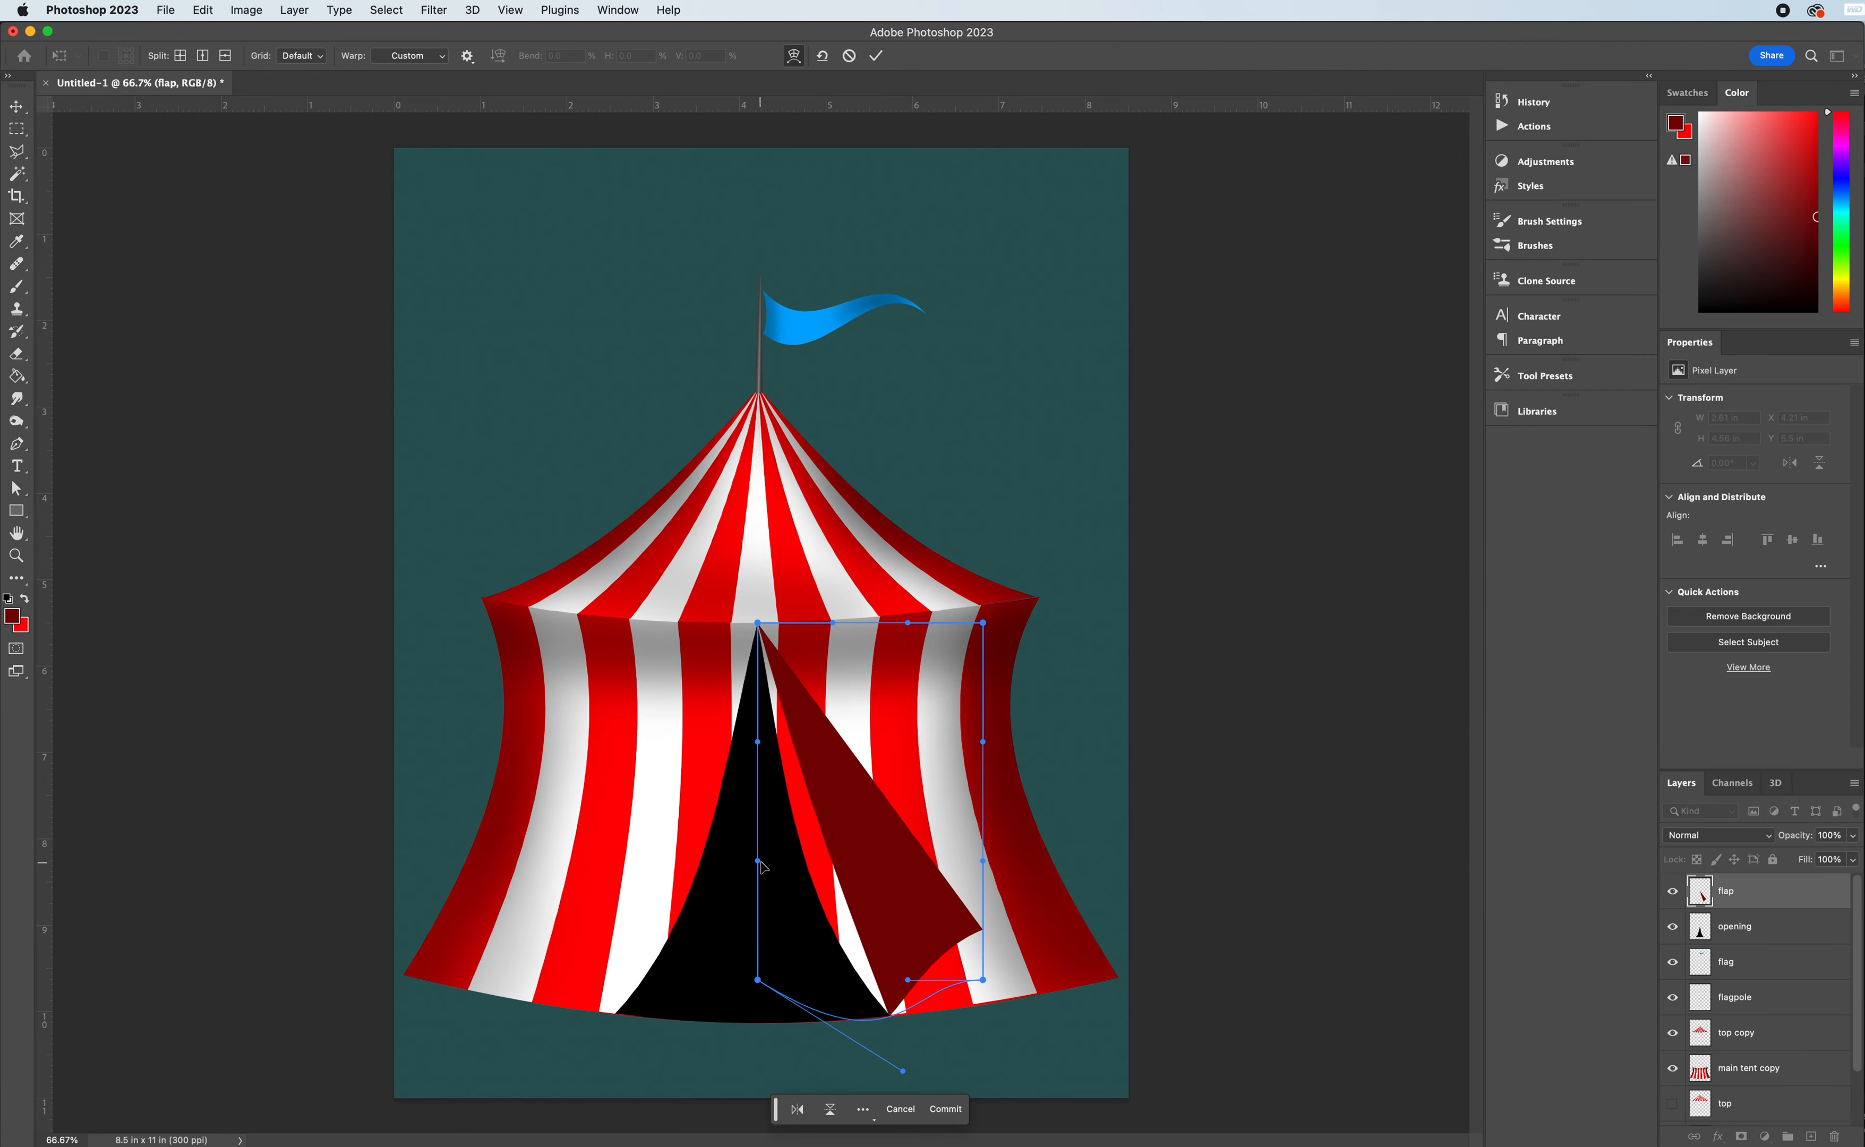
click(829, 889)
drag(818, 892, 804, 896)
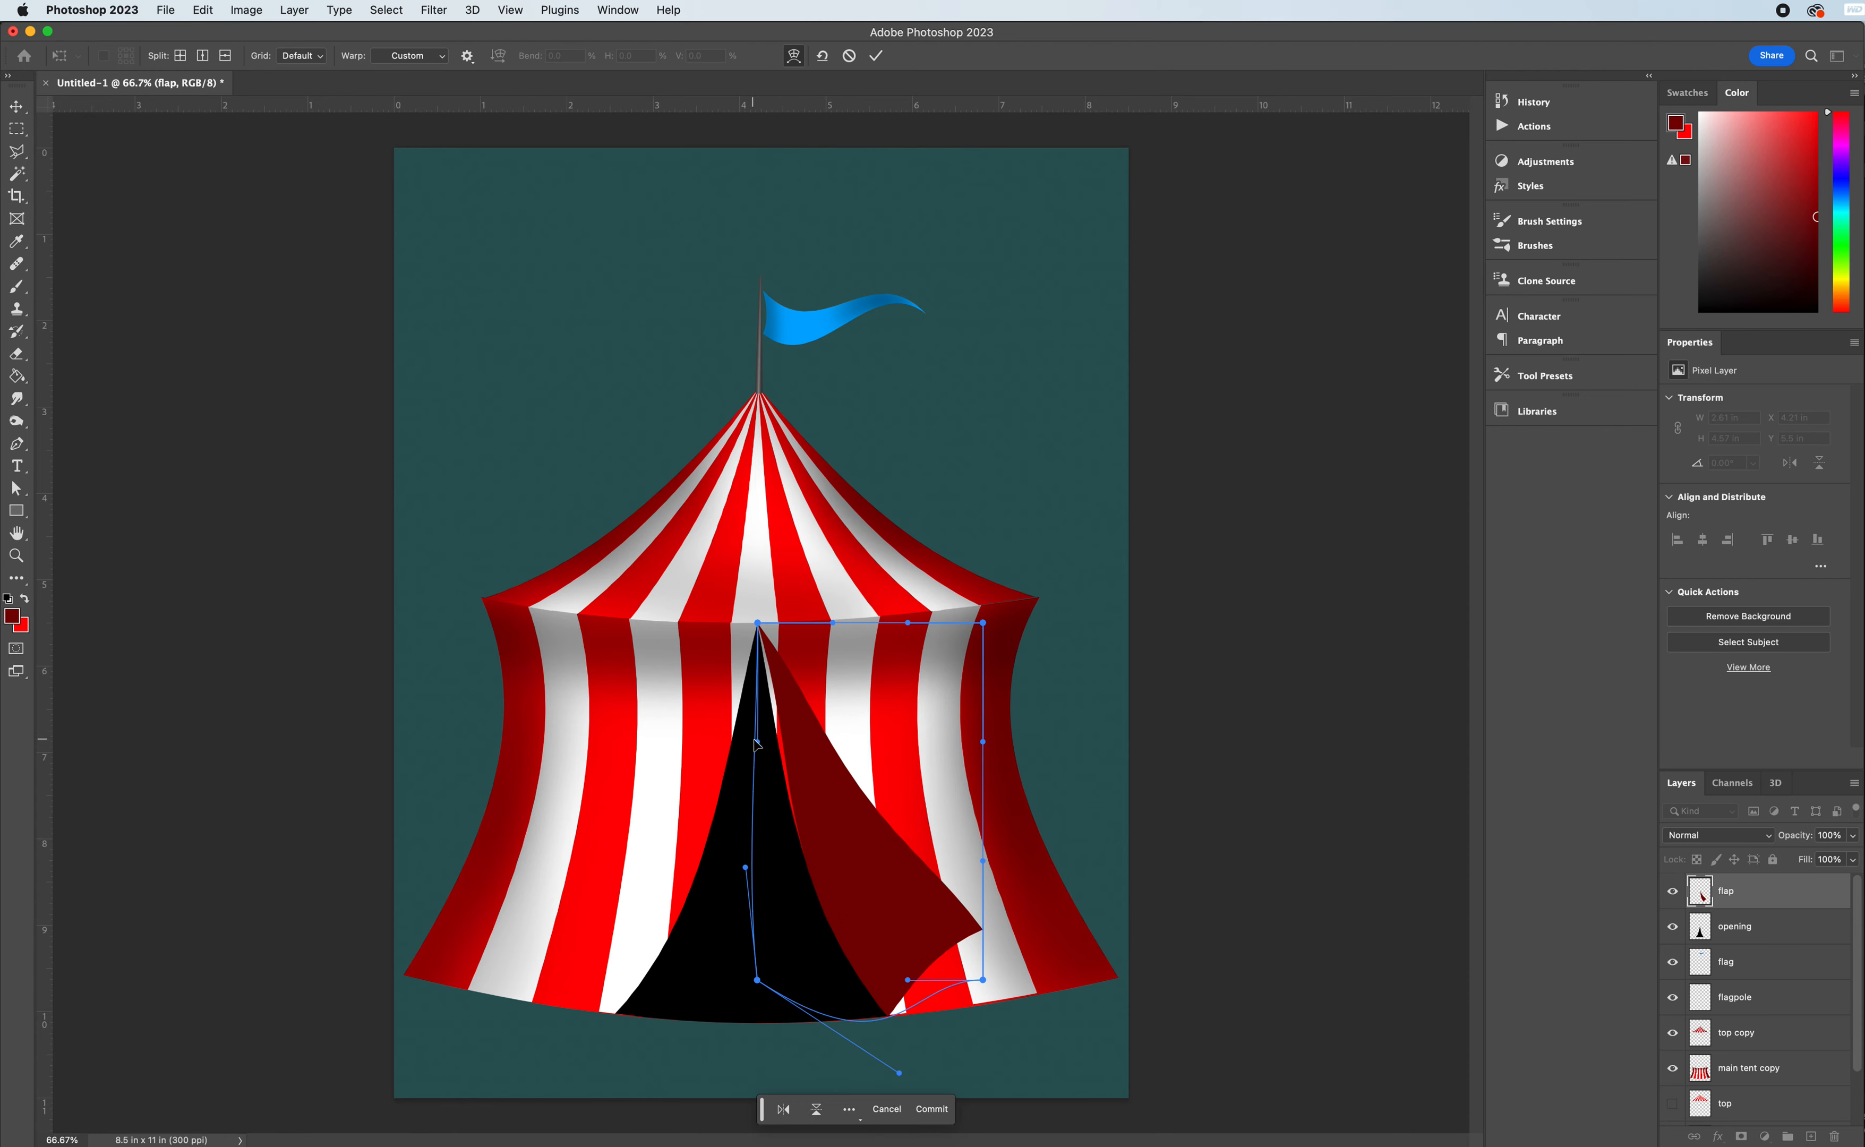
drag(758, 742, 737, 740)
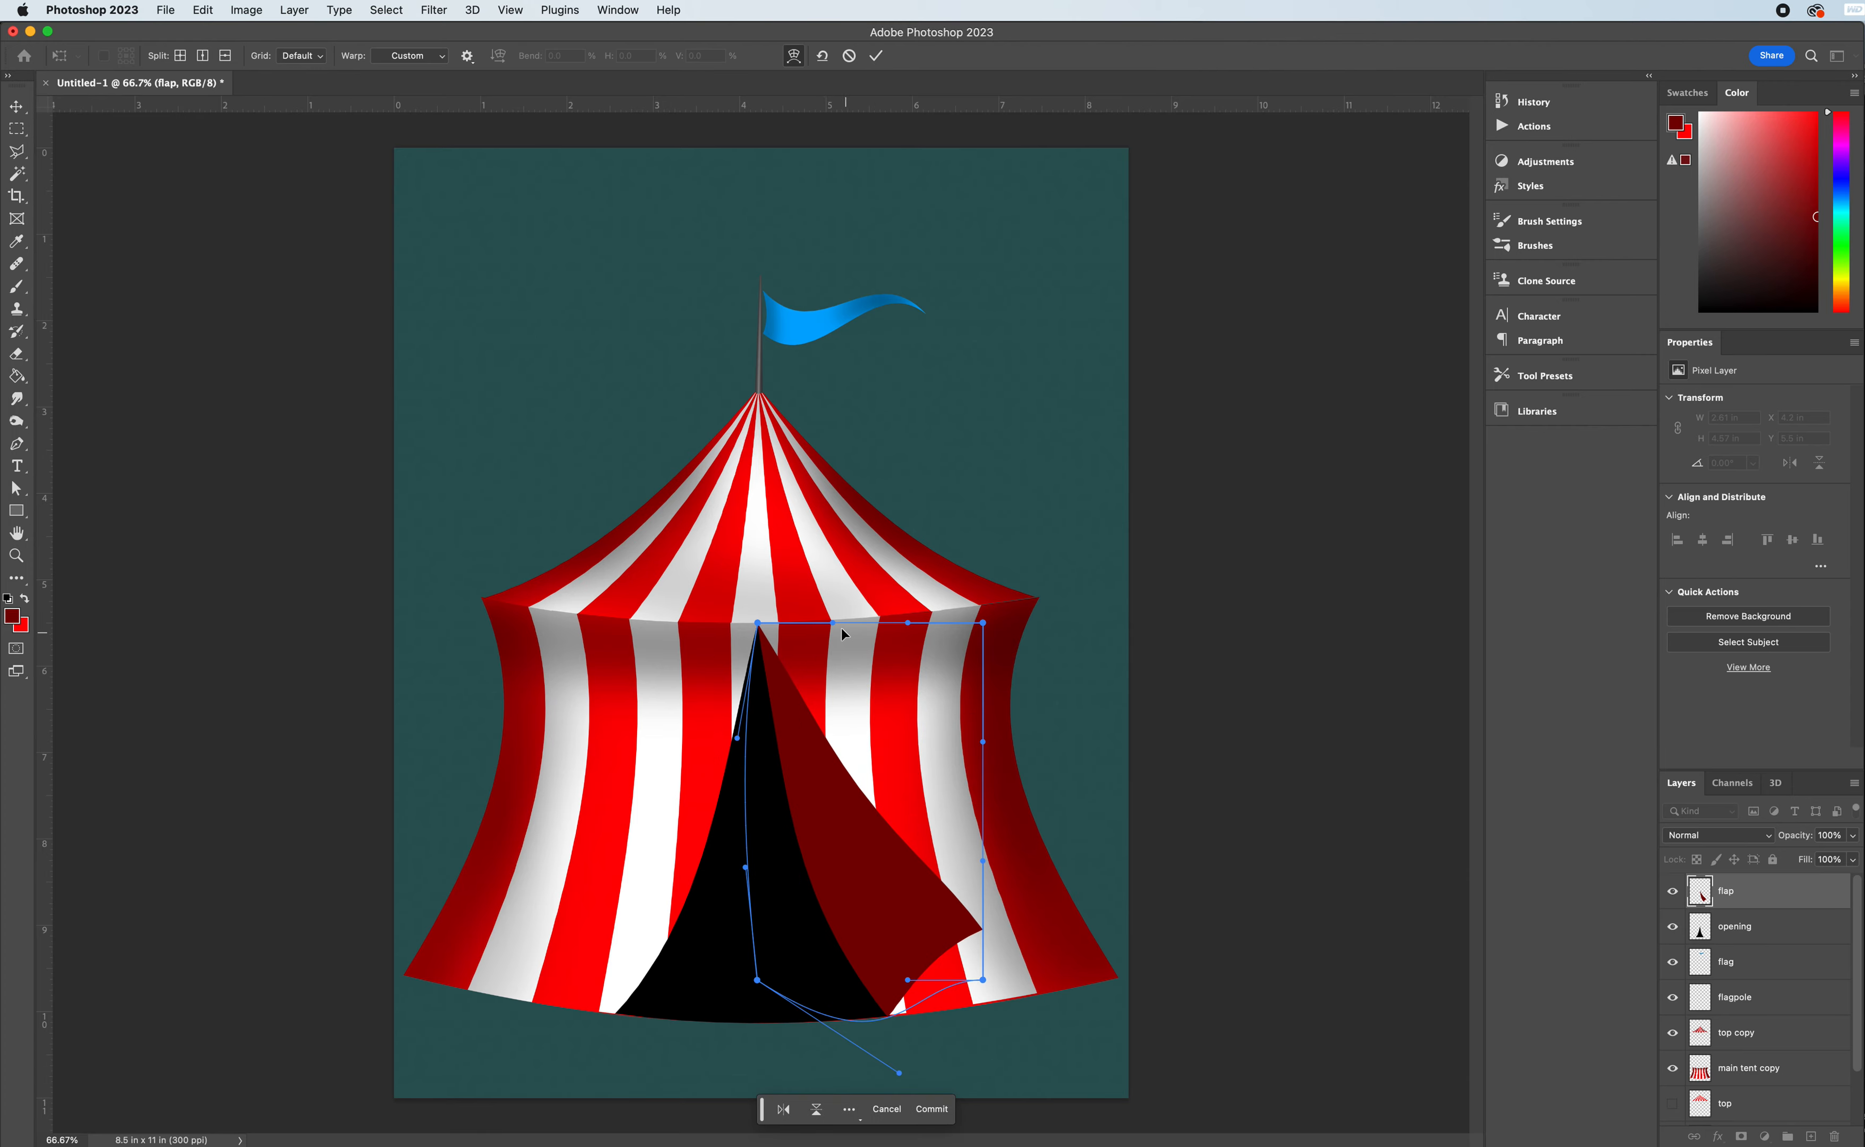
- Warp the flap's outer edge into an inward curve, reshape its bottom edge and commit the warp
drag(908, 625, 818, 720)
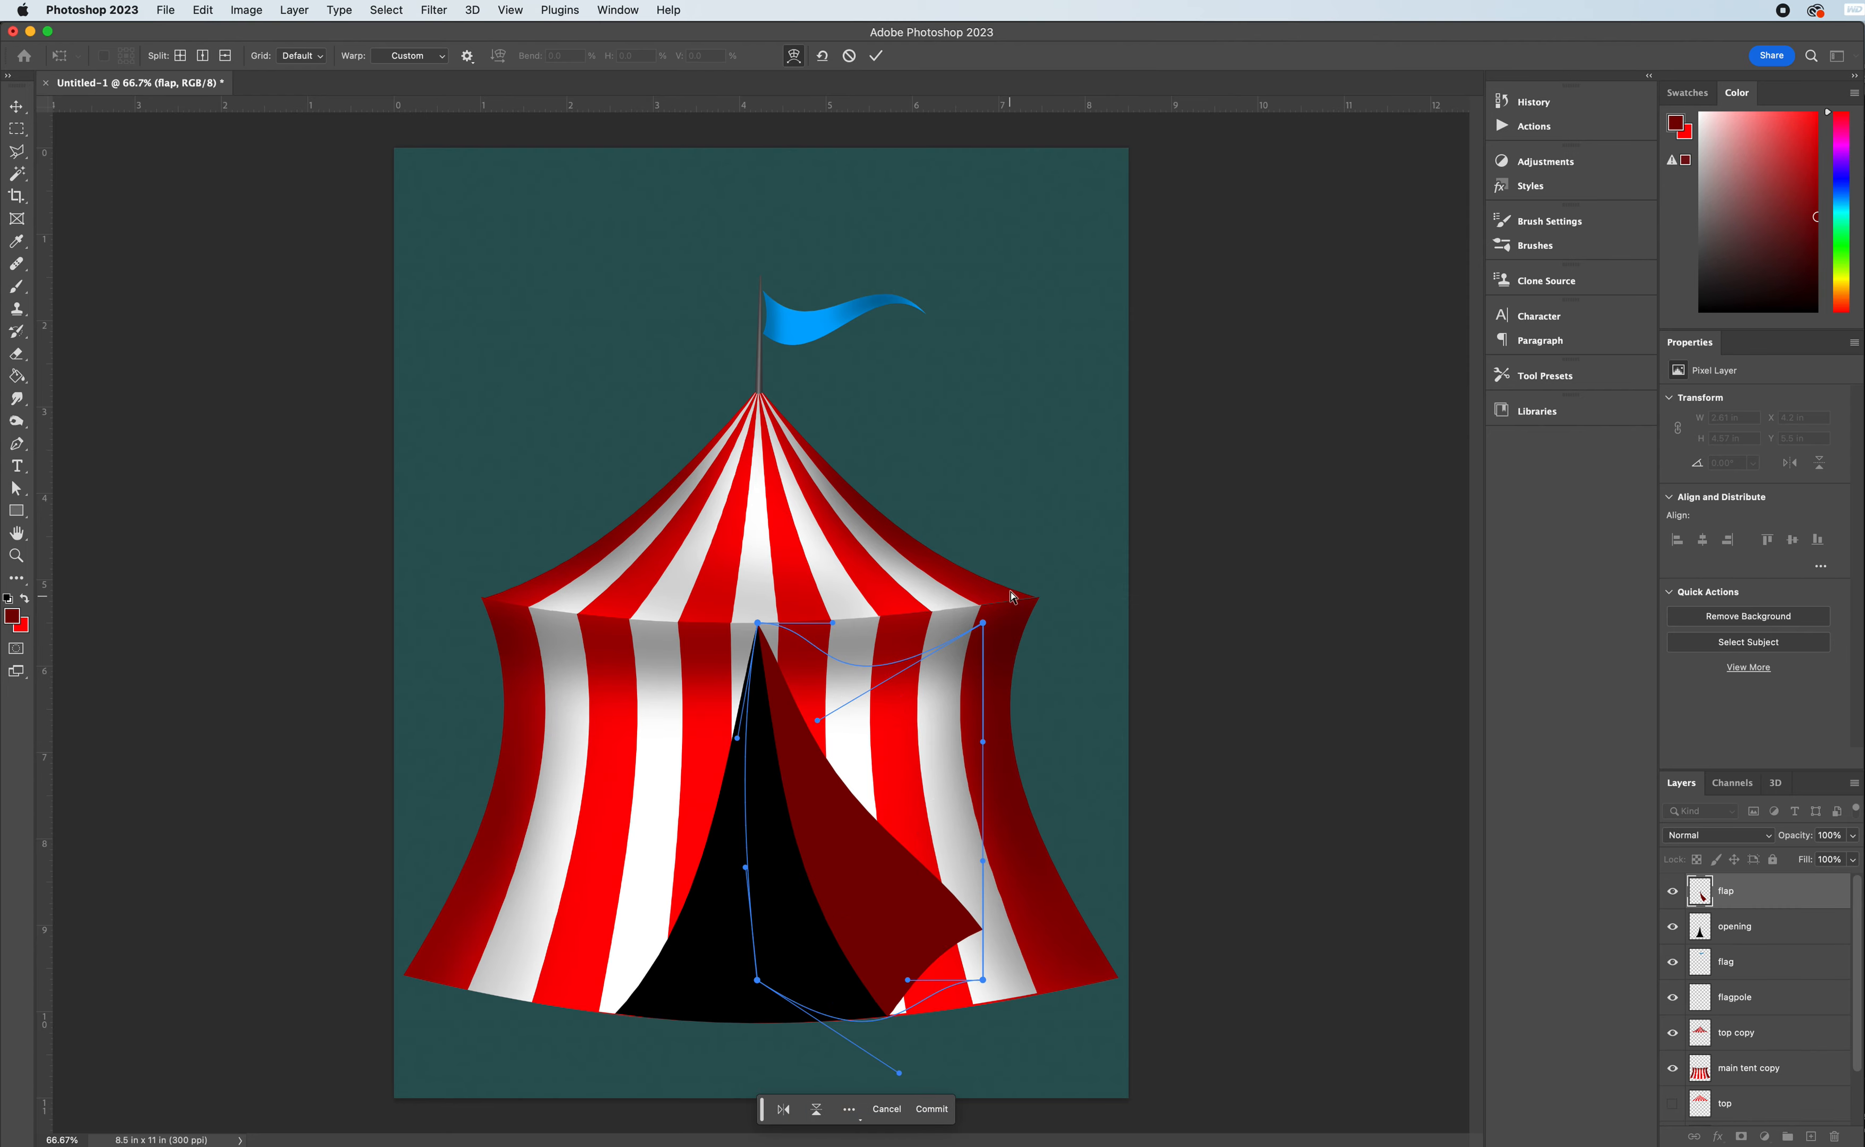
drag(915, 807, 807, 926)
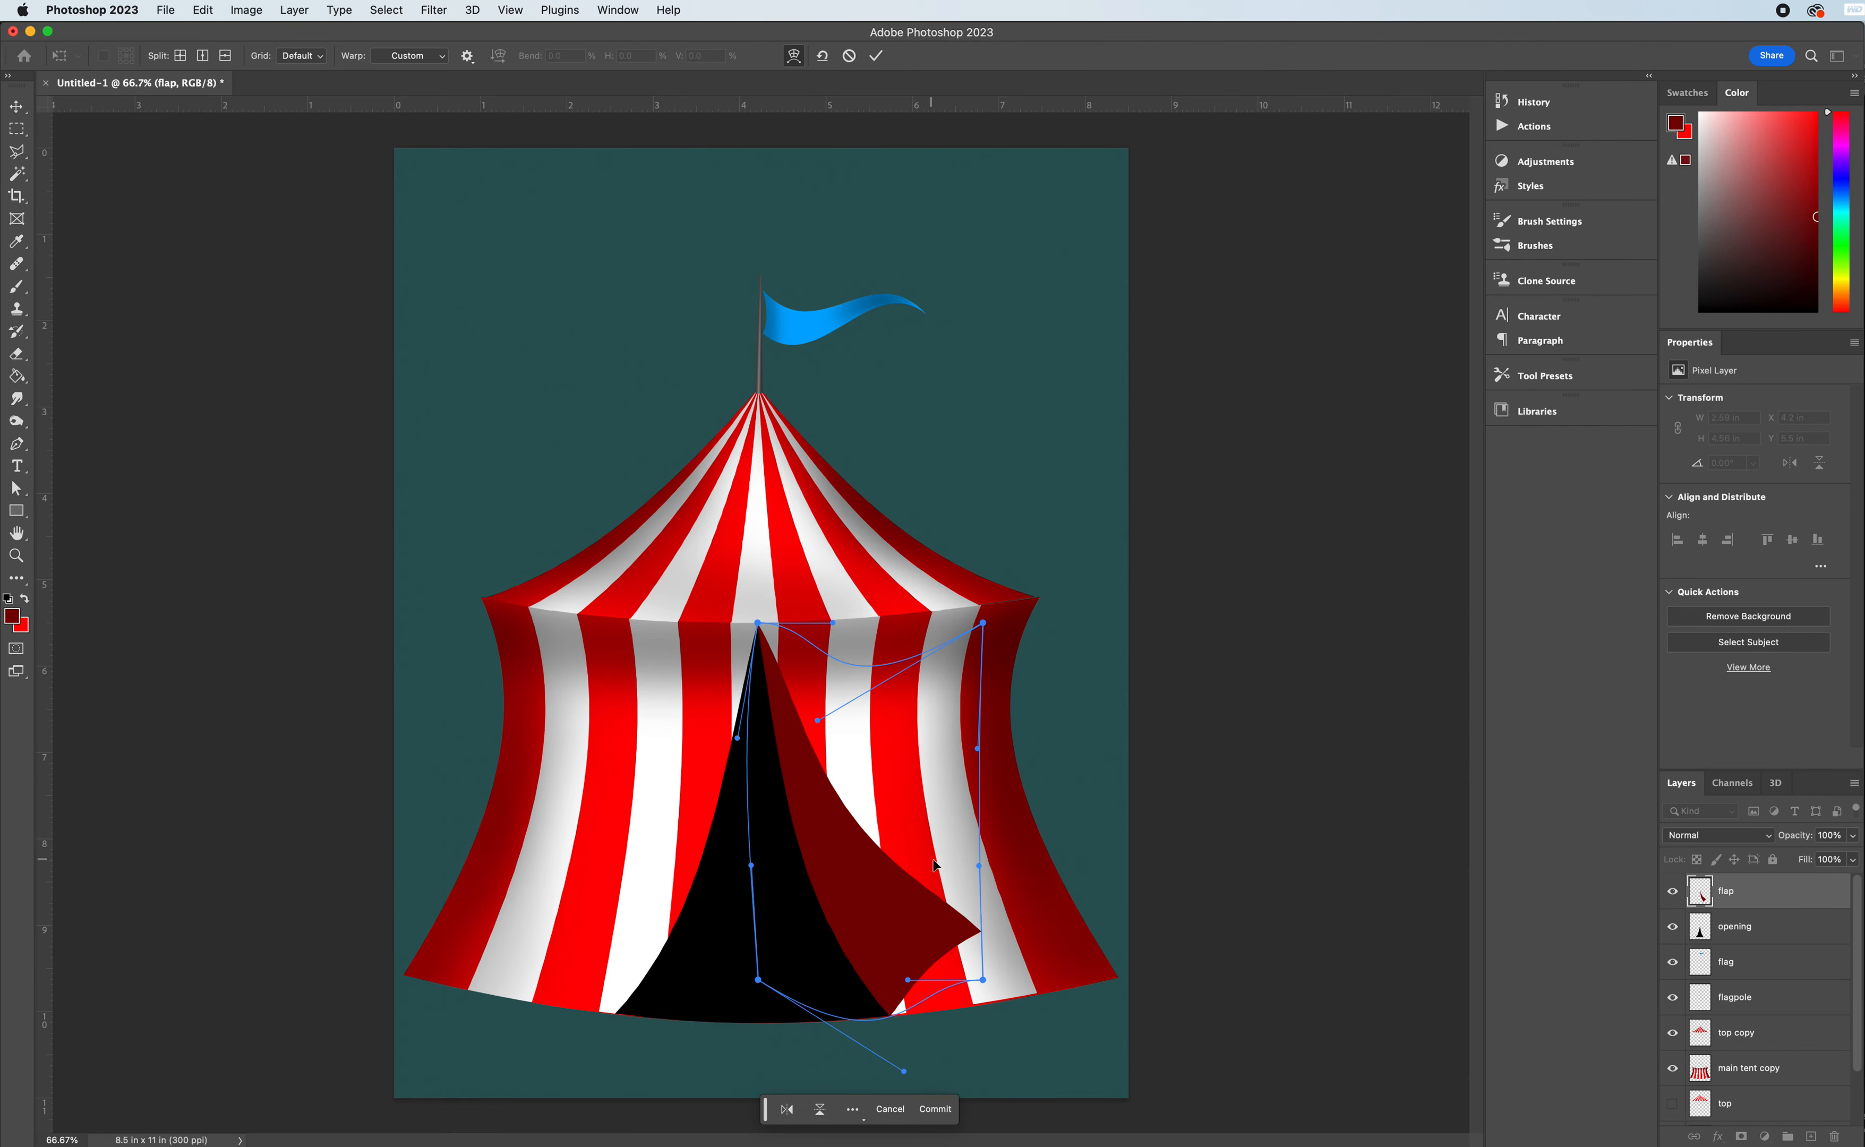
drag(911, 984, 915, 1103)
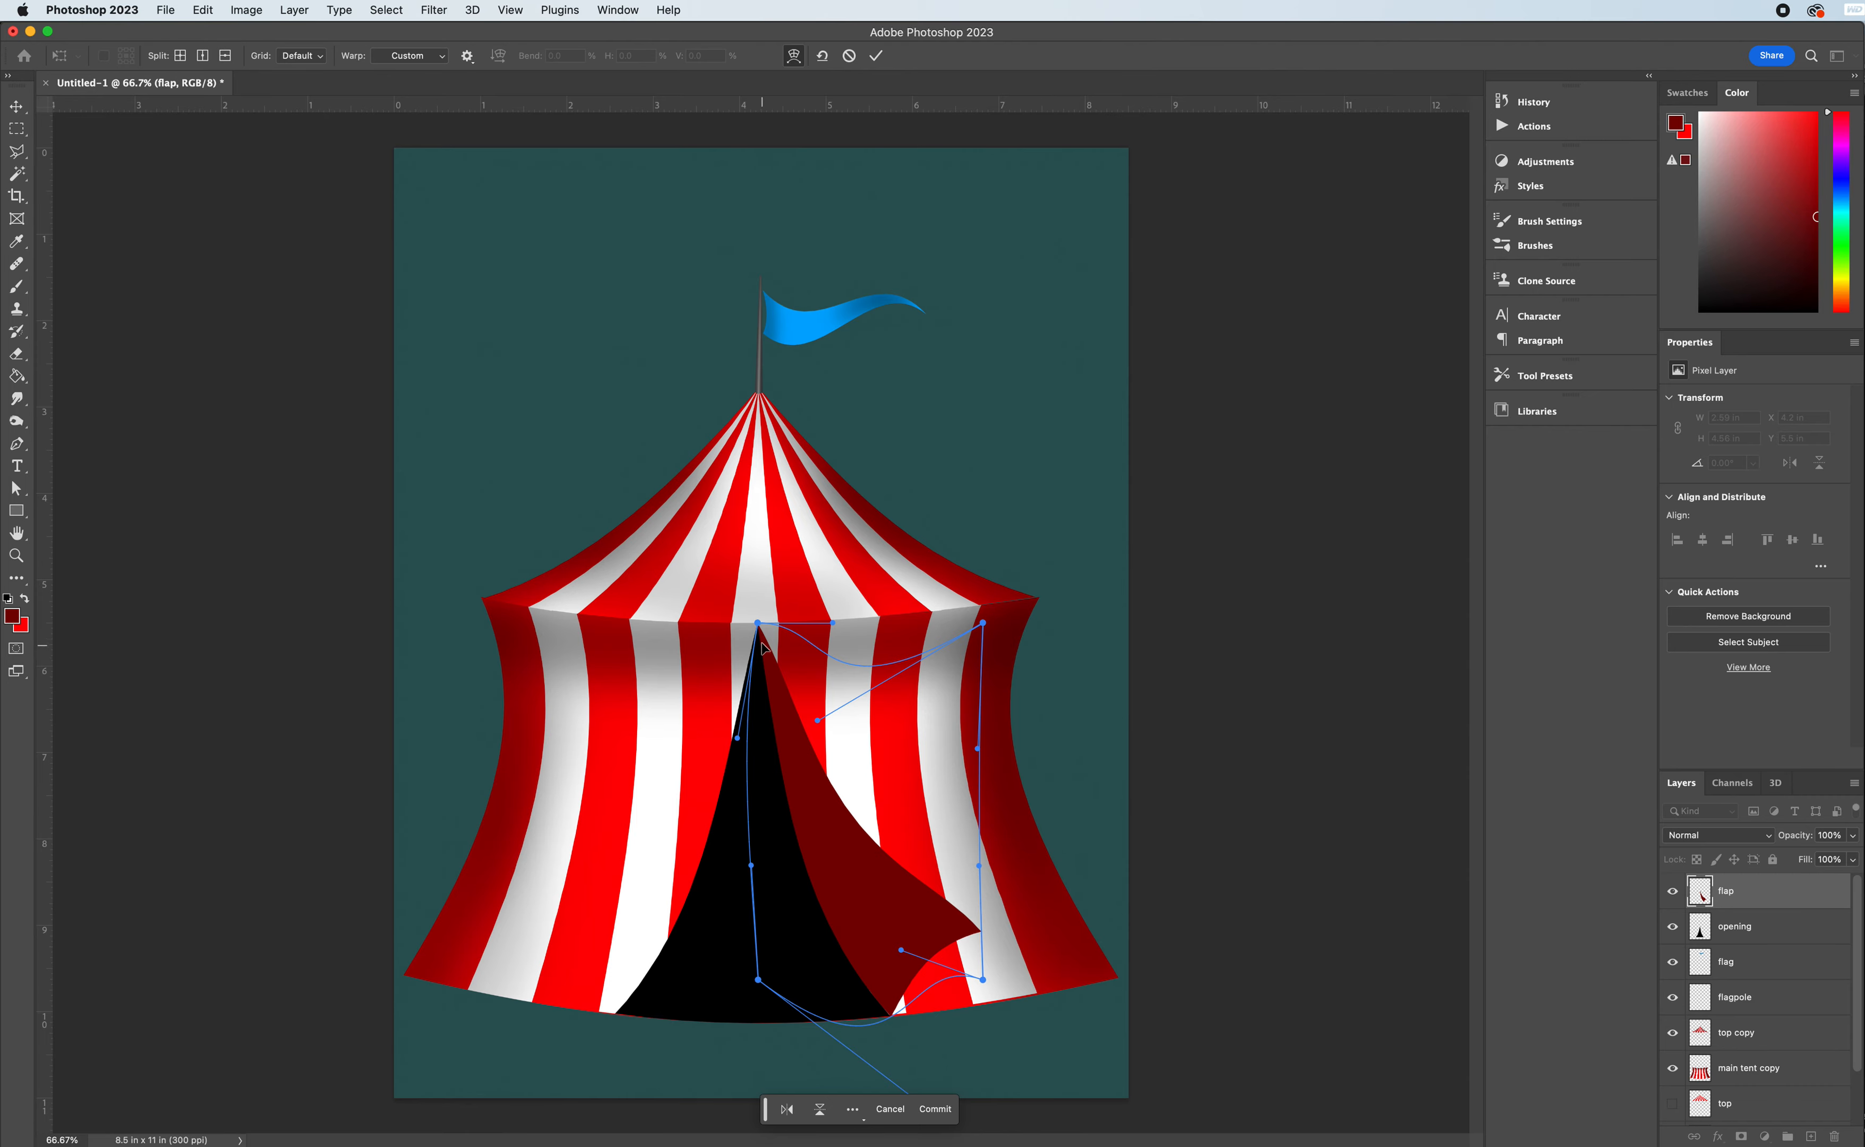
drag(759, 626, 759, 625)
mouse_move(819, 721)
mouse_down()
mouse_move(837, 750)
mouse_move(844, 726)
mouse_move(827, 729)
mouse_up()
drag(917, 798, 899, 799)
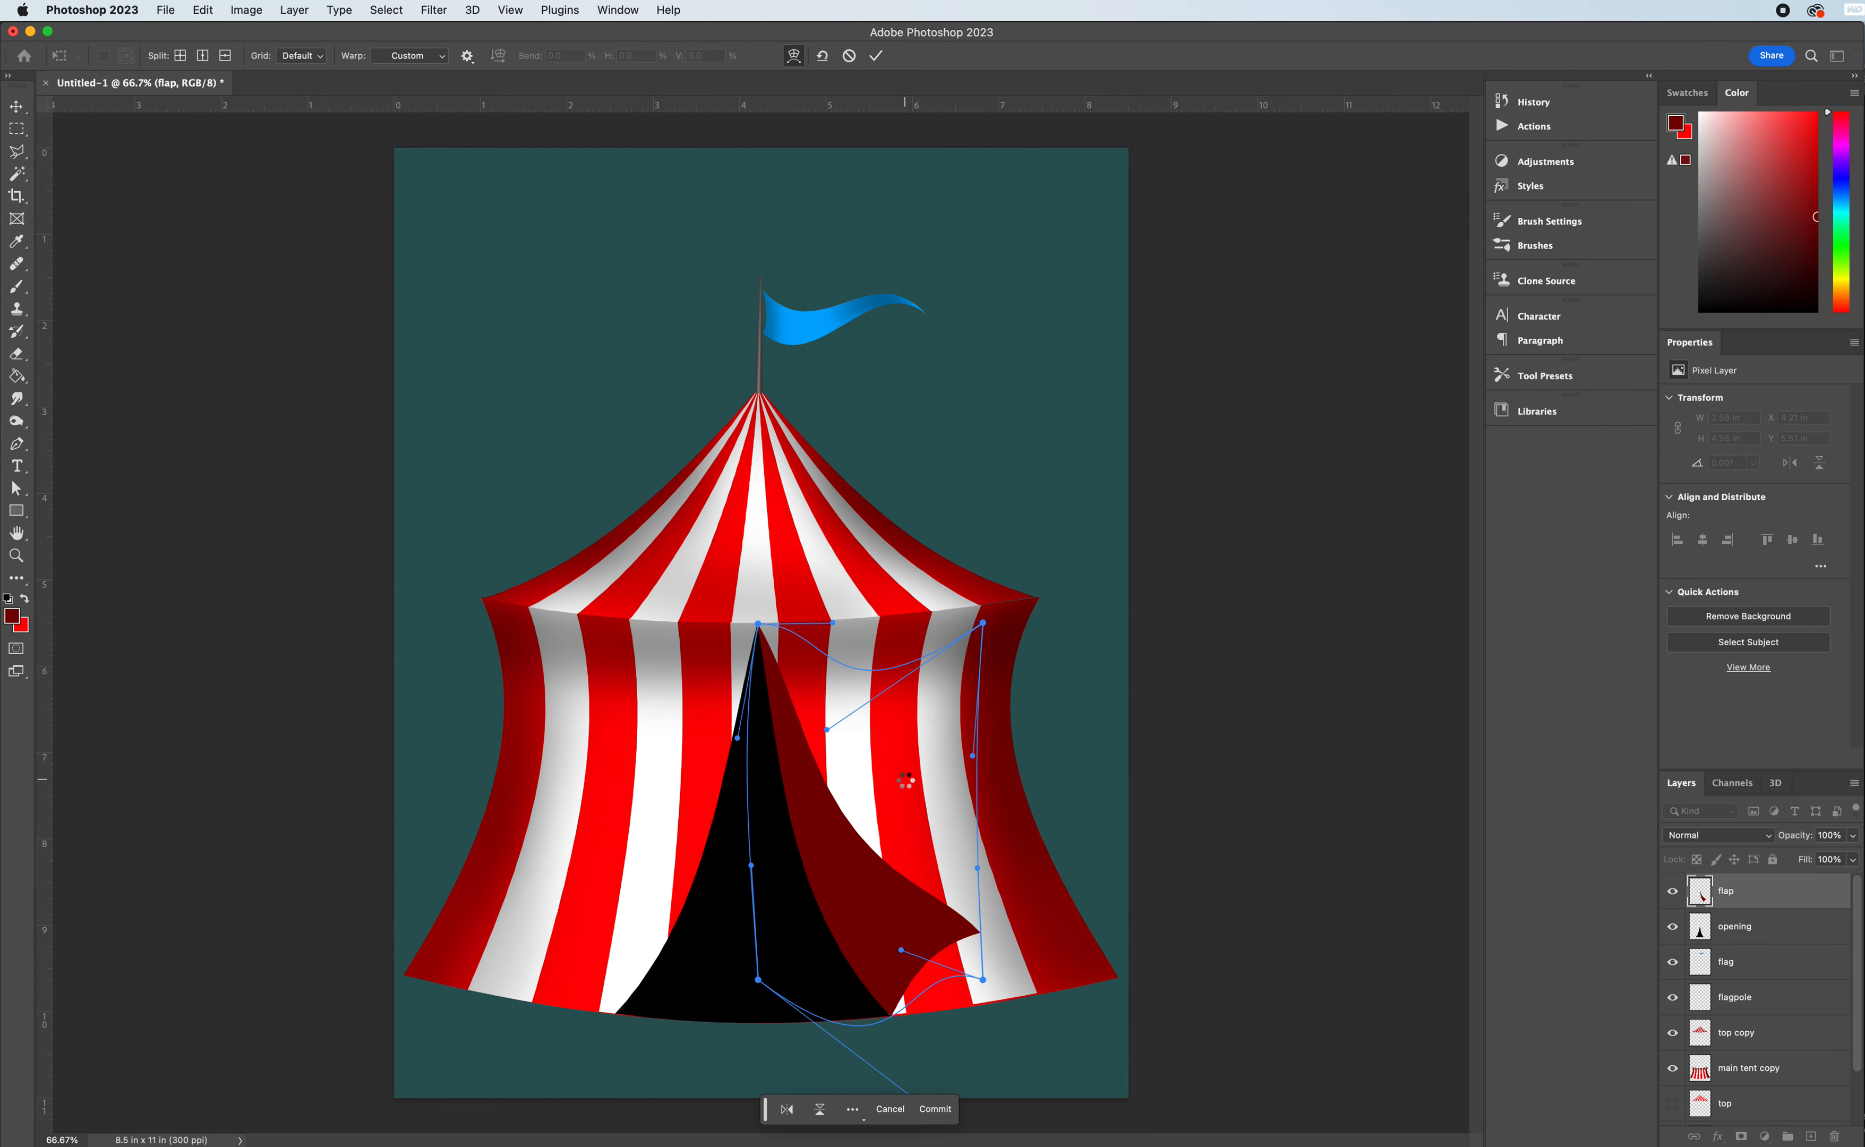
key(Return)
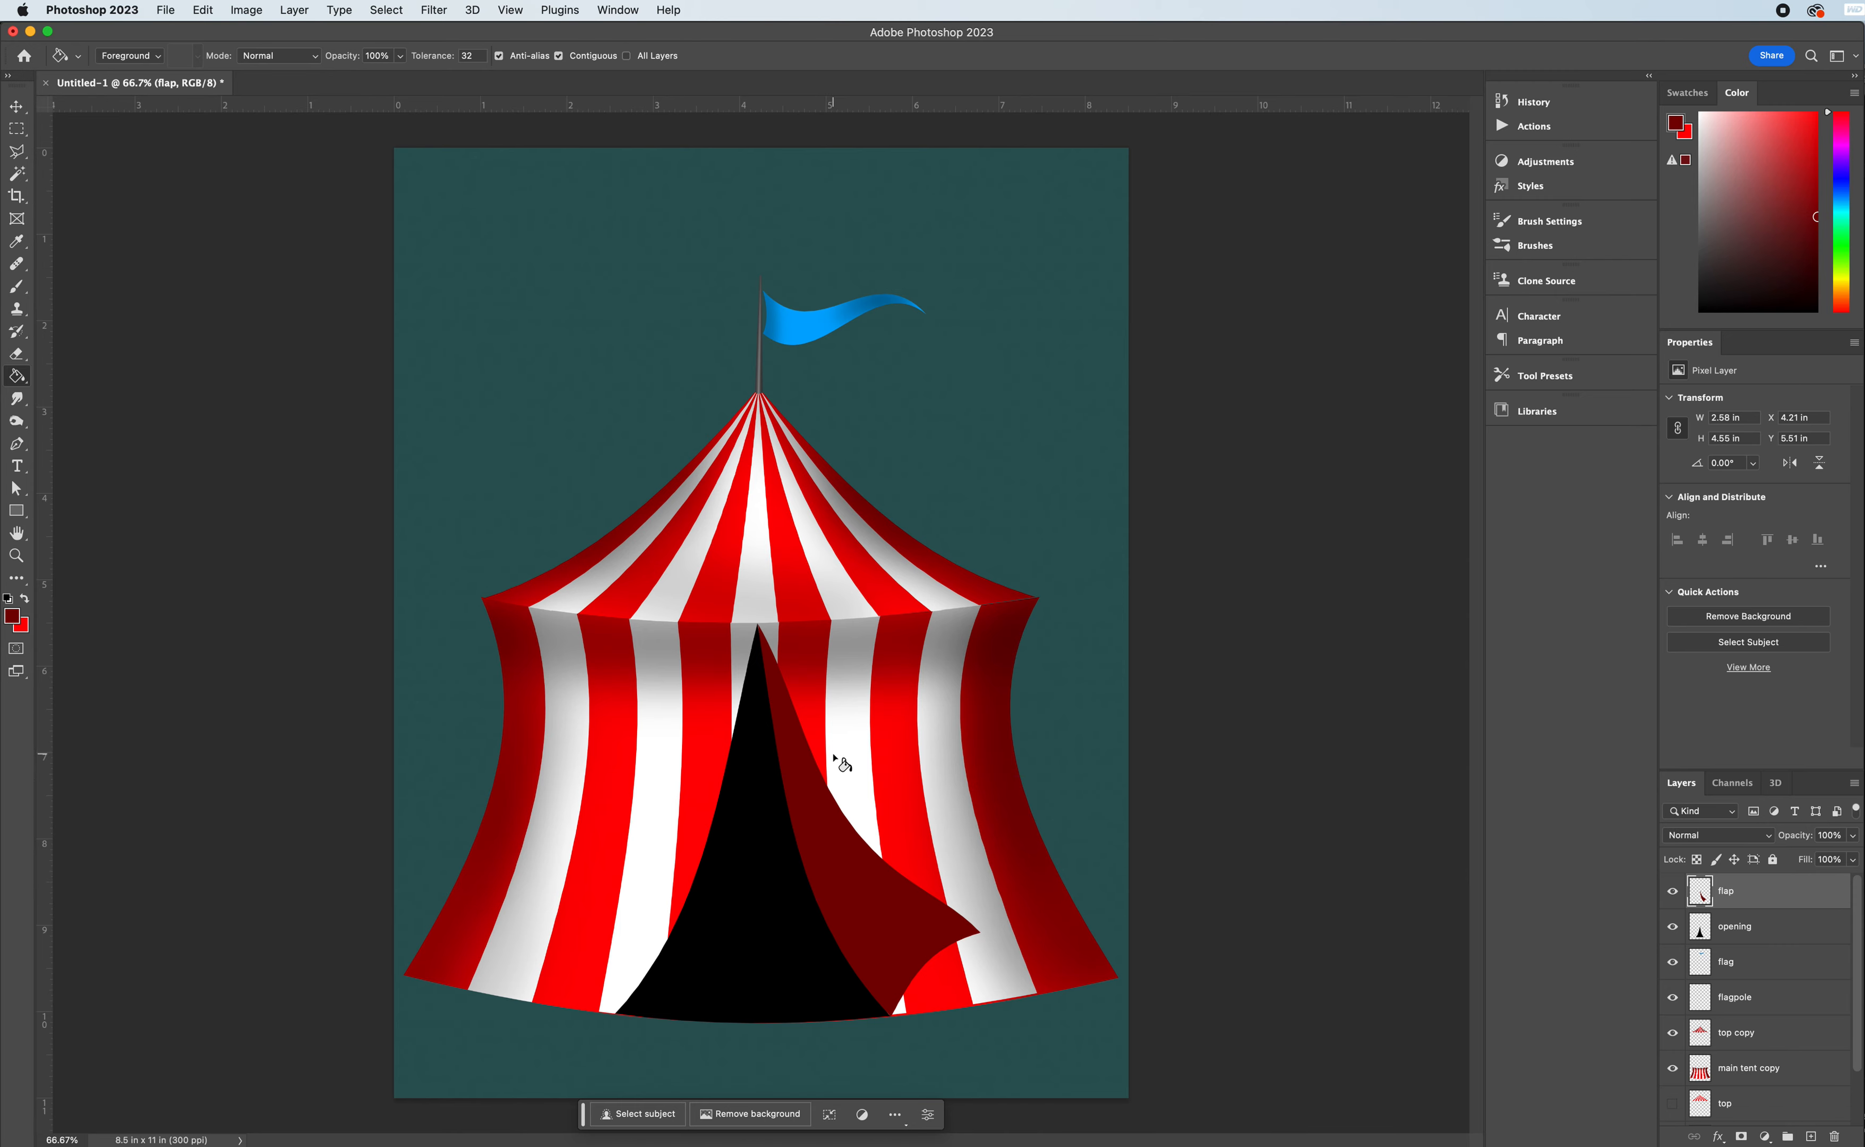
- Duplicate the flap layer and name the copy flap left
right_click(1746, 898)
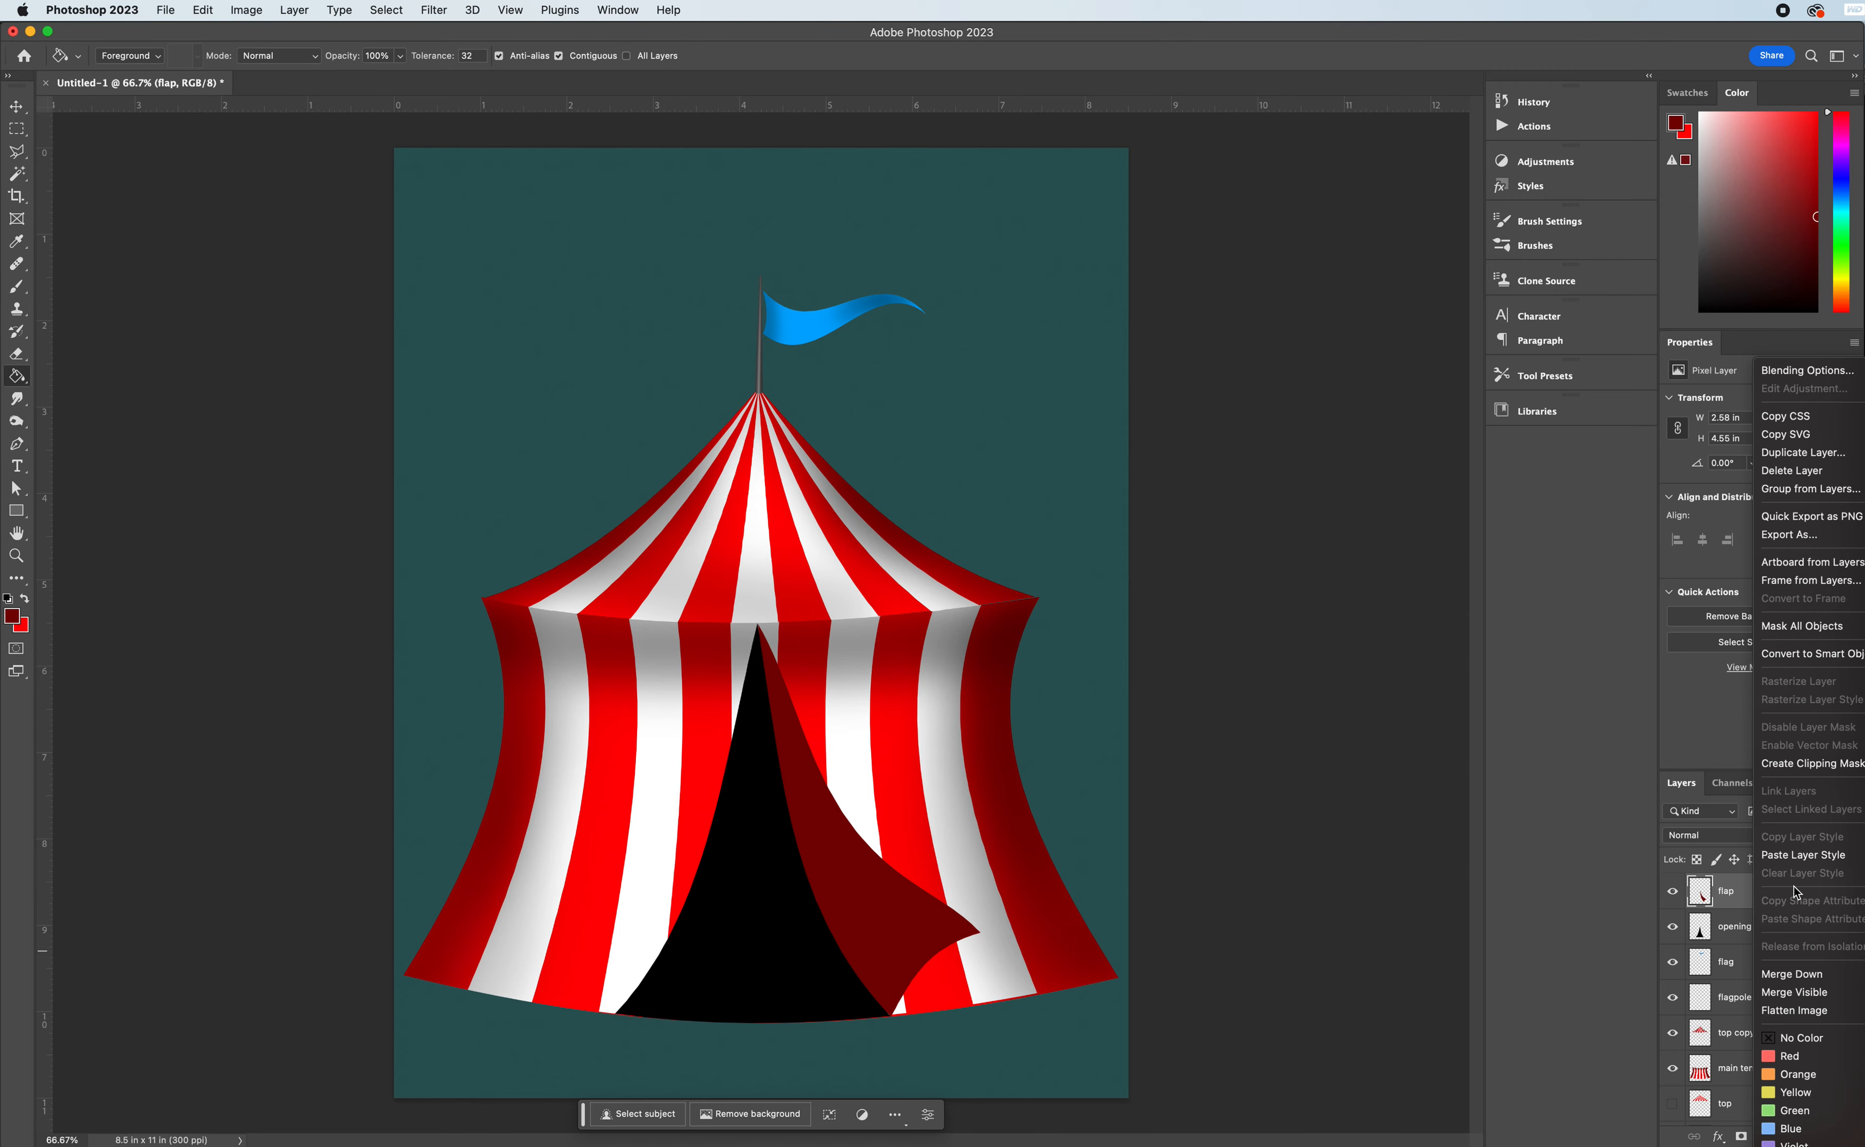
click(1787, 454)
click(1264, 536)
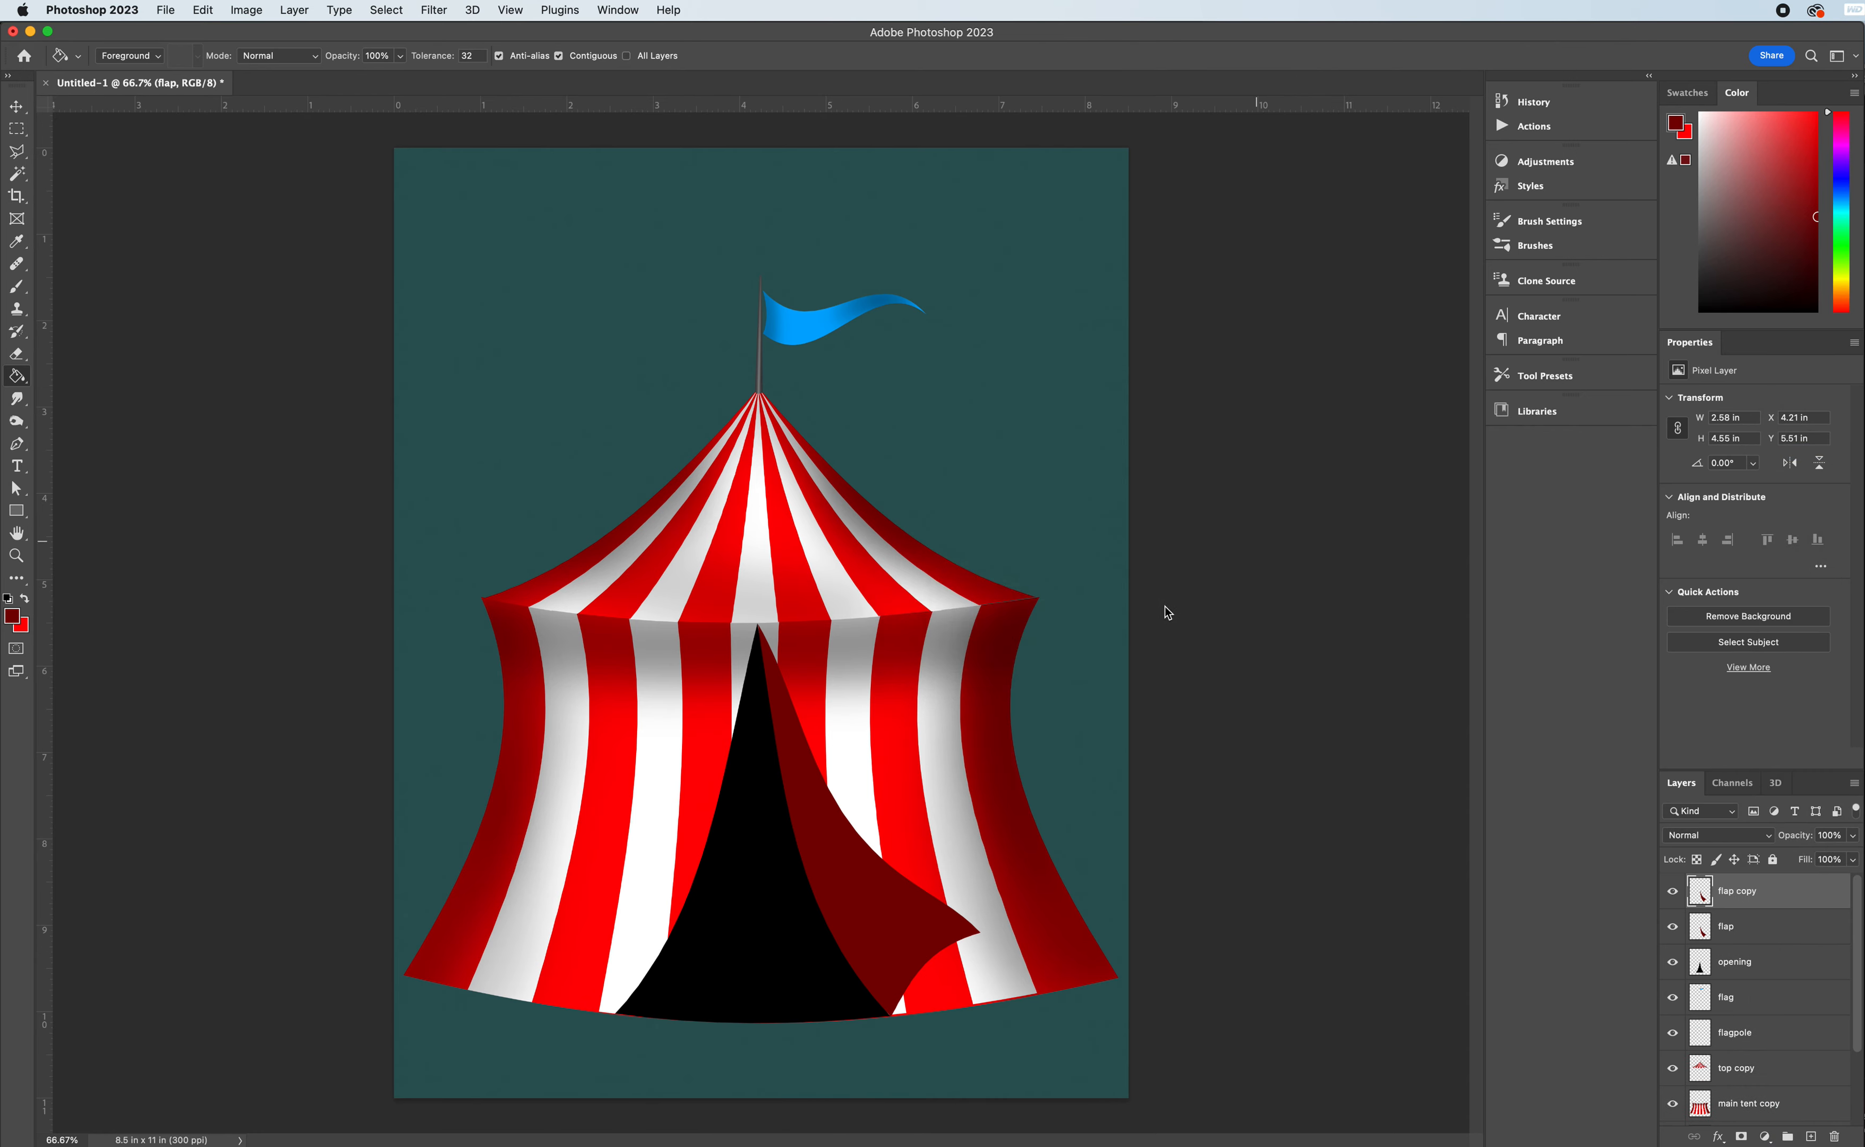
double_click(1741, 890)
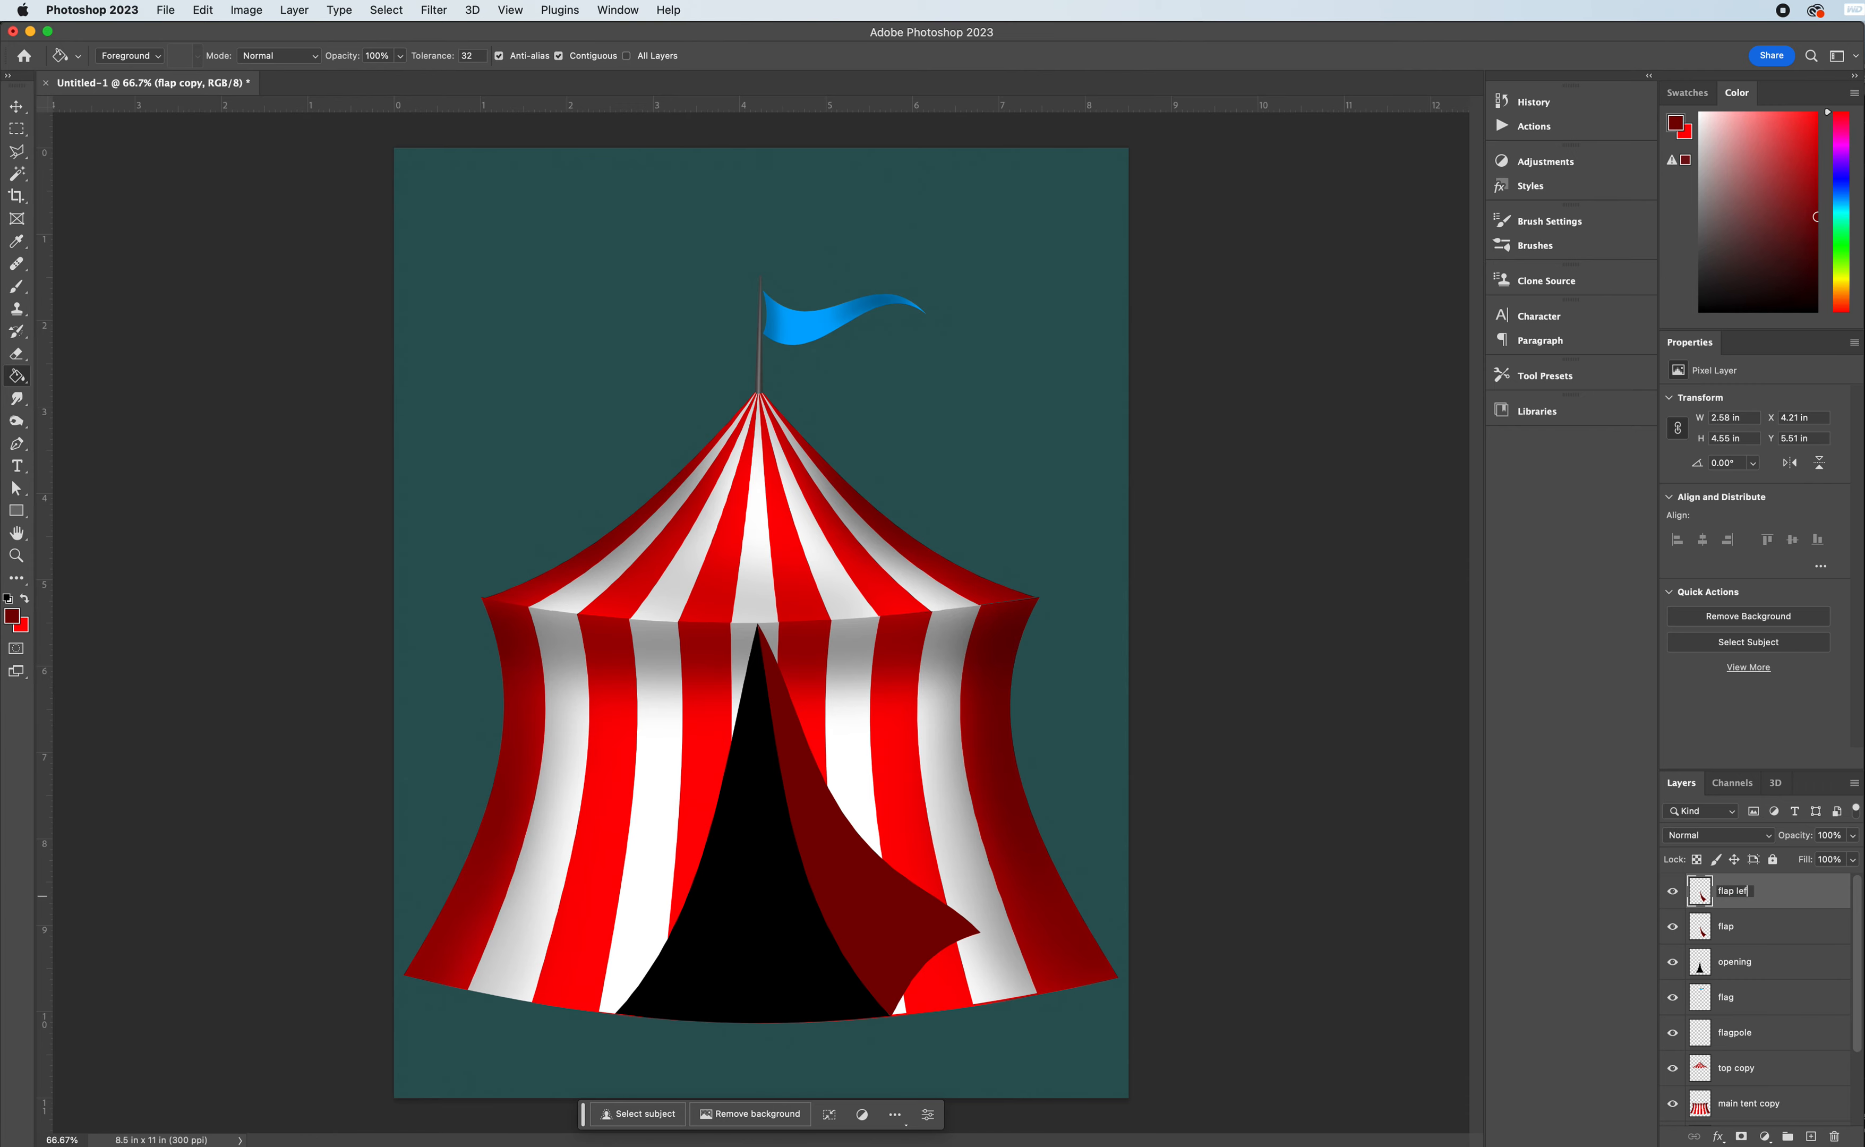
text(flap left)
key(Return)
- Flip the flap left copy horizontally, move it to the opening's left side, rotate it about 1° and commit the transform
key(super+t)
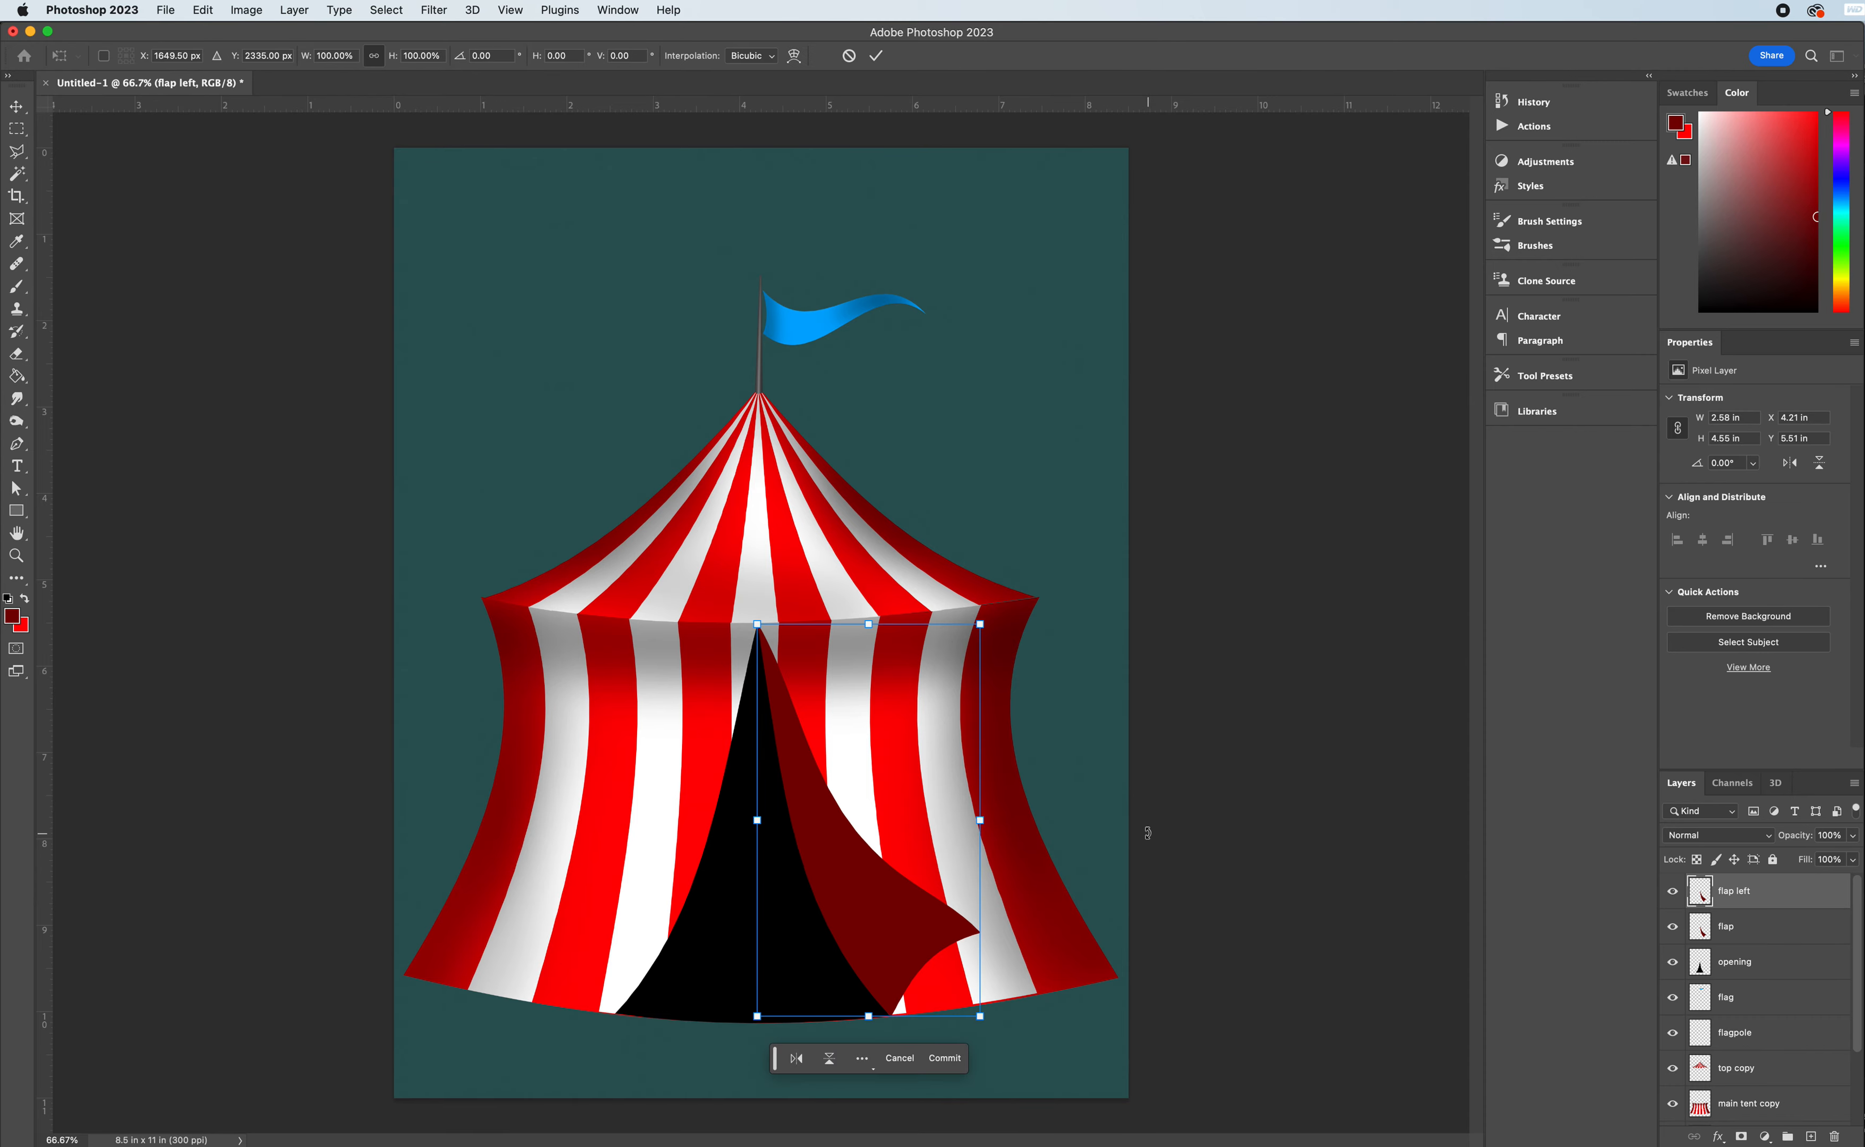
right_click(848, 862)
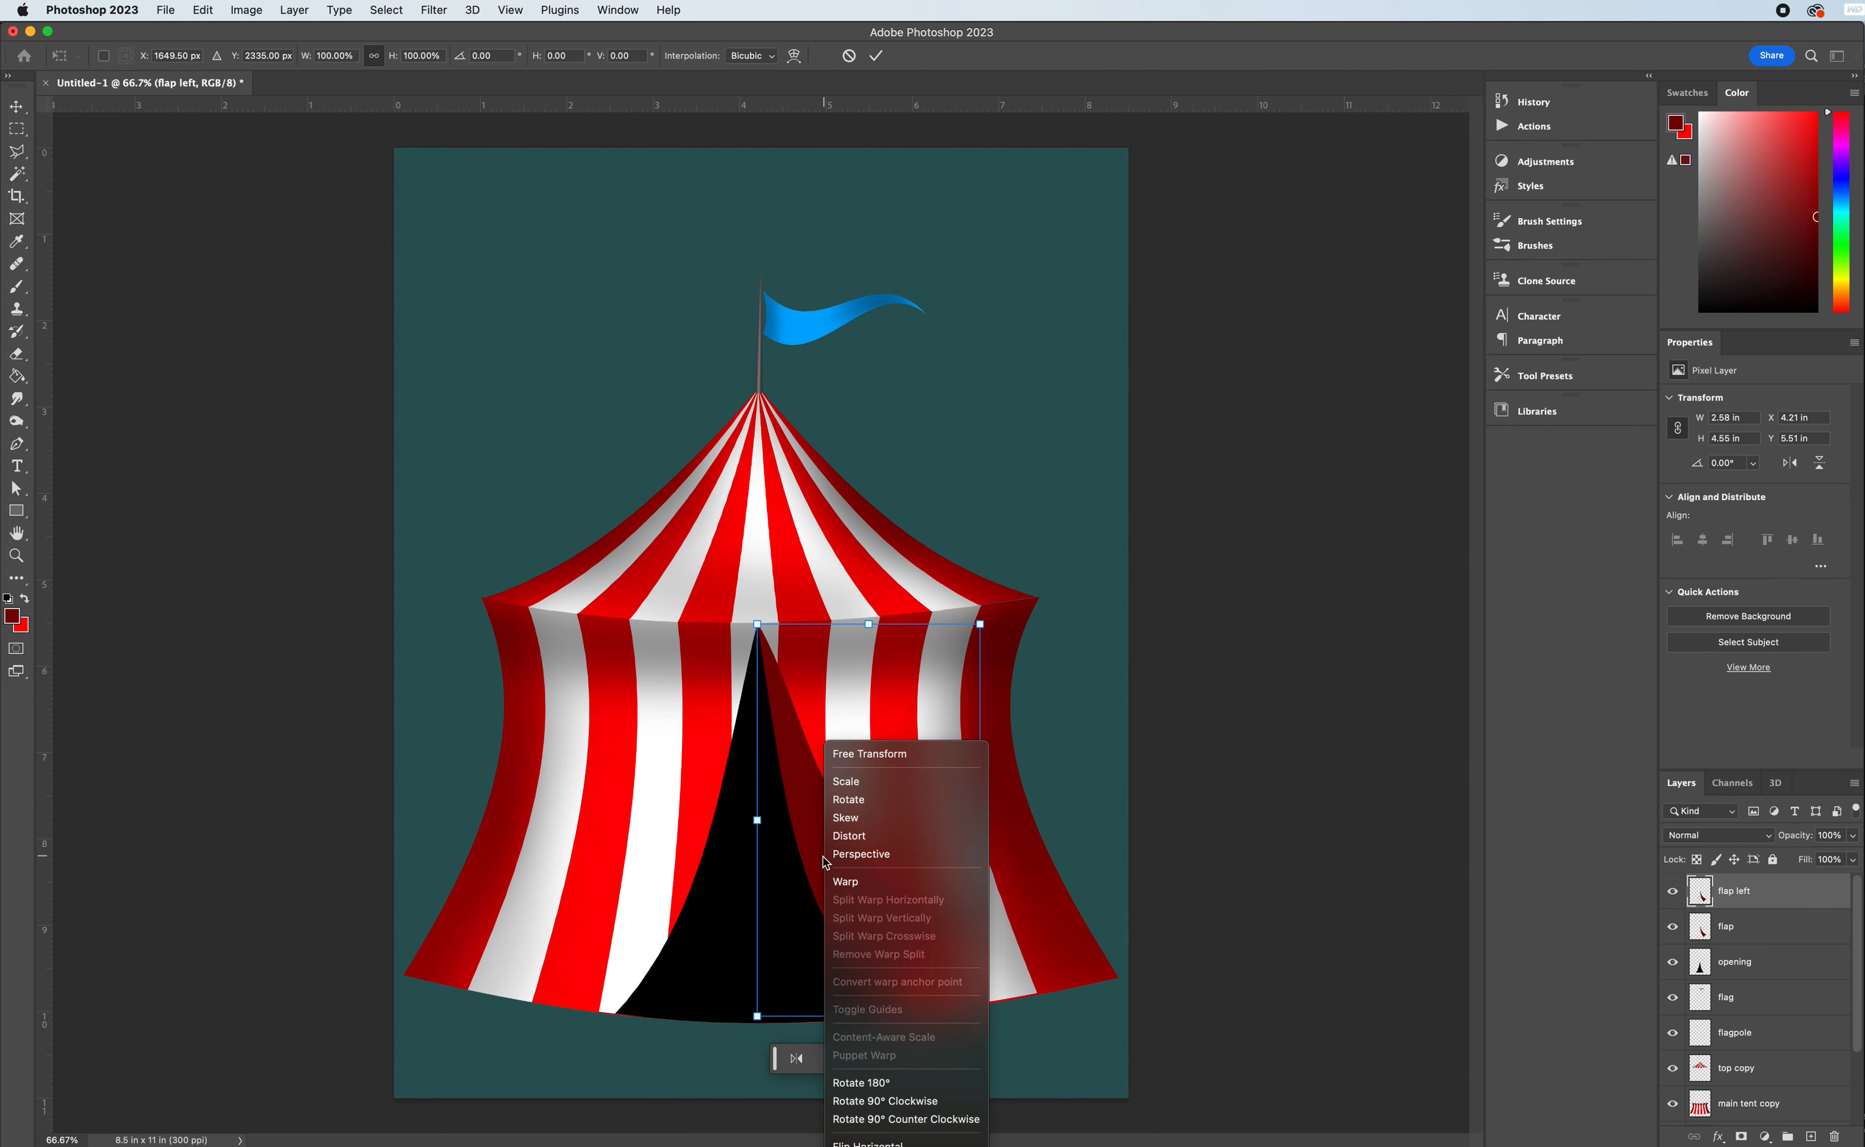
click(867, 1142)
click(912, 869)
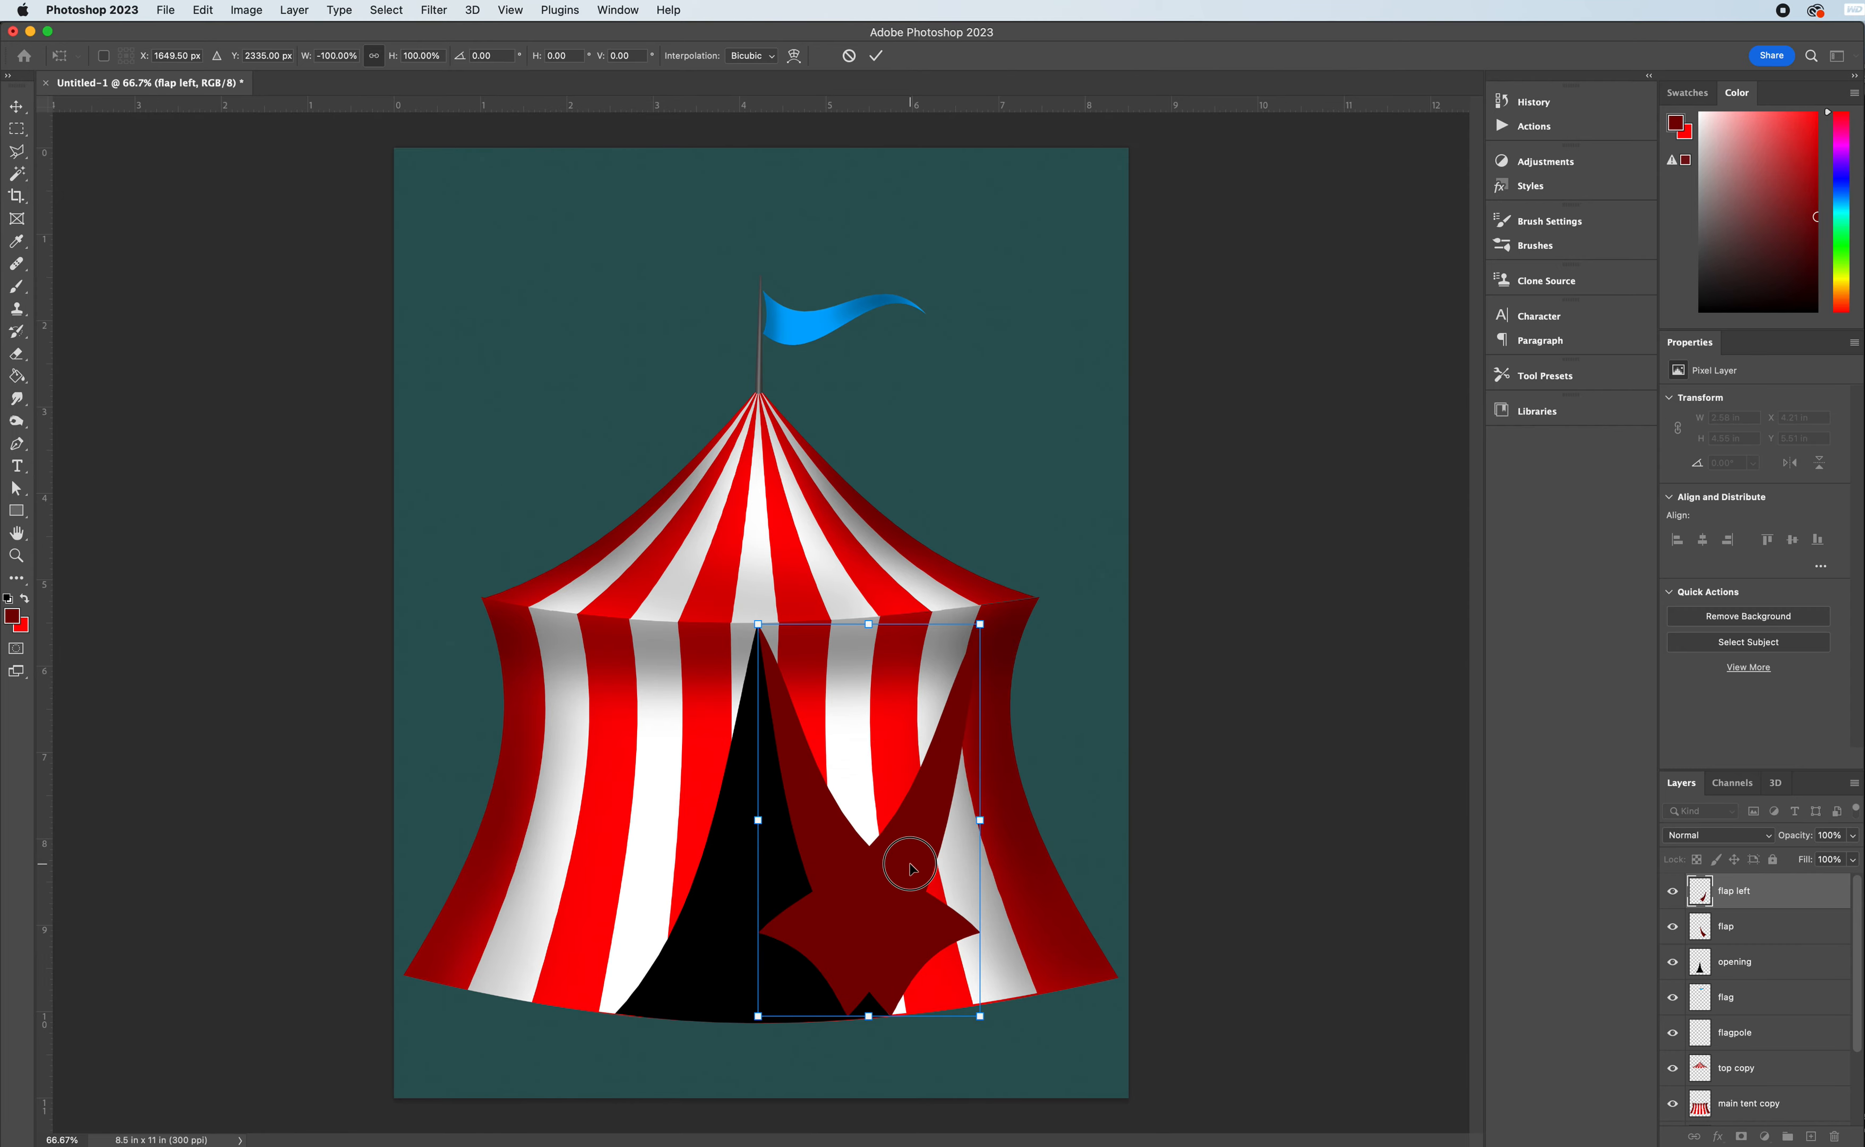
drag(912, 869, 681, 874)
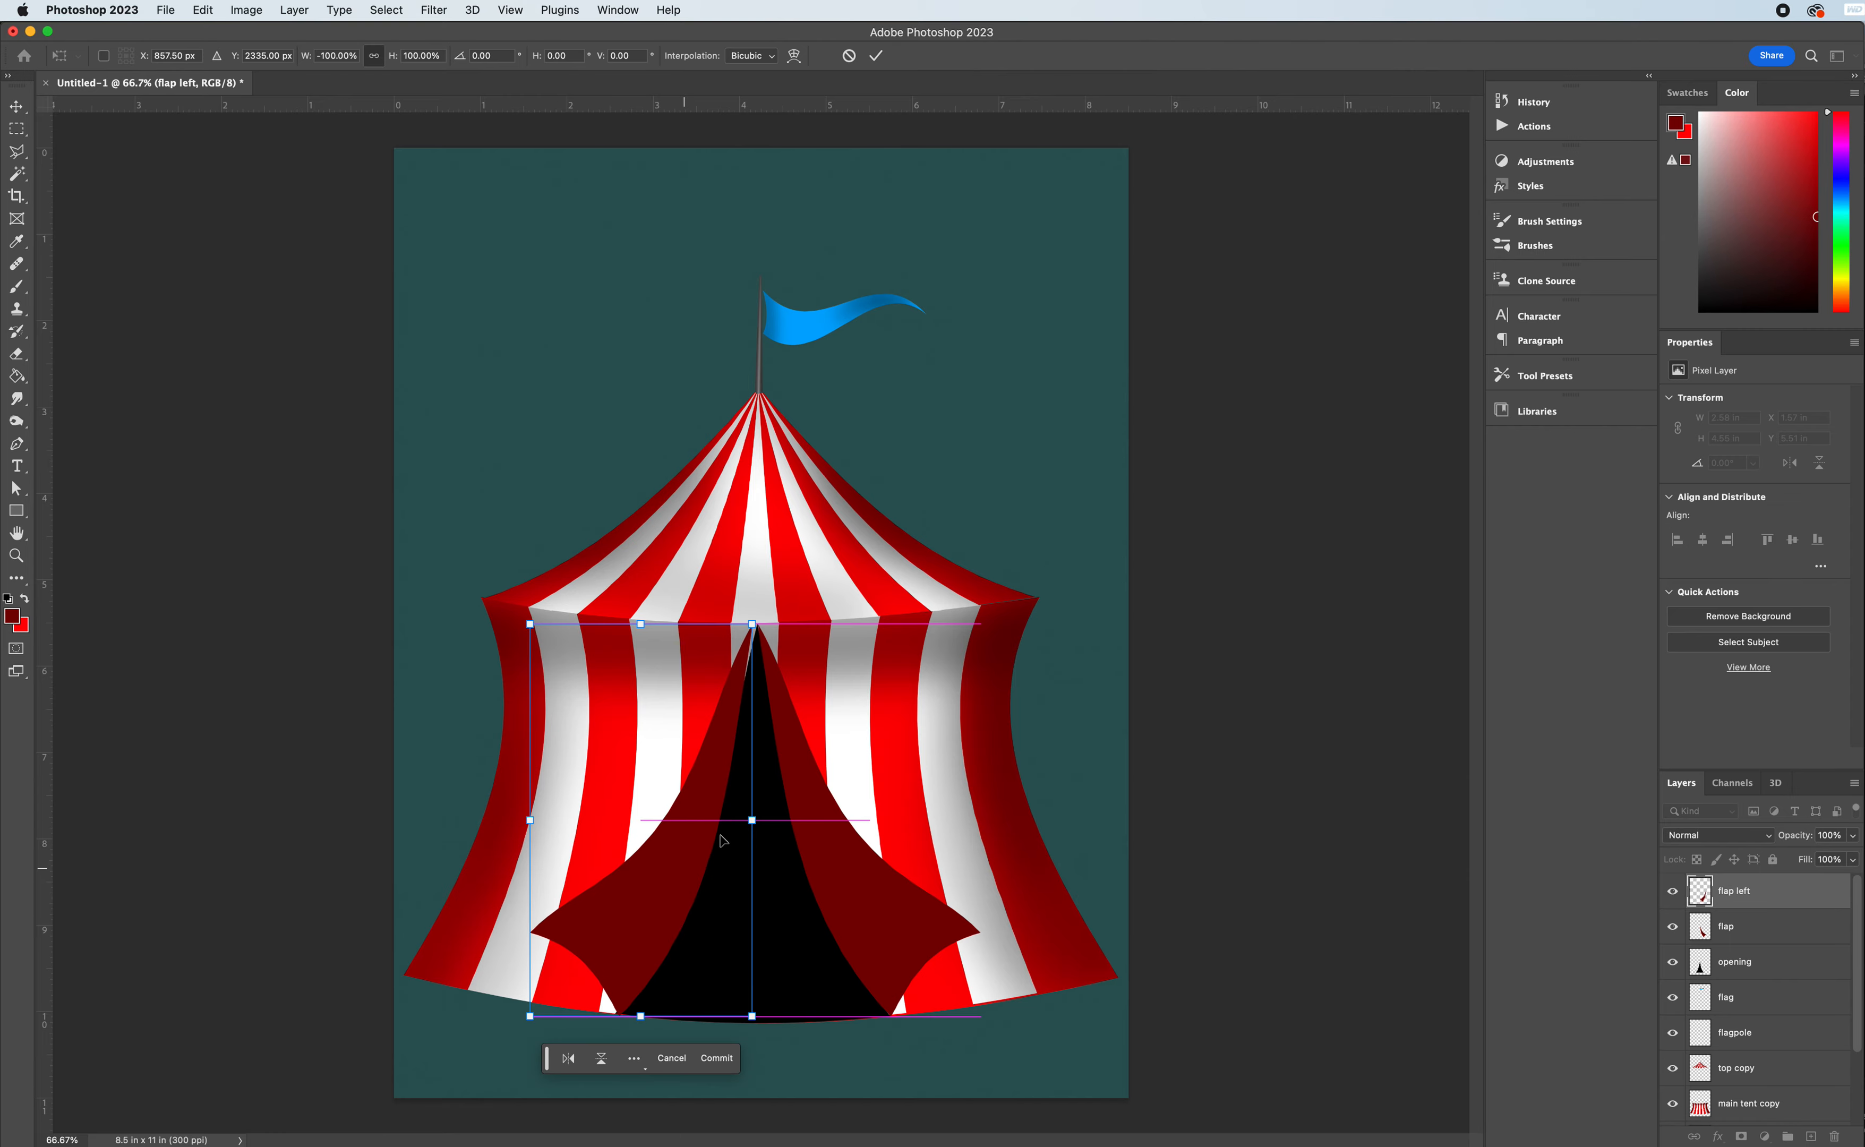
drag(762, 617, 769, 614)
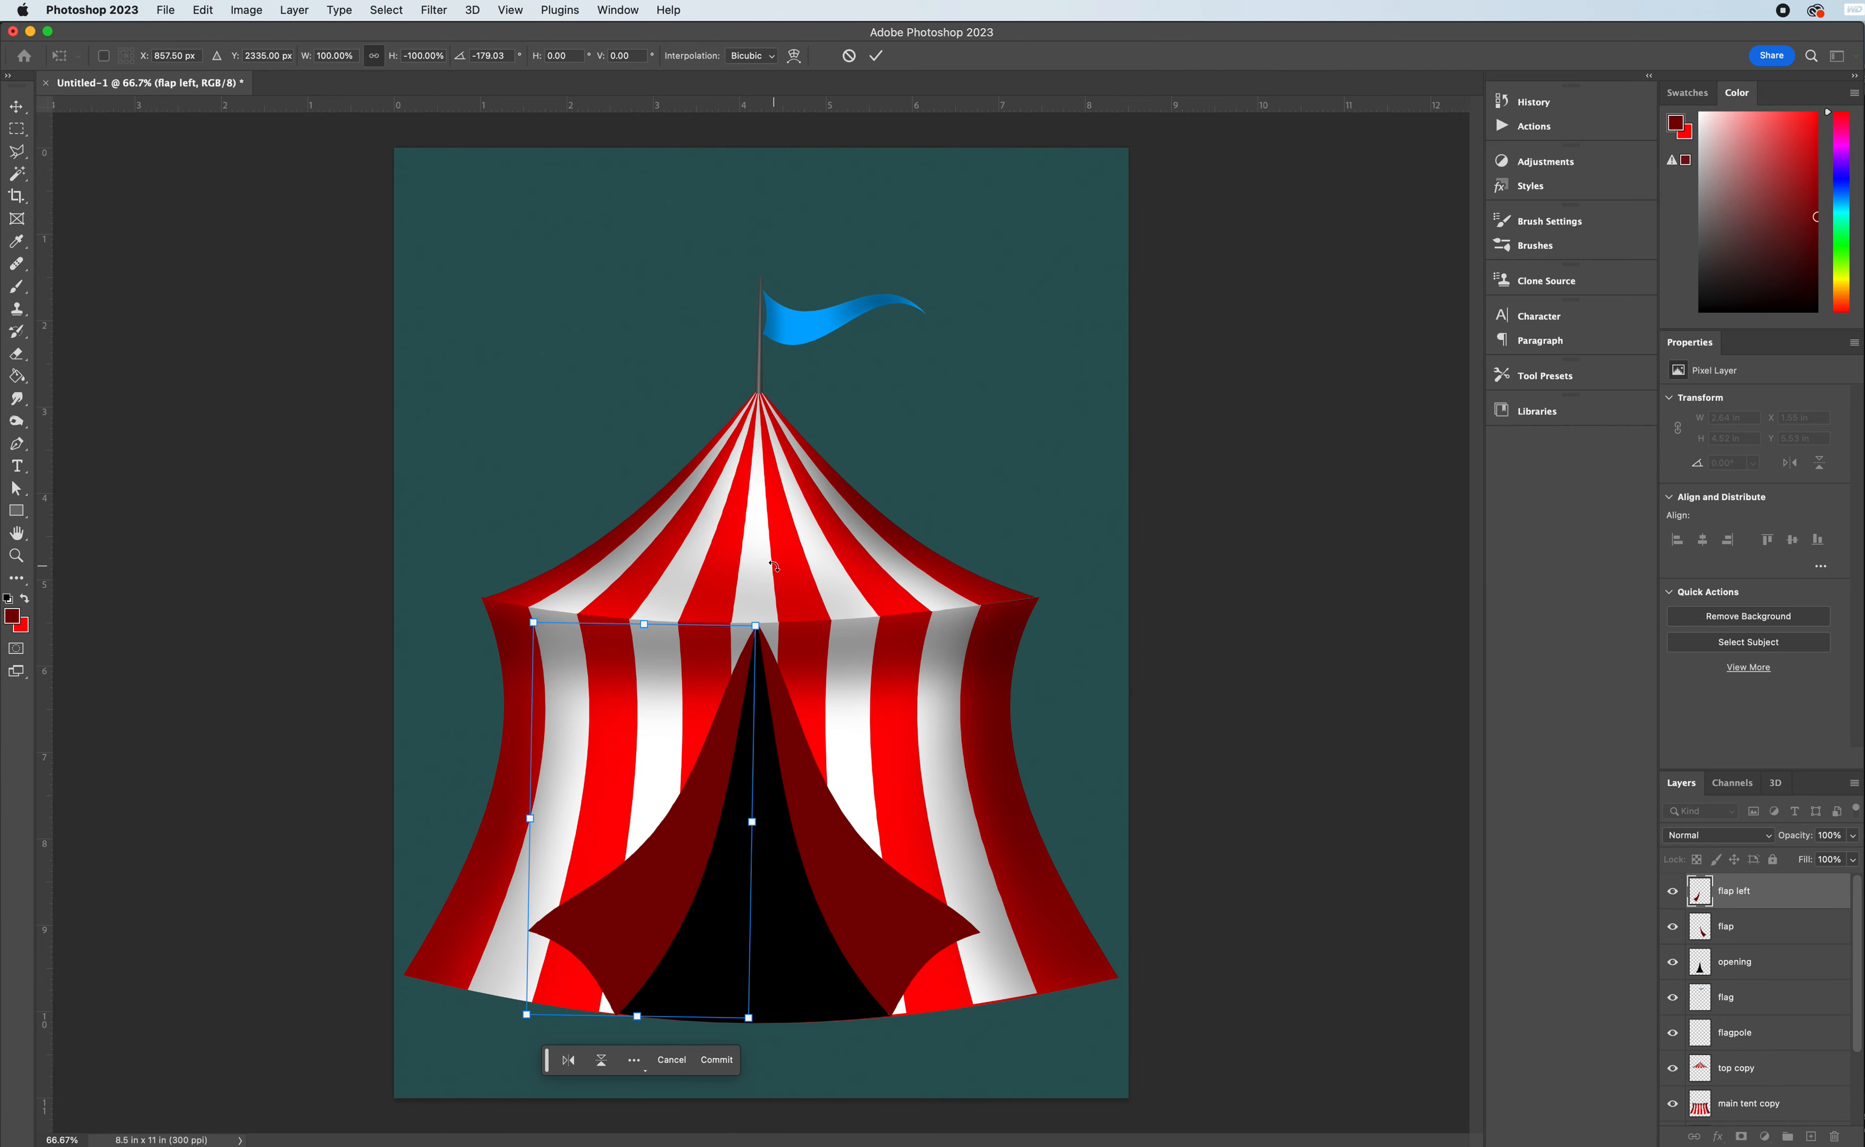
key(Return)
- Nudge the left flap slightly with the Move tool so it lines up with the opening's left edge and peak
key(g)
click(721, 749)
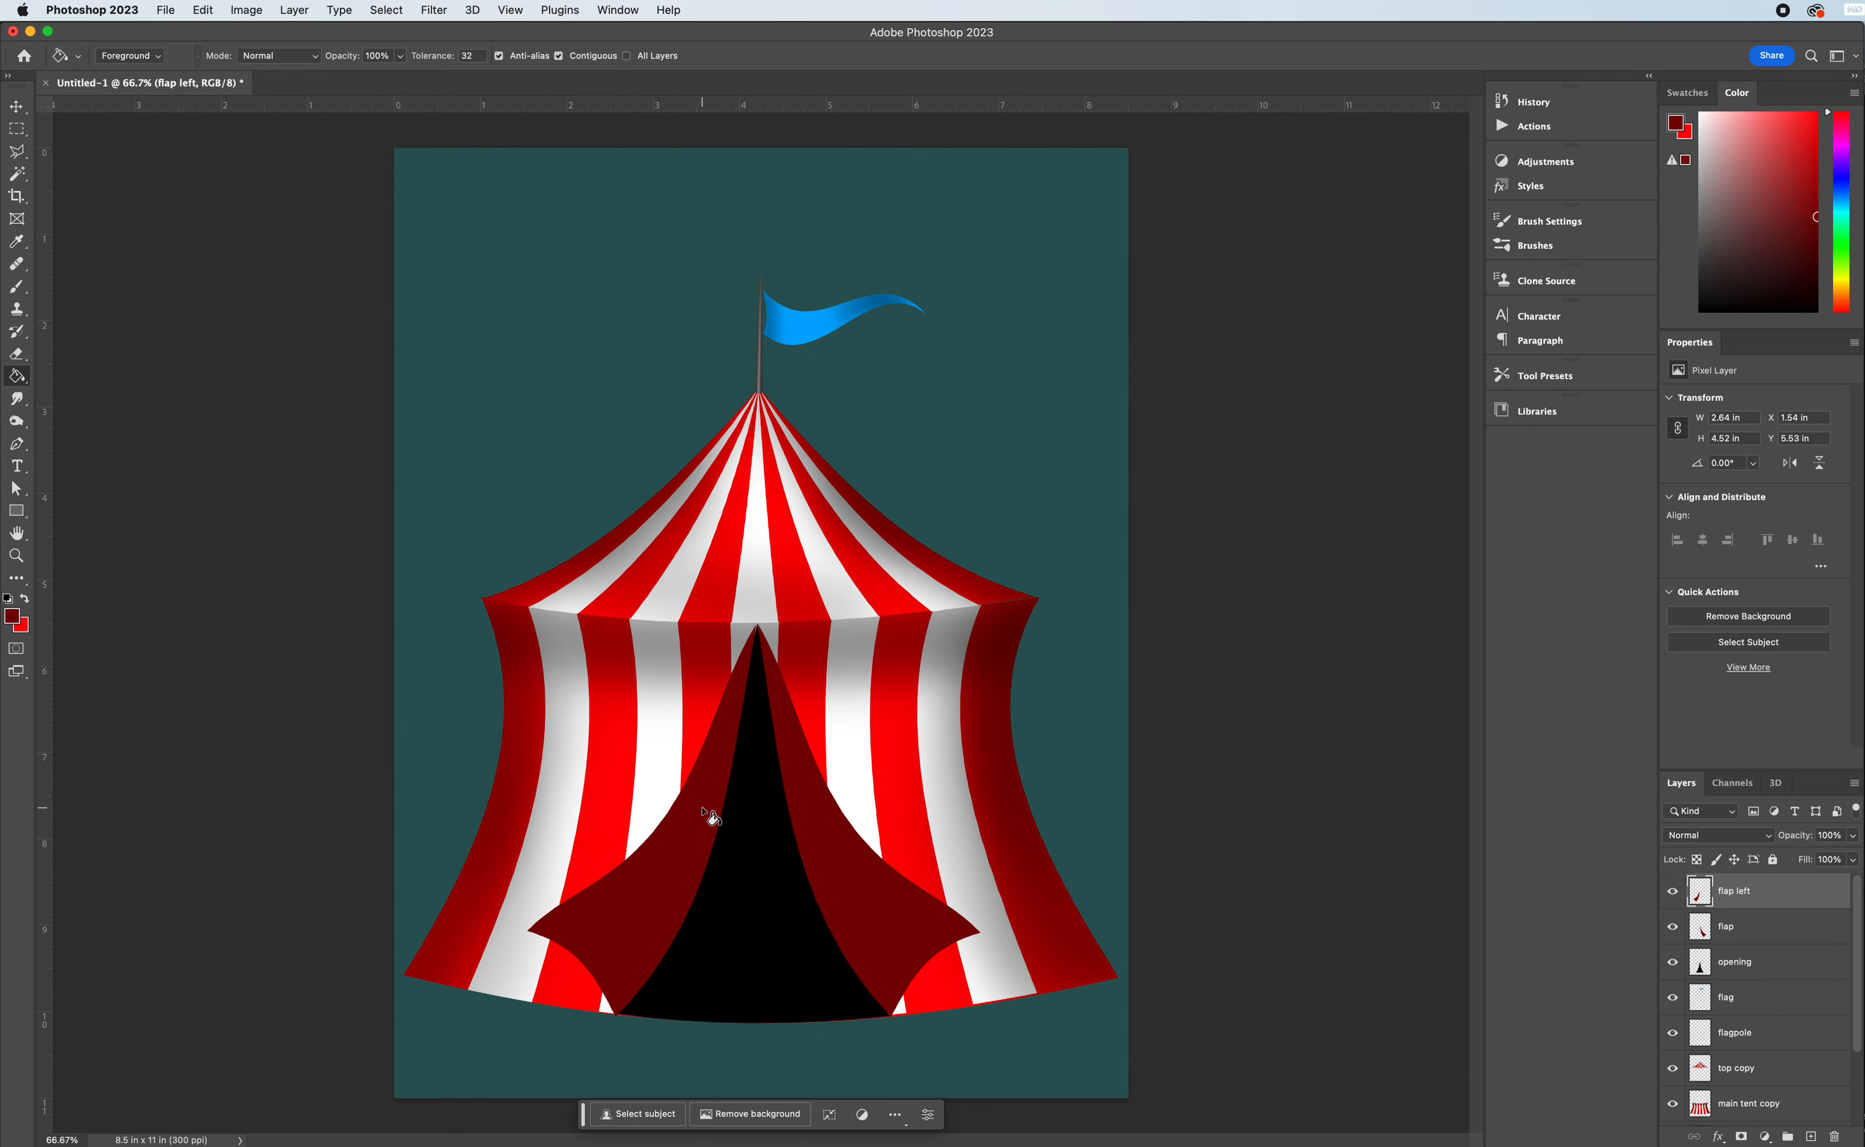
click(15, 107)
drag(675, 865, 681, 876)
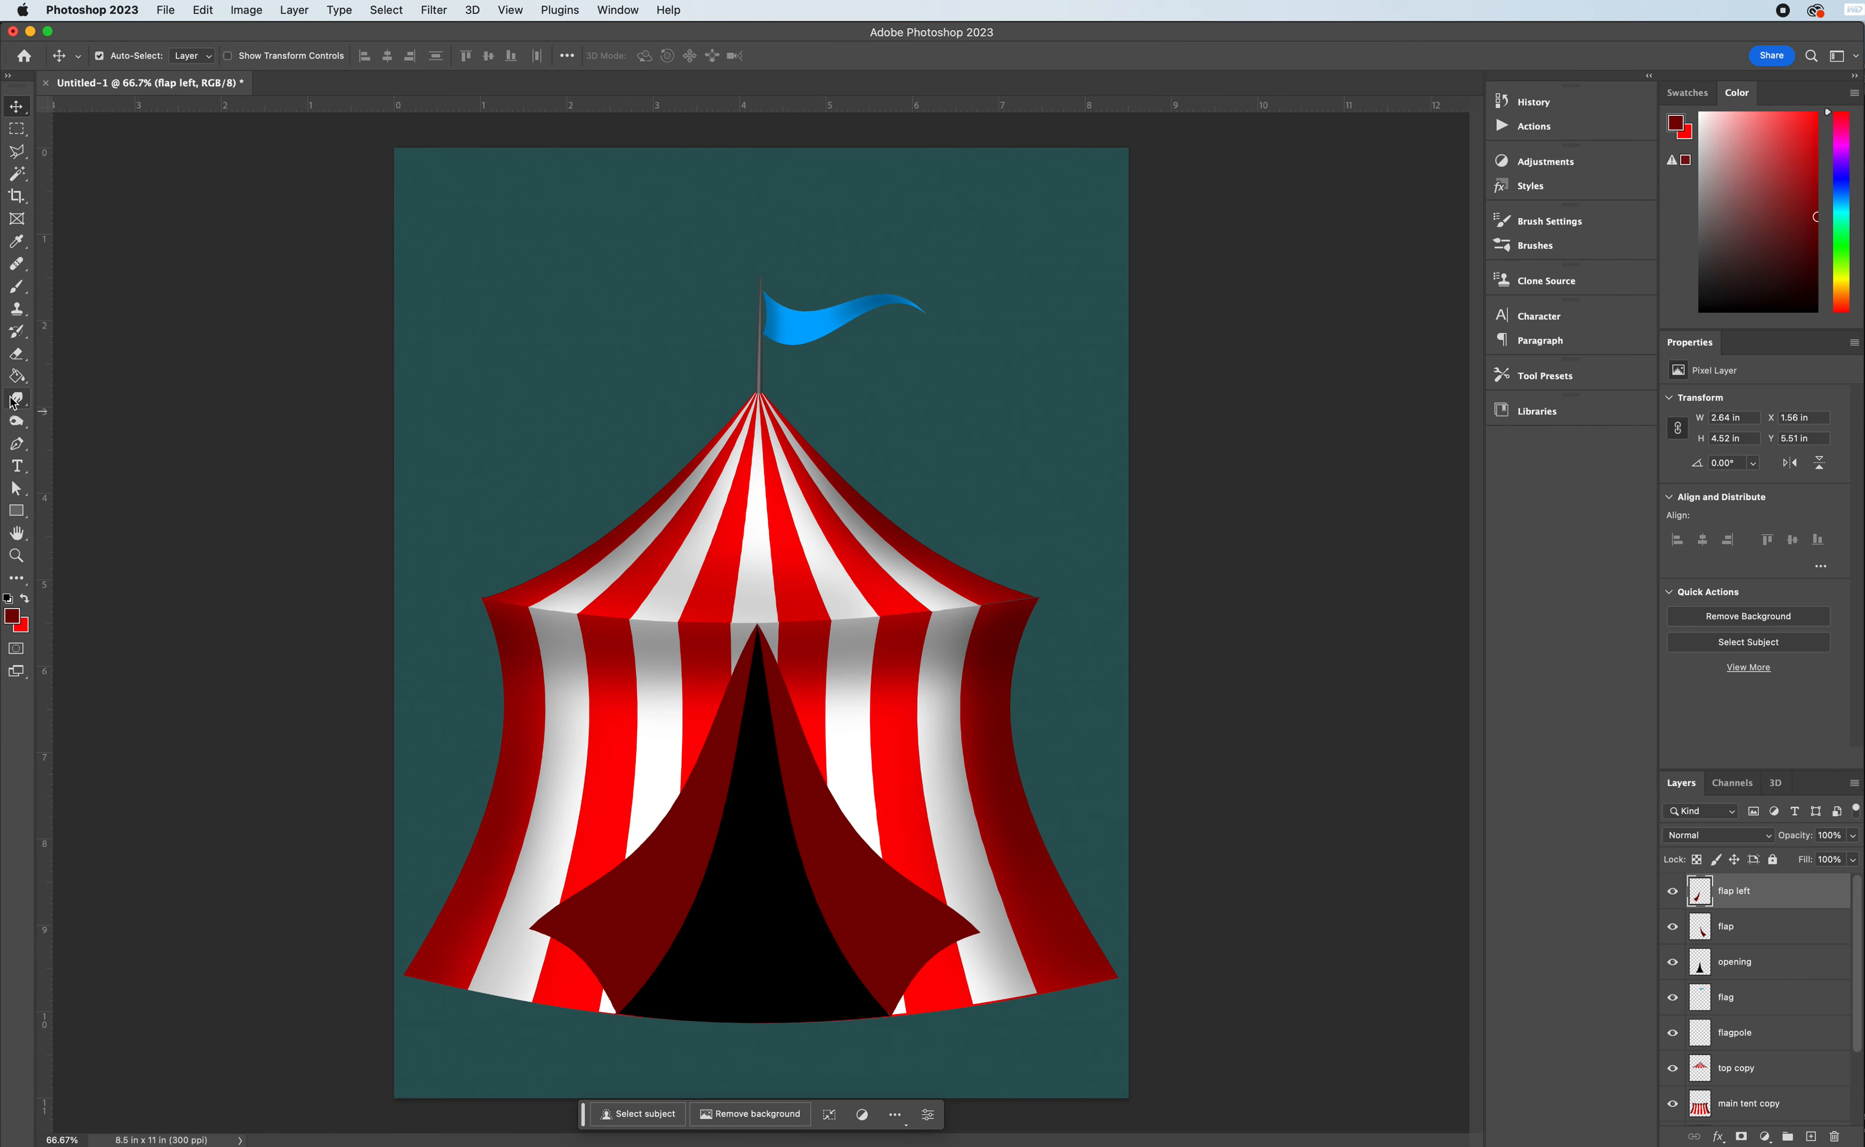
- Burn shadows onto the flap left and flap layers with a 300 px brush, Midtones range and 50% exposure
click(16, 376)
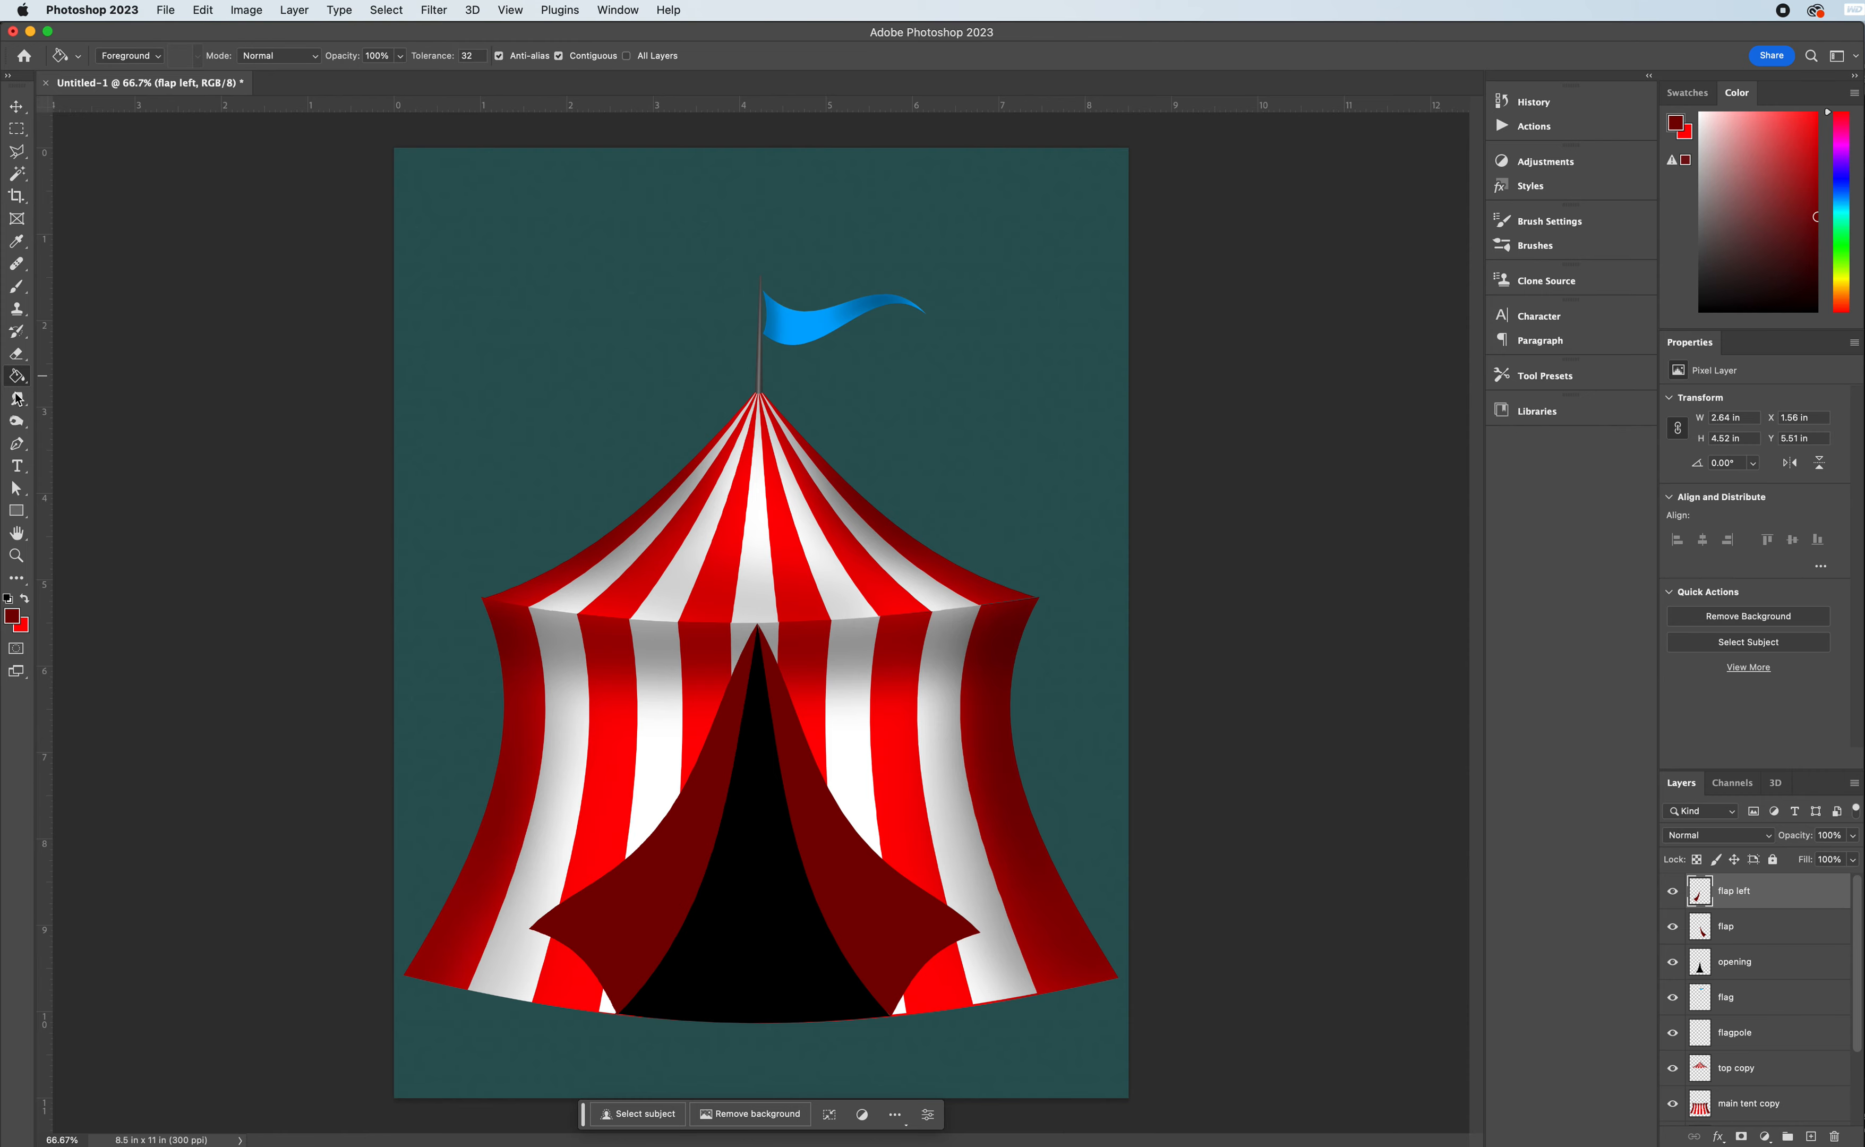
click(17, 421)
key(bracketright)
key(bracketright)
key(bracketright)
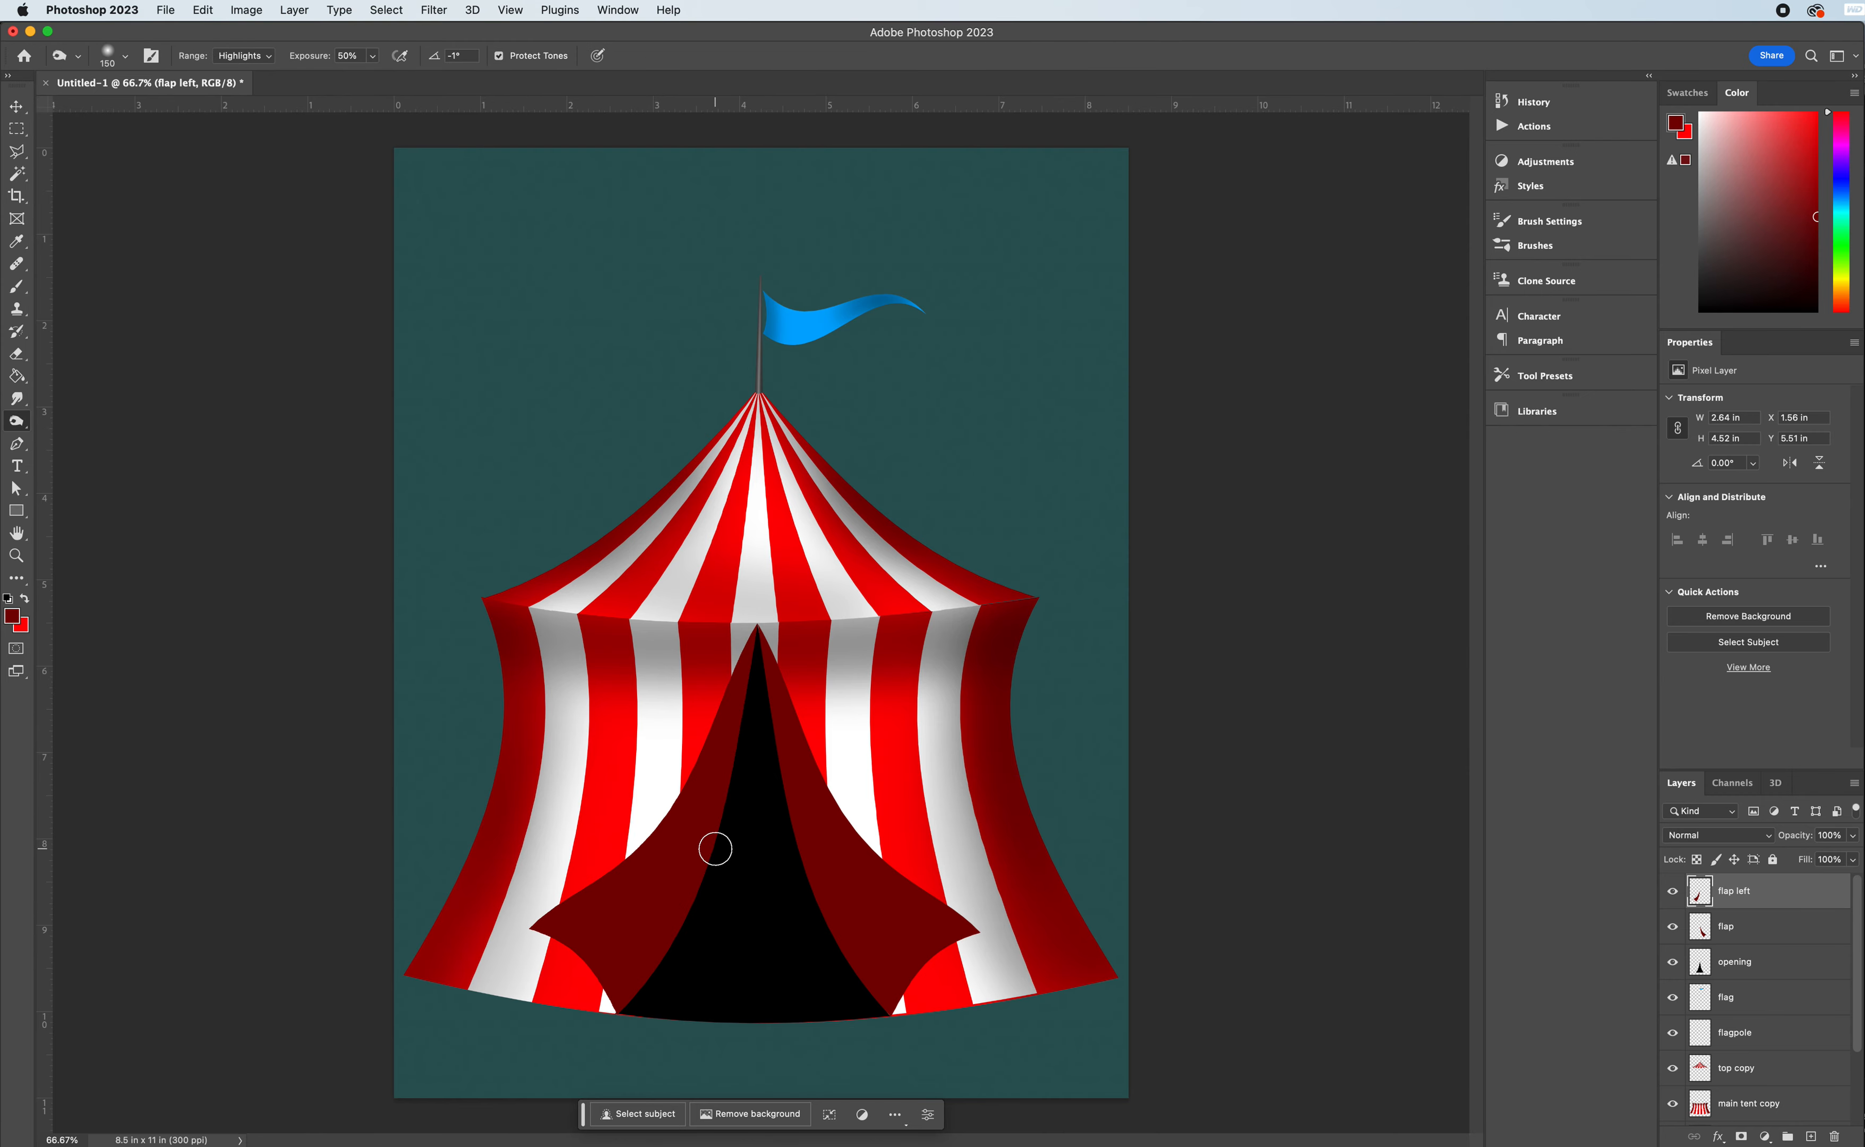
key(bracketright)
key(bracketright)
click(253, 57)
click(241, 39)
key(bracketleft)
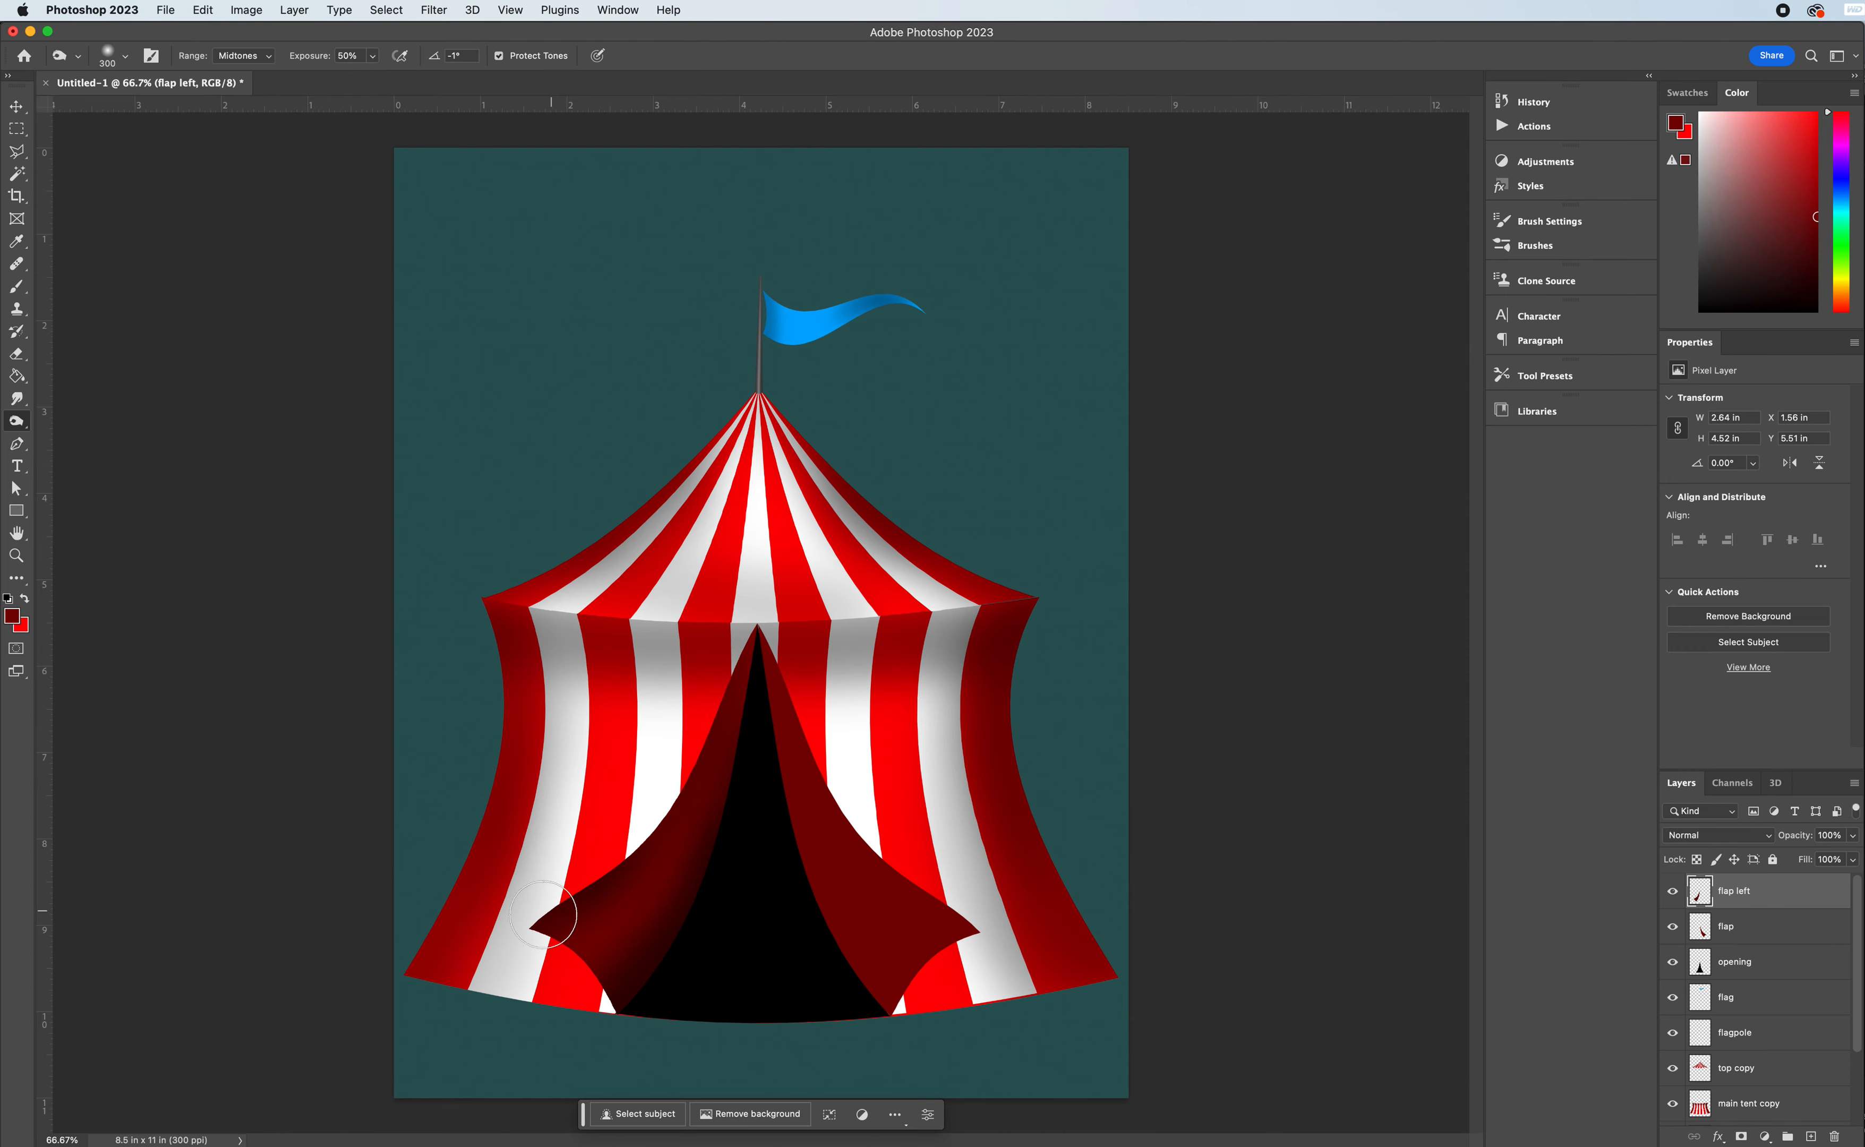
click(1725, 928)
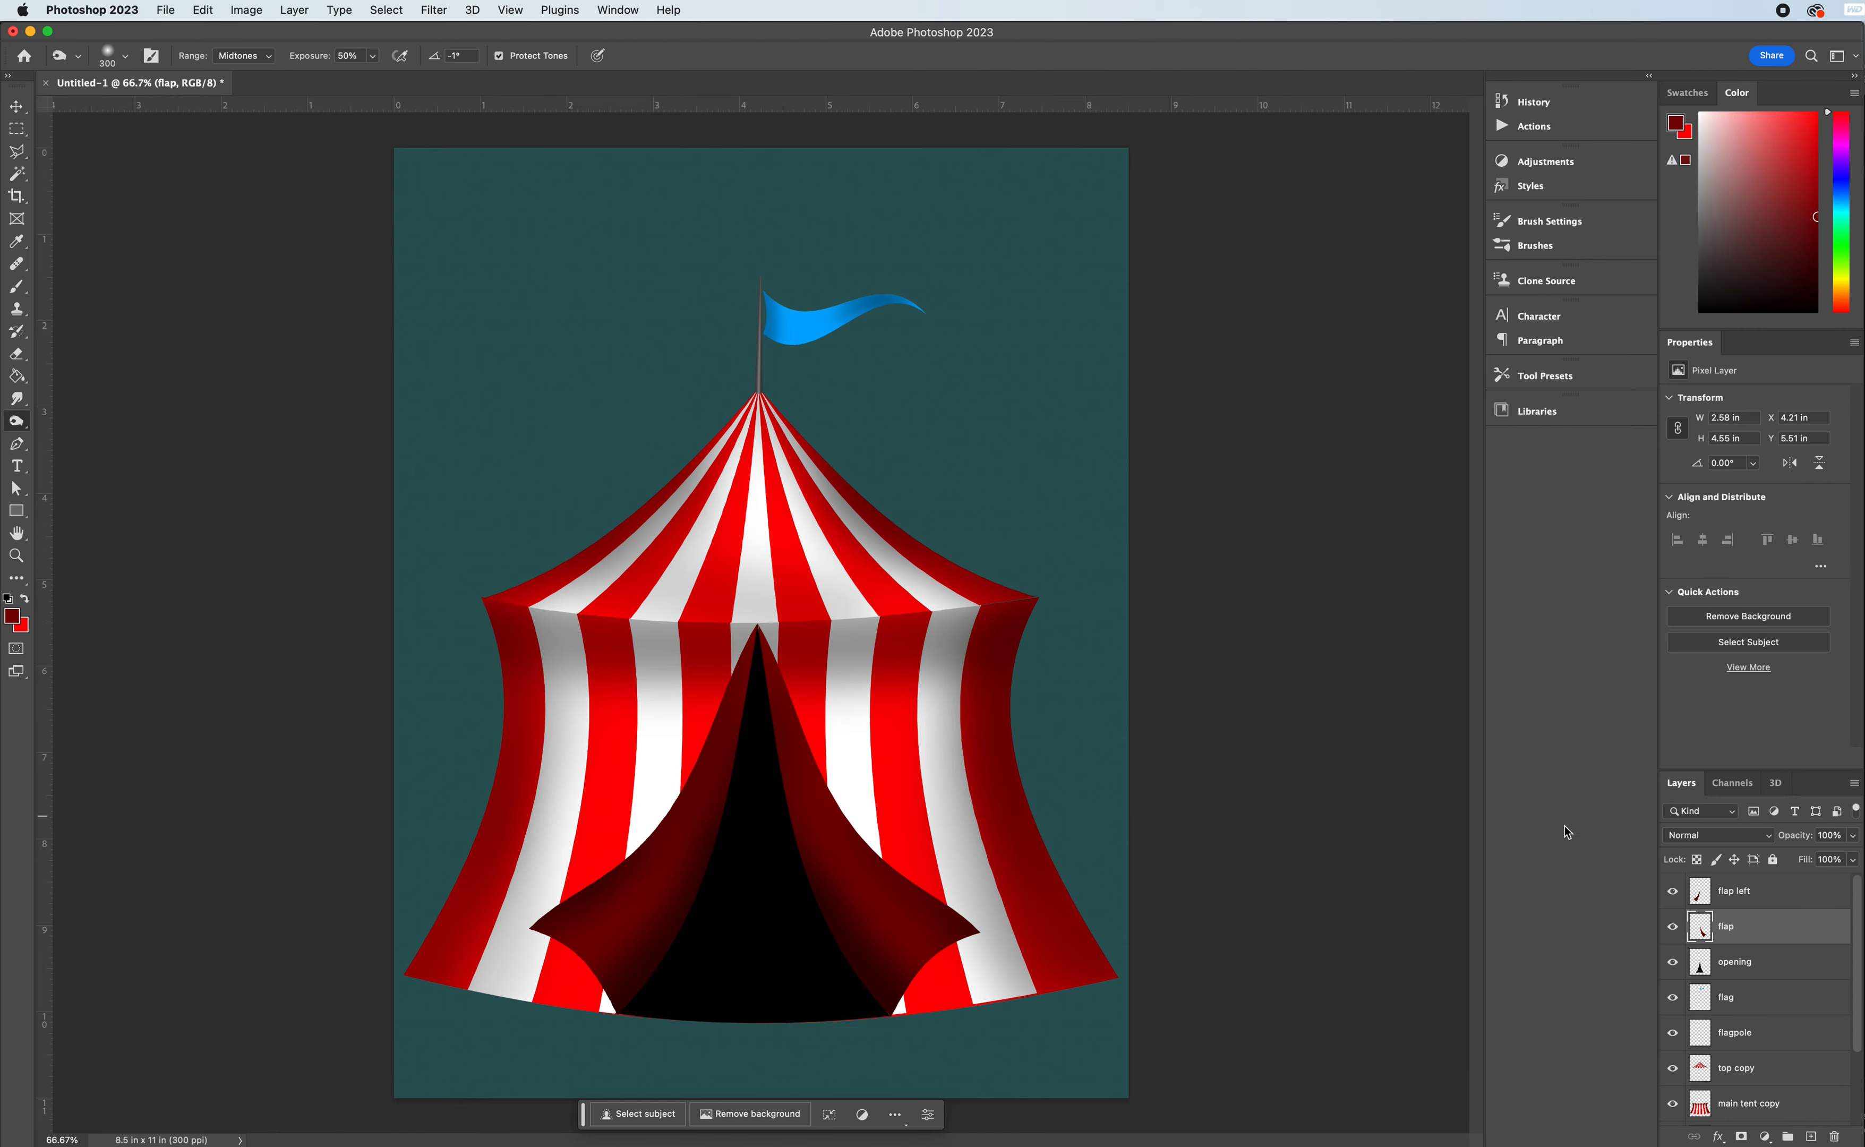
- Dodge highlights onto both entrance flaps with a 175 px brush, Midtones range and 50% exposure
right_click(31, 423)
click(85, 420)
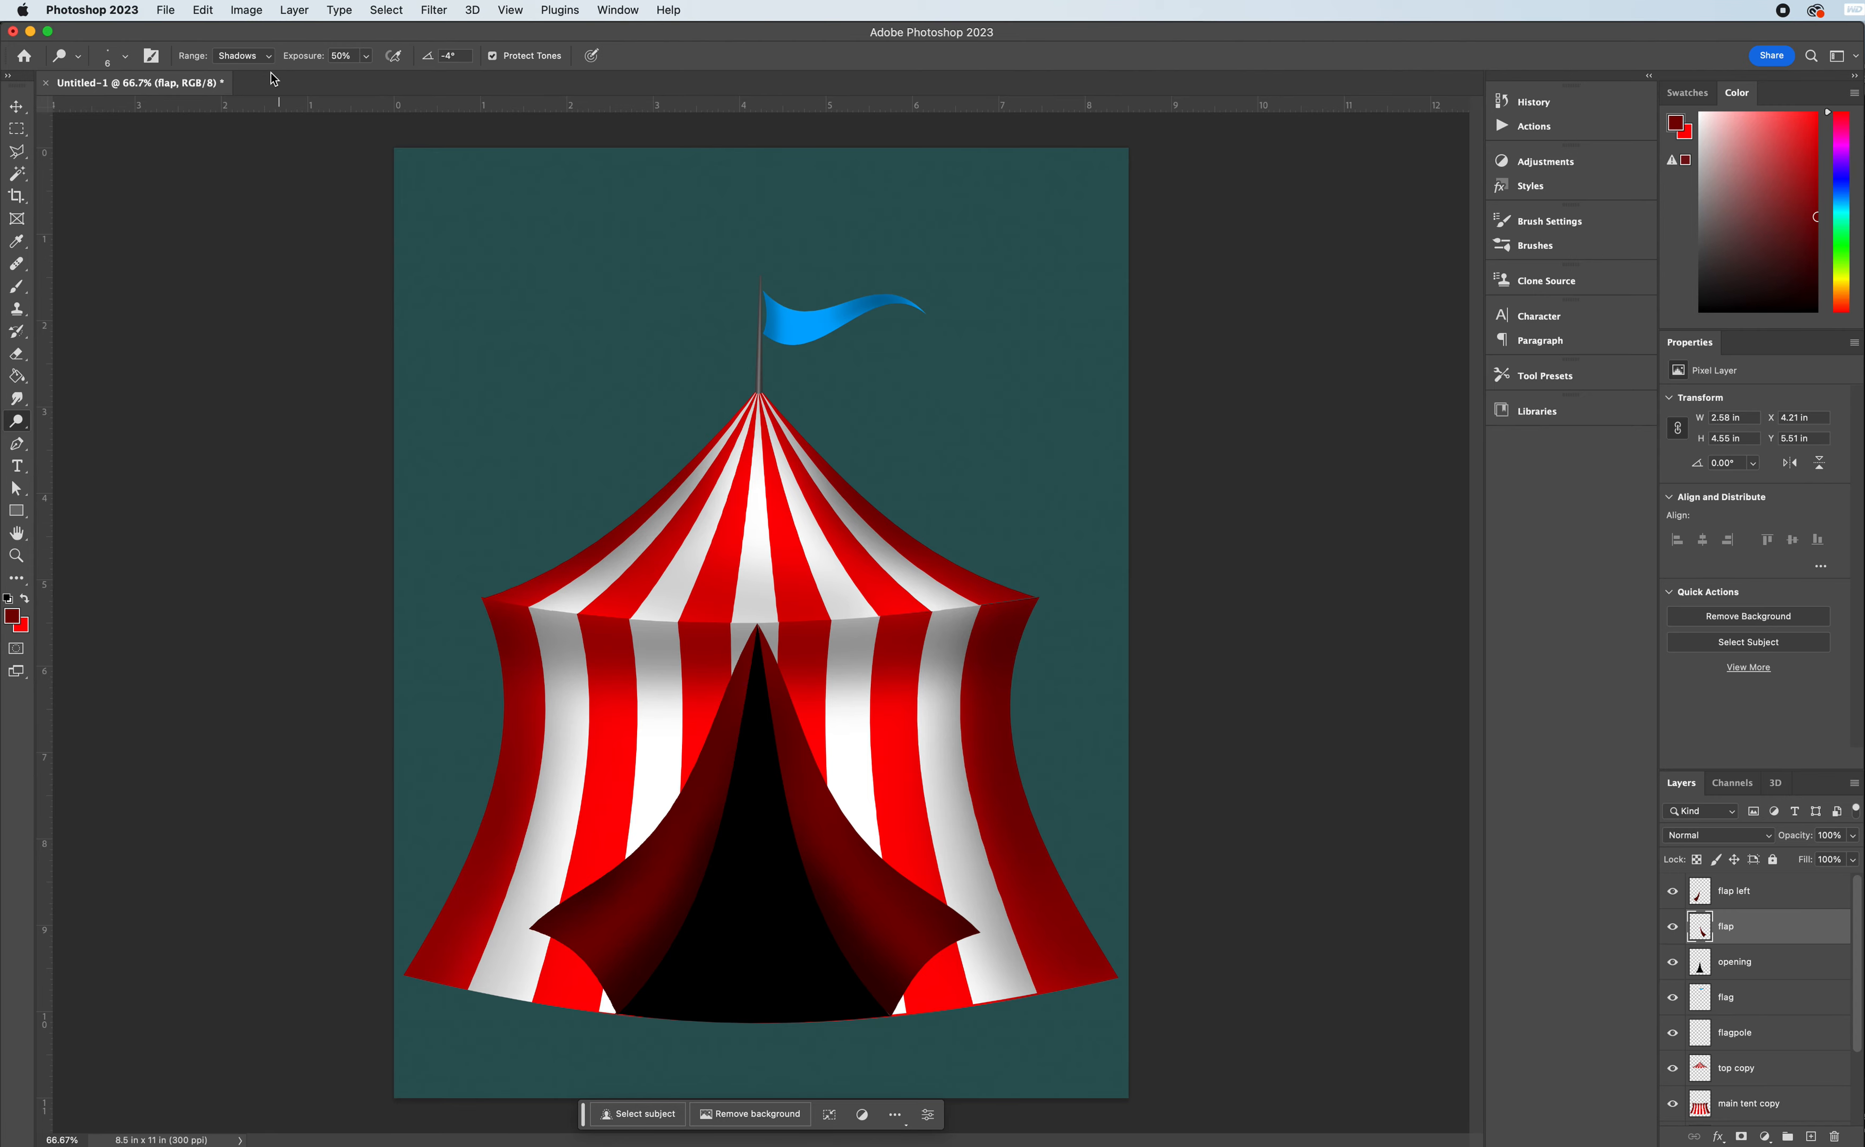
click(267, 57)
click(261, 81)
key(bracketright)
key(bracketright)
click(1733, 898)
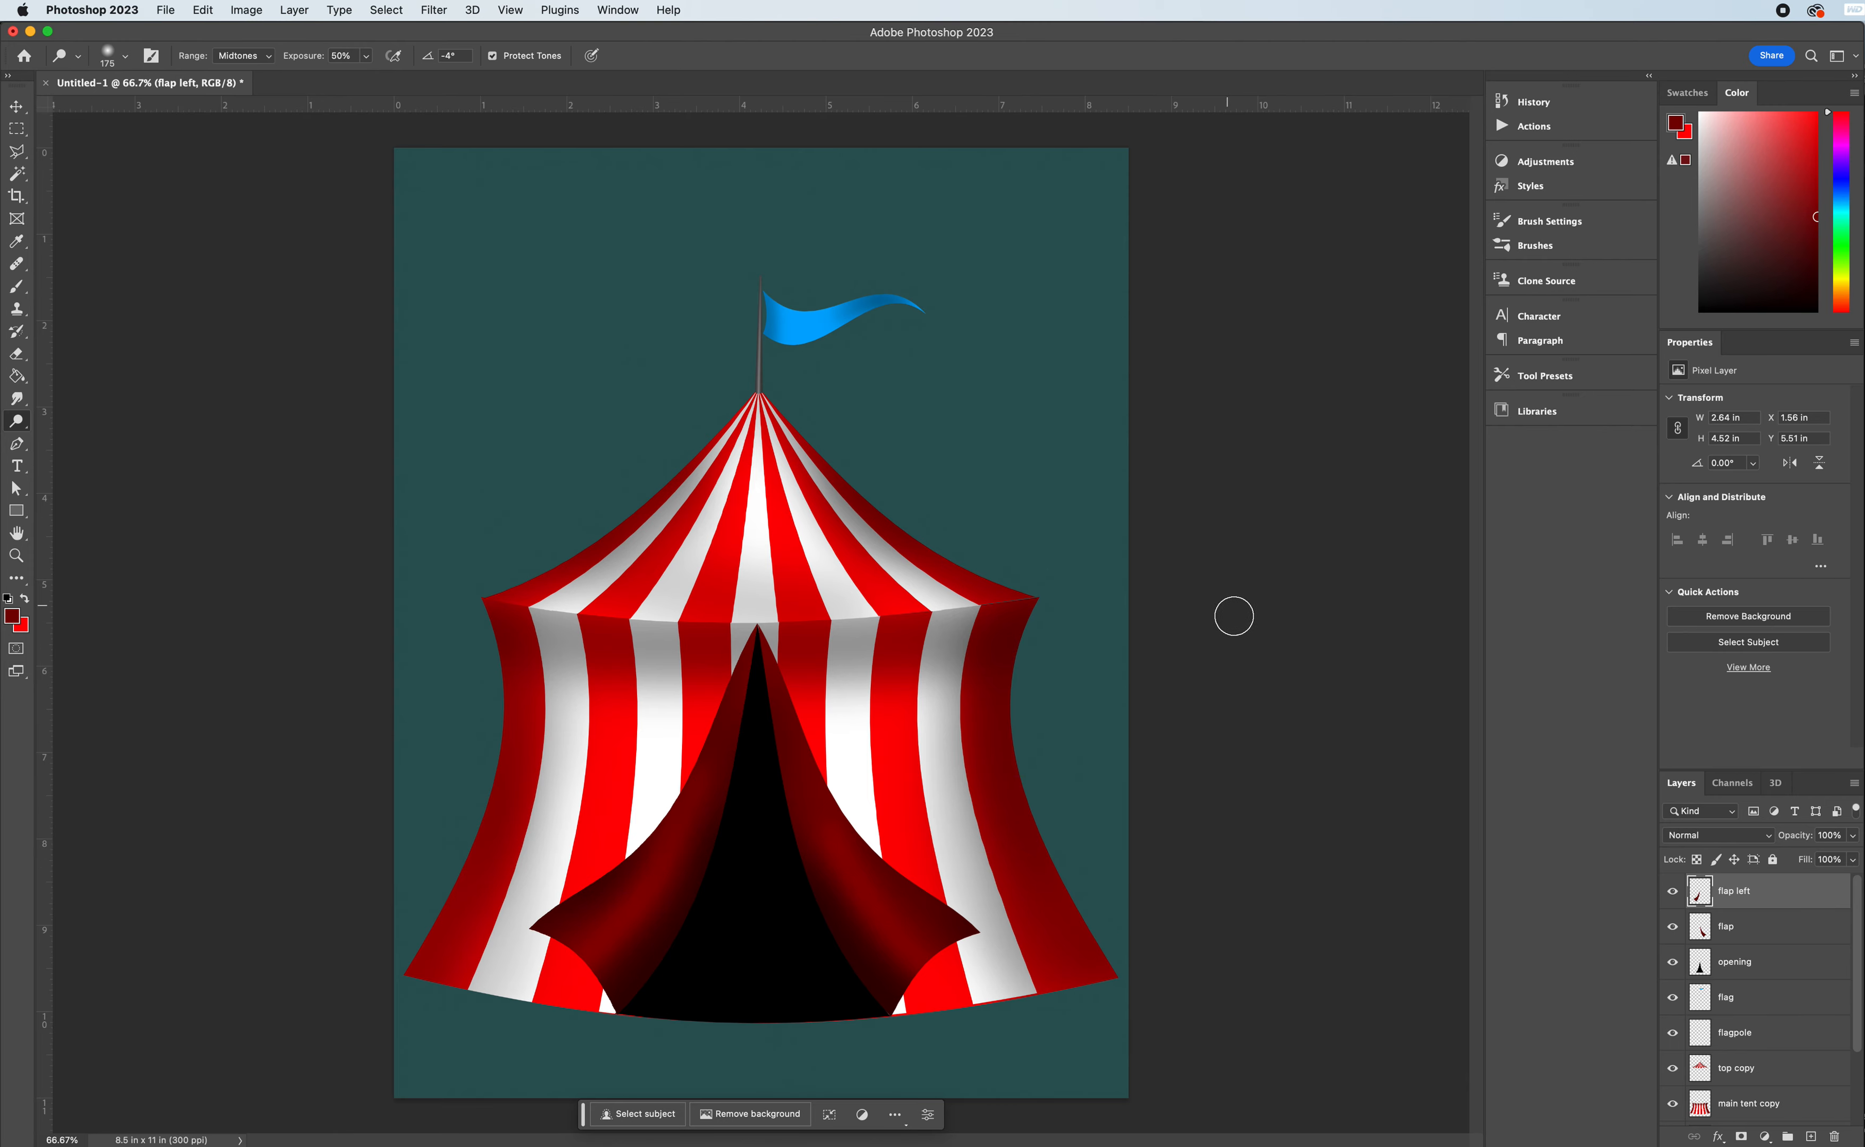
- Add a new layer above flap left and name it ropes
click(1811, 1137)
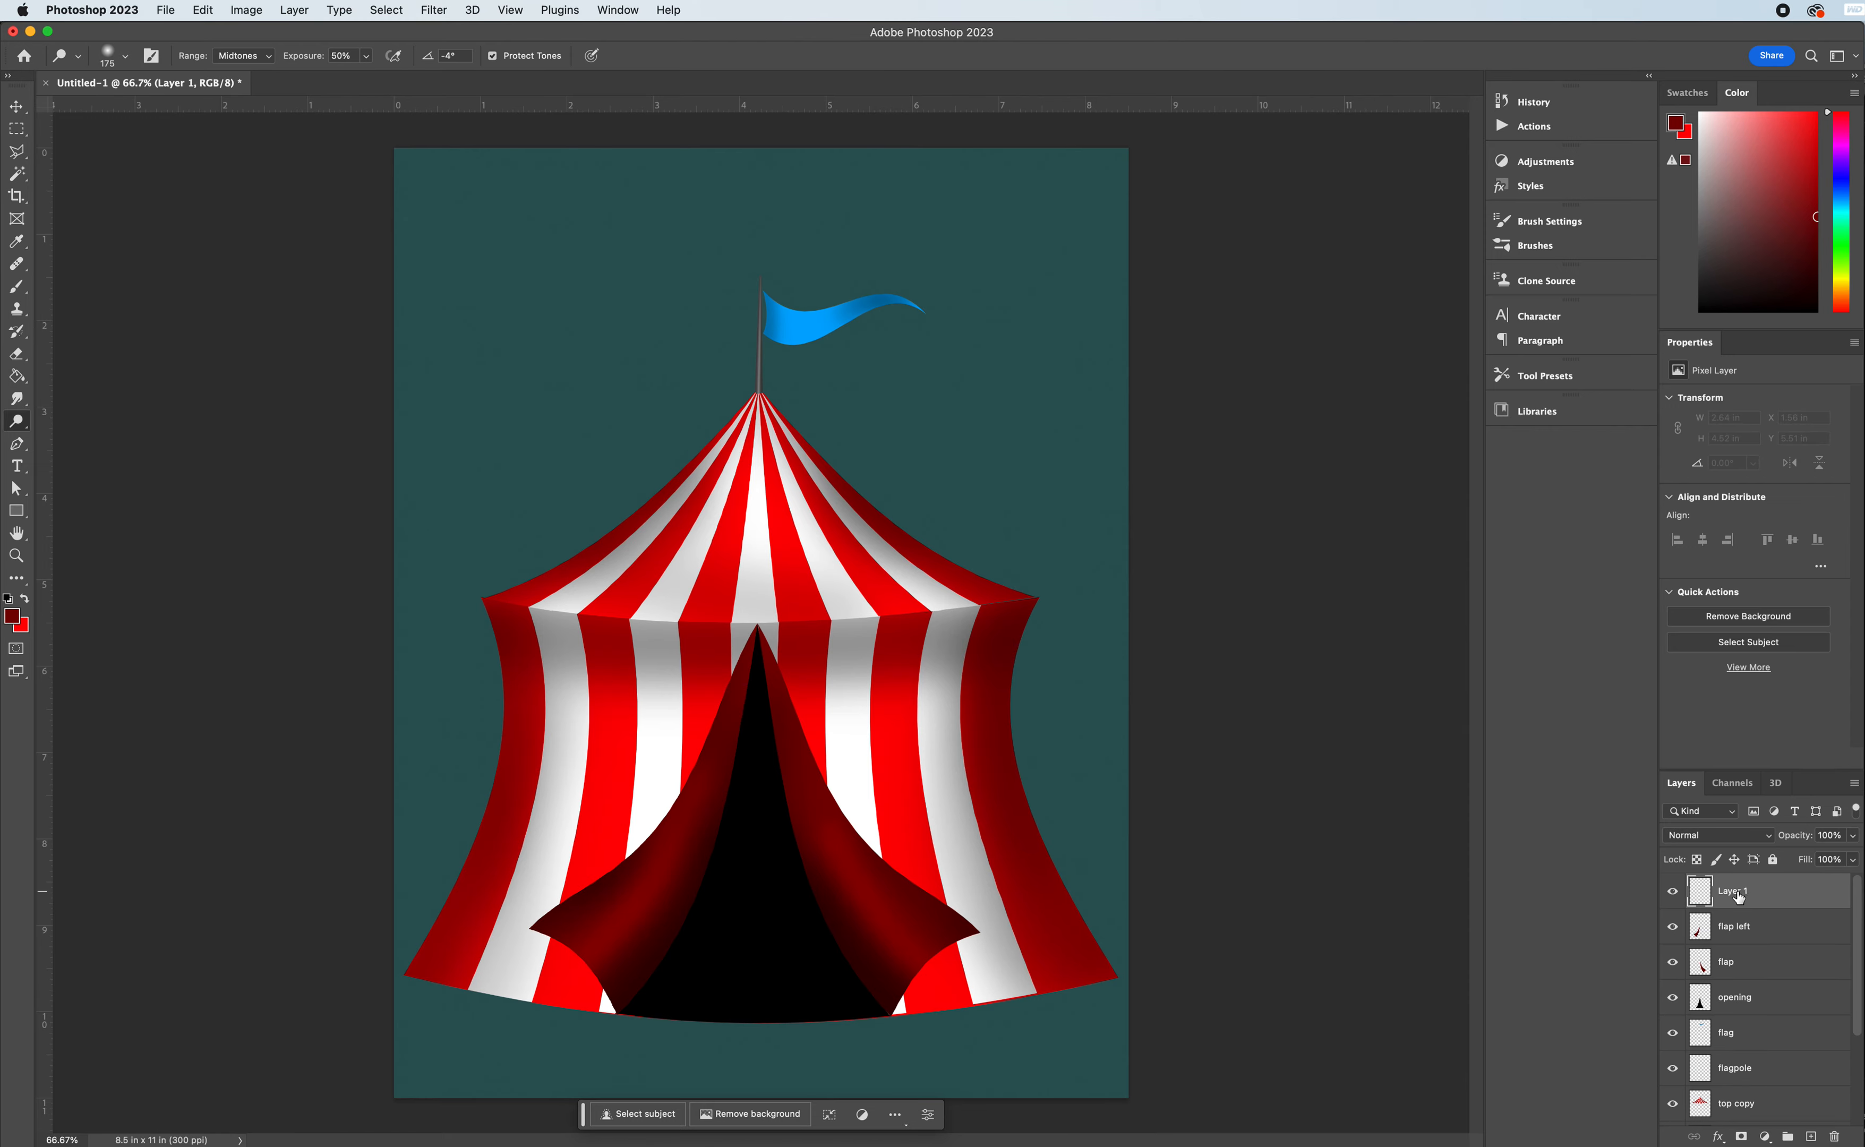
double_click(1736, 891)
text(ropes)
key(Return)
- Set the foreground colour to a muted golden tan for the ropes
click(1844, 296)
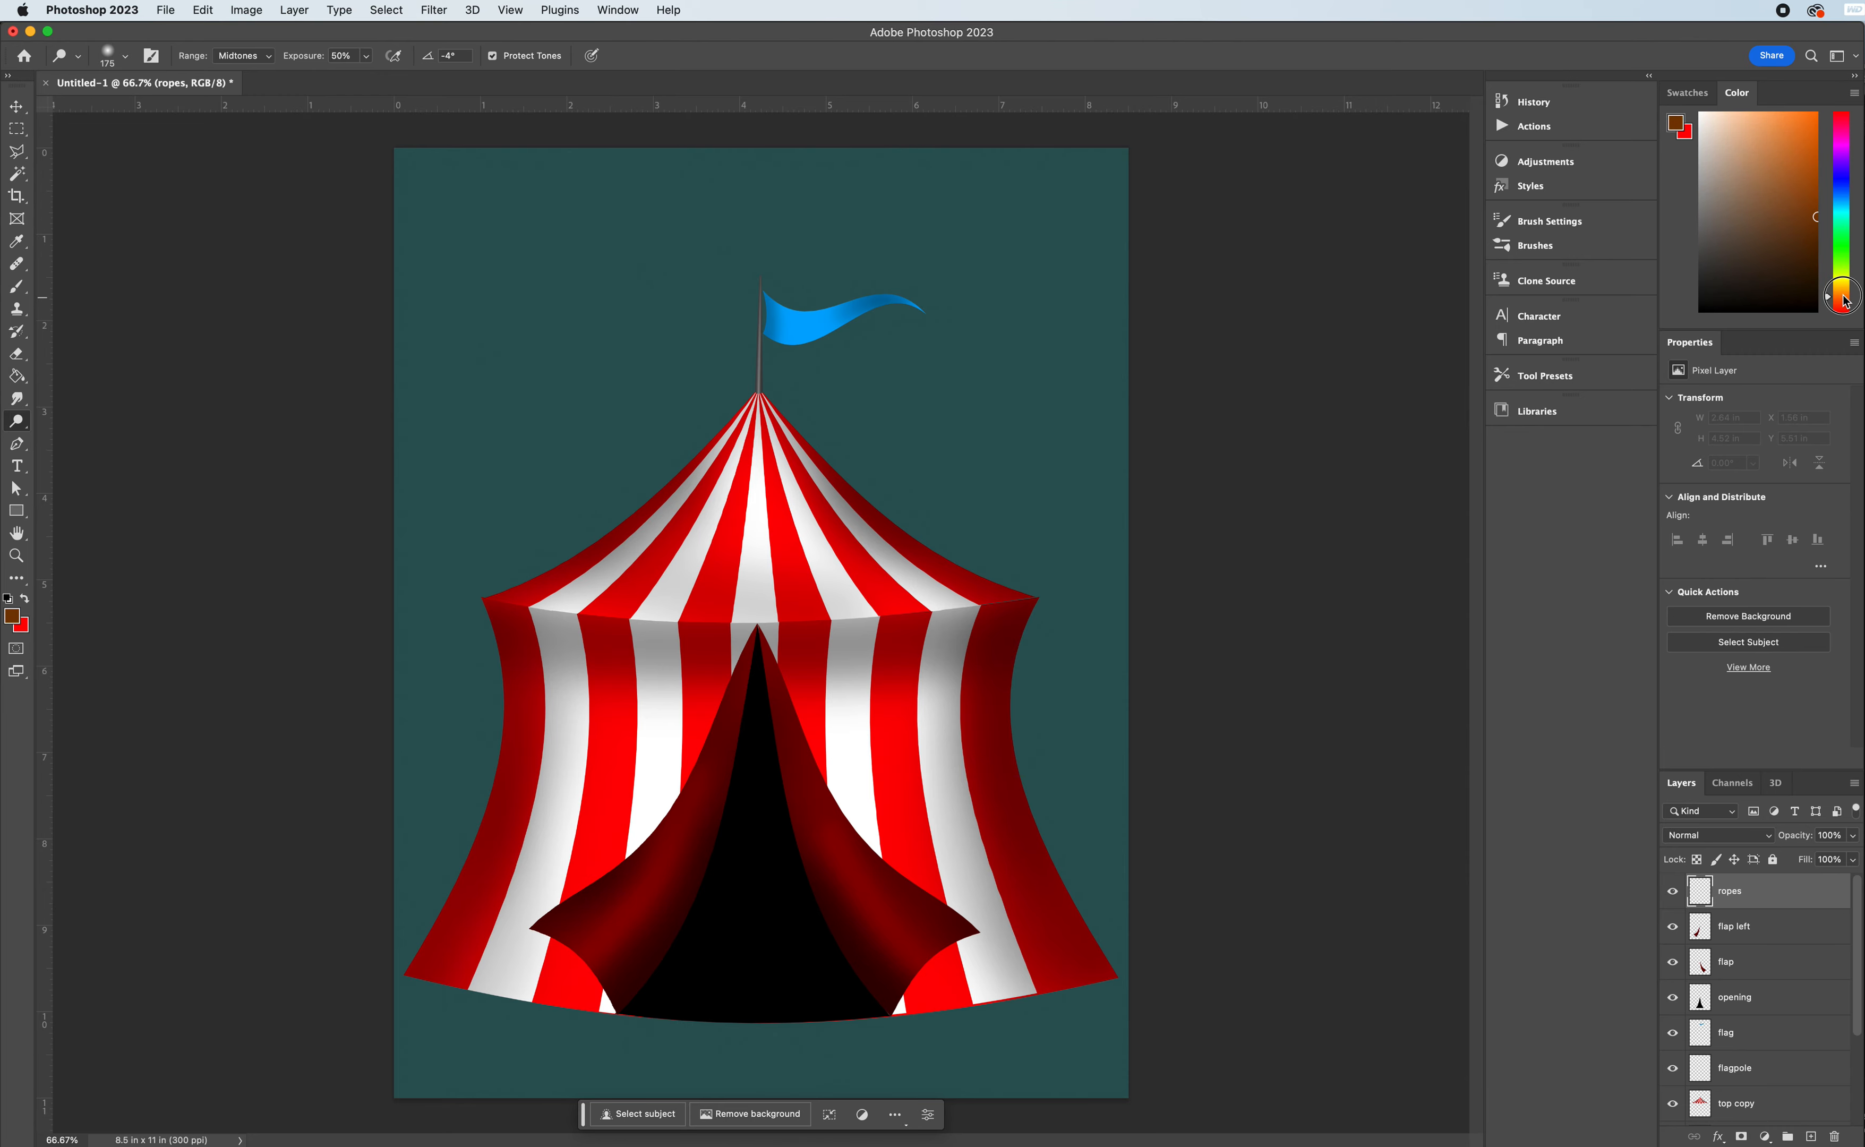
drag(1844, 299, 1845, 289)
click(1766, 153)
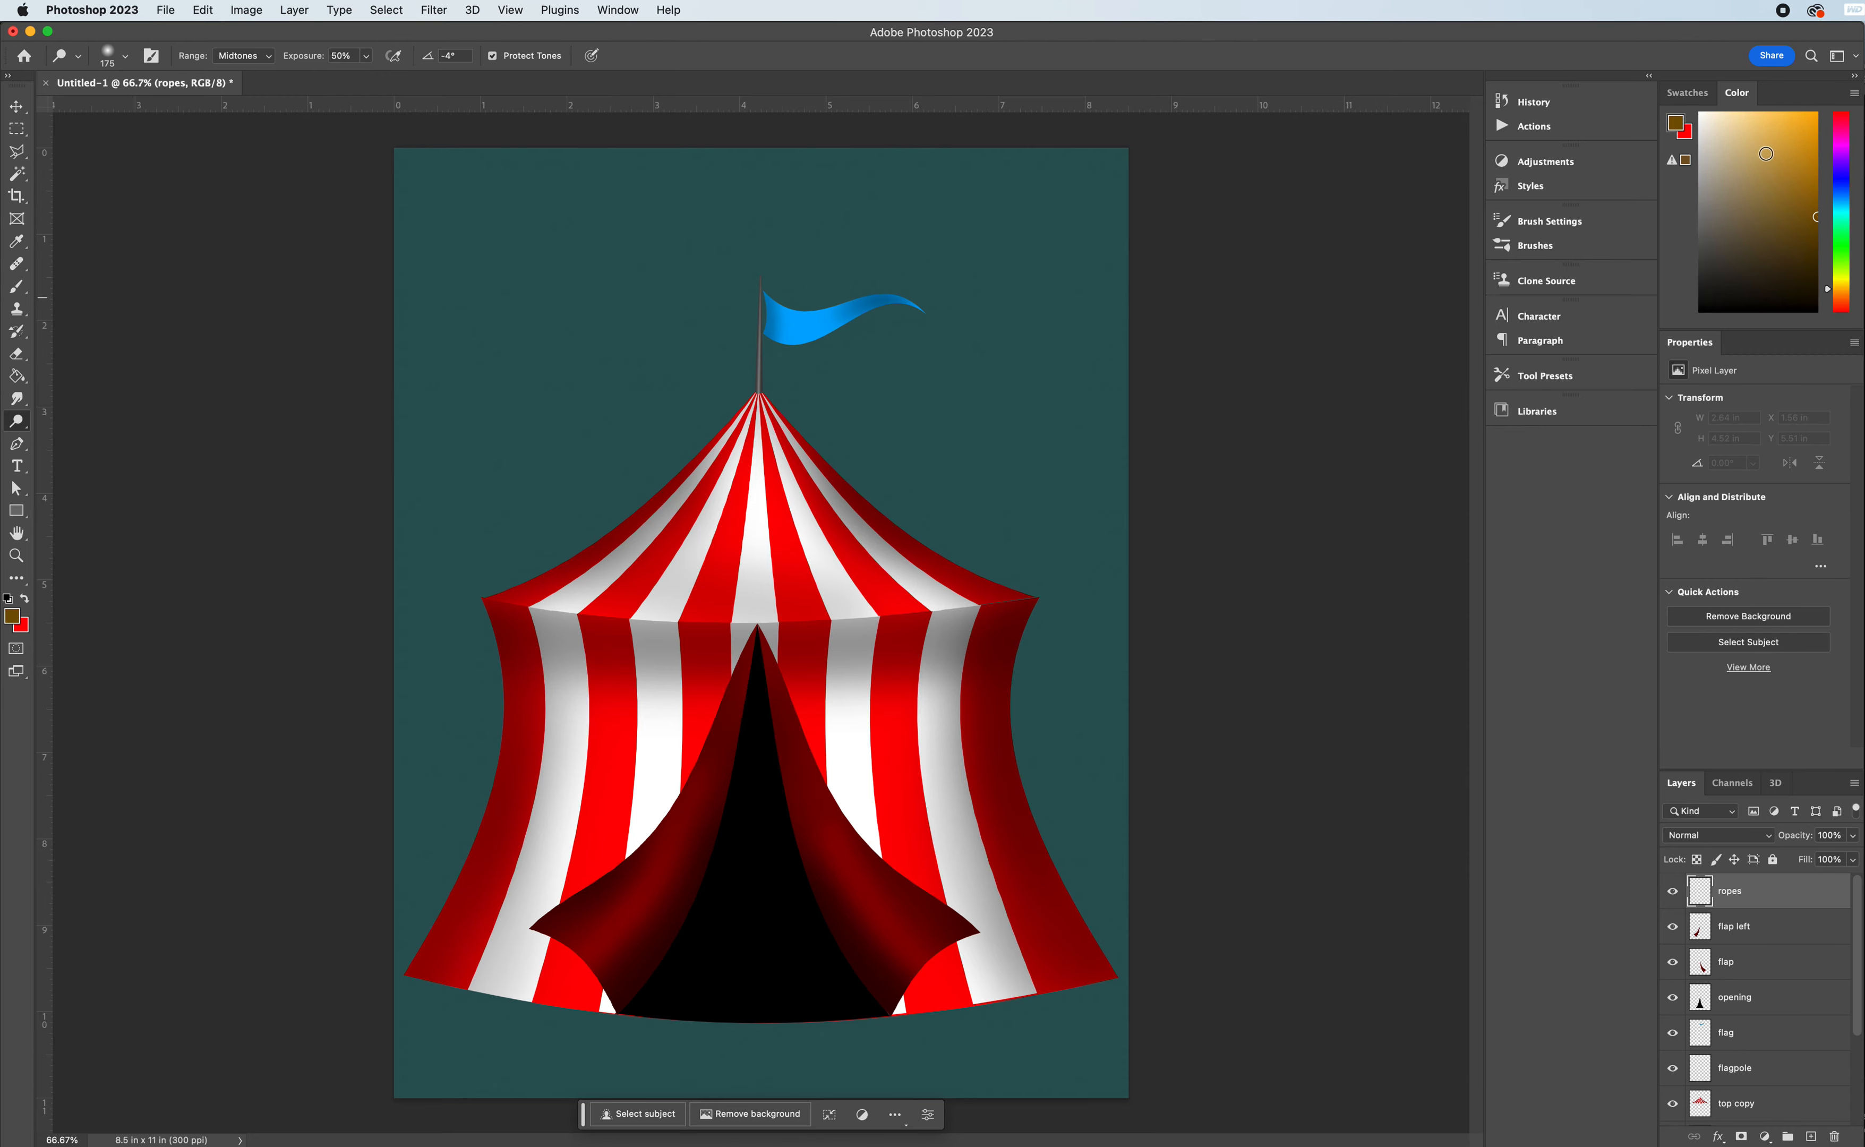
click(1783, 145)
drag(1778, 156, 1770, 163)
- Paint straight tan ropes with the Brush tool from both flap tips and both roof corners down and outward
click(16, 291)
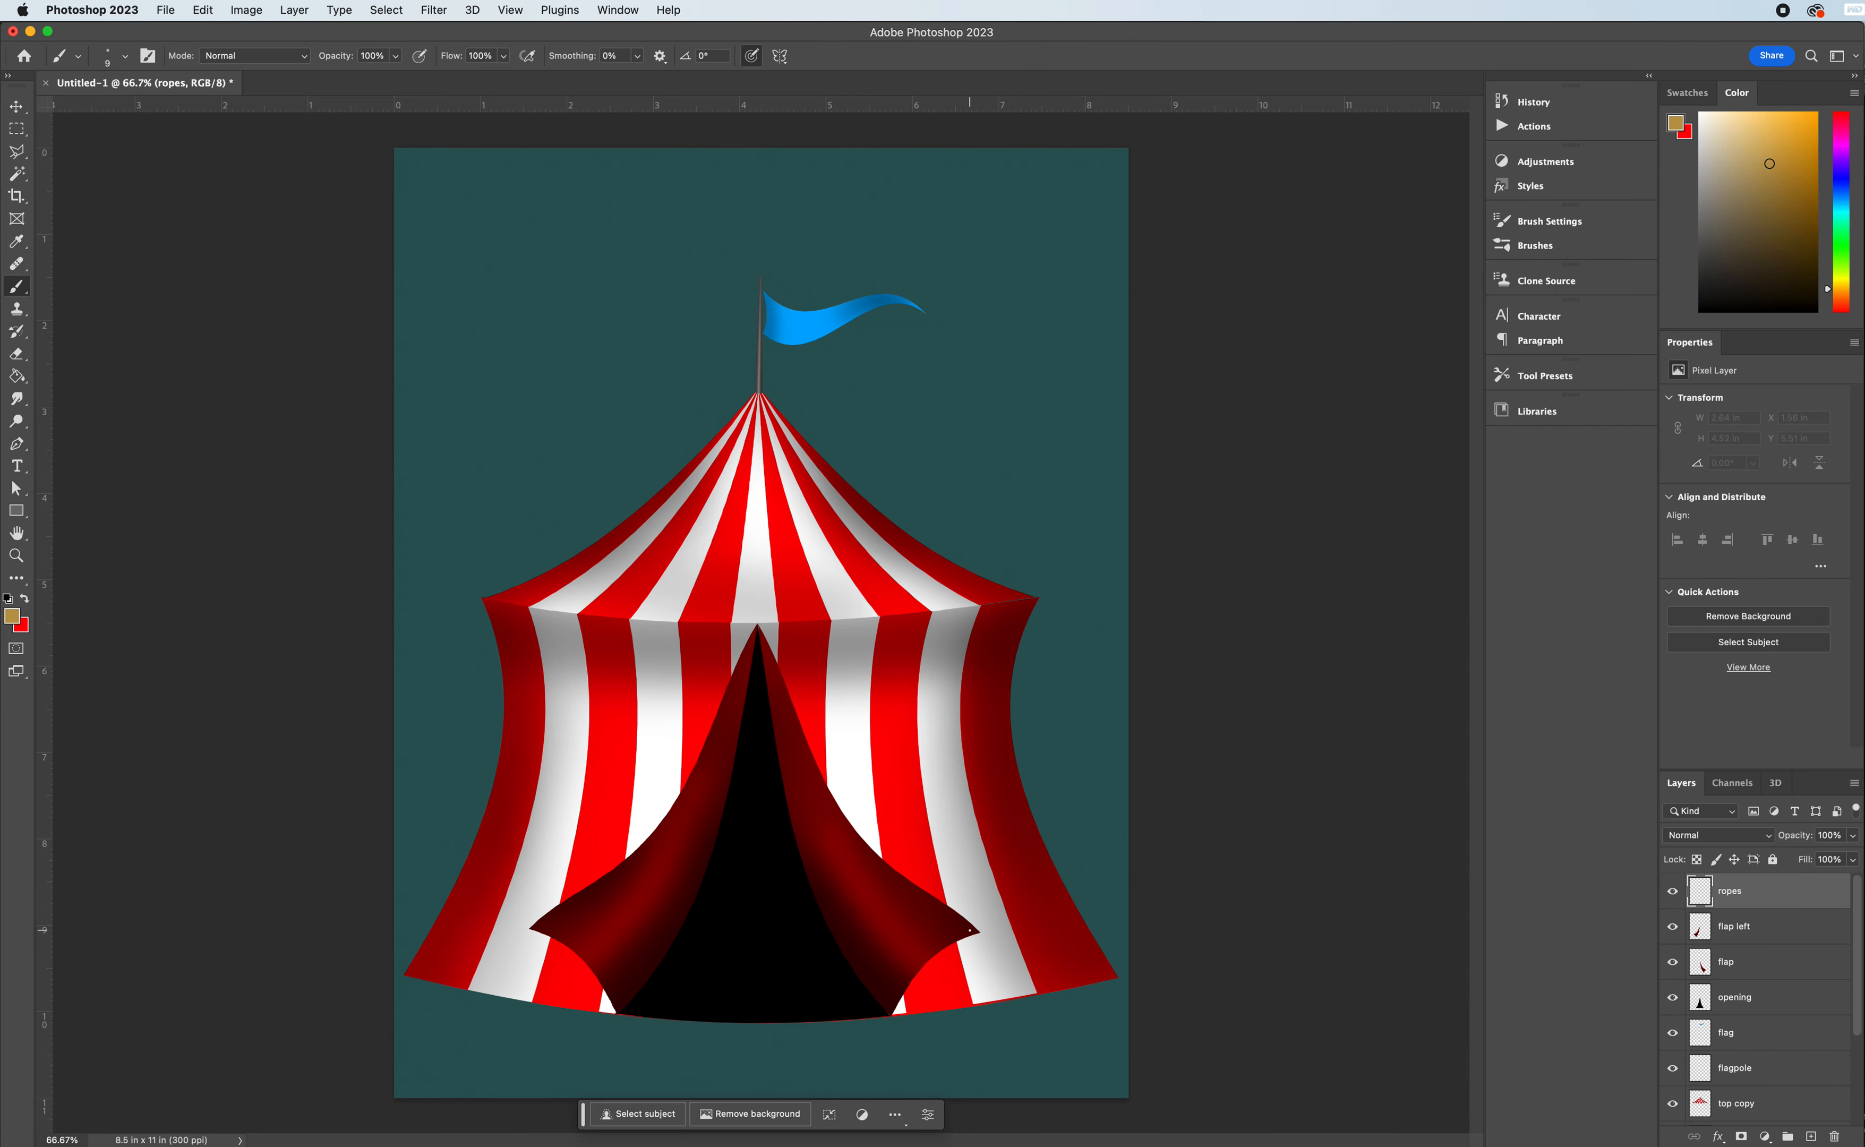
click(971, 929)
shift+click(1081, 1035)
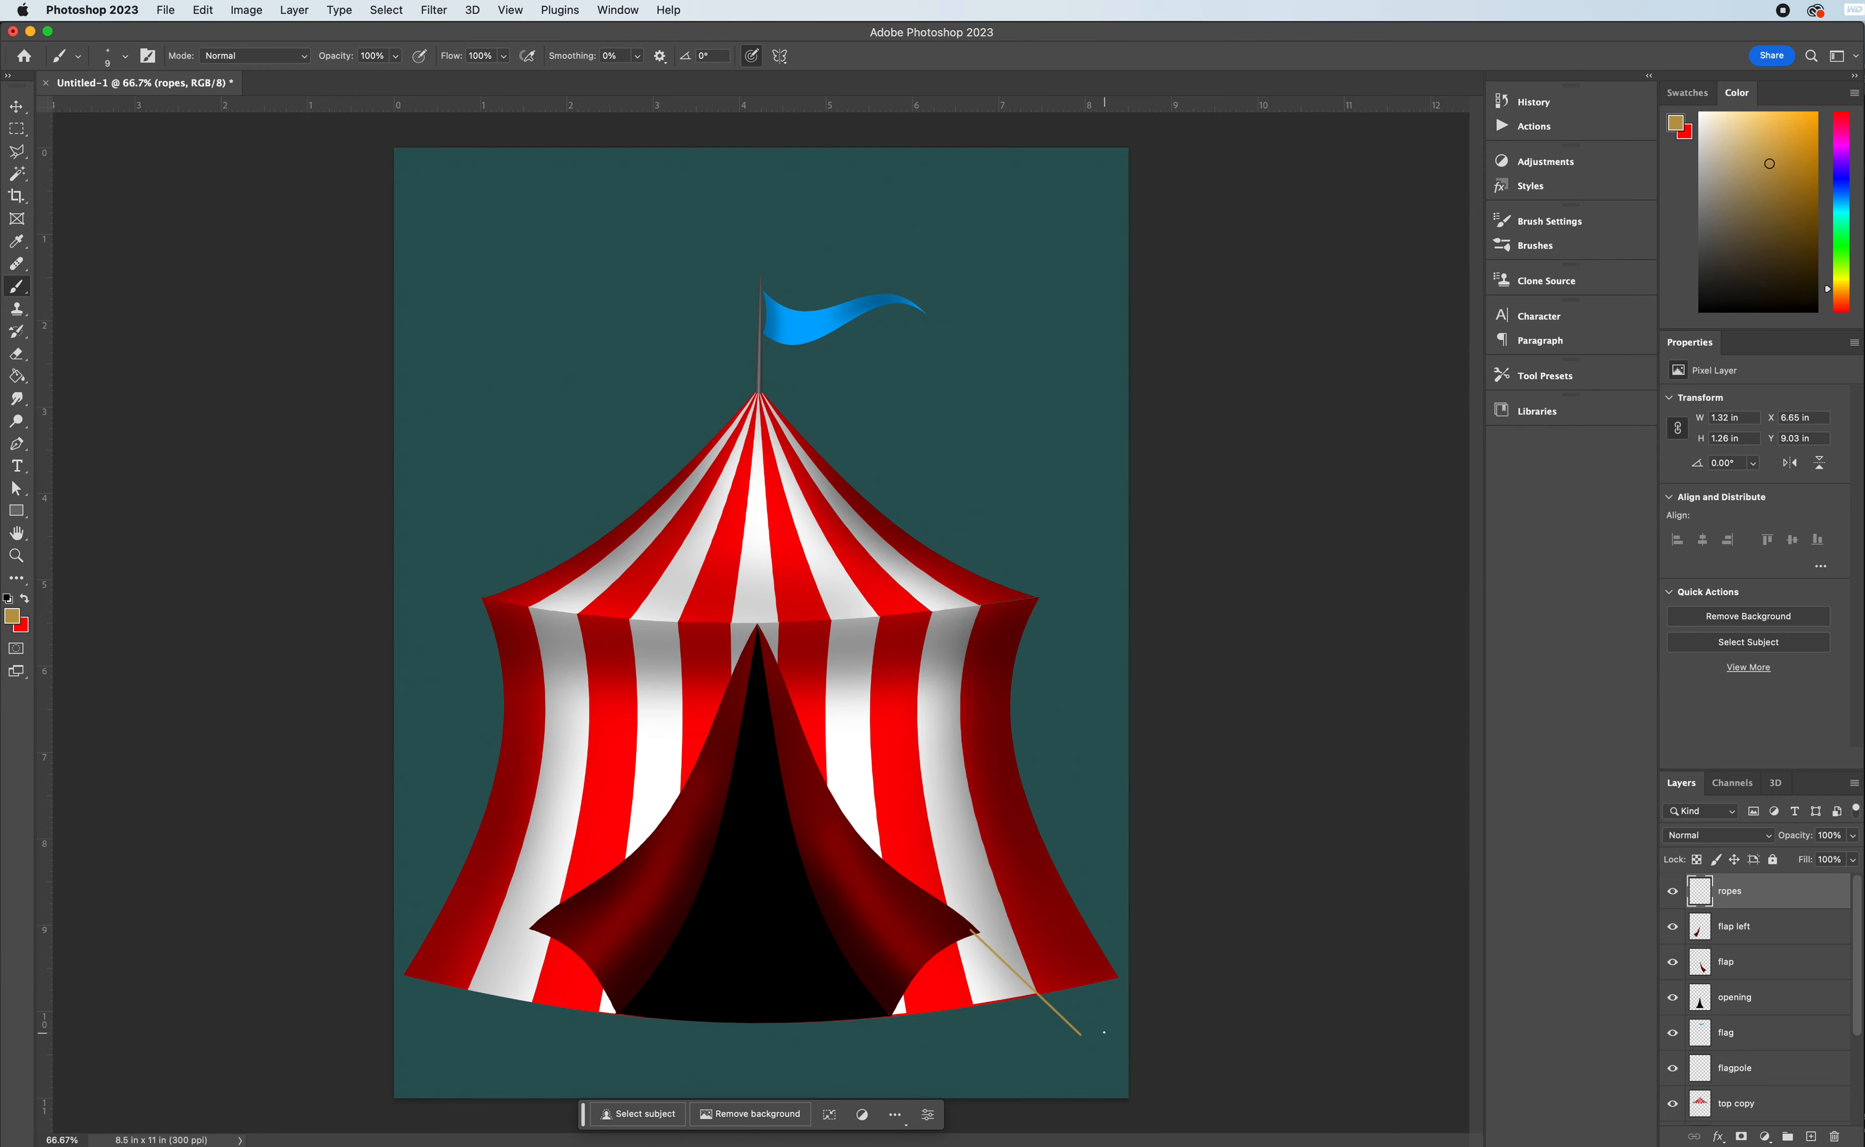
drag(1071, 510, 1063, 801)
key(super+z)
click(540, 926)
shift+click(436, 1049)
shift+click(1107, 915)
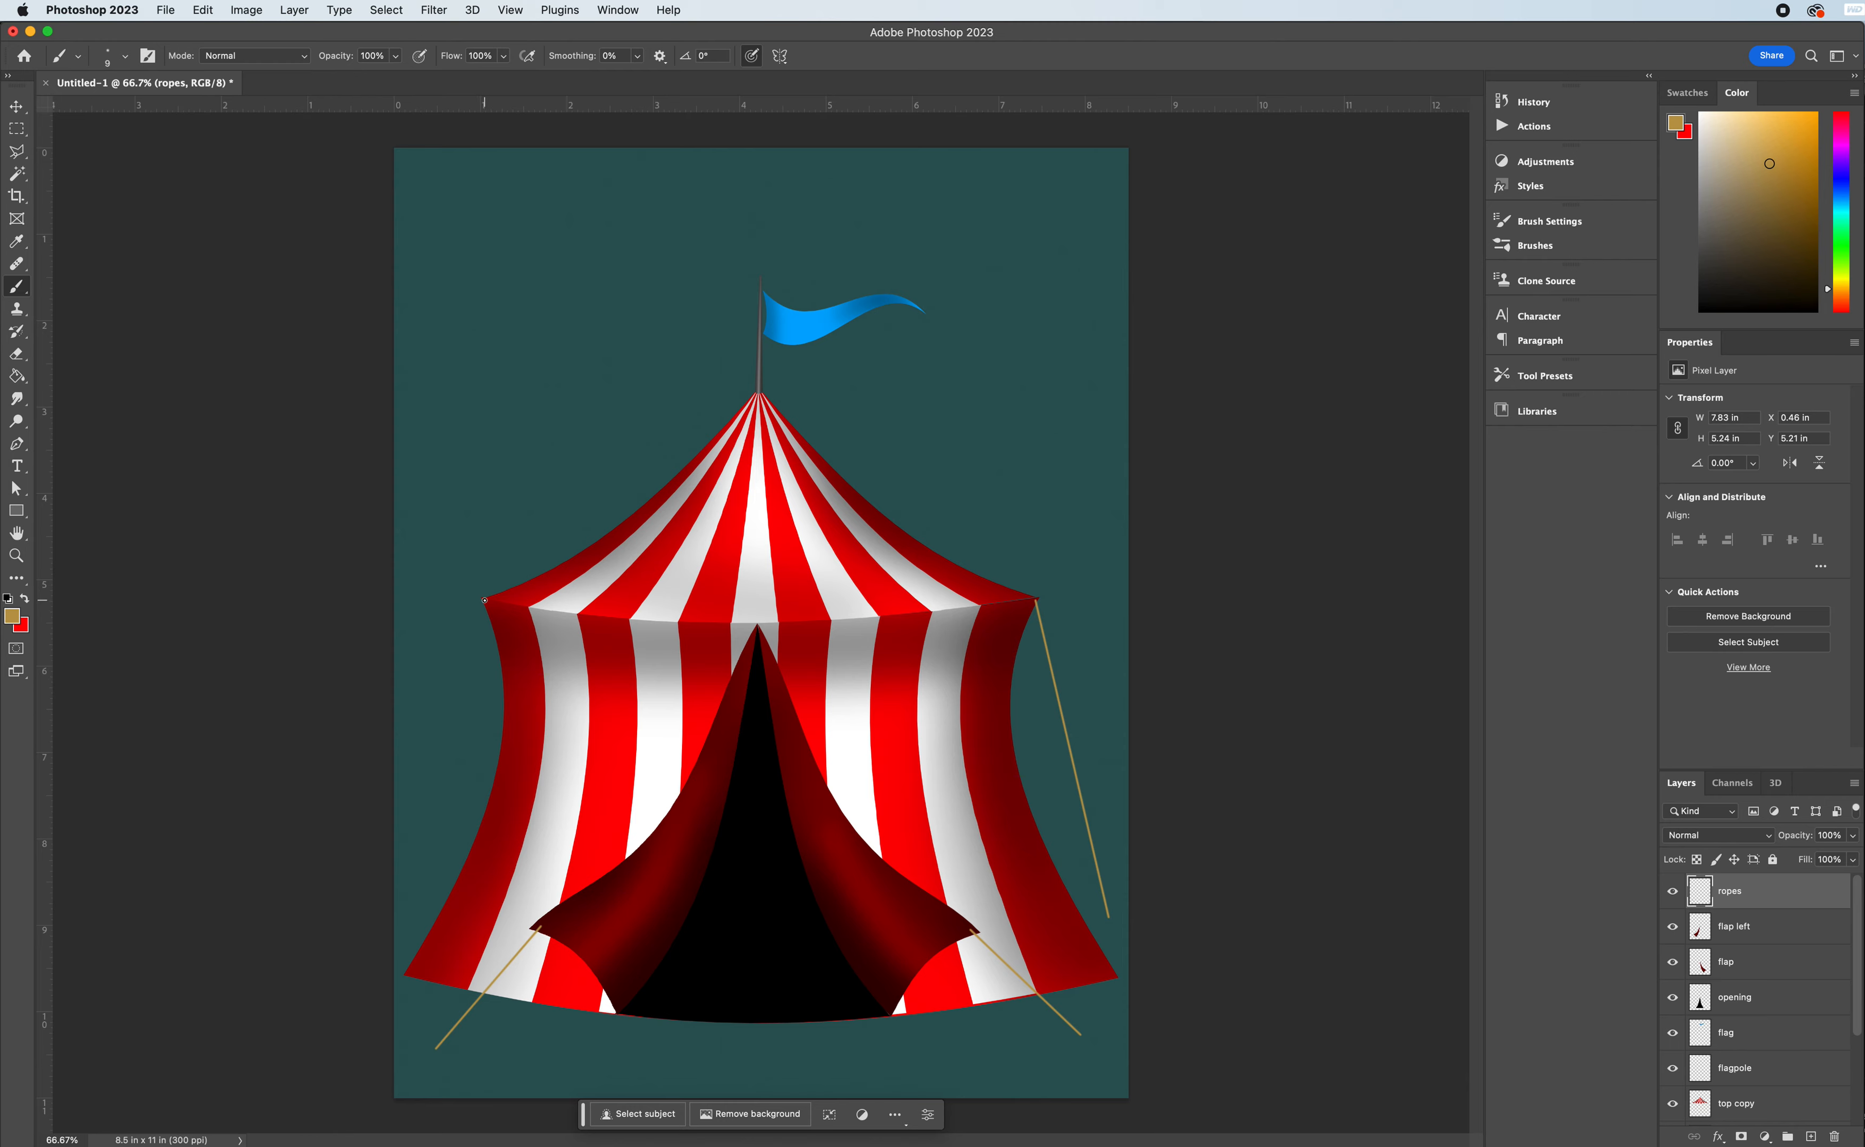
shift+click(409, 929)
- Paint small tan rope ties with a 4 px brush, fastening the flag's upper and lower corners to the flagpole
key(super+equal)
key(super+equal)
key(super+equal)
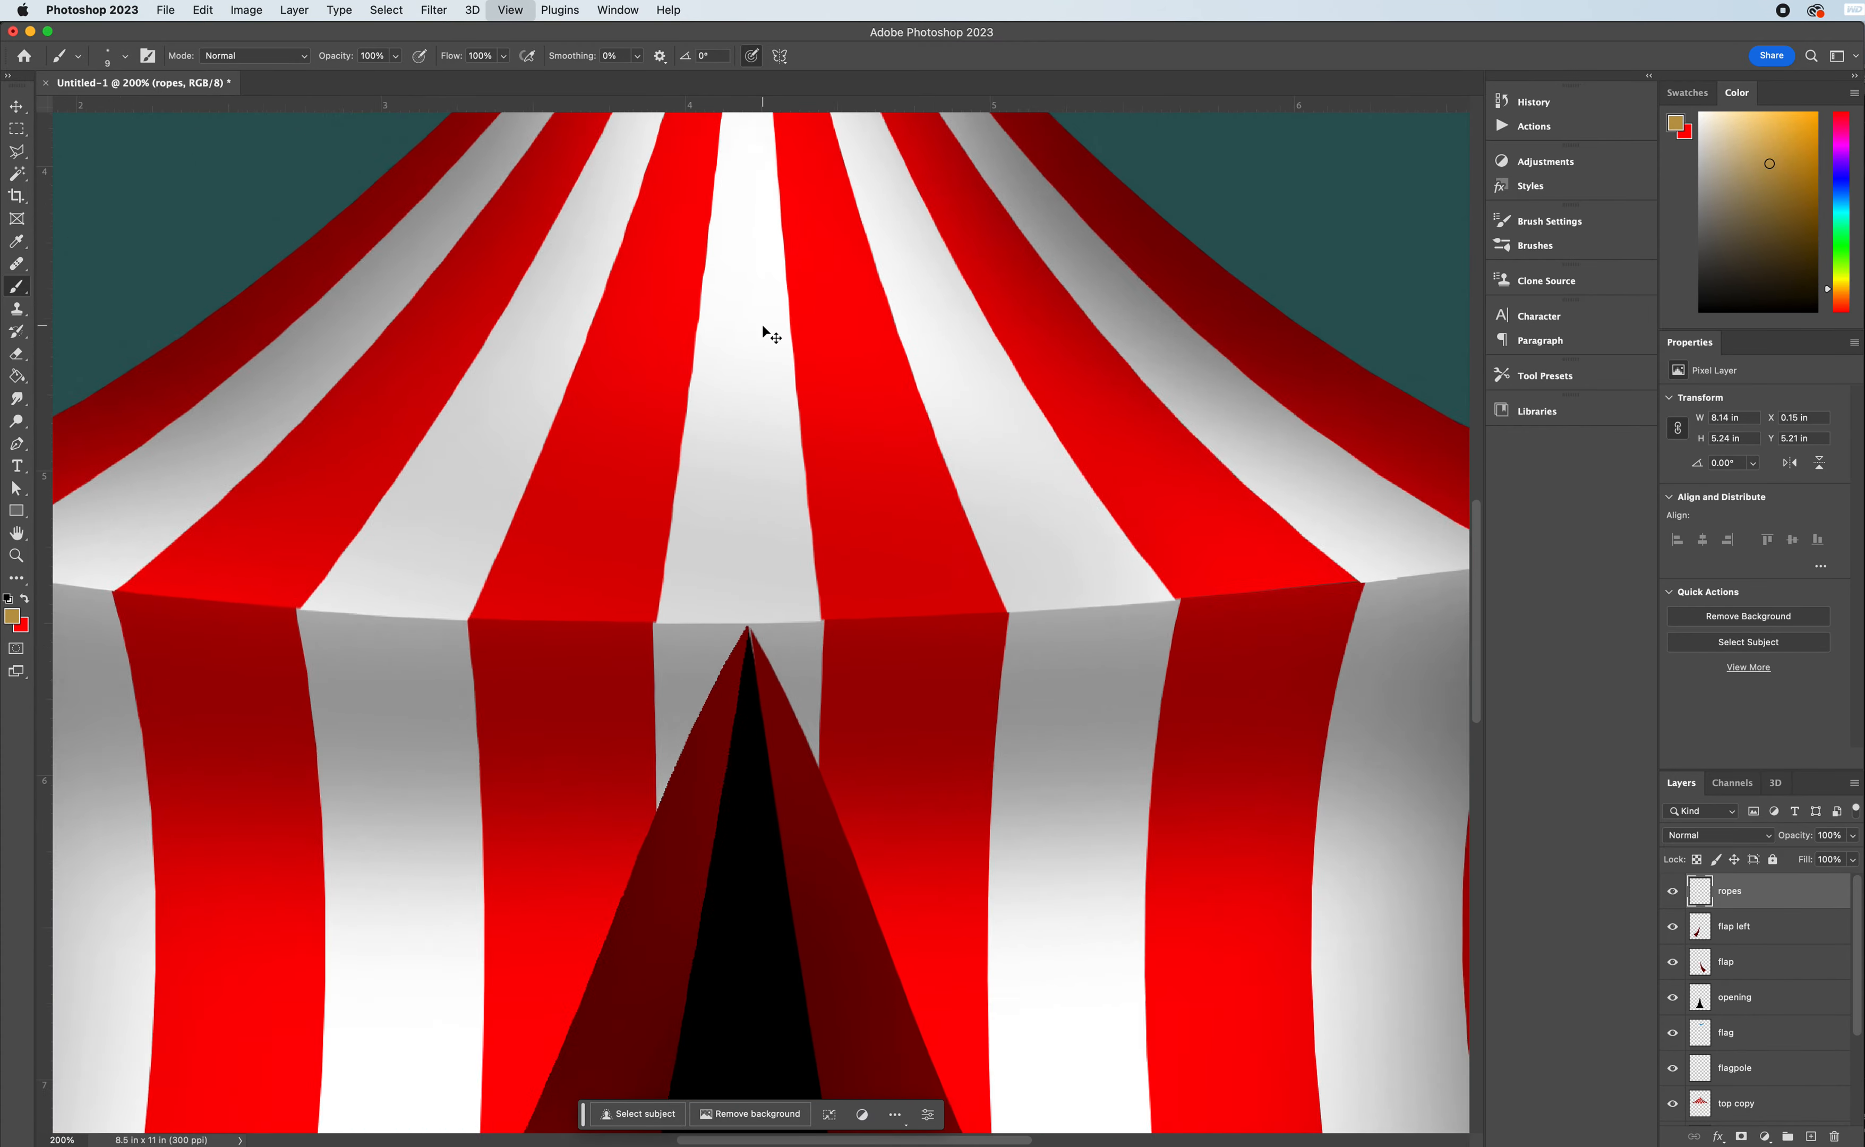
scroll(770, 357, down, 2)
scroll(769, 360, up, 10)
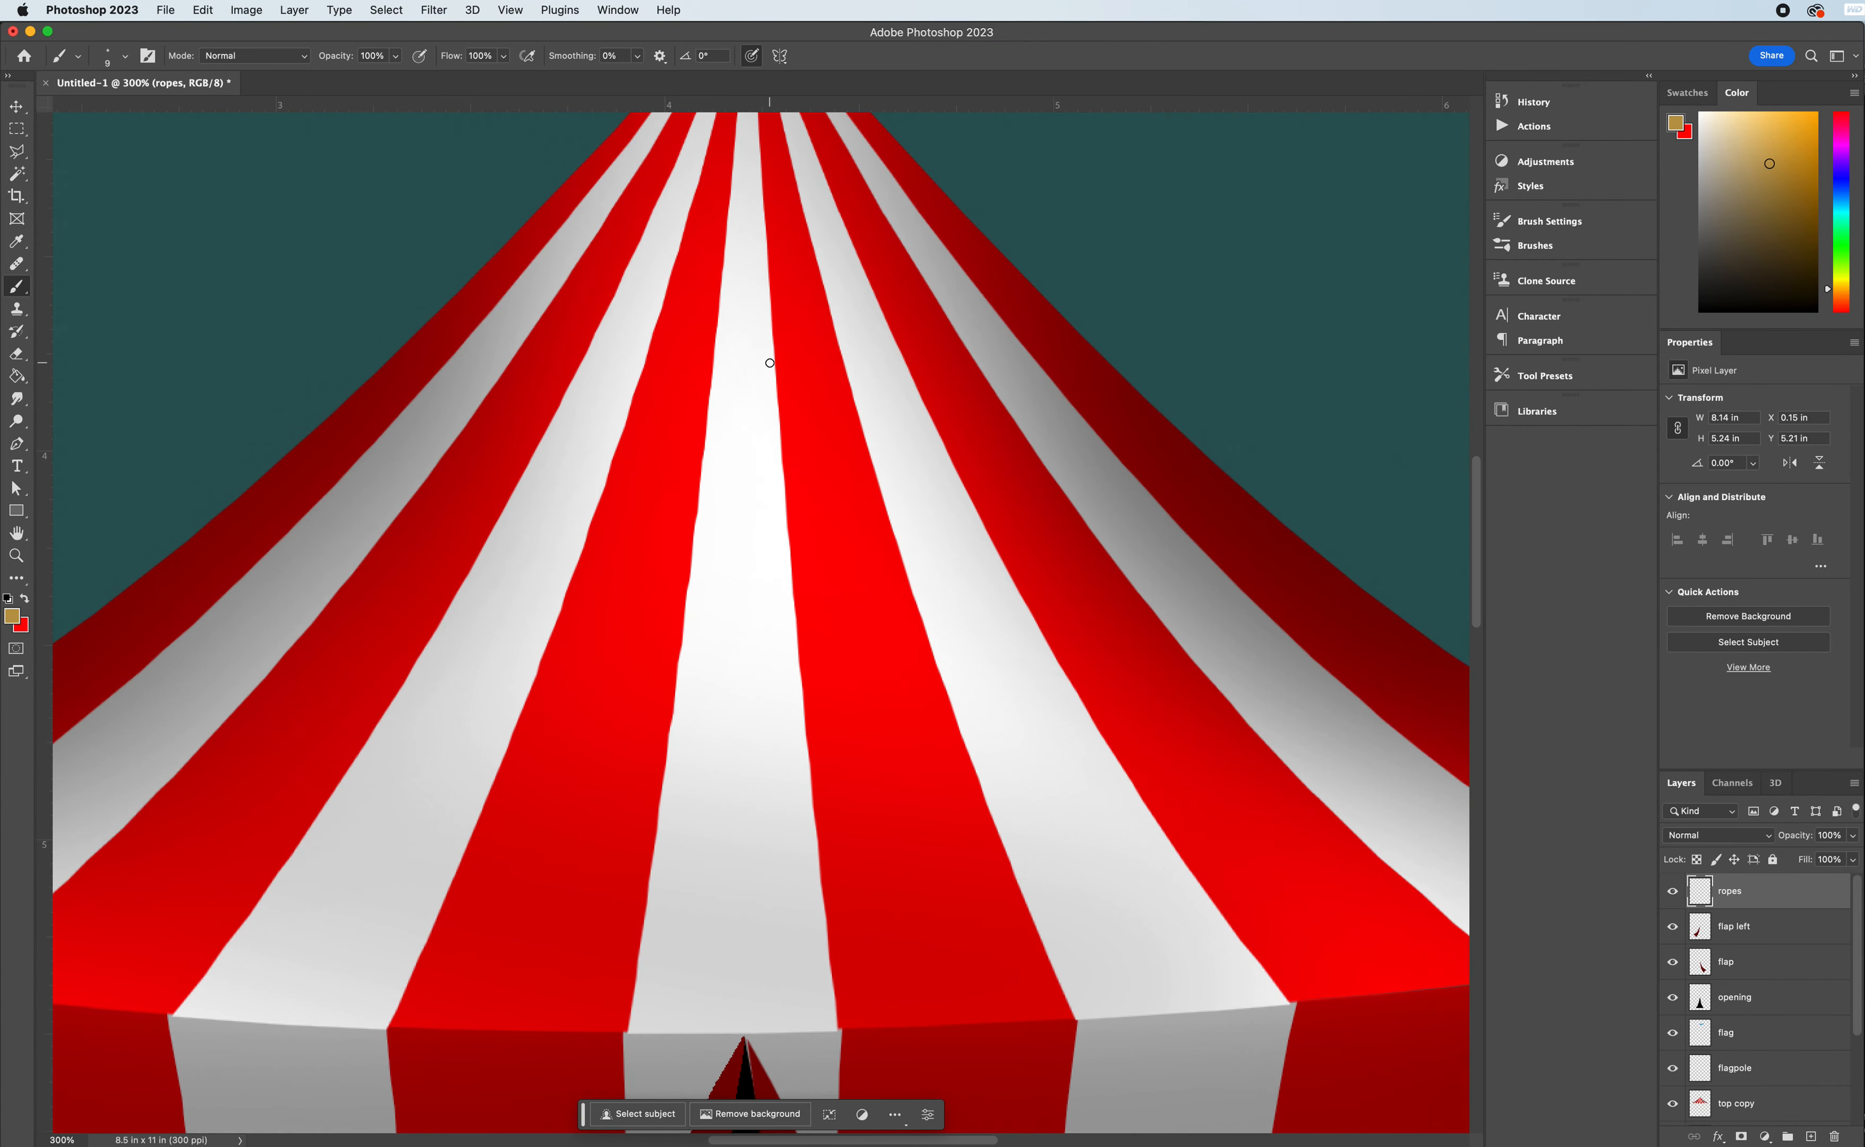
scroll(770, 364, up, 3)
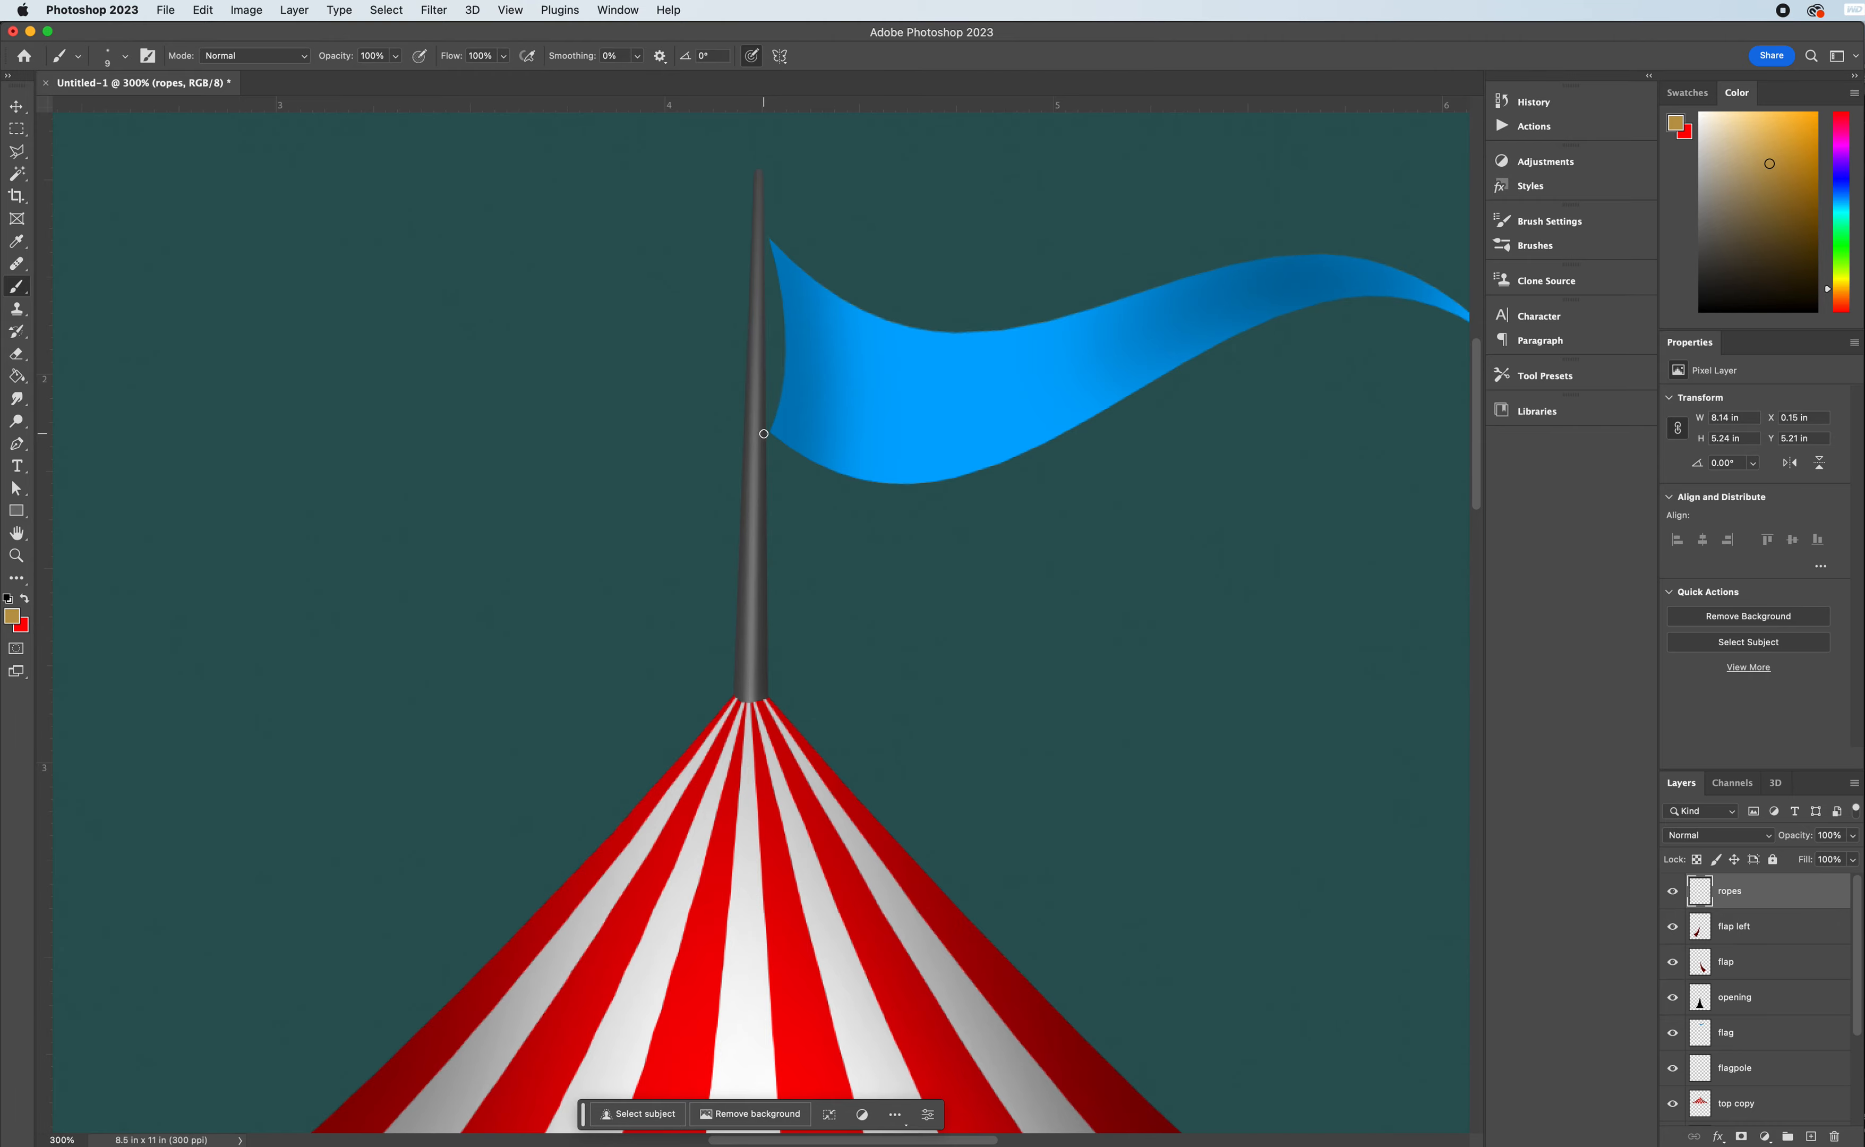
key(bracketleft)
key(bracketleft)
key(bracketleft)
shift+click(744, 429)
shift+click(753, 230)
drag(763, 244, 754, 240)
drag(763, 252, 749, 246)
drag(768, 421, 739, 435)
key(super+0)
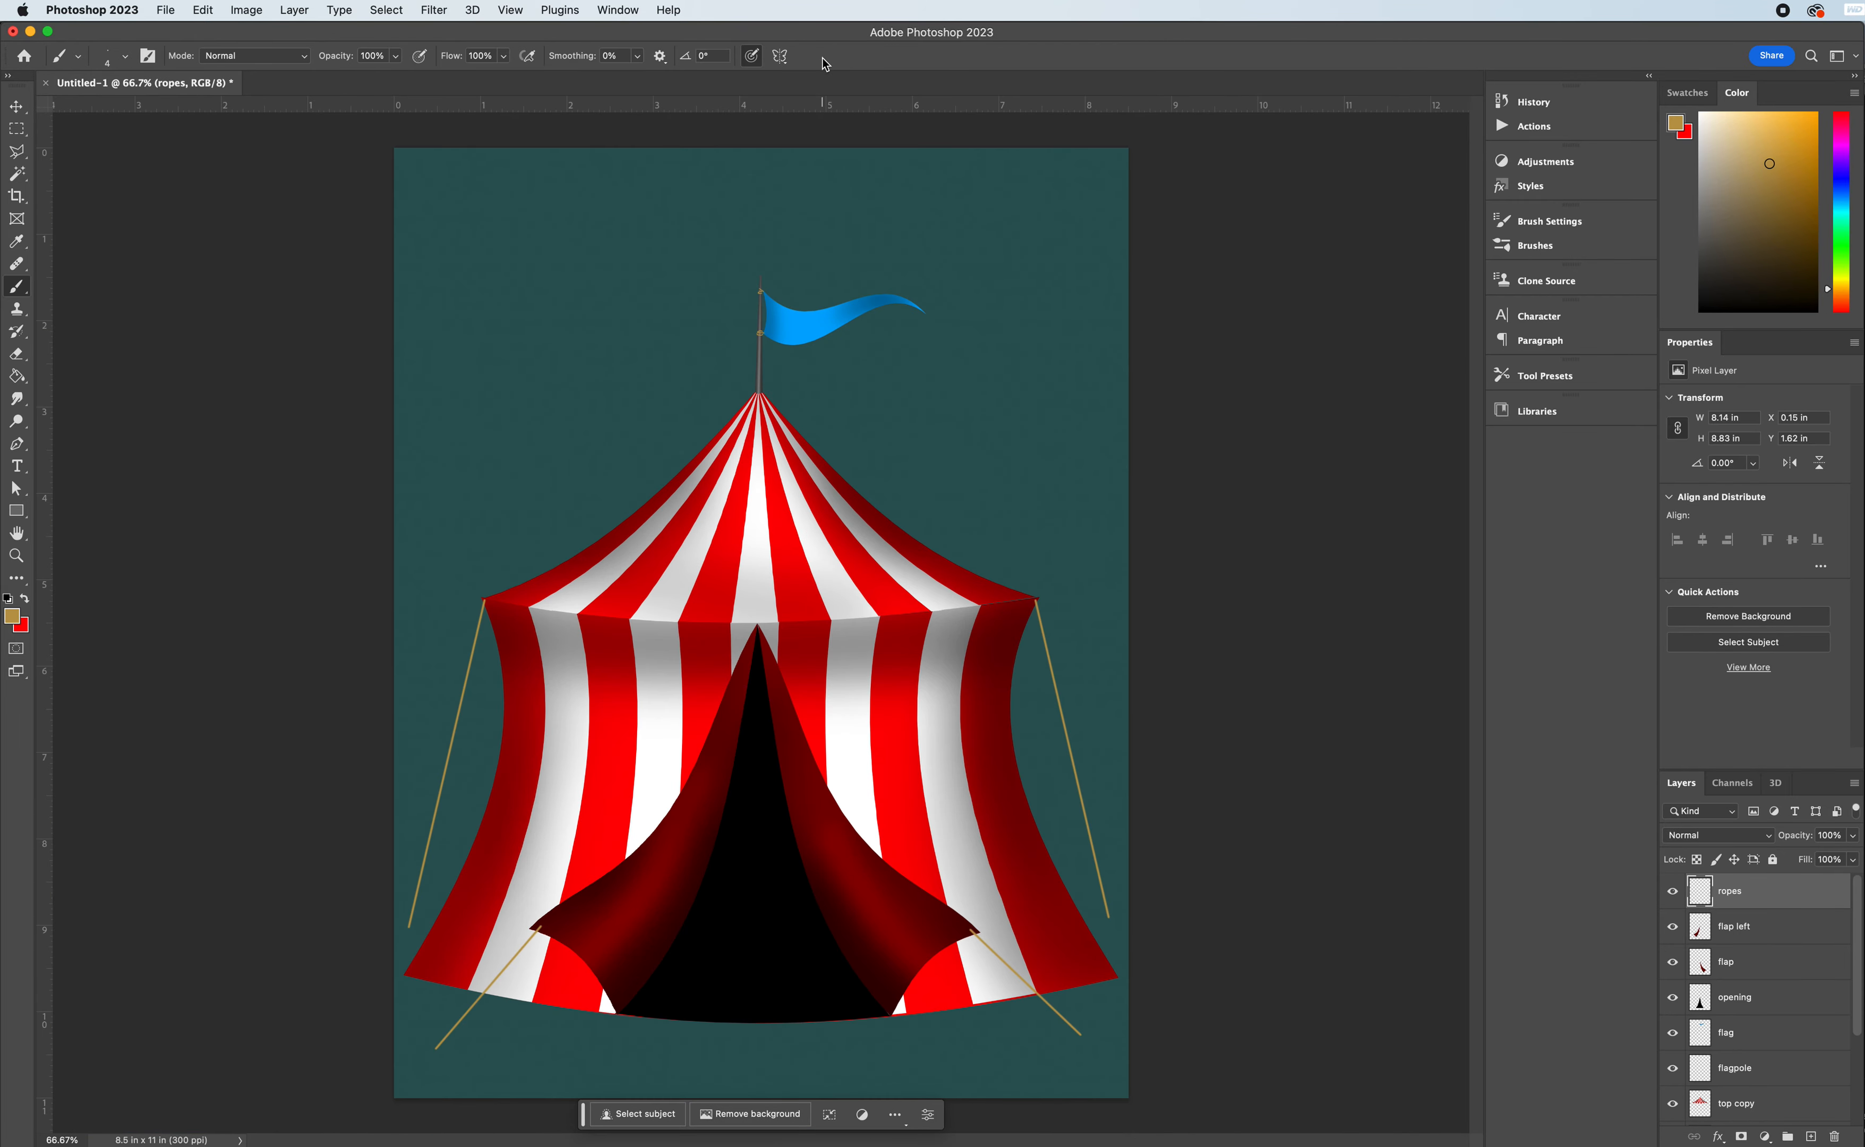